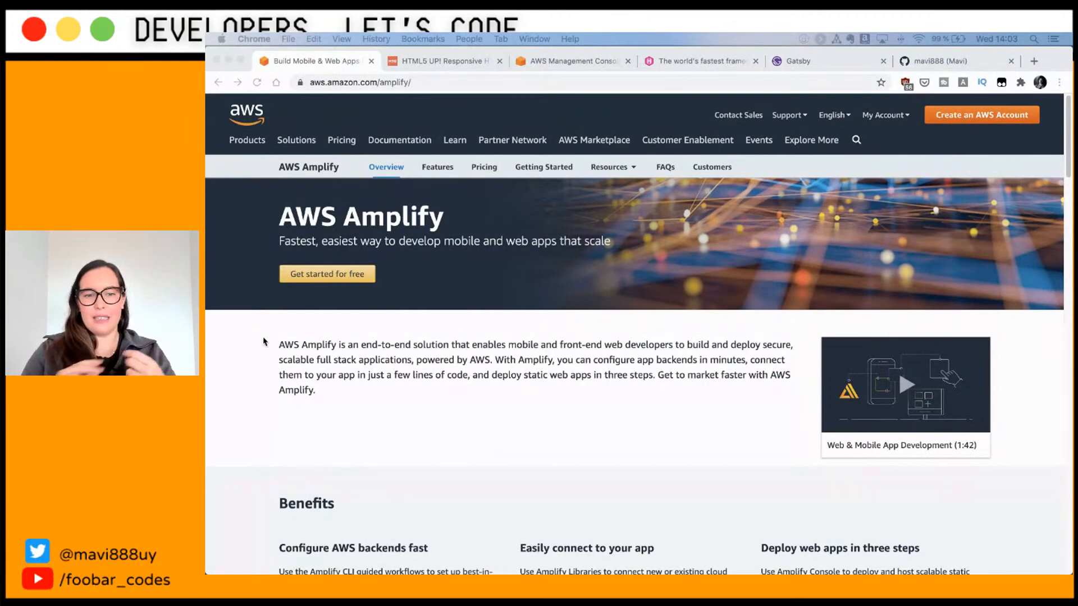
# Step: Scroll the Amplify overview page down to the Static web hosting section and its features
pyautogui.scroll(-8, 264, 341)
pyautogui.scroll(1, 292, 381)
pyautogui.scroll(-2, 303, 393)
pyautogui.scroll(-4, 303, 396)
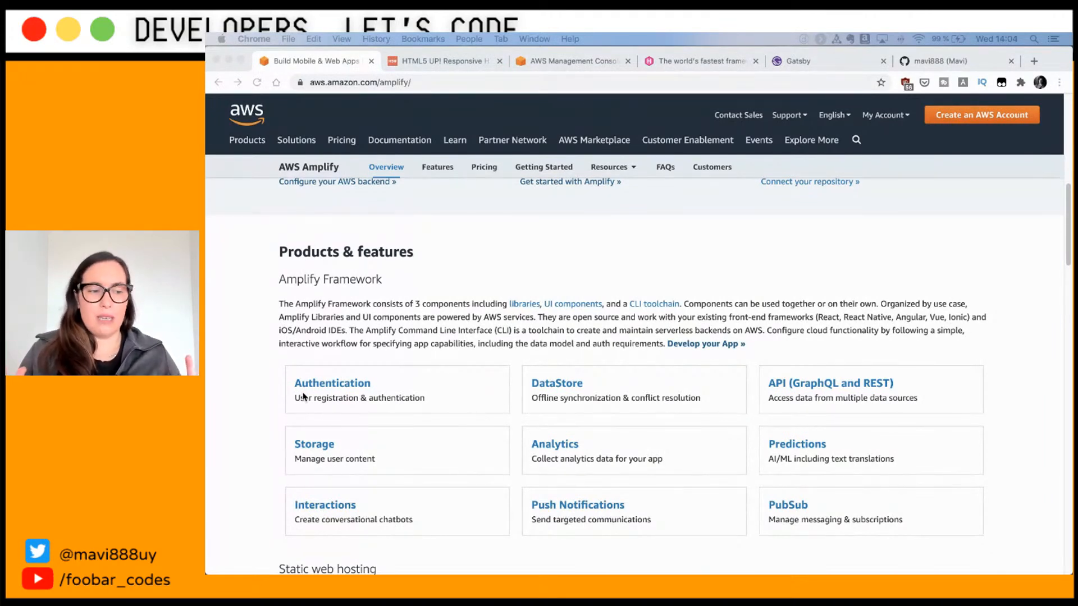
pyautogui.scroll(-5, 304, 397)
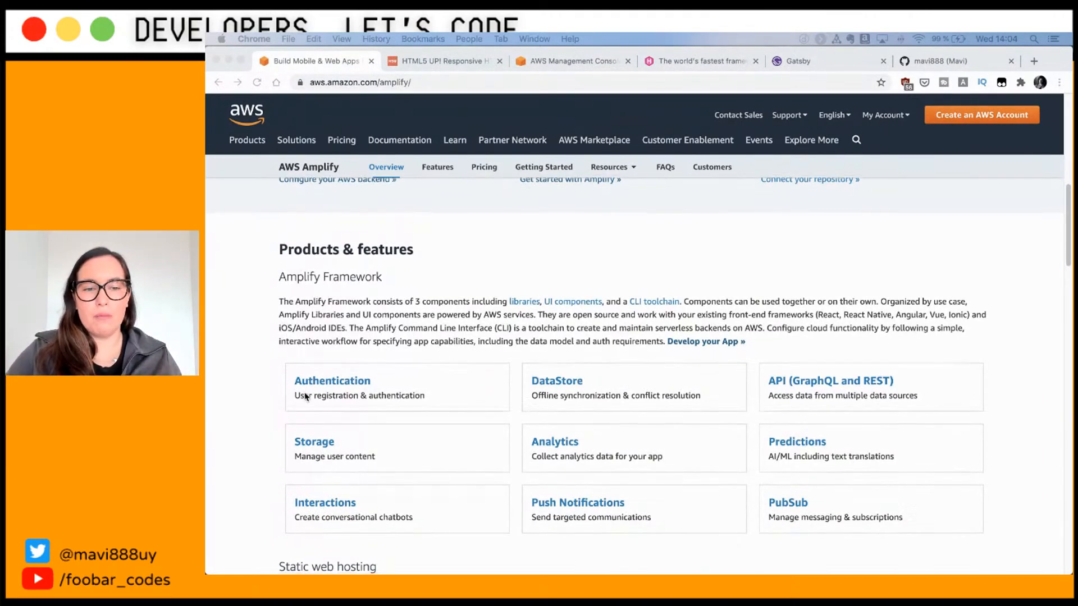
pyautogui.scroll(-2, 304, 395)
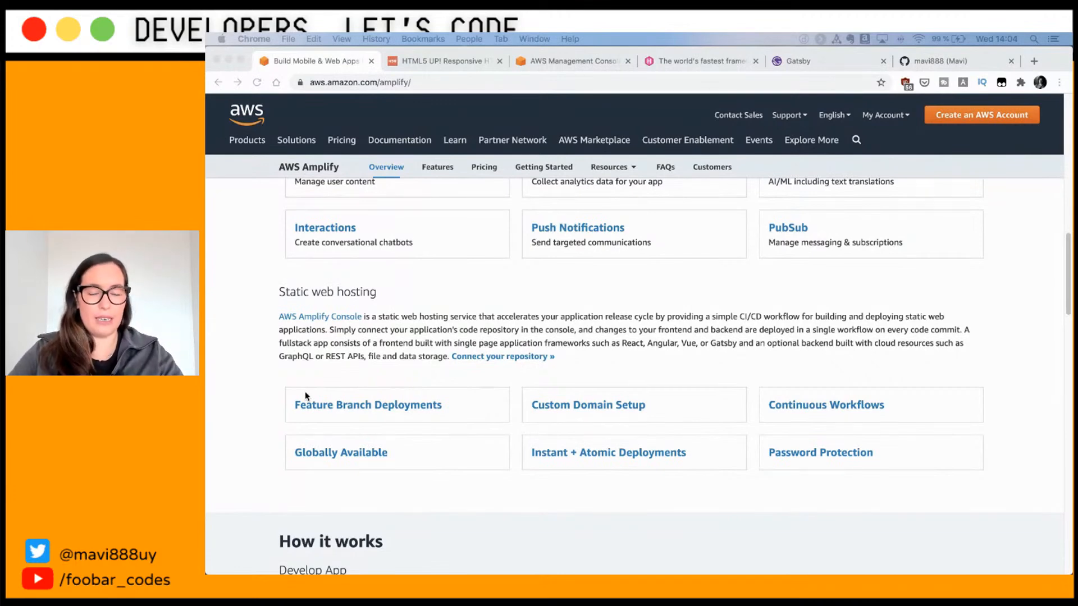
# Step: Type 'amplify' at the iTerm2 prompt without running it, and take the terminal out of full screen
pyautogui.press('super+Tab')
pyautogui.press('super+Tab')
pyautogui.press('super+Tab')
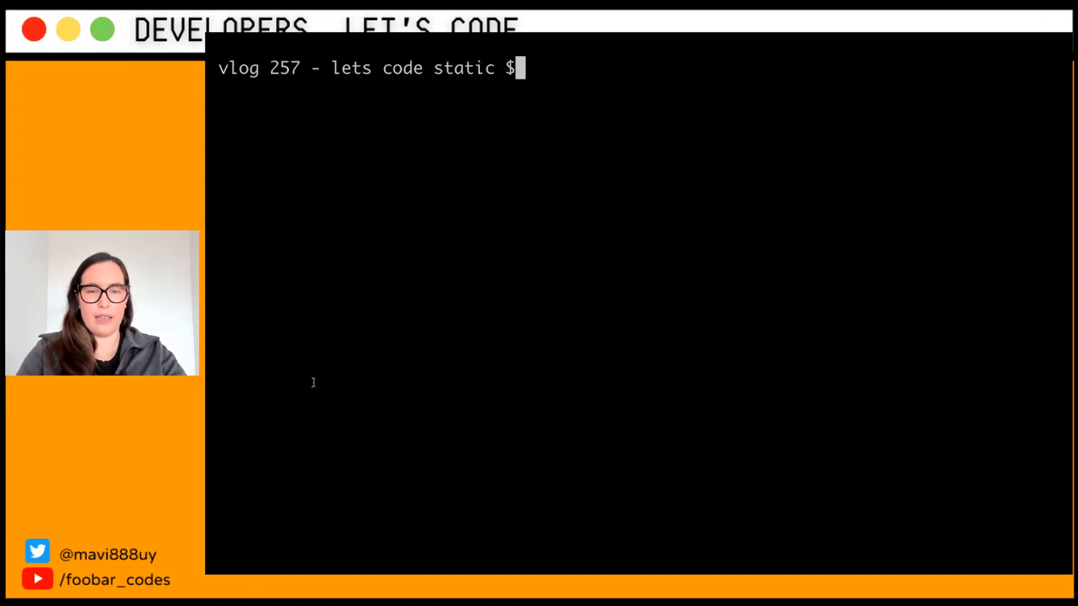
pyautogui.write('aws')
pyautogui.press('BackSpace')
pyautogui.press('BackSpace')
pyautogui.press('BackSpace')
pyautogui.write('mplify')
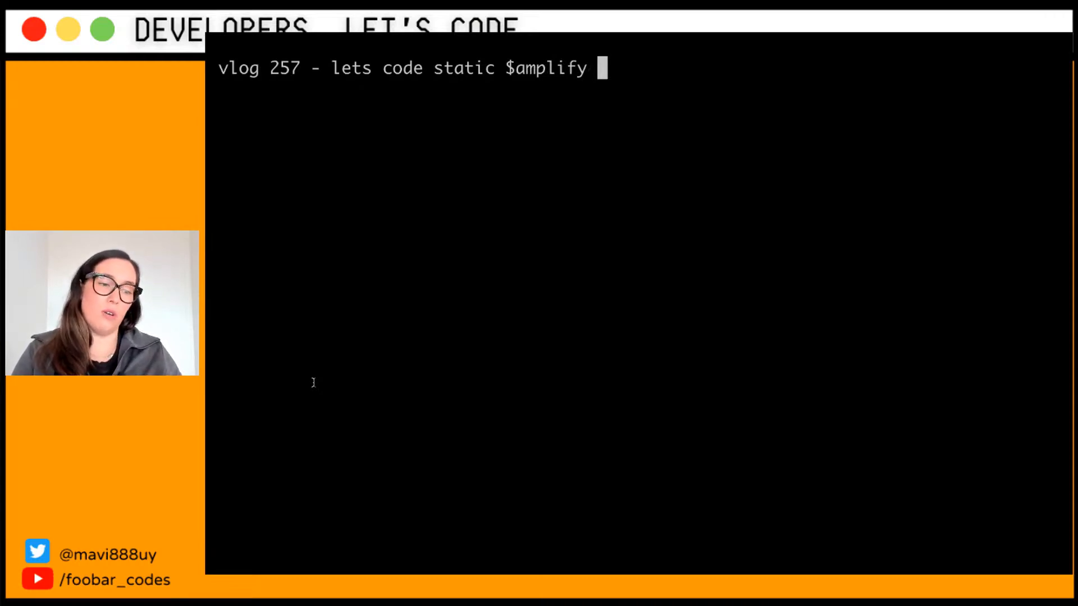
pyautogui.press('super+Tab')
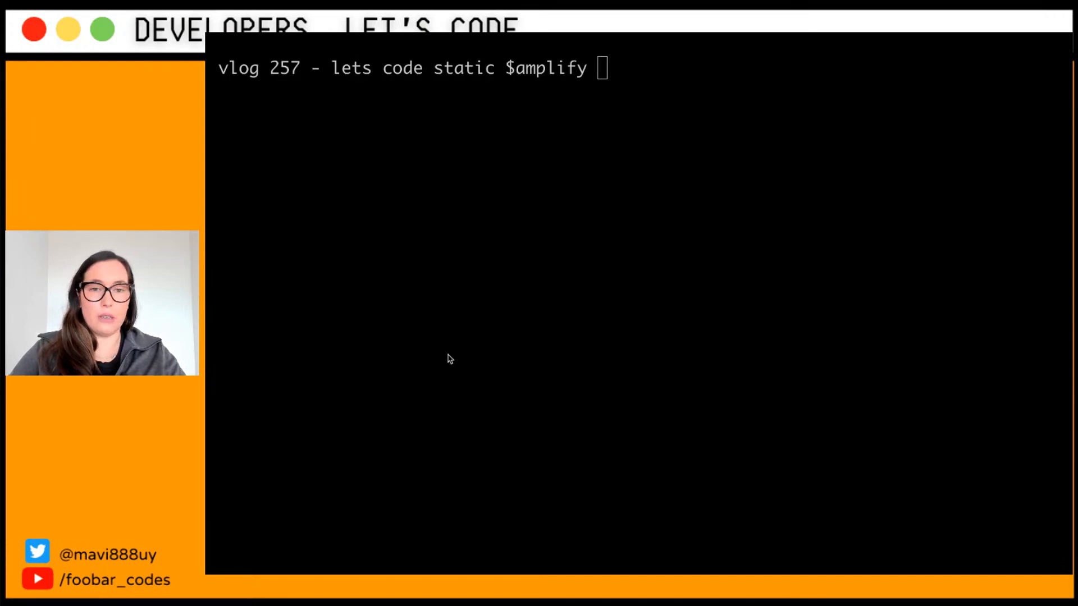
pyautogui.press('super+Tab')
pyautogui.press('super+Tab')
pyautogui.press('super+Tab')
pyautogui.press('super+Tab')
pyautogui.press('super+Tab')
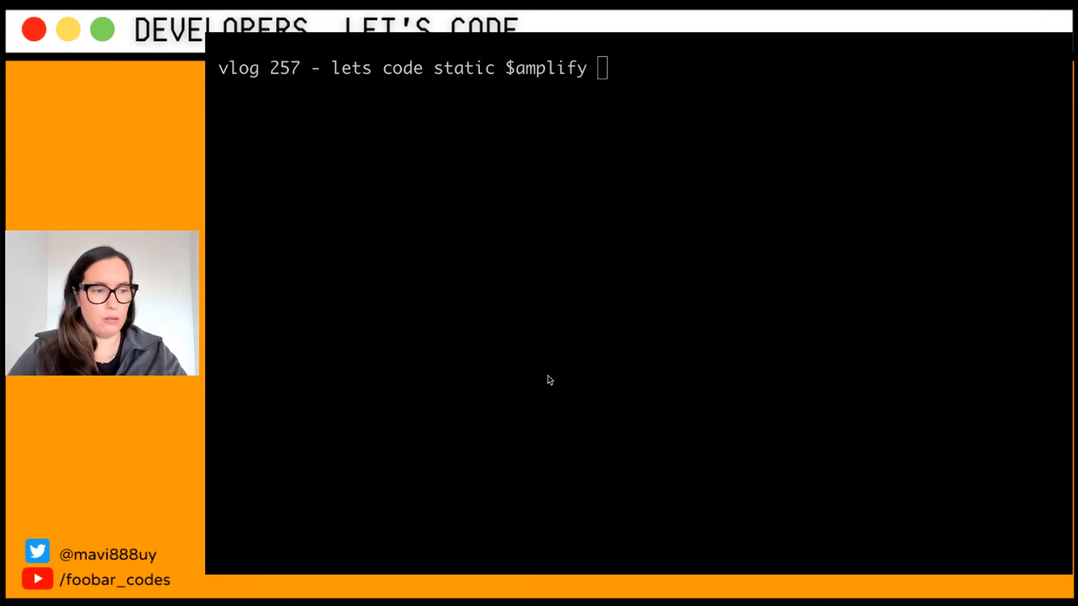
pyautogui.click(238, 51)
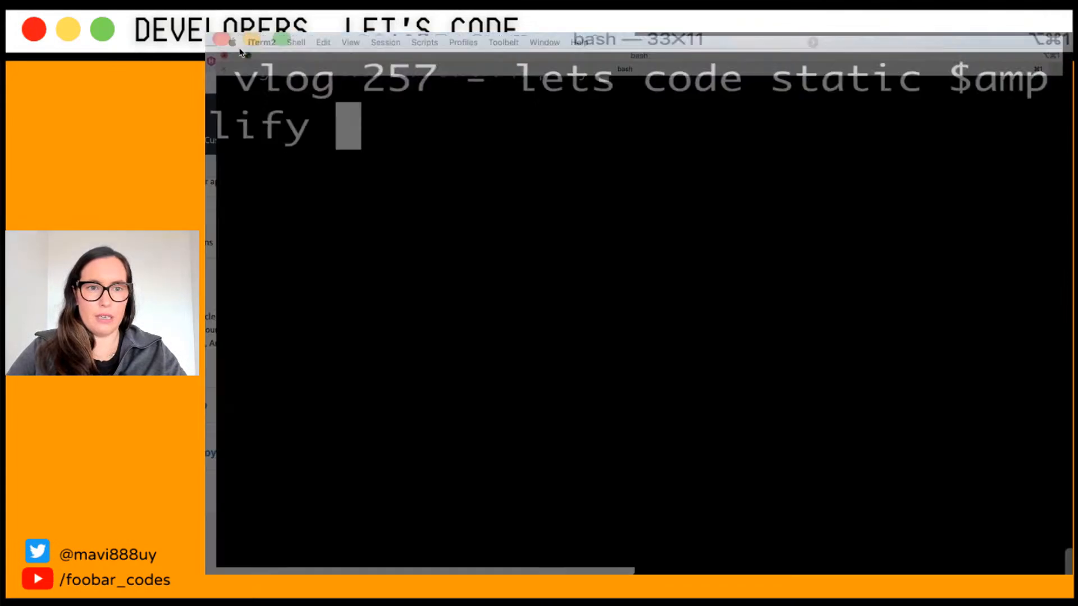
pyautogui.press('super+Tab')
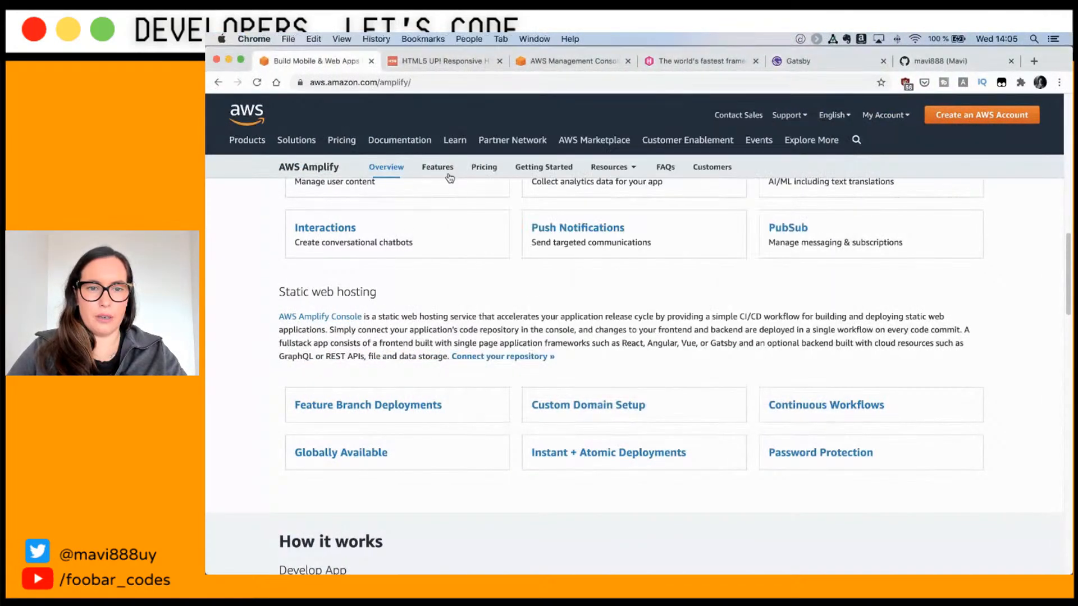
pyautogui.scroll(-1, 534, 326)
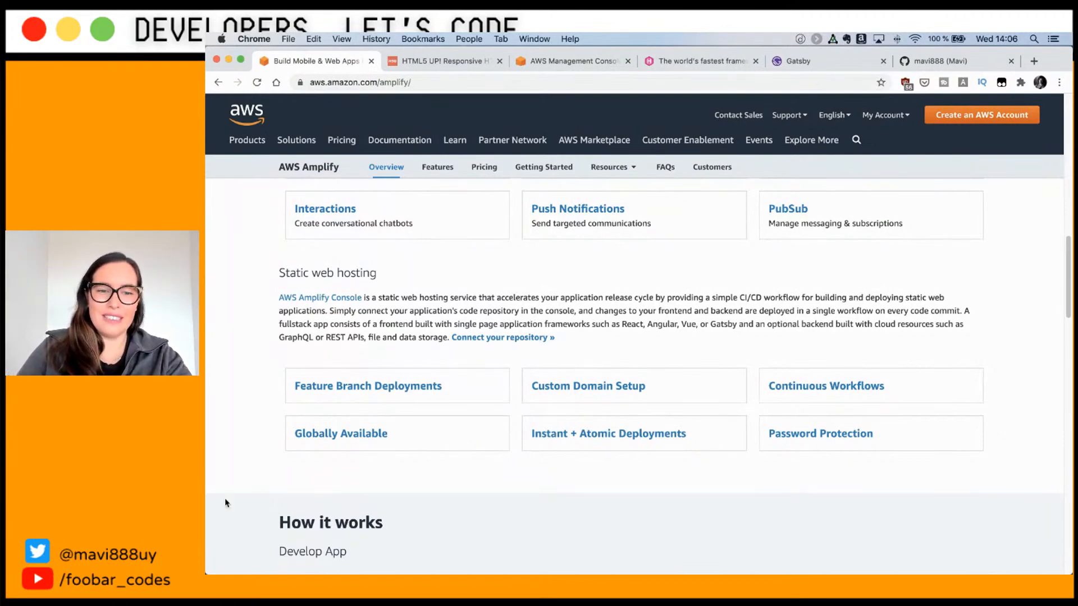
# Step: Open the Globally Available Scalable Hosting features page in a new tab, then switch to the HTML5 UP tab
pyautogui.click(338, 433)
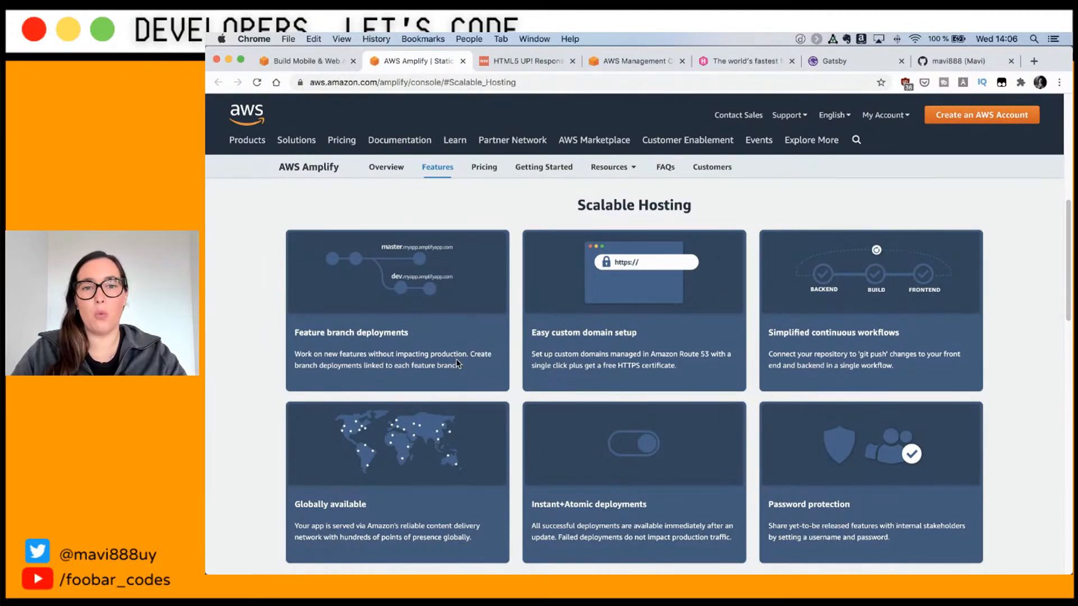
pyautogui.click(499, 63)
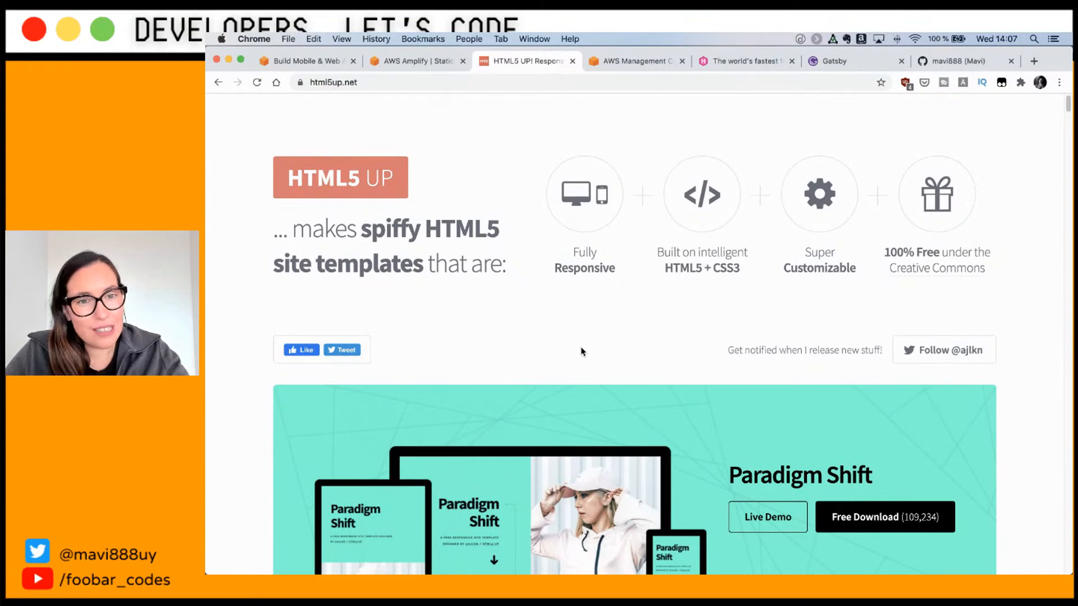
# Step: Browse through the HTML5 UP list of free site templates
pyautogui.scroll(-1, 598, 344)
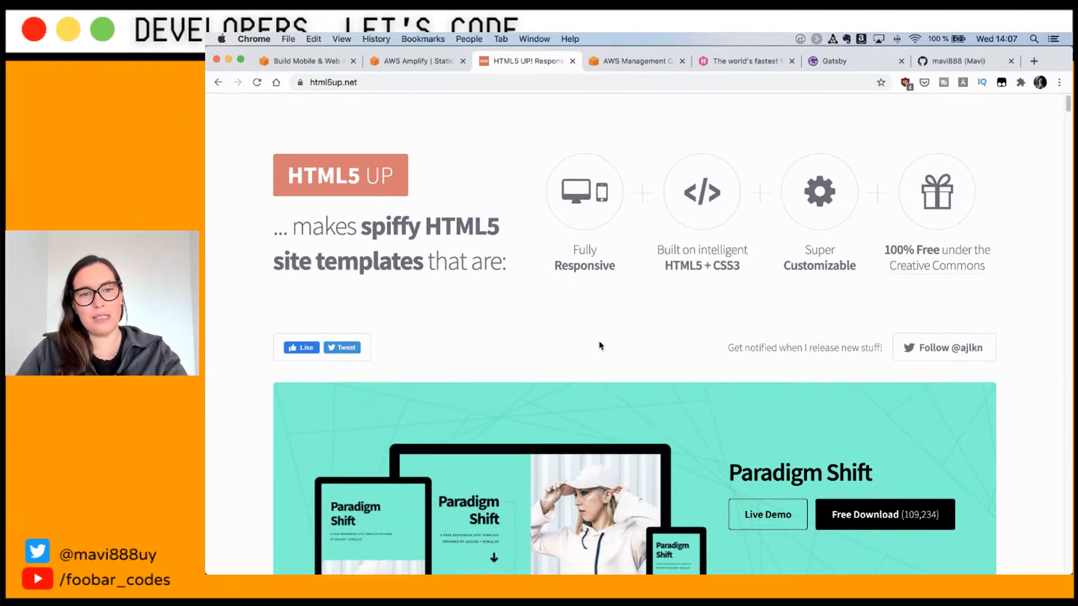
pyautogui.scroll(-3, 609, 353)
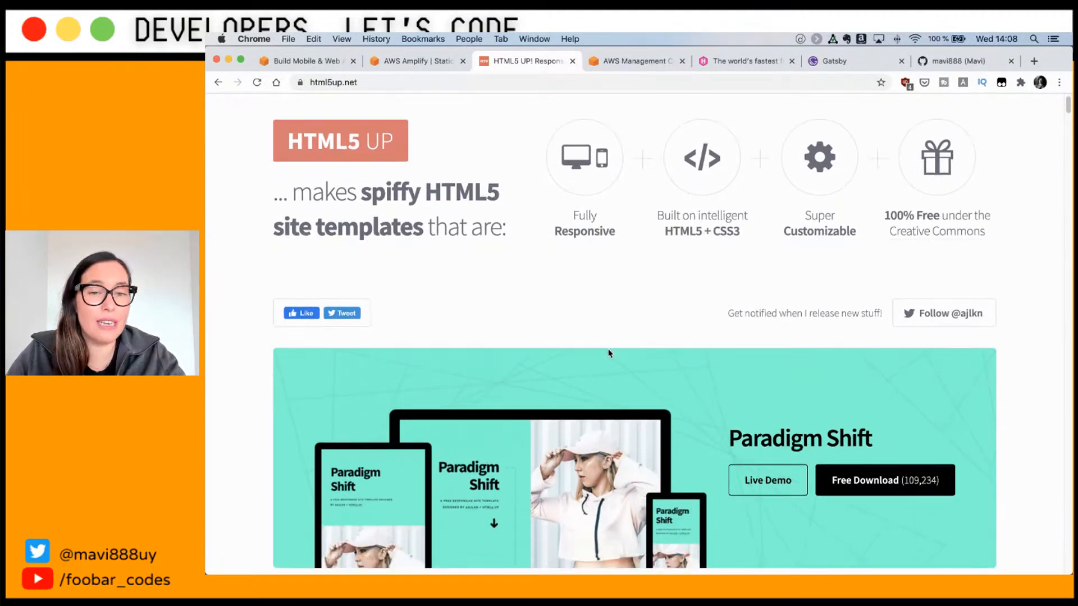
pyautogui.scroll(-3, 610, 353)
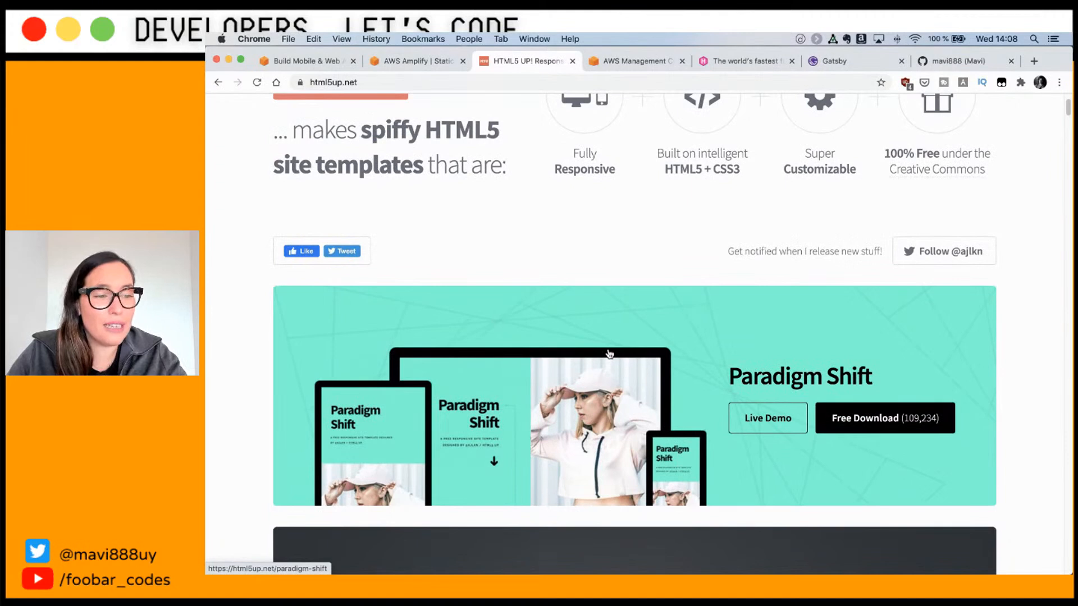
pyautogui.scroll(-3, 609, 353)
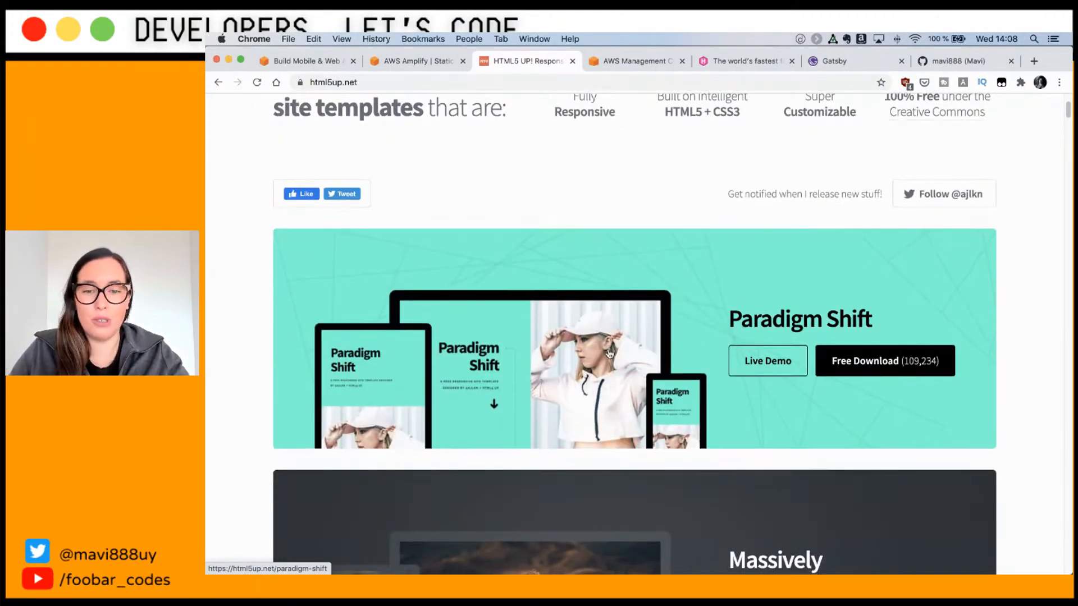
pyautogui.scroll(-1, 609, 354)
pyautogui.scroll(-1, 609, 355)
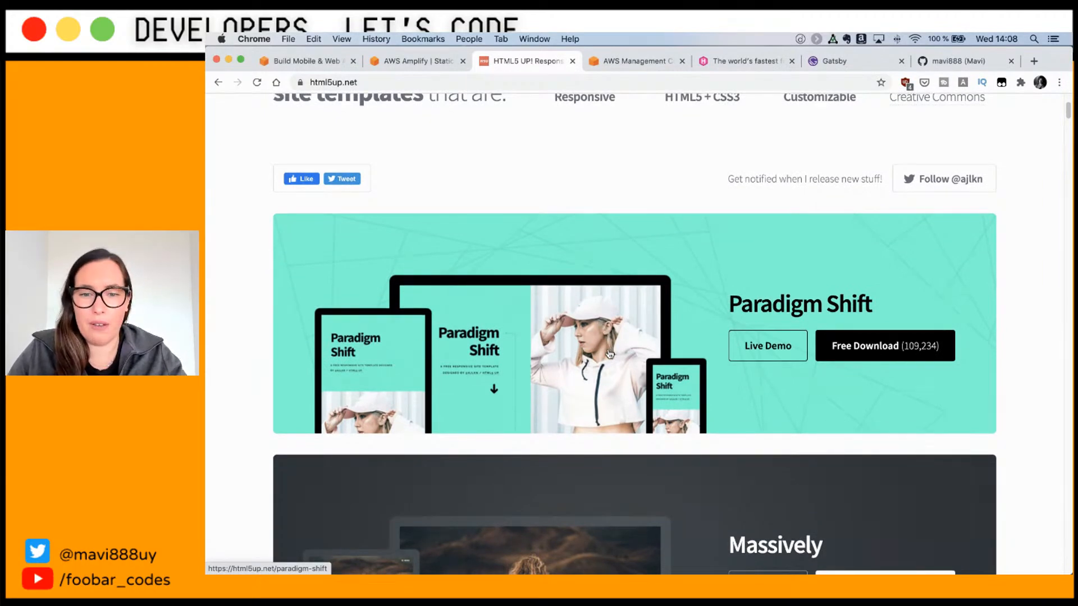
pyautogui.scroll(-3, 609, 354)
pyautogui.scroll(-5, 610, 355)
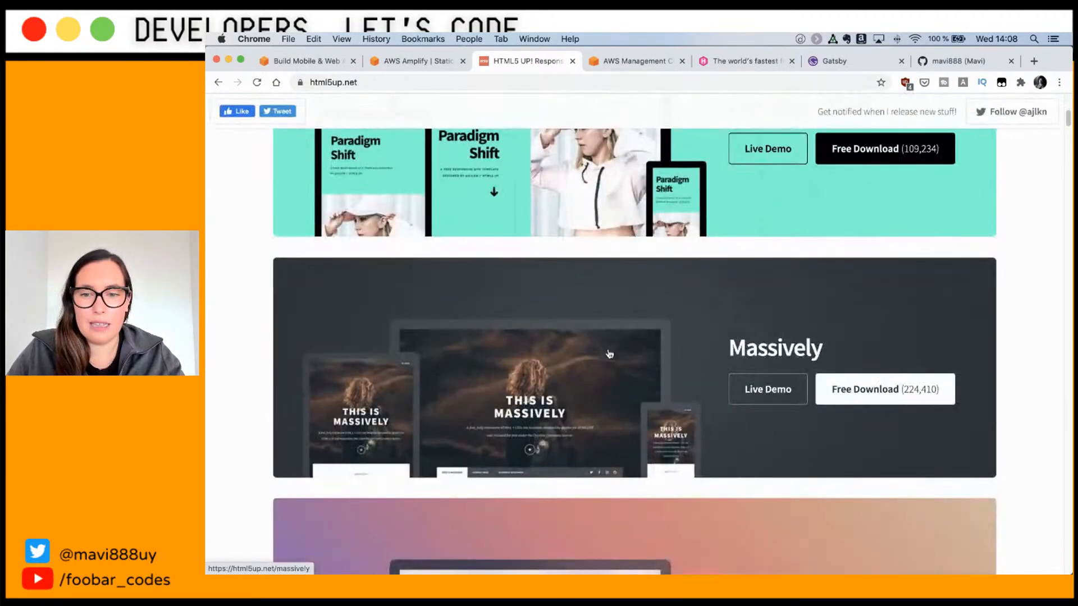
pyautogui.scroll(-4, 610, 354)
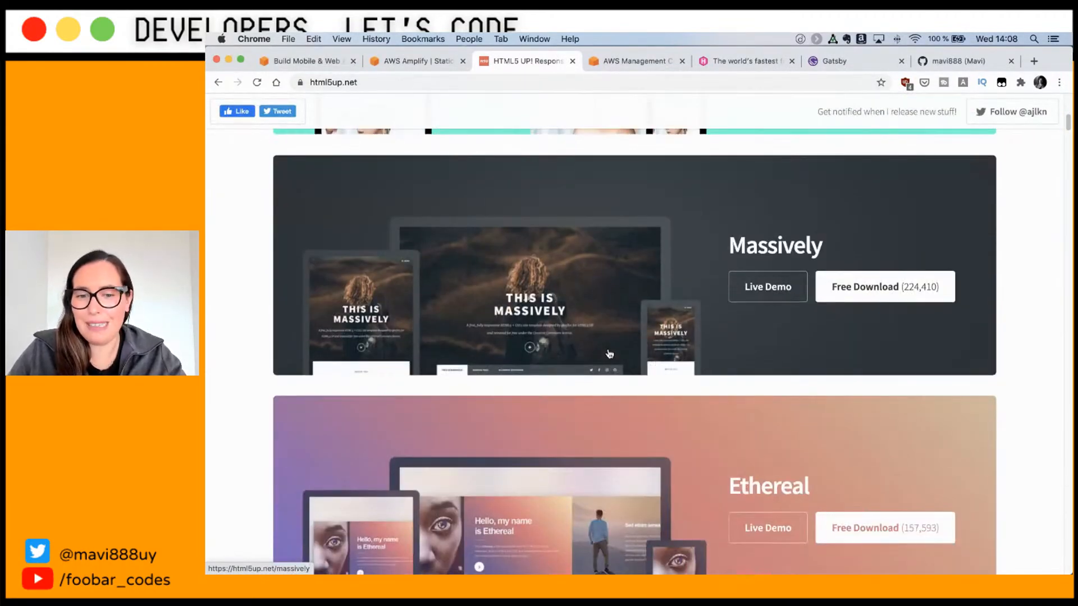
pyautogui.scroll(-4, 610, 354)
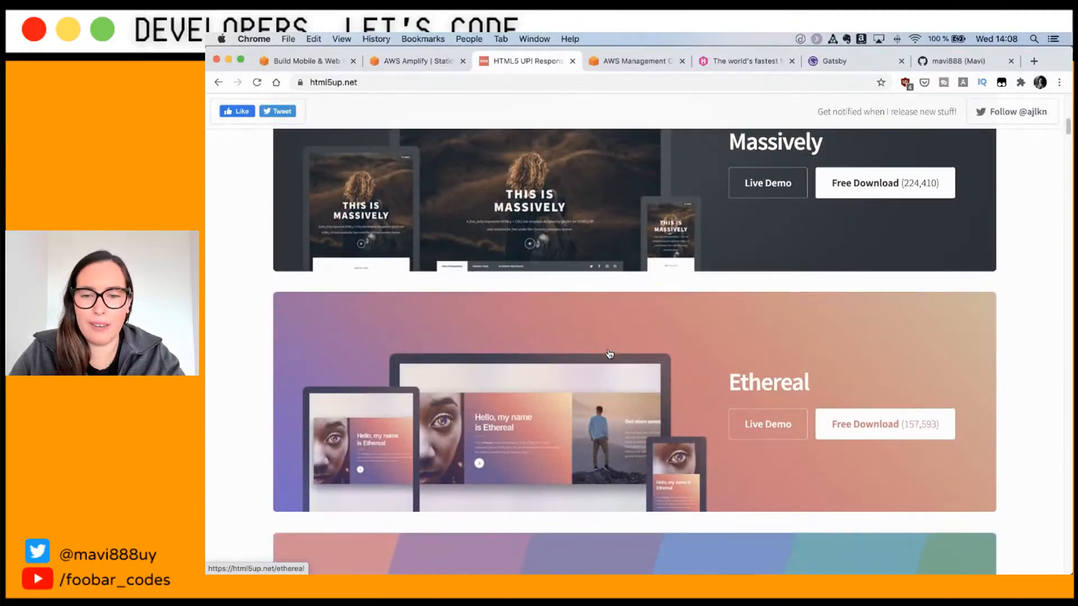
pyautogui.scroll(-8, 610, 354)
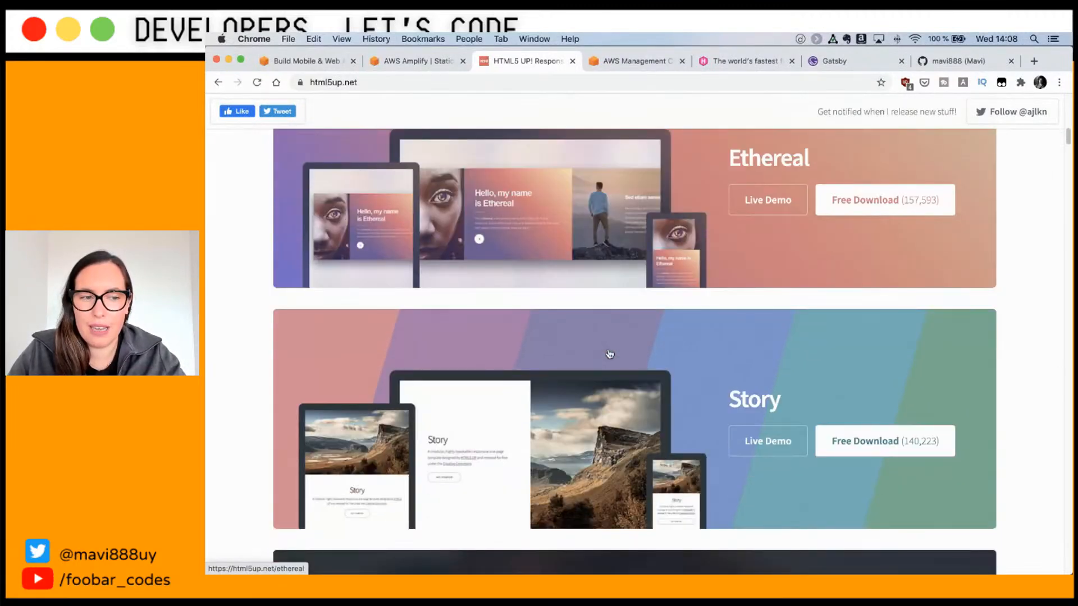
pyautogui.scroll(-1, 610, 353)
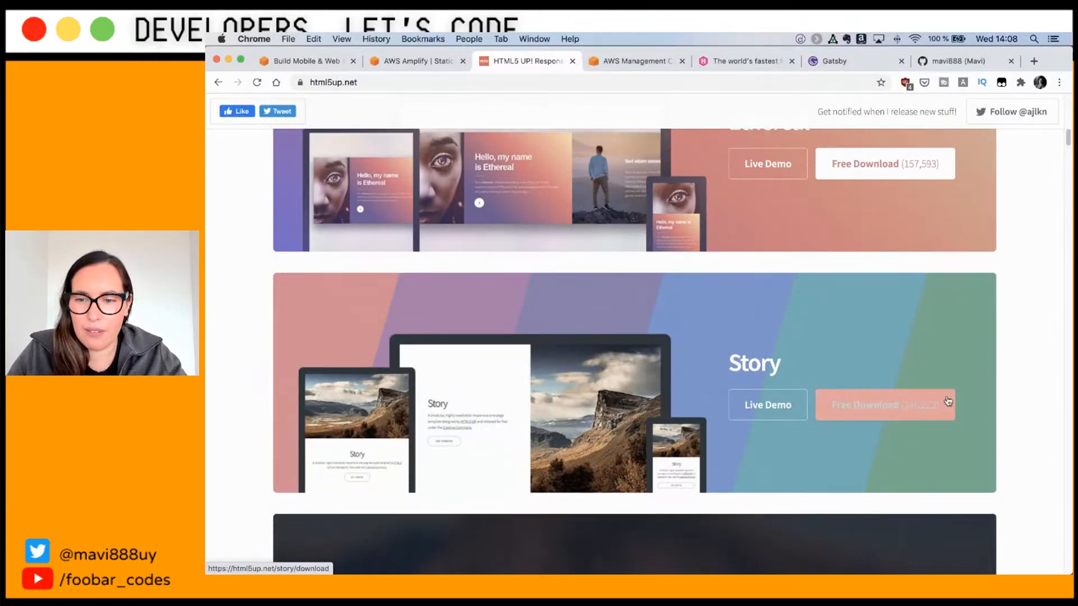
pyautogui.scroll(1, 896, 330)
pyautogui.scroll(12, 897, 330)
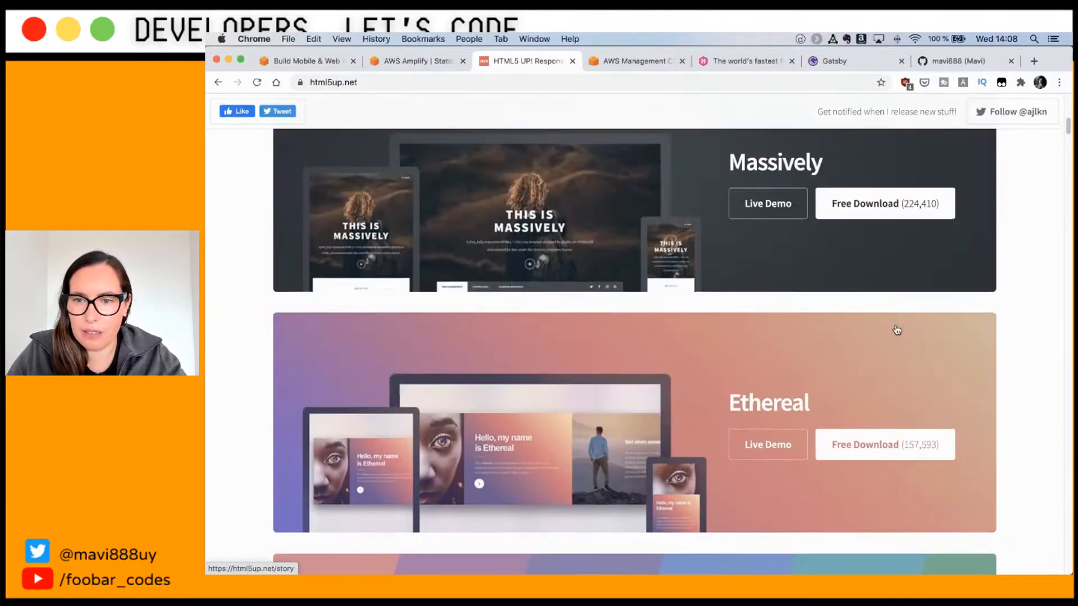
pyautogui.scroll(1, 865, 298)
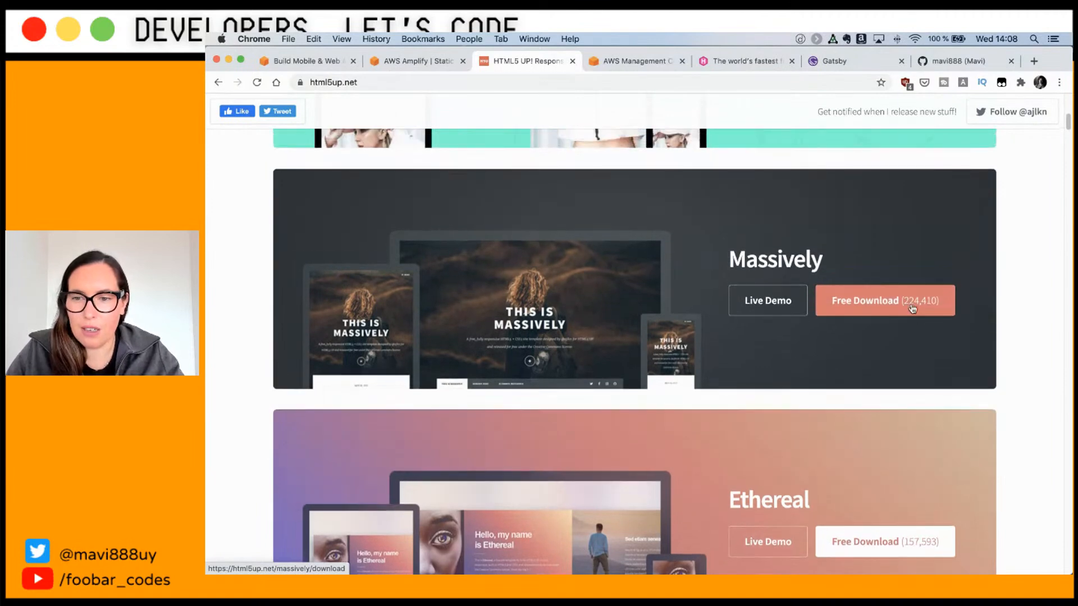
pyautogui.scroll(3, 908, 340)
pyautogui.scroll(-10, 908, 341)
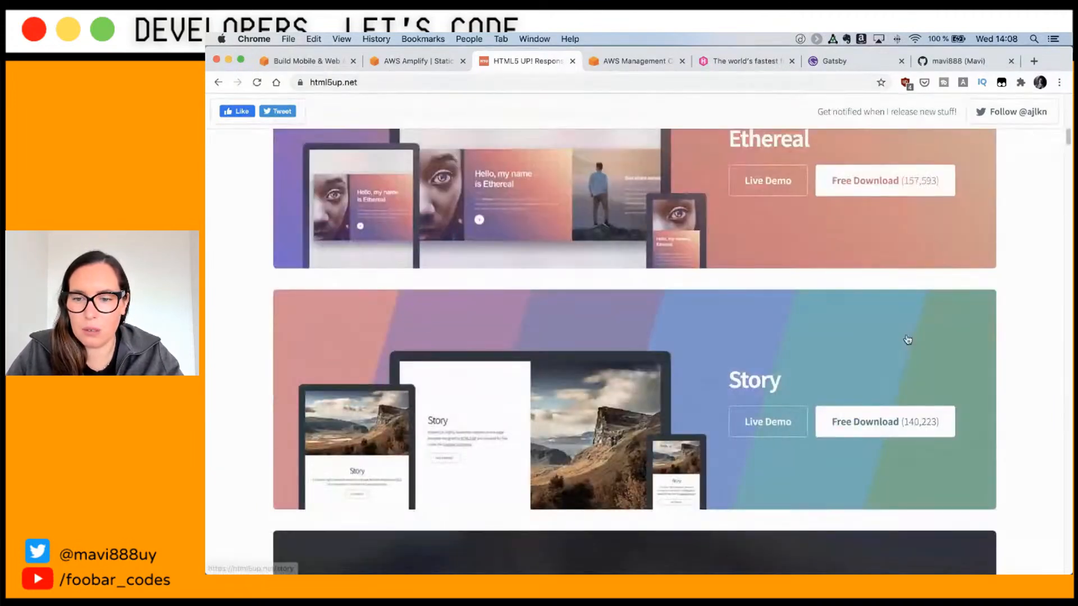
pyautogui.scroll(-2, 908, 340)
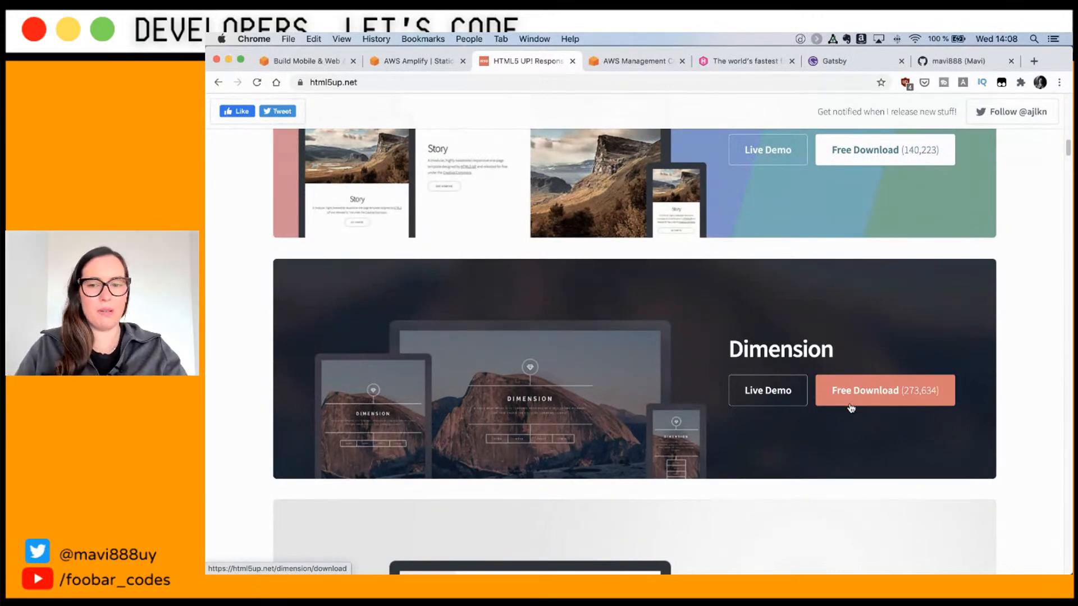
# Step: Download the Paradigm Shift template as a 783 KB zip and open its download menu
pyautogui.scroll(-3, 850, 405)
pyautogui.scroll(-1, 851, 406)
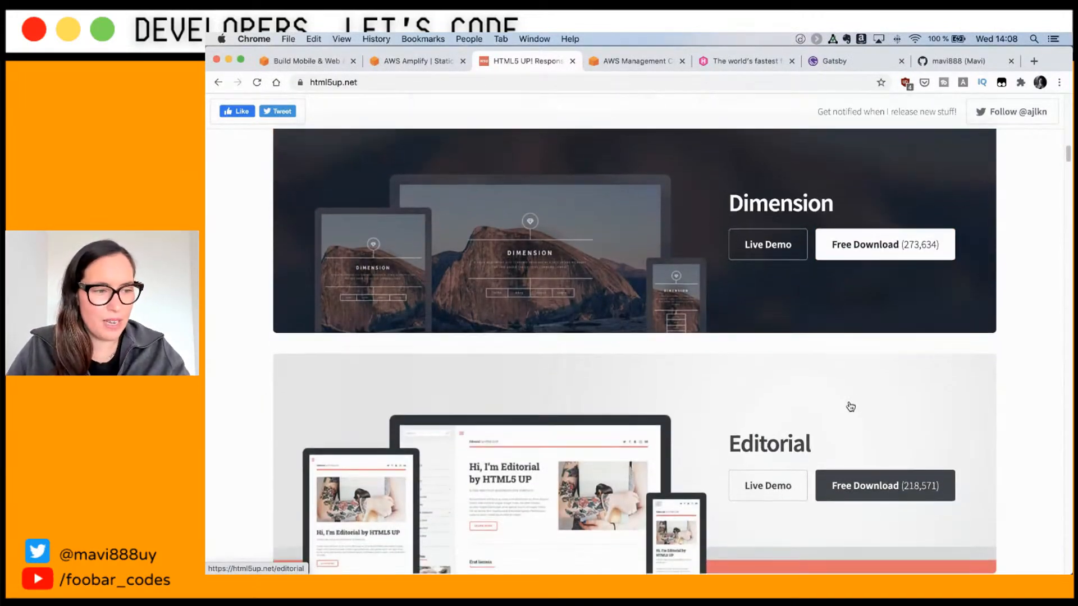
pyautogui.scroll(-2, 850, 407)
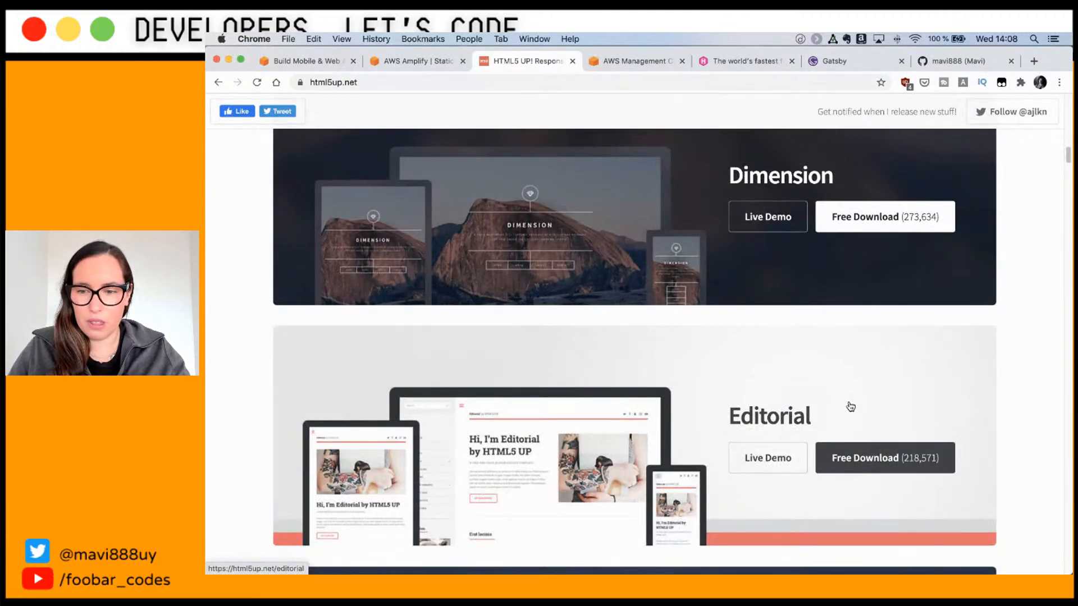
pyautogui.scroll(-5, 850, 407)
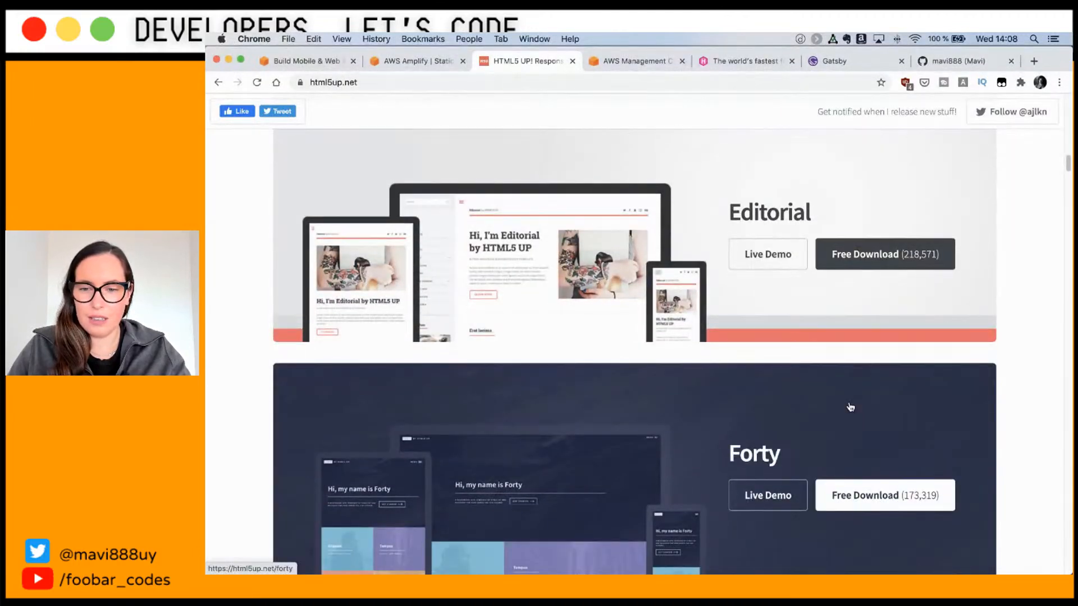
pyautogui.scroll(-2, 850, 407)
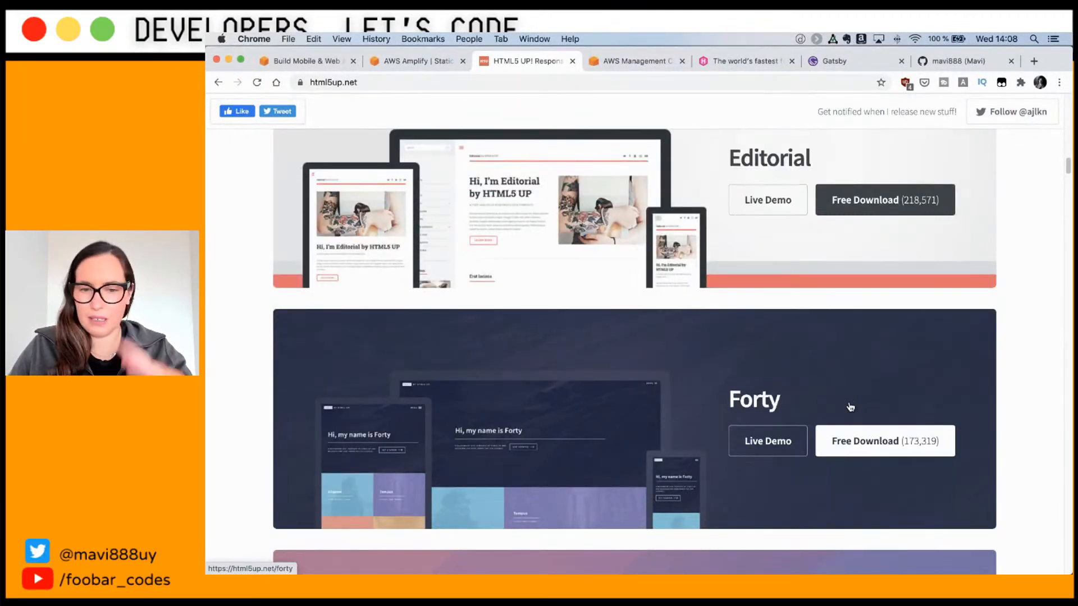
pyautogui.scroll(20, 850, 407)
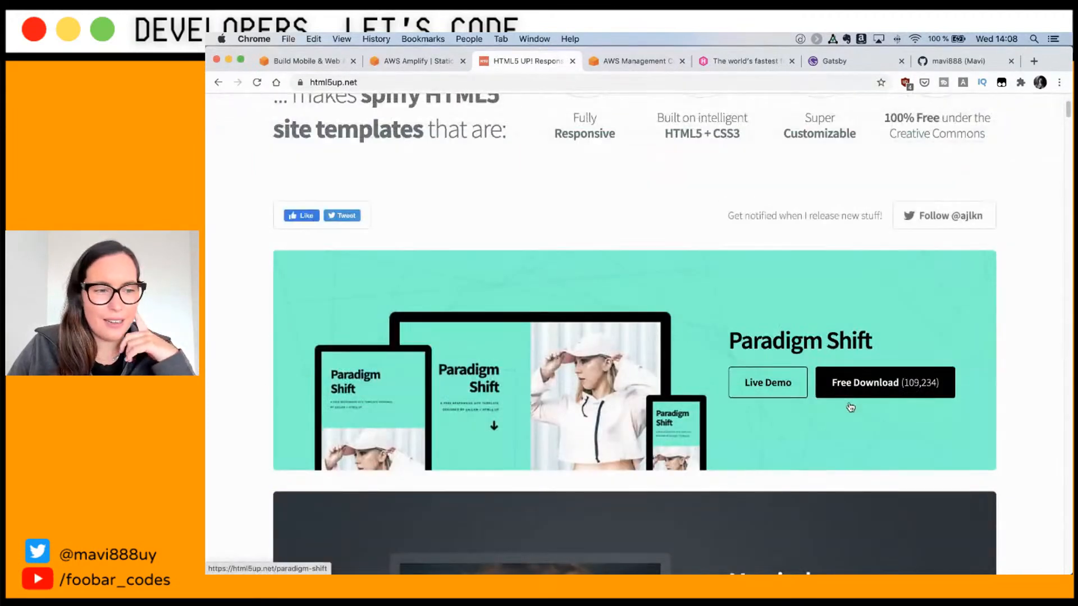
pyautogui.scroll(-6, 851, 407)
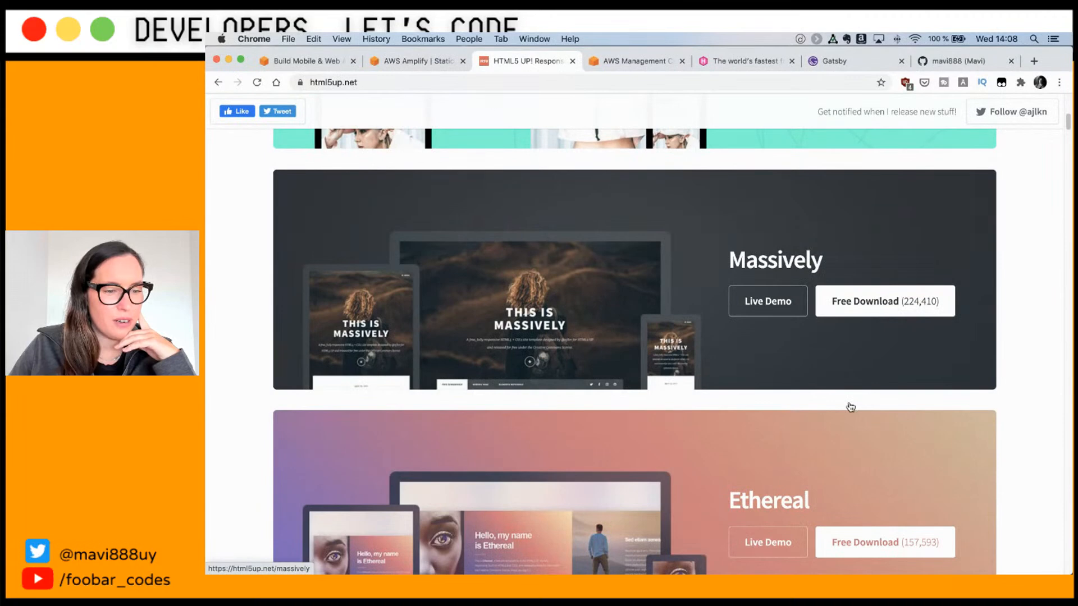
pyautogui.scroll(-3, 850, 407)
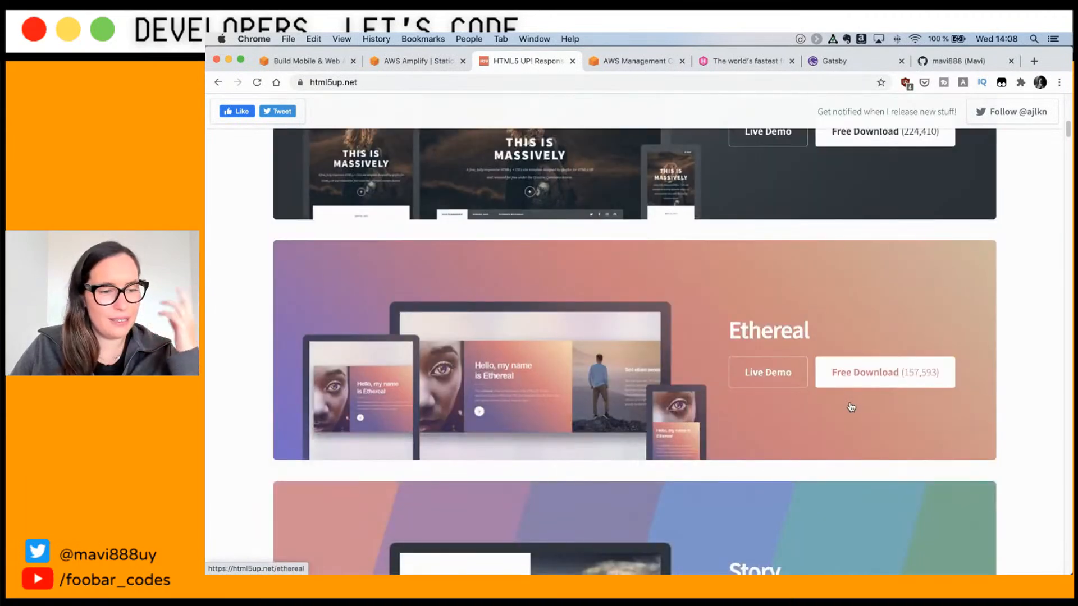
pyautogui.scroll(-6, 850, 407)
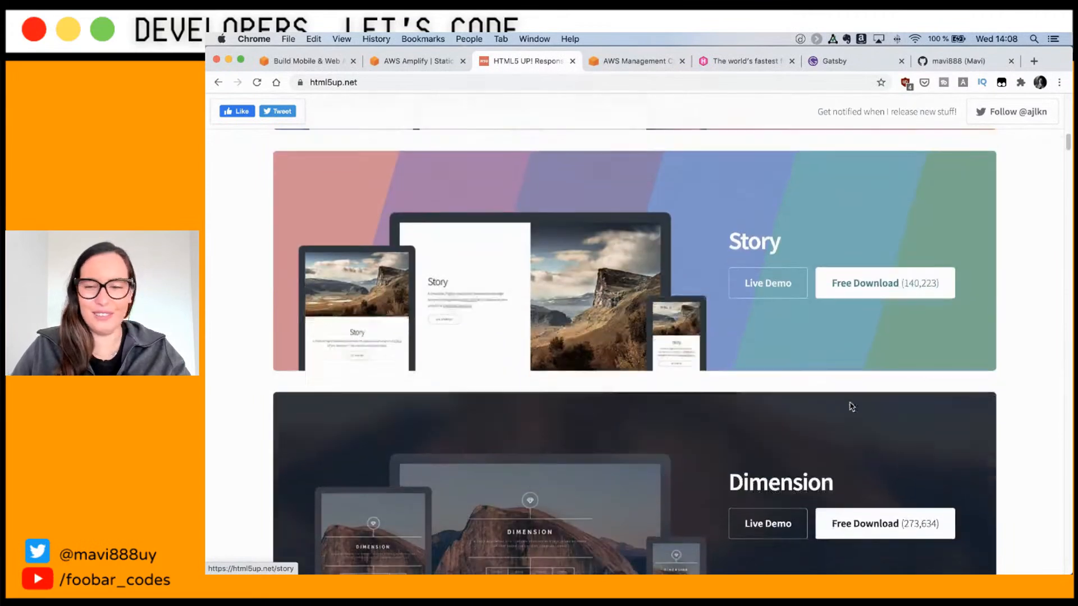
pyautogui.scroll(-9, 850, 407)
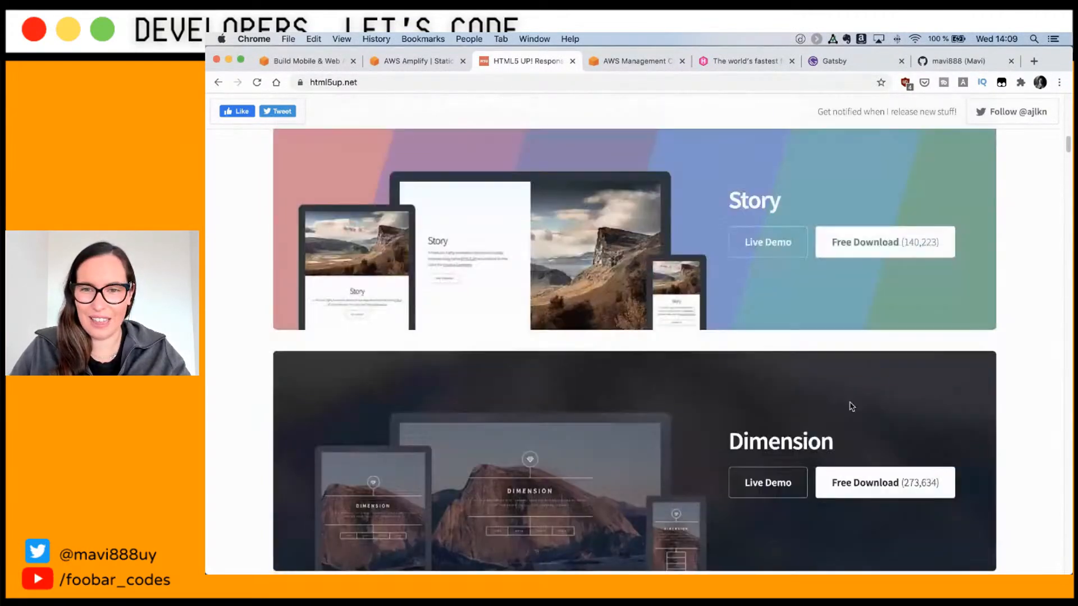
pyautogui.scroll(15, 851, 407)
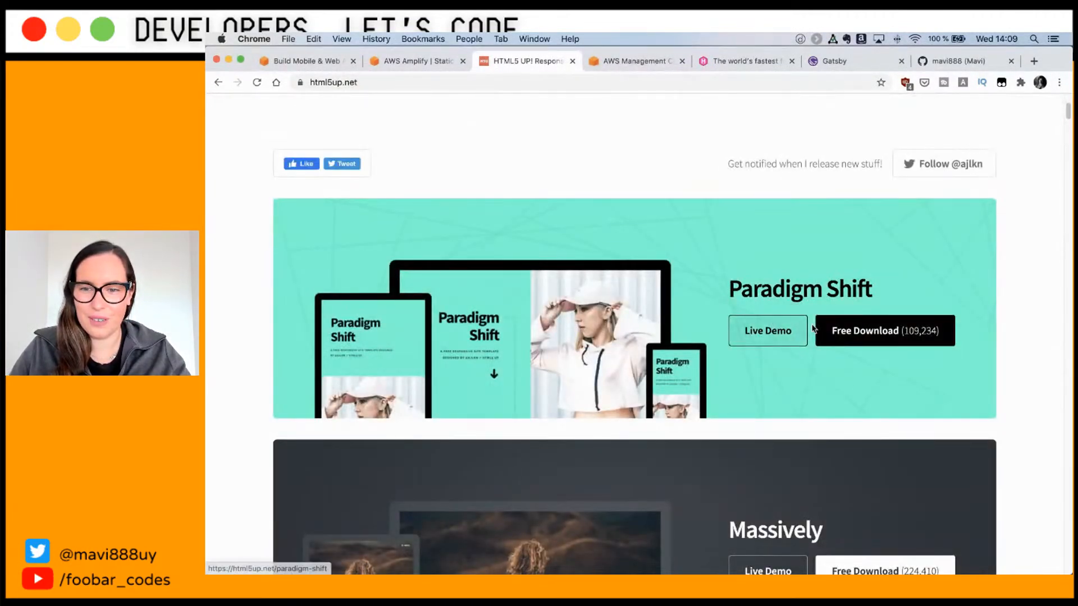
pyautogui.click(899, 331)
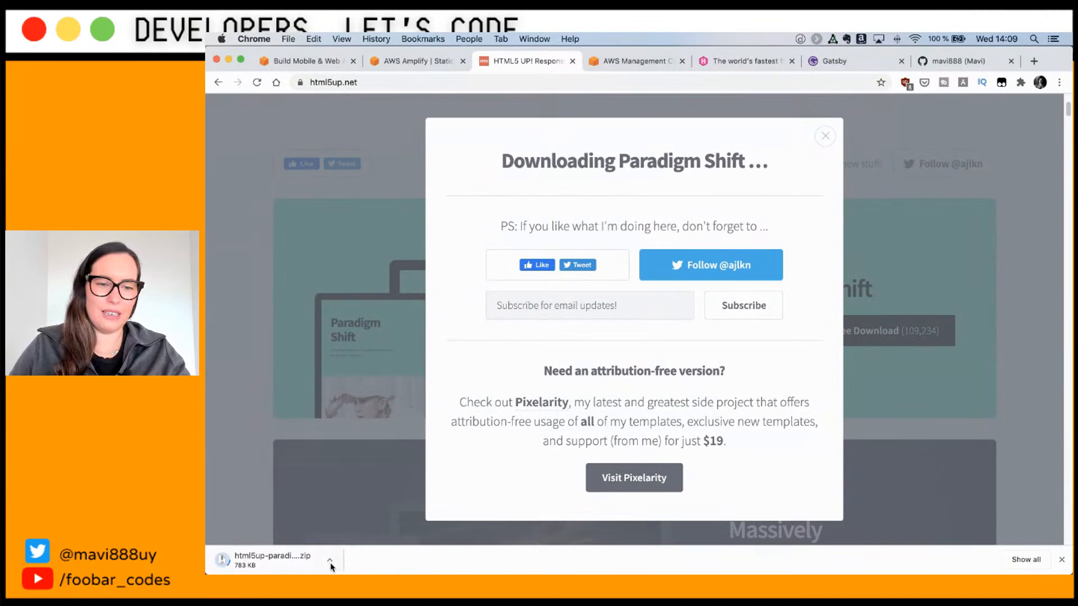
pyautogui.click(329, 562)
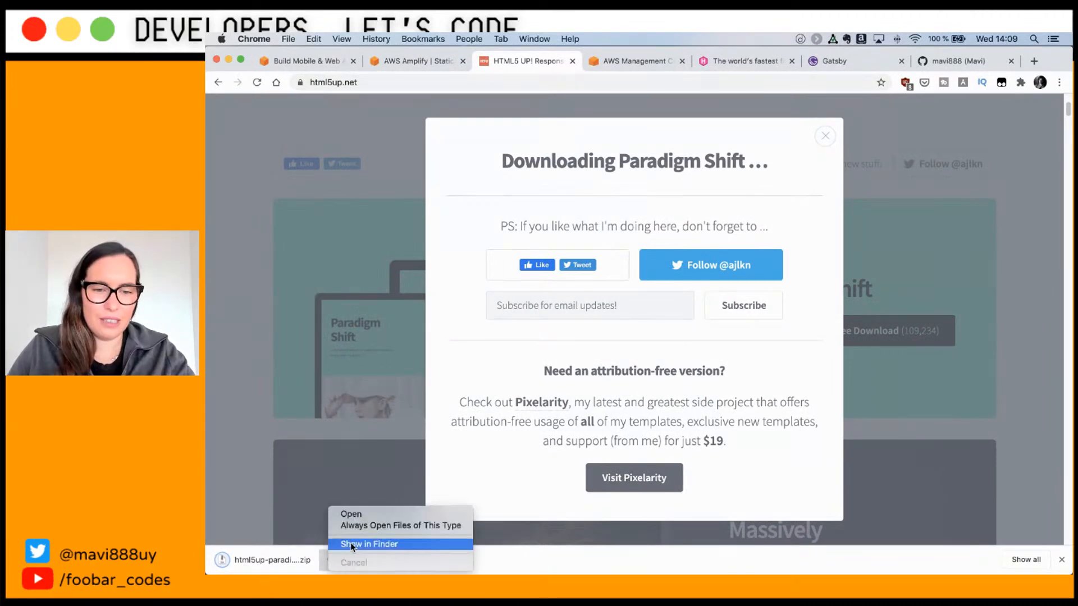
# Step: Reveal the downloaded zip in Finder and move it into the 'vlog 257 - lets code static' folder
pyautogui.click(352, 545)
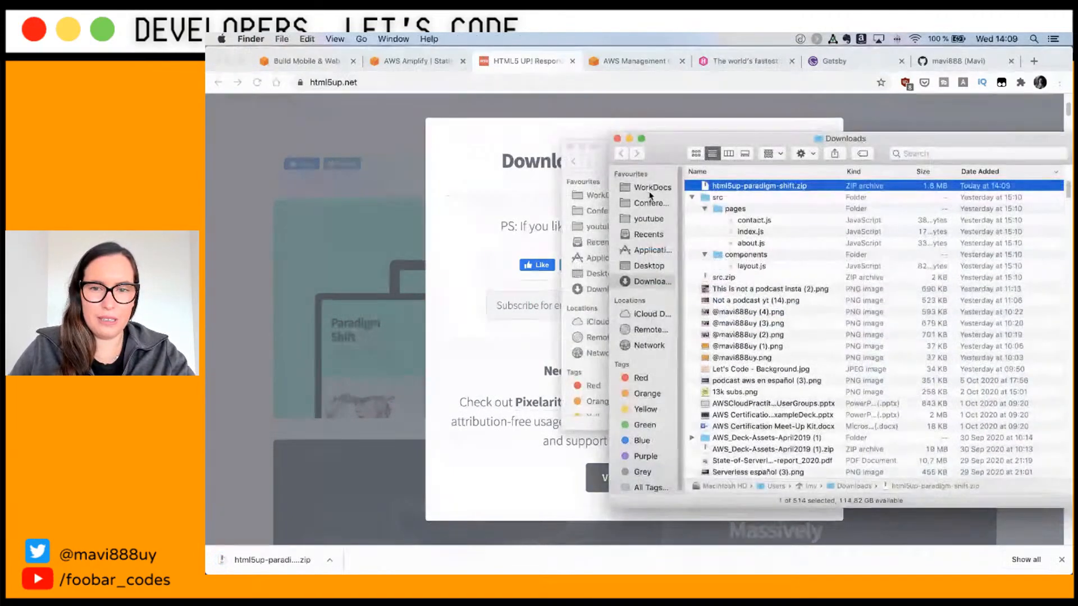
pyautogui.moveTo(730, 138); pyautogui.dragTo(730, 262)
pyautogui.moveTo(753, 308); pyautogui.dragTo(726, 207)
pyautogui.click(617, 261)
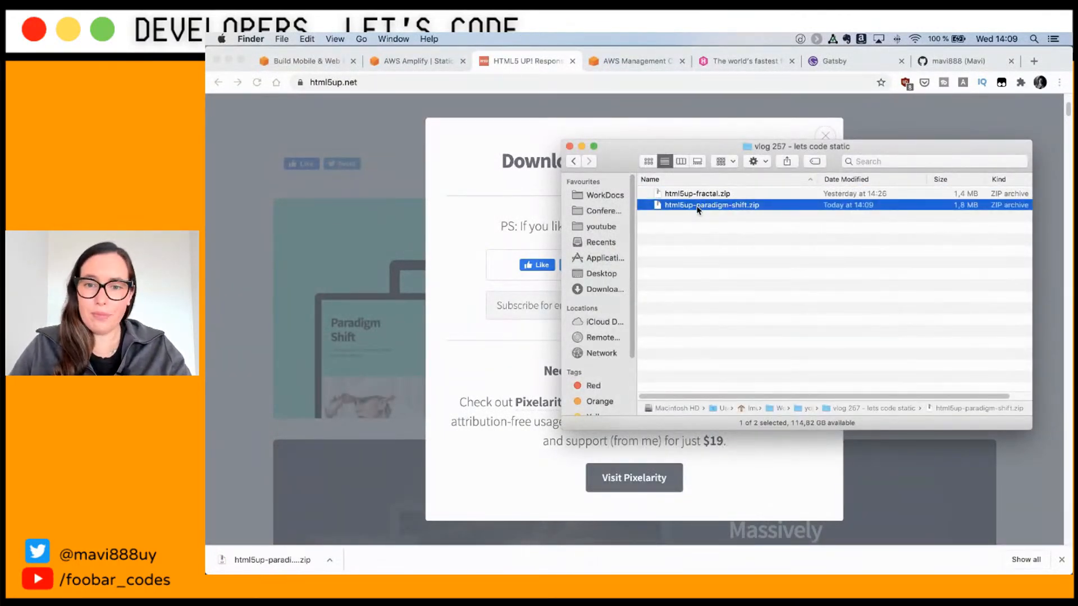
# Step: Unzip it into html5up-paradigm-shift and open its index.html in a new Chrome tab
pyautogui.doubleClick(698, 205)
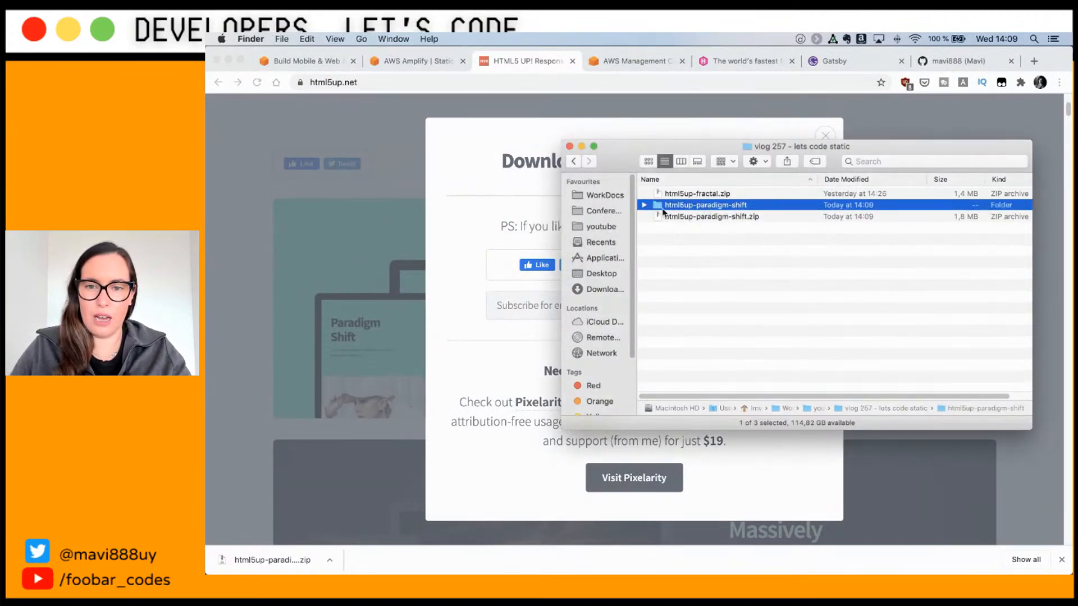
pyautogui.click(645, 206)
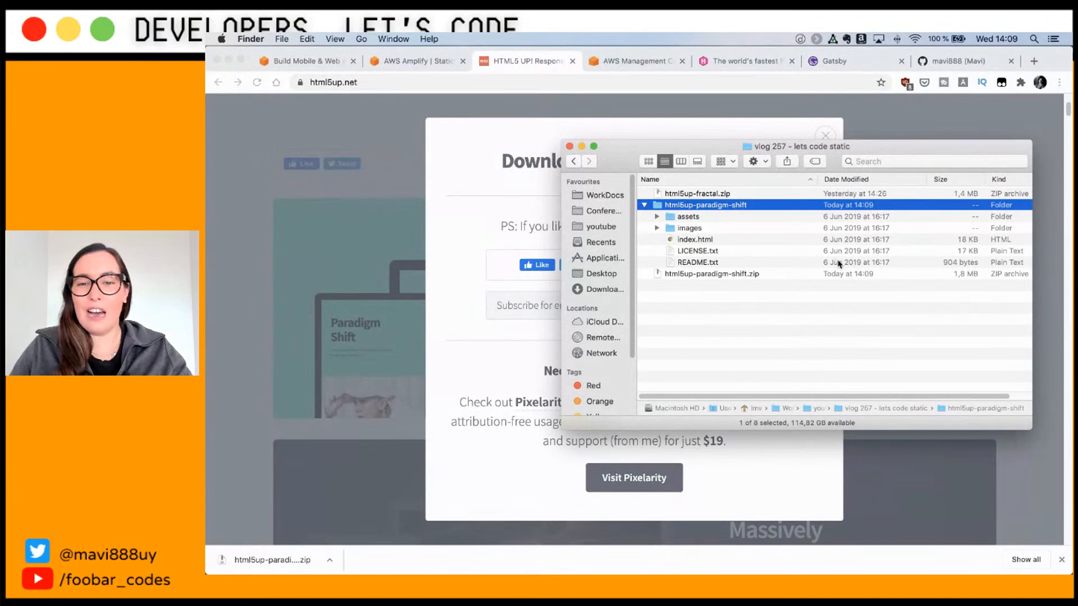
pyautogui.click(767, 241)
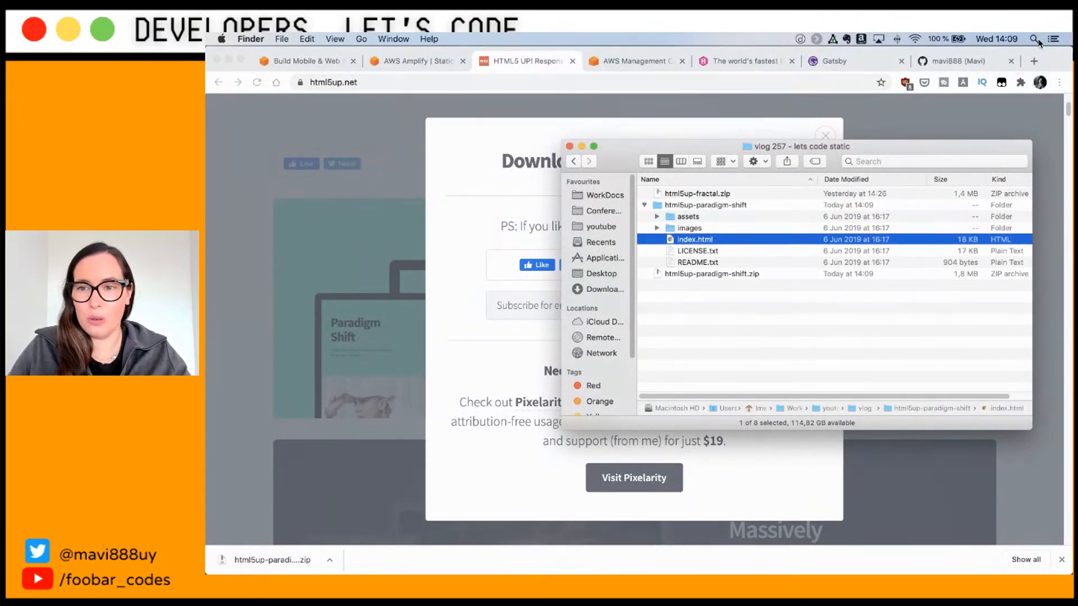
pyautogui.click(1034, 61)
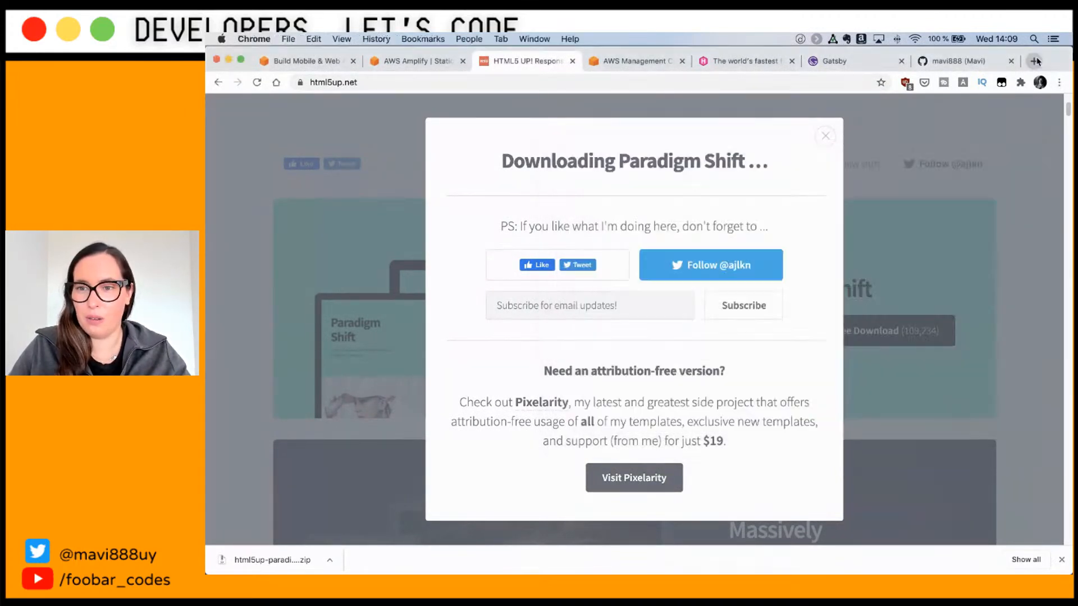
pyautogui.press('super+Tab')
pyautogui.moveTo(731, 240); pyautogui.dragTo(832, 125)
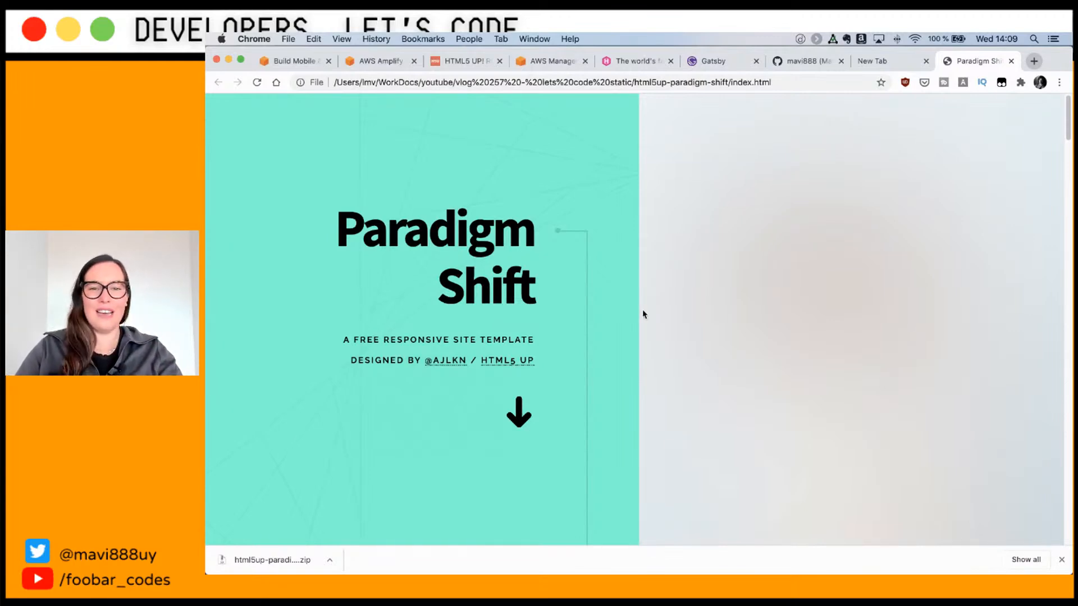
# Step: Preview the local Paradigm Shift page by scrolling through it and back up
pyautogui.scroll(-10, 643, 308)
pyautogui.scroll(-4, 649, 309)
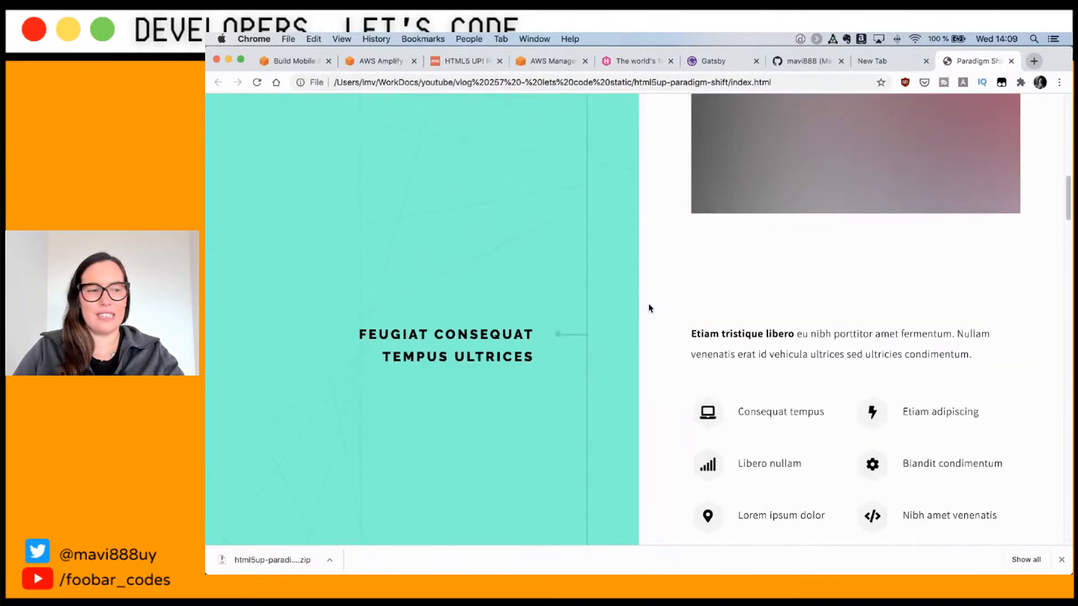
pyautogui.scroll(-5, 648, 309)
pyautogui.scroll(6, 648, 309)
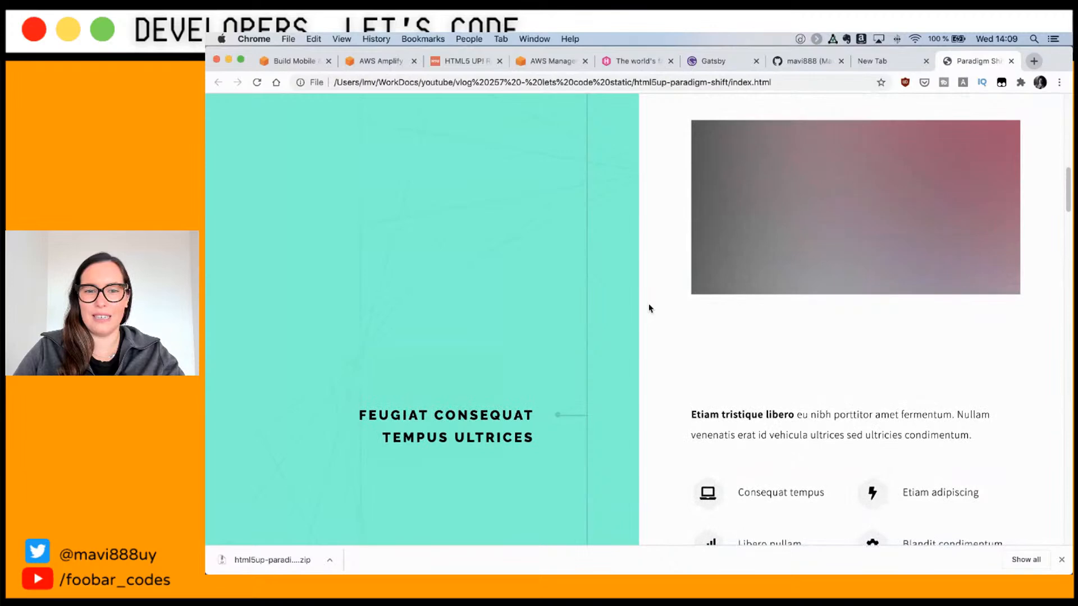
pyautogui.scroll(15, 649, 309)
pyautogui.scroll(-10, 729, 288)
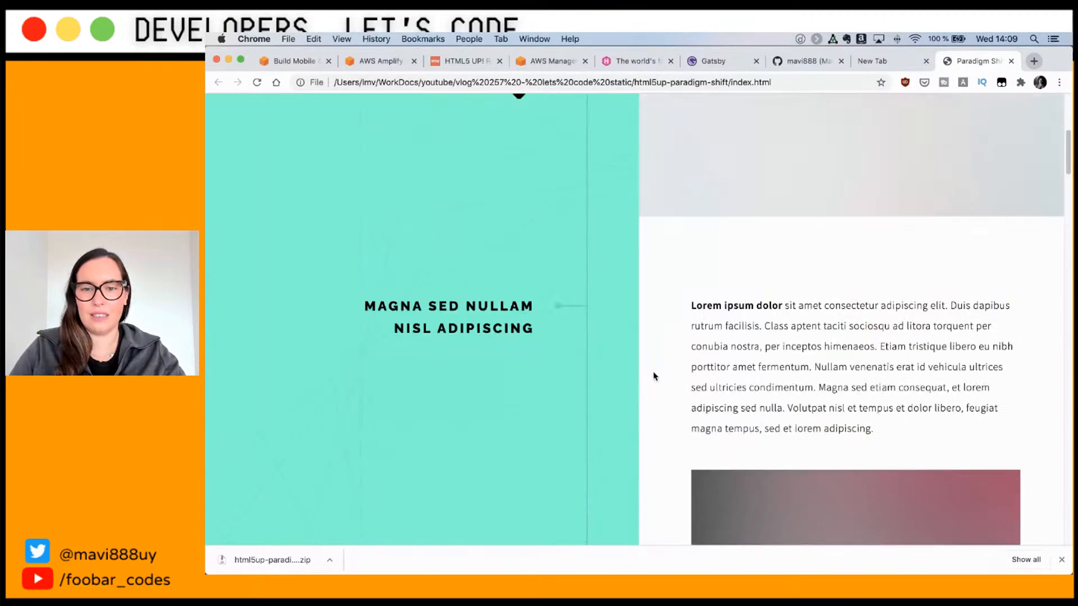
pyautogui.scroll(-15, 655, 373)
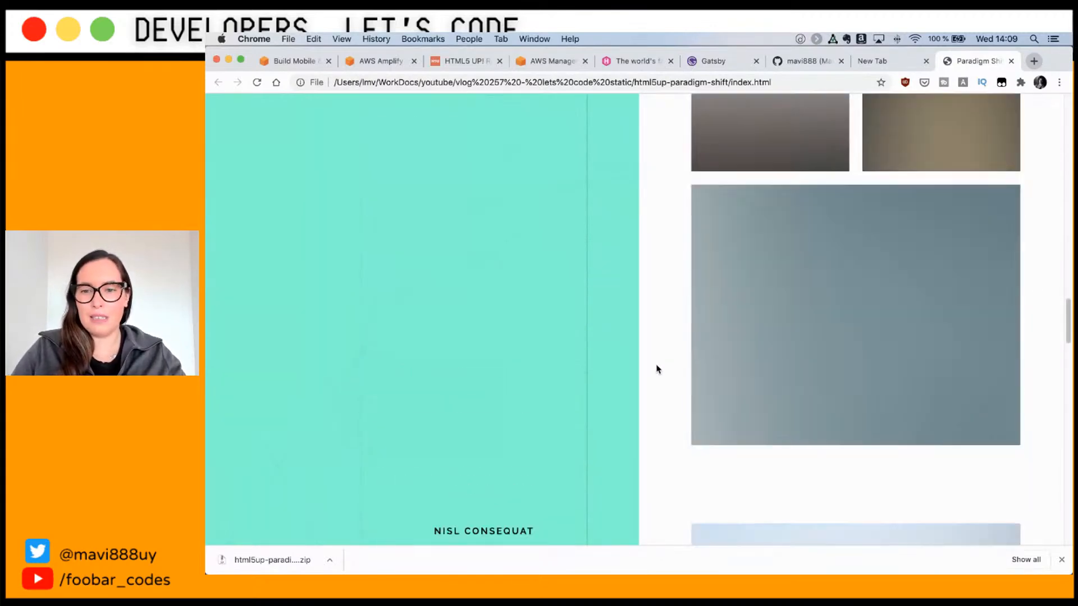
pyautogui.scroll(-4, 658, 369)
pyautogui.scroll(-15, 657, 361)
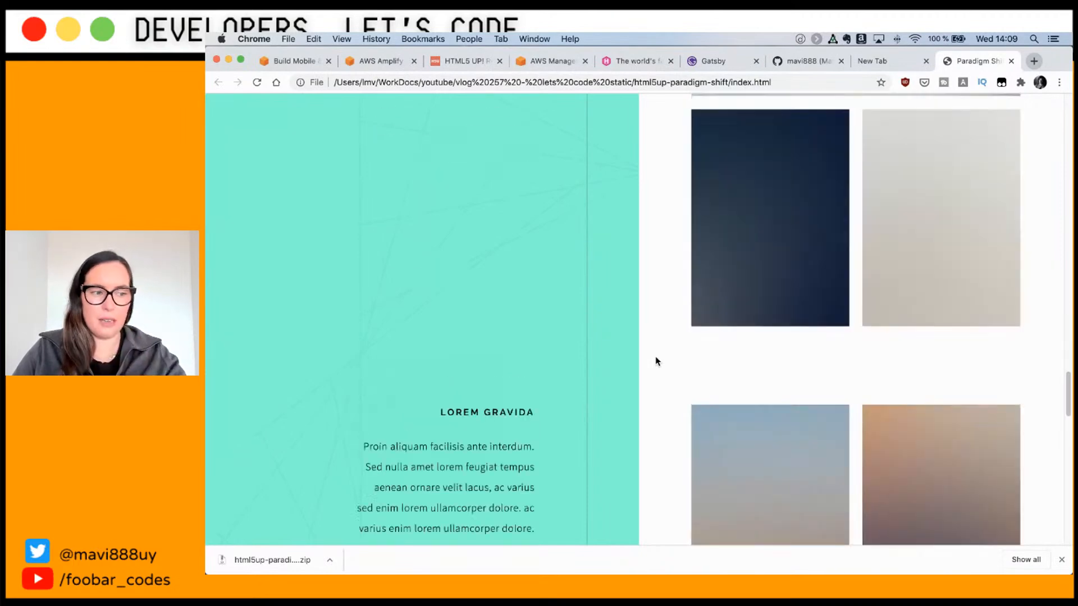
pyautogui.scroll(-3, 655, 361)
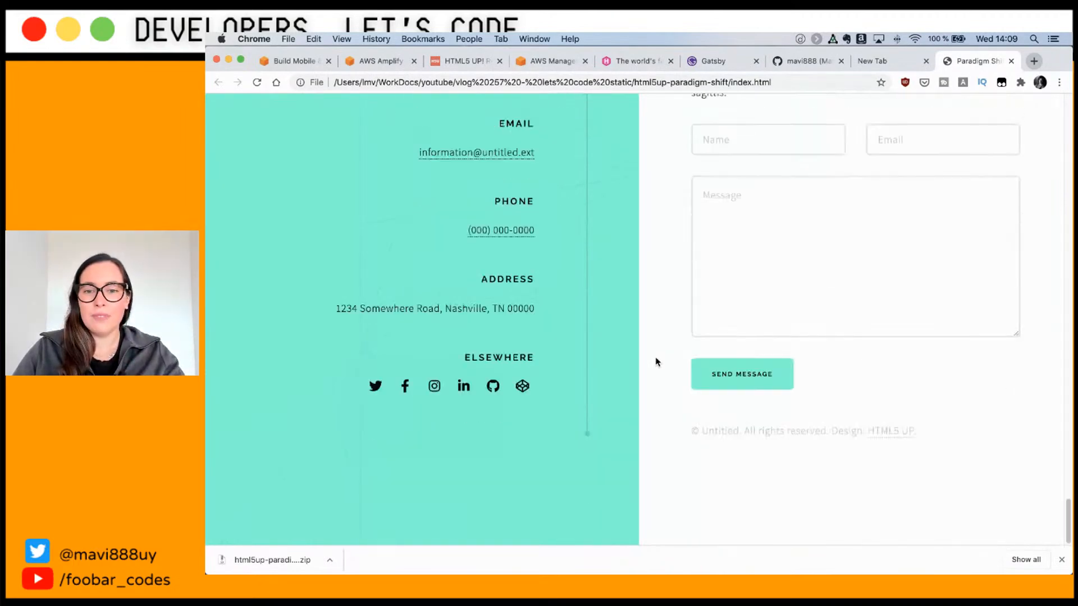
pyautogui.scroll(20, 655, 362)
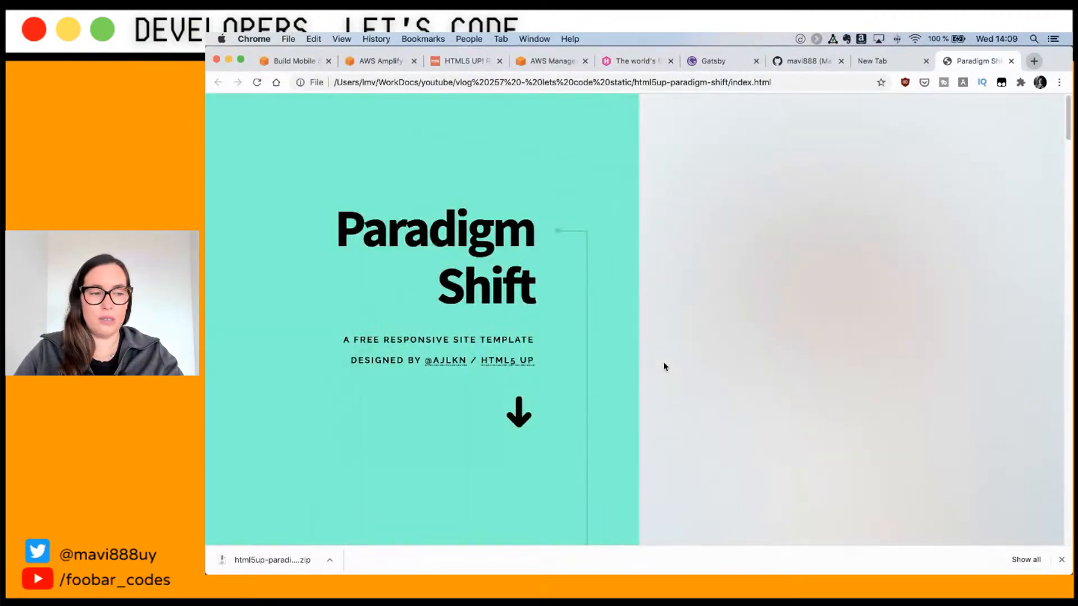
pyautogui.press('super+Tab')
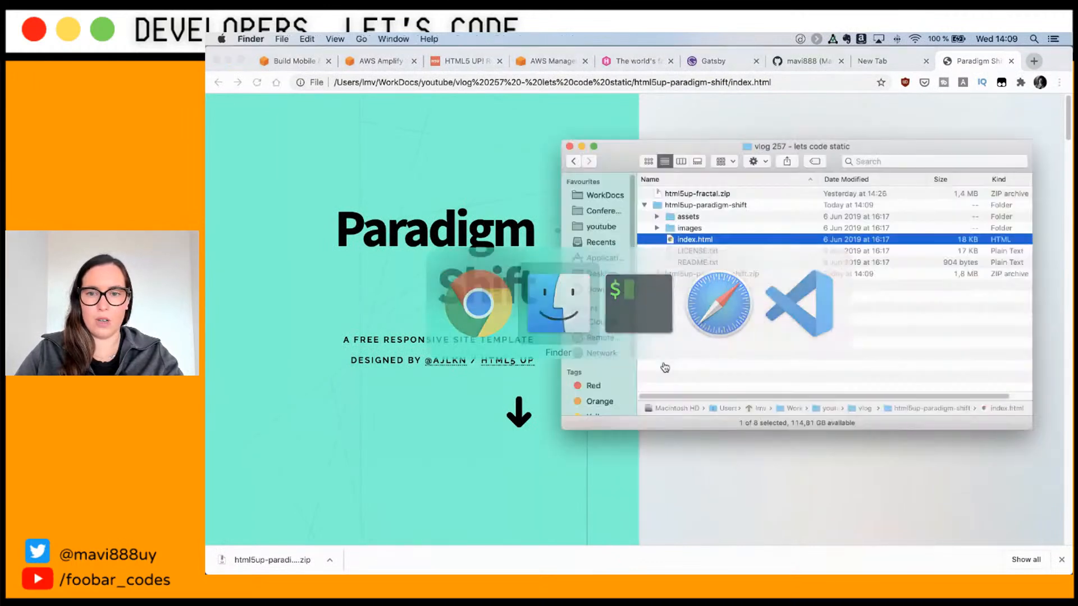
# Step: In html5up-paradigm-shift, expand assets and its images folder, then collapse assets
pyautogui.click(674, 209)
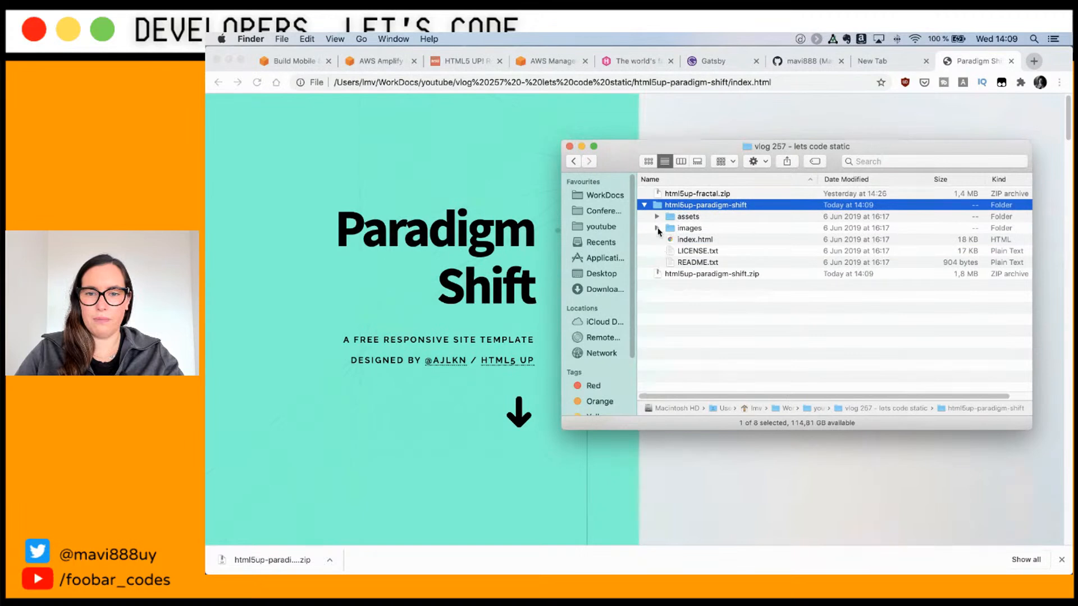
pyautogui.click(699, 242)
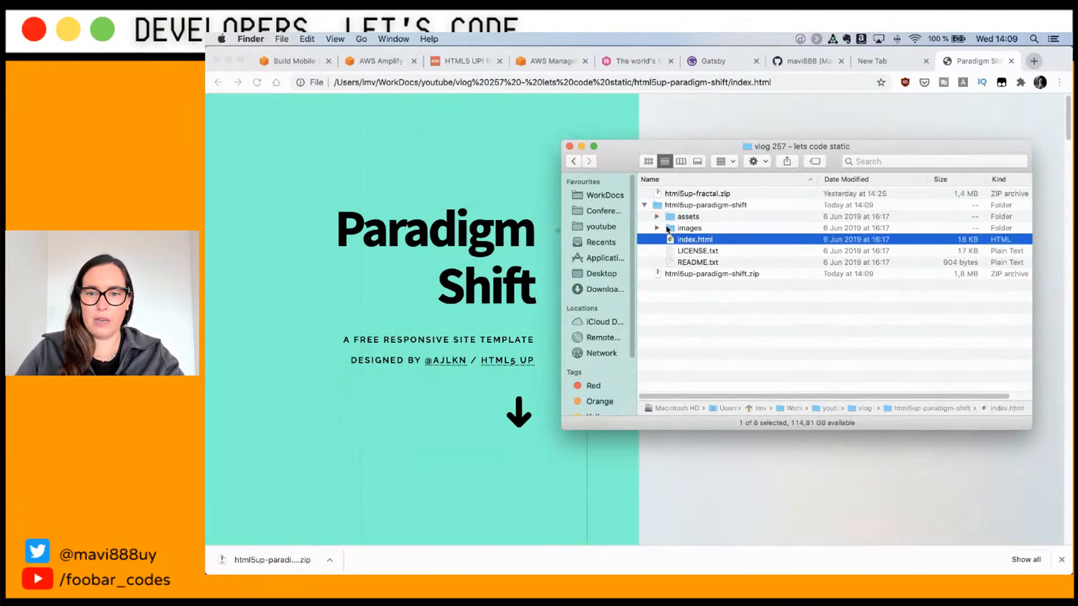
pyautogui.click(657, 217)
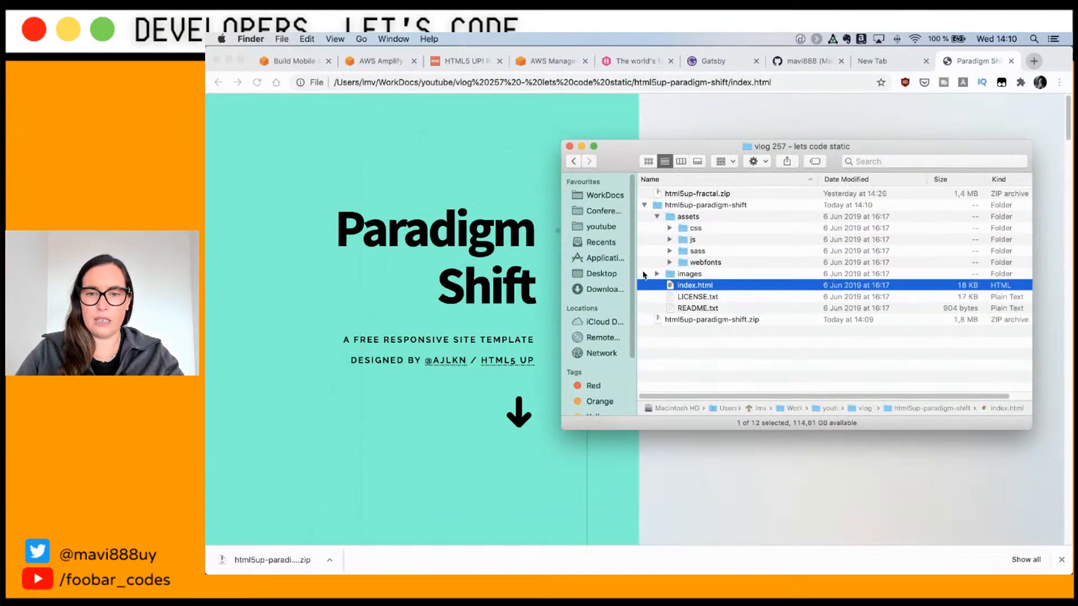
pyautogui.click(657, 274)
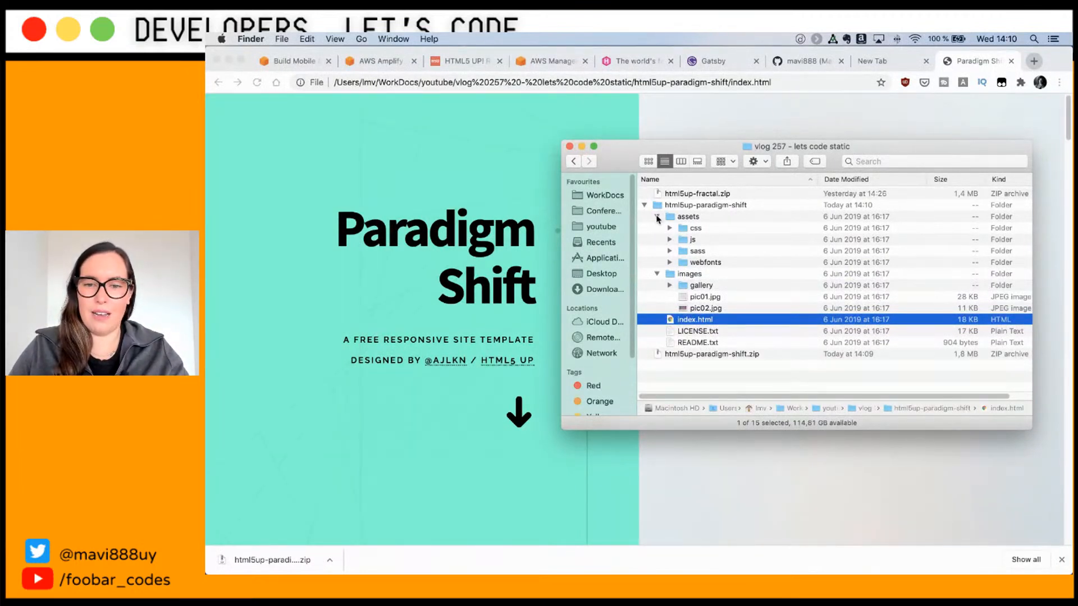
pyautogui.click(657, 218)
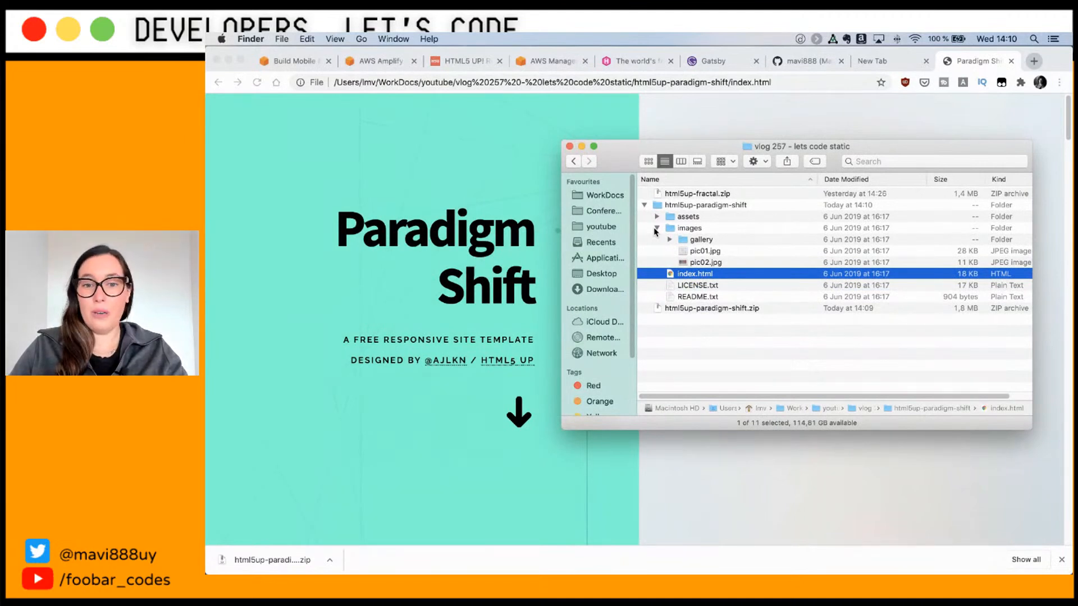
# Step: Bring Safari with the AWS Management Console home page to the front
pyautogui.press('super+Tab')
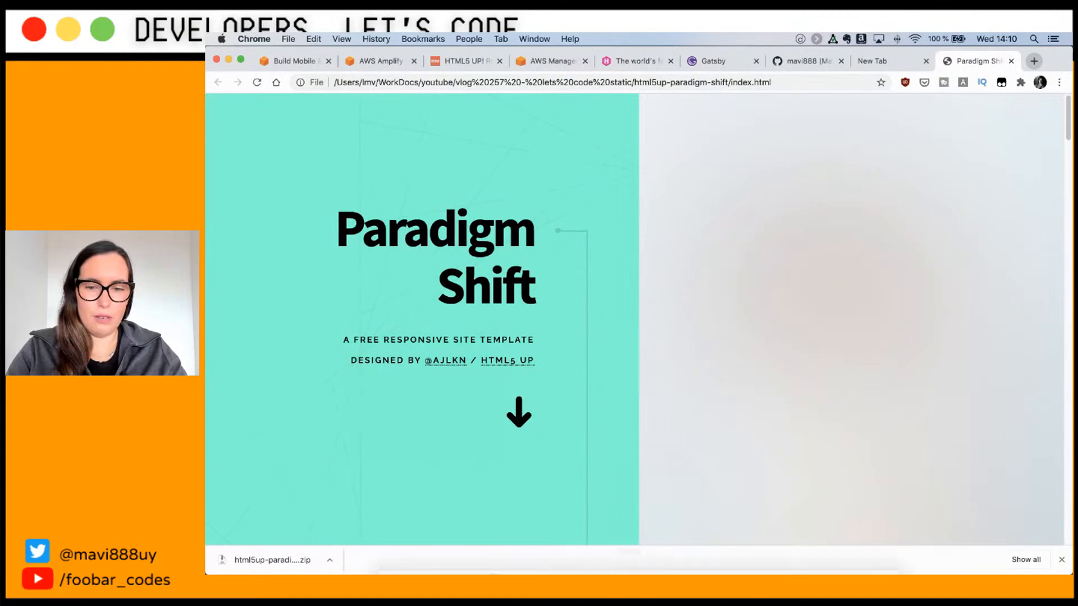
pyautogui.moveTo(657, 566)
pyautogui.click(672, 547)
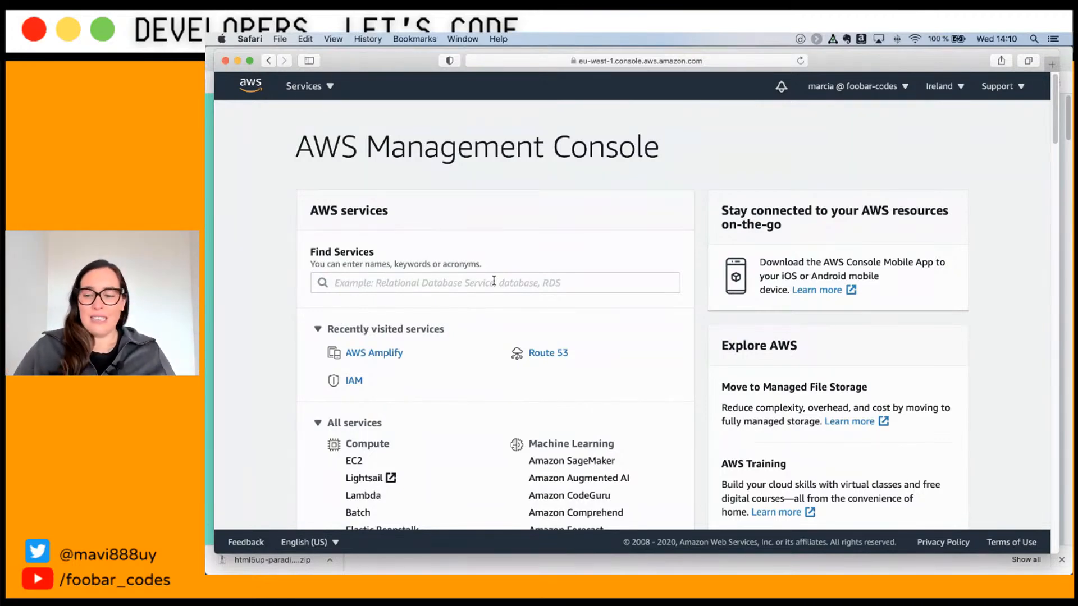
# Step: Search the console's Find Services box for 'amplify' to get the AWS Amplify match
pyautogui.scroll(-20, 505, 284)
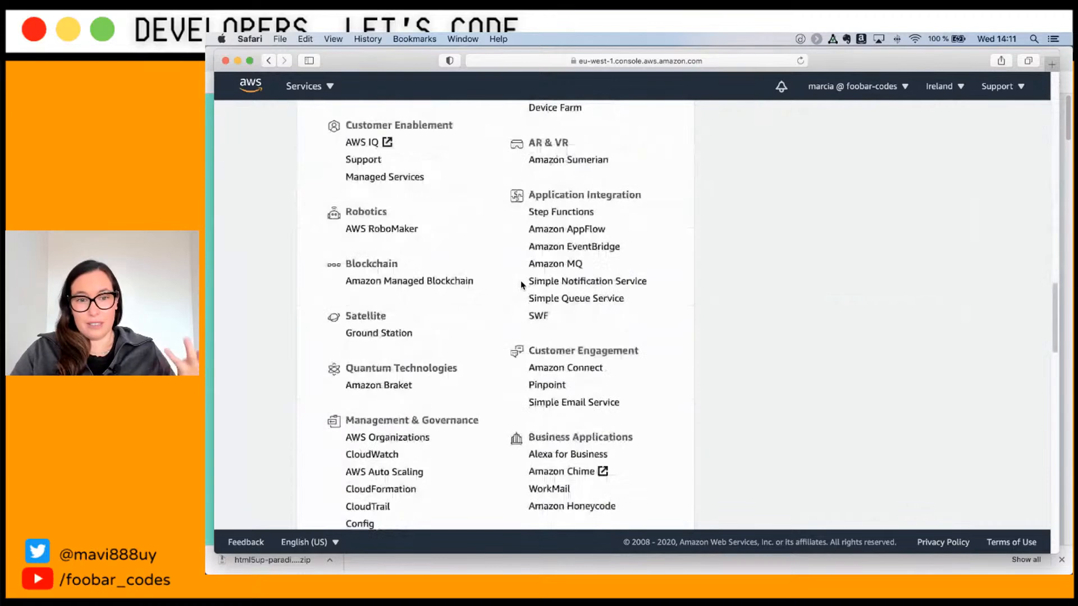
pyautogui.scroll(-6, 521, 284)
pyautogui.scroll(15, 517, 285)
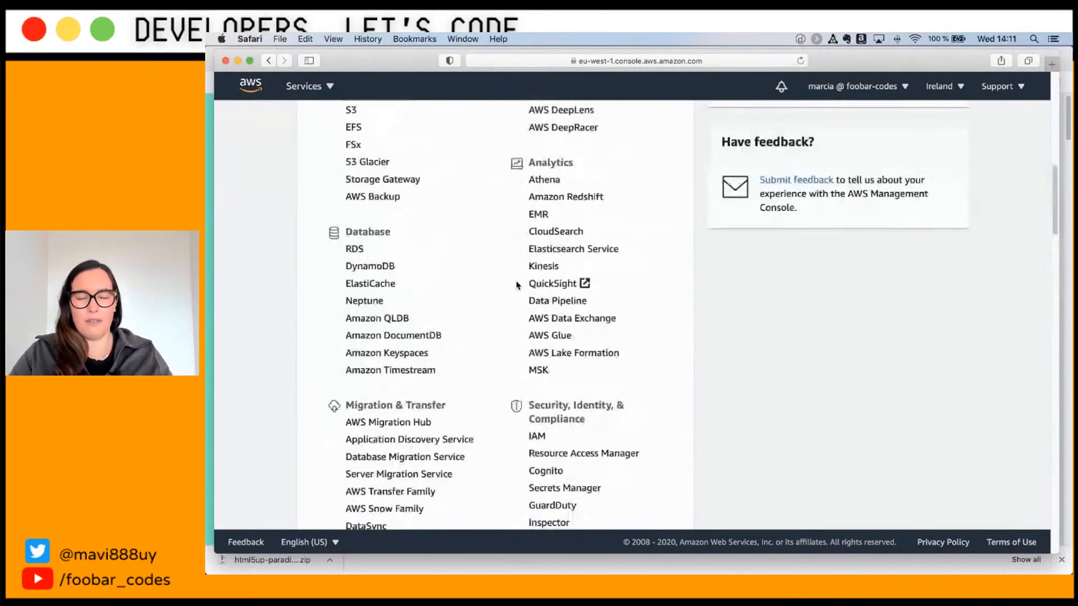
pyautogui.scroll(10, 517, 285)
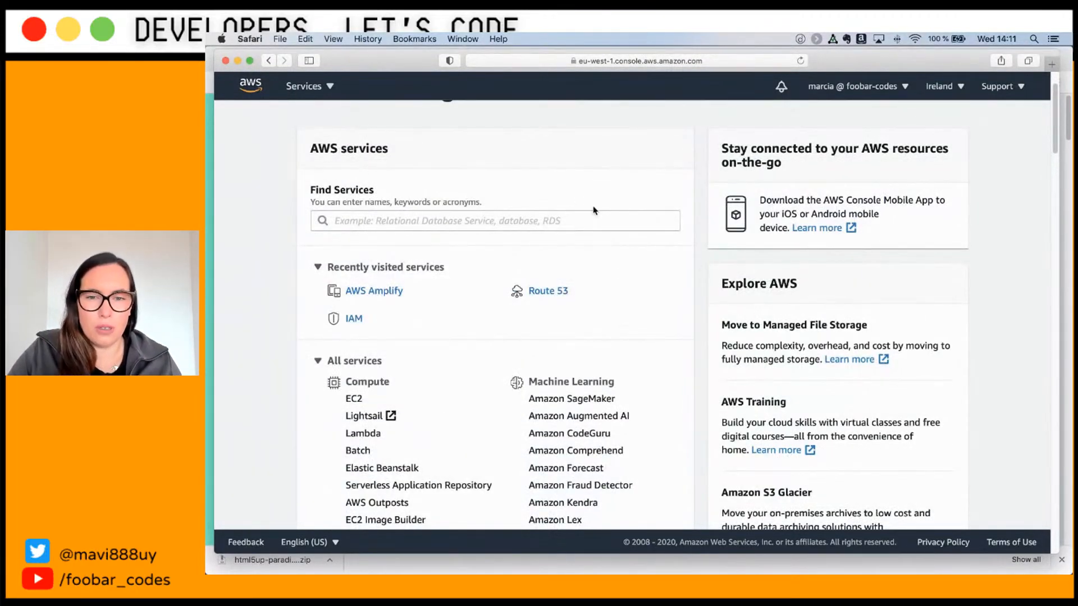
pyautogui.click(617, 221)
pyautogui.scroll(2, 599, 238)
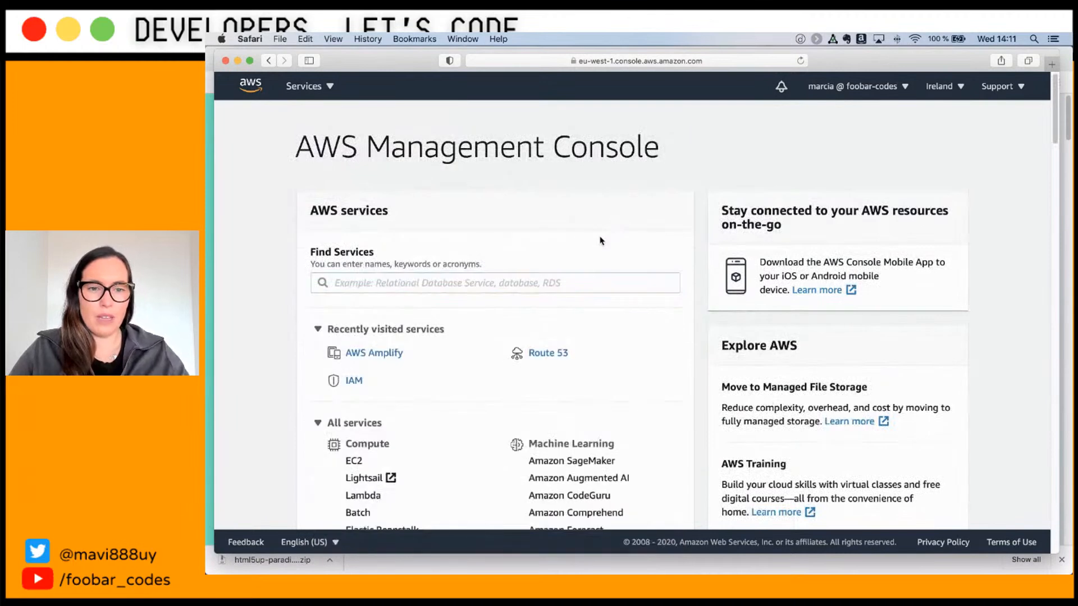
pyautogui.click(506, 283)
pyautogui.write('amplify')
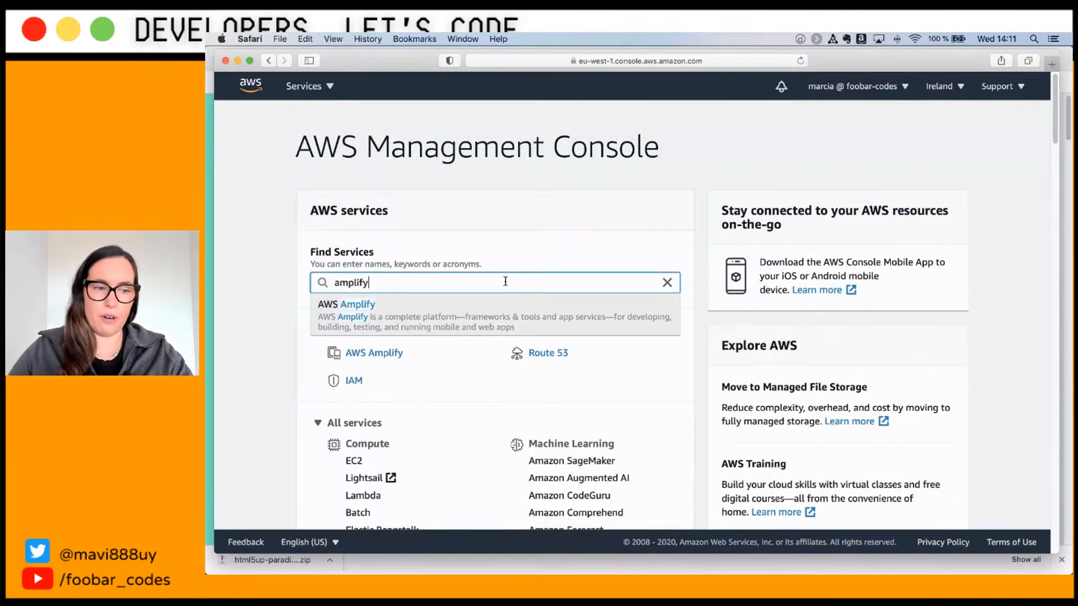
# Step: Open AWS Amplify and choose GET STARTED under Deploy to reach the source options
pyautogui.click(484, 318)
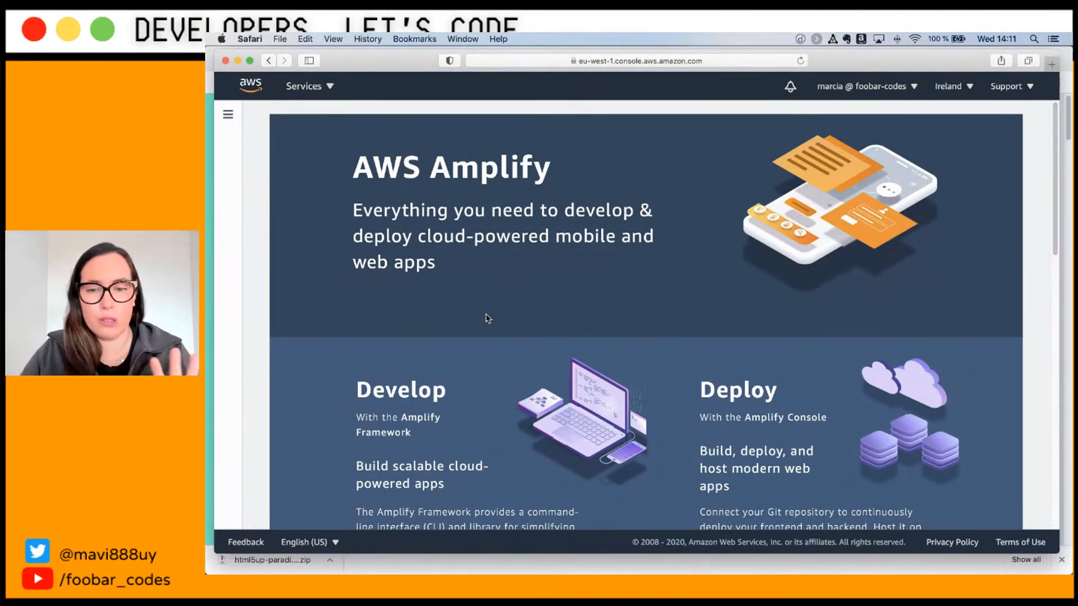
pyautogui.scroll(-3, 474, 331)
pyautogui.scroll(3, 475, 330)
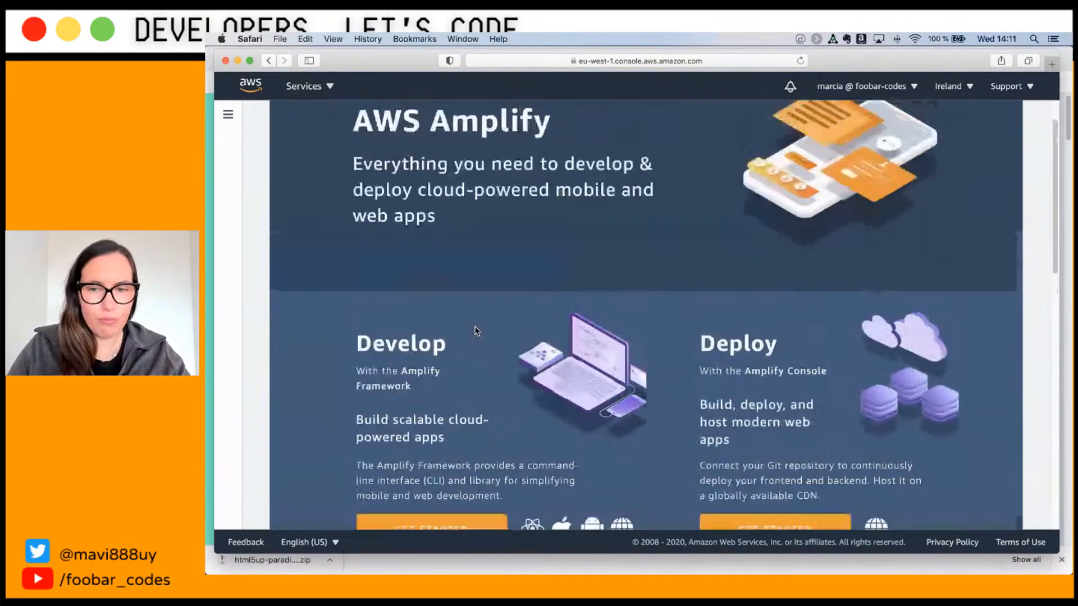
pyautogui.scroll(-6, 474, 333)
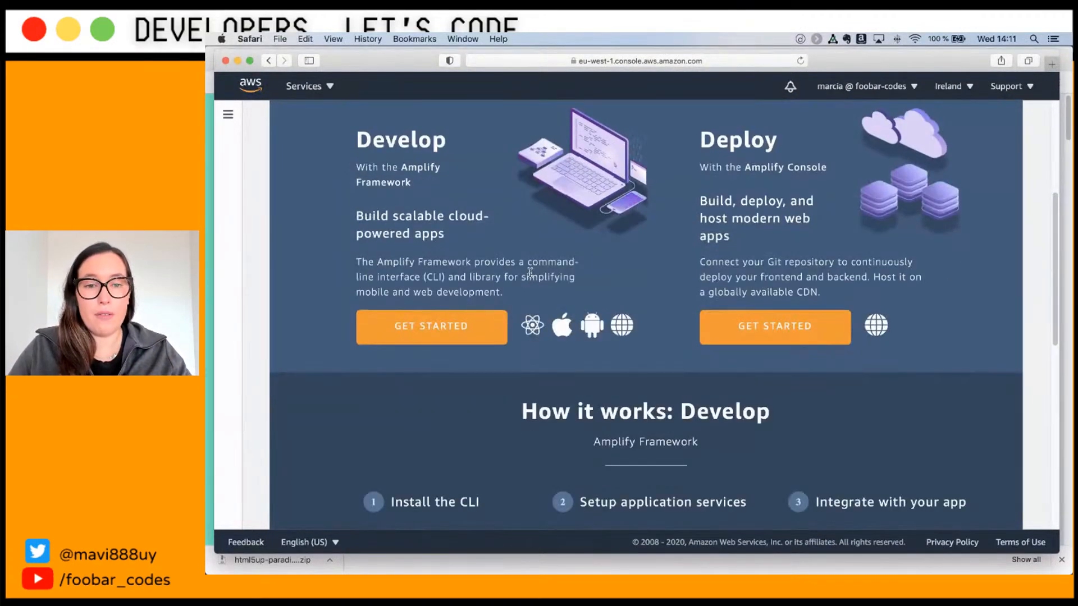
pyautogui.scroll(1, 530, 275)
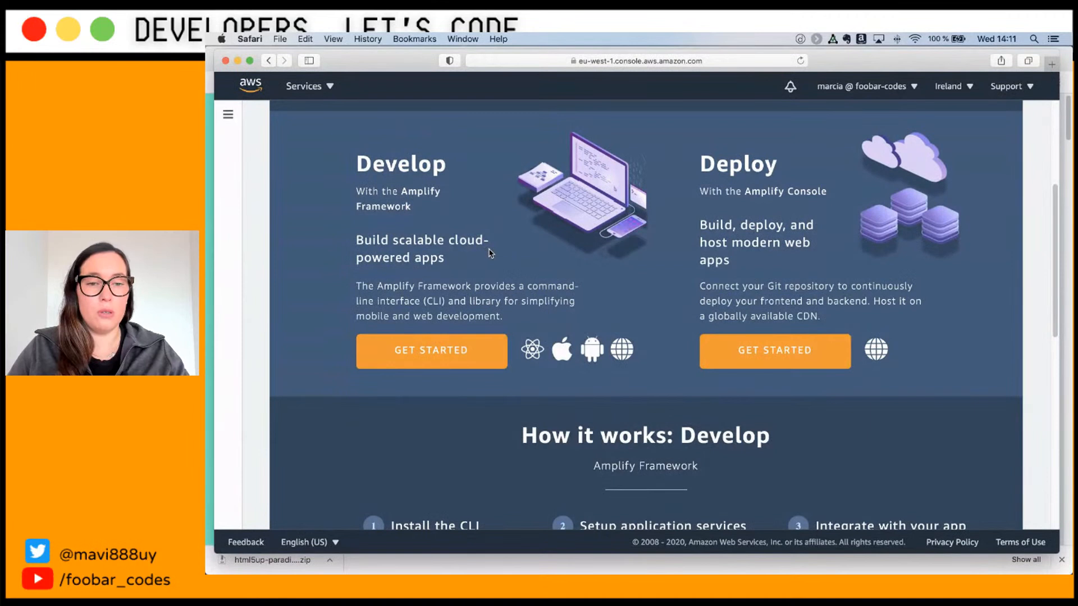
pyautogui.scroll(1, 506, 261)
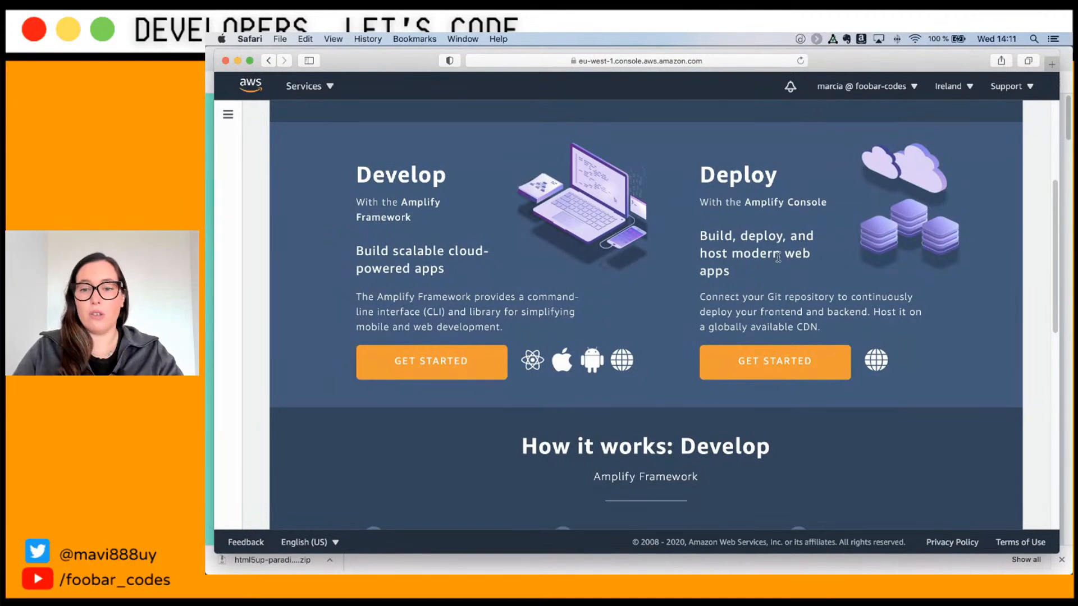
pyautogui.click(757, 362)
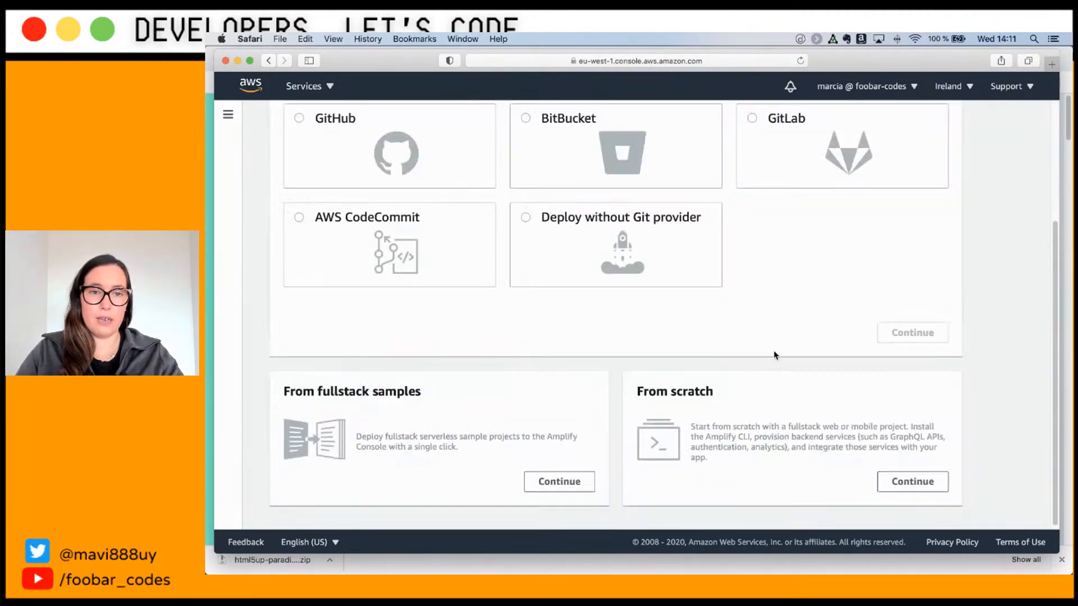
# Step: Choose Deploy without Git provider as the source on the Get started page
pyautogui.scroll(3, 775, 351)
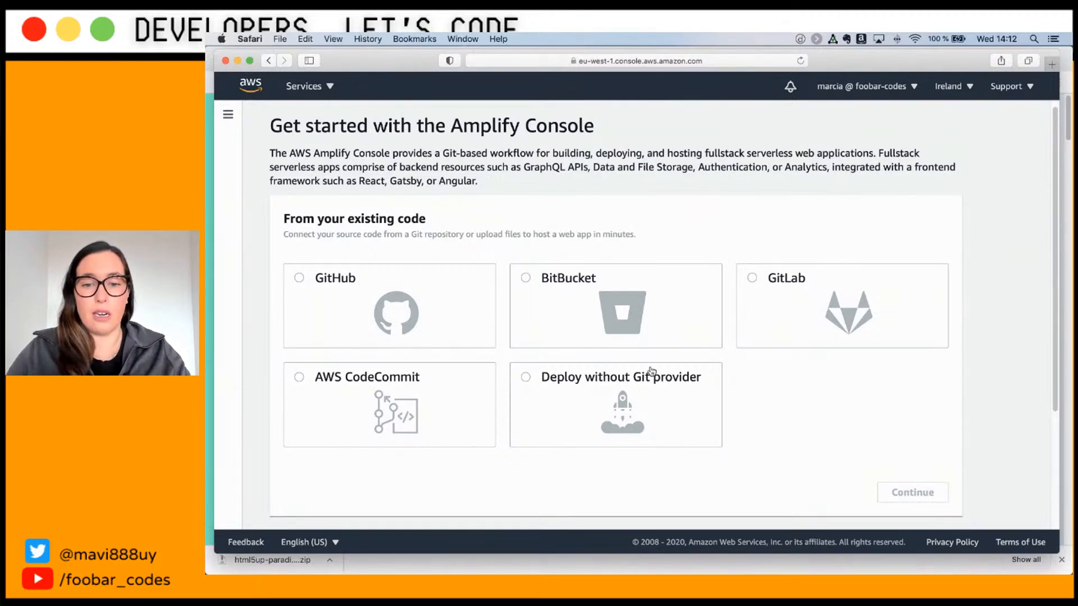
pyautogui.scroll(-3, 651, 371)
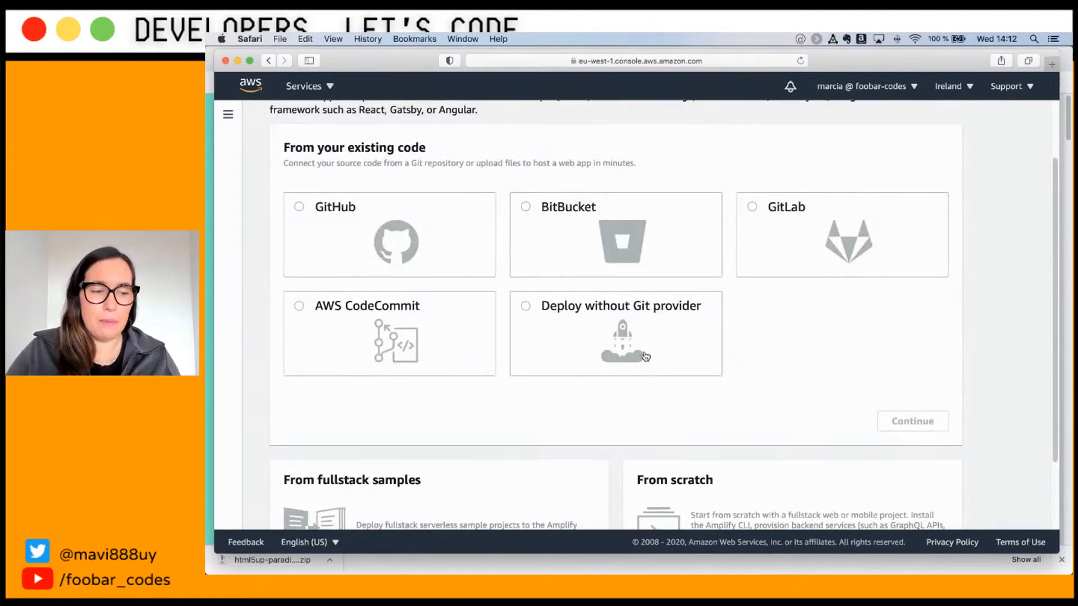
pyautogui.scroll(-3, 645, 357)
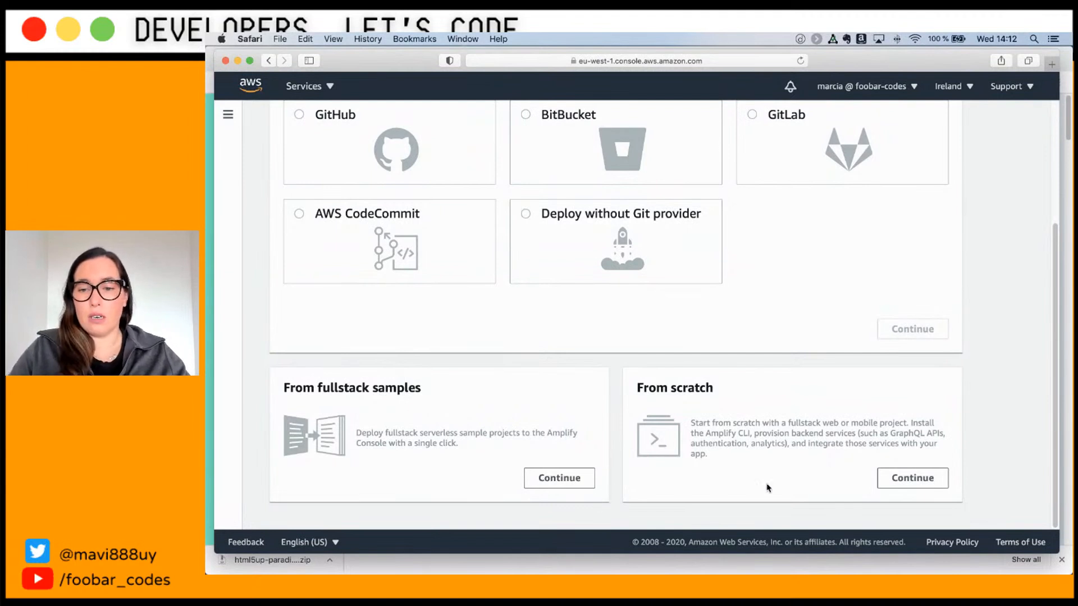
pyautogui.scroll(3, 755, 486)
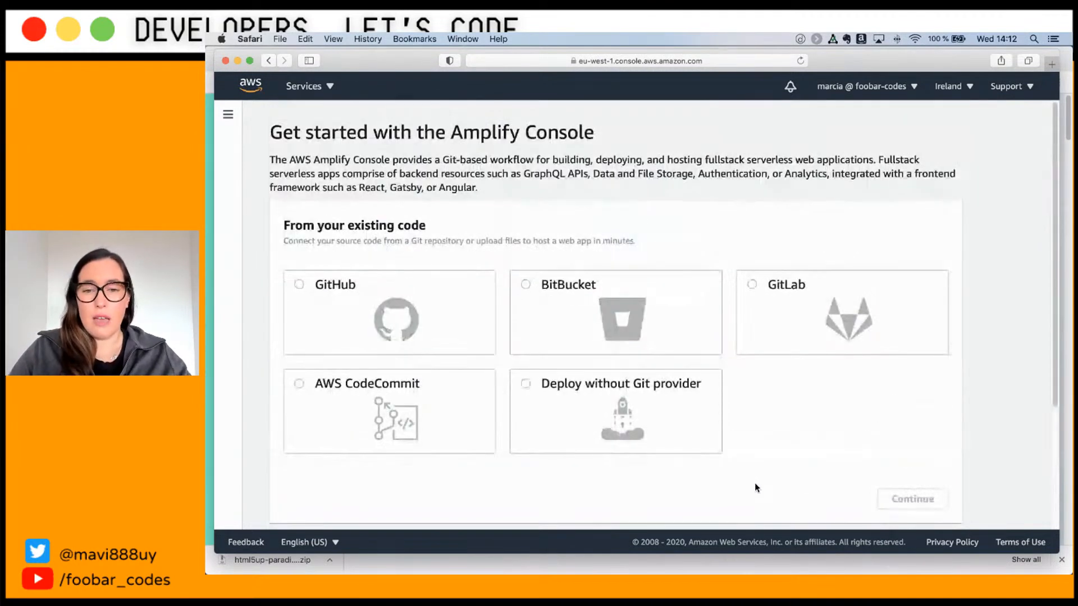
pyautogui.click(645, 436)
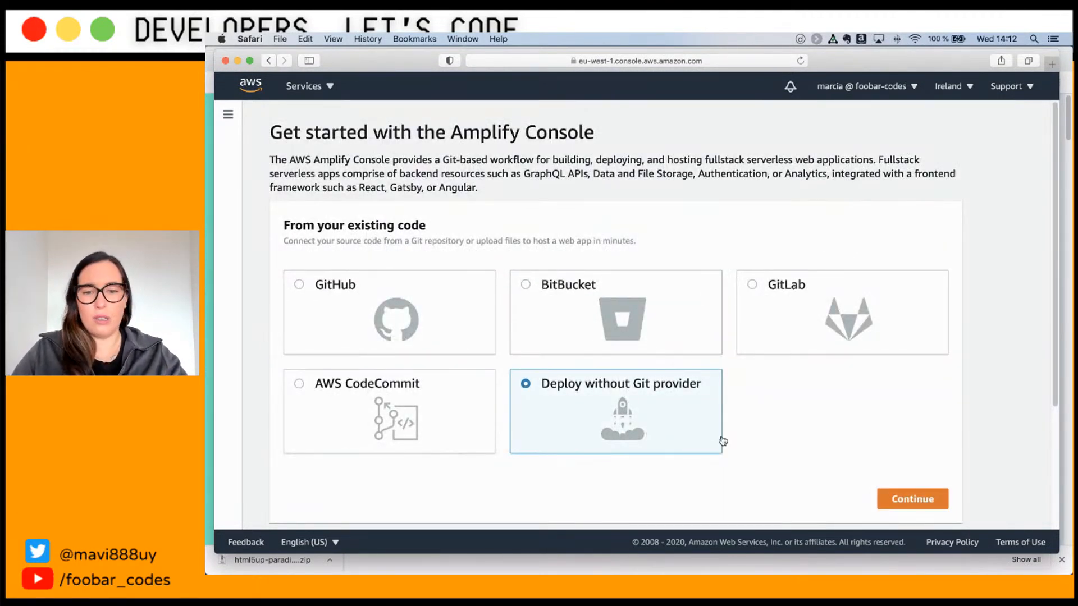
pyautogui.scroll(-1, 717, 449)
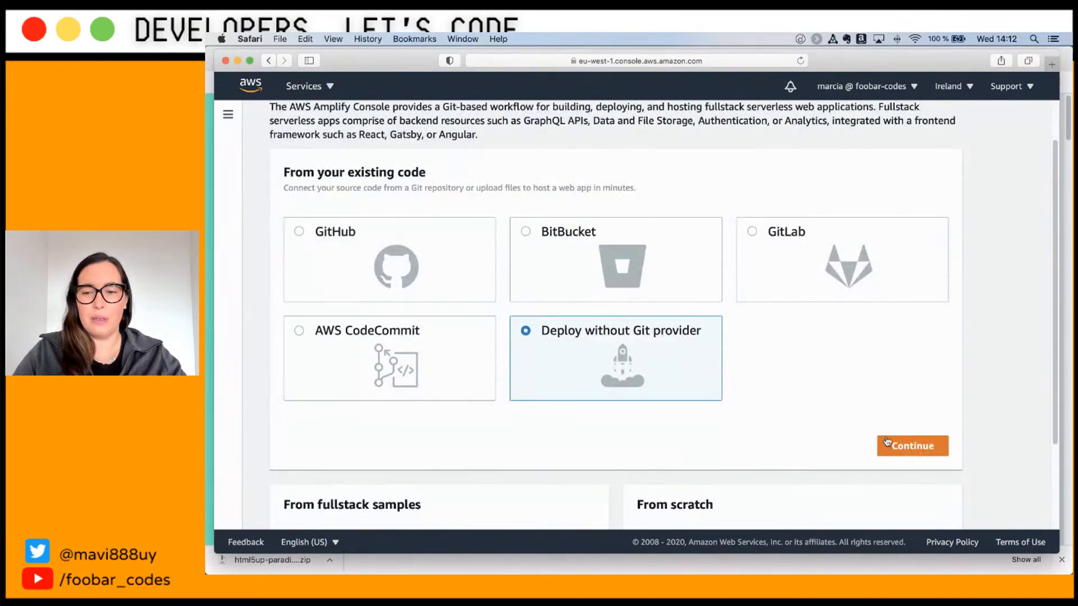
# Step: Start a manual deployment and name the app basic-html, leaving the environment name empty
pyautogui.click(897, 448)
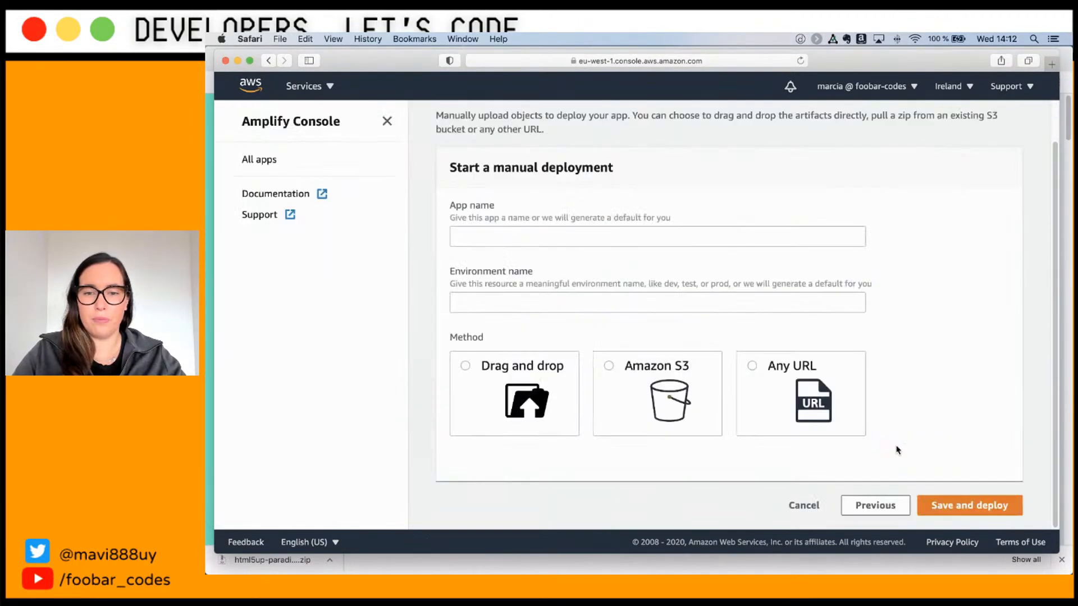
pyautogui.click(559, 241)
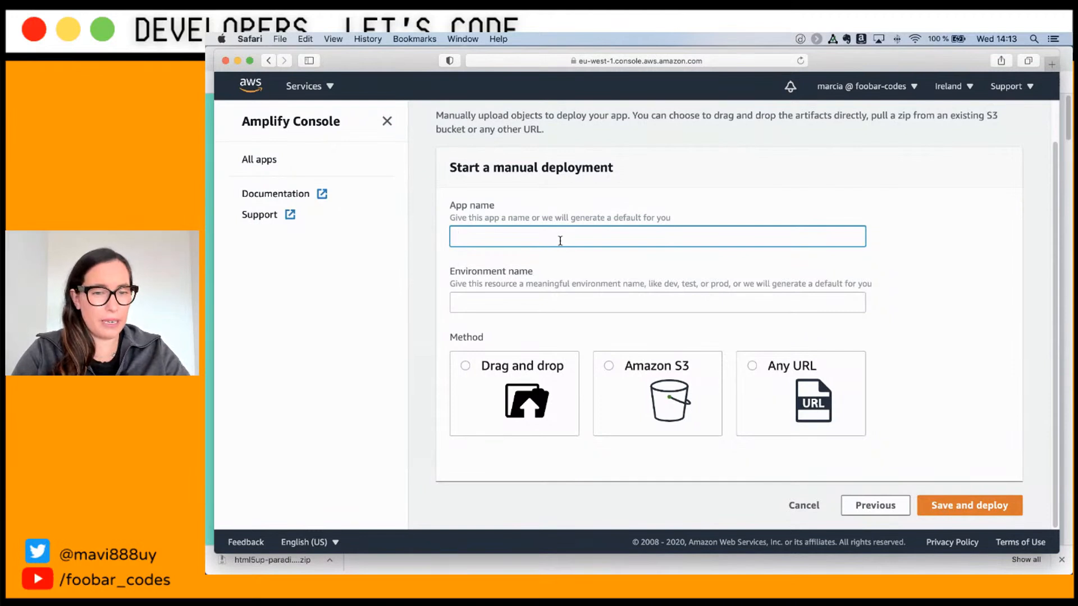
pyautogui.write('basic-html')
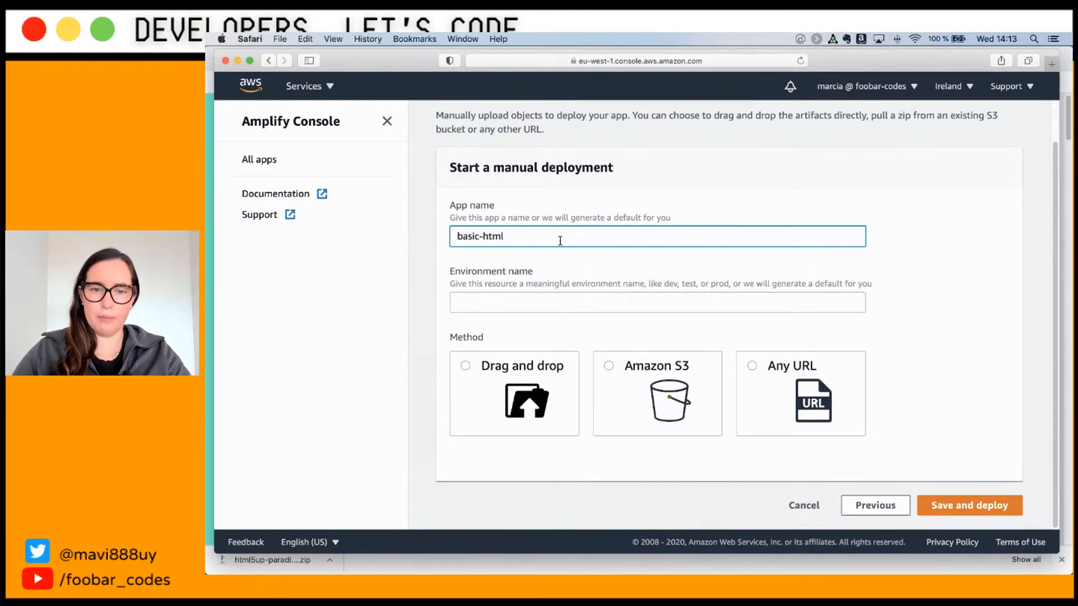
pyautogui.click(548, 297)
pyautogui.write('prod')
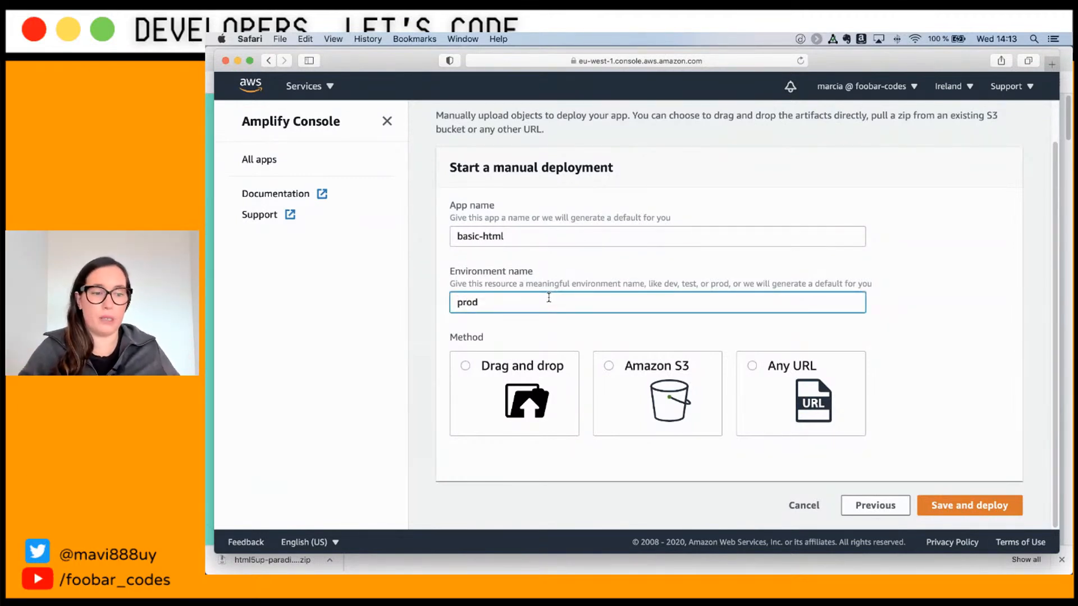
pyautogui.press('BackSpace')
pyautogui.press('BackSpace')
pyautogui.press('BackSpace')
pyautogui.press('BackSpace')
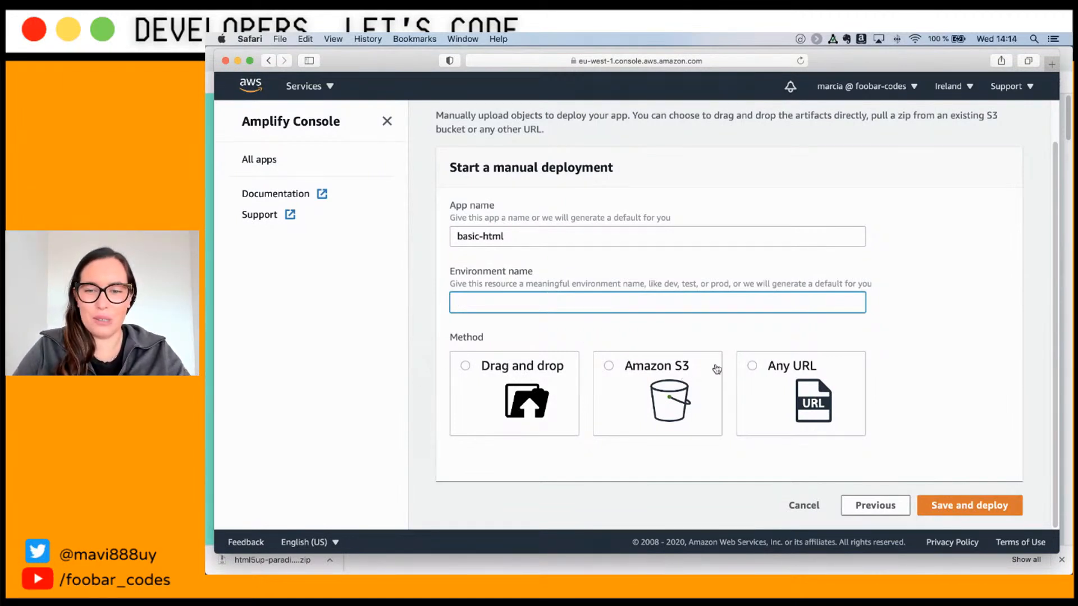
# Step: Choose Drag and drop and drop the html5up-paradigm-shift folder from Finder into the upload zone
pyautogui.click(515, 375)
pyautogui.scroll(-5, 516, 373)
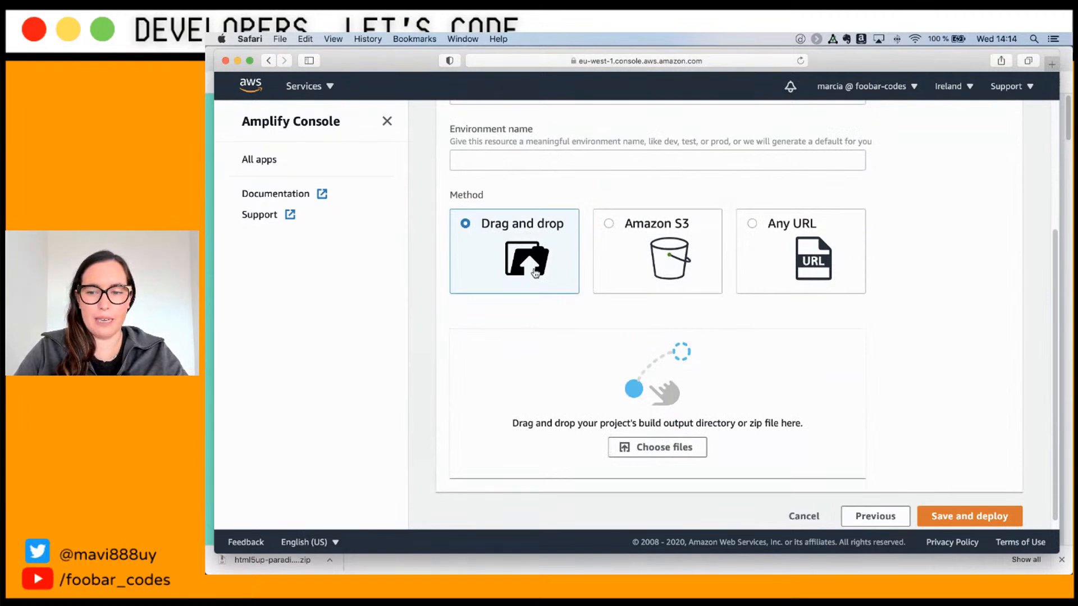
pyautogui.moveTo(449, 564)
pyautogui.click(416, 557)
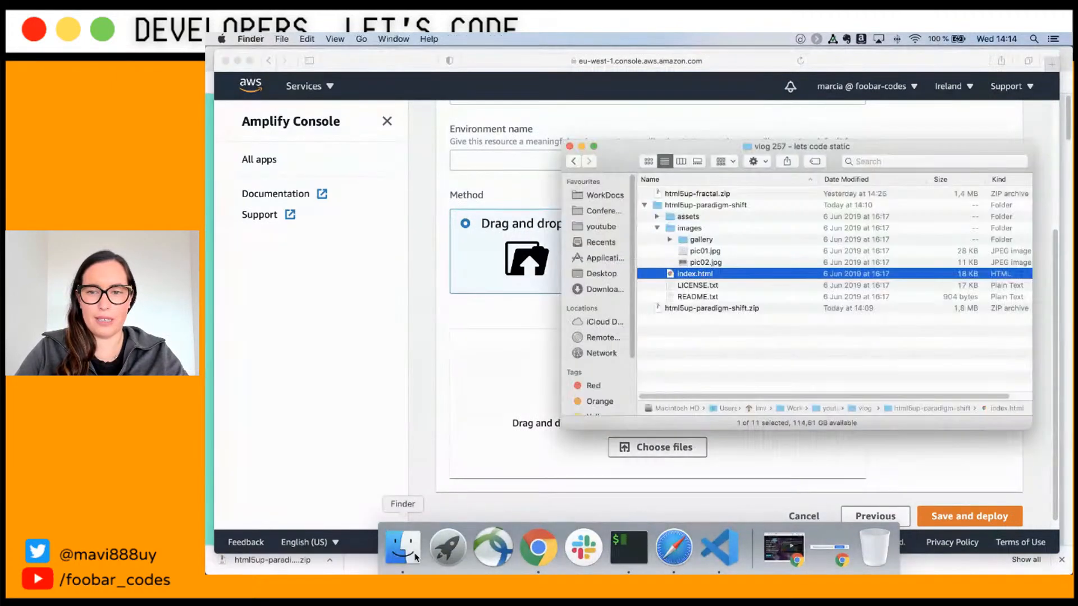
pyautogui.click(719, 205)
pyautogui.moveTo(719, 203); pyautogui.dragTo(519, 401)
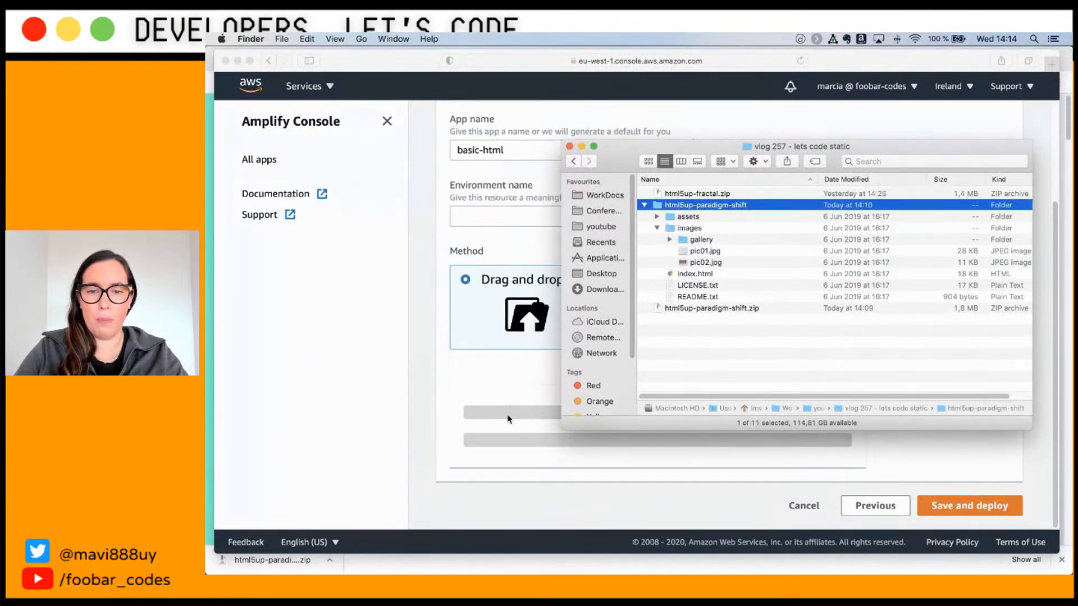
pyautogui.click(517, 378)
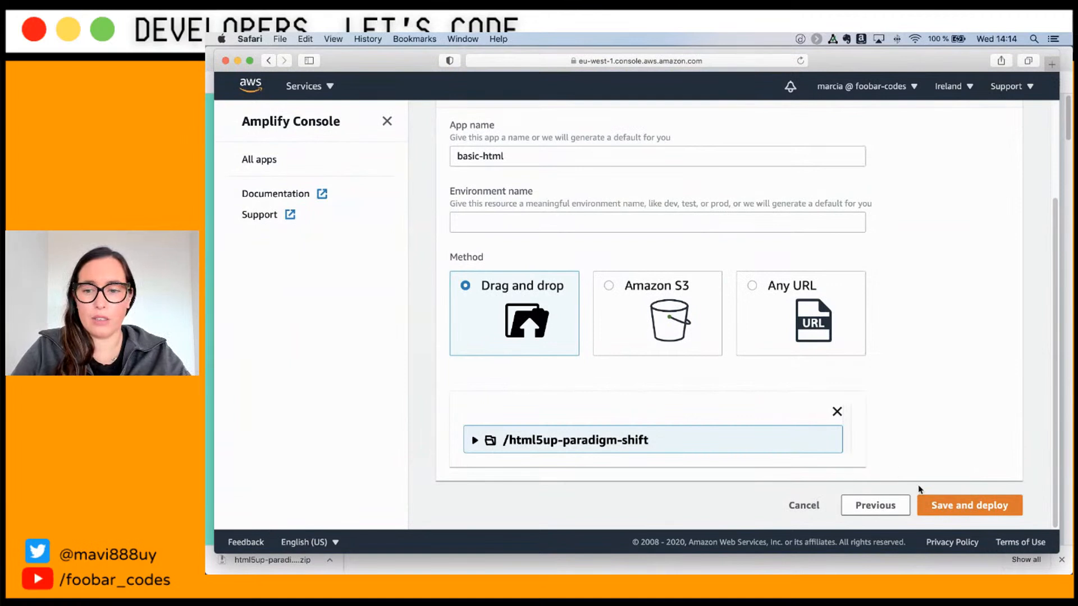
# Step: Save and deploy the app, then follow the deployment until it completes
pyautogui.click(924, 503)
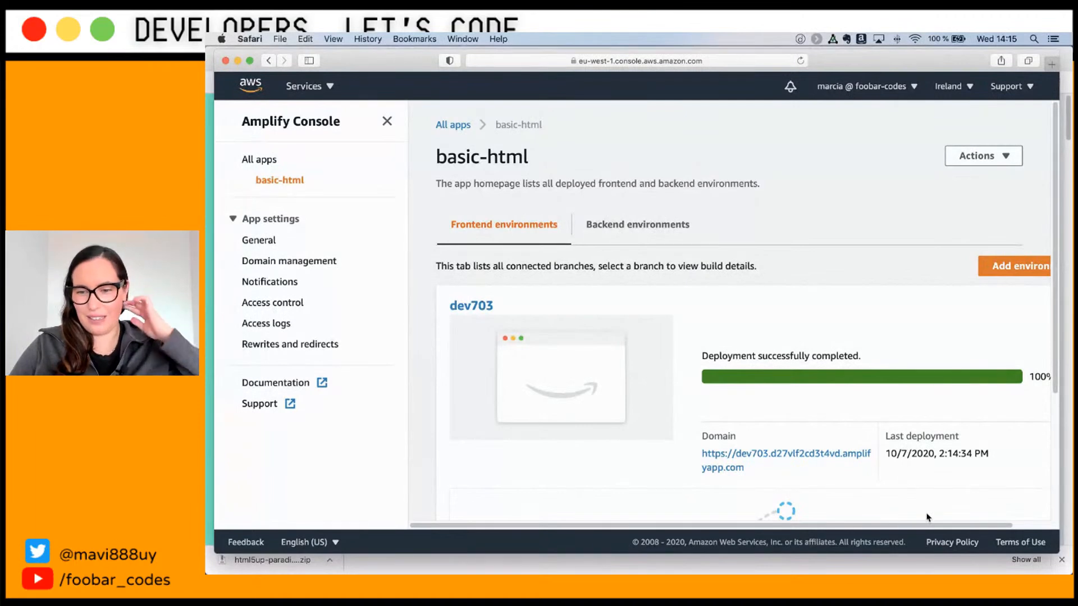
pyautogui.moveTo(919, 526)
pyautogui.mouseDown()
pyautogui.moveTo(957, 523)
pyautogui.moveTo(934, 526)
pyautogui.mouseUp()
pyautogui.scroll(-4, 893, 421)
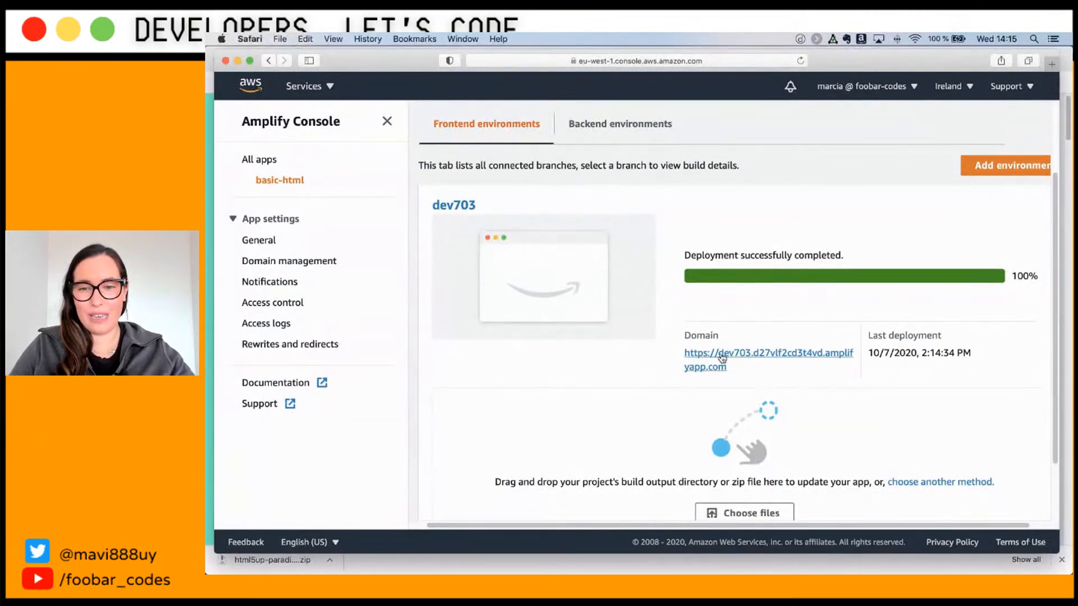
# Step: Open dev703's amplifyapp.com domain to view the live site, then return to the Amplify Console
pyautogui.click(737, 355)
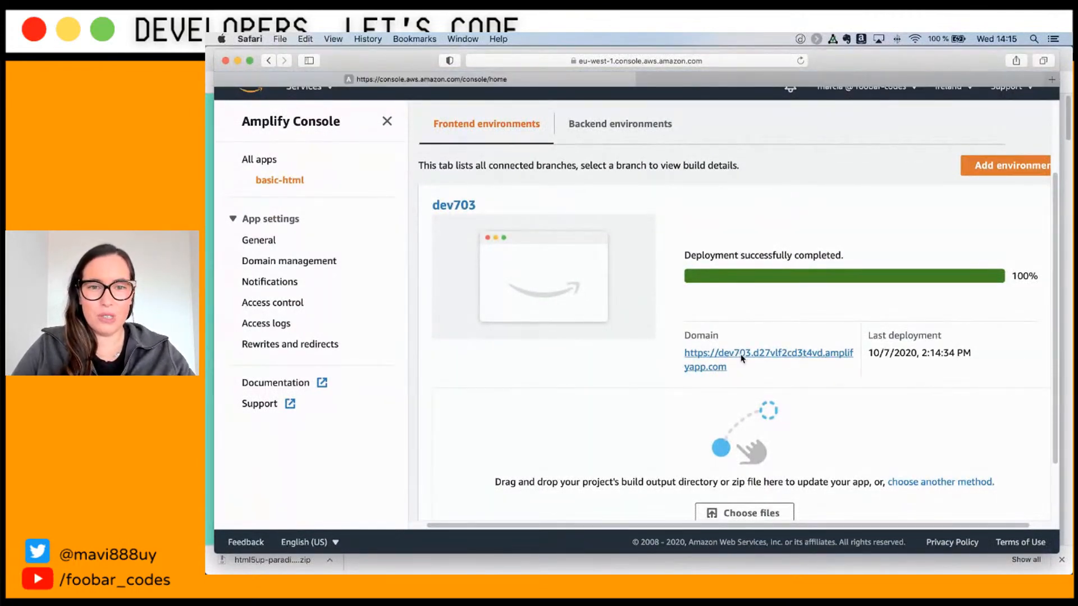
pyautogui.click(734, 83)
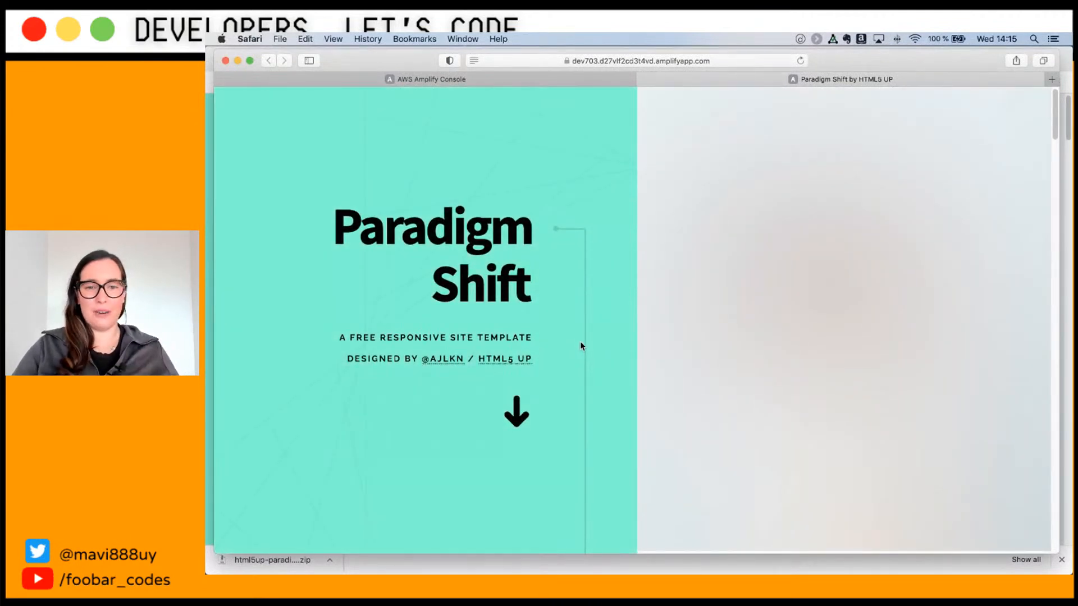
pyautogui.scroll(-4, 581, 343)
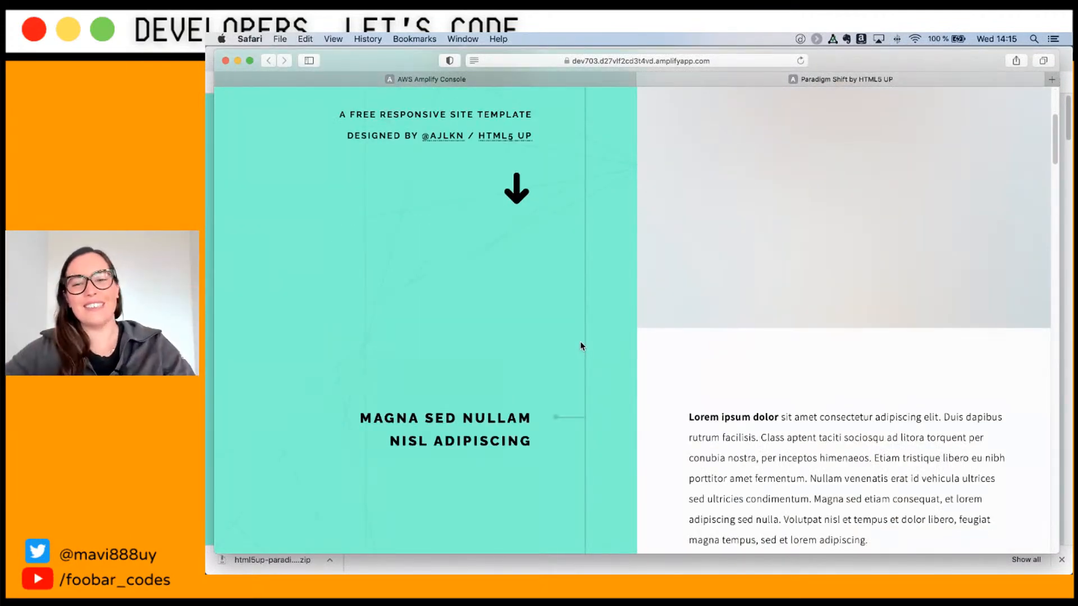
pyautogui.scroll(-12, 581, 346)
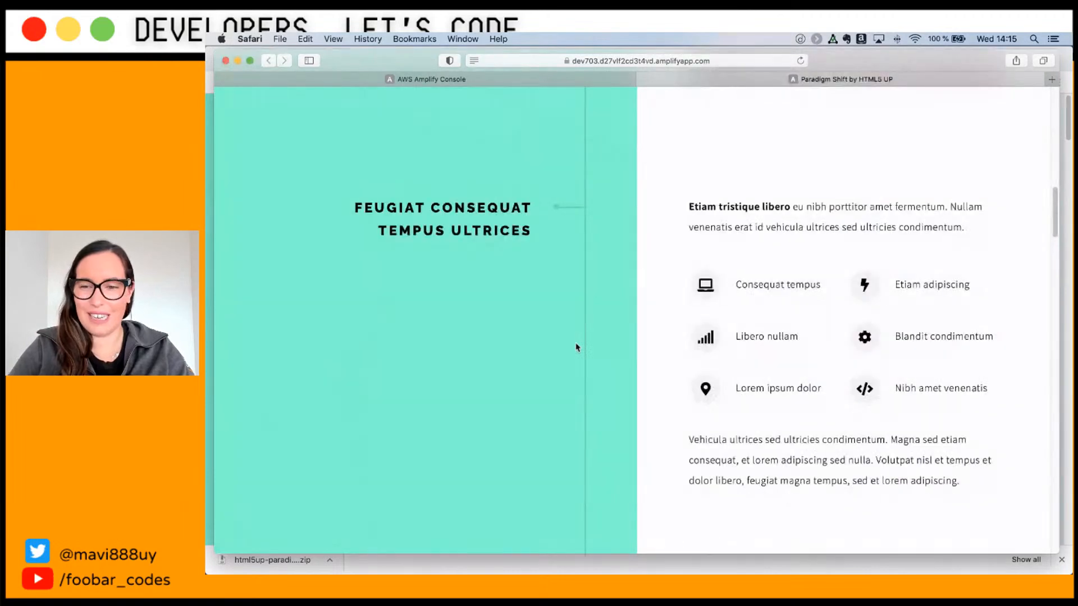
pyautogui.scroll(15, 576, 347)
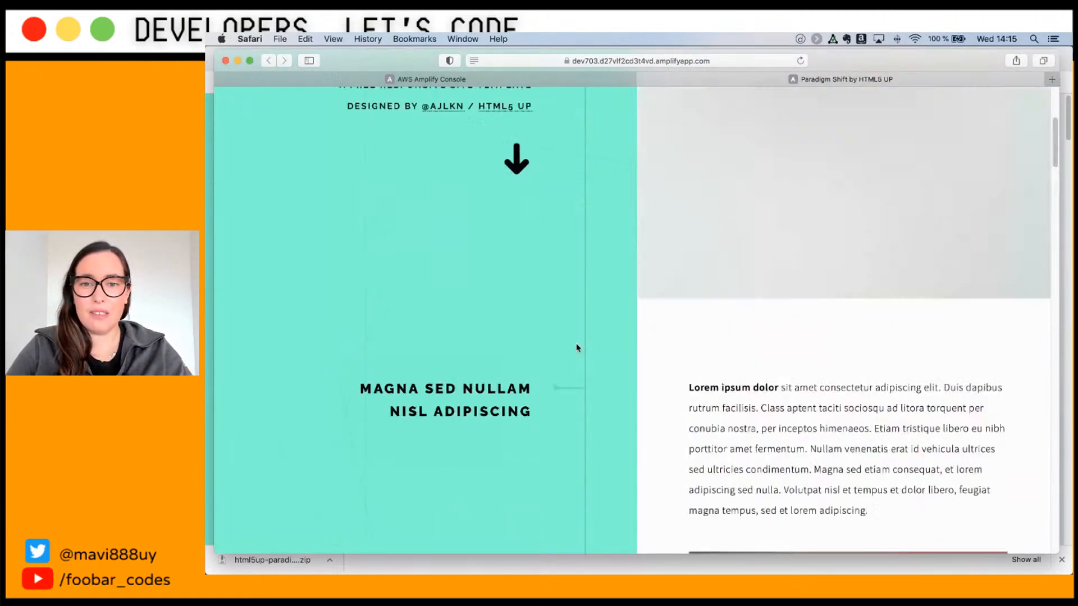
pyautogui.rightClick(576, 347)
pyautogui.click(648, 241)
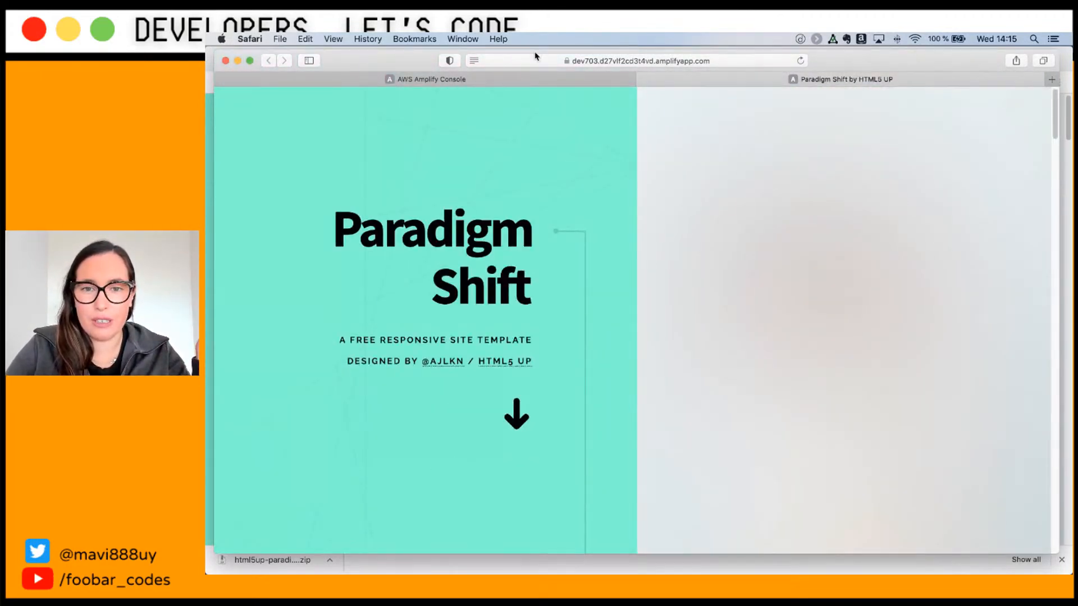
pyautogui.click(571, 61)
pyautogui.press('Escape')
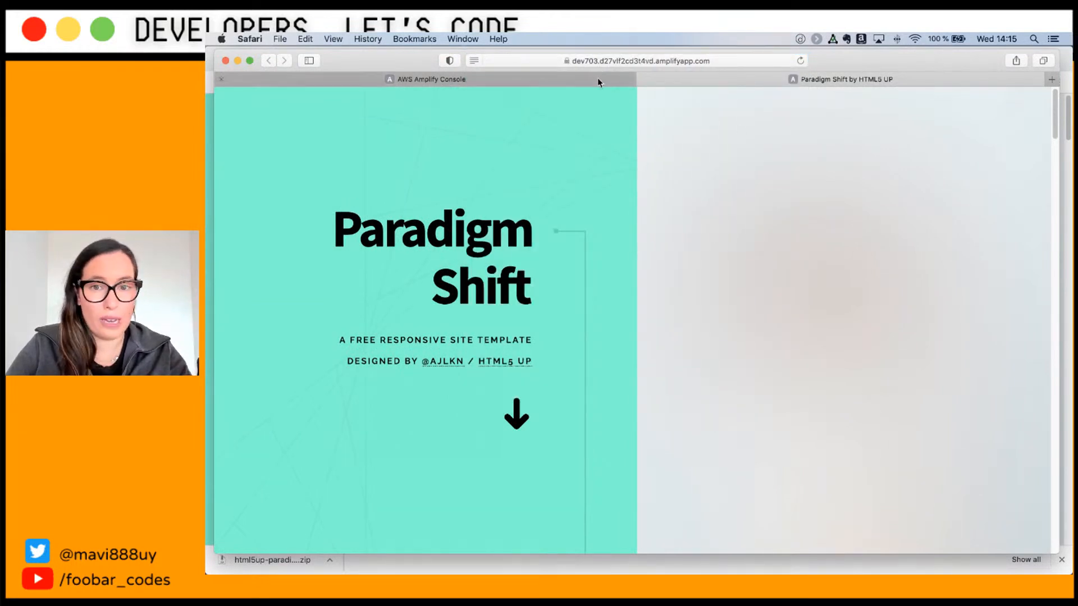
pyautogui.moveTo(570, 85)
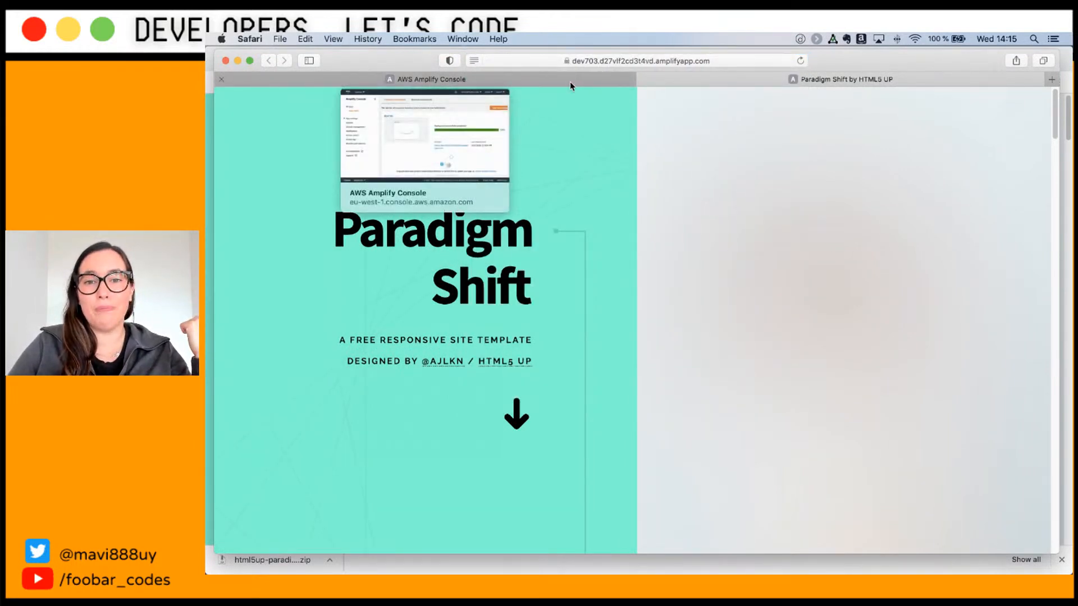
pyautogui.click(571, 84)
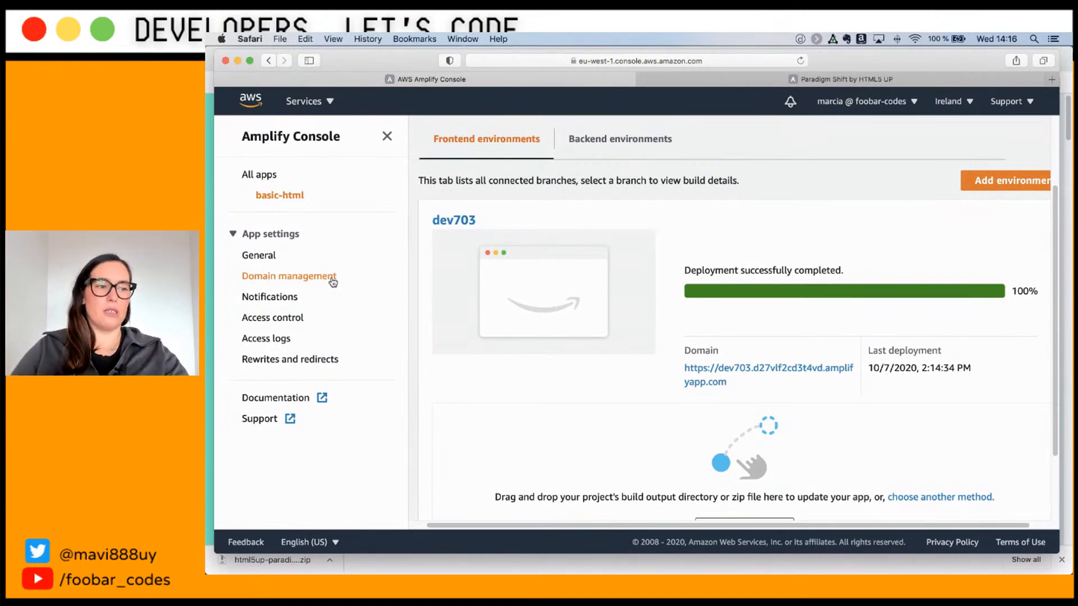
# Step: In Domain management, add a domain and choose foobarcodes.cloud as the root domain
pyautogui.click(332, 280)
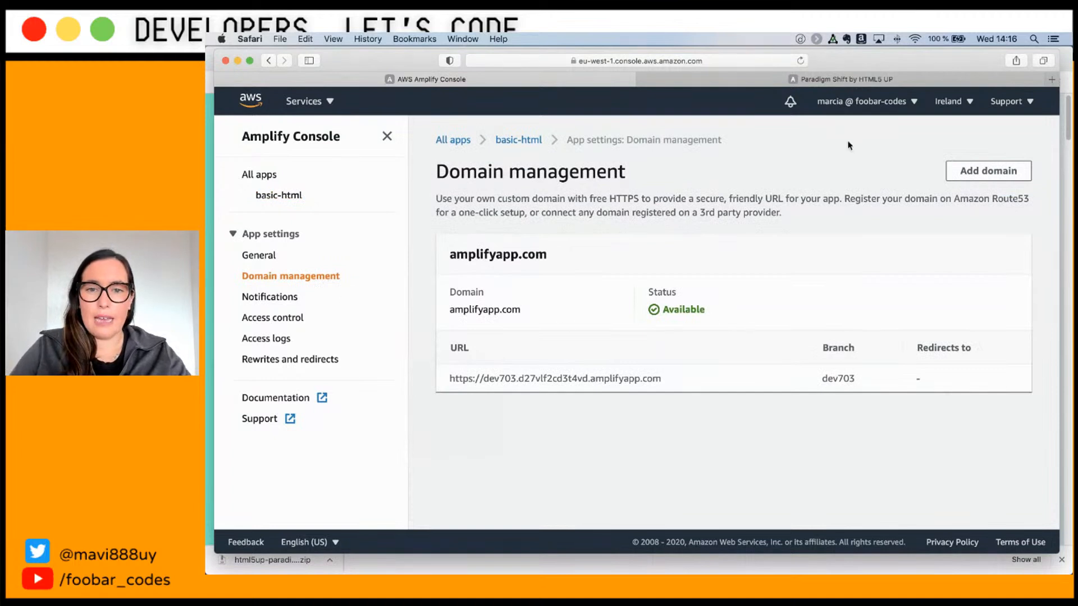
pyautogui.click(968, 172)
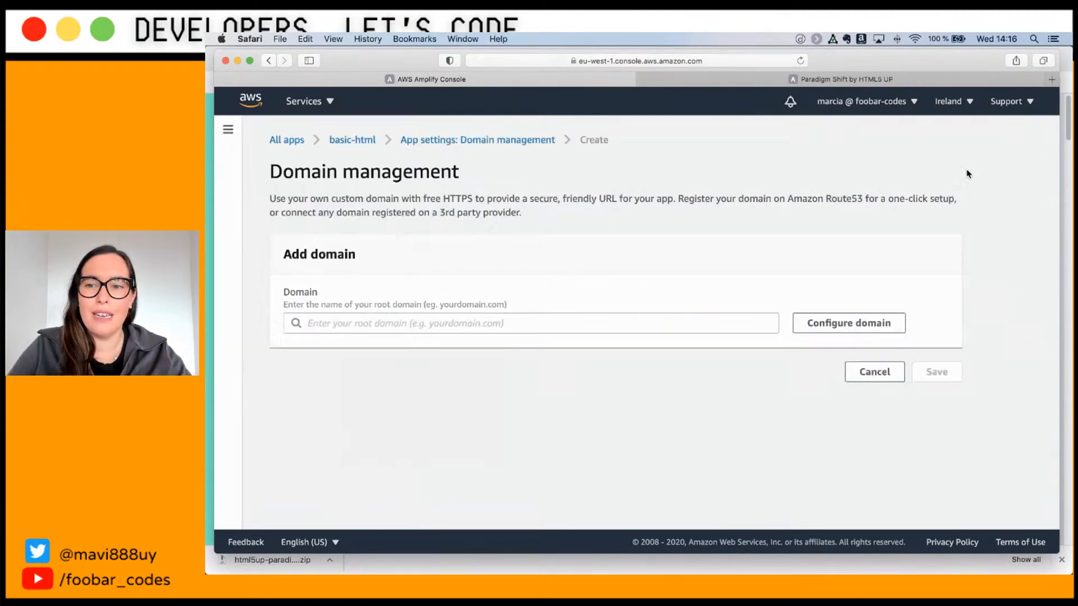
pyautogui.click(471, 324)
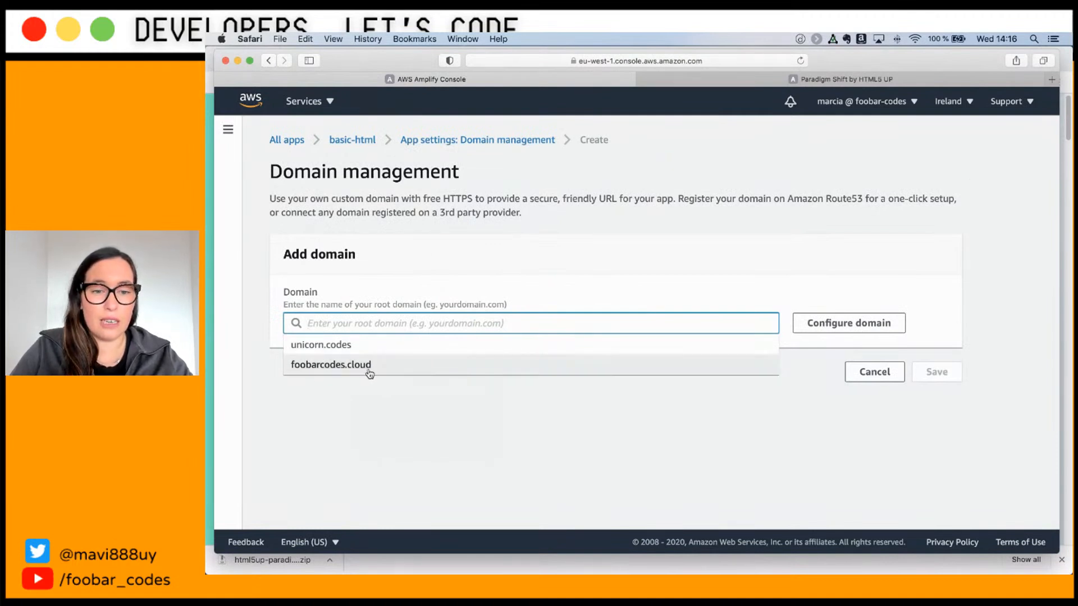
pyautogui.click(322, 370)
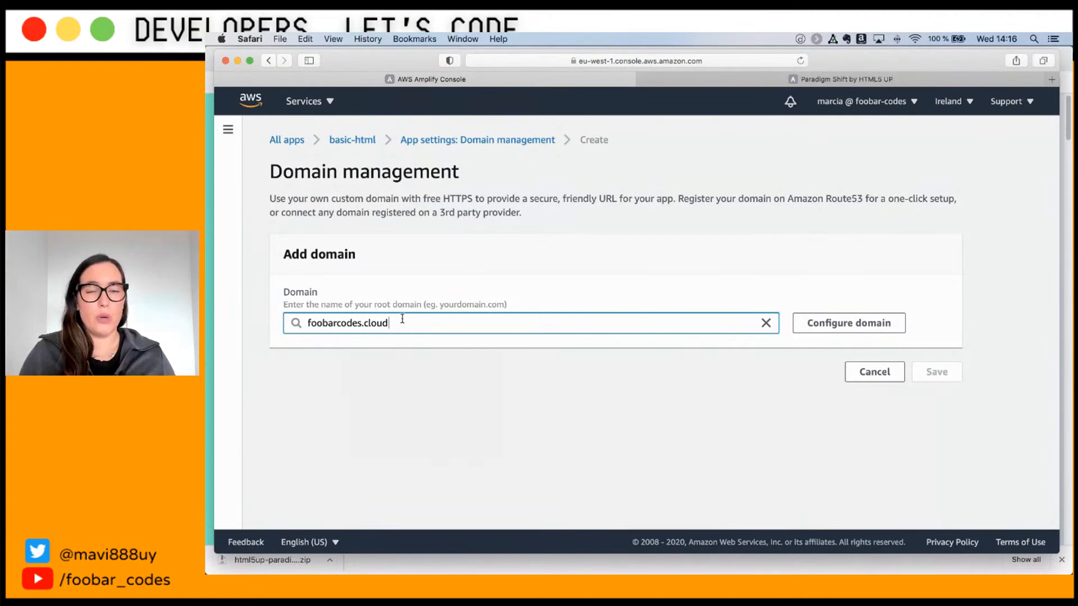
pyautogui.click(330, 103)
pyautogui.write('route')
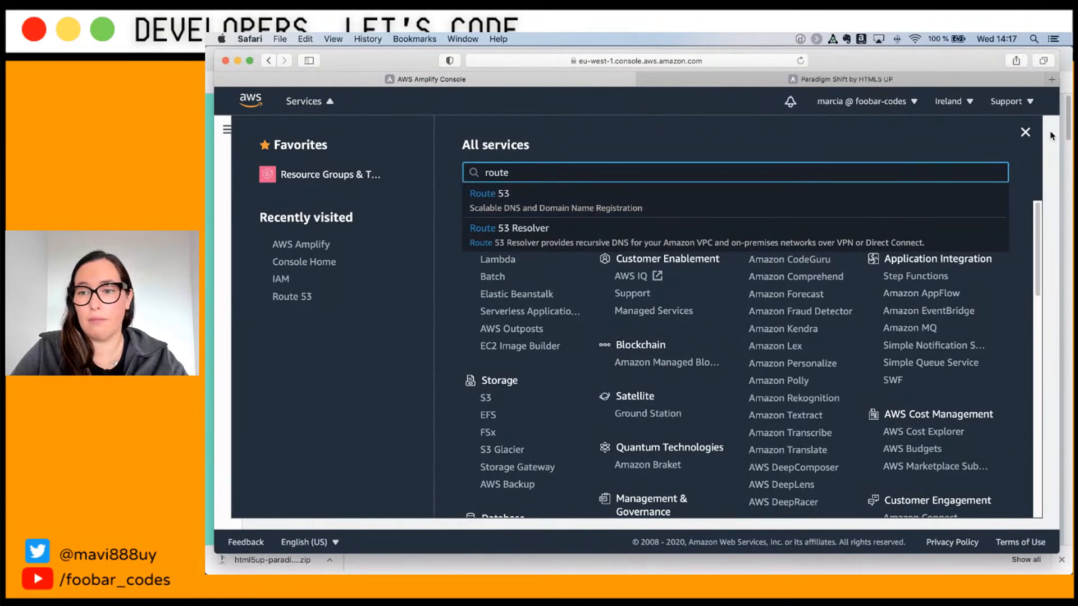
pyautogui.click(1025, 132)
pyautogui.click(418, 322)
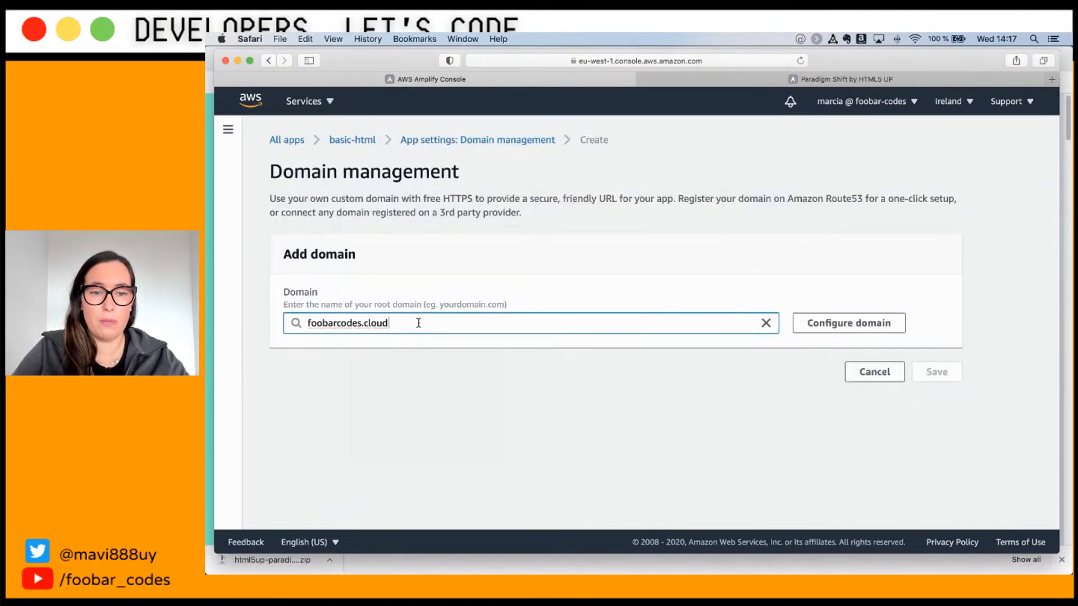
# Step: Configure foobarcodes.cloud with root and www subdomains on dev703 and save it
pyautogui.click(841, 324)
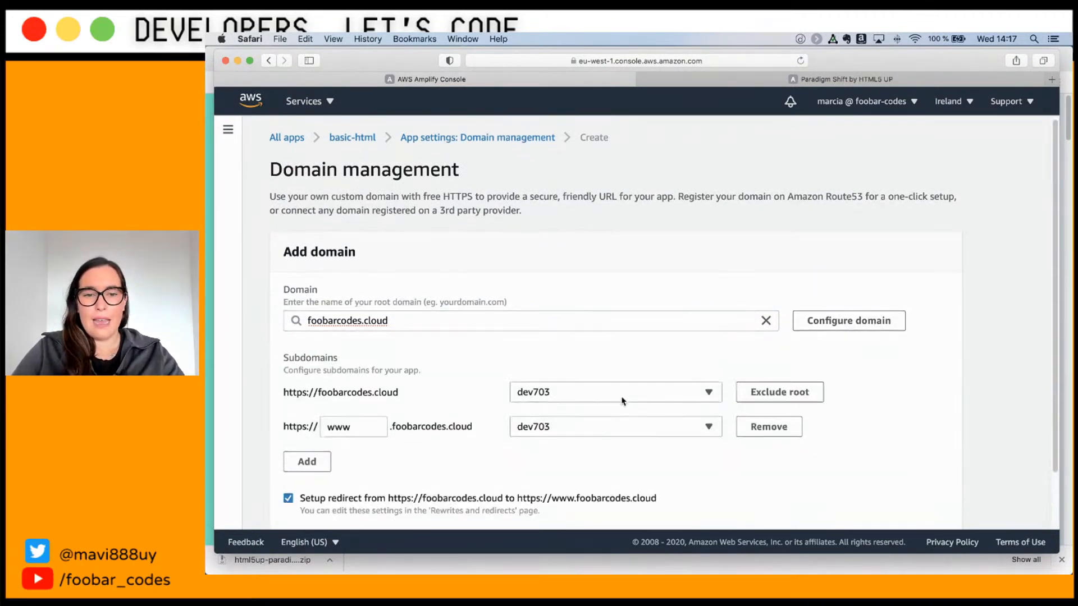
pyautogui.scroll(-2, 413, 386)
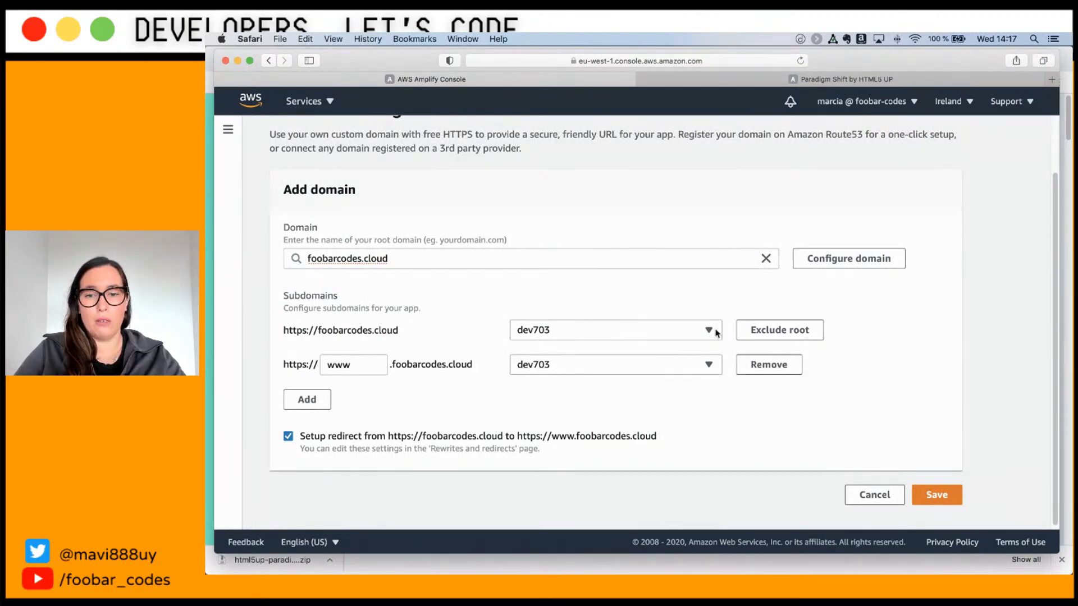
pyautogui.click(667, 332)
pyautogui.click(667, 332)
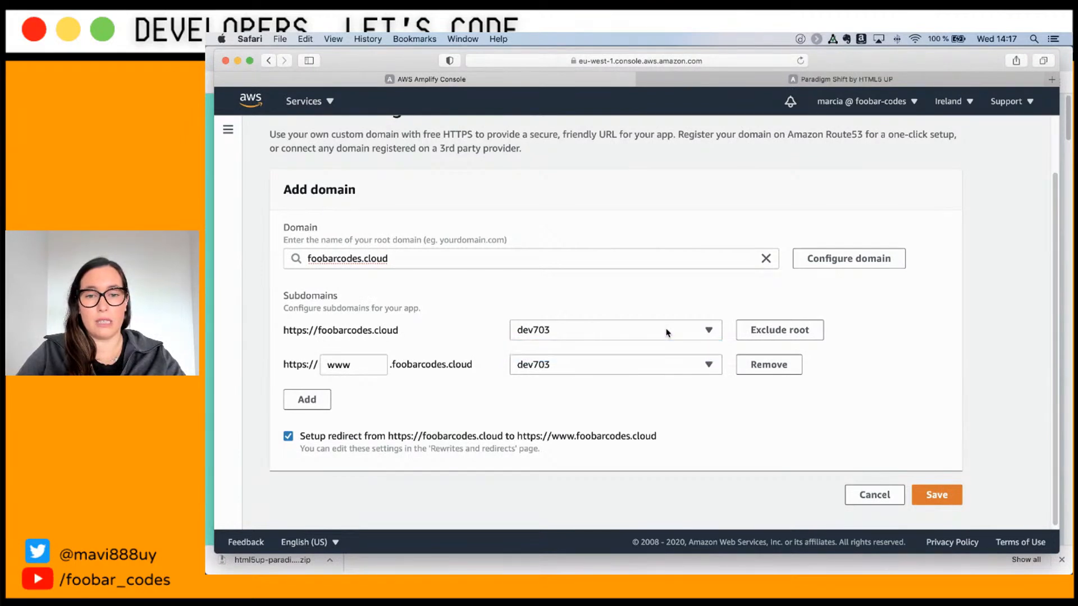
pyautogui.click(358, 371)
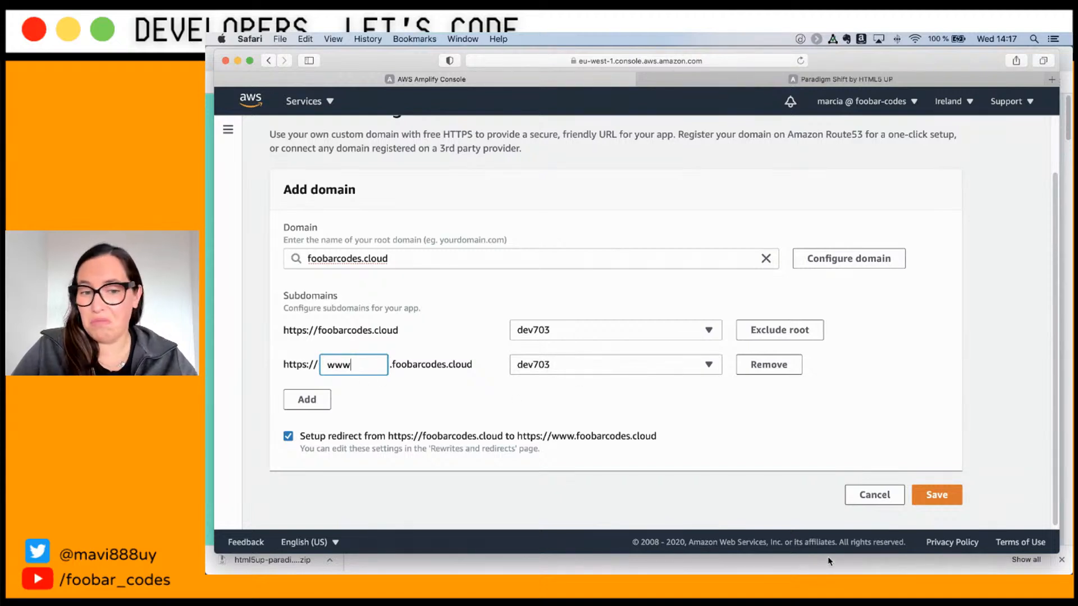
pyautogui.click(935, 494)
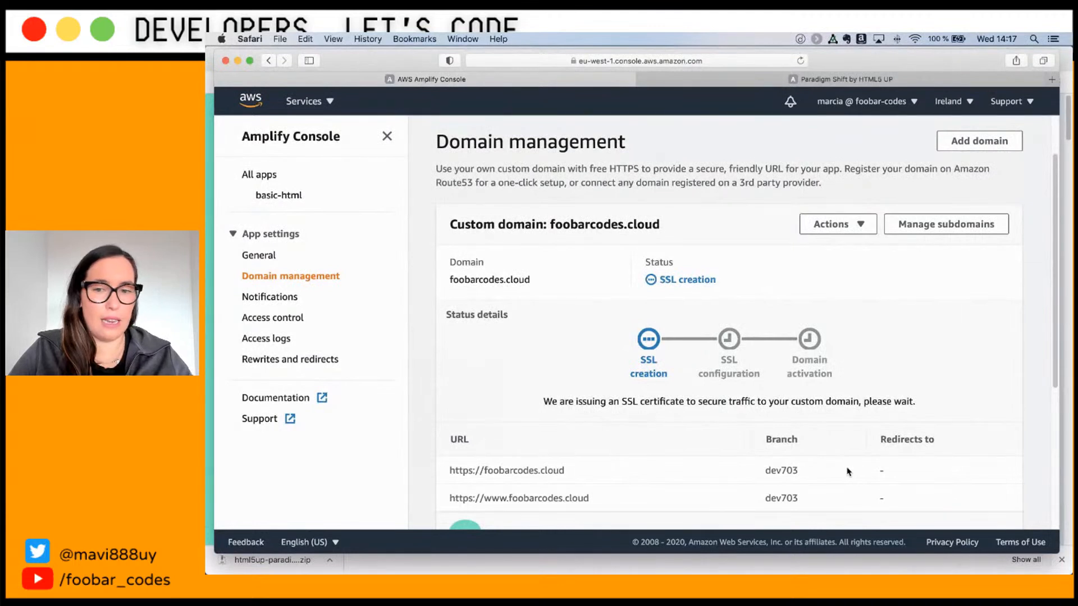
# Step: Scroll the Domain management page while foobarcodes.cloud moves from SSL creation to SSL configuration
pyautogui.scroll(-1, 847, 465)
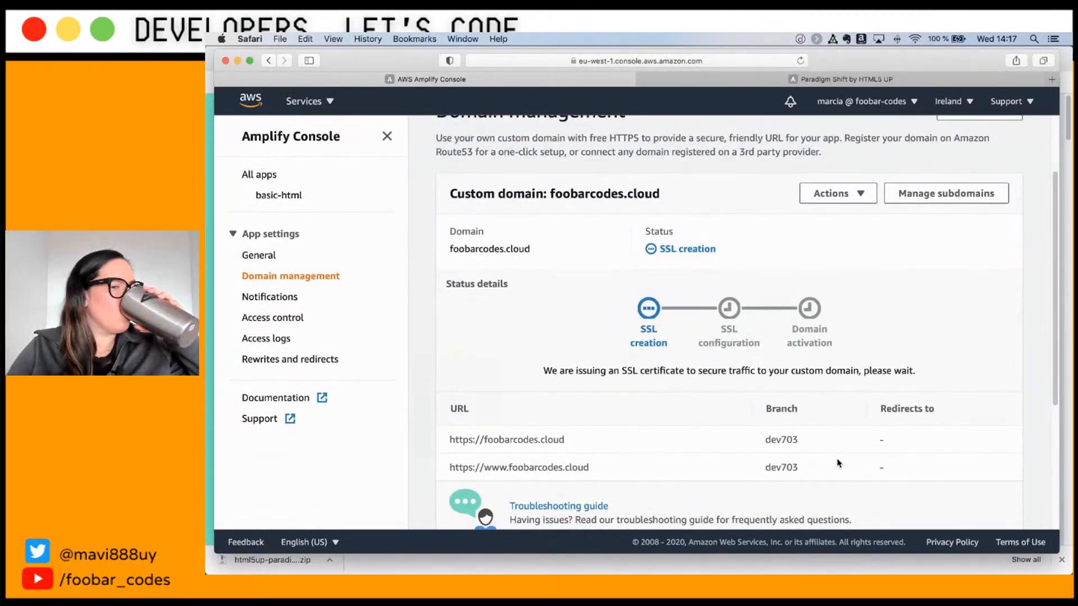
pyautogui.scroll(-1, 838, 463)
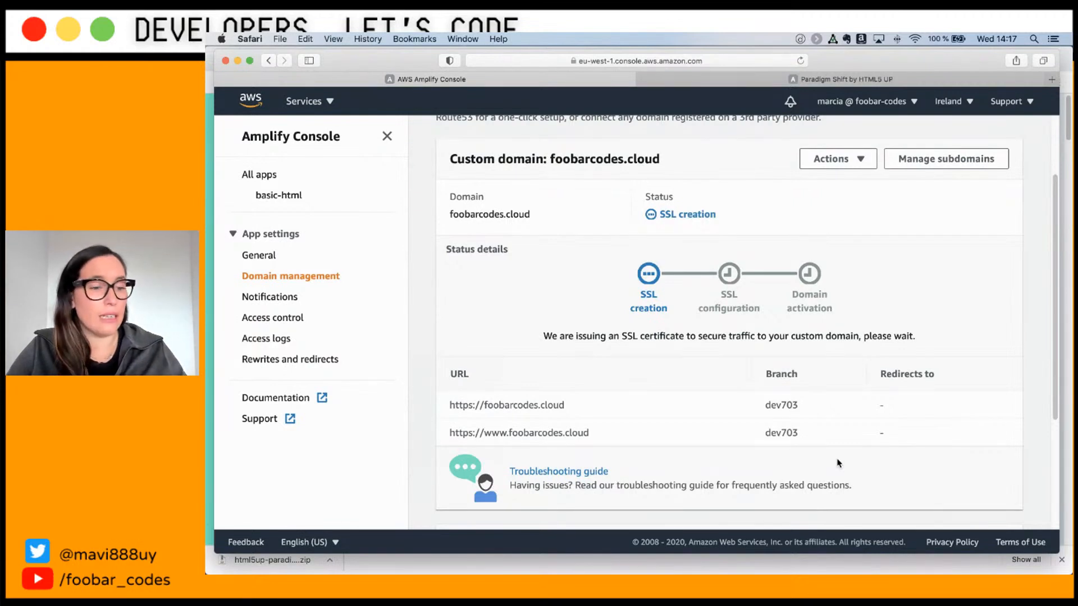
pyautogui.scroll(2, 838, 463)
pyautogui.scroll(1, 839, 463)
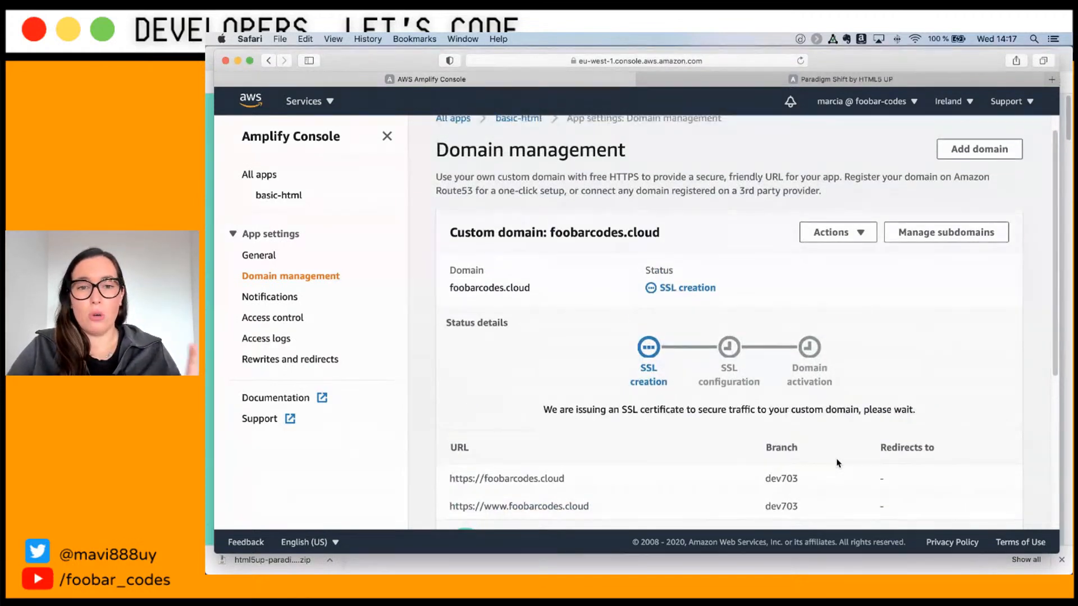
pyautogui.scroll(1, 836, 464)
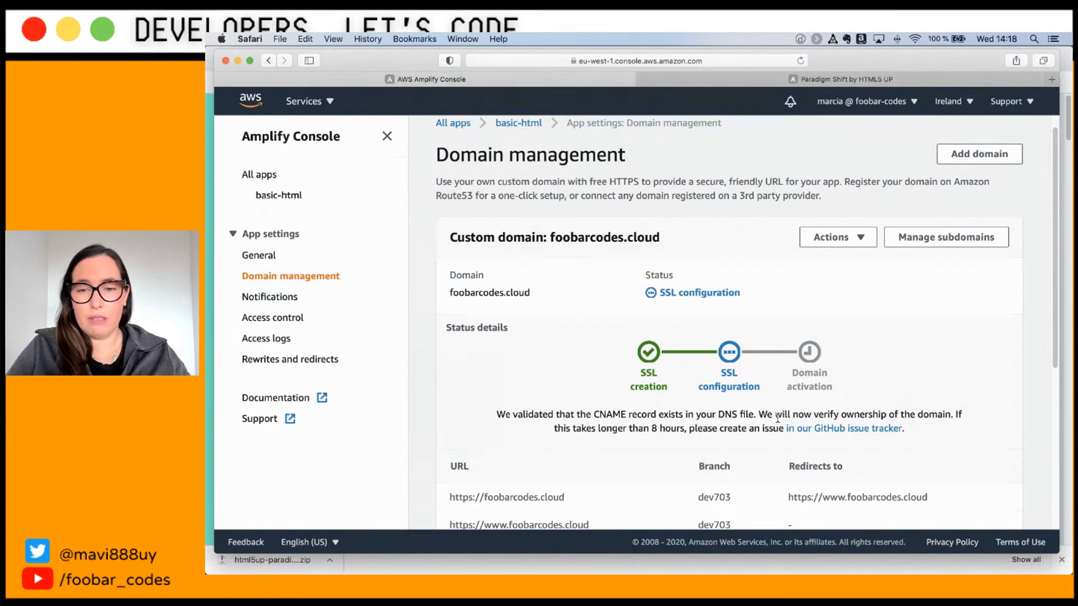
pyautogui.scroll(-1, 778, 418)
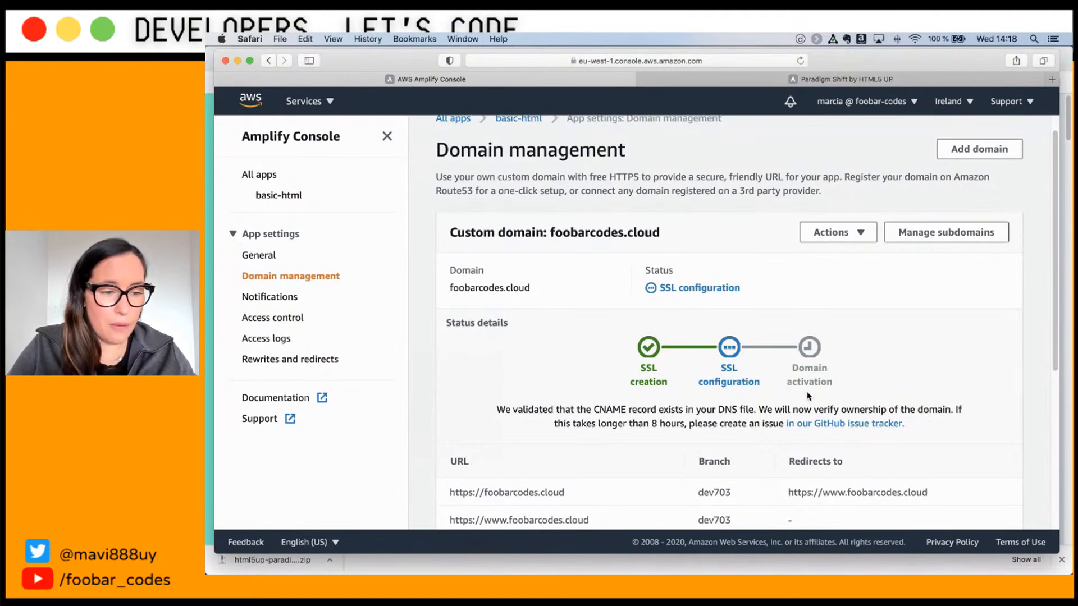
pyautogui.scroll(-5, 807, 396)
pyautogui.scroll(5, 808, 393)
pyautogui.scroll(1, 807, 393)
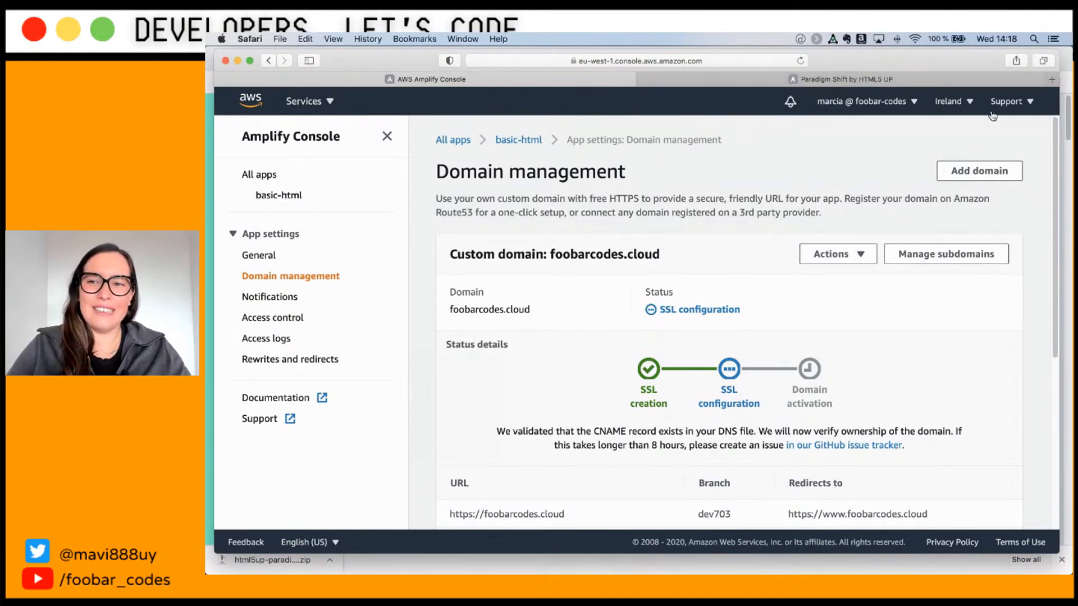
# Step: In Chrome, close the empty New Tab and the Paradigm Shift tab, and dismiss the downloads bar
pyautogui.click(1066, 59)
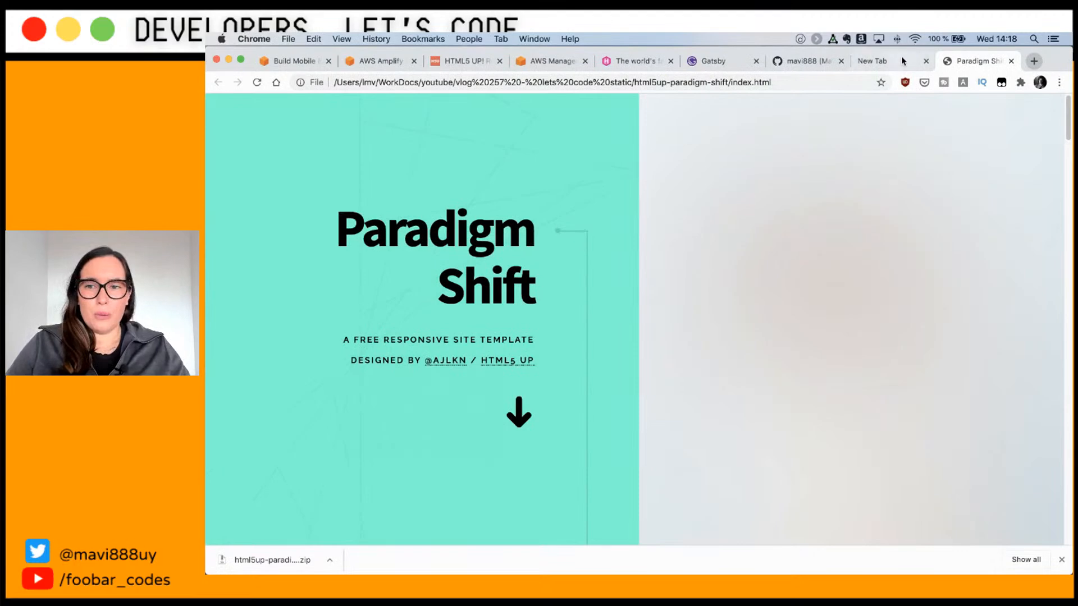
pyautogui.click(926, 61)
pyautogui.click(925, 60)
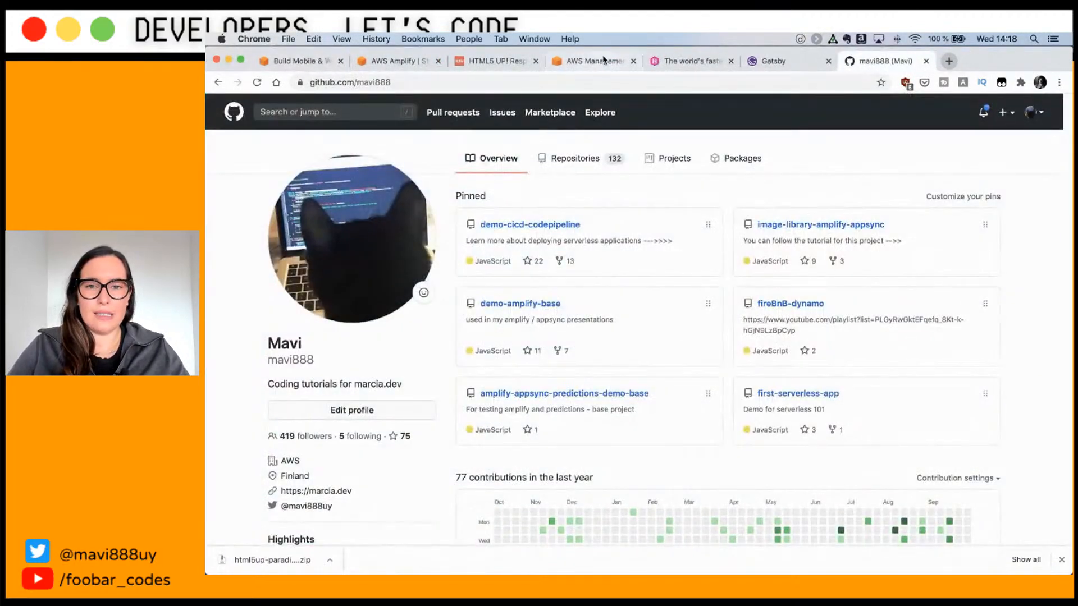
pyautogui.click(658, 65)
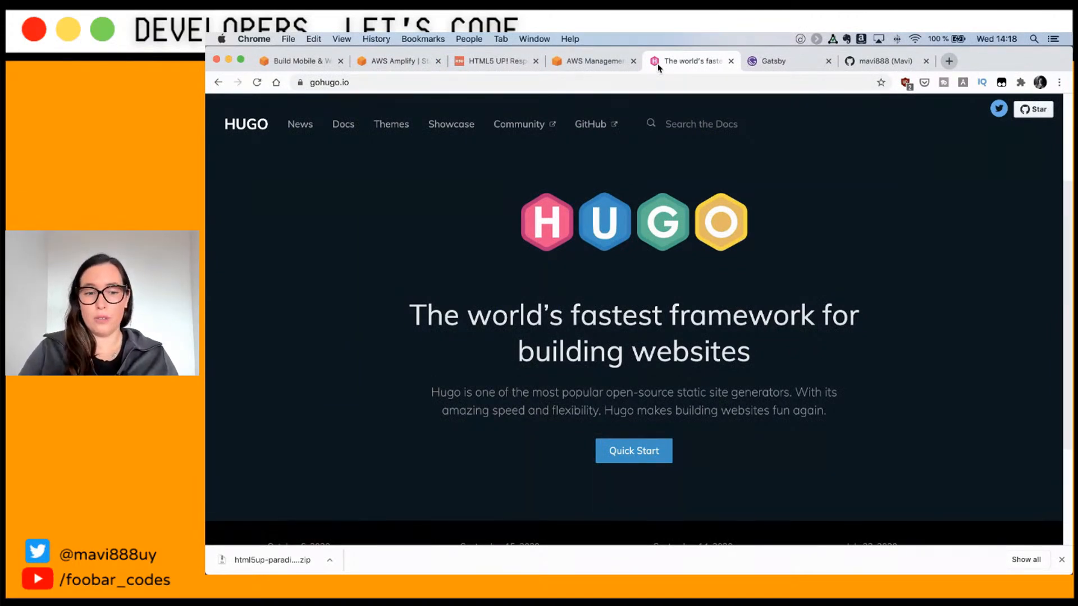
pyautogui.click(1061, 560)
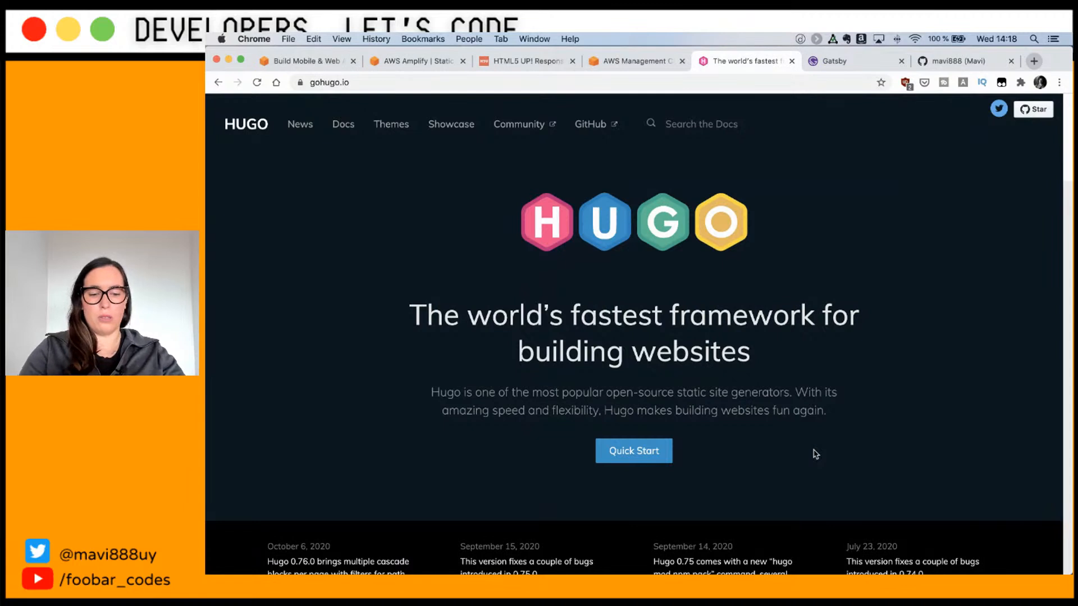
# Step: Open the FooBar blog in a new tab, browse it, then return to the Hugo homepage tab
pyautogui.press('super+t')
pyautogui.write('marcia.dev')
pyautogui.press('Return')
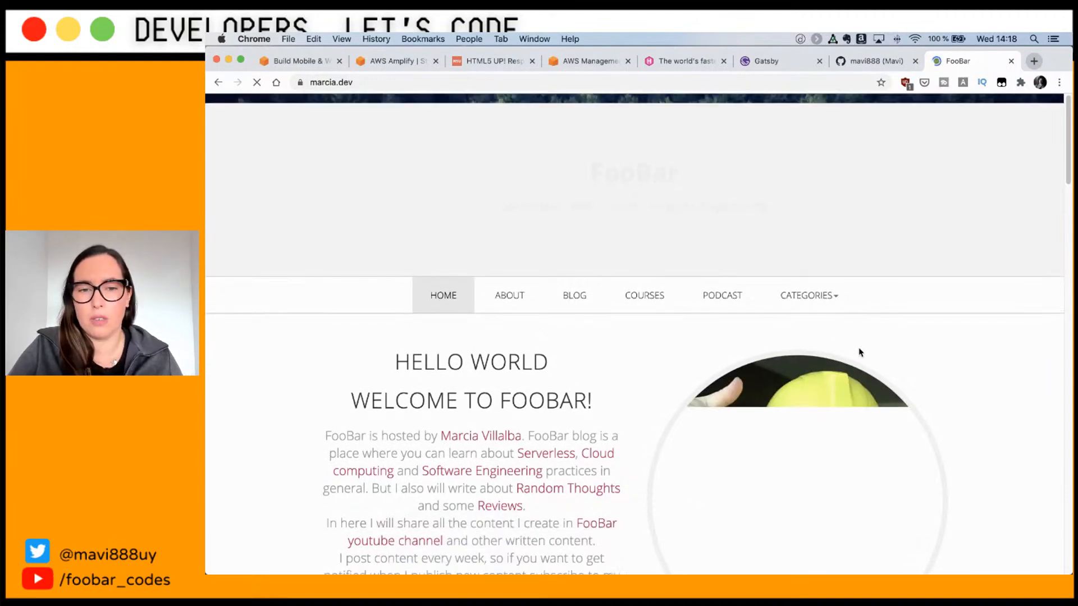
pyautogui.scroll(-8, 860, 351)
pyautogui.scroll(-15, 862, 352)
pyautogui.scroll(7, 862, 403)
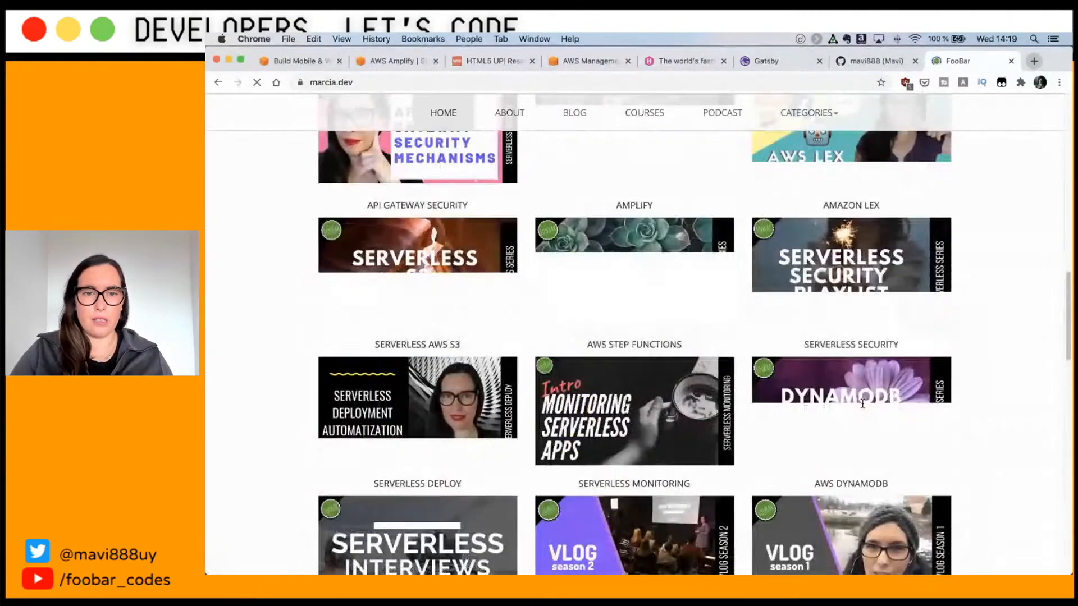
pyautogui.scroll(8, 862, 403)
pyautogui.scroll(-3, 862, 403)
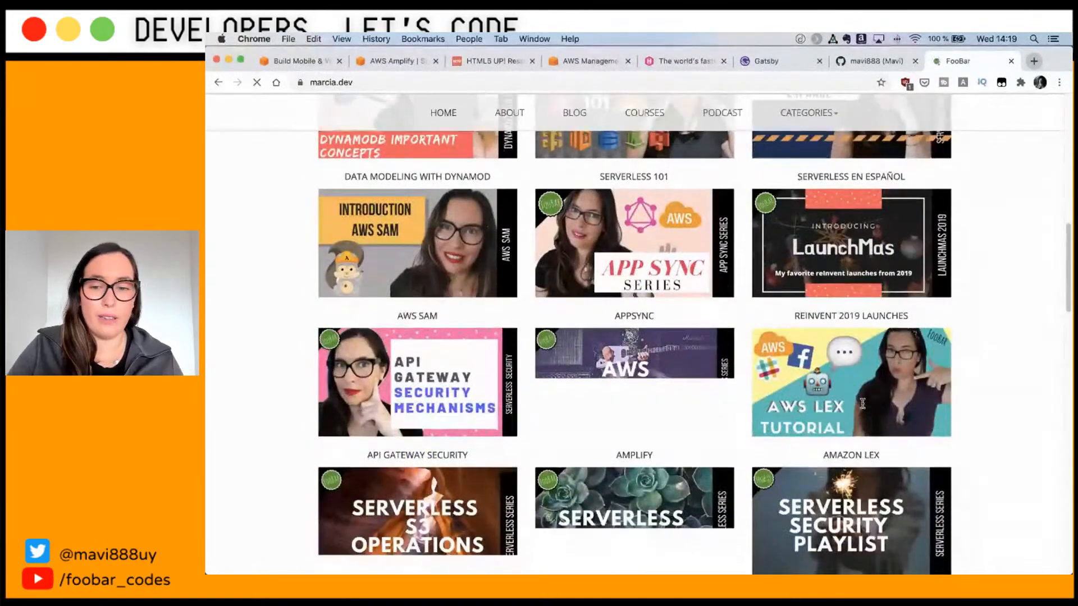
pyautogui.scroll(-15, 862, 403)
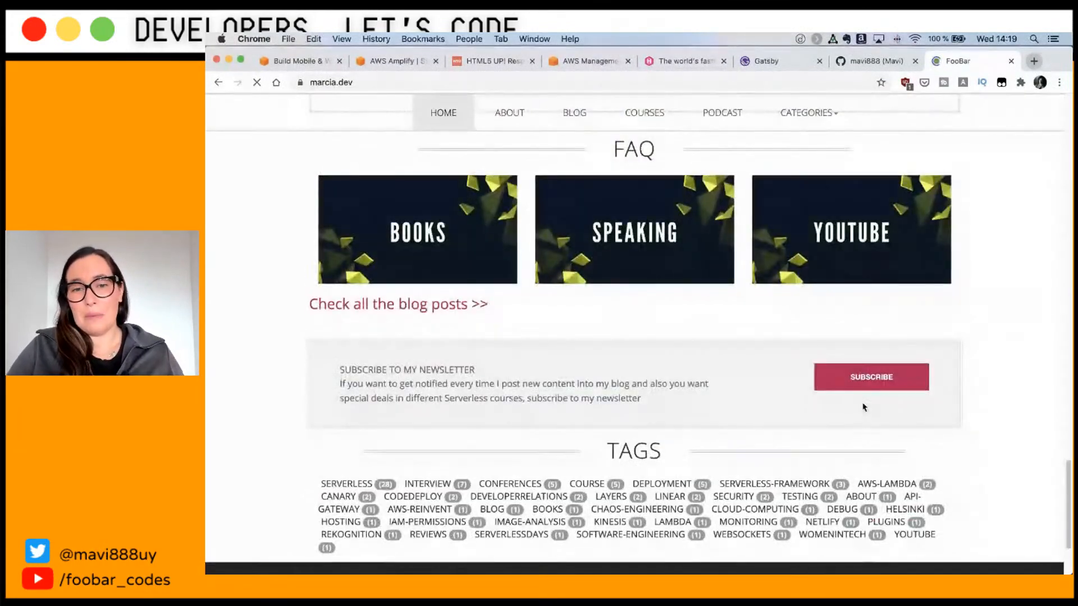
pyautogui.scroll(20, 864, 407)
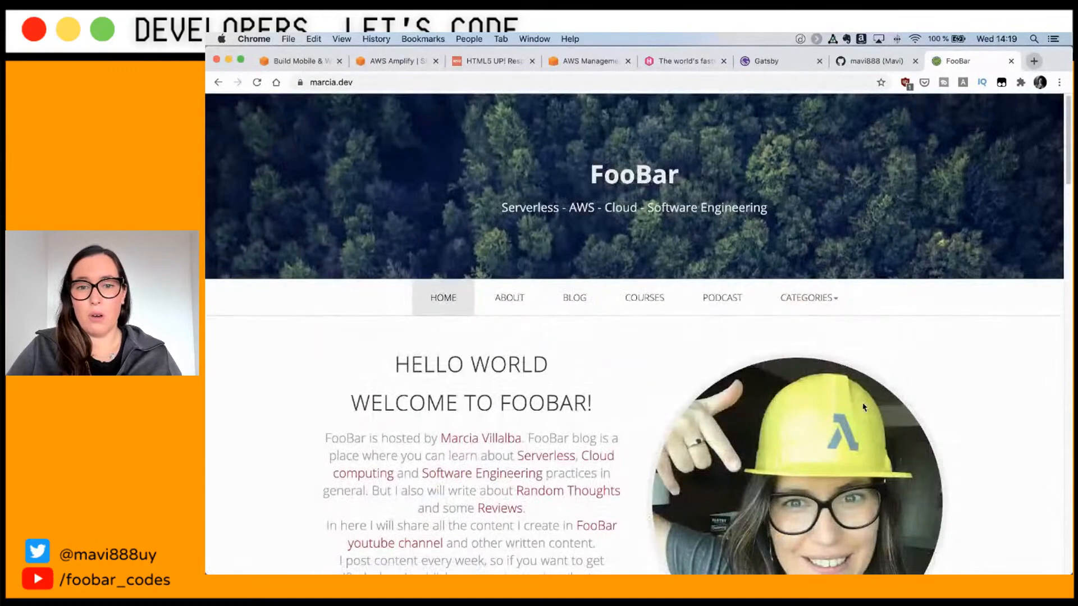
pyautogui.scroll(-7, 585, 310)
pyautogui.scroll(-1, 715, 340)
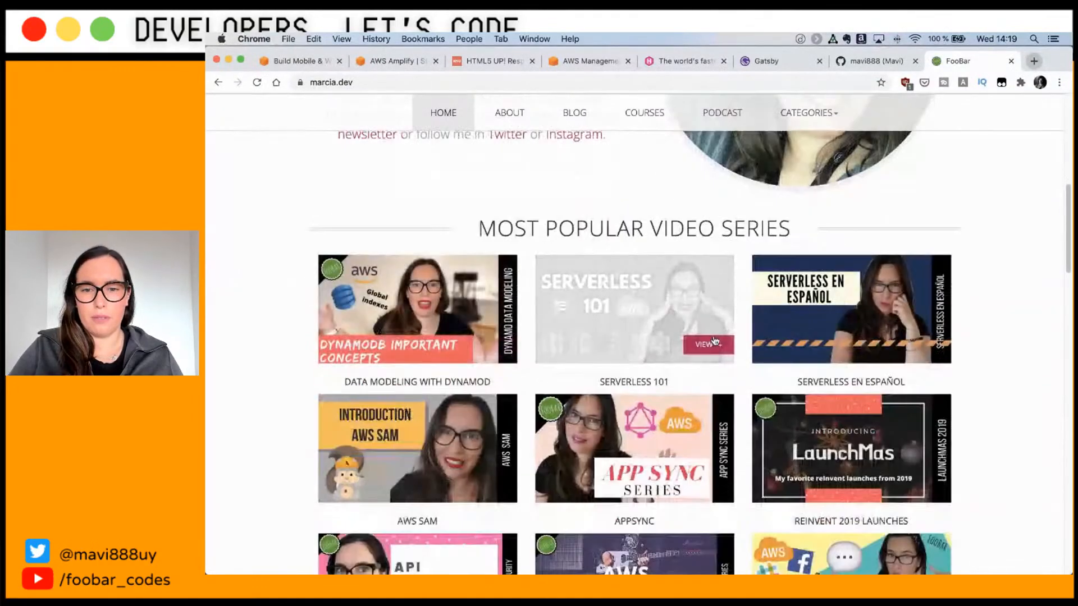
pyautogui.scroll(-10, 714, 340)
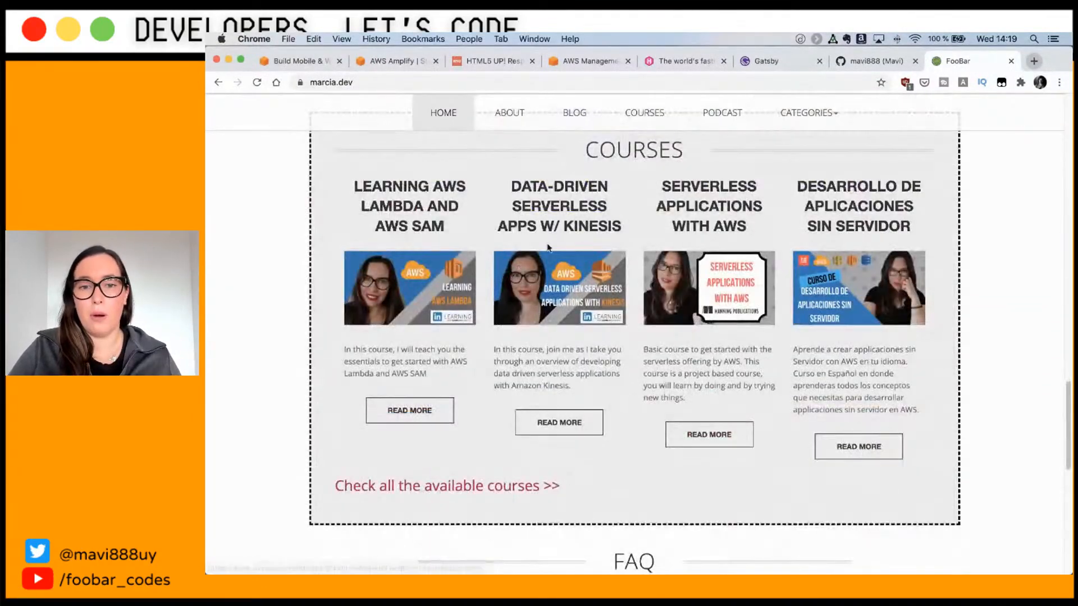
pyautogui.scroll(-5, 549, 248)
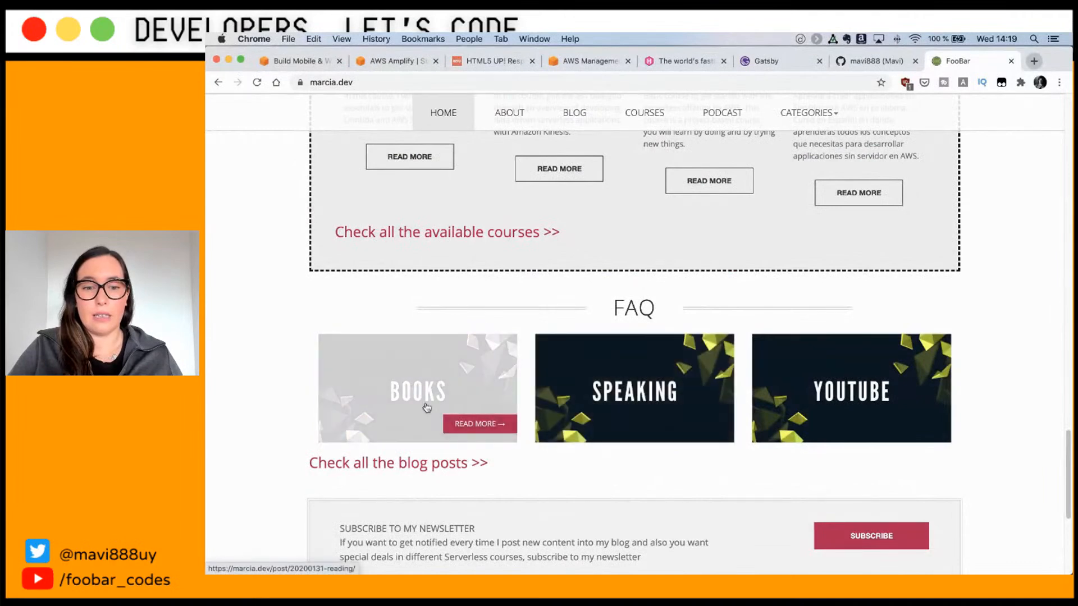
pyautogui.scroll(20, 432, 410)
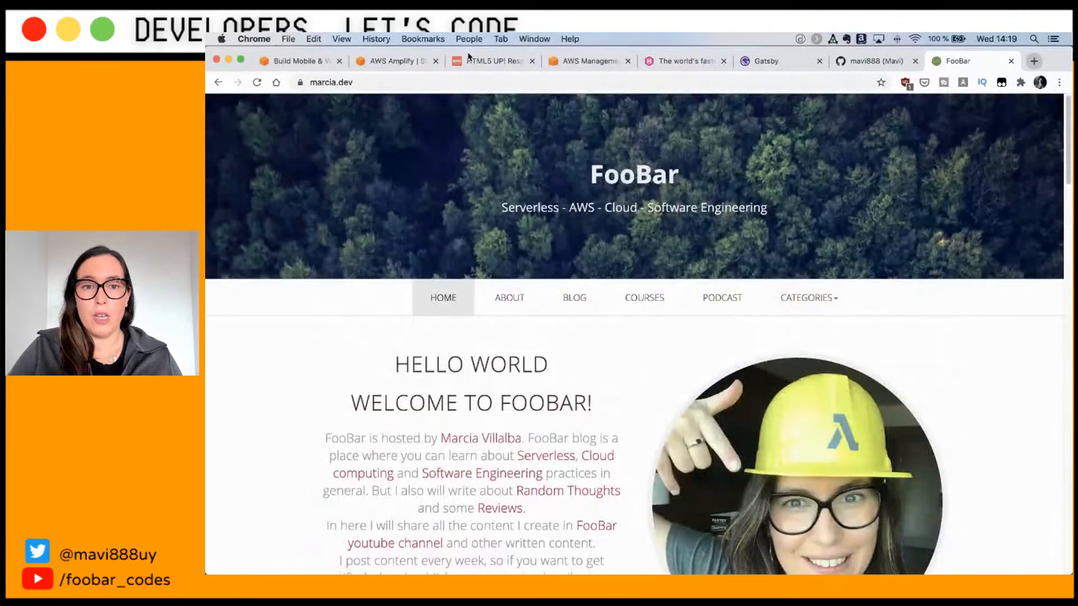
pyautogui.click(665, 66)
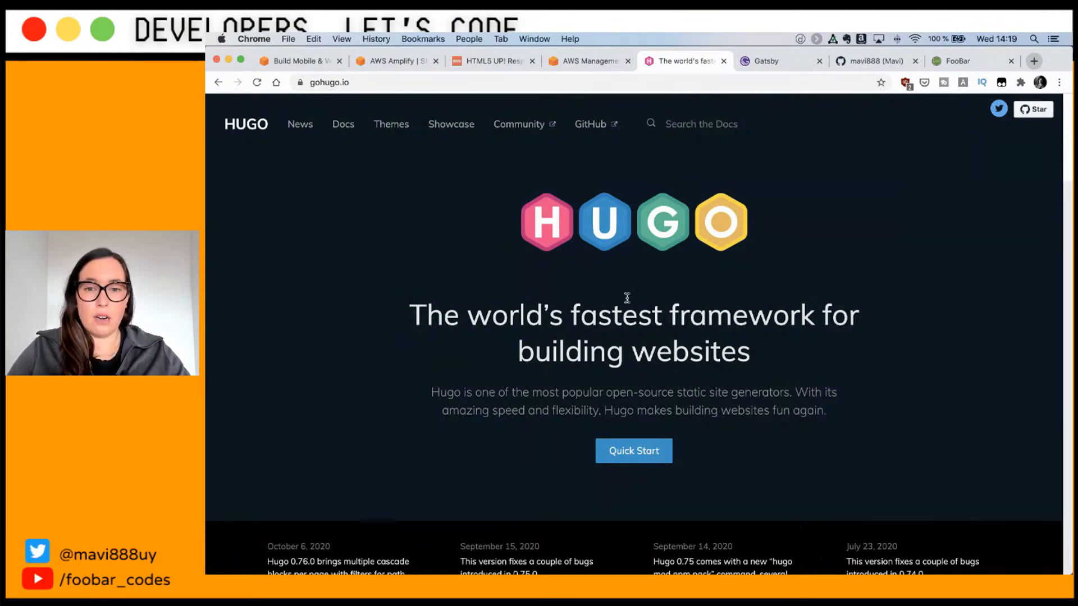
# Step: Open Hugo's Quick Start guide and select the 'brew install hugo' and 'hugo new site quickstart' commands
pyautogui.click(620, 450)
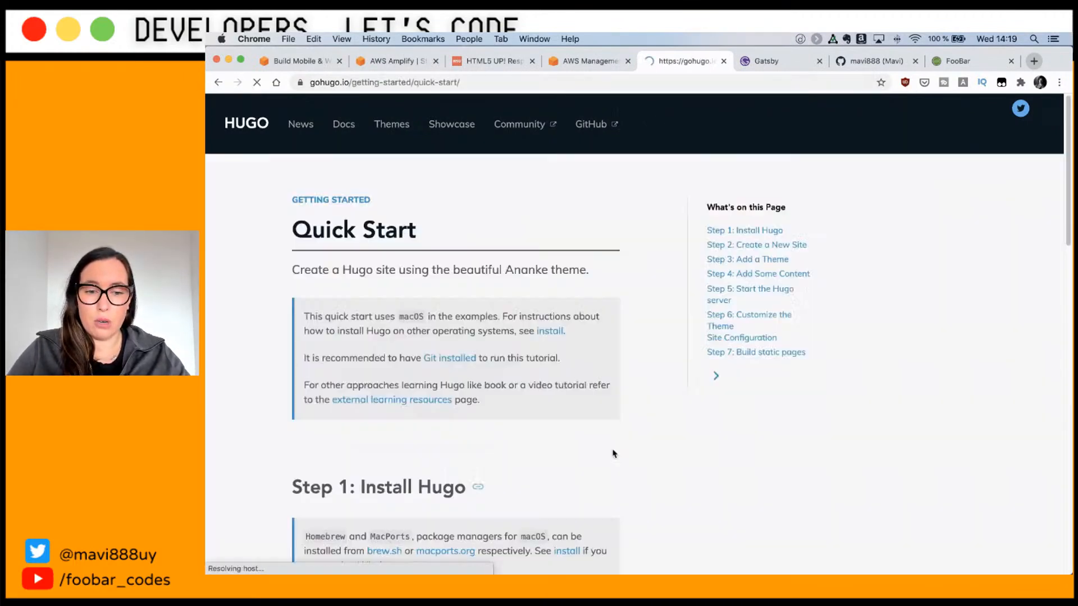
pyautogui.scroll(-5, 623, 444)
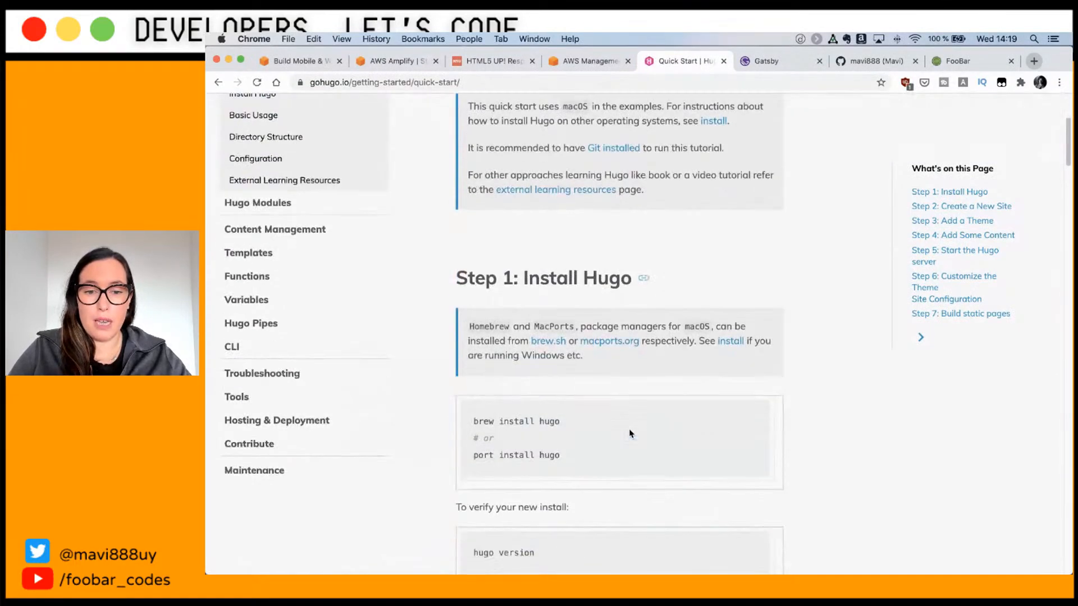
pyautogui.tripleClick(531, 352)
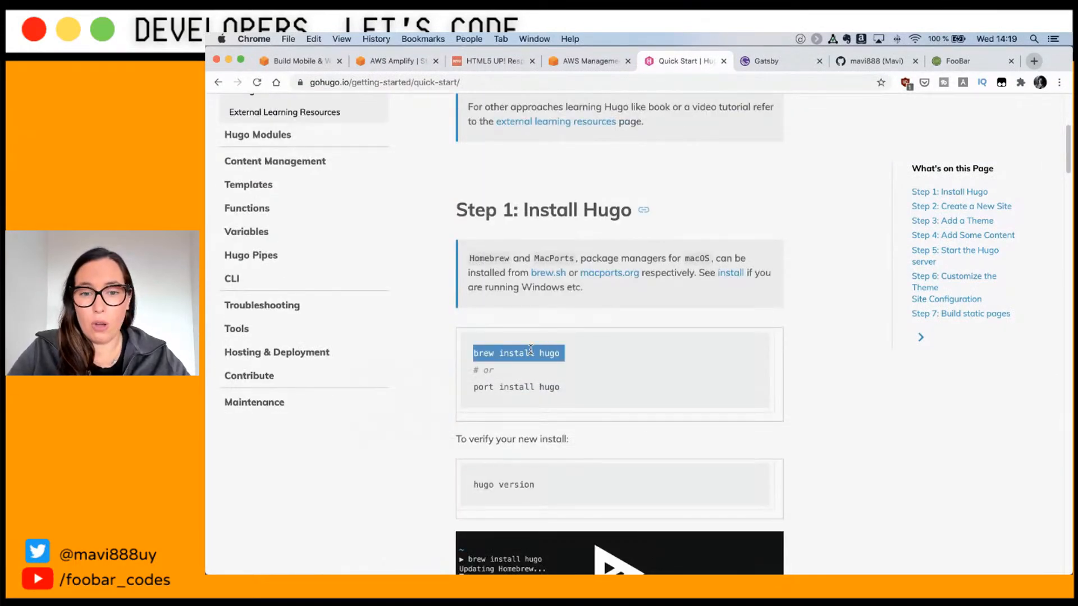
pyautogui.scroll(-2, 531, 349)
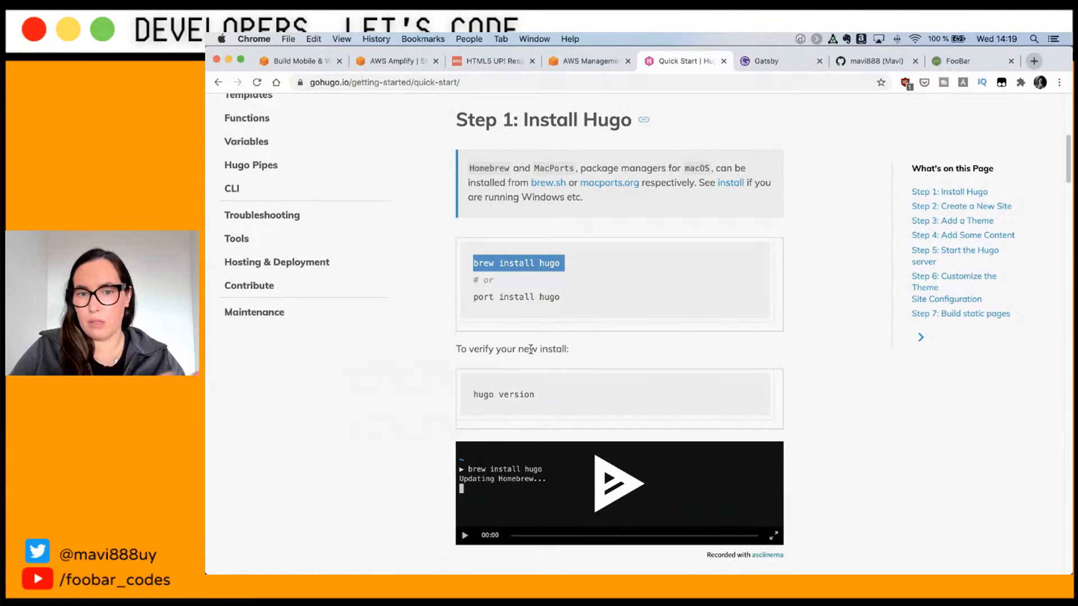
pyautogui.scroll(-1, 508, 347)
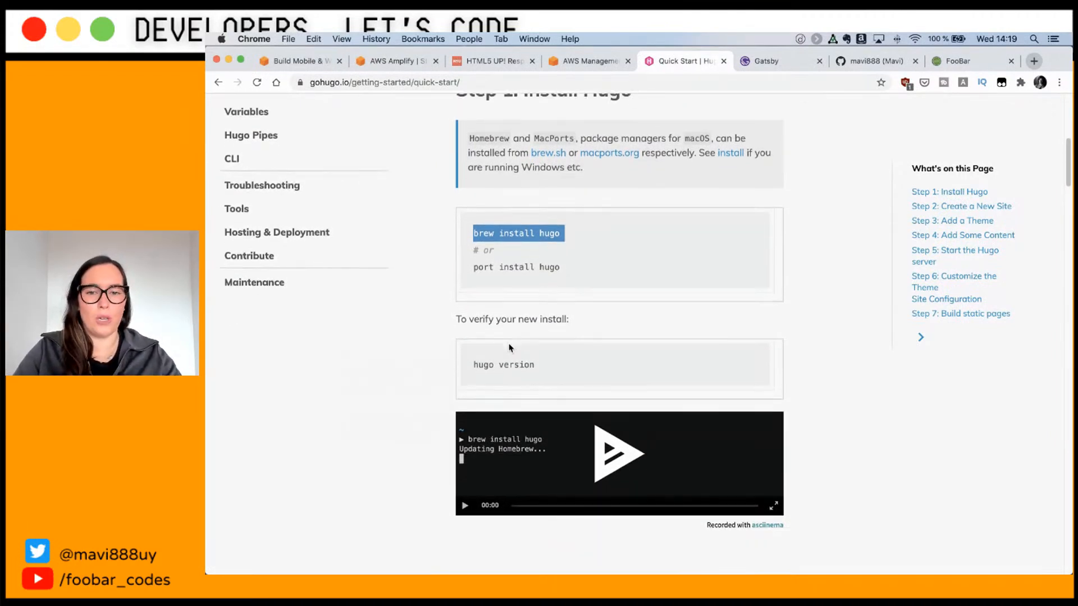
pyautogui.scroll(-6, 509, 348)
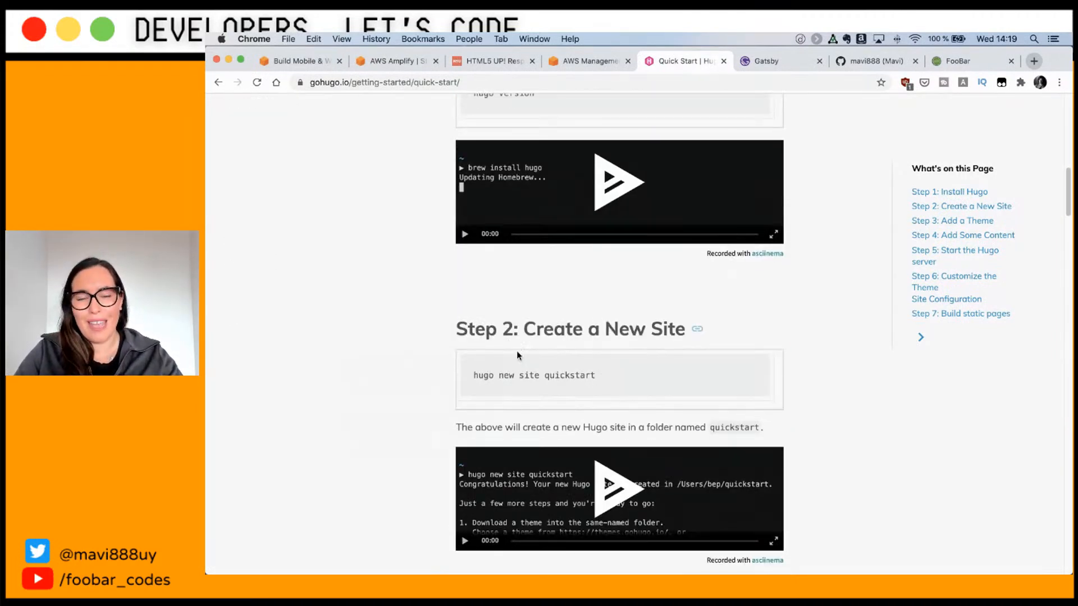
pyautogui.tripleClick(577, 371)
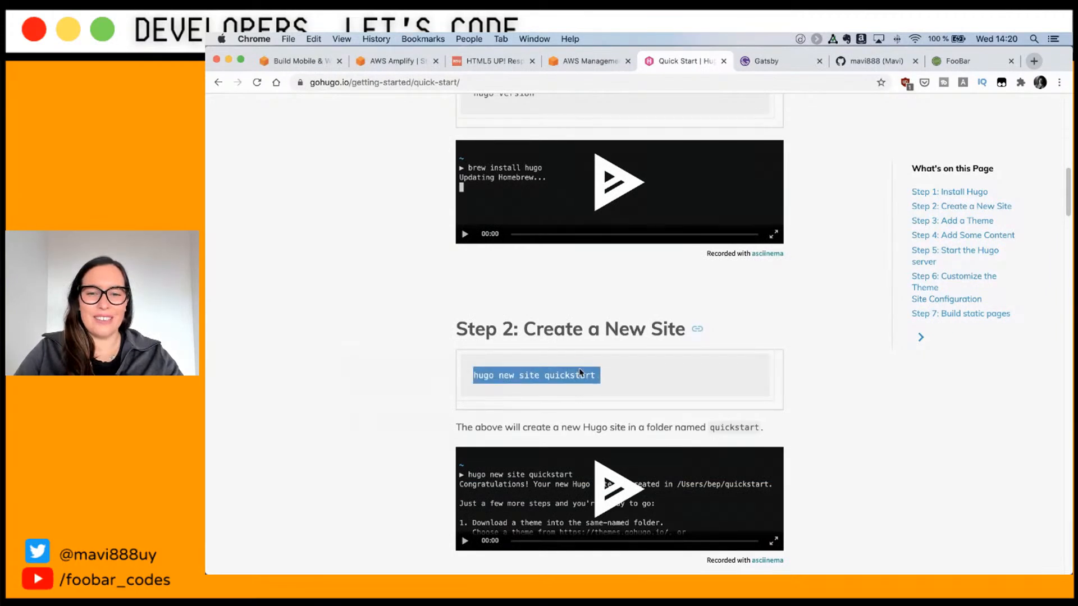
pyautogui.scroll(-5, 577, 371)
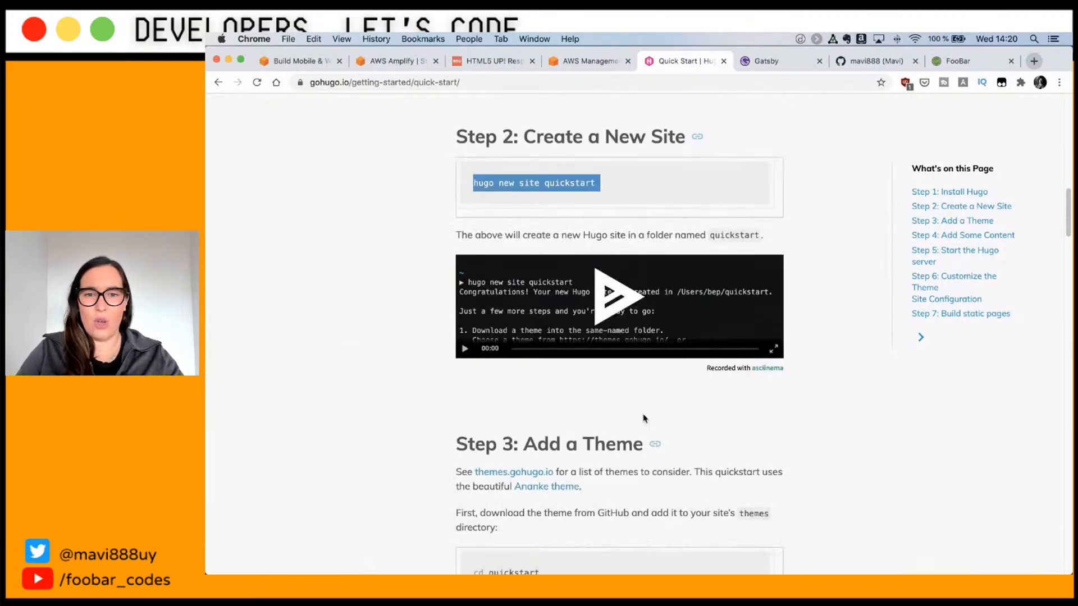
# Step: In iTerm2, shrink the font two steps, resize and move the window, and clear the screen
pyautogui.click(635, 553)
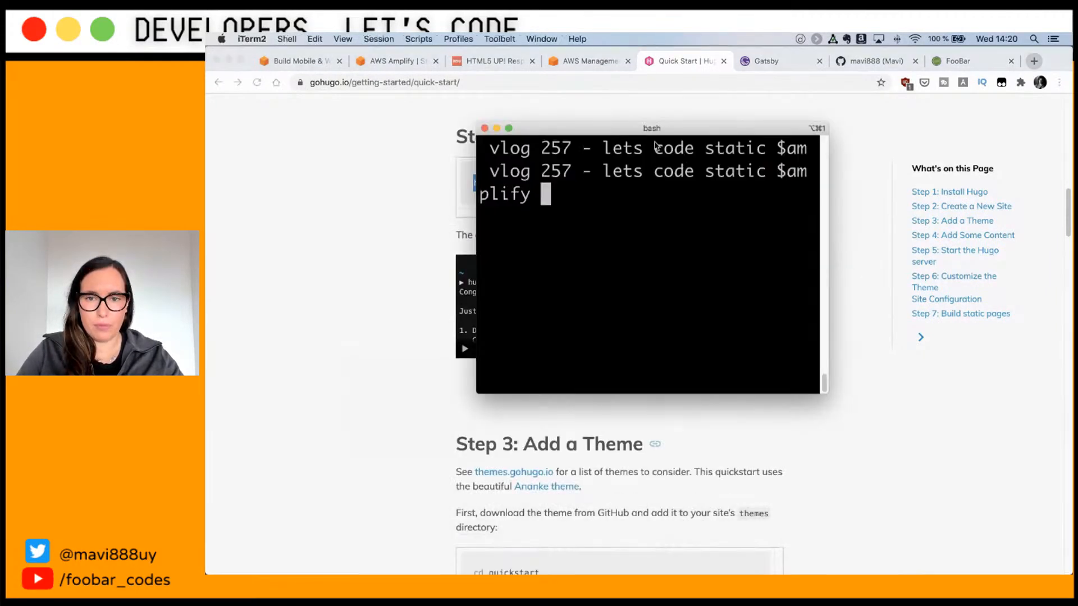
pyautogui.press('super+minus')
pyautogui.press('super+minus')
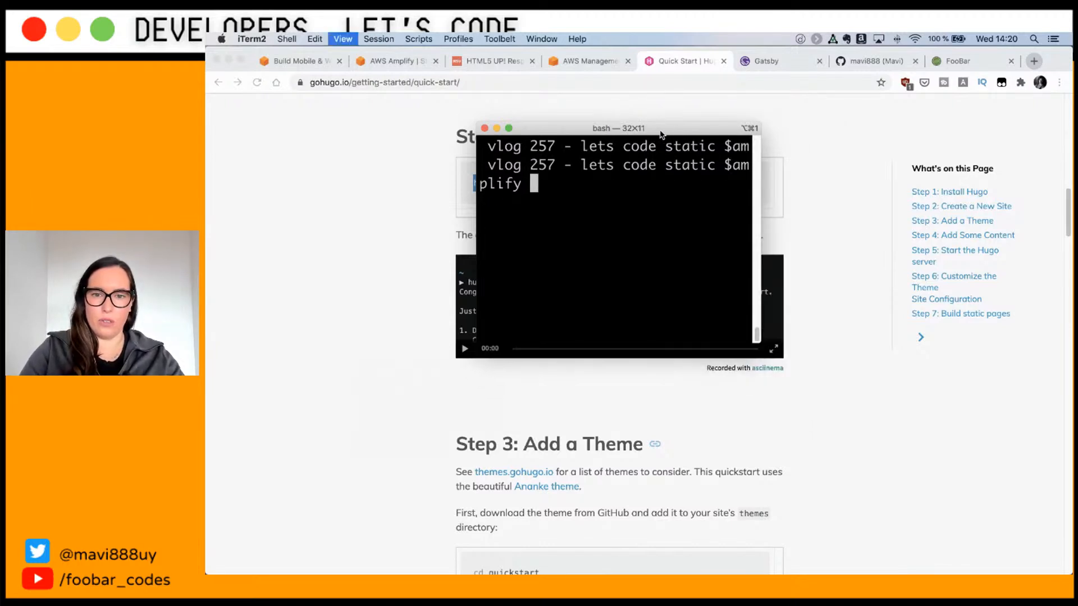
pyautogui.press('super+minus')
pyautogui.press('super+minus')
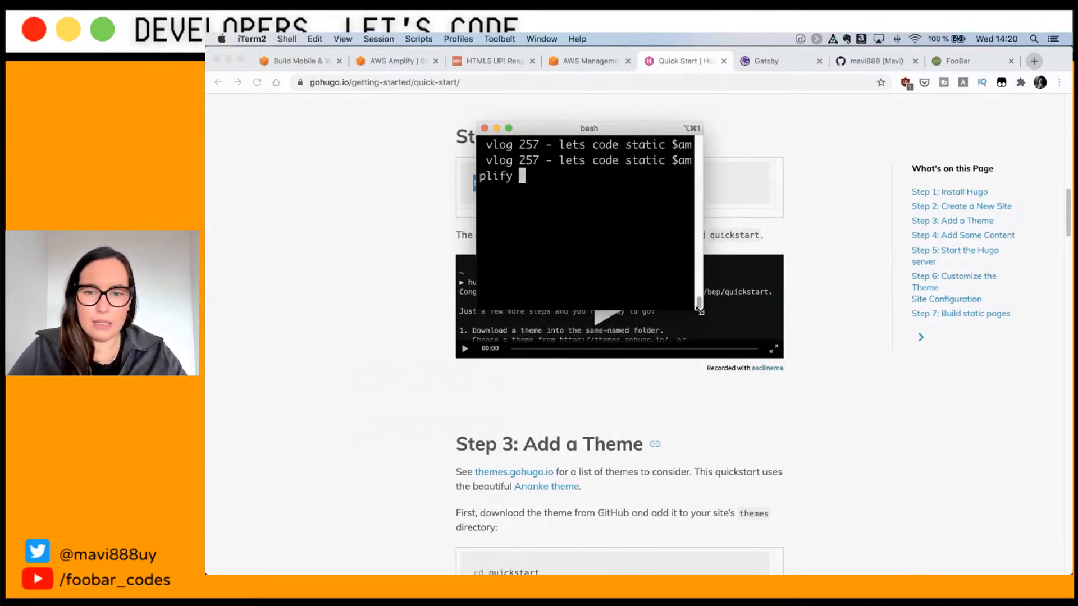
pyautogui.moveTo(699, 311); pyautogui.dragTo(1026, 434)
pyautogui.moveTo(772, 134); pyautogui.dragTo(646, 90)
pyautogui.write('ckear')
pyautogui.press('Return')
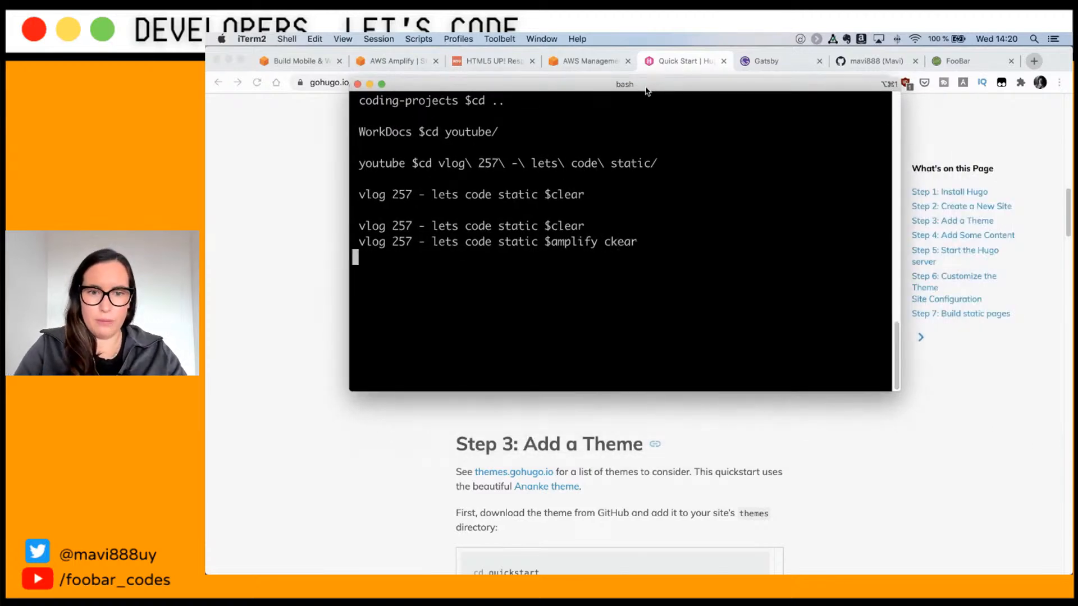
pyautogui.write('clear')
pyautogui.press('Return')
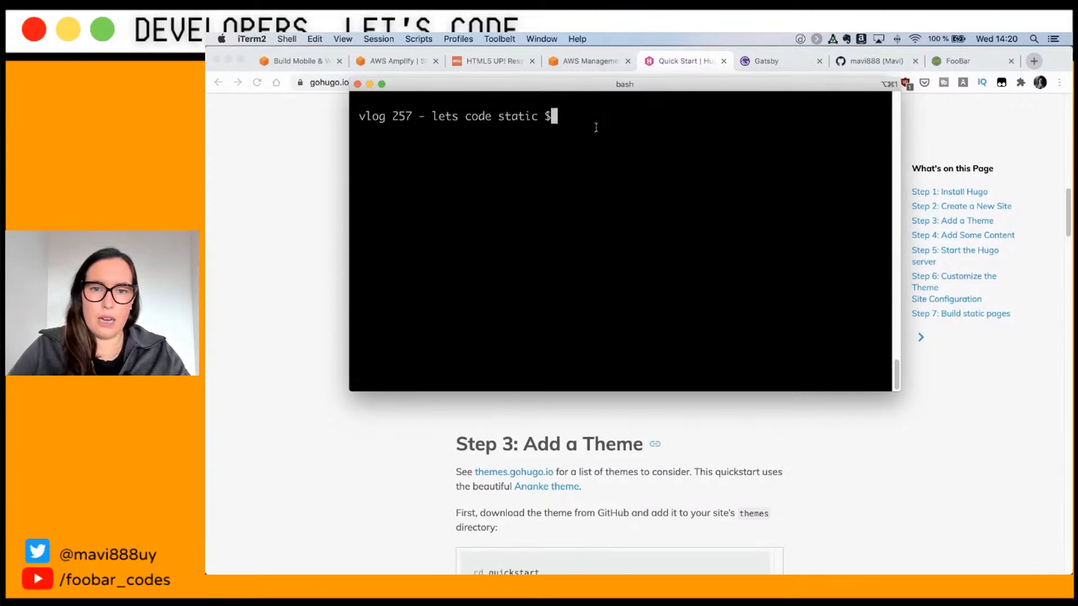
# Step: Reposition and enlarge the terminal window, clear it again and enlarge the text one step
pyautogui.moveTo(619, 88); pyautogui.dragTo(646, 53)
pyautogui.moveTo(926, 357); pyautogui.dragTo(1004, 439)
pyautogui.write('clear')
pyautogui.press('Return')
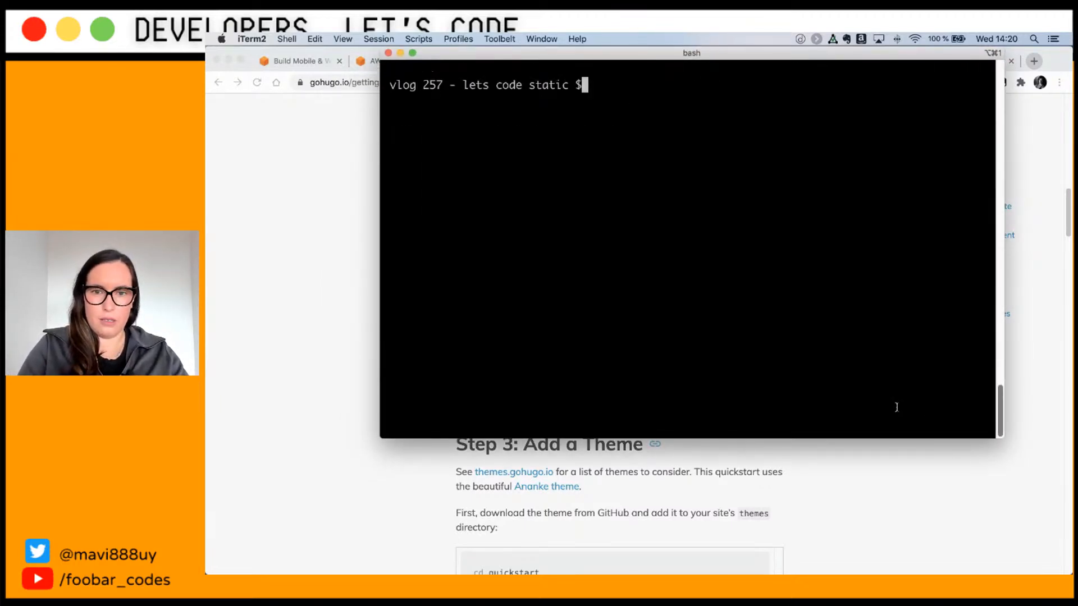
pyautogui.press('super+equal')
pyautogui.press('super+equal')
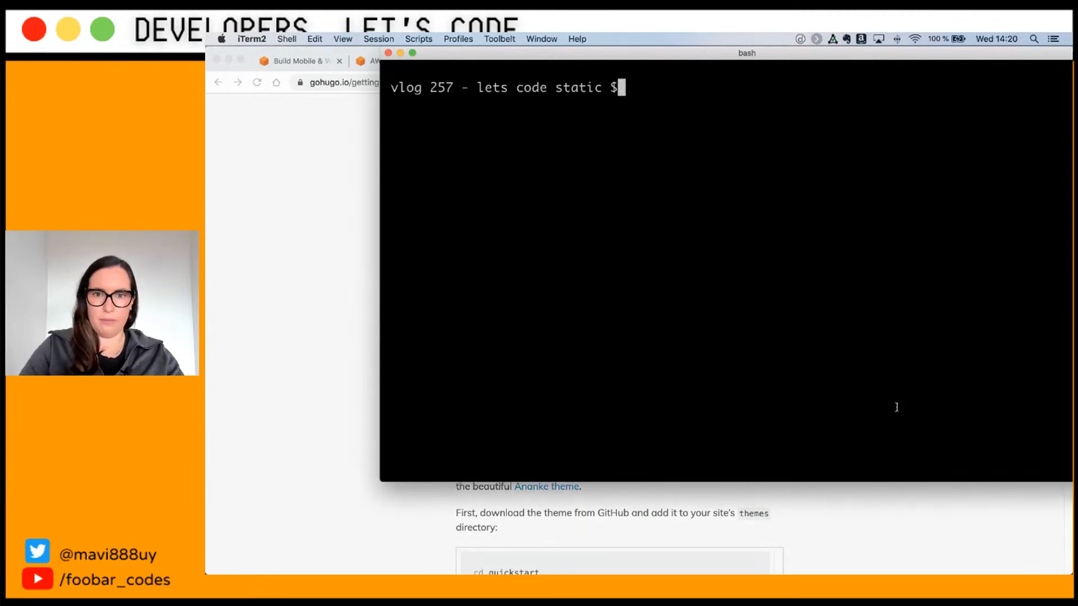
pyautogui.moveTo(787, 58); pyautogui.dragTo(688, 100)
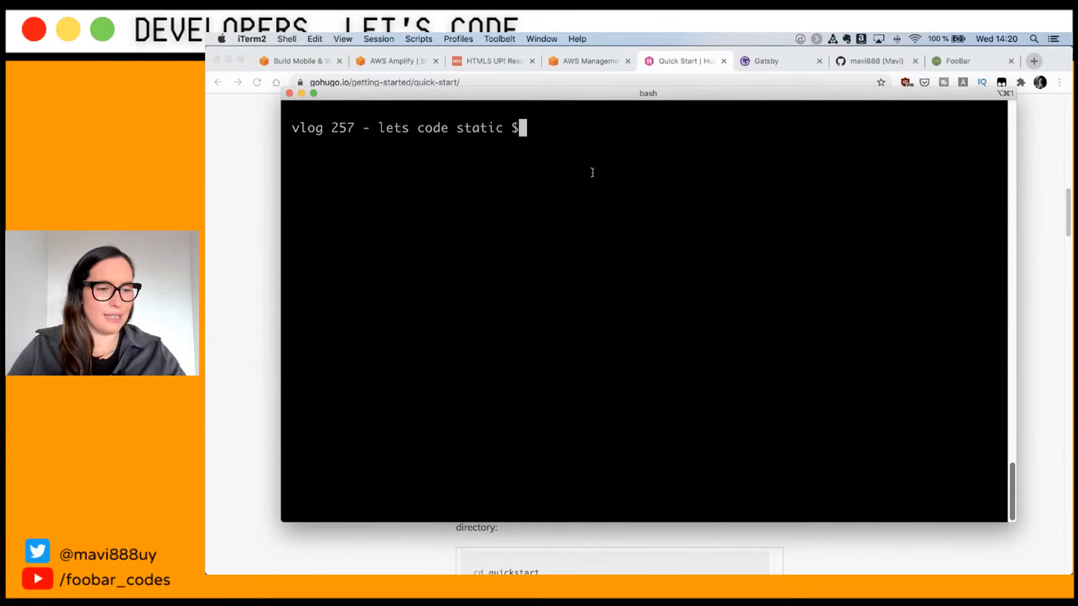
pyautogui.moveTo(602, 256); pyautogui.dragTo(586, 219)
# Step: Copy 'hugo new site quickstart' from the guide and run it in iTerm2
pyautogui.click(545, 182)
pyautogui.press('super+c')
pyautogui.press('super+Tab')
pyautogui.moveTo(553, 223); pyautogui.dragTo(568, 155)
pyautogui.press('super+v')
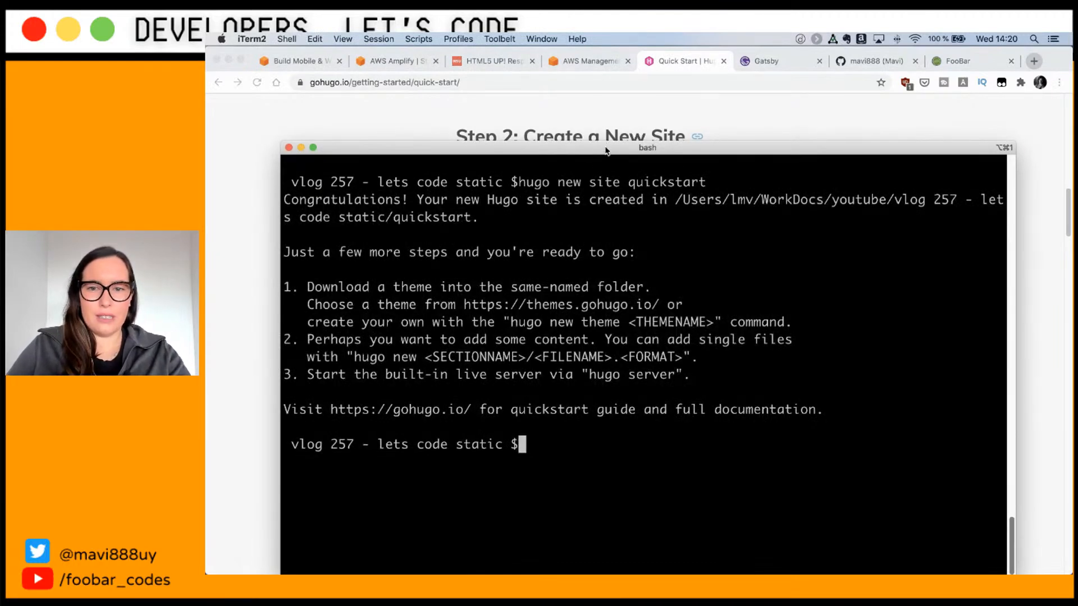
pyautogui.moveTo(605, 151); pyautogui.dragTo(612, 86)
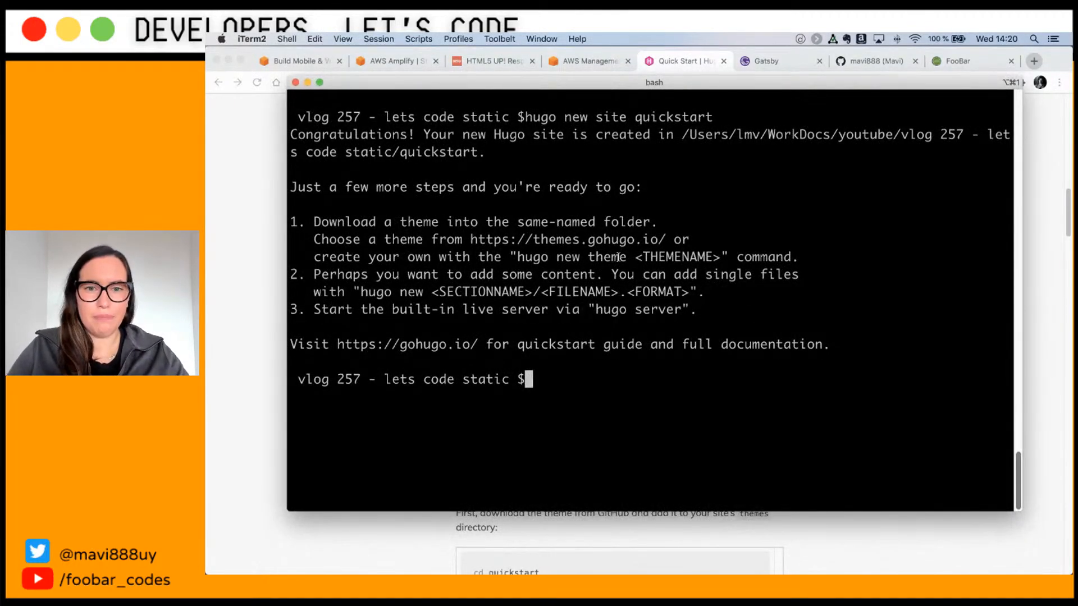
pyautogui.press('super+Tab')
pyautogui.press('super+Tab')
pyautogui.press('super+Tab')
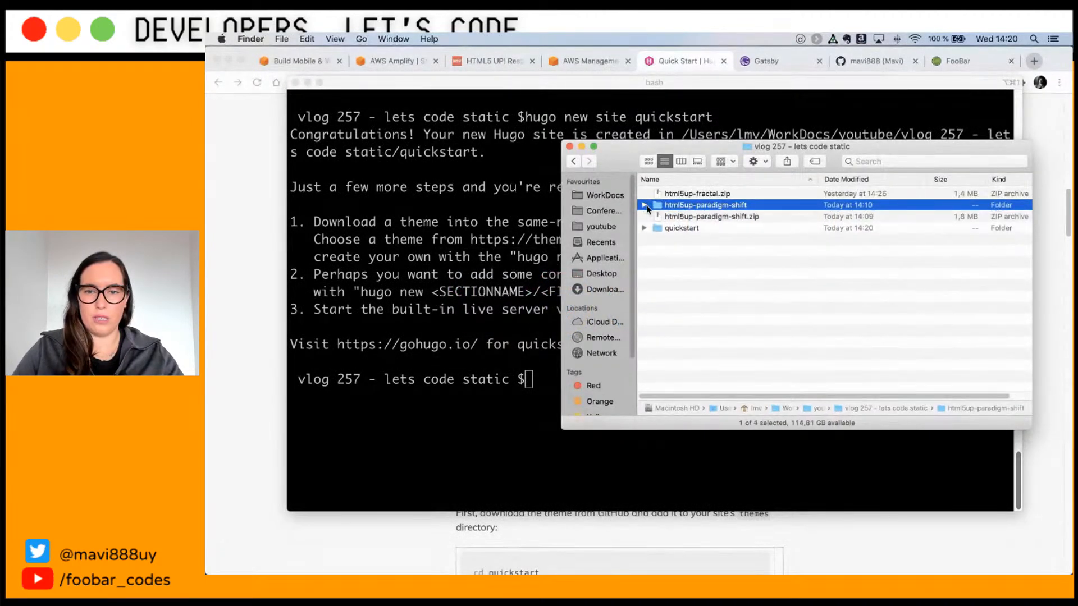
# Step: Expand the quickstart folder in Finder to check its contents, then scroll the guide to Step 3
pyautogui.click(686, 229)
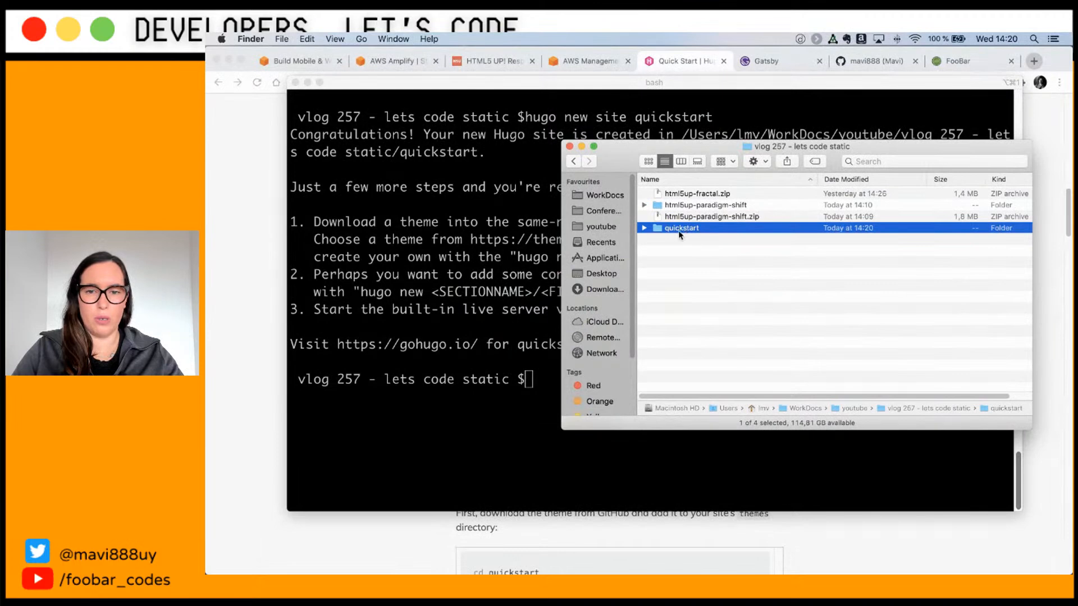
pyautogui.click(646, 228)
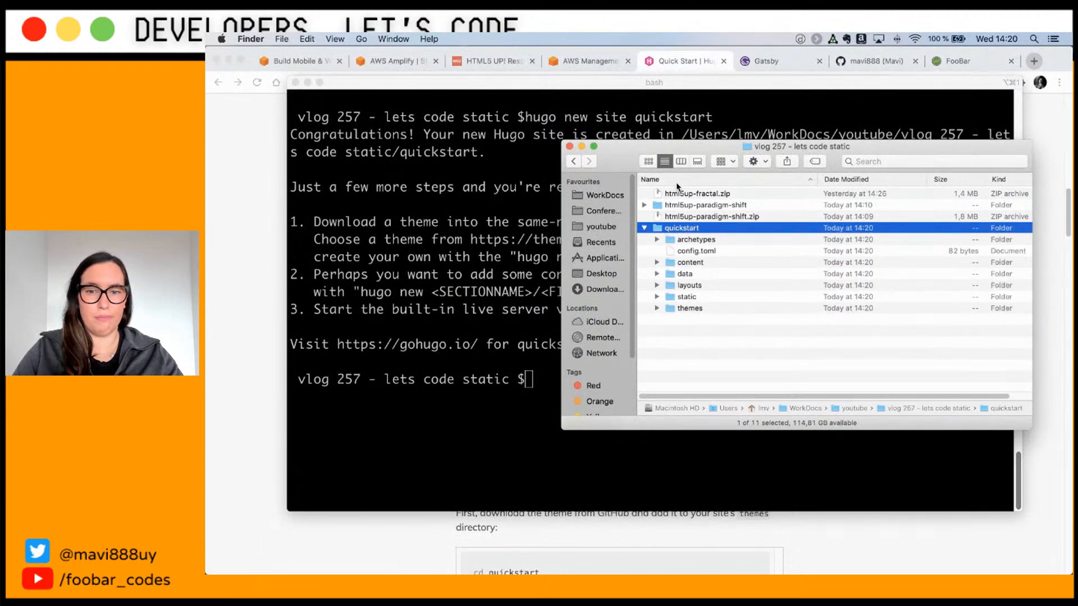
pyautogui.click(274, 302)
pyautogui.scroll(-5, 508, 355)
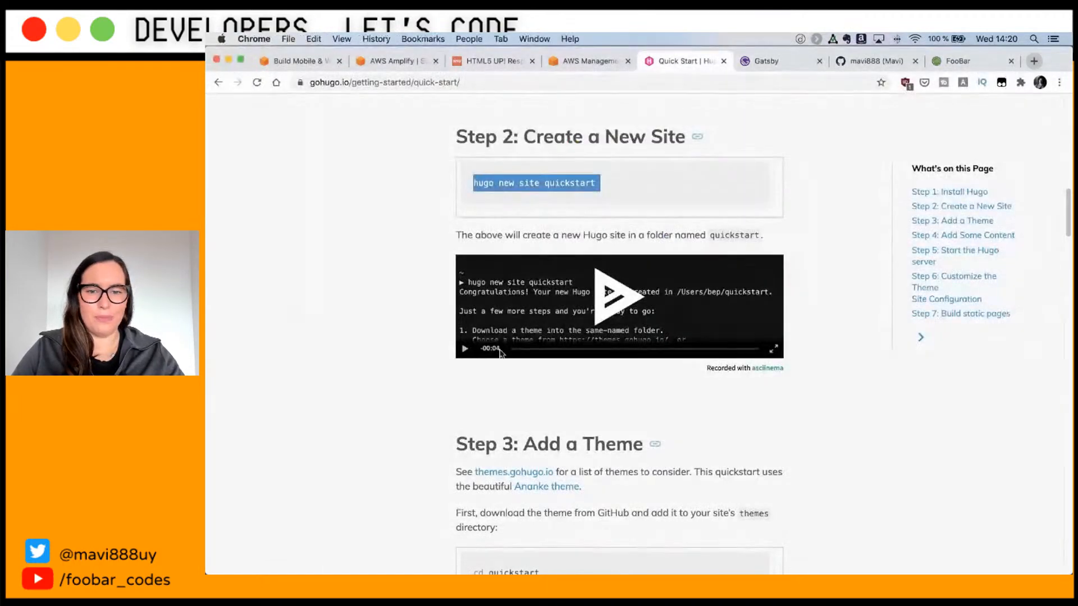
pyautogui.scroll(-2, 508, 354)
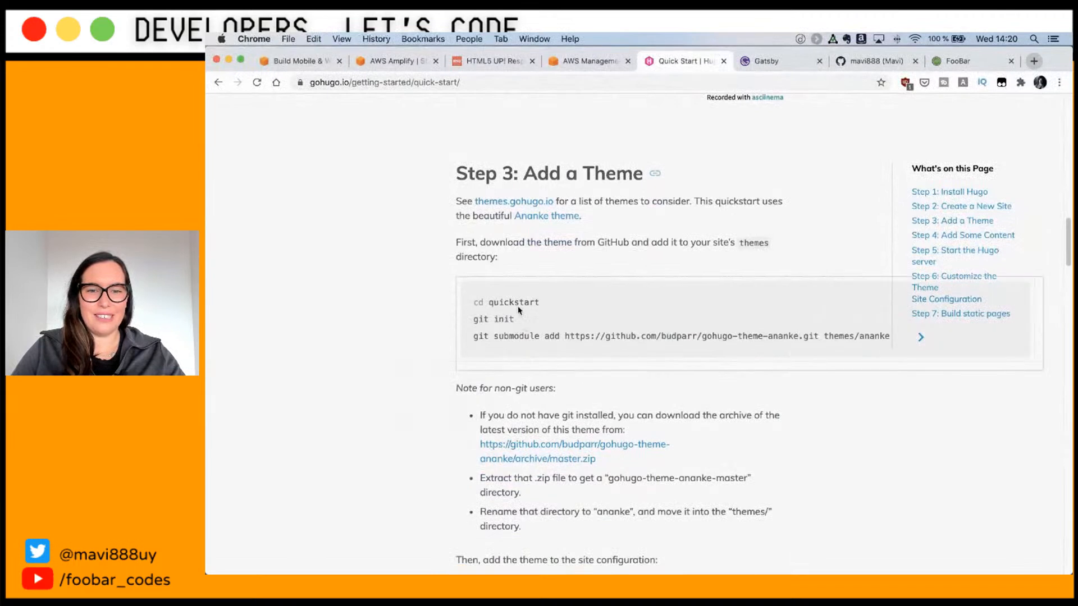
# Step: Copy the Step 3 cd, git init and git submodule add commands and run them in iTerm2
pyautogui.moveTo(473, 302); pyautogui.dragTo(814, 339)
pyautogui.click(786, 348)
pyautogui.moveTo(709, 360); pyautogui.dragTo(473, 306)
pyautogui.press('super+c')
pyautogui.press('super+Tab')
pyautogui.press('super+Tab')
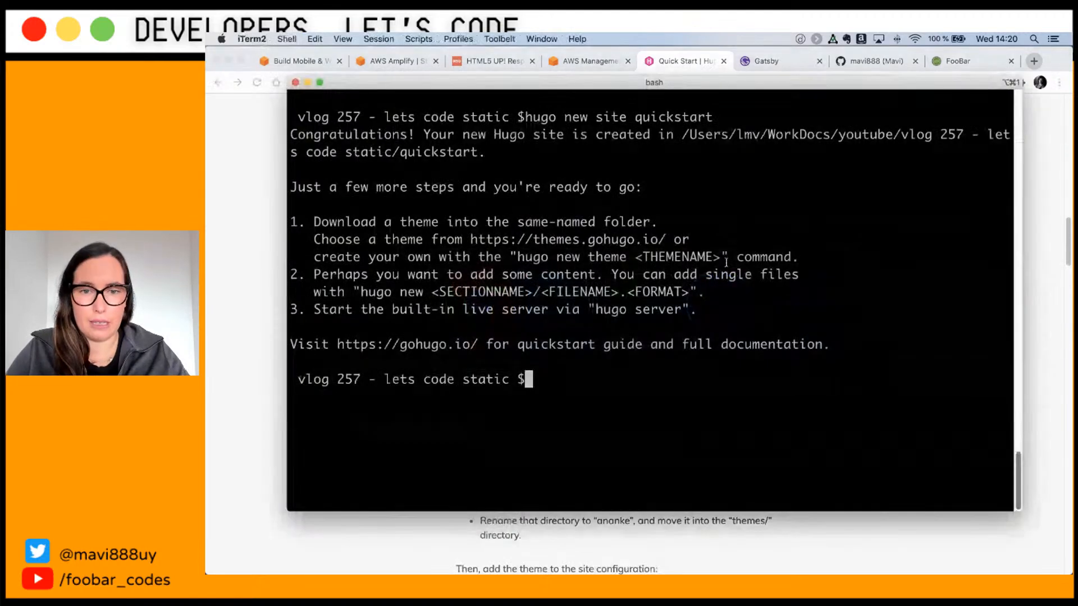
pyautogui.press('super+v')
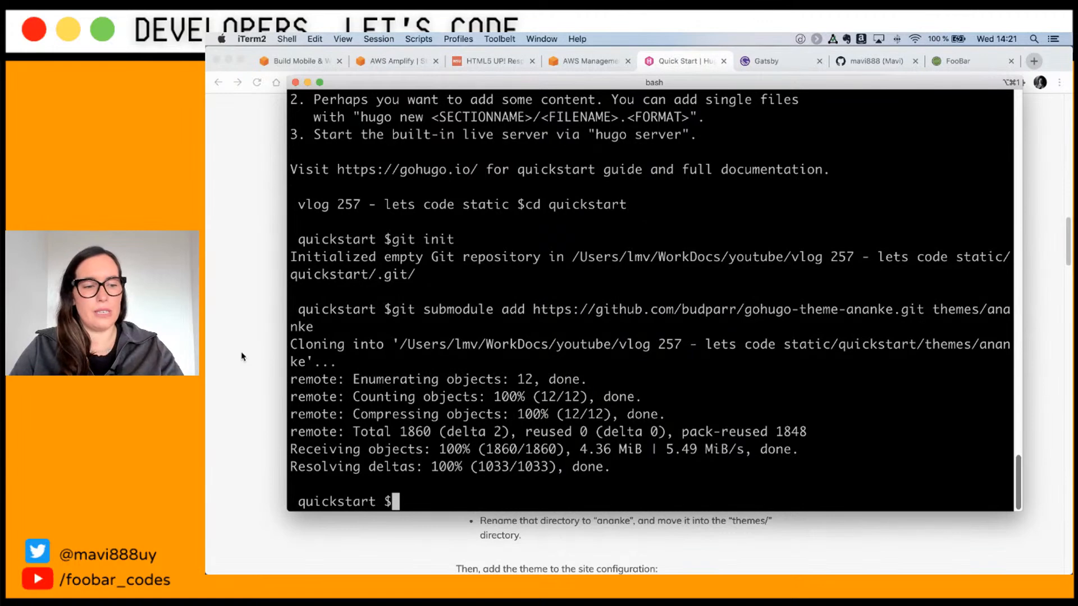
pyautogui.press('super+Tab')
pyautogui.scroll(-8, 248, 354)
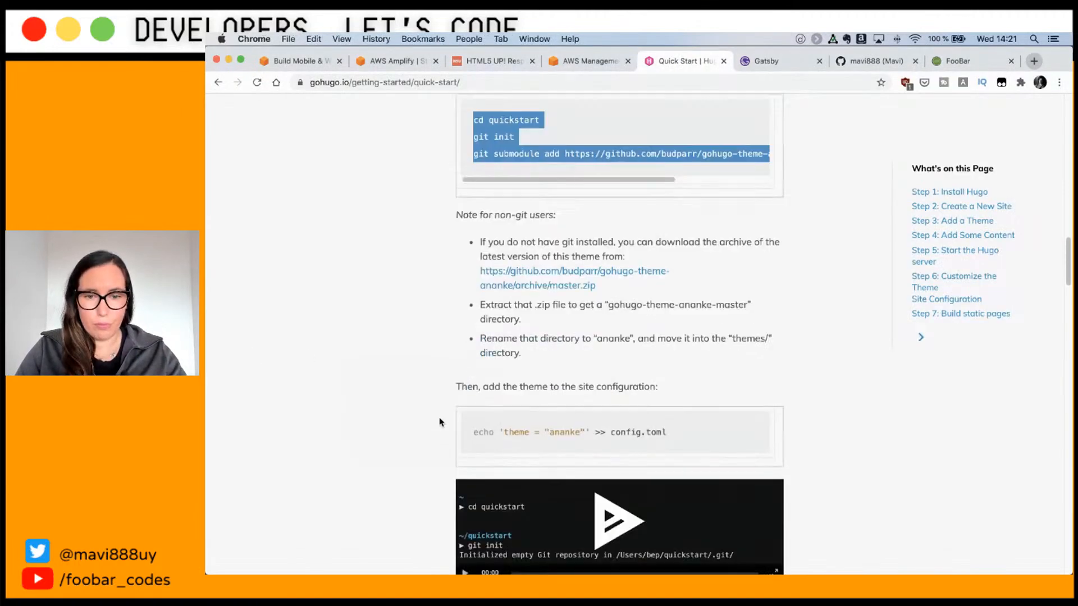
# Step: Run echo 'theme = "ananke"' >> config.toml in iTerm2 to set the Ananke theme
pyautogui.moveTo(669, 382); pyautogui.dragTo(494, 372)
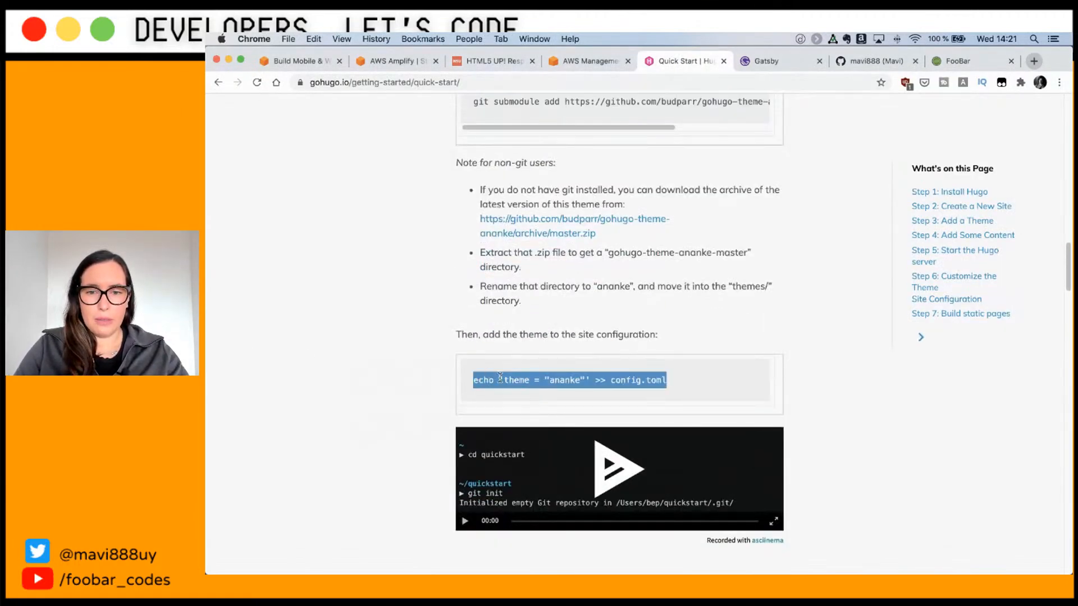
pyautogui.press('super+c')
pyautogui.press('super+Tab')
pyautogui.press('super+v')
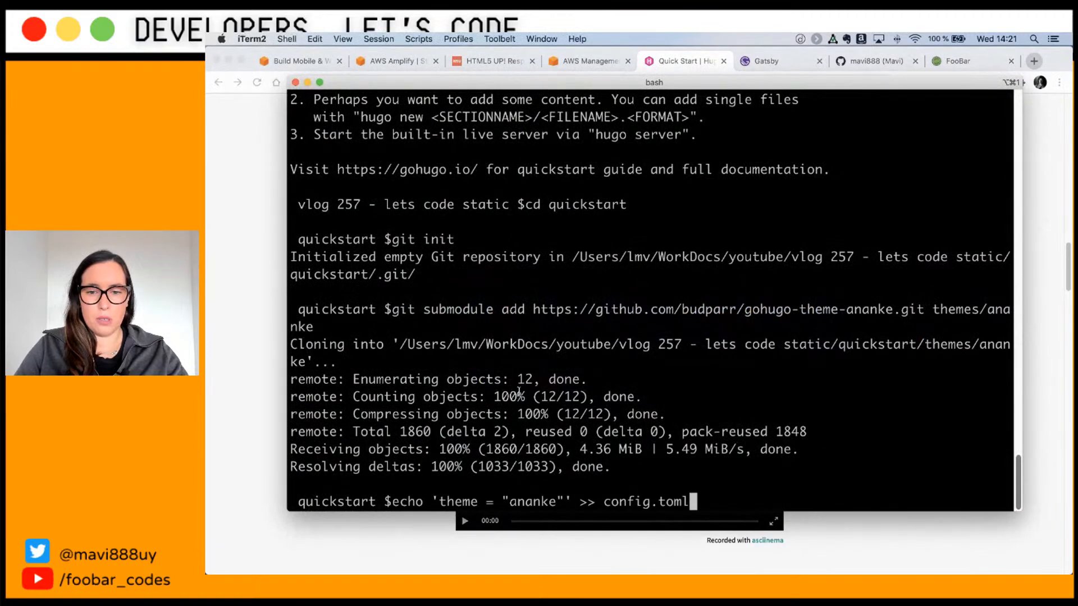
pyautogui.press('Return')
# Step: Create the first post by running 'hugo new posts/my-first-post.md' in the terminal
pyautogui.click(324, 540)
pyautogui.scroll(-10, 458, 468)
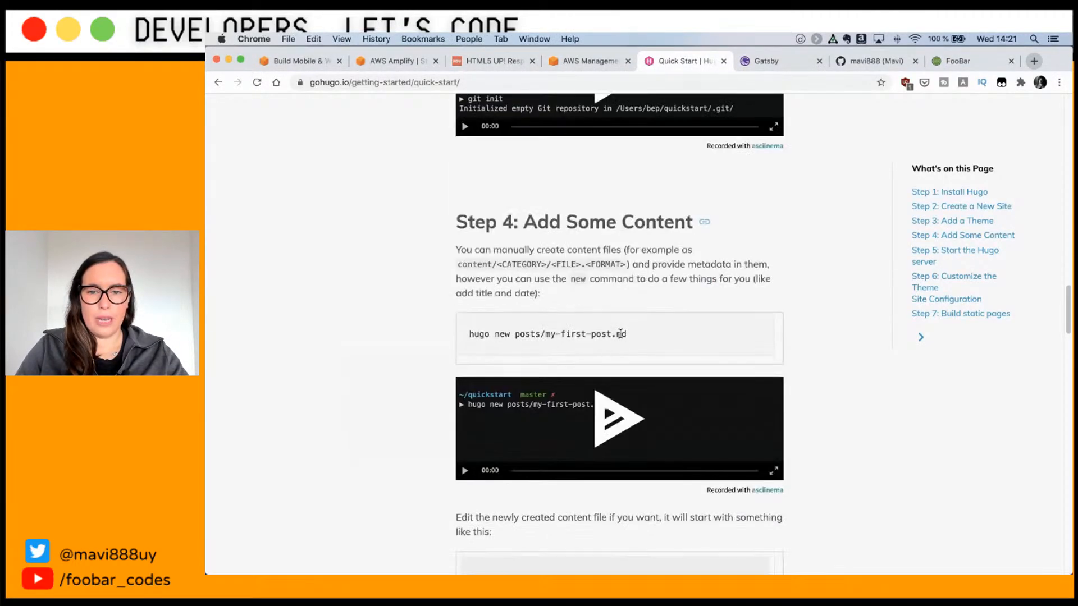
pyautogui.moveTo(630, 336); pyautogui.dragTo(468, 334)
pyautogui.press('super+c')
pyautogui.press('super+Tab')
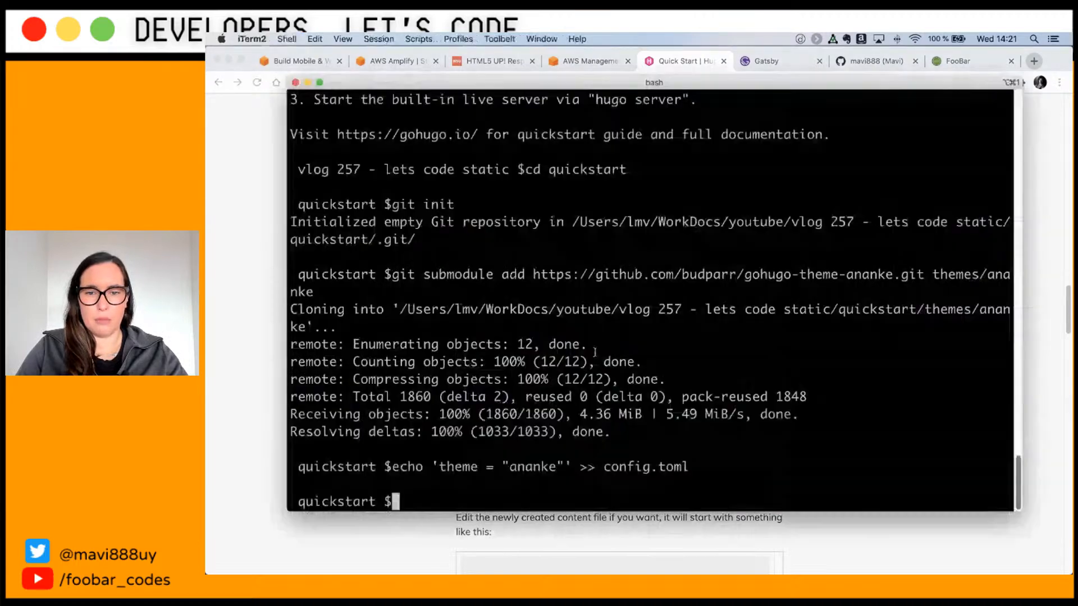
pyautogui.press('super+v')
pyautogui.press('Return')
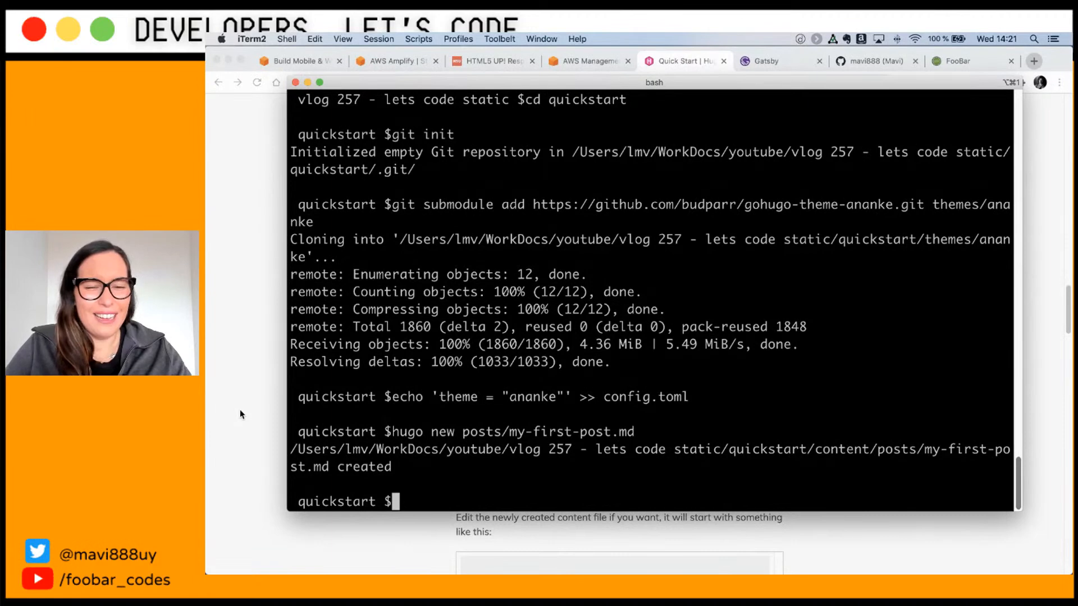
# Step: Open the quickstart project in VS Code with 'code .'
pyautogui.press('super+Tab')
pyautogui.scroll(-5, 505, 427)
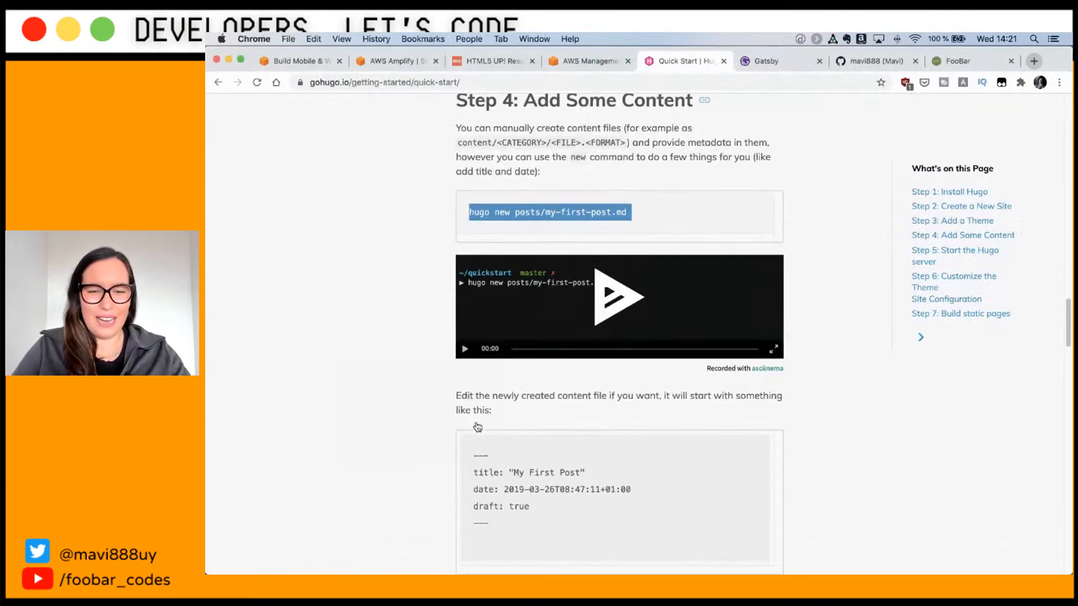
pyautogui.press('super+Tab')
pyautogui.write('cdo')
pyautogui.press('BackSpace')
pyautogui.press('BackSpace')
pyautogui.write('ode.')
pyautogui.press('Return')
pyautogui.write('code .')
pyautogui.press('Return')
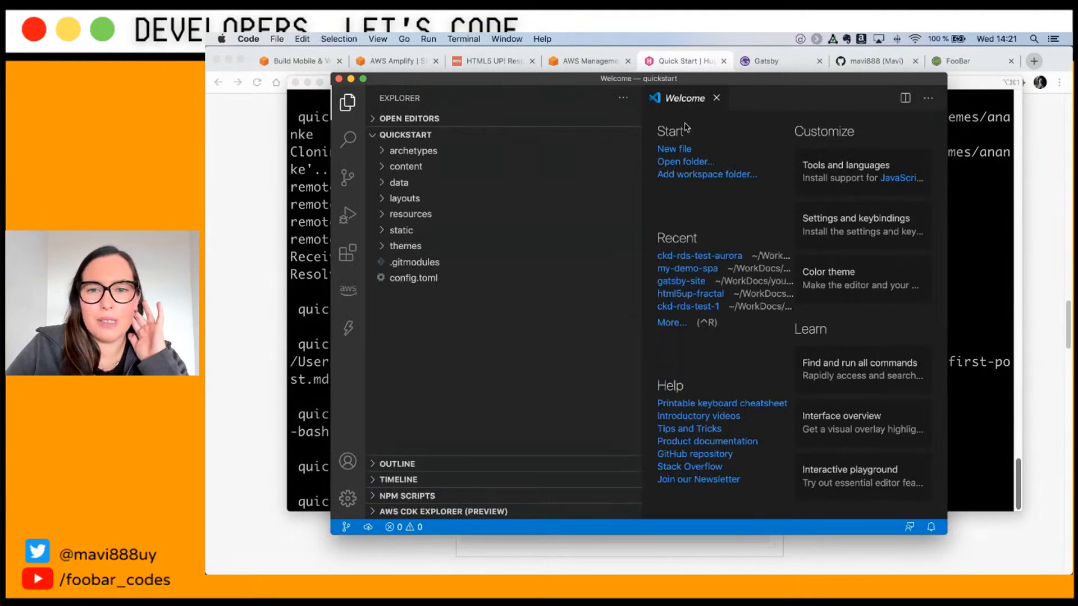
# Step: Change draft from true to false in content/posts/my-first-post.md and save it
pyautogui.click(716, 98)
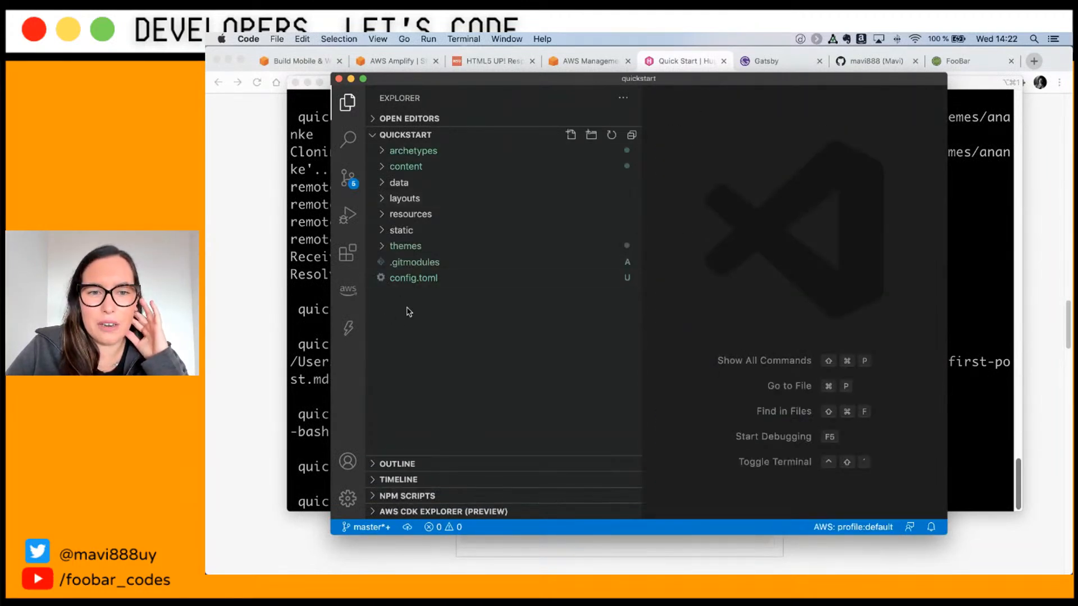
pyautogui.click(384, 167)
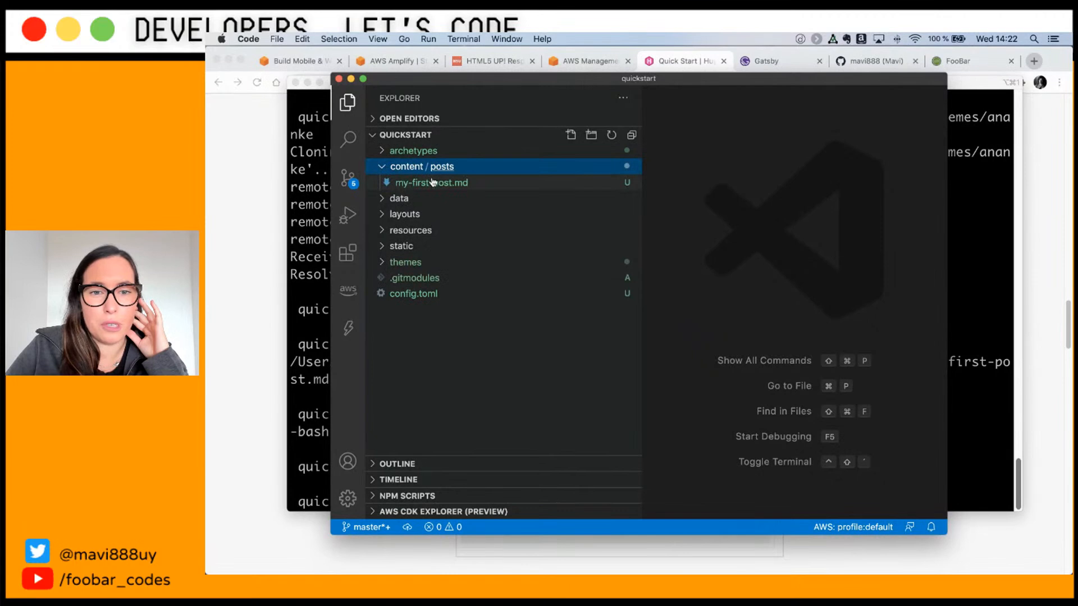
pyautogui.click(432, 183)
pyautogui.doubleClick(736, 172)
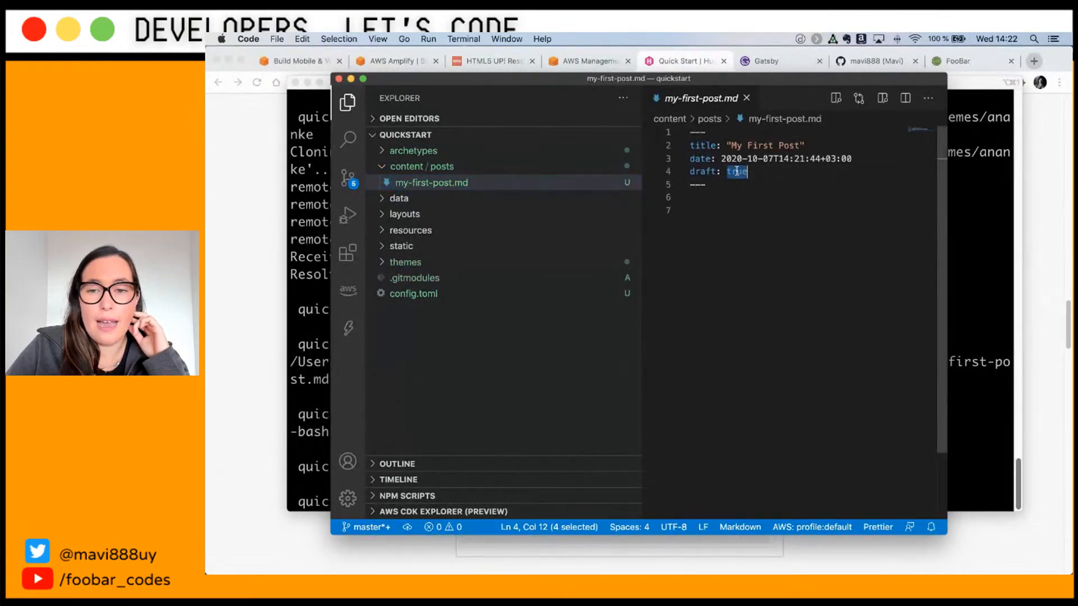
pyautogui.write('false')
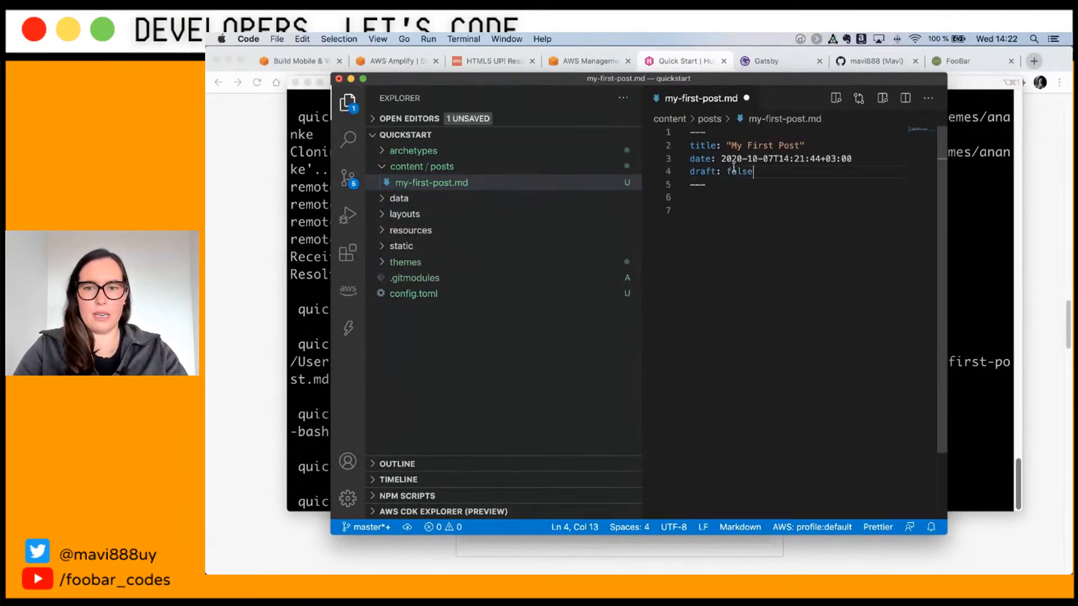
pyautogui.press('super+s')
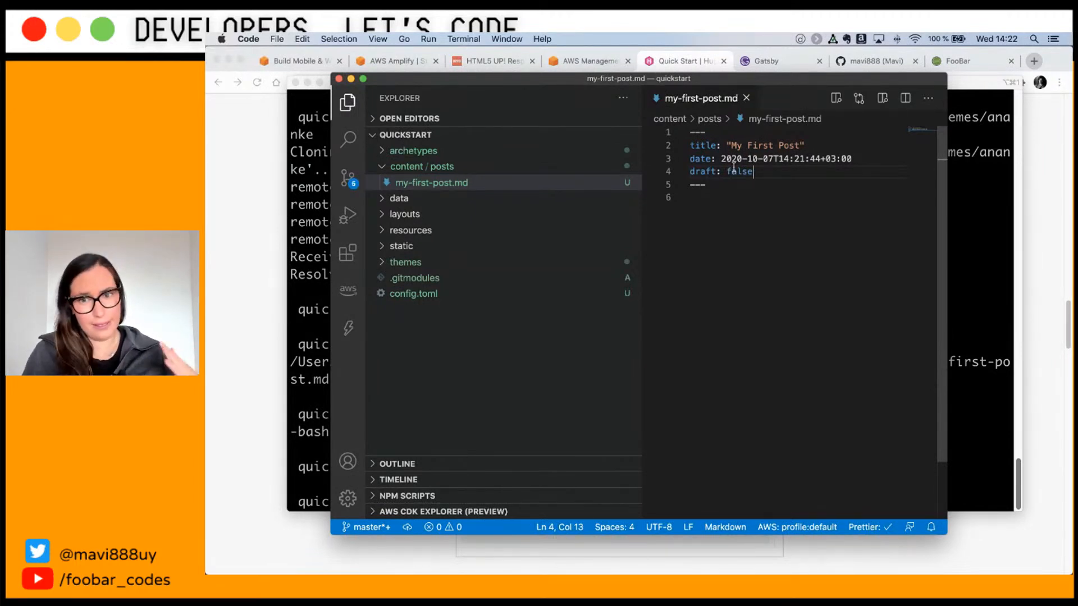
pyautogui.moveTo(775, 171); pyautogui.dragTo(694, 171)
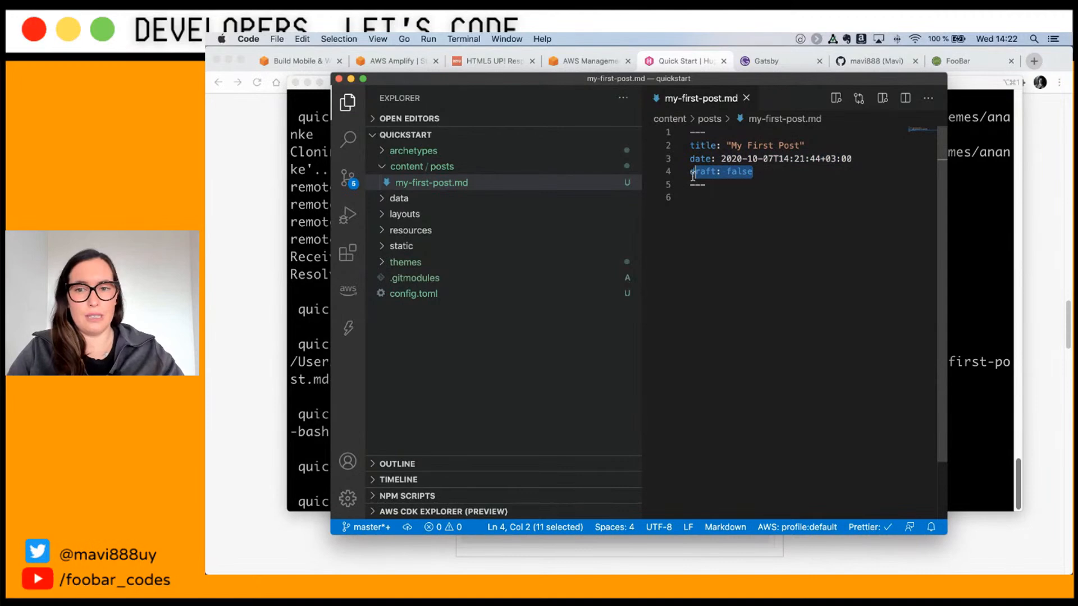
# Step: Bring up the Hugo quick-start guide in Chrome and scroll to Step 5
pyautogui.click(265, 284)
pyautogui.scroll(-6, 504, 342)
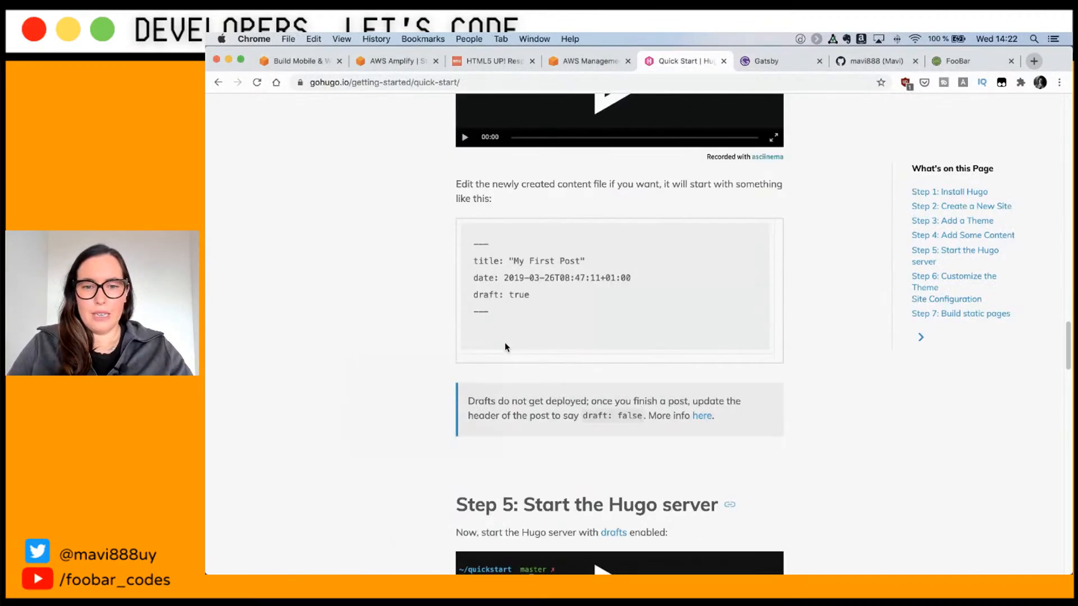
pyautogui.scroll(-5, 505, 346)
# Step: Run hugo in iTerm2 to build the site, generating 10 pages in 52 ms
pyautogui.press('super+Tab')
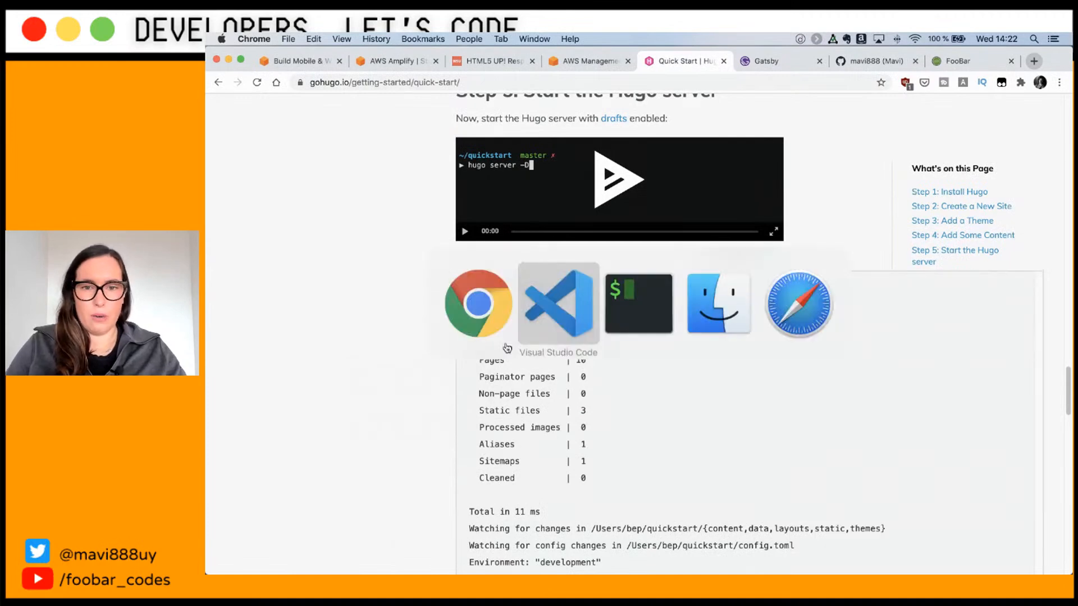
pyautogui.press('super+Tab')
pyautogui.press('Tab')
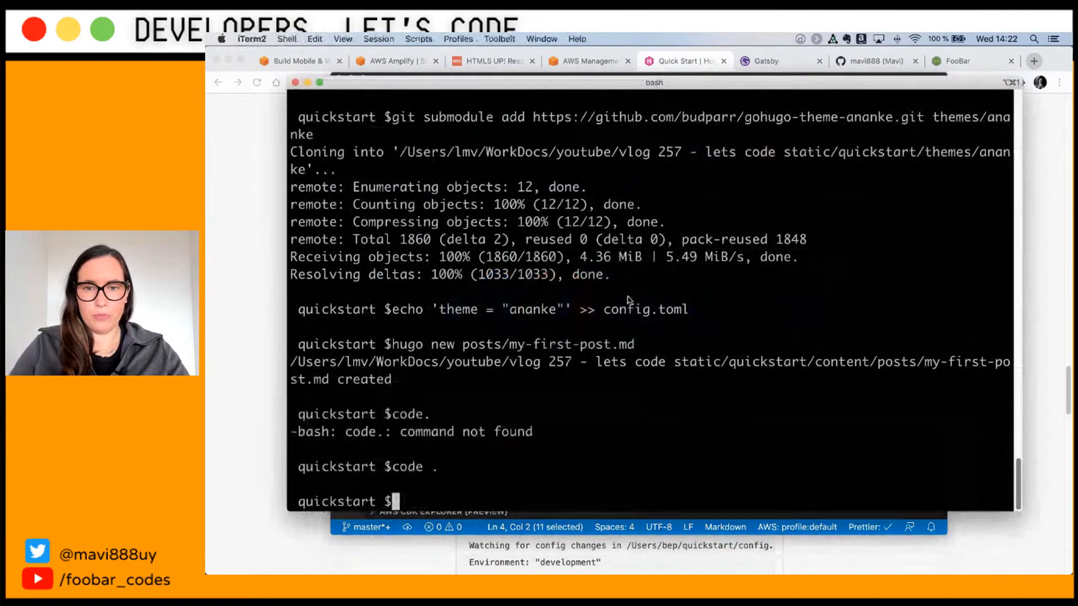
pyautogui.write('i')
pyautogui.press('BackSpace')
pyautogui.write('hugo')
pyautogui.press('Return')
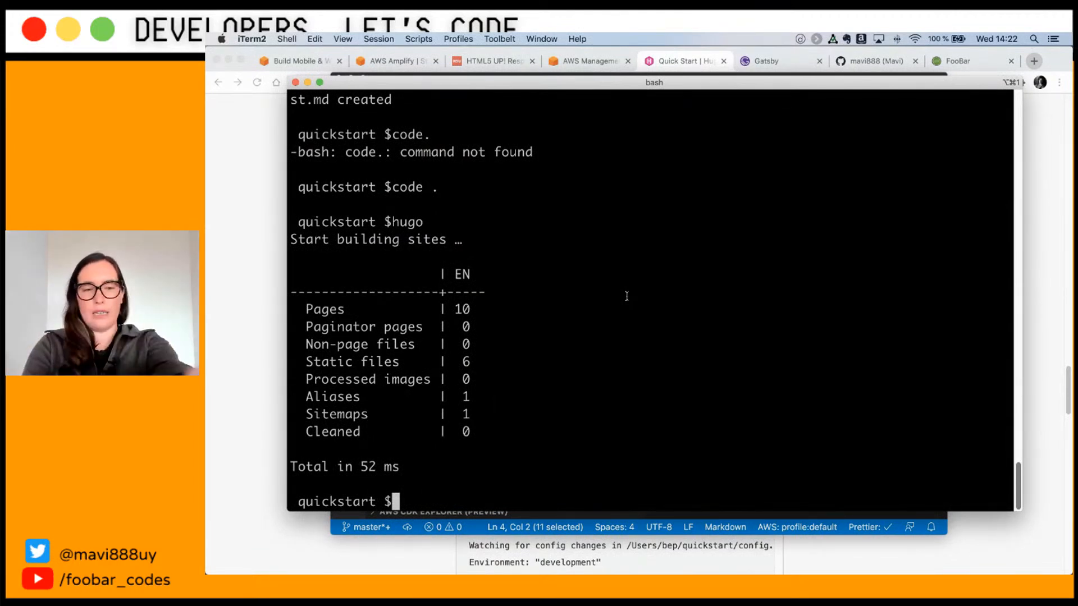
pyautogui.press('super+Tab')
pyautogui.press('super+Tab')
pyautogui.press('super+Tab')
# Step: Expand quickstart's public folder in Finder to view index.html, 404.html, sitemap.xml and subfolders
pyautogui.click(687, 298)
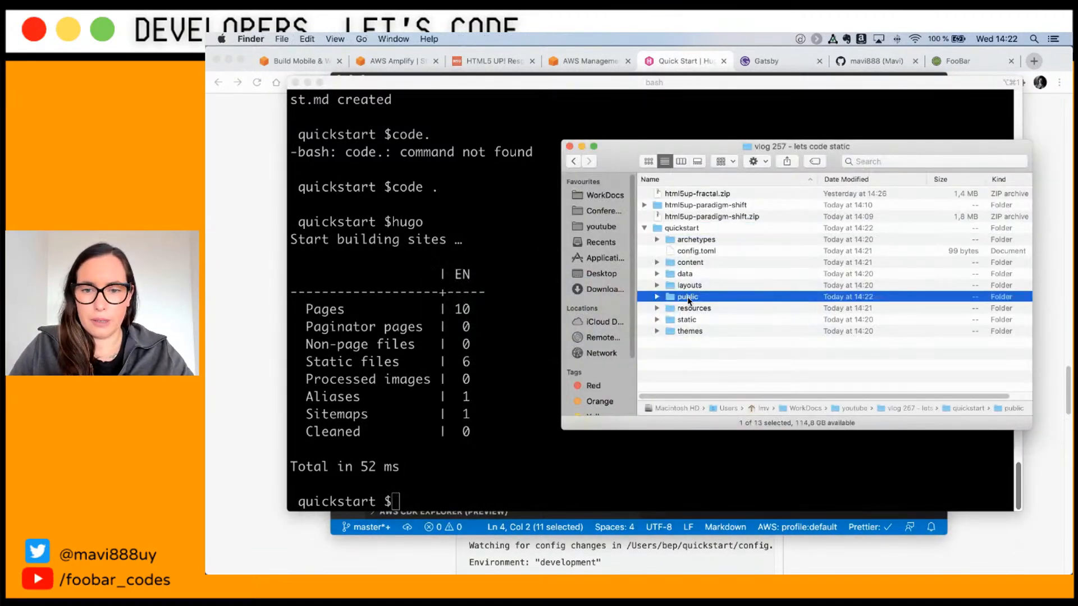
pyautogui.click(658, 298)
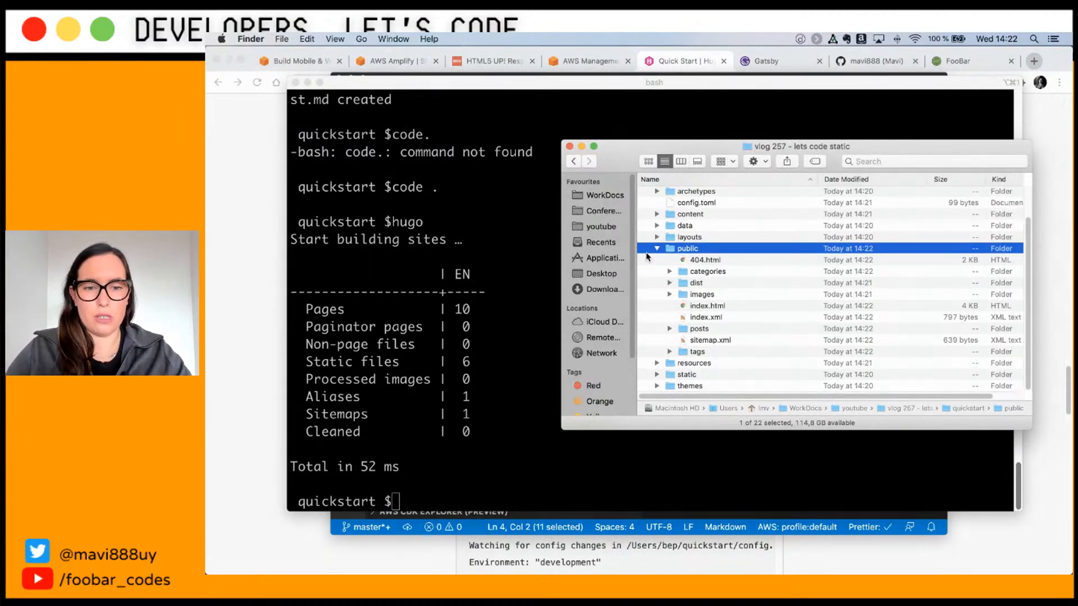
pyautogui.press('super+Tab')
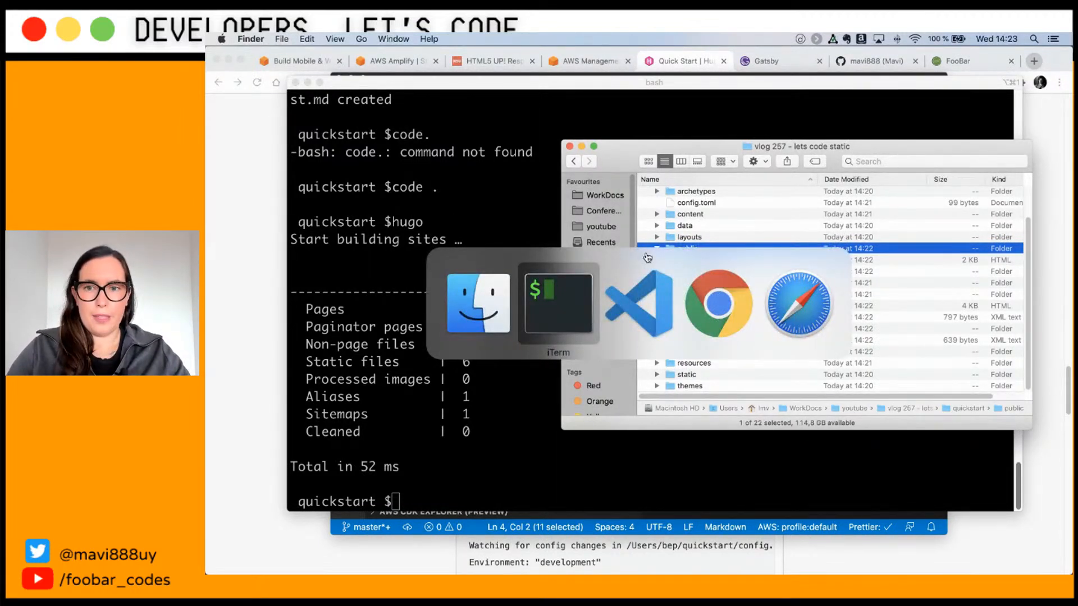
# Step: Open VS Code's integrated terminal and run git remote and git init in quickstart
pyautogui.press('super+Tab')
pyautogui.press('super+Tab')
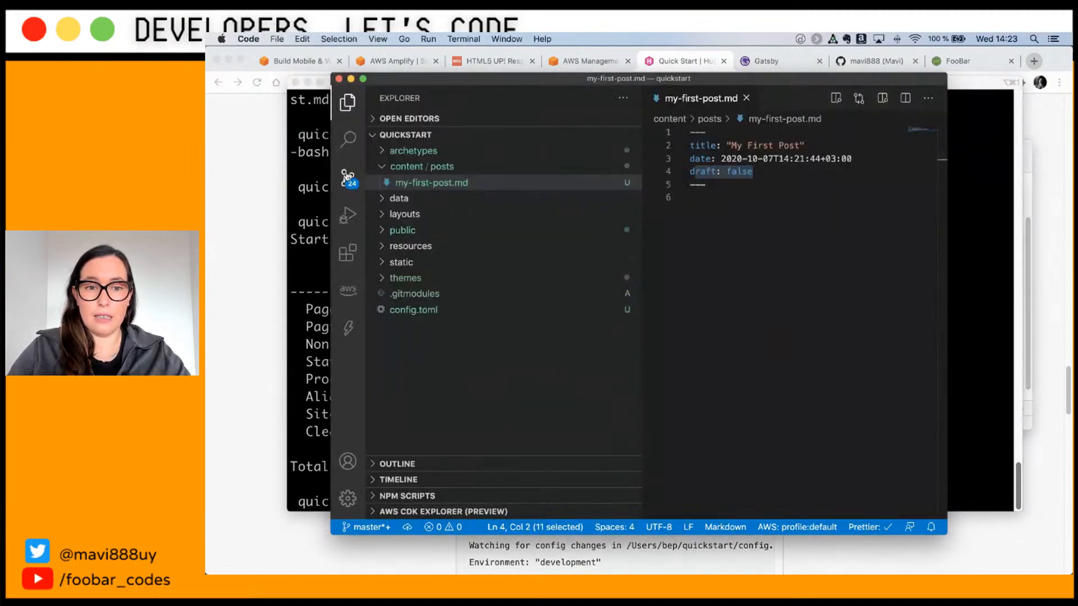
pyautogui.click(347, 177)
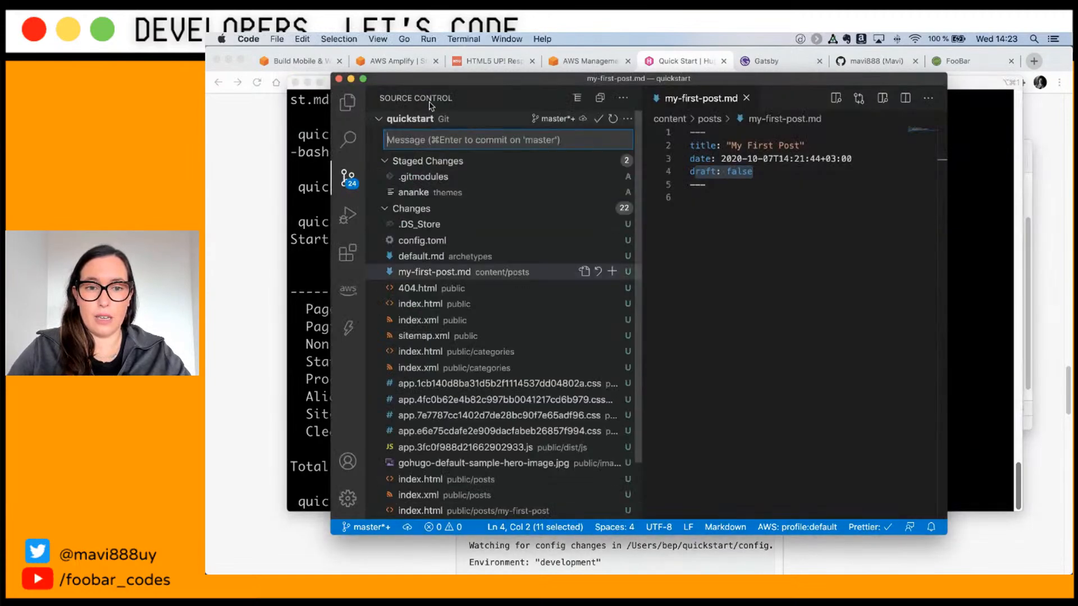
pyautogui.moveTo(450, 81); pyautogui.dragTo(371, 56)
pyautogui.click(429, 39)
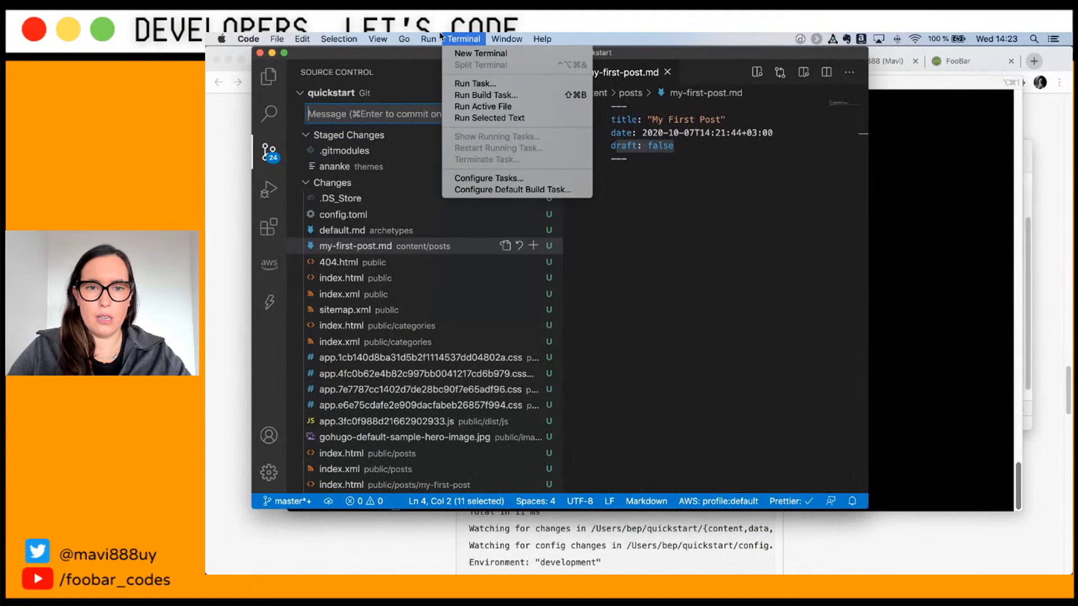
pyautogui.moveTo(378, 39)
pyautogui.click(405, 197)
pyautogui.write('git ')
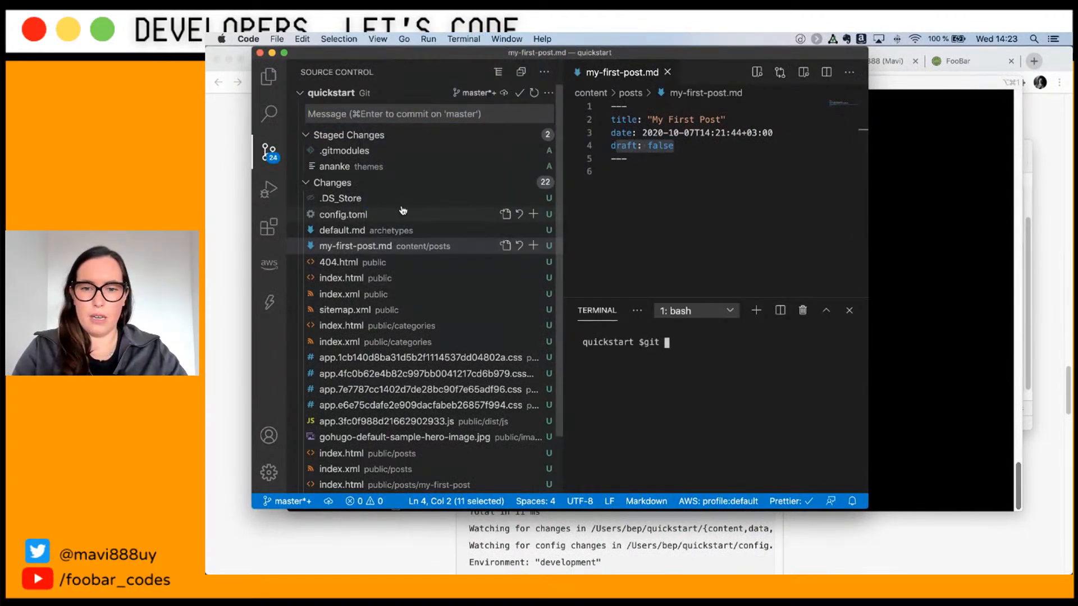
pyautogui.write('remote')
pyautogui.press('Return')
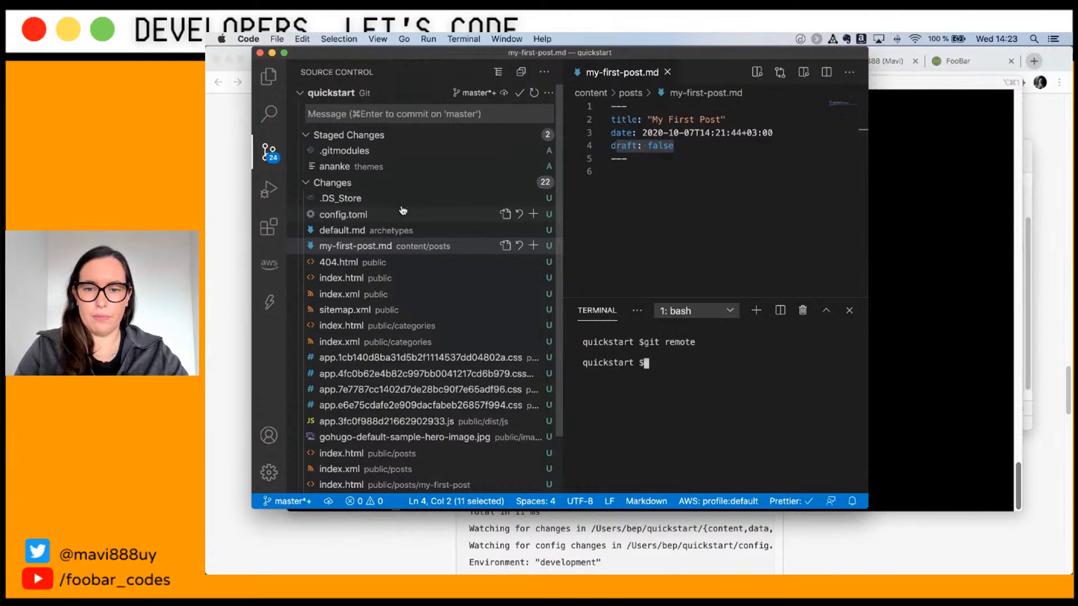
pyautogui.write('git init')
pyautogui.press('Return')
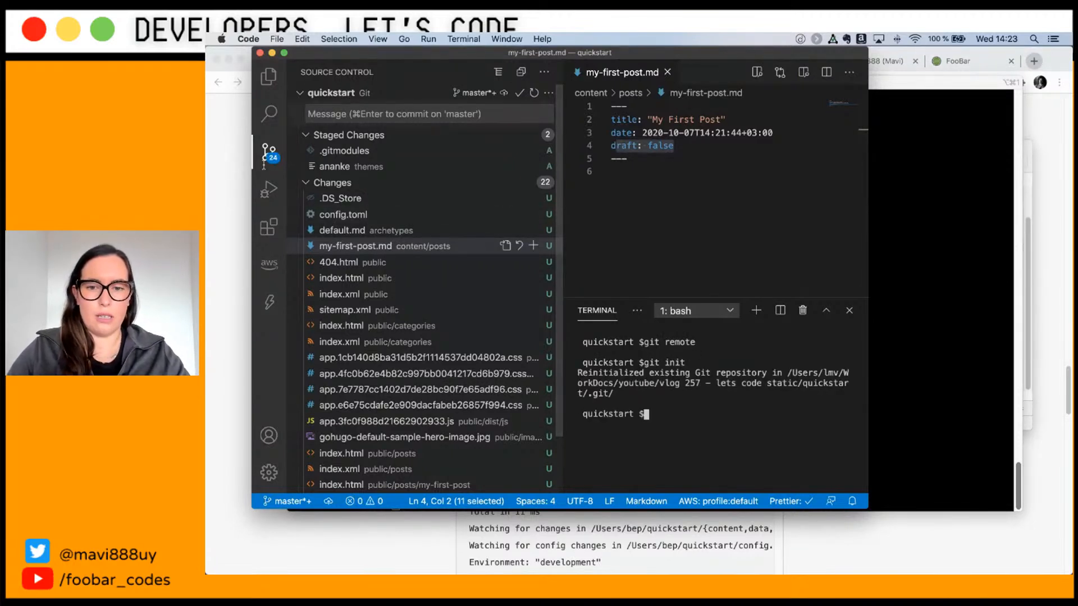
# Step: Stage all changes in Source Control and commit them as 'initial commit'
pyautogui.click(267, 149)
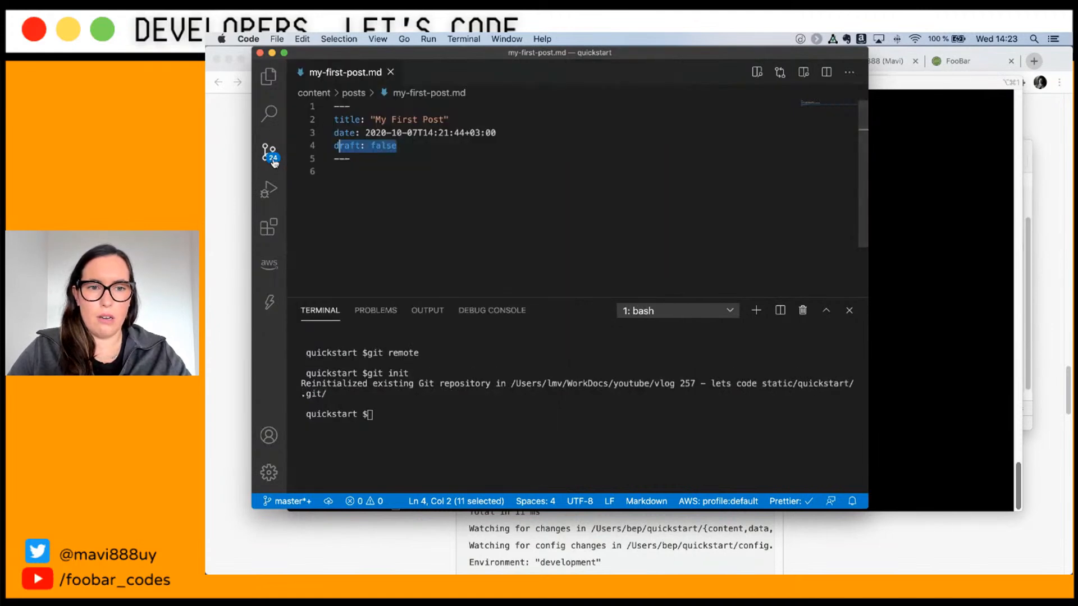
pyautogui.click(267, 150)
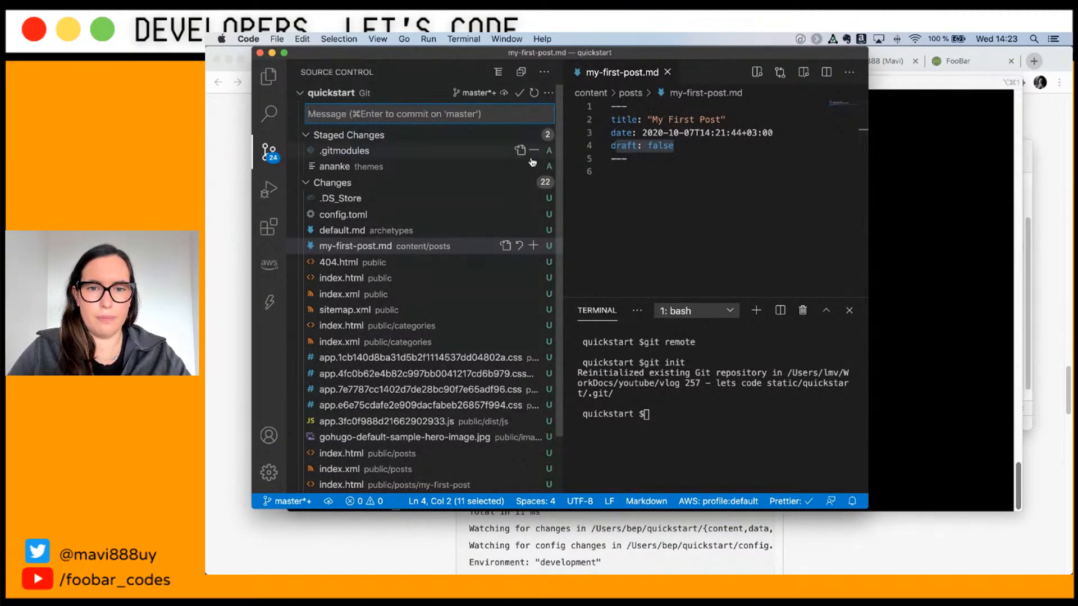
pyautogui.click(524, 183)
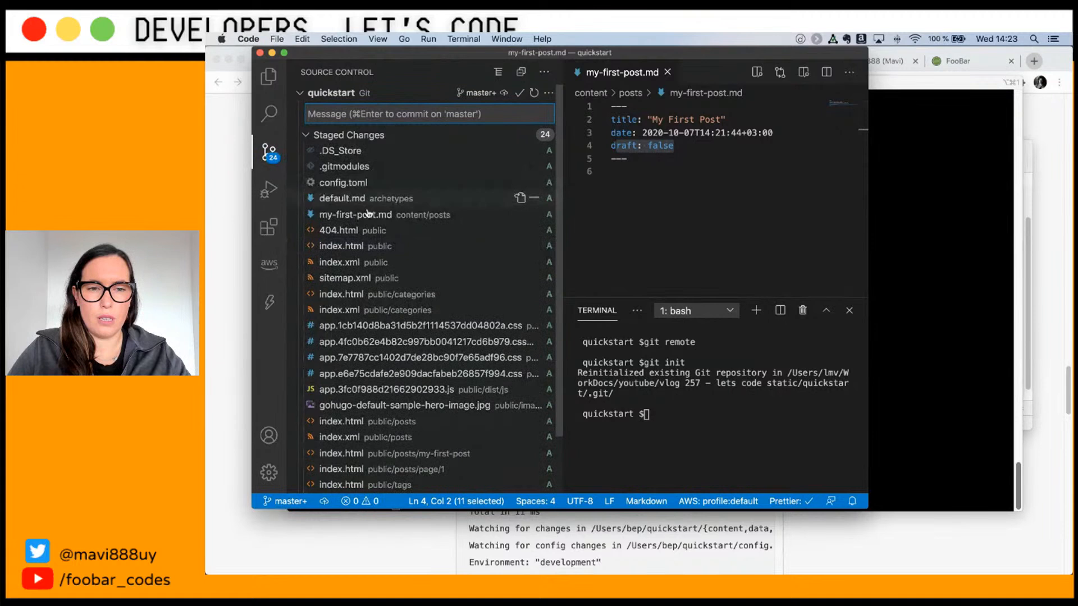
pyautogui.click(307, 136)
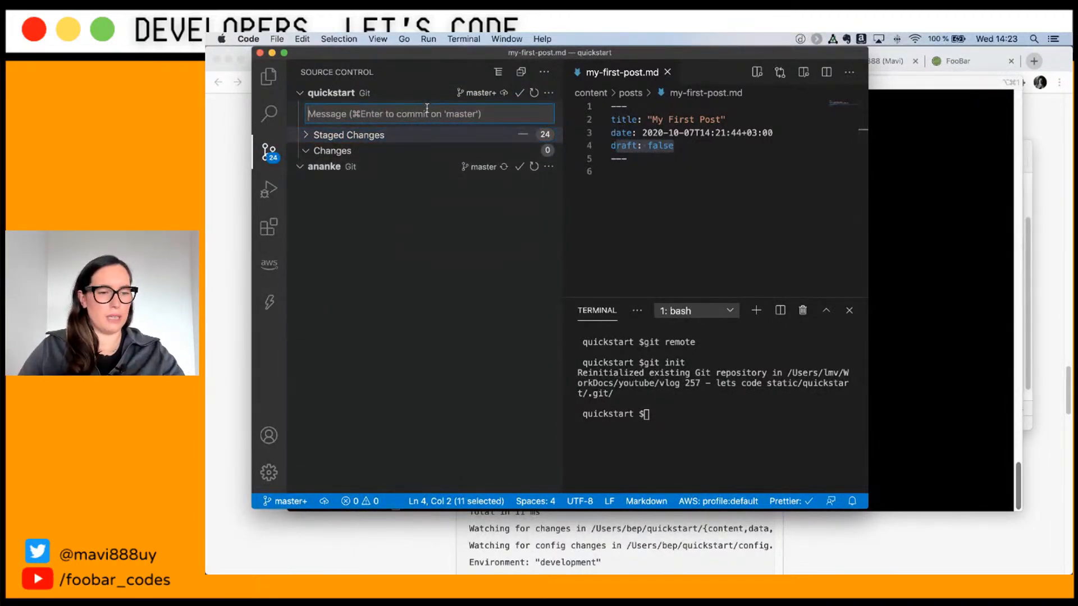
pyautogui.write('initial commit')
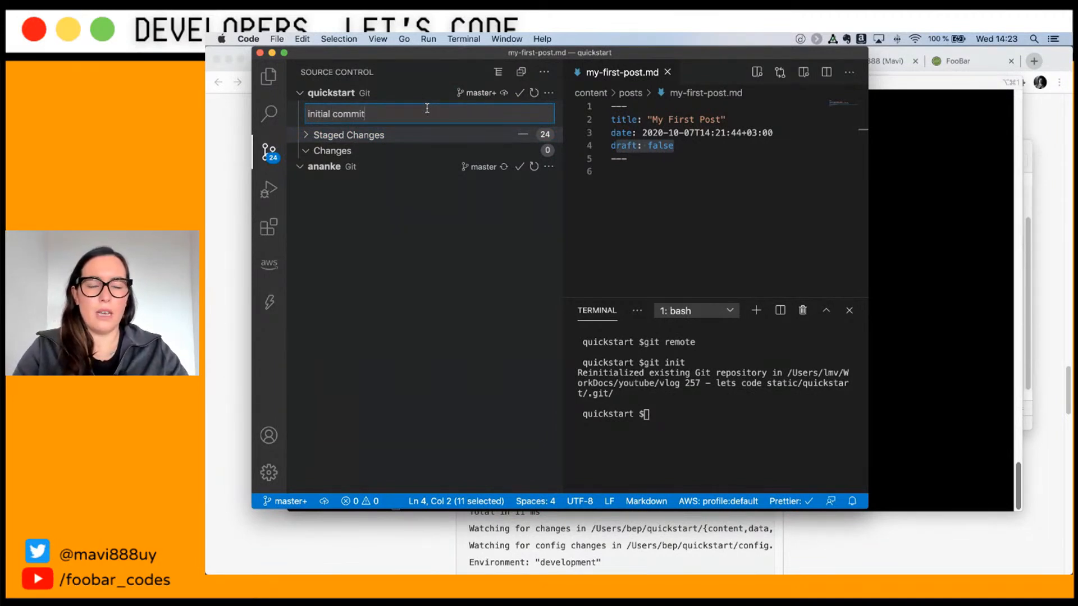
pyautogui.click(519, 93)
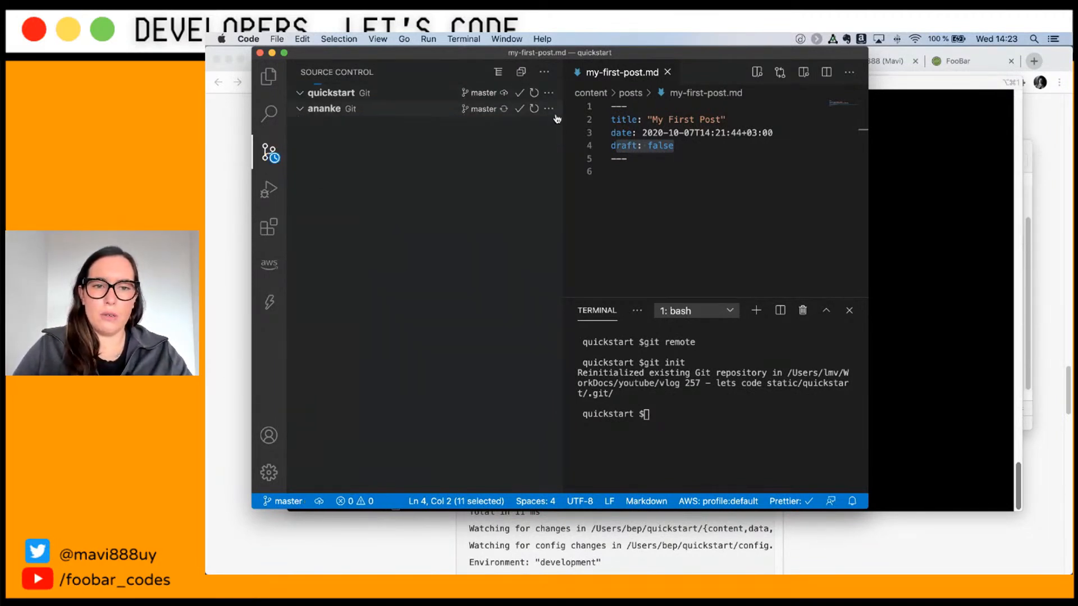
# Step: Create a new private GitHub repository named hugo-test
pyautogui.click(1056, 129)
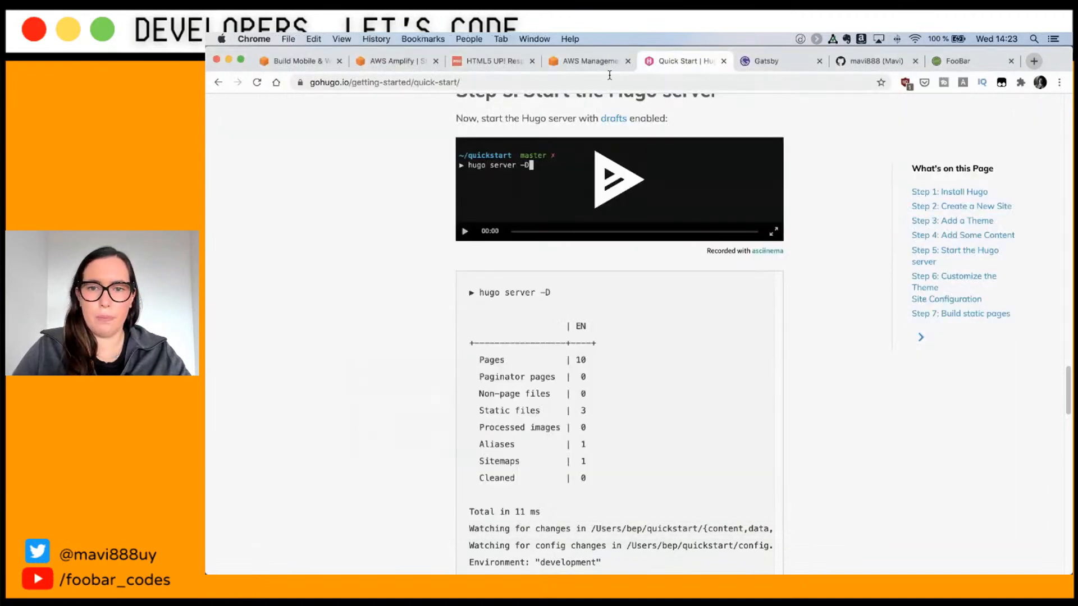
pyautogui.click(878, 58)
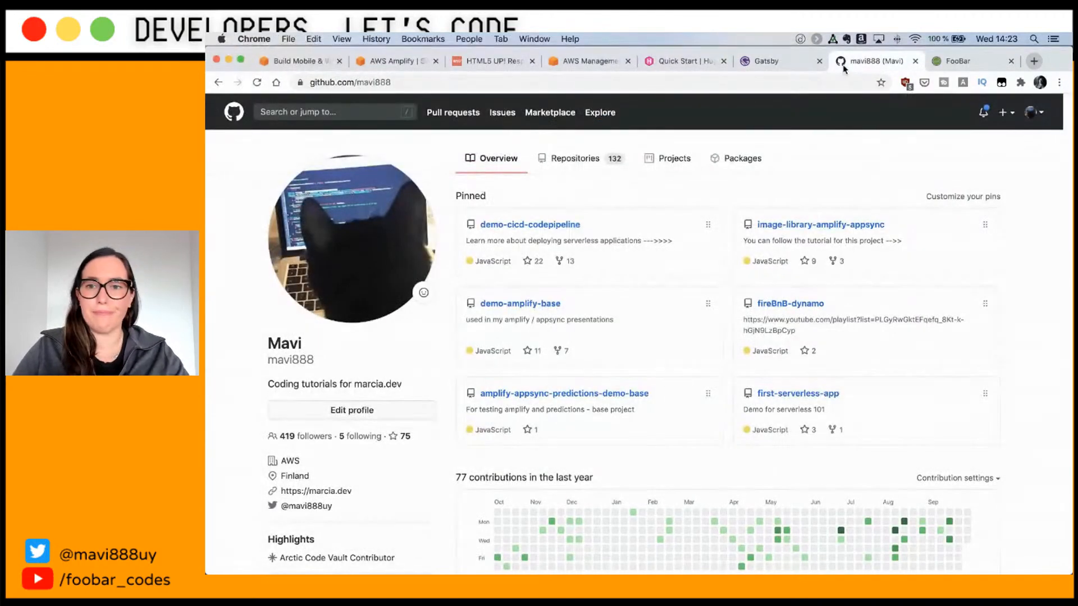
pyautogui.click(1005, 113)
pyautogui.click(965, 136)
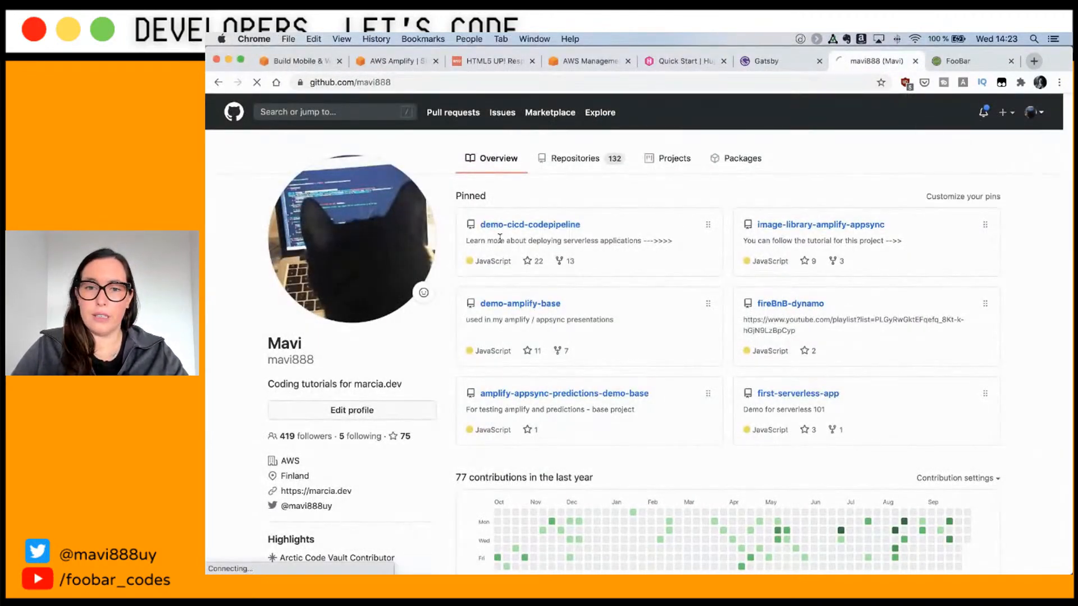
pyautogui.click(555, 327)
pyautogui.write('hugo-test')
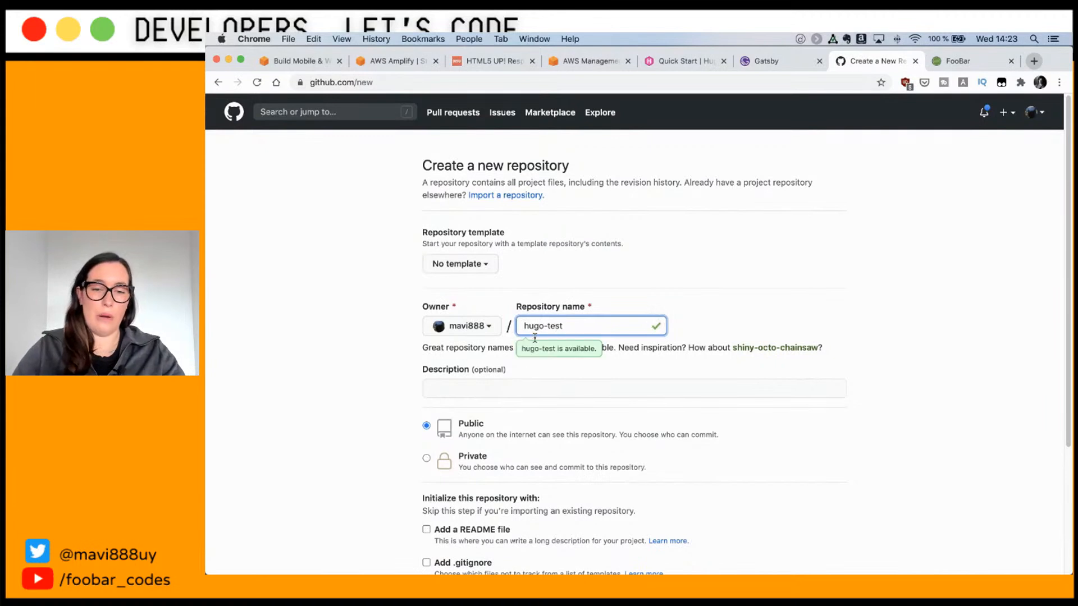
pyautogui.click(427, 459)
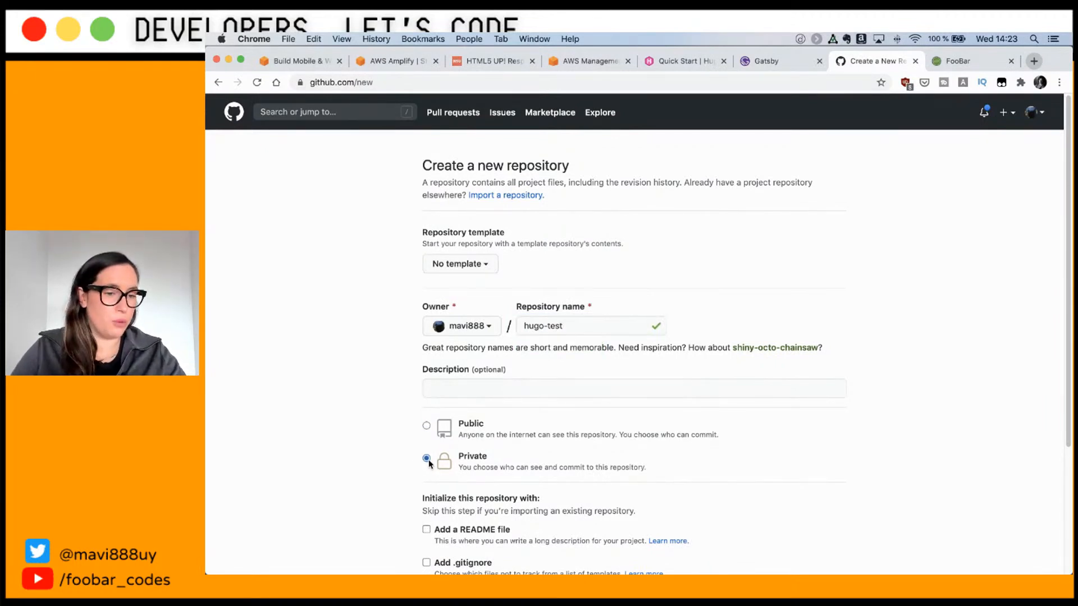
pyautogui.scroll(-2, 435, 463)
pyautogui.scroll(-3, 442, 462)
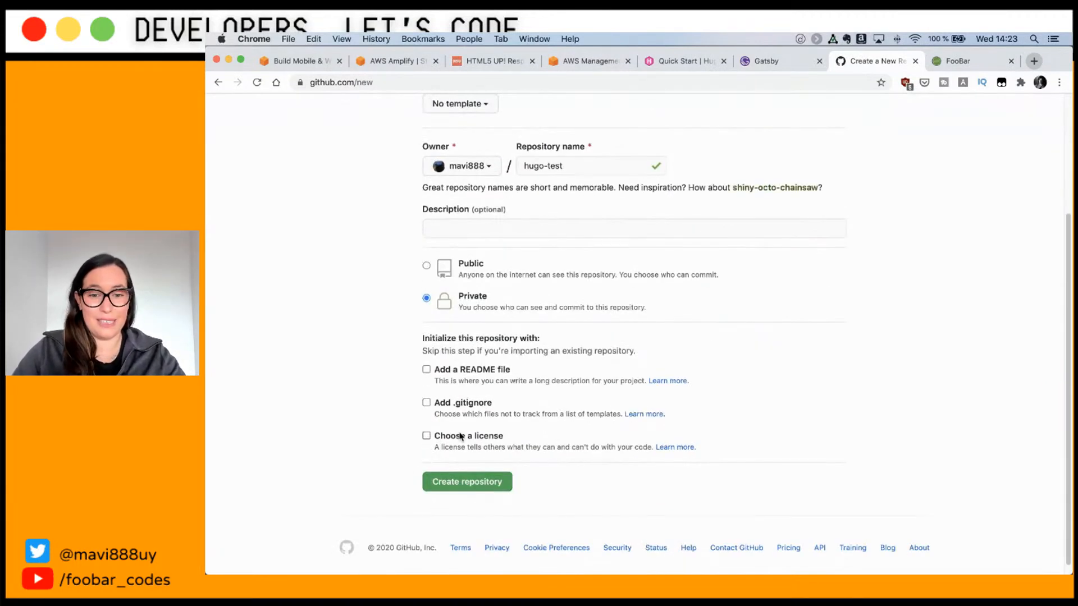
pyautogui.click(451, 482)
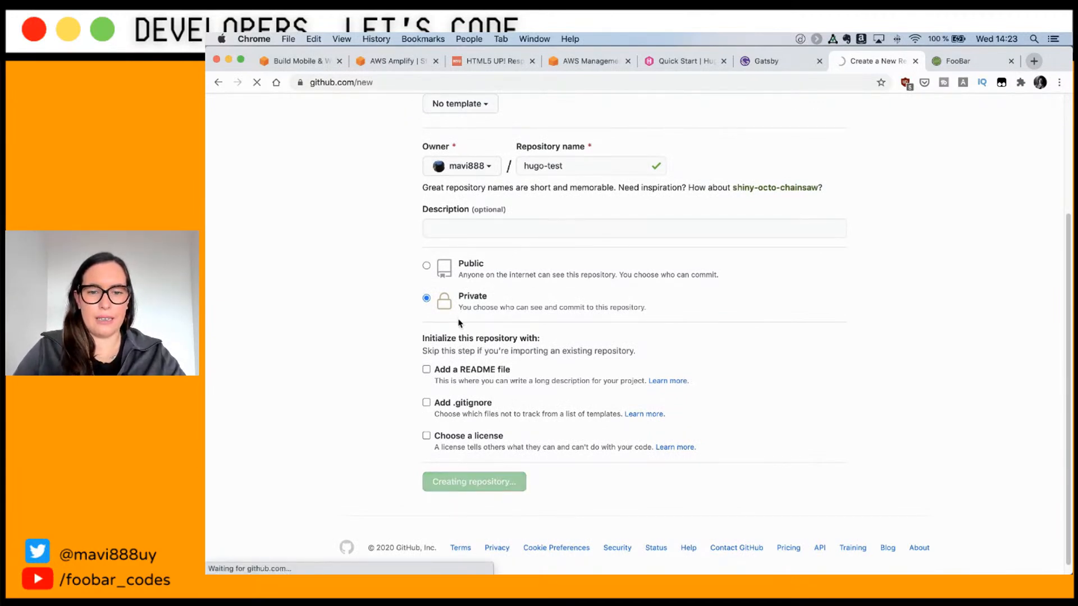
# Step: Copy the commands for pushing an existing repository from the quick setup page
pyautogui.scroll(-1, 465, 391)
pyautogui.scroll(-3, 465, 391)
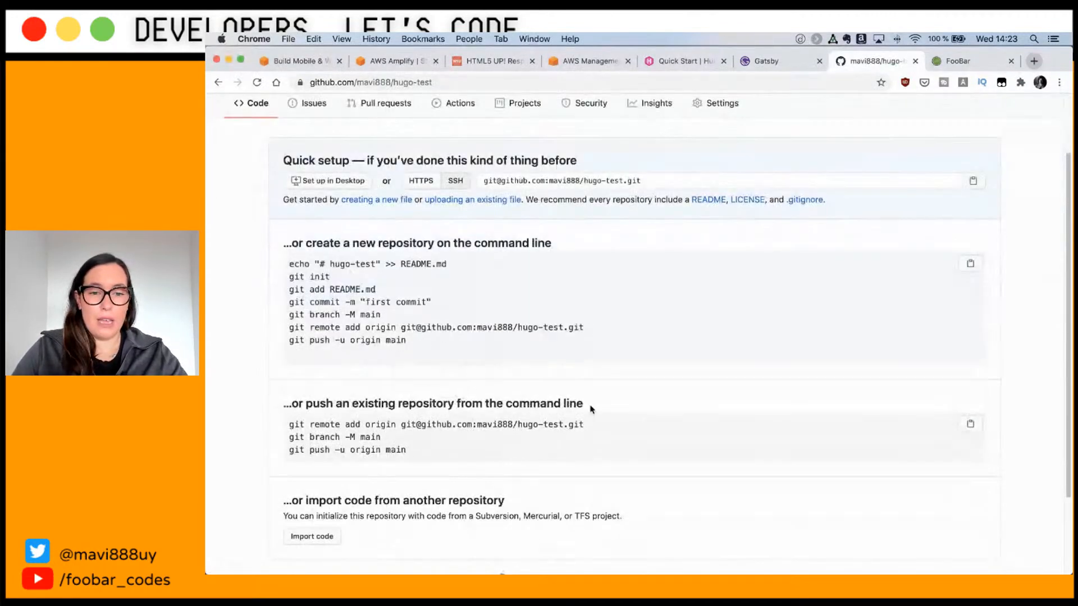
pyautogui.click(971, 425)
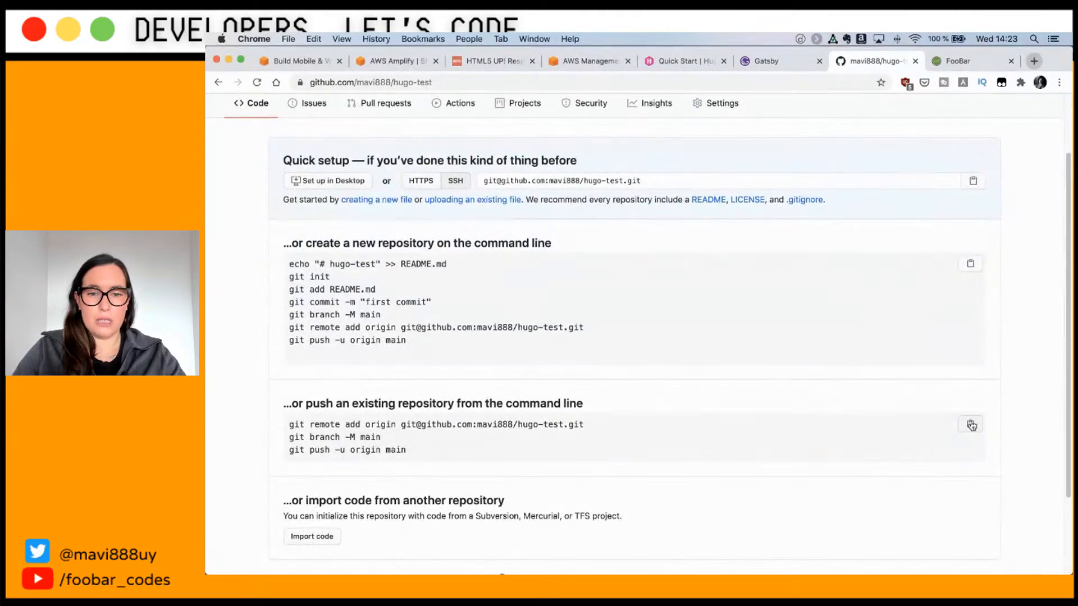
pyautogui.press('super+Tab')
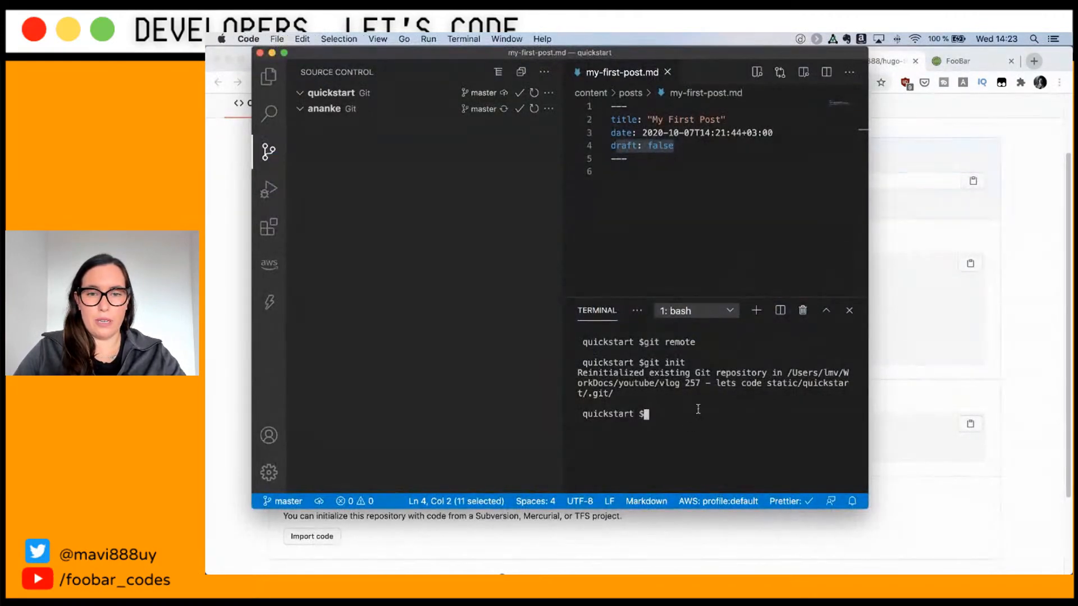
# Step: Paste and run the git remote add, branch -M main and push -u origin main commands
pyautogui.press('super+v')
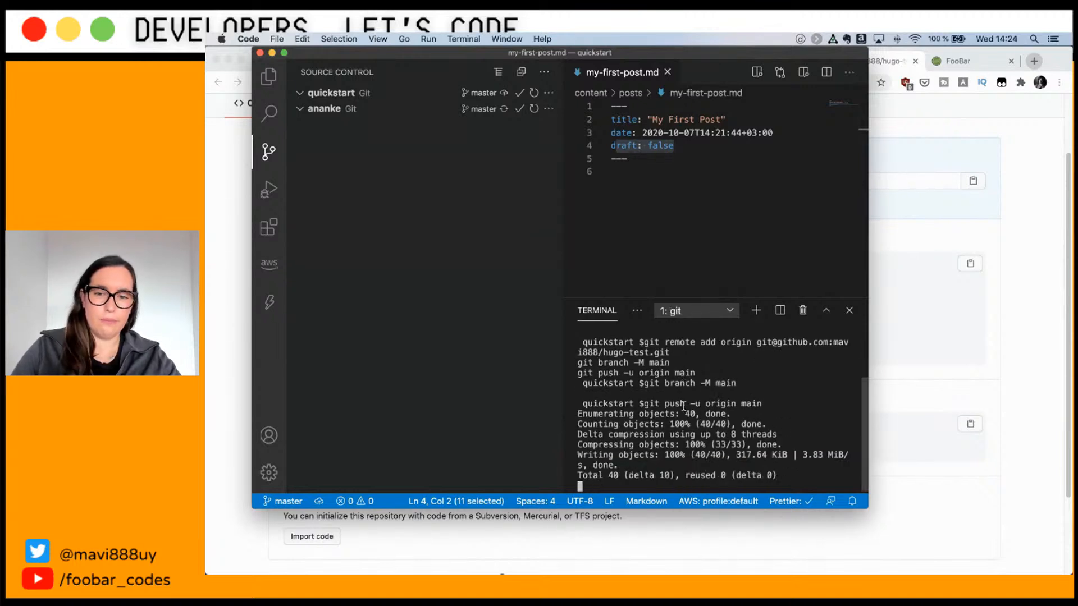
# Step: Reload the hugo-test GitHub repository page in Chrome to show the pushed files
pyautogui.click(915, 389)
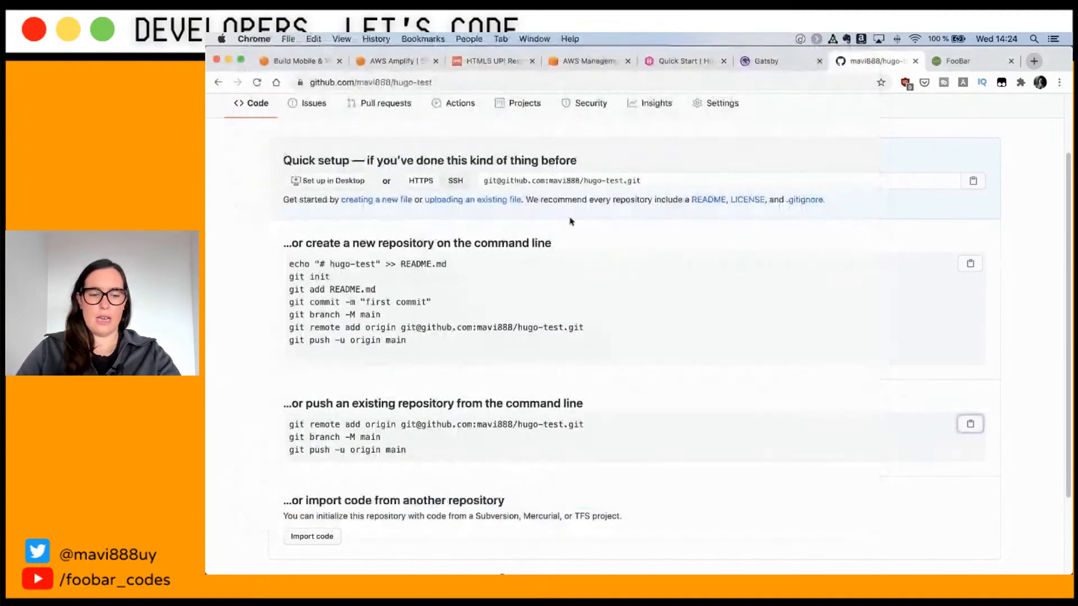
pyautogui.press('super+r')
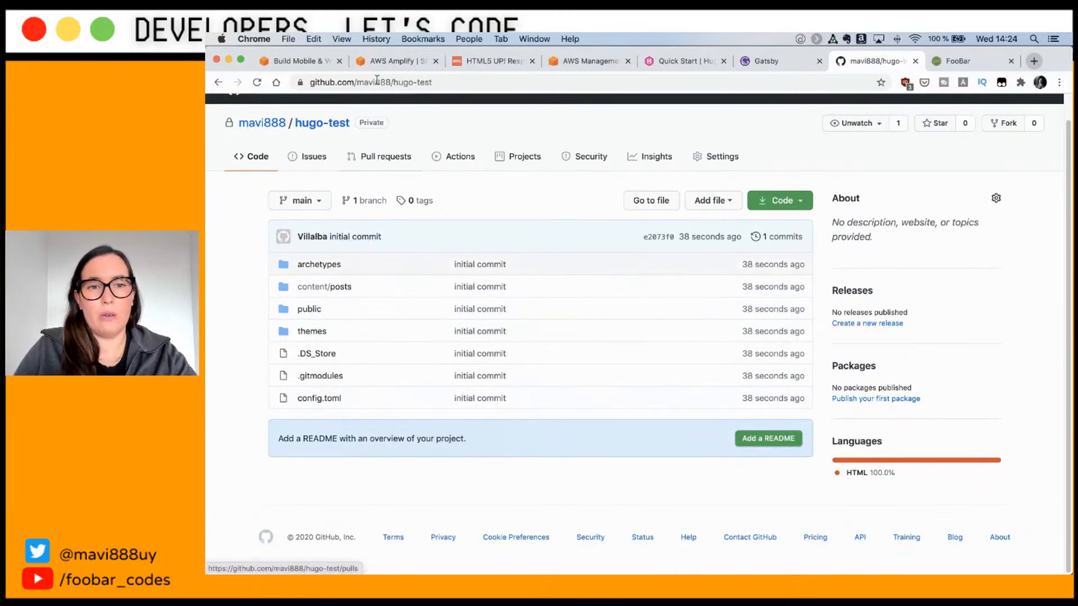
# Step: Open AWS Amplify from the Management Console by searching 'ampl'
pyautogui.click(389, 62)
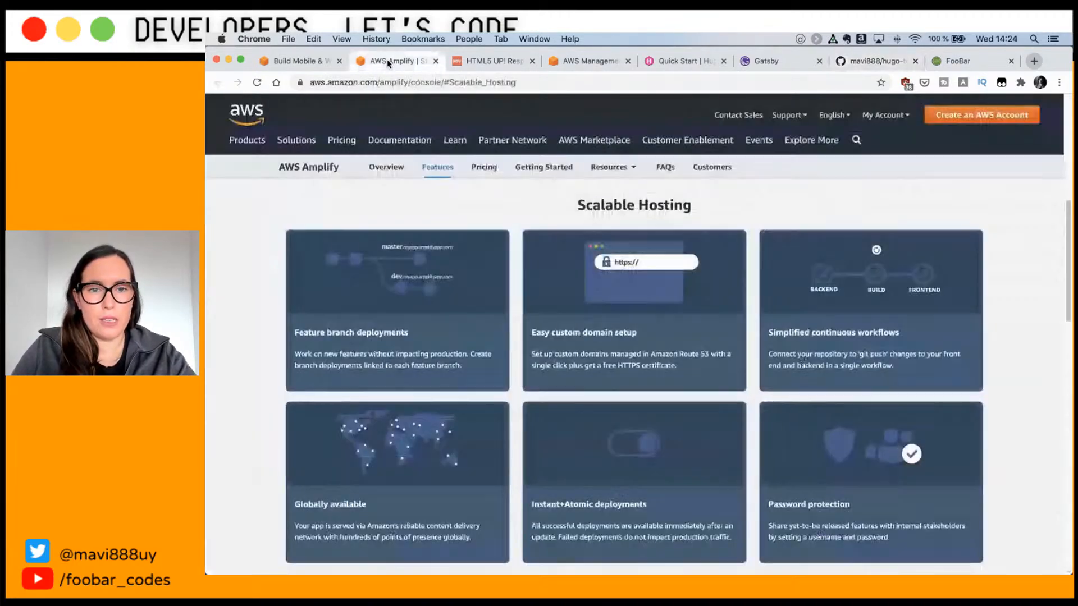
pyautogui.click(296, 62)
pyautogui.click(590, 61)
pyautogui.click(390, 293)
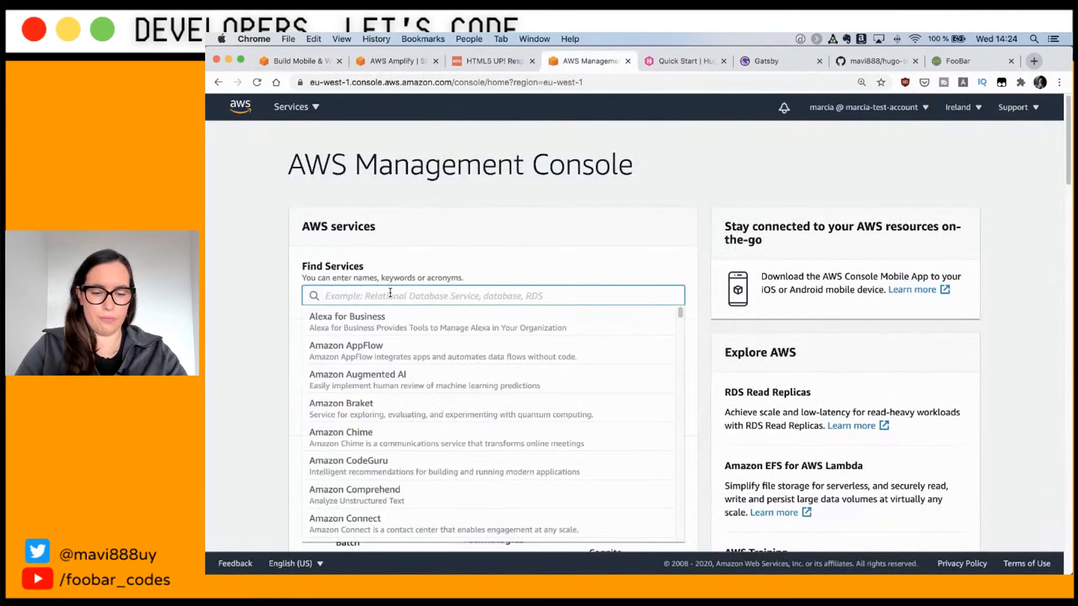
pyautogui.write('ampl')
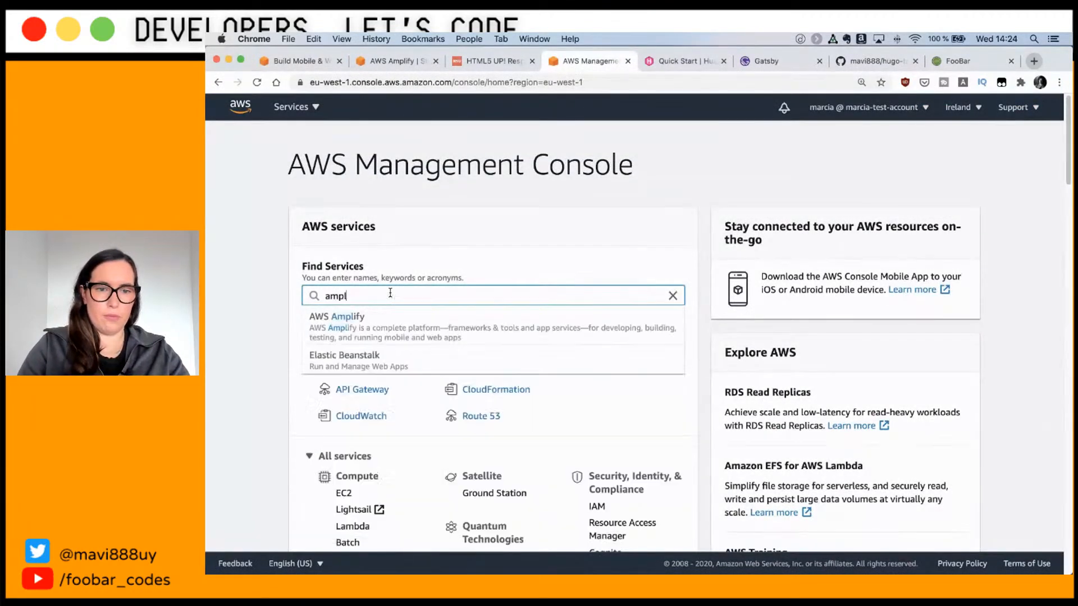
pyautogui.click(385, 321)
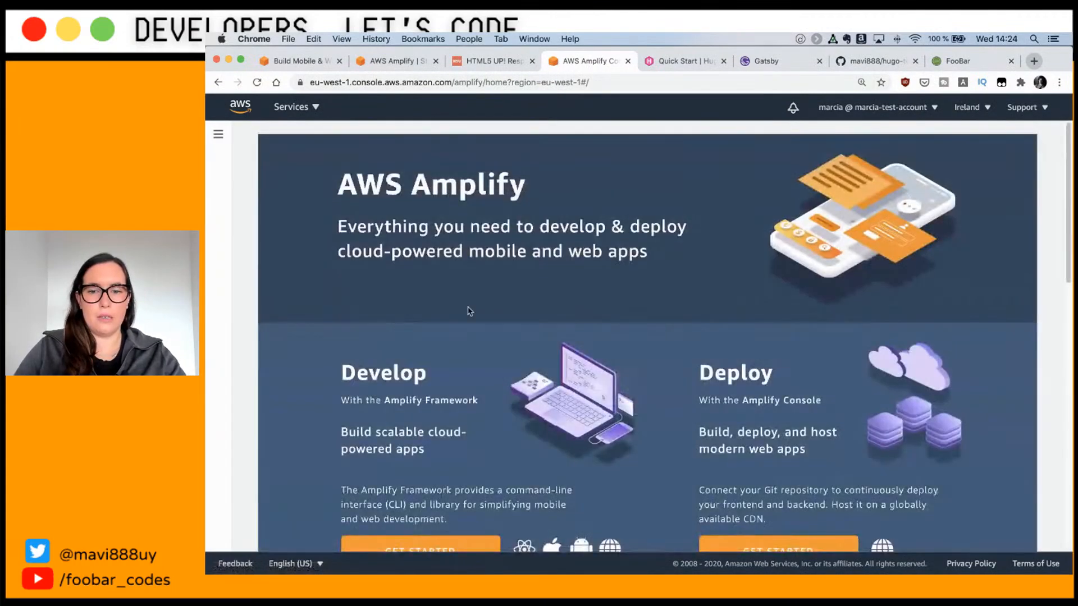
# Step: Start deploying a web app with GitHub as the source and authorize access
pyautogui.scroll(-3, 703, 403)
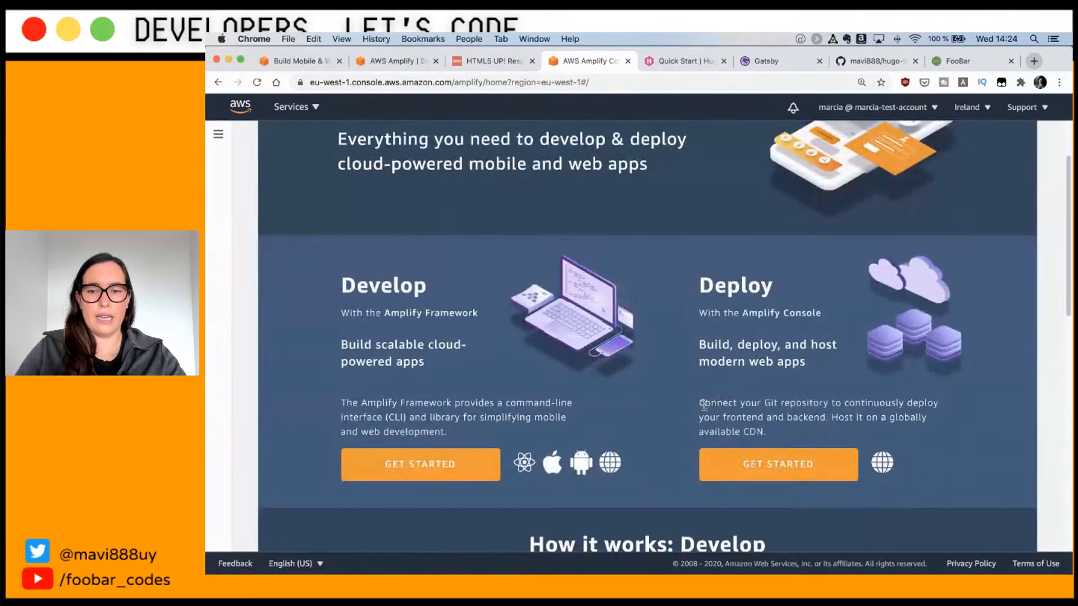
pyautogui.click(771, 469)
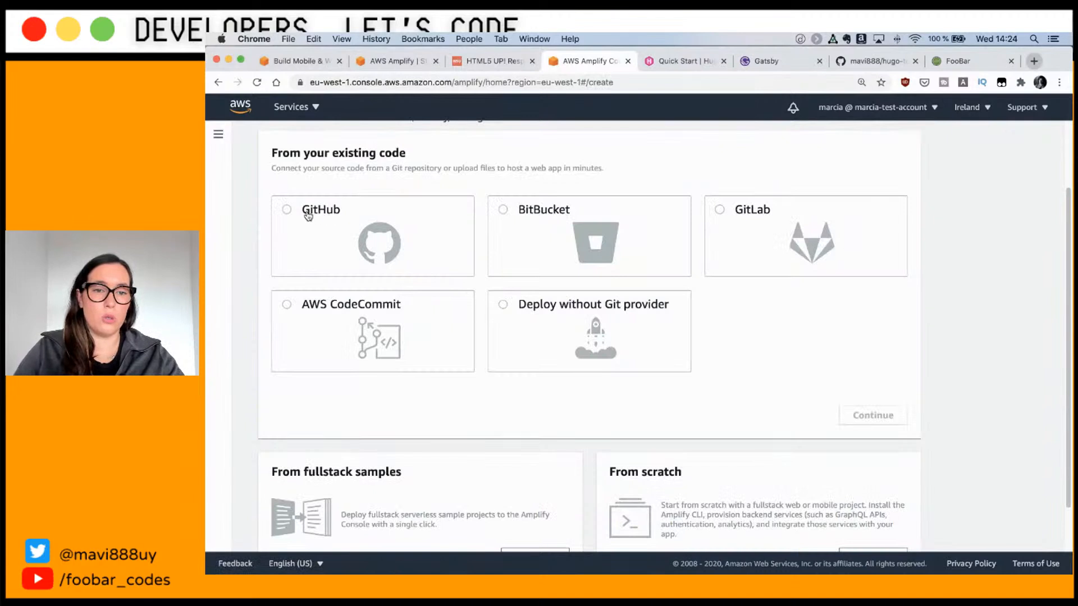
pyautogui.click(308, 216)
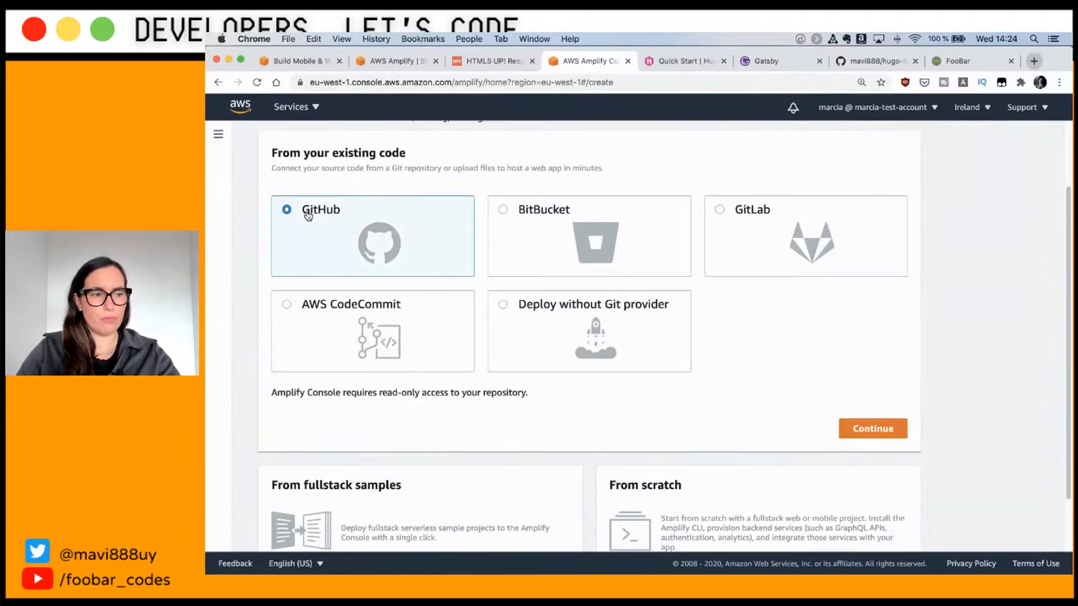
pyautogui.click(888, 435)
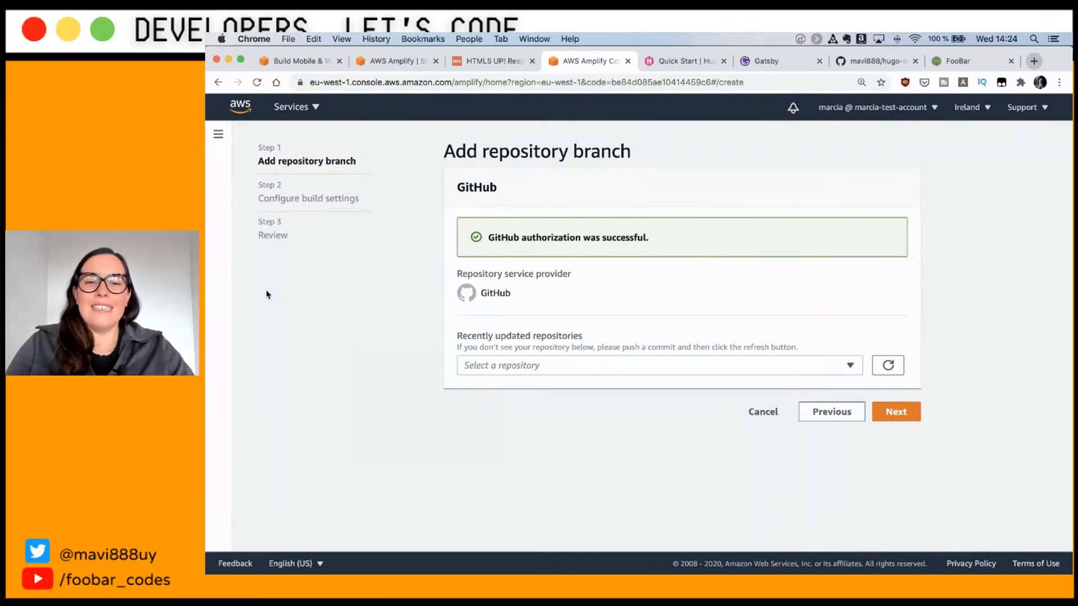
# Step: Pick the hugo-test repository on branch main and accept the auto-detected Hugo build settings
pyautogui.click(560, 371)
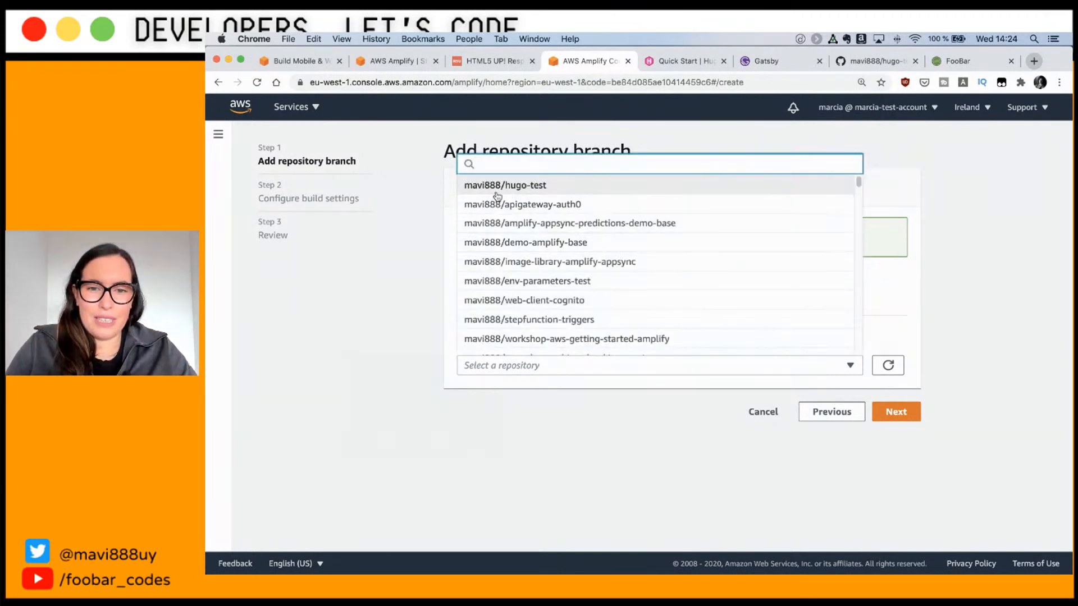
pyautogui.click(520, 188)
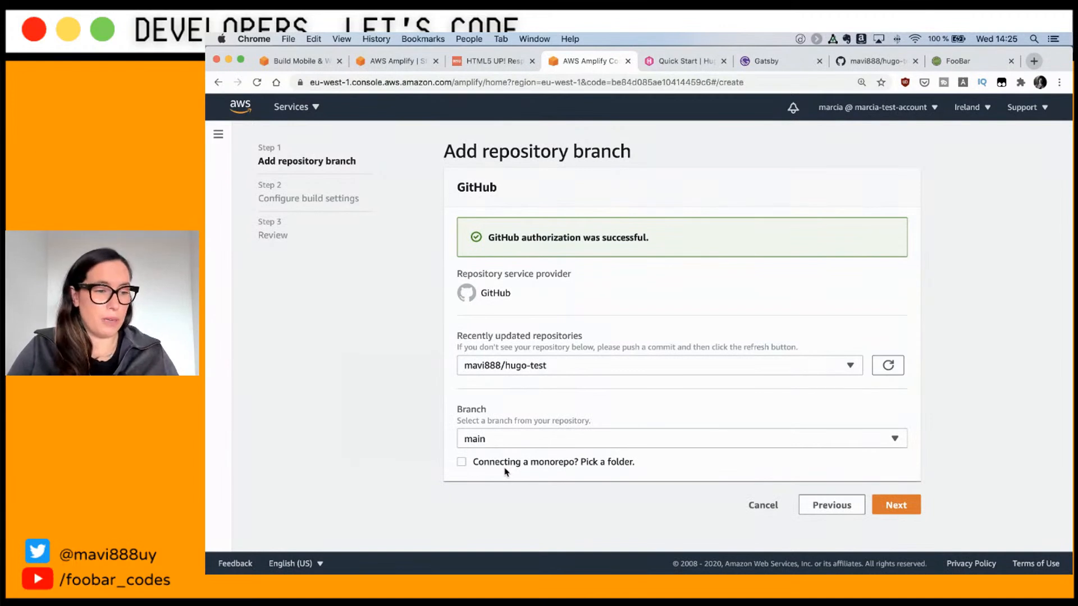
pyautogui.click(887, 506)
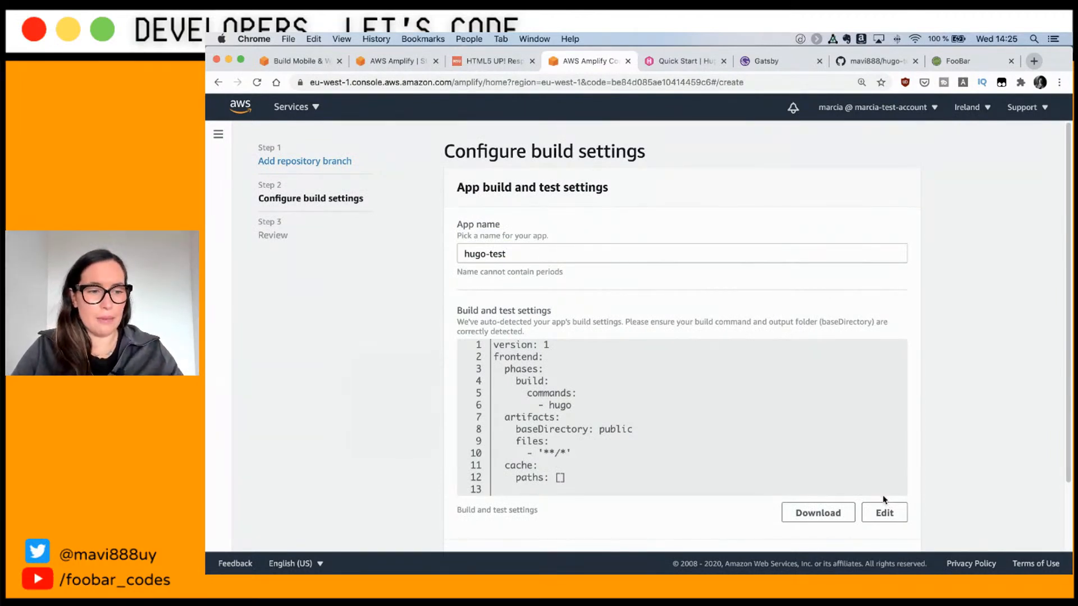
pyautogui.scroll(-2, 557, 396)
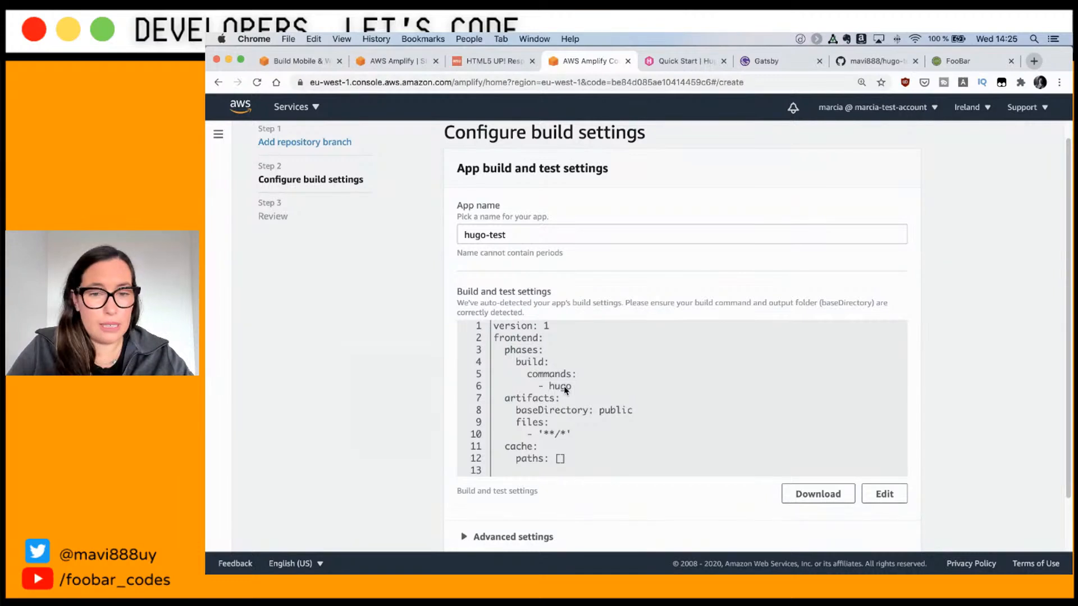
pyautogui.moveTo(457, 292); pyautogui.dragTo(553, 312)
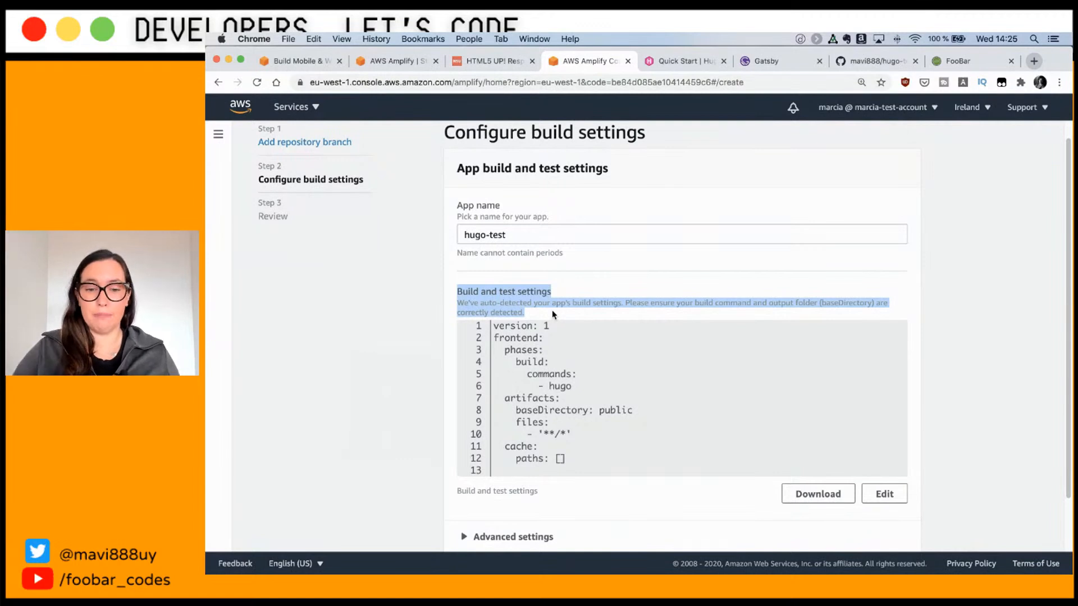
pyautogui.scroll(-2, 555, 317)
pyautogui.click(886, 521)
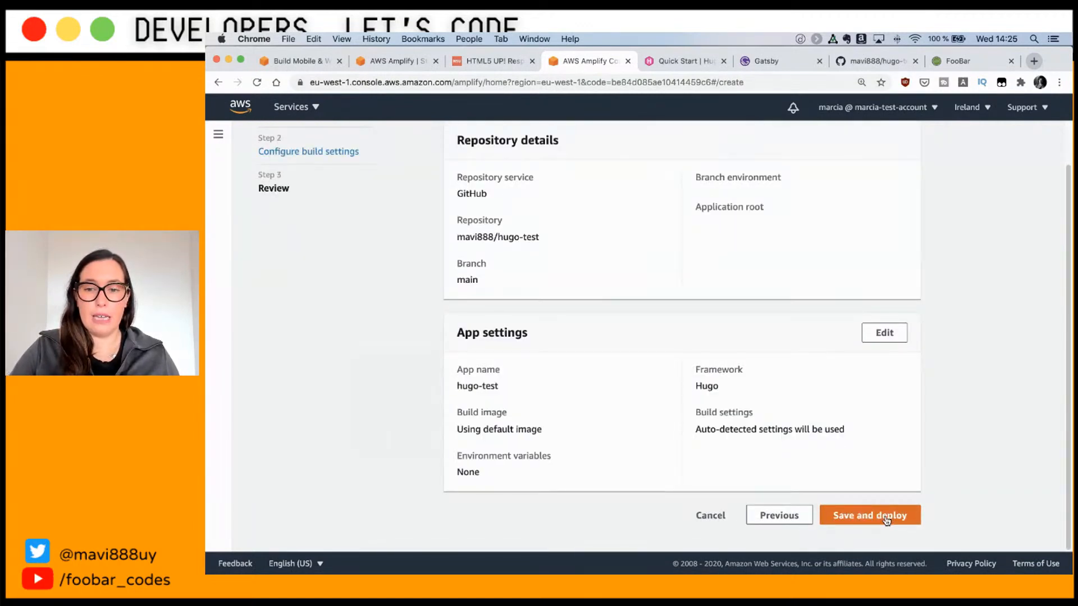
# Step: Save and deploy the hugo-test app from the Review step
pyautogui.click(887, 519)
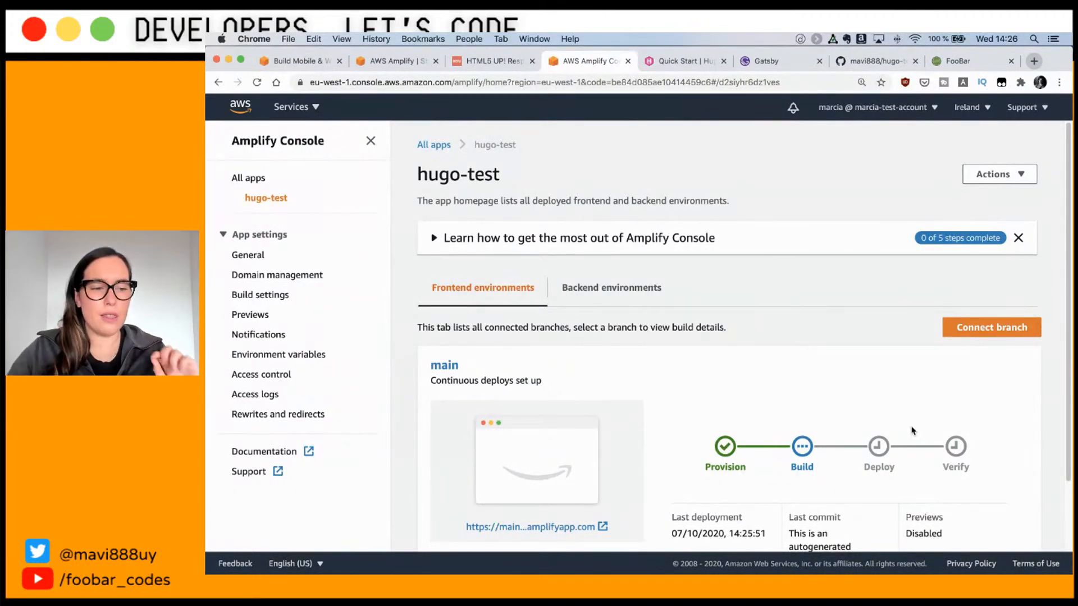
# Step: Open Build 1 of the main branch to see its passed stages
pyautogui.scroll(-3, 832, 379)
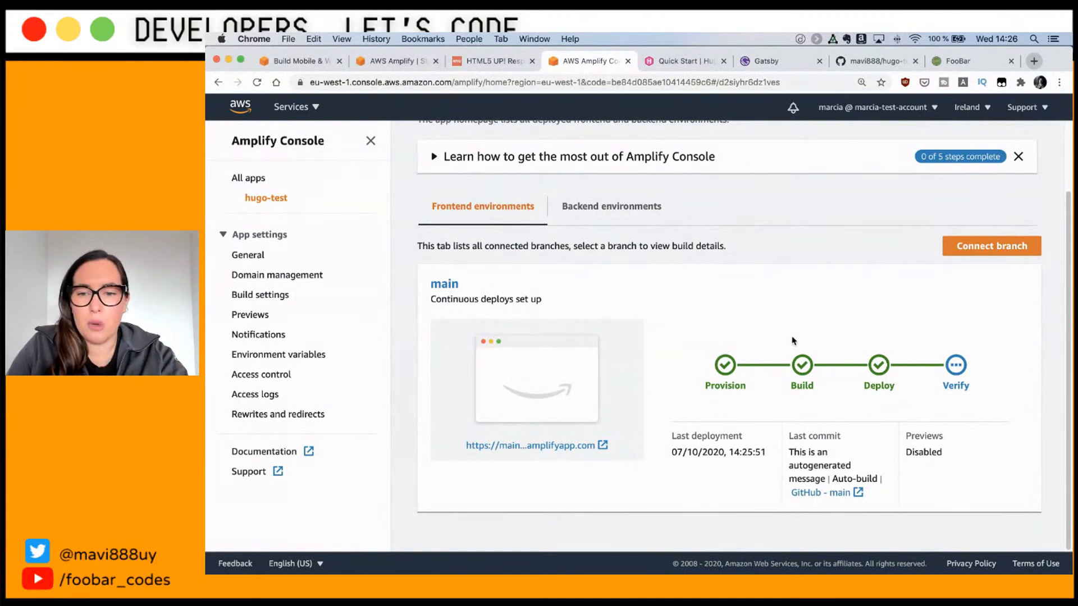
pyautogui.click(806, 388)
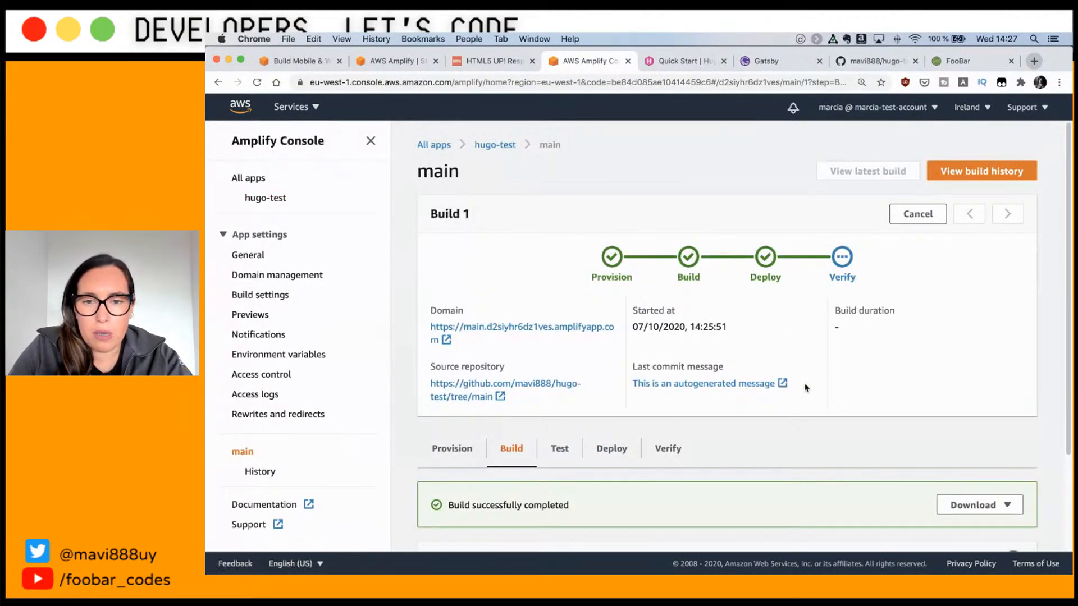
pyautogui.scroll(-1, 797, 384)
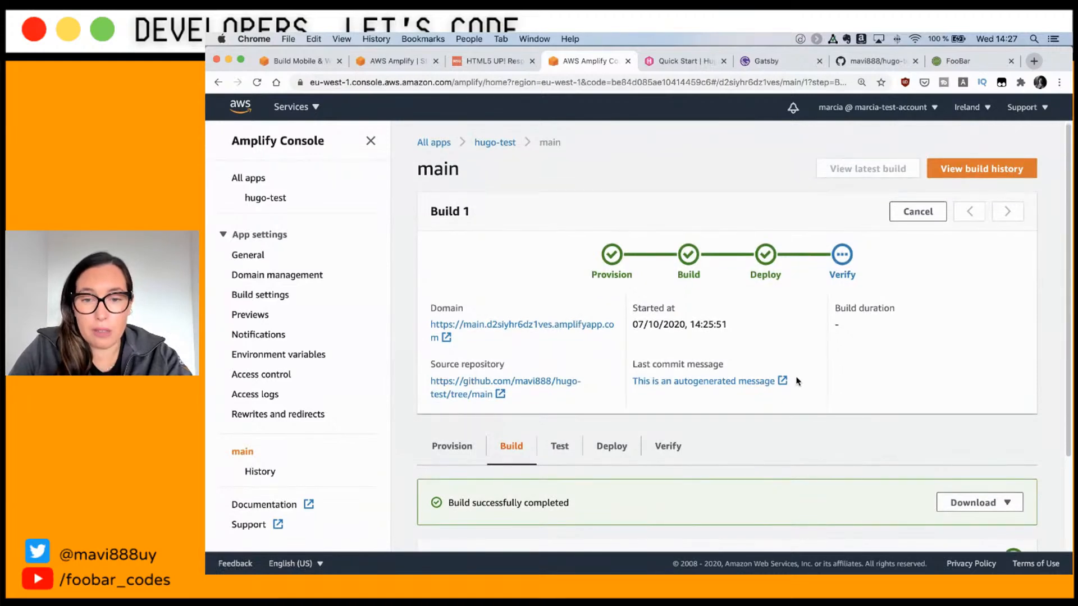
pyautogui.scroll(-4, 798, 381)
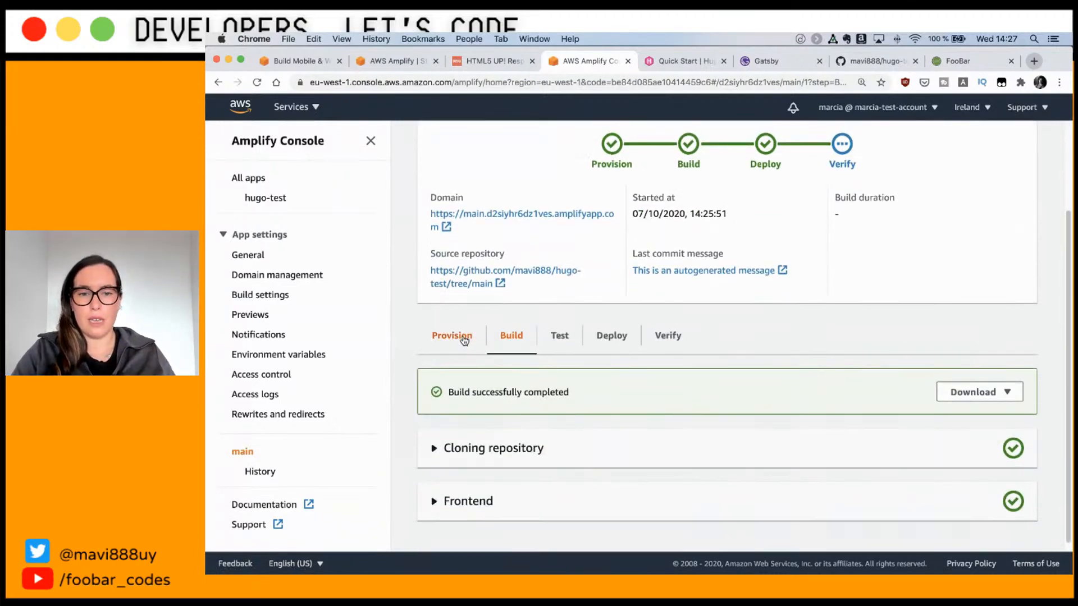
# Step: Review the Provision details, noting the 4 vCPU, 7GB build host, then return to build results
pyautogui.click(463, 339)
pyautogui.scroll(-2, 629, 398)
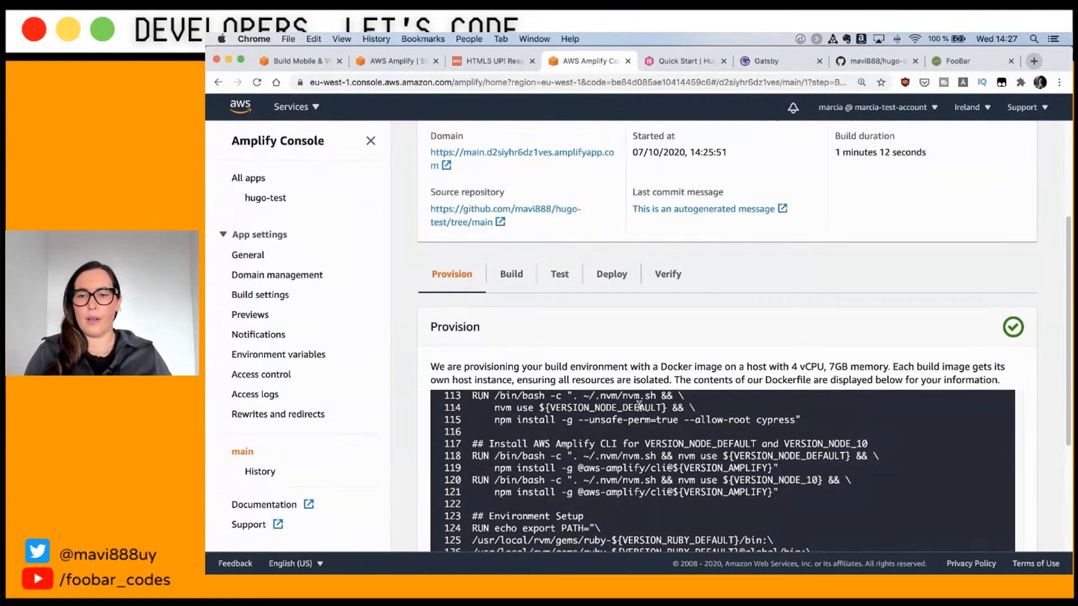
pyautogui.moveTo(890, 367); pyautogui.dragTo(725, 371)
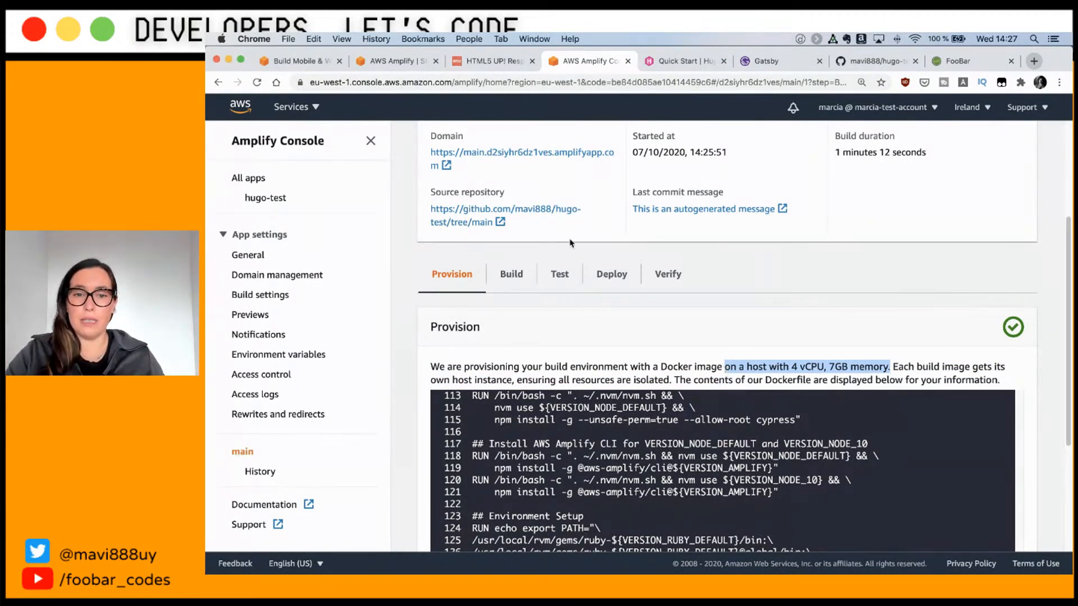
pyautogui.click(511, 275)
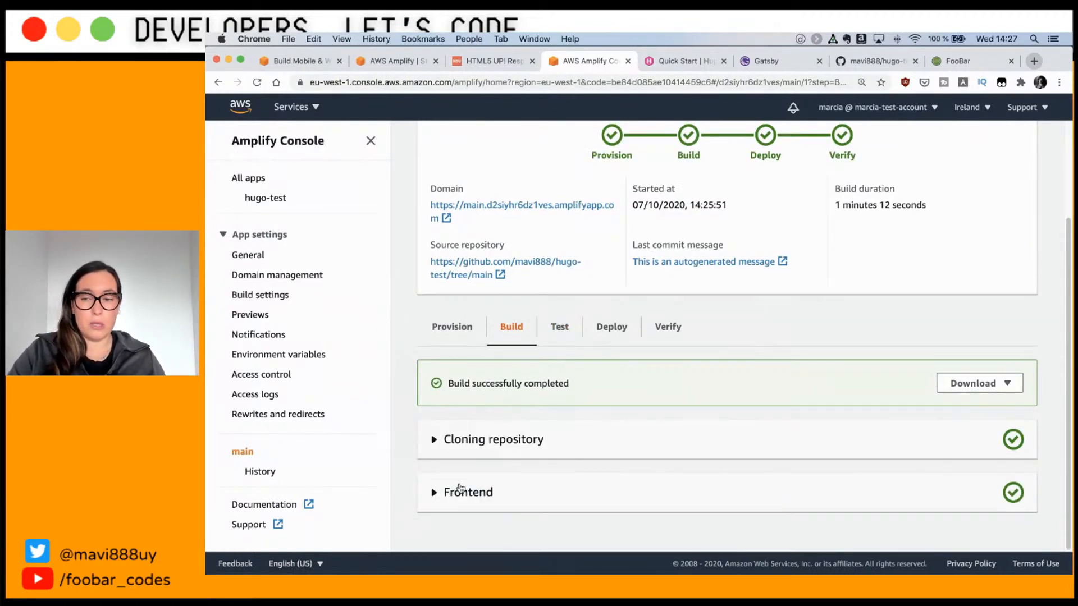
pyautogui.click(464, 493)
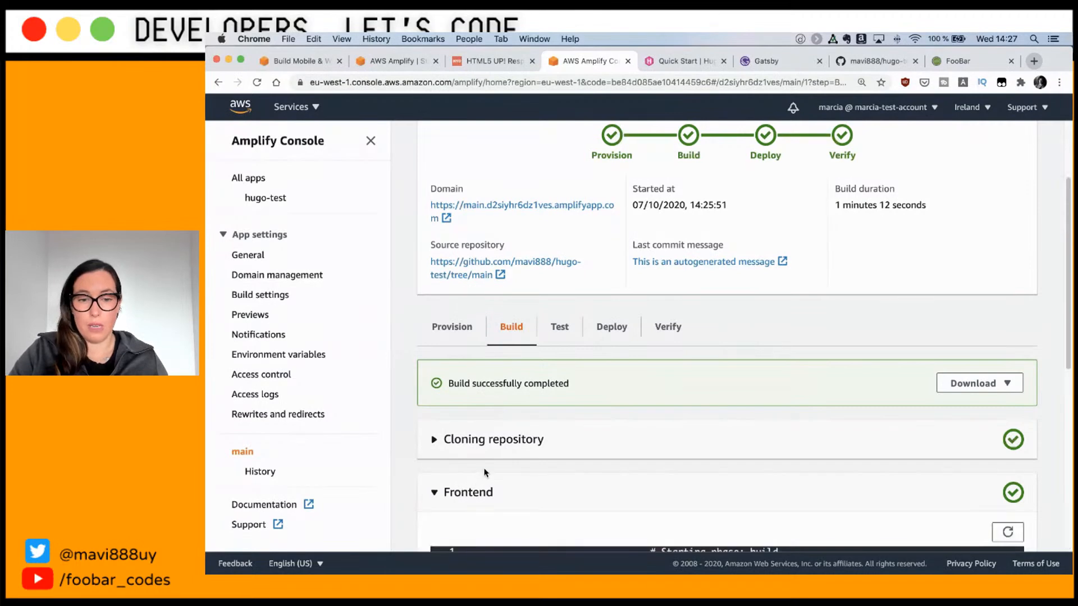
pyautogui.click(484, 447)
pyautogui.scroll(-2, 486, 450)
pyautogui.scroll(-3, 674, 406)
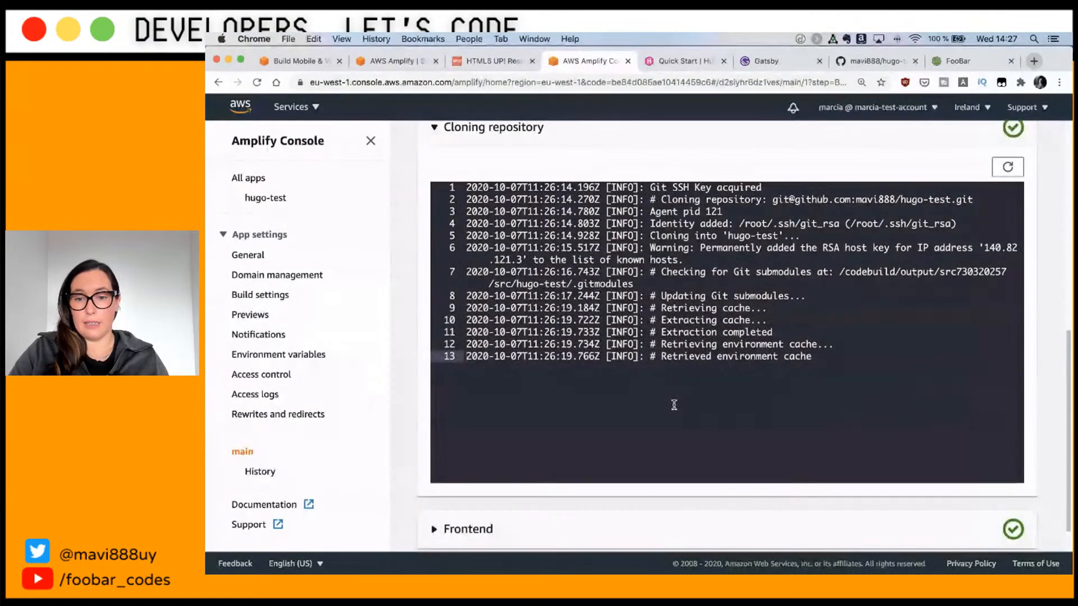
pyautogui.scroll(-1, 448, 493)
pyautogui.click(447, 493)
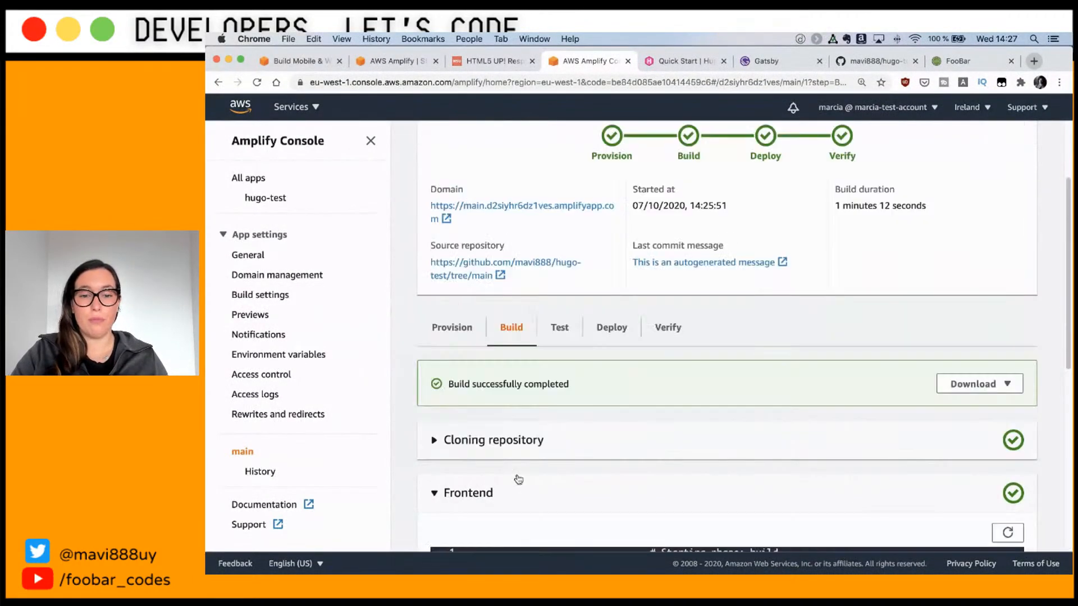
pyautogui.scroll(-6, 715, 237)
pyautogui.scroll(1, 714, 237)
pyautogui.moveTo(790, 223); pyautogui.dragTo(652, 222)
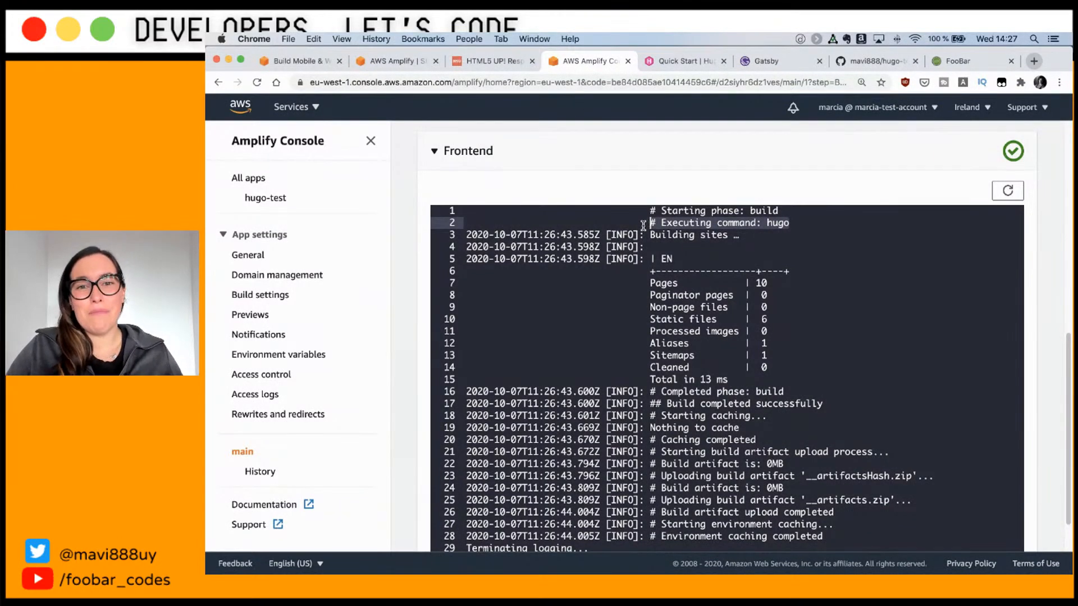
pyautogui.scroll(3, 700, 295)
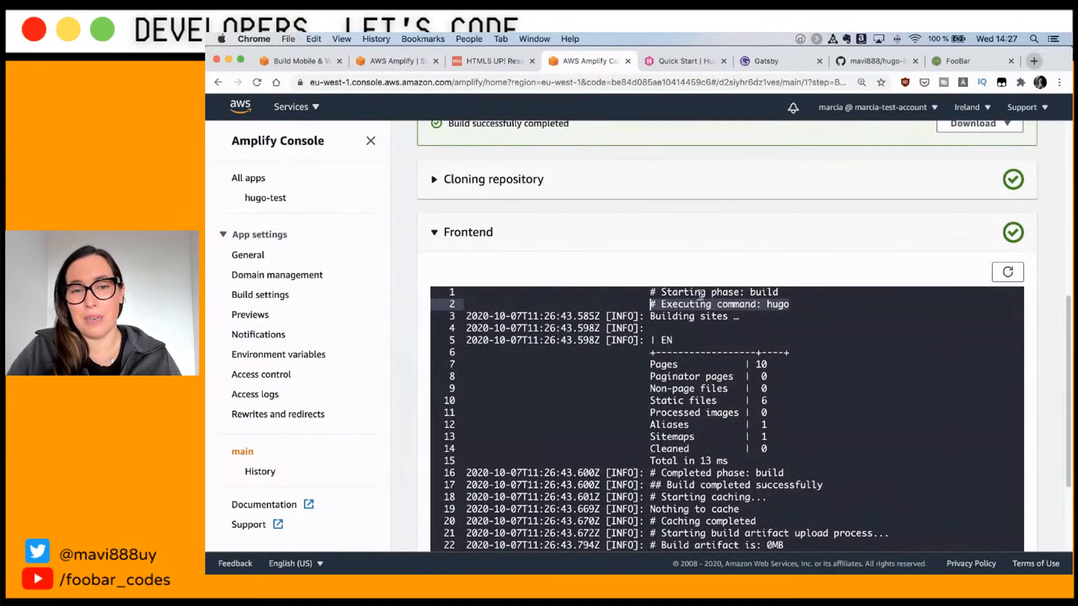
pyautogui.scroll(5, 700, 296)
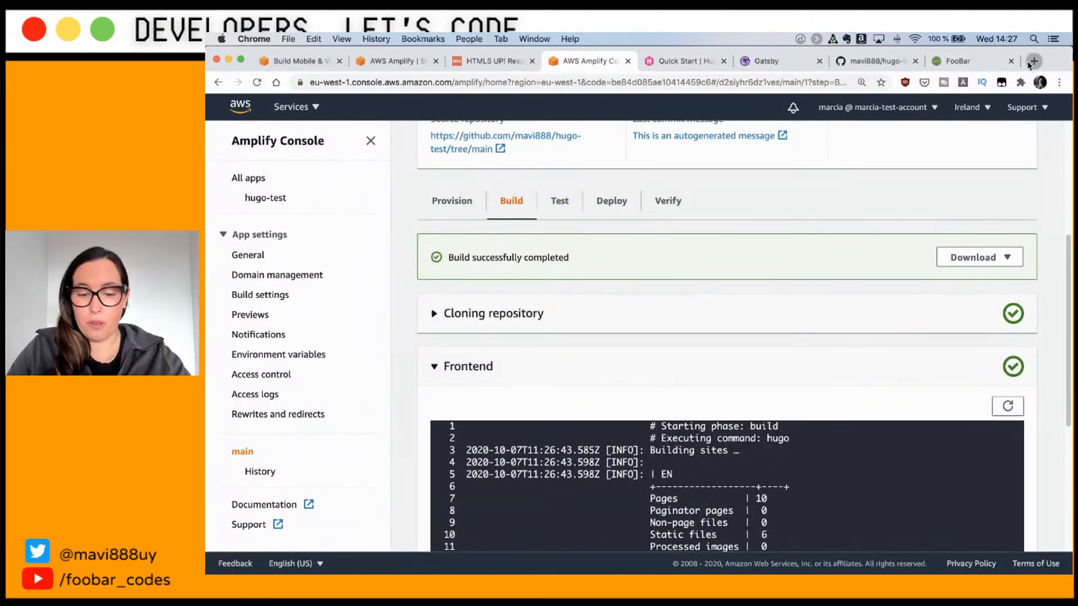
pyautogui.click(1033, 61)
# Step: Search 'aws amplify pricing' and open the AWS Amplify Pricing page
pyautogui.write('aws ')
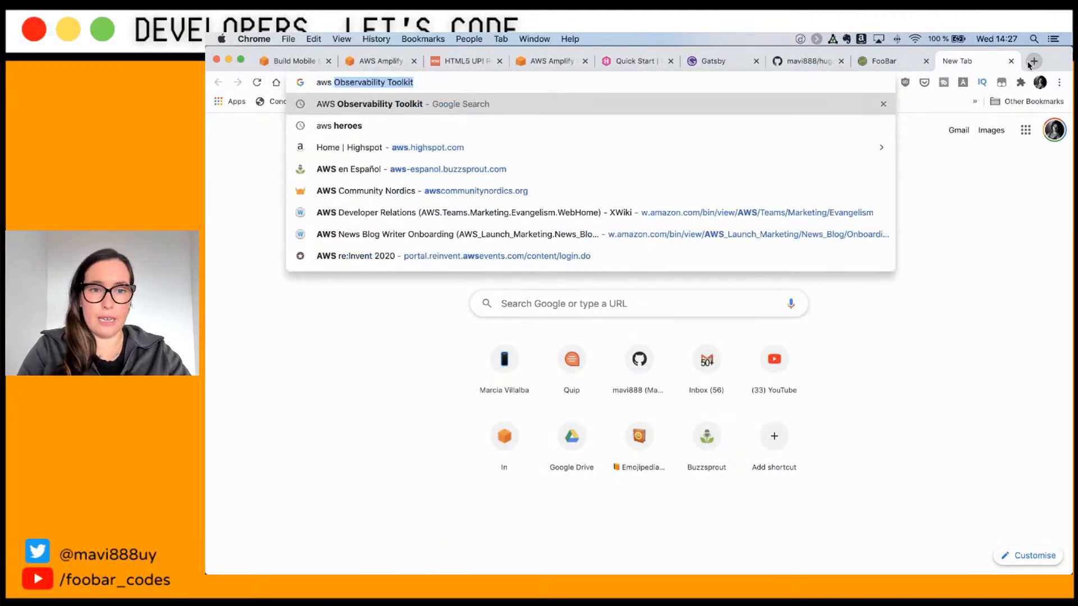
pyautogui.write('amplify pricing')
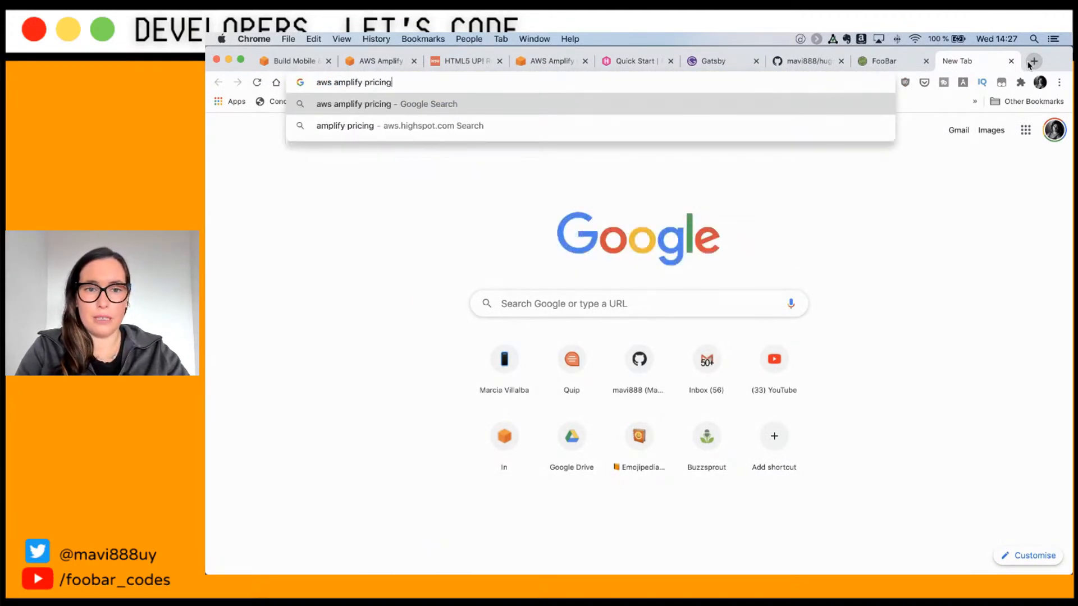
pyautogui.press('Return')
pyautogui.click(422, 295)
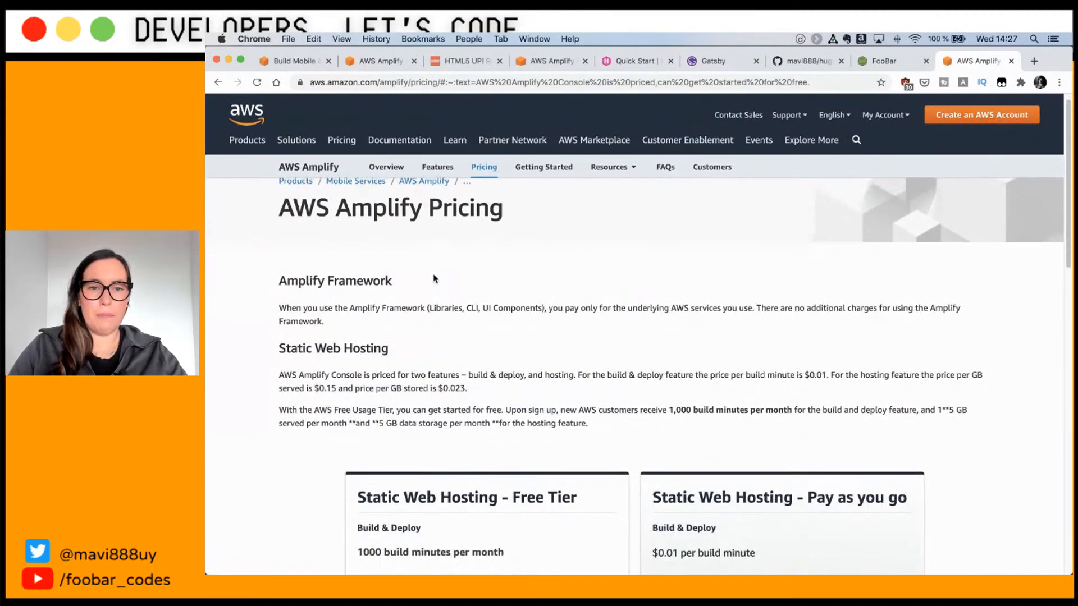
# Step: Highlight the Static Web Hosting Free Tier lines: expiry note, 1000 build minutes, 15 GB served
pyautogui.scroll(-3, 477, 320)
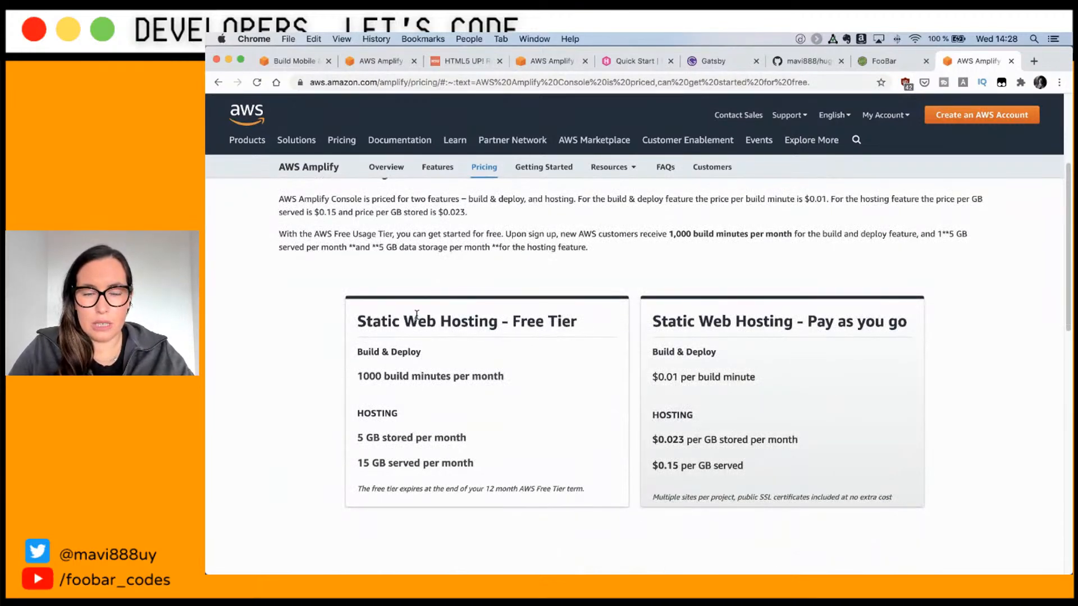
pyautogui.moveTo(584, 322); pyautogui.dragTo(358, 315)
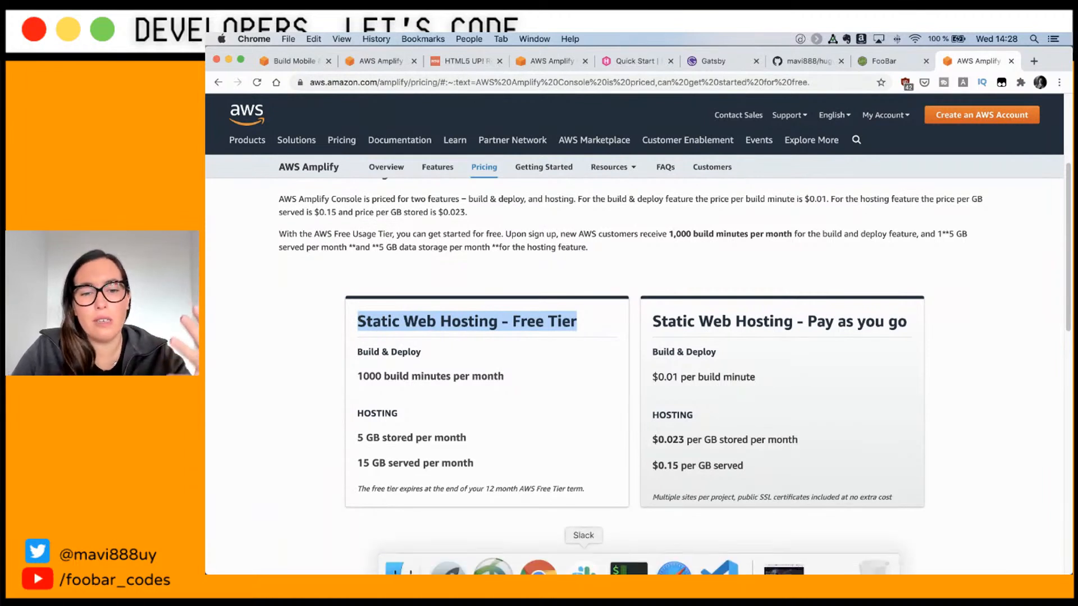
pyautogui.click(538, 488)
pyautogui.tripleClick(539, 487)
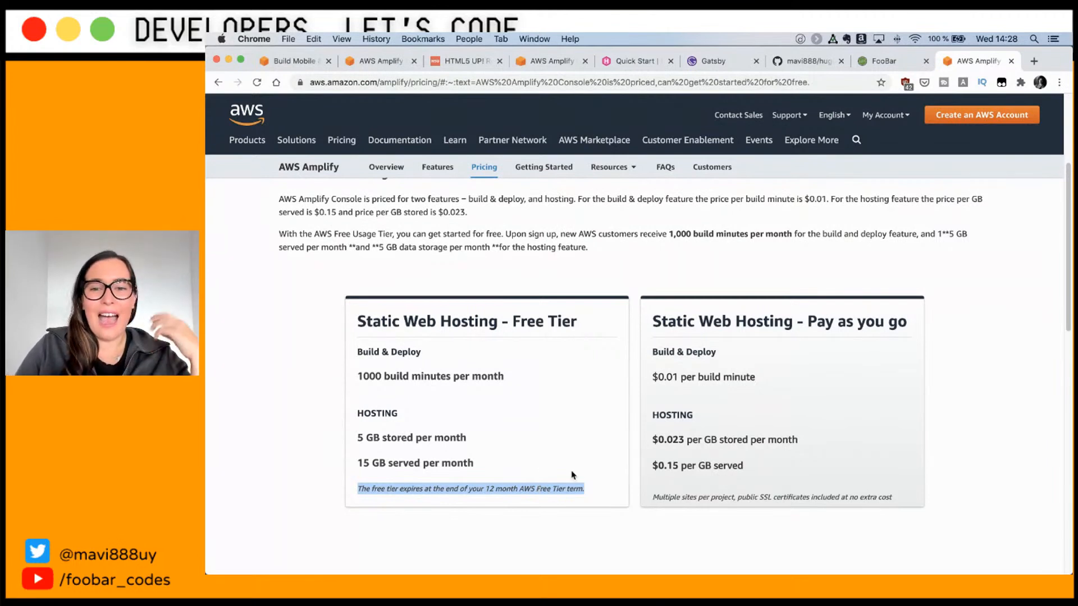
pyautogui.doubleClick(429, 376)
pyautogui.click(429, 377)
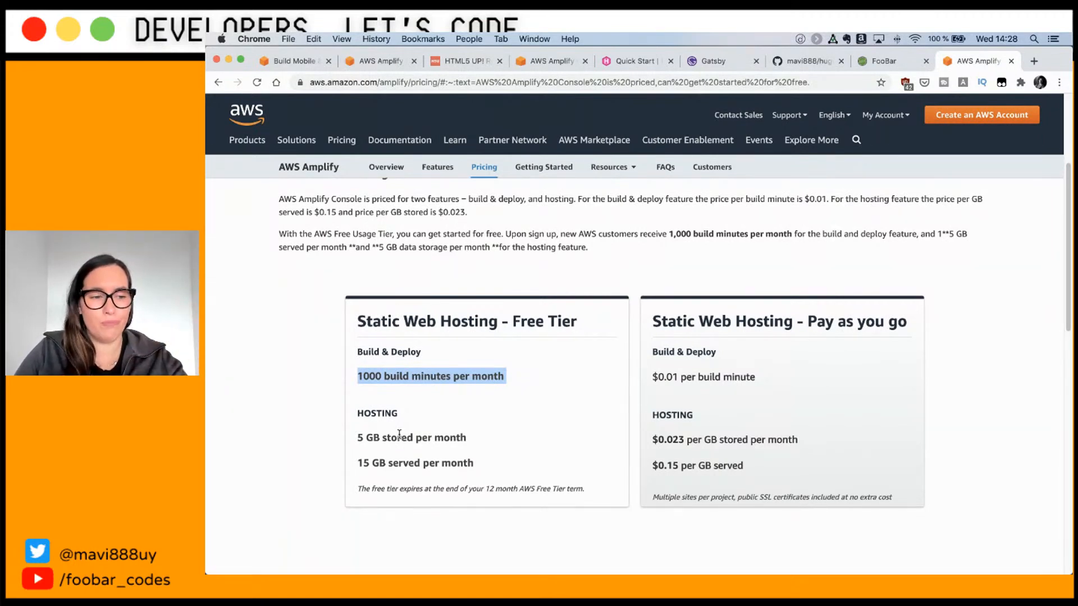
pyautogui.doubleClick(409, 465)
pyautogui.tripleClick(409, 465)
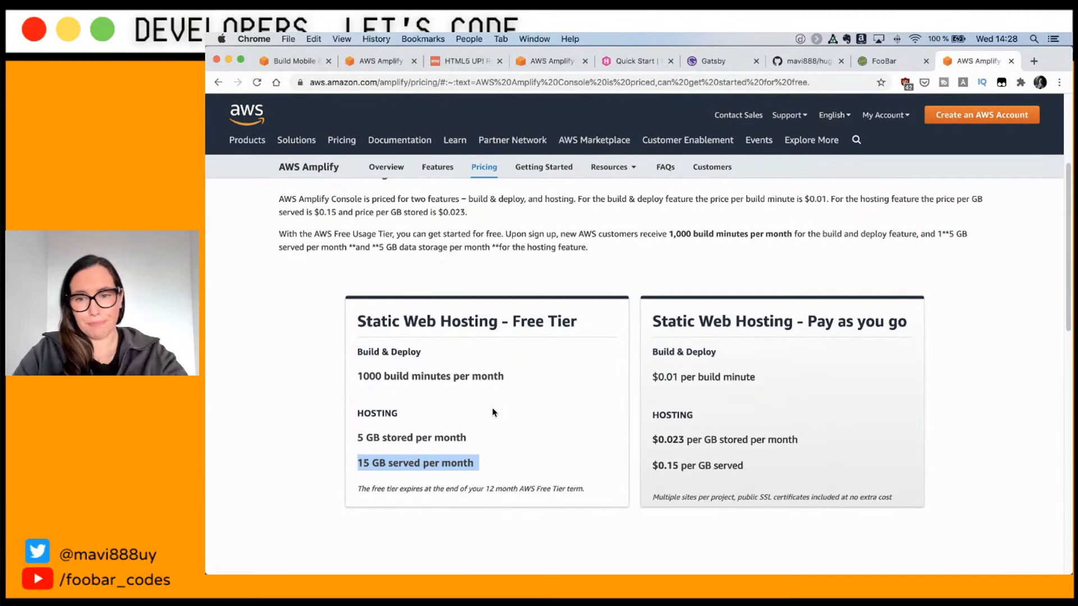
# Step: Highlight the pay-as-you-go card and its $0.01 per build minute price
pyautogui.moveTo(654, 316); pyautogui.dragTo(836, 390)
pyautogui.click(820, 388)
pyautogui.tripleClick(724, 377)
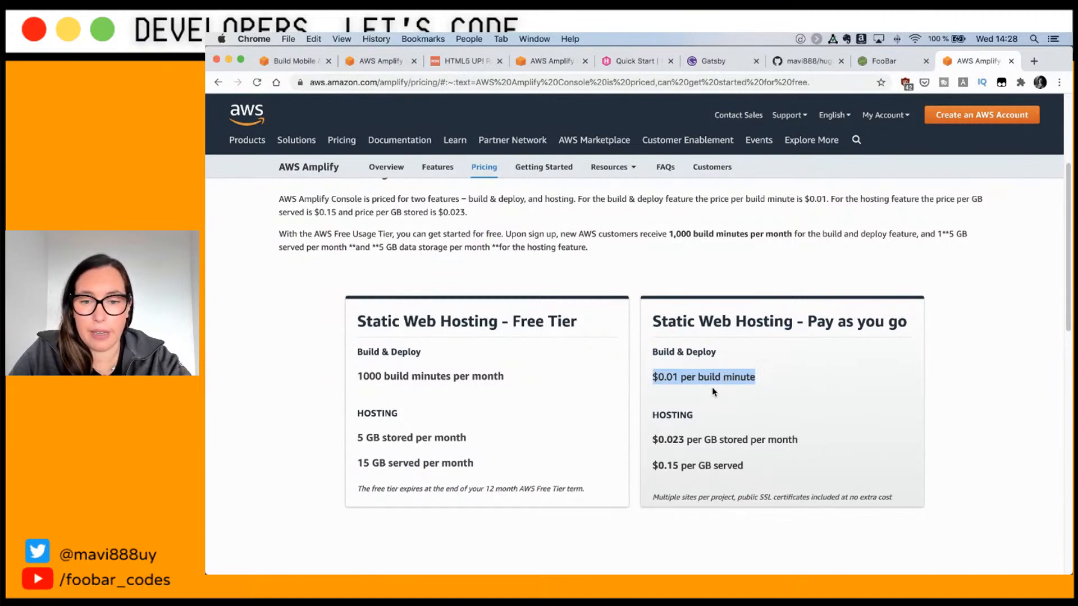
pyautogui.click(712, 391)
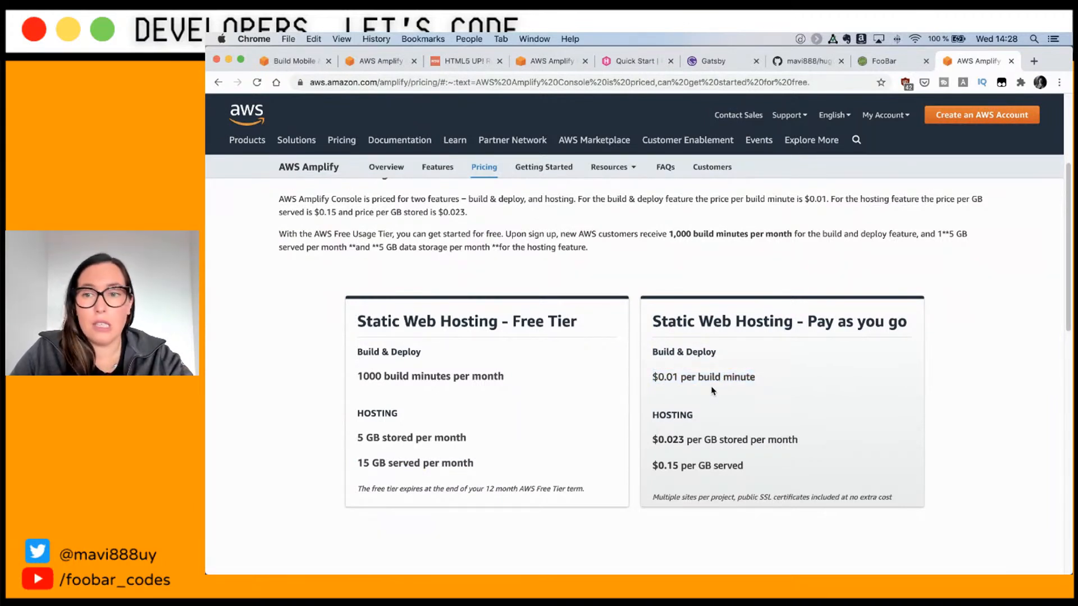
# Step: Back on the pricing page, highlight pay-as-you-go hosting at $0.023/GB stored and $0.15/GB served
pyautogui.click(542, 66)
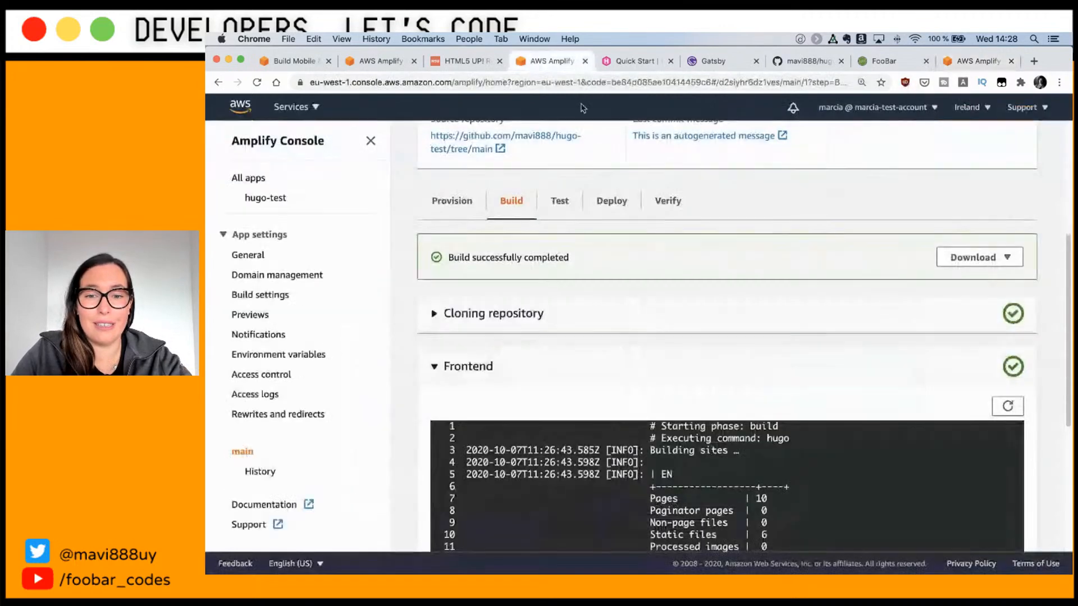
pyautogui.scroll(3, 678, 453)
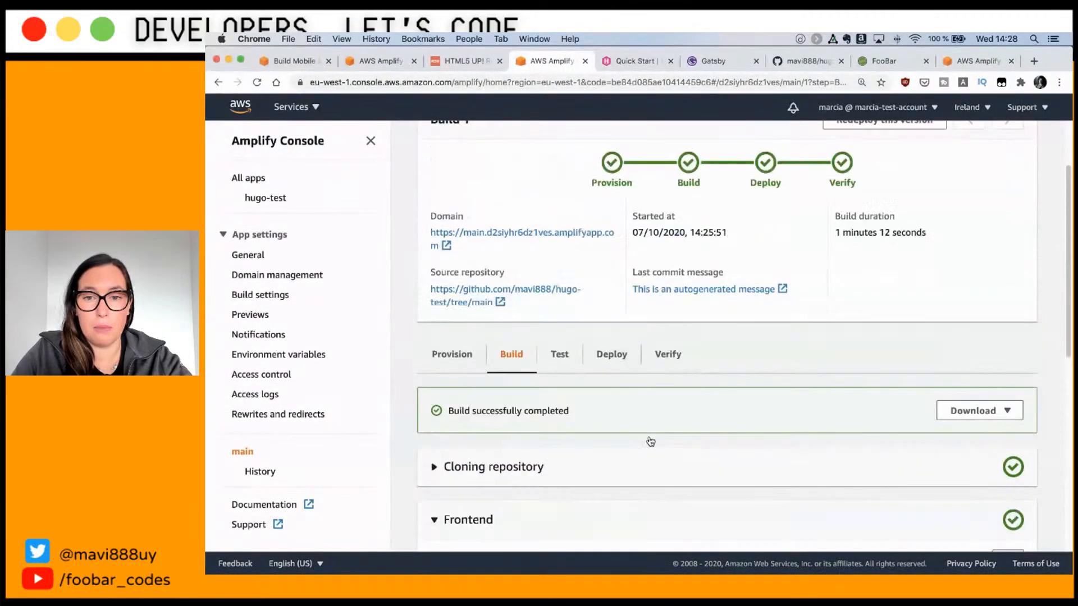
pyautogui.click(977, 61)
pyautogui.moveTo(652, 415); pyautogui.dragTo(776, 472)
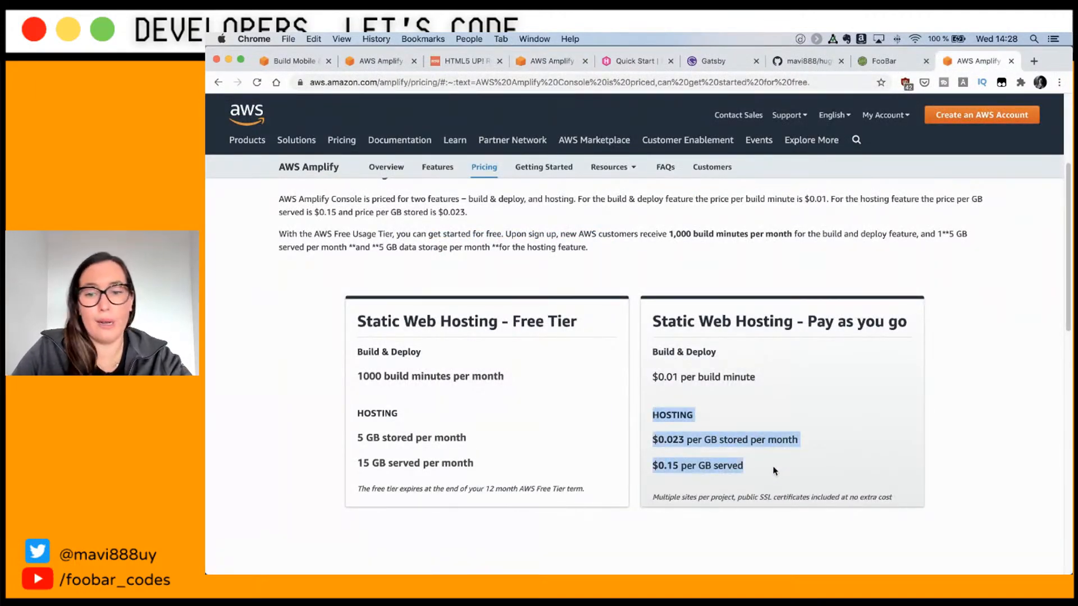
# Step: Look through the pricing examples, then return to the hugo-test Build 1 summary in Amplify Console
pyautogui.scroll(-3, 773, 470)
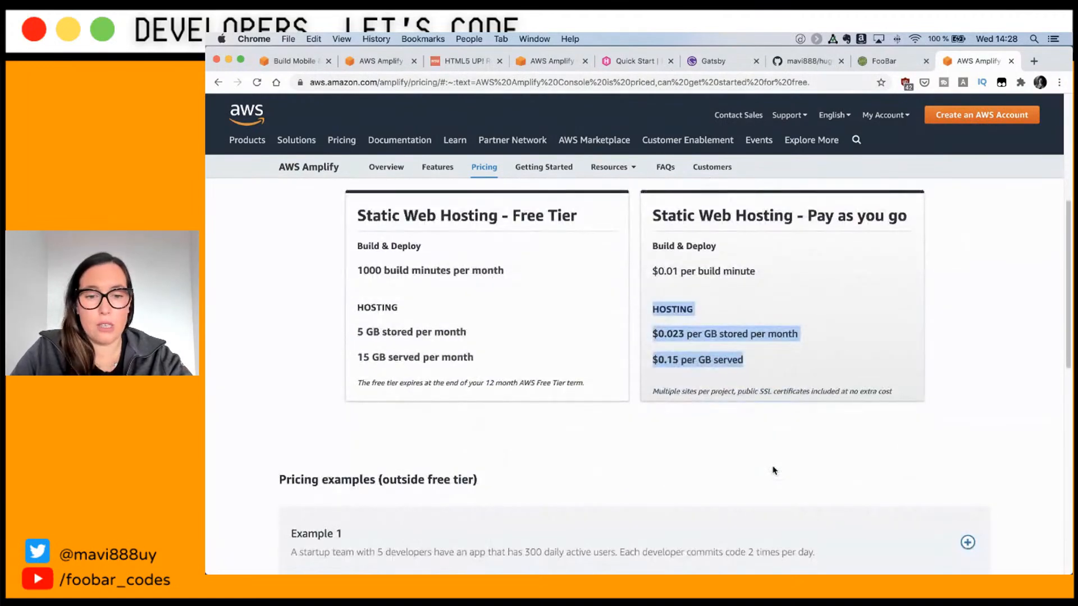
pyautogui.scroll(-4, 773, 471)
pyautogui.scroll(-3, 773, 471)
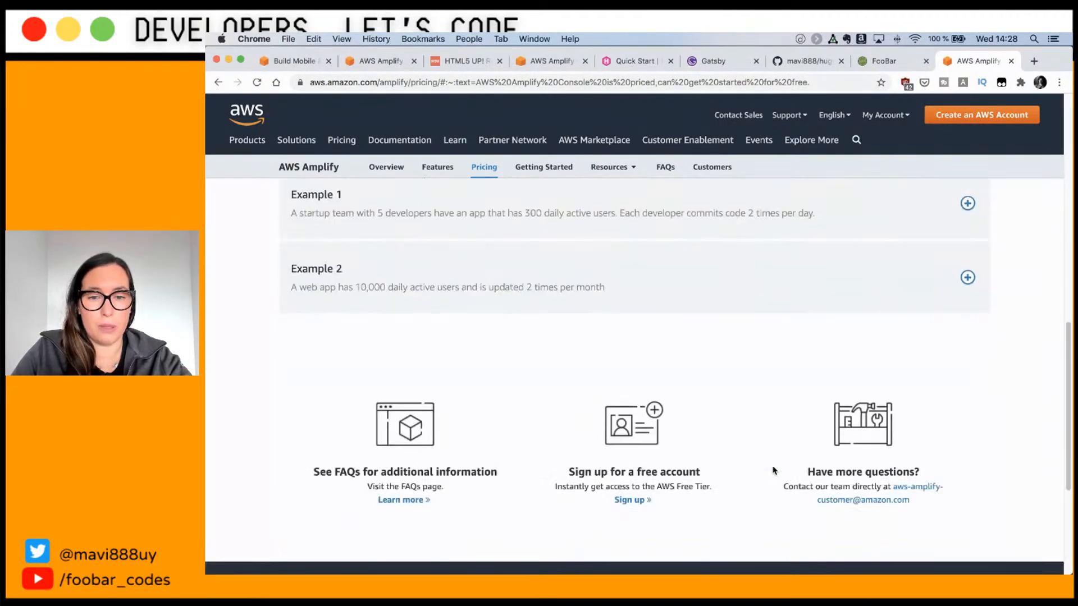
pyautogui.scroll(1, 773, 470)
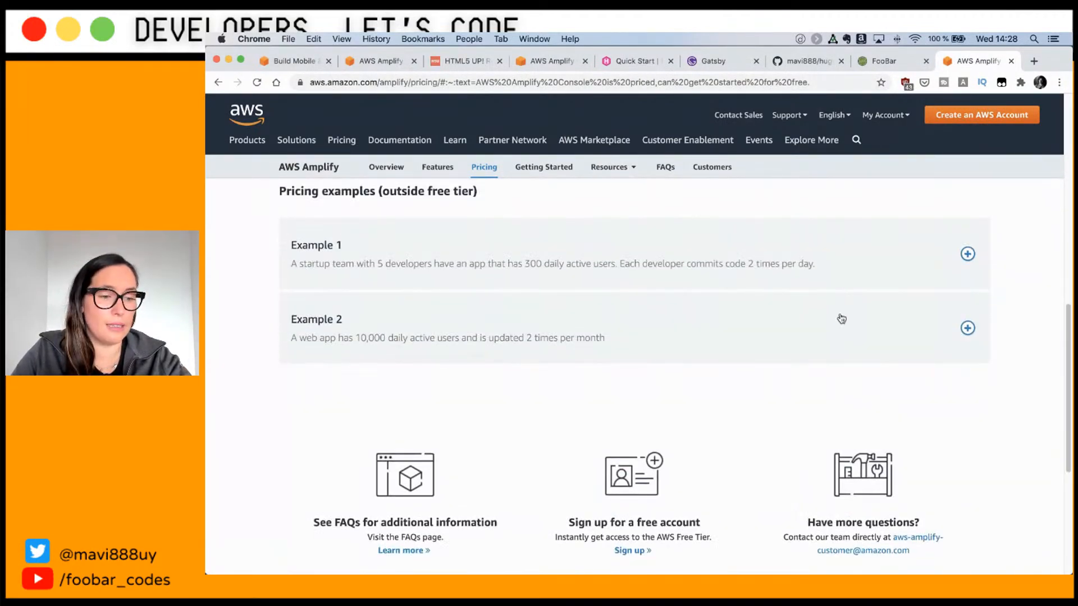
pyautogui.scroll(4, 856, 308)
pyautogui.scroll(6, 864, 307)
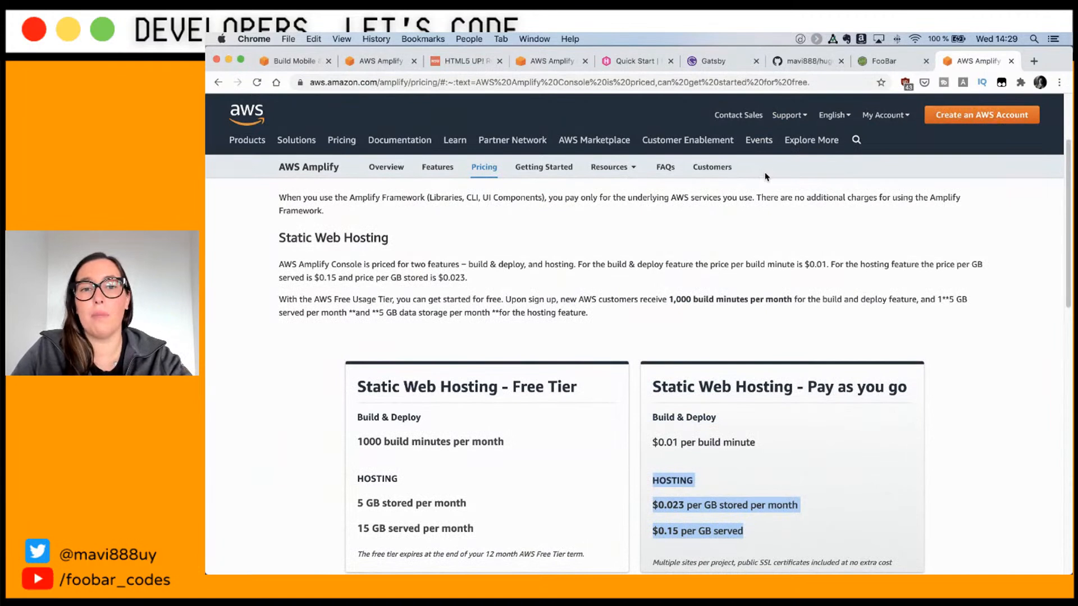
pyautogui.click(538, 65)
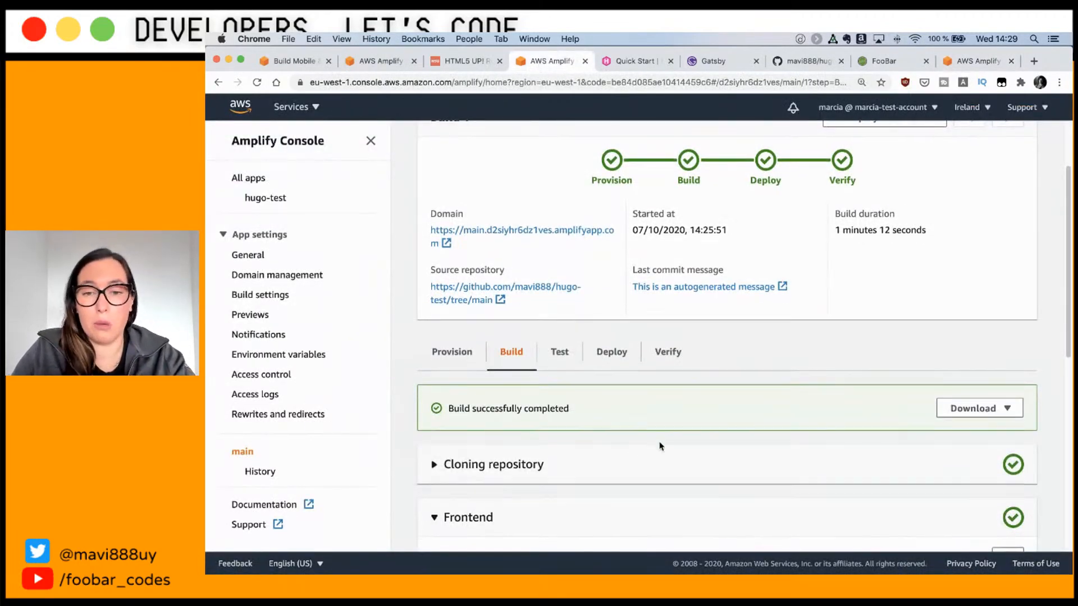
pyautogui.scroll(3, 635, 441)
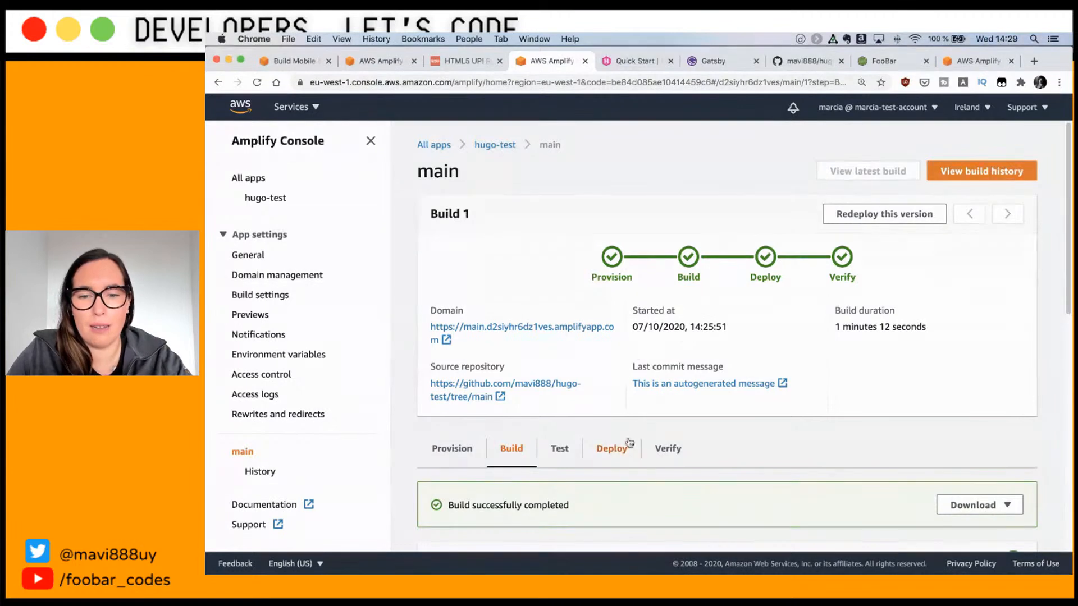
pyautogui.click(522, 330)
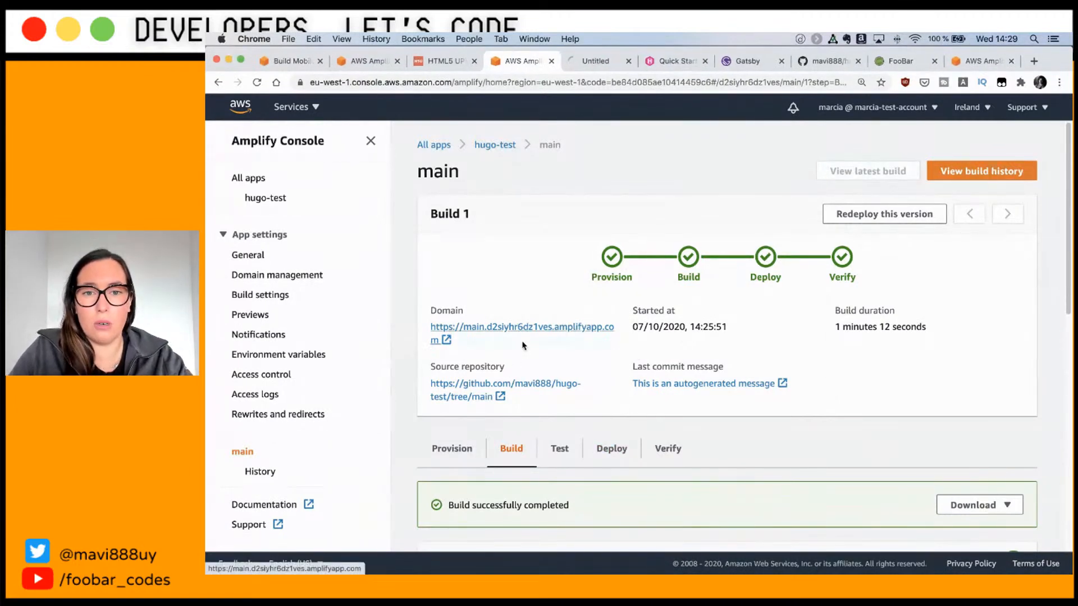
pyautogui.click(591, 64)
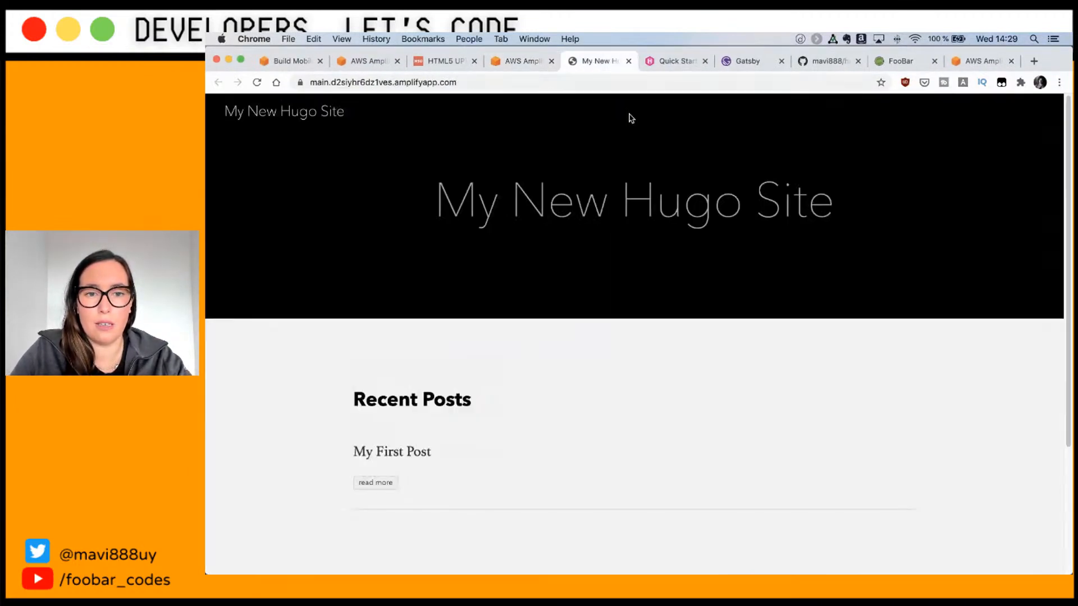
pyautogui.scroll(-1, 807, 322)
pyautogui.scroll(-2, 806, 323)
pyautogui.scroll(3, 806, 320)
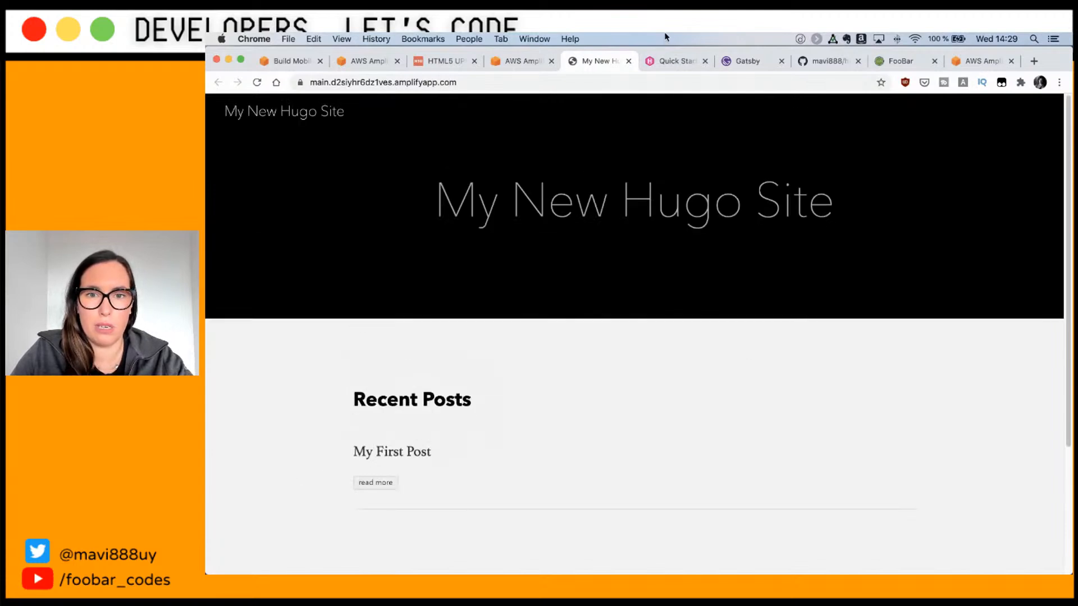
pyautogui.middleClick(597, 61)
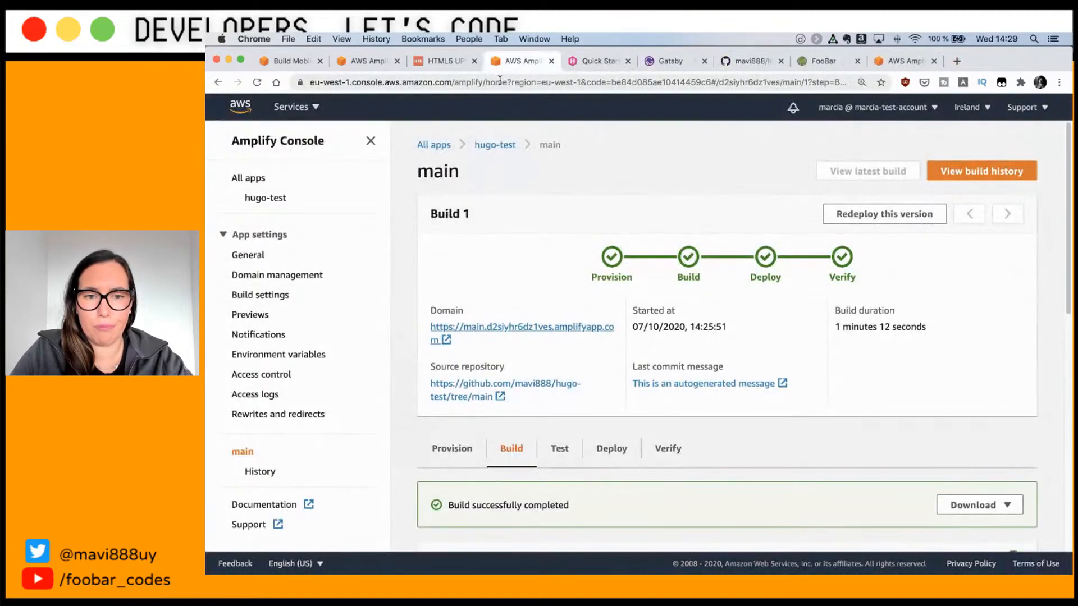
pyautogui.press('super+Tab')
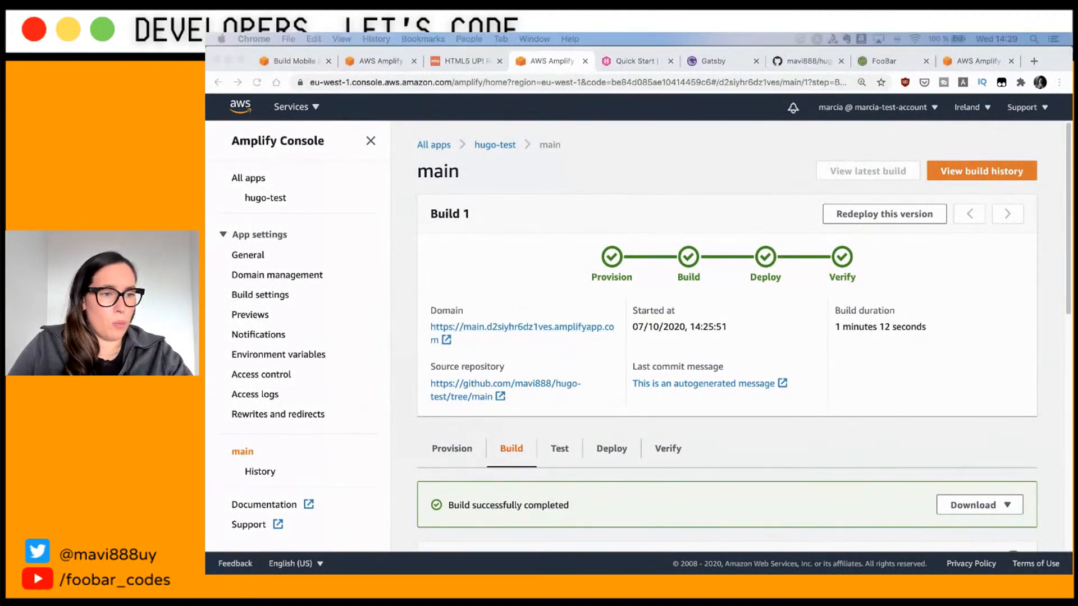
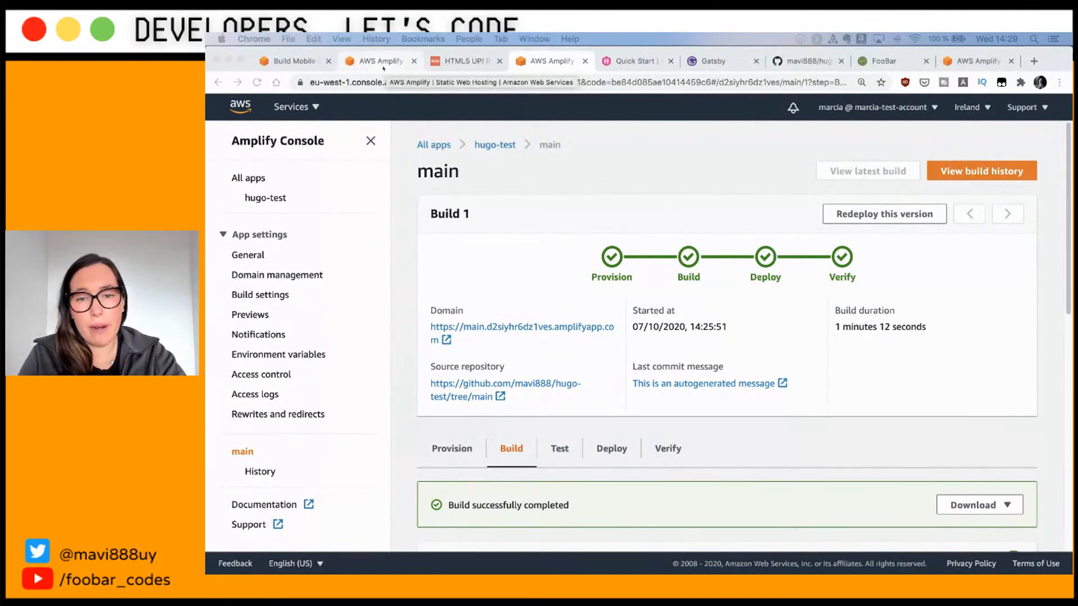
# Step: Bring the iTerm2 terminal with the local Hugo build in front of the Amplify Console
pyautogui.press('super+Tab')
pyautogui.press('super+Tab')
# Step: Move up to the parent vlog 257 folder and clear the terminal
pyautogui.write('cd ')
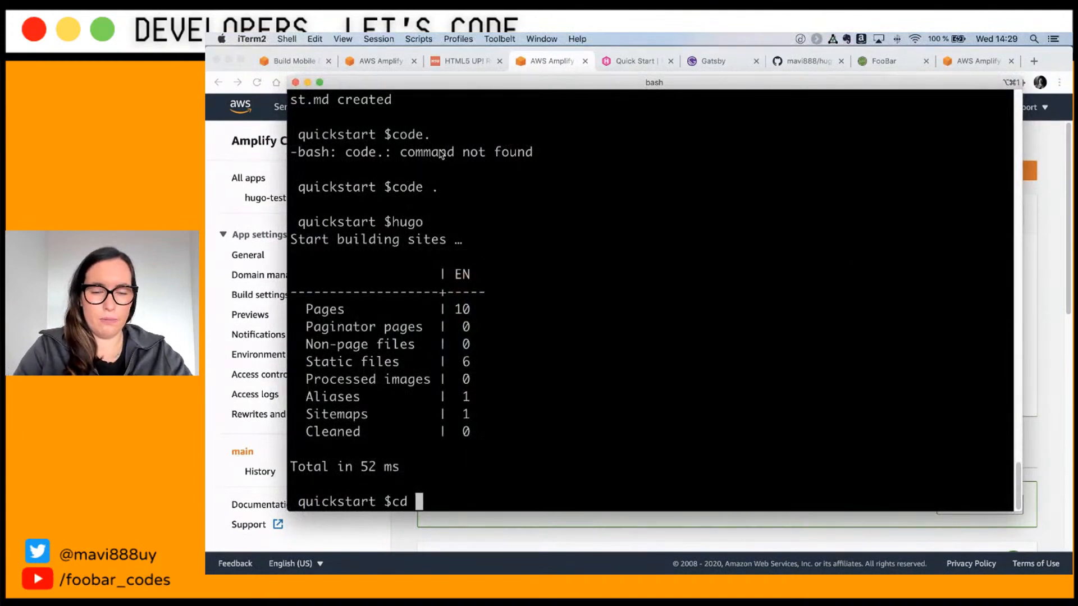
pyautogui.write('..')
pyautogui.press('Return')
pyautogui.write('clear')
pyautogui.press('Return')
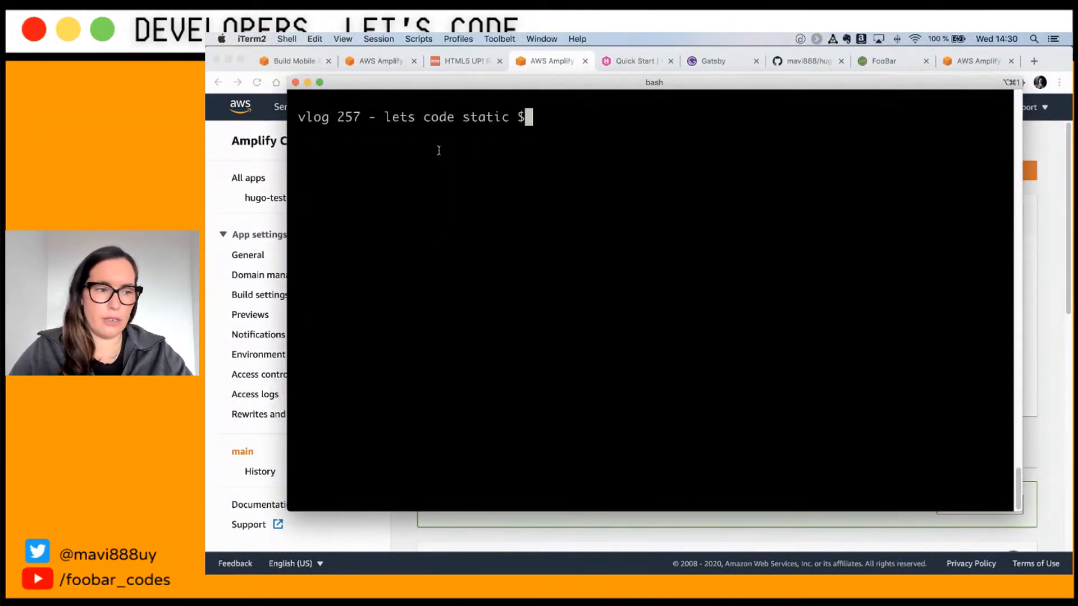
# Step: Run npx create-react-app my-demo-spa to scaffold the new React app
pyautogui.press('super+Tab')
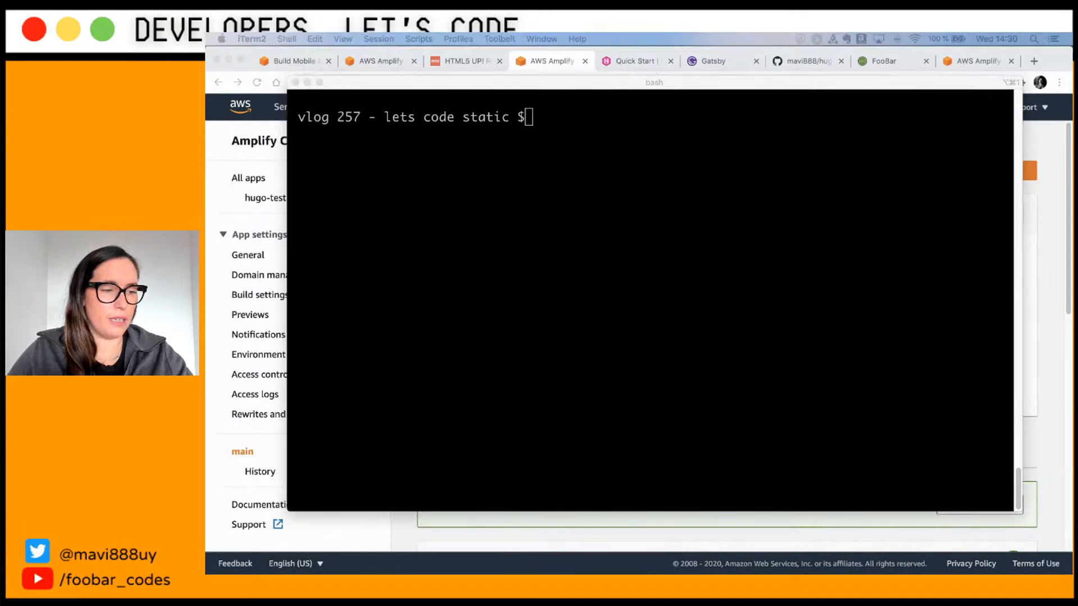
pyautogui.click(575, 267)
pyautogui.write('npx create-react-app my-demo-spa')
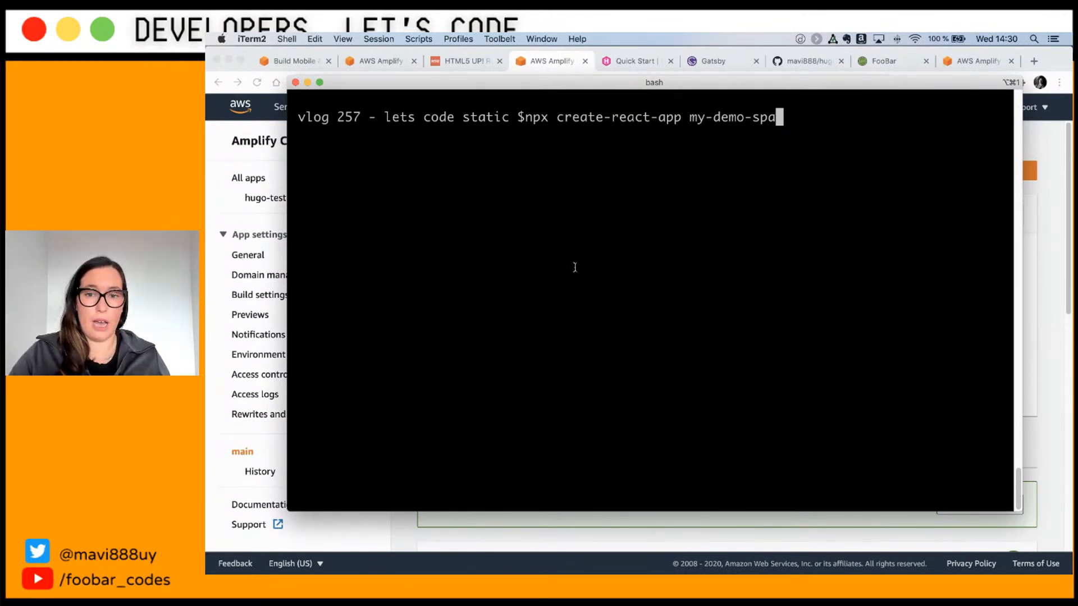
pyautogui.press('Return')
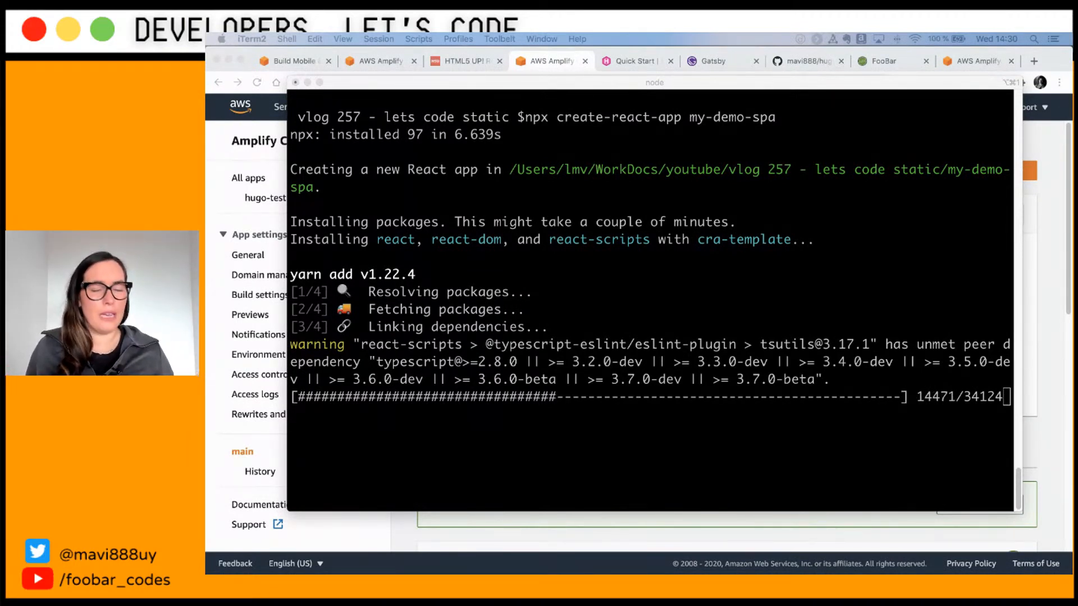
pyautogui.press('super+Tab')
pyautogui.press('super+Tab')
pyautogui.press('super+Tab')
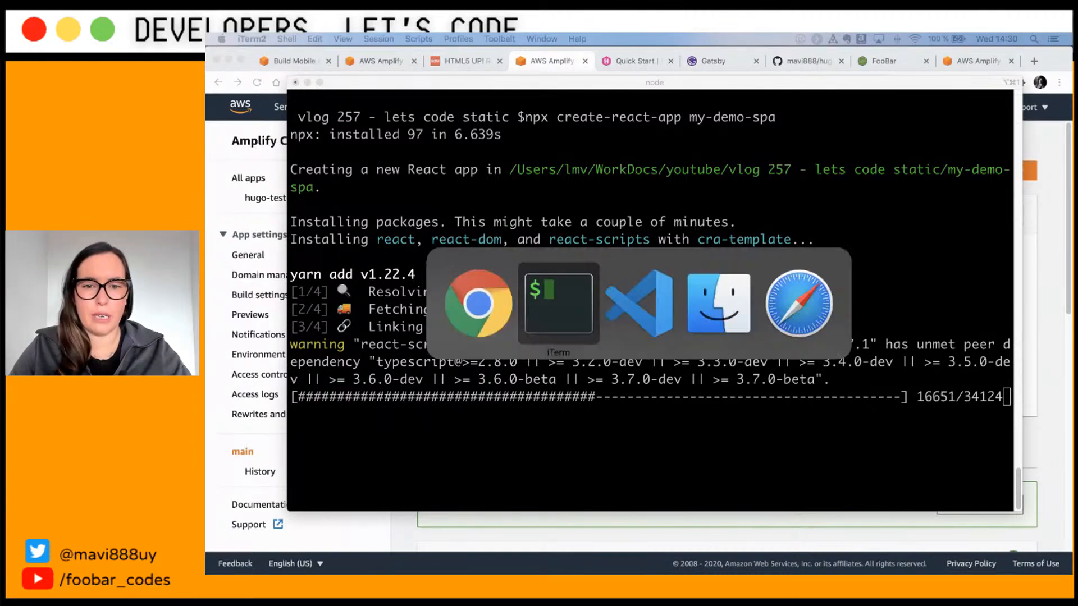
pyautogui.press('super+Tab')
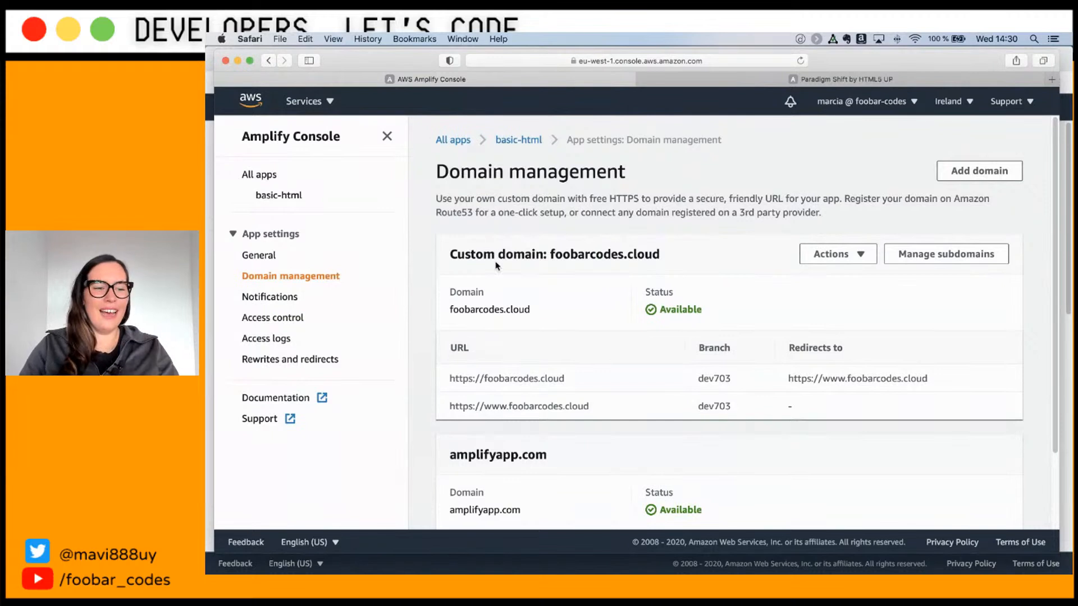
pyautogui.scroll(-3, 611, 292)
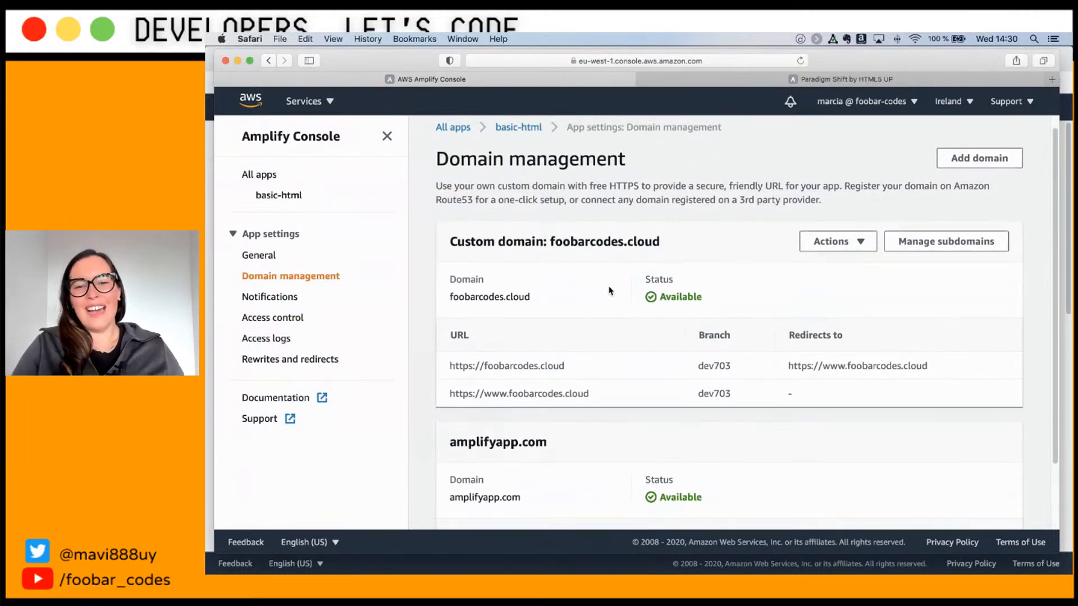
pyautogui.scroll(3, 613, 296)
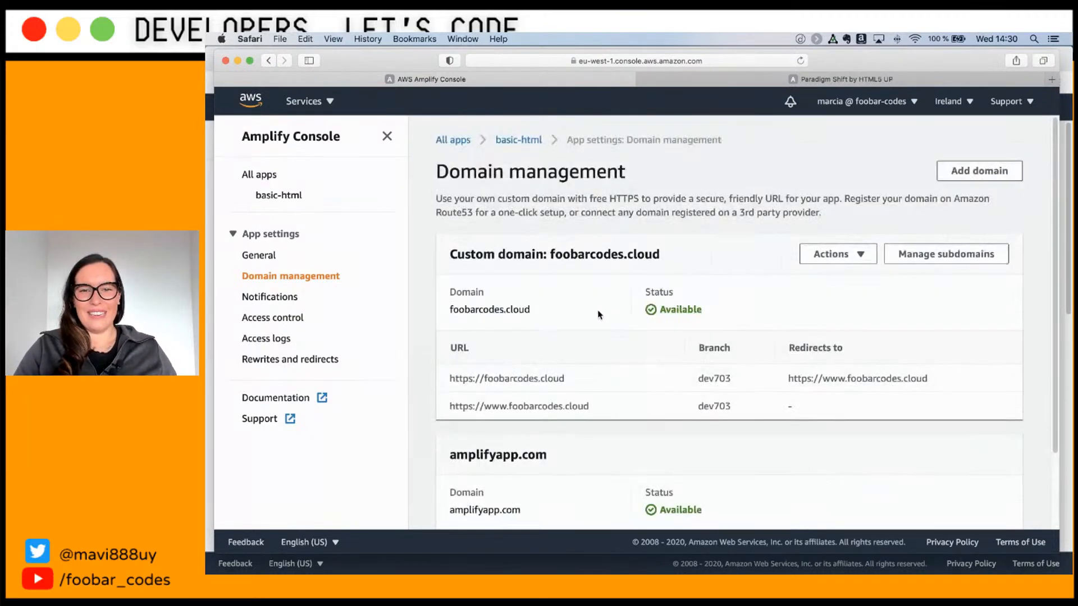
pyautogui.tripleClick(854, 382)
pyautogui.moveTo(934, 381); pyautogui.dragTo(794, 366)
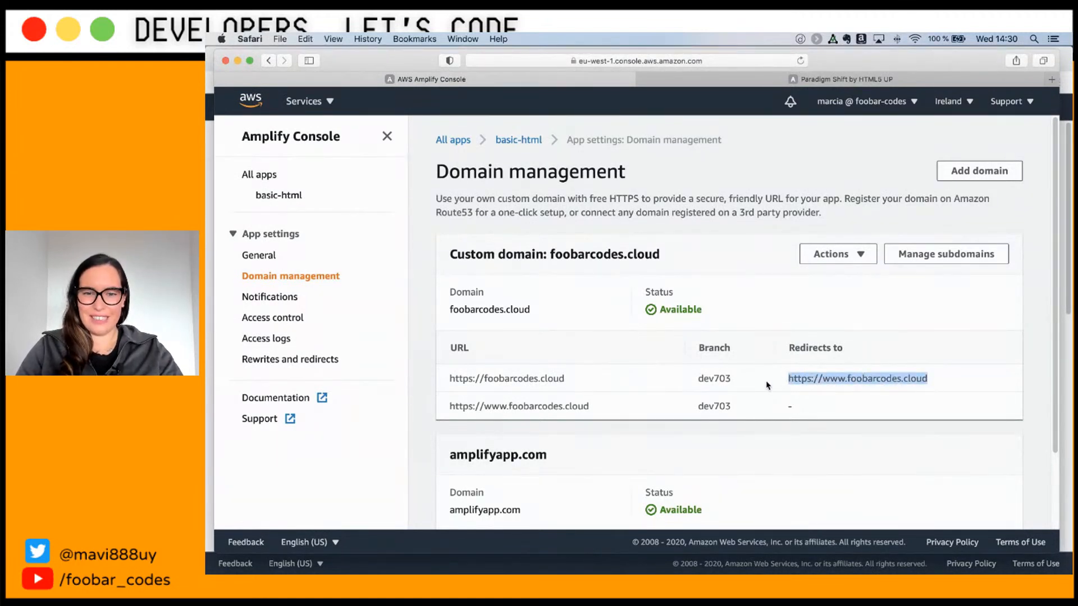
pyautogui.tripleClick(514, 380)
pyautogui.press('super+c')
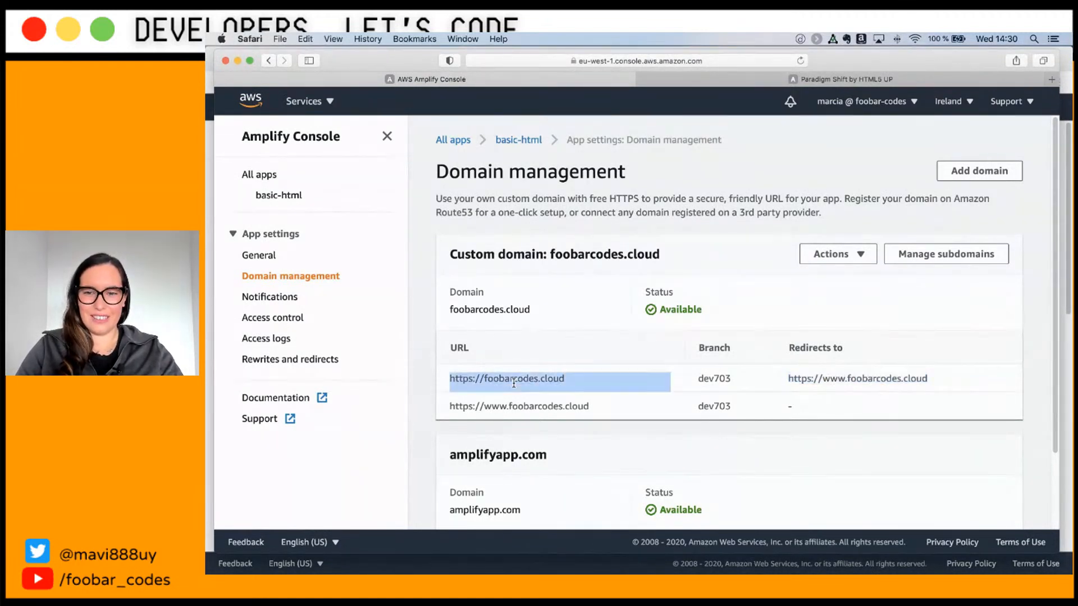
# Step: Load foobarcodes.cloud in a new browser tab to view the Paradigm Shift site
pyautogui.click(695, 64)
pyautogui.press('super+t')
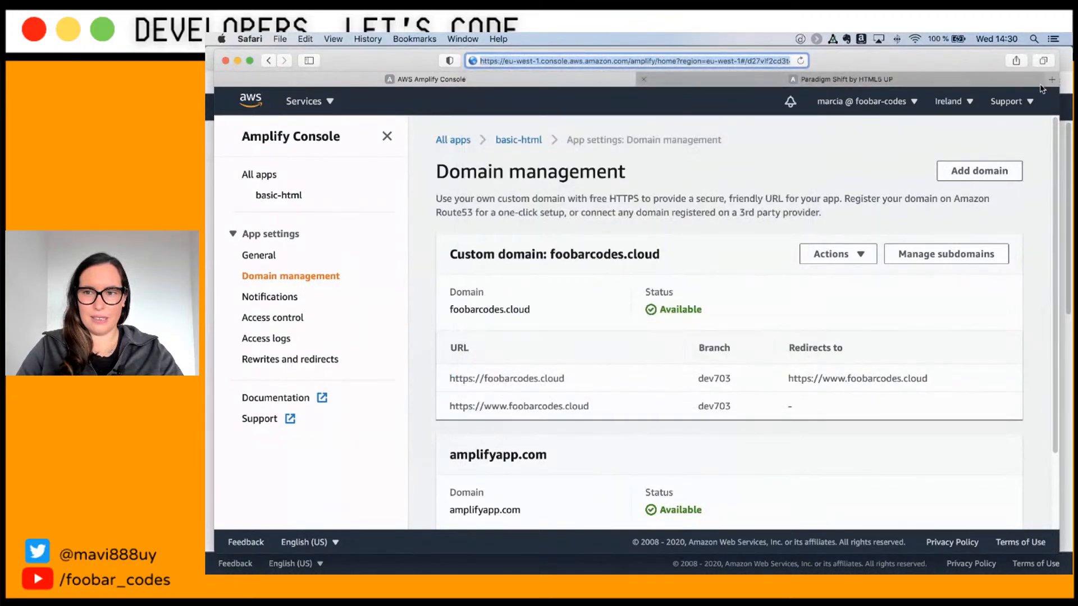
pyautogui.press('super+v')
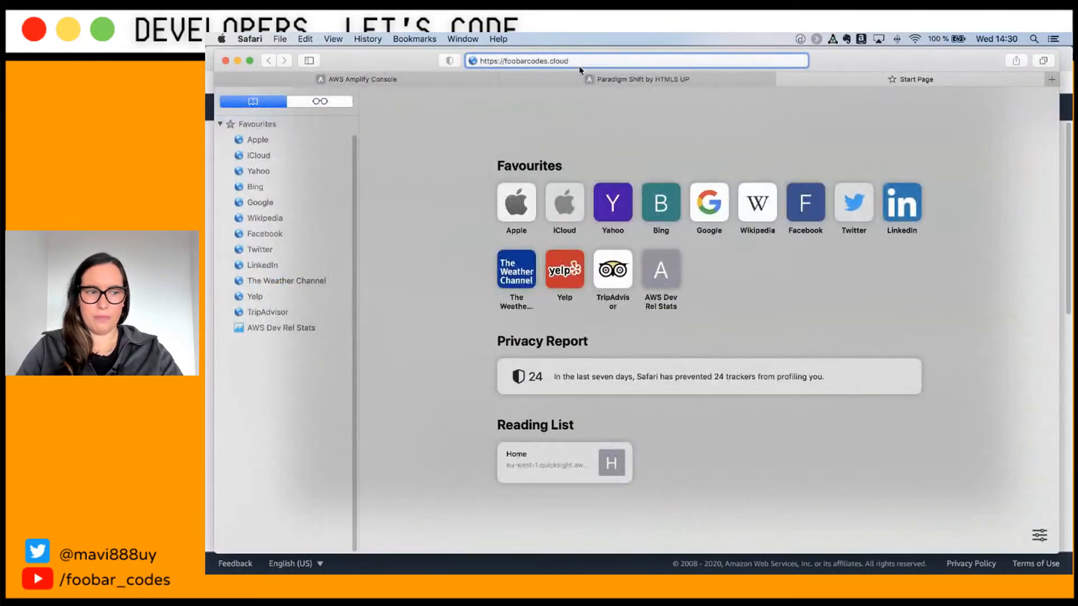
pyautogui.press('Return')
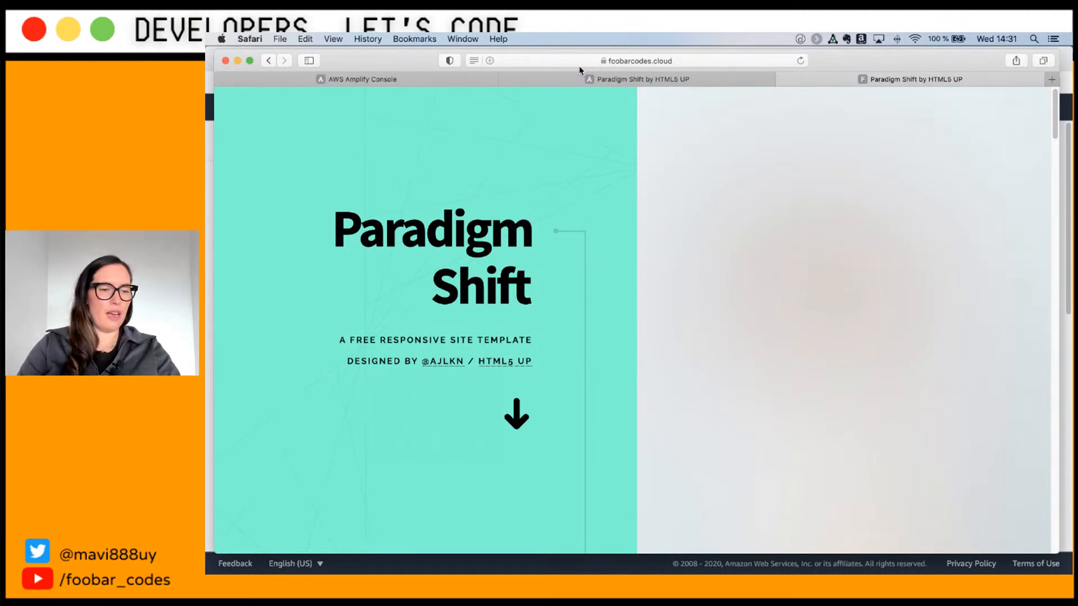
# Step: Return to the Amplify domain page and search the AWS services for Route 53
pyautogui.click(337, 79)
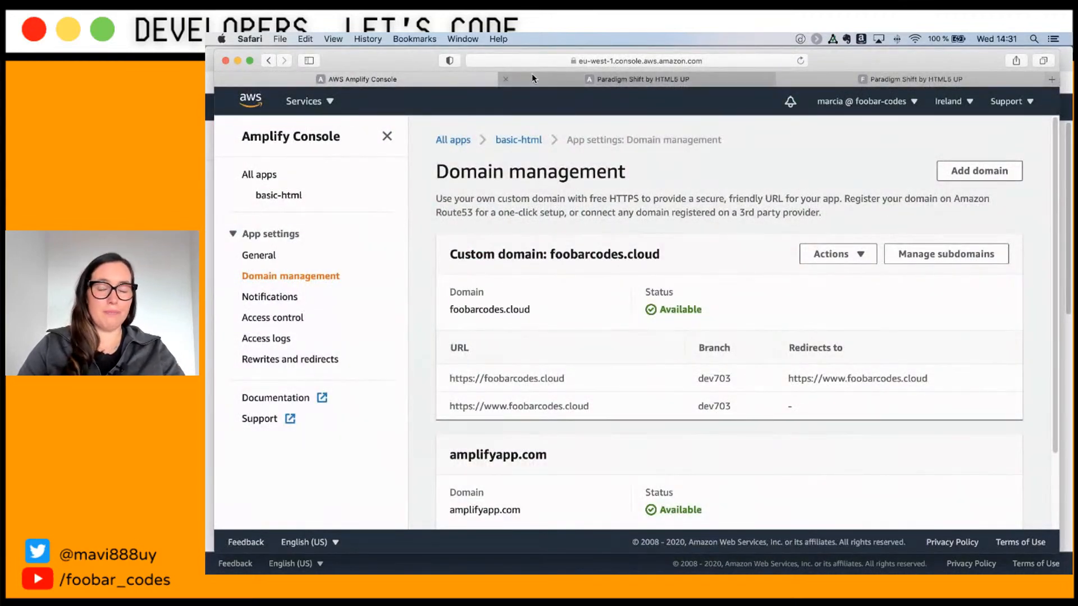
pyautogui.moveTo(532, 76)
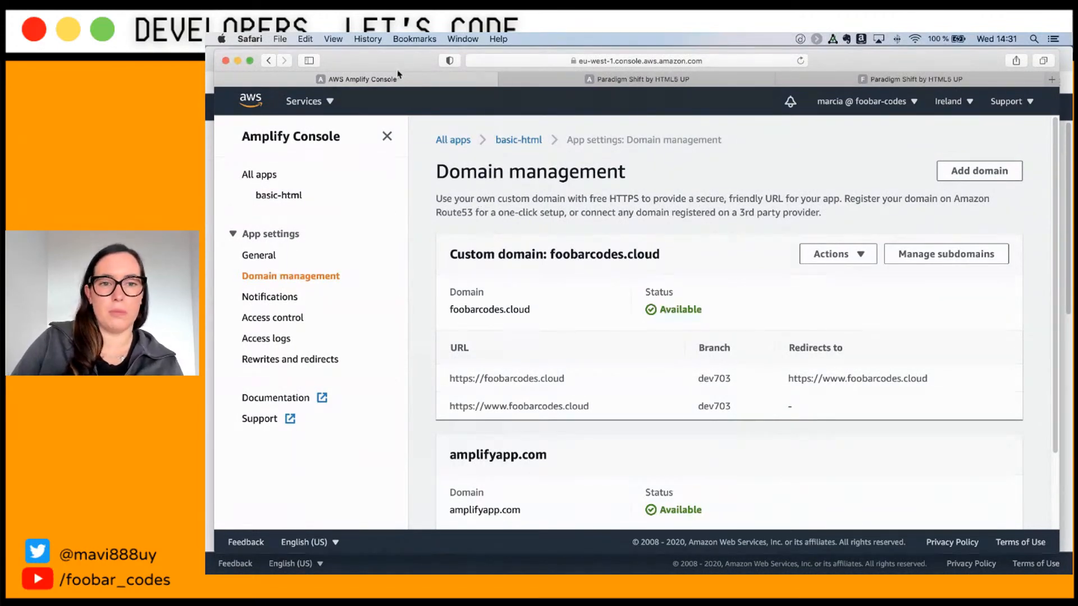
pyautogui.click(331, 101)
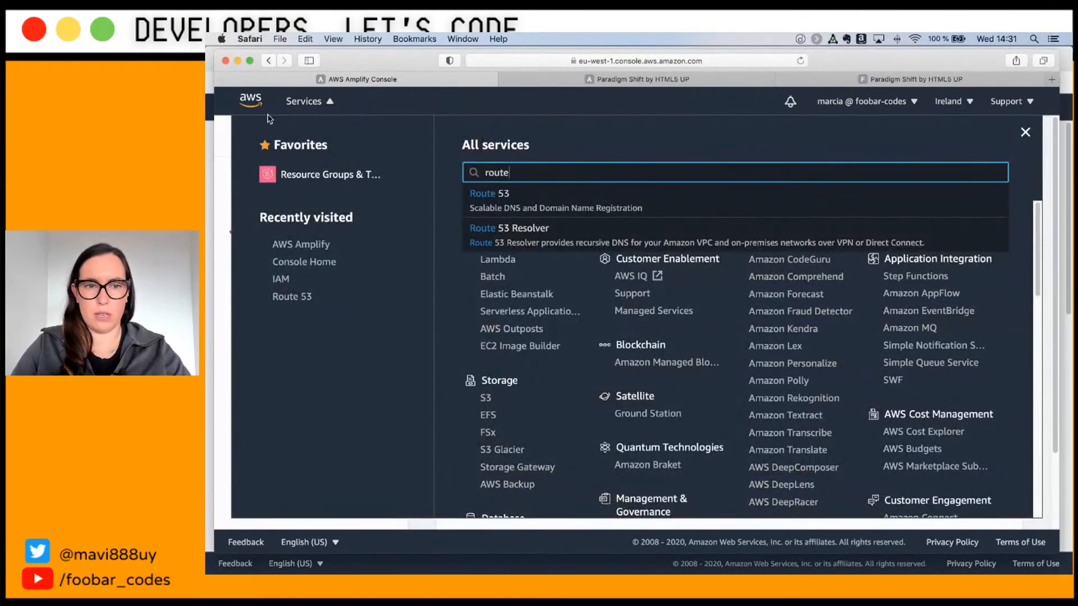
pyautogui.click(304, 105)
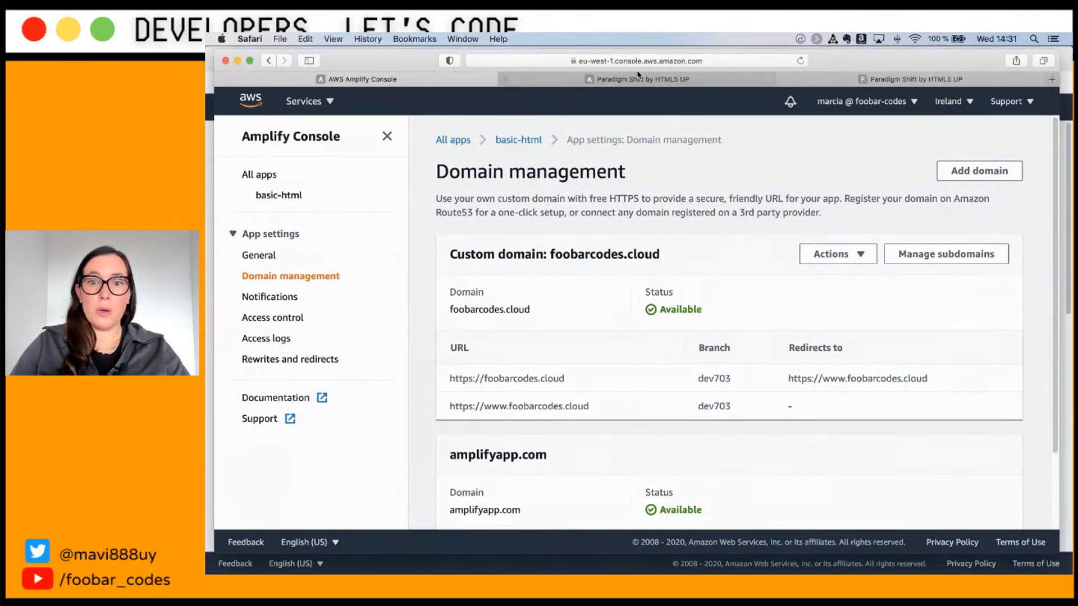
# Step: Enter the my-demo-spa folder in iTerm2 and open it in VS Code with code
pyautogui.press('super+Tab')
pyautogui.press('super+Tab')
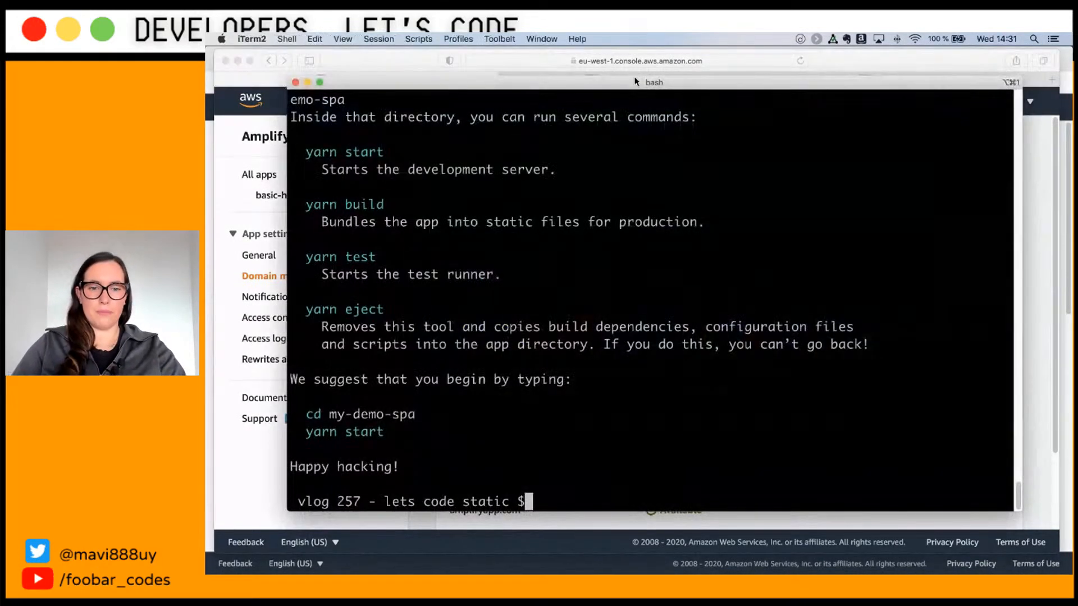
pyautogui.write('cd ')
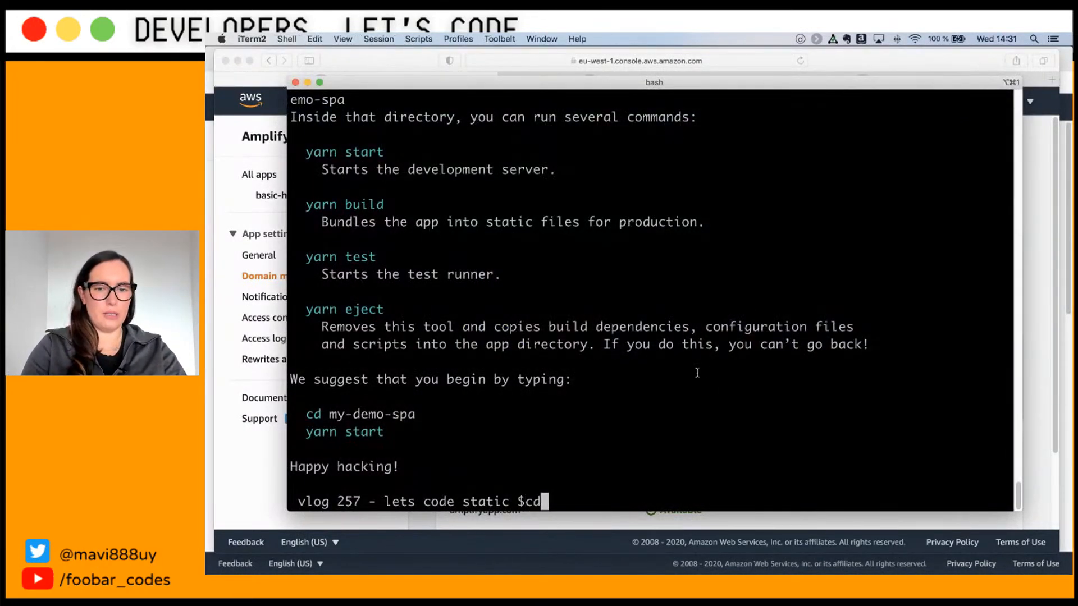
pyautogui.write('dem')
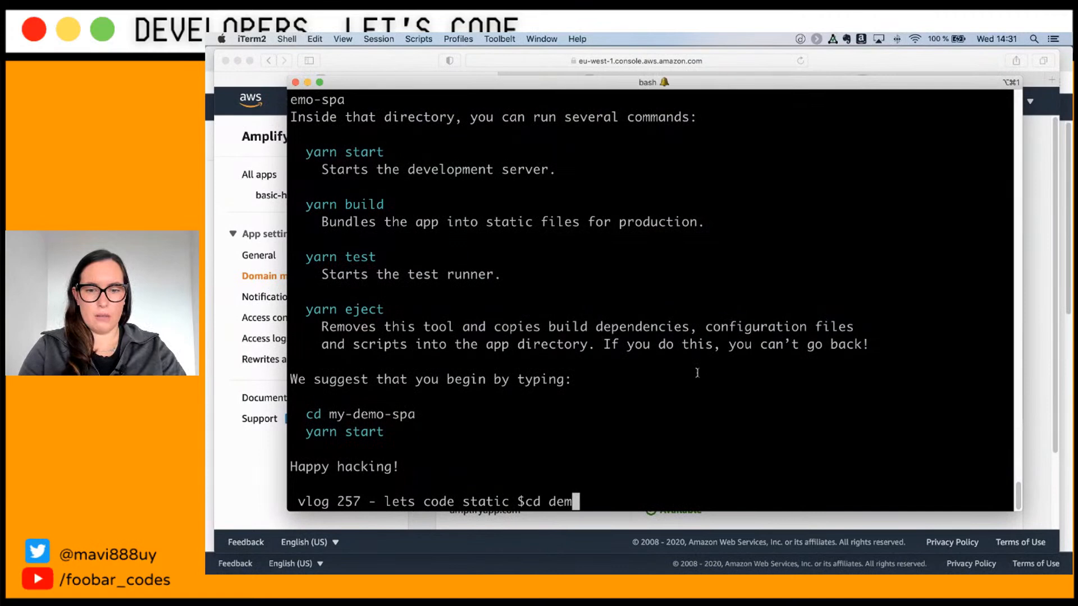
pyautogui.press('BackSpace')
pyautogui.press('BackSpace')
pyautogui.press('BackSpace')
pyautogui.press('Tab')
pyautogui.press('Tab')
pyautogui.press('Tab')
pyautogui.press('Tab')
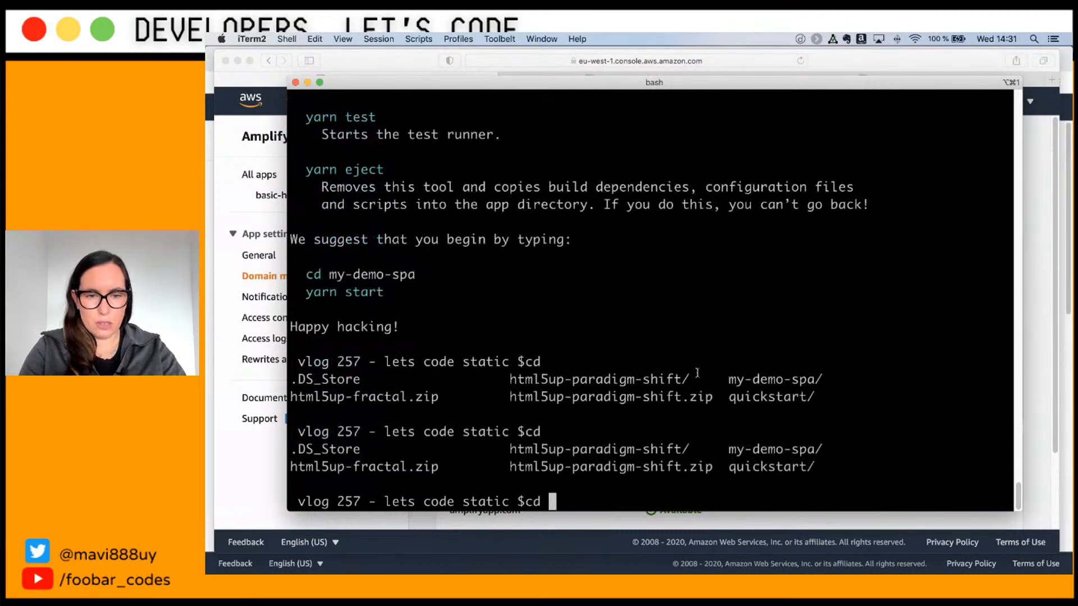
pyautogui.write('my')
pyautogui.press('Tab')
pyautogui.press('Return')
pyautogui.write('code .')
pyautogui.press('Return')
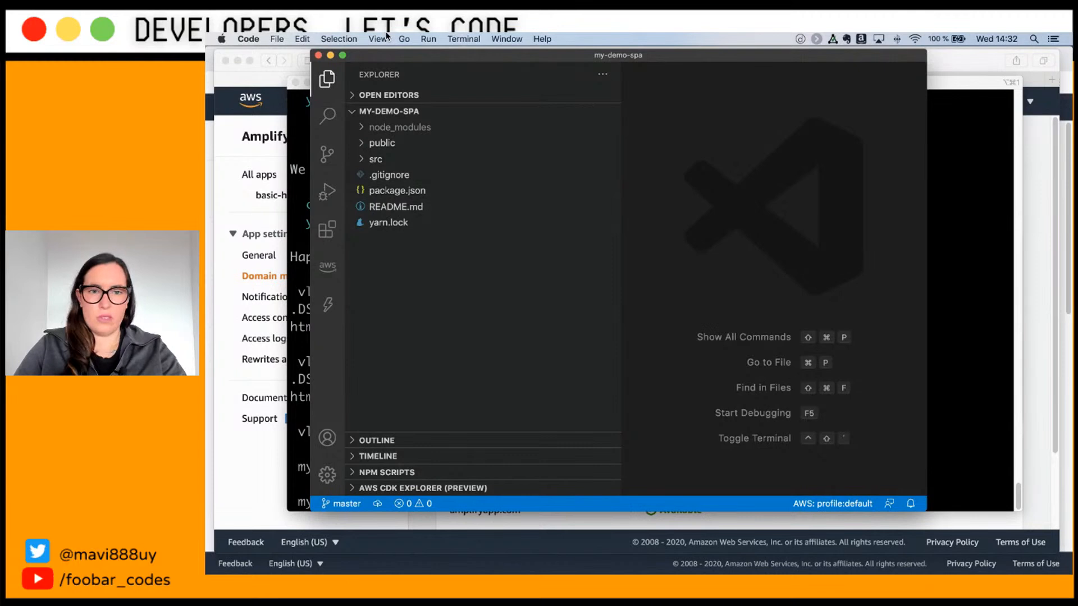
# Step: Open VS Code's integrated terminal in the bottom panel for the my-demo-spa project
pyautogui.click(455, 38)
pyautogui.moveTo(400, 37)
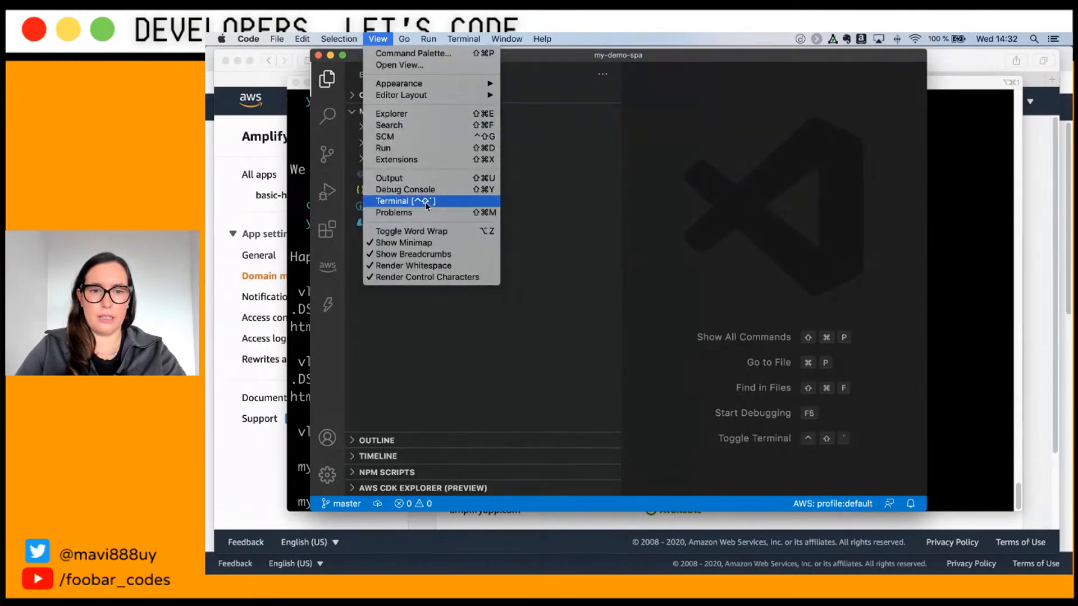
pyautogui.press('Return')
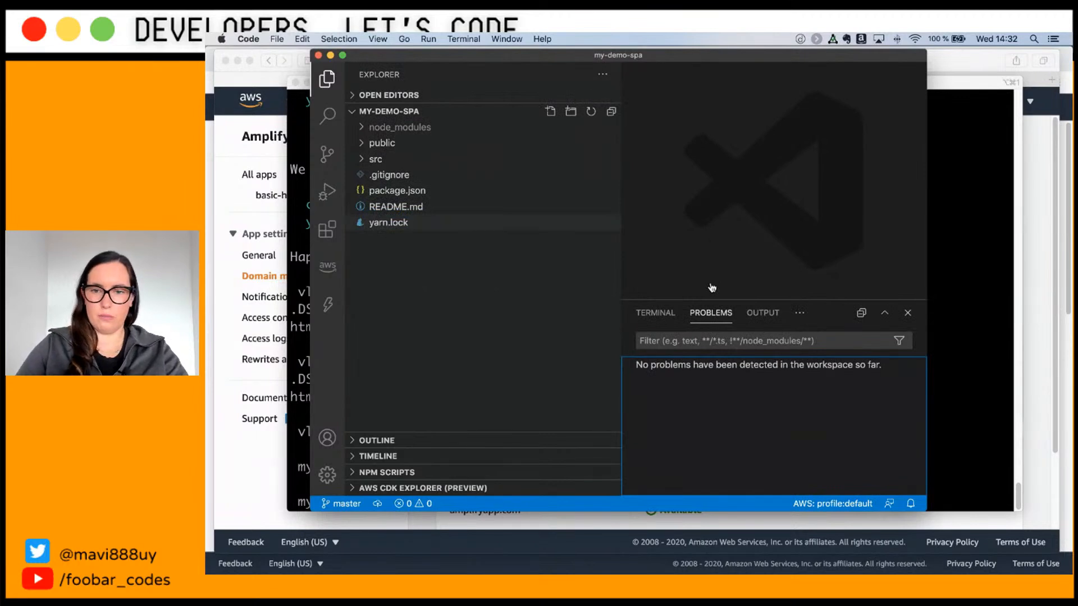
pyautogui.click(763, 313)
pyautogui.click(786, 315)
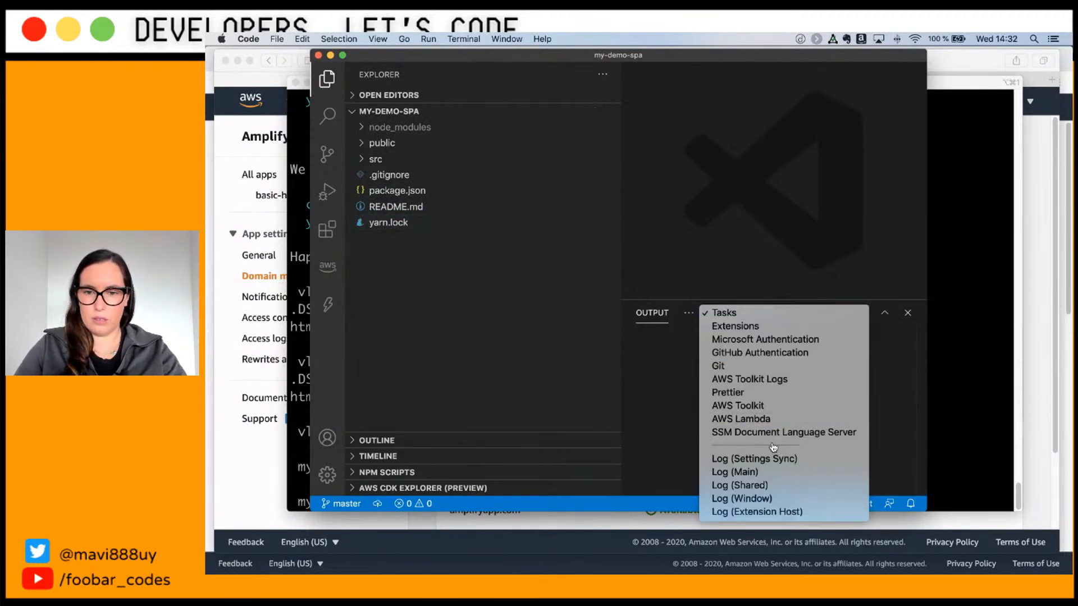
pyautogui.click(649, 381)
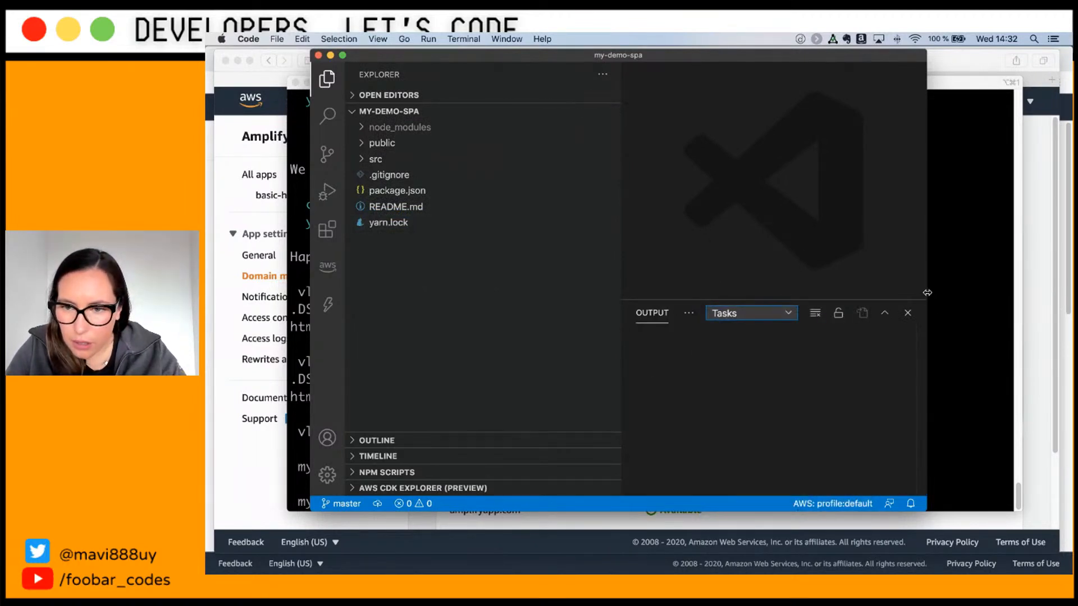
pyautogui.moveTo(927, 293); pyautogui.dragTo(1030, 295)
pyautogui.click(693, 319)
pyautogui.click(705, 332)
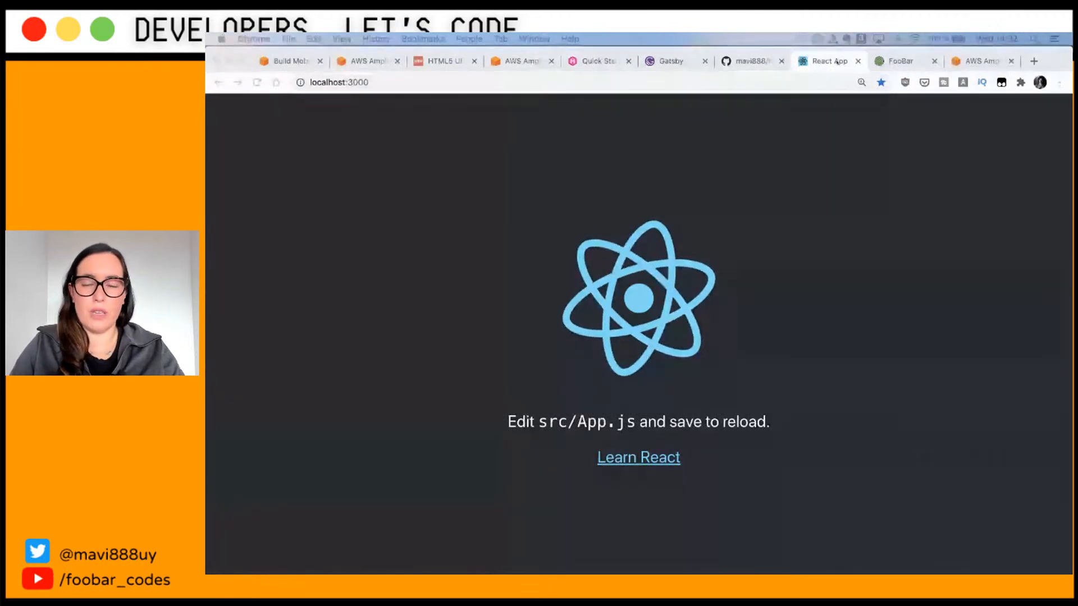
# Step: Close the React App tab, stop the dev server and run git init
pyautogui.press('super+w')
pyautogui.press('super+Tab')
pyautogui.press('super+Tab')
pyautogui.press('super+Tab')
pyautogui.press('super+Tab')
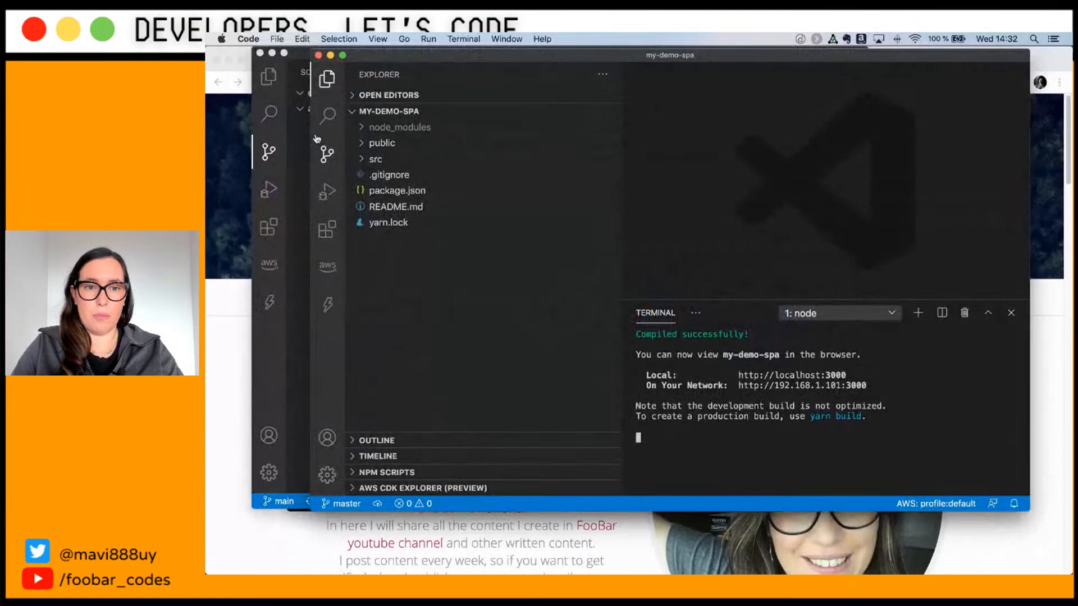
pyautogui.click(260, 53)
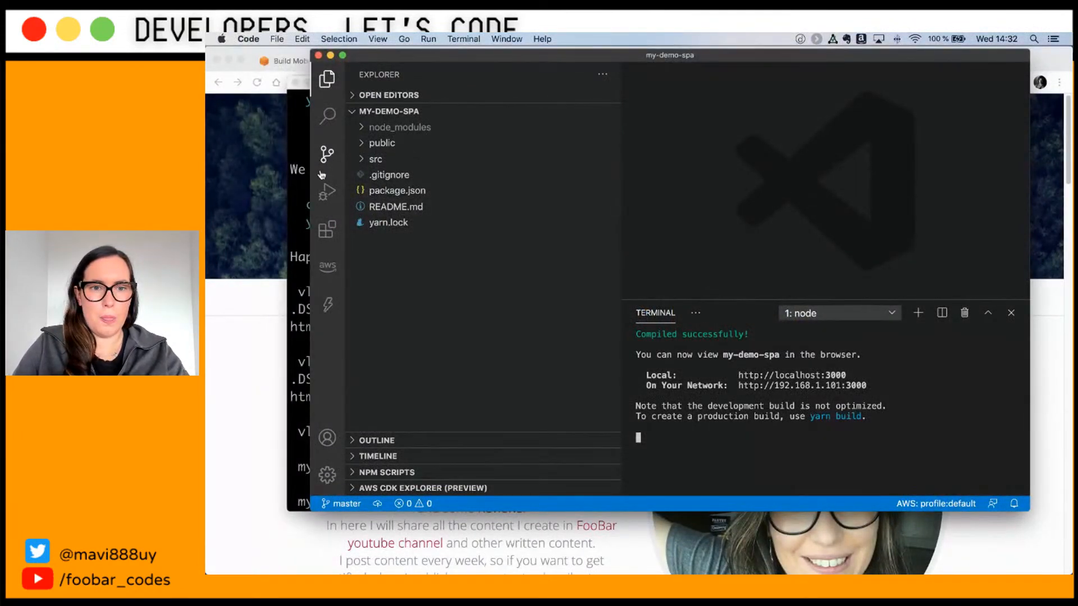
pyautogui.hotkey('ctrl', 'c')
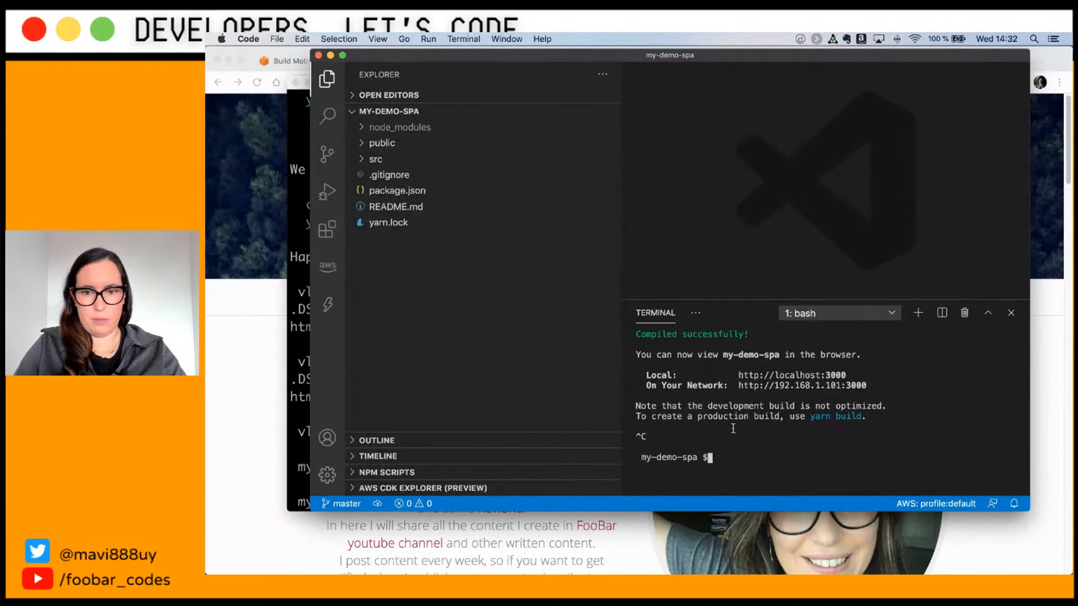
pyautogui.write('git init')
pyautogui.press('Return')
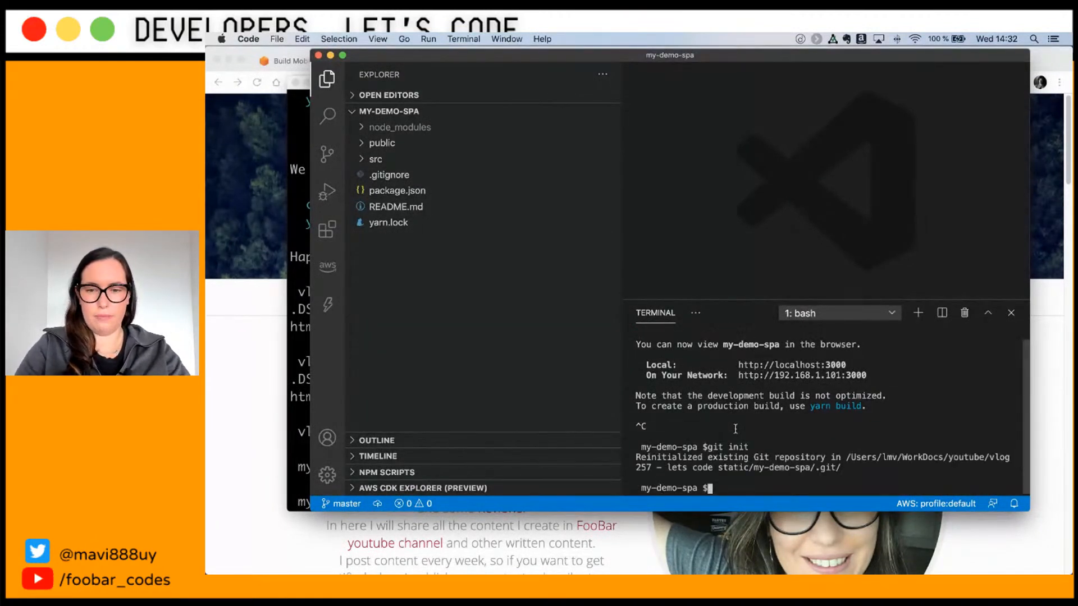
# Step: Check Source Control and run git log to confirm the initial Create React App commit
pyautogui.click(326, 153)
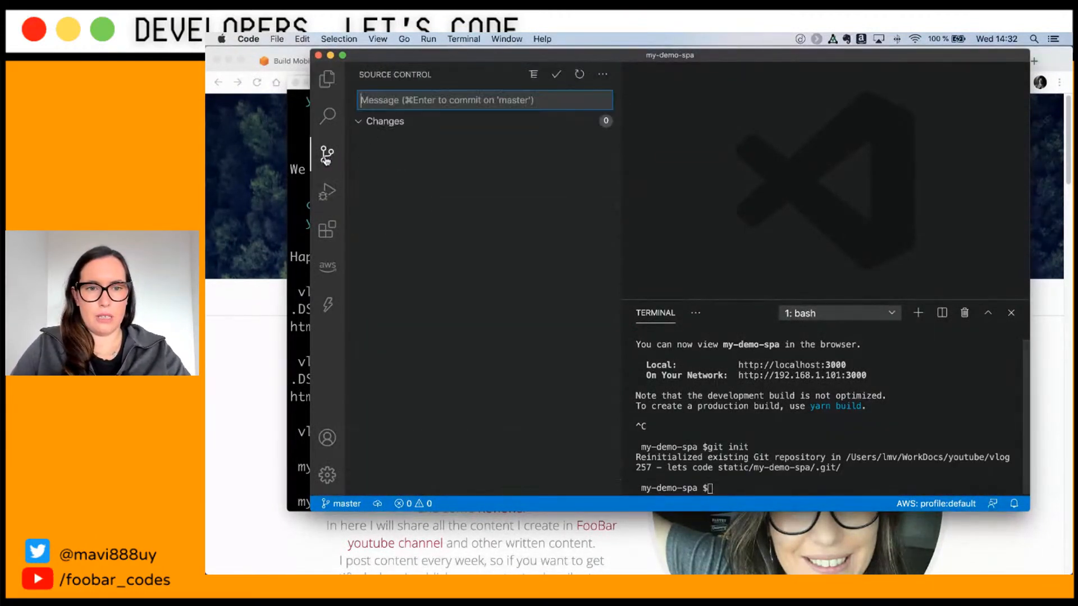
pyautogui.click(455, 122)
pyautogui.click(531, 100)
pyautogui.click(778, 433)
pyautogui.write('git log')
pyautogui.press('Return')
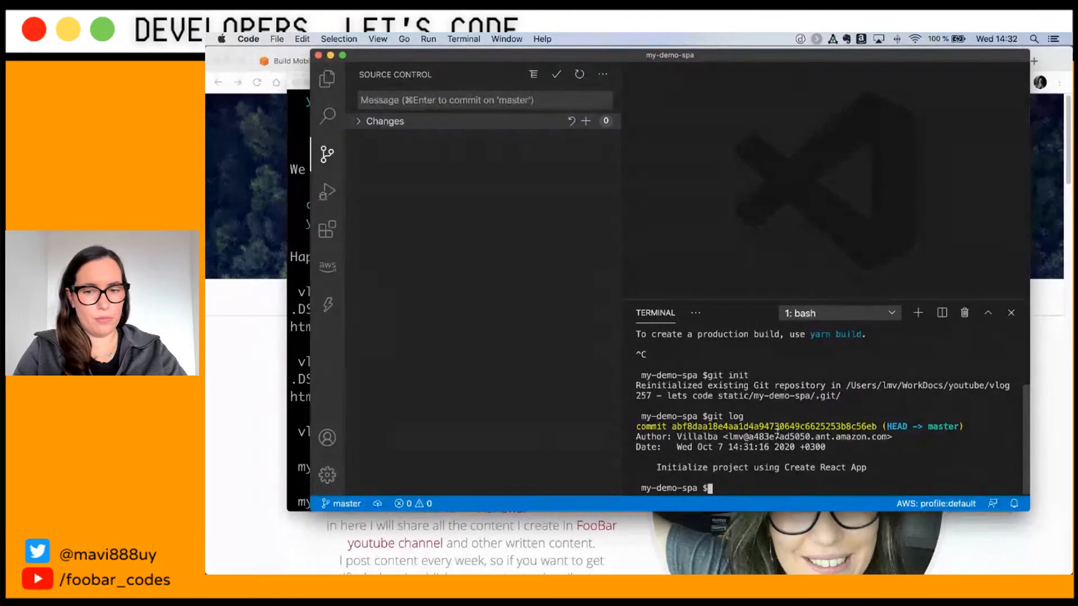
pyautogui.press('super+Tab')
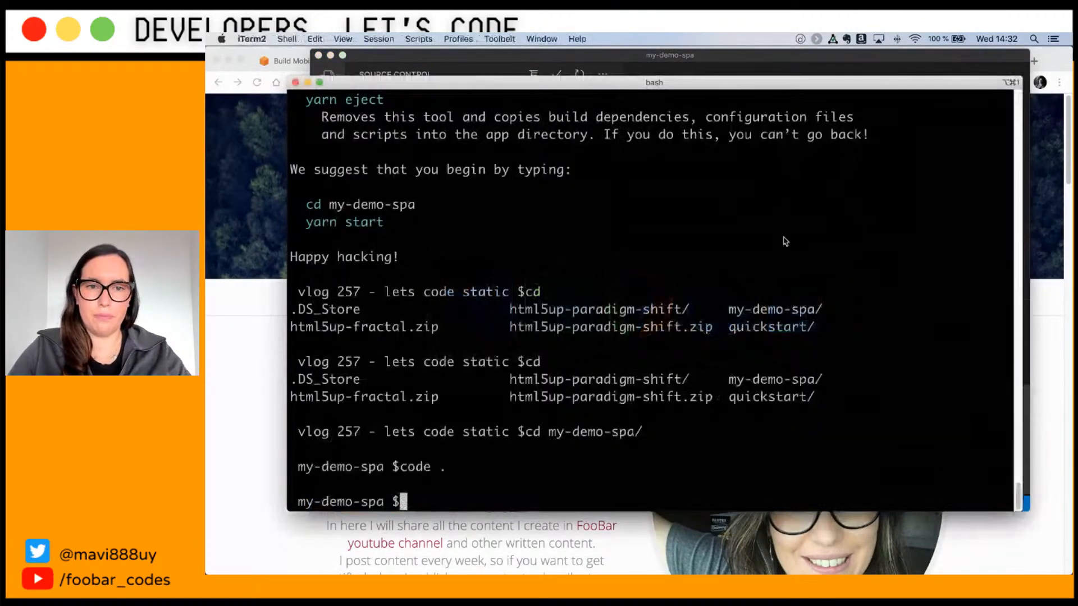
pyautogui.press('super+Tab')
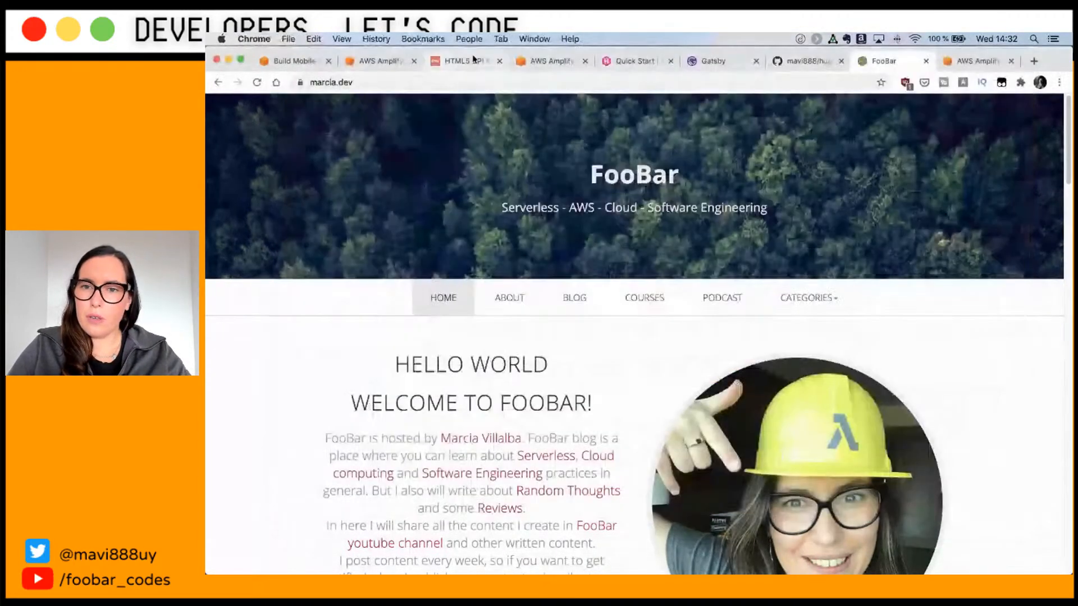
# Step: Create a new private GitHub repository named react-test-cicd
pyautogui.click(786, 62)
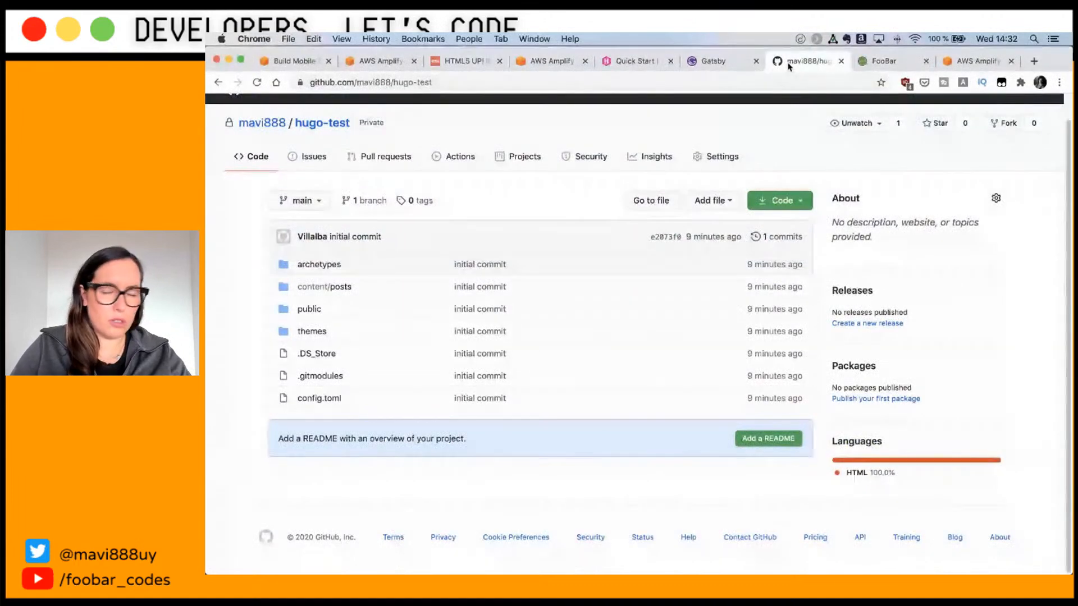
pyautogui.scroll(1, 999, 128)
pyautogui.click(1003, 112)
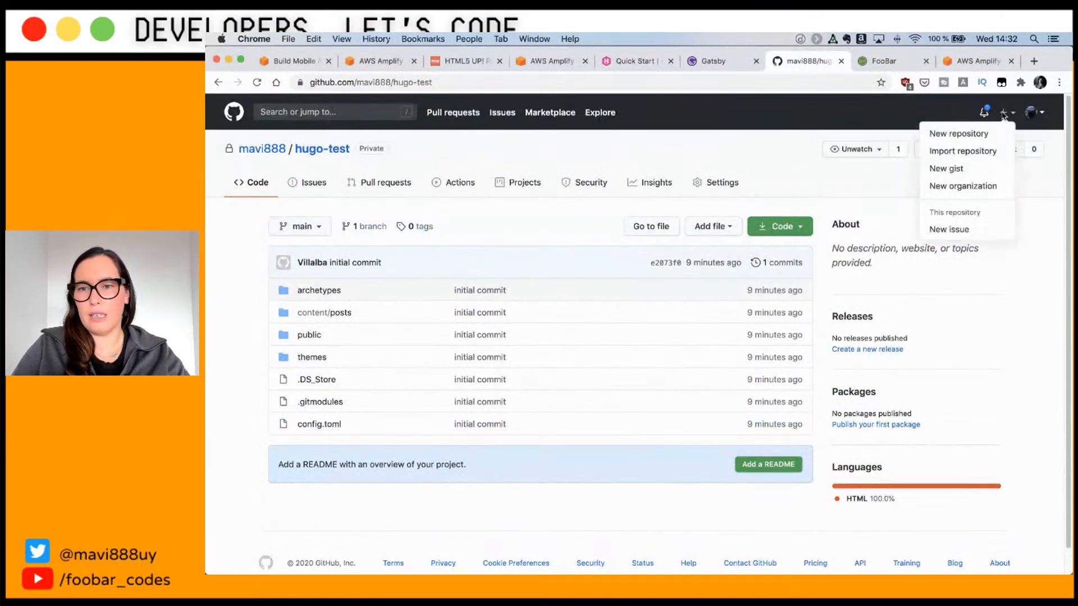
pyautogui.click(962, 132)
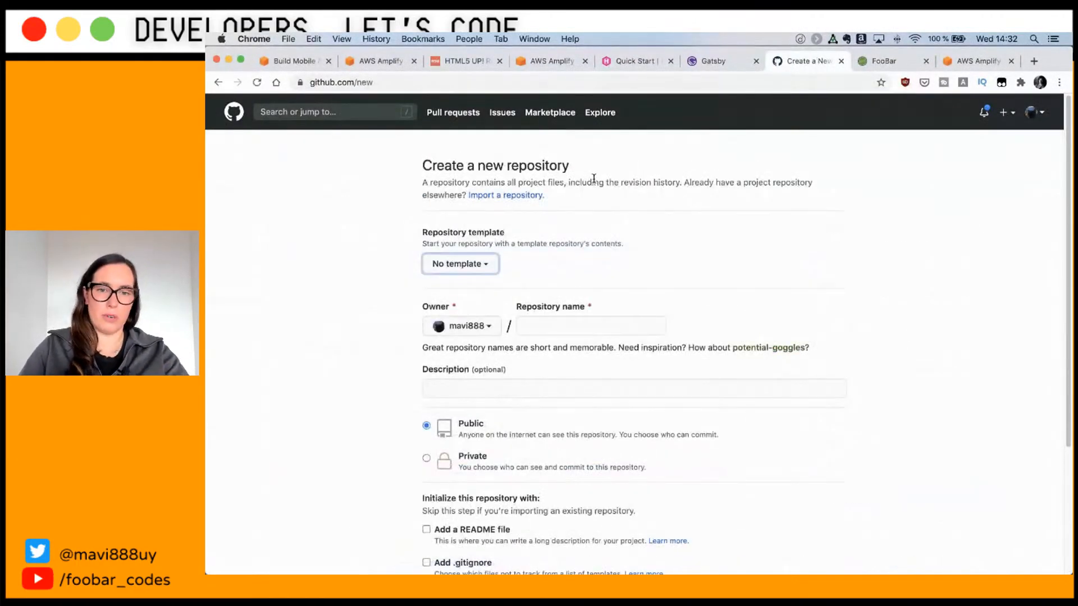
pyautogui.click(557, 328)
pyautogui.write('reac')
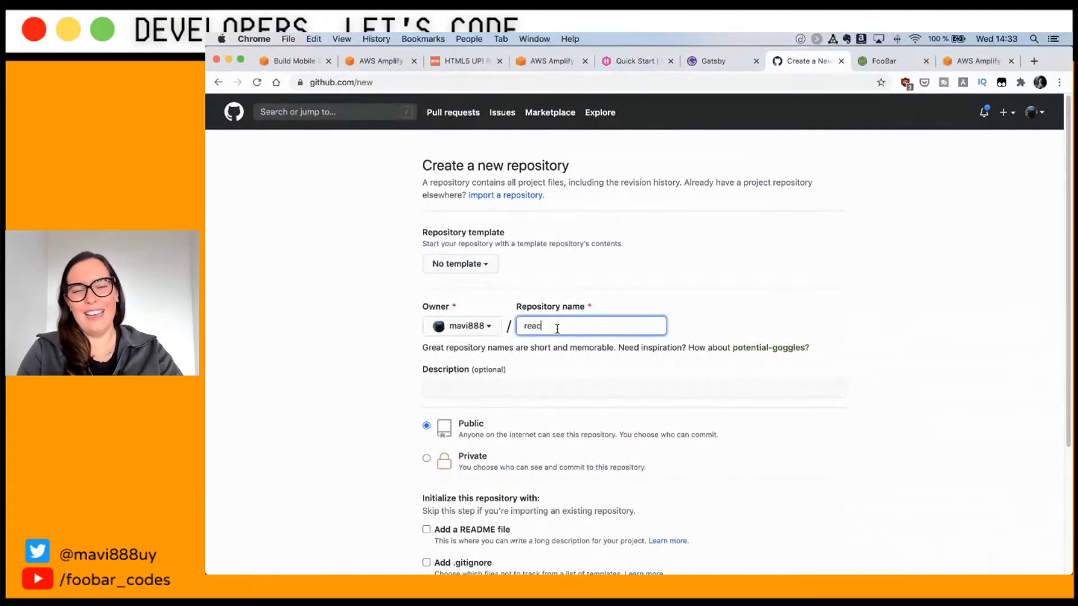
pyautogui.write('t-test-cid')
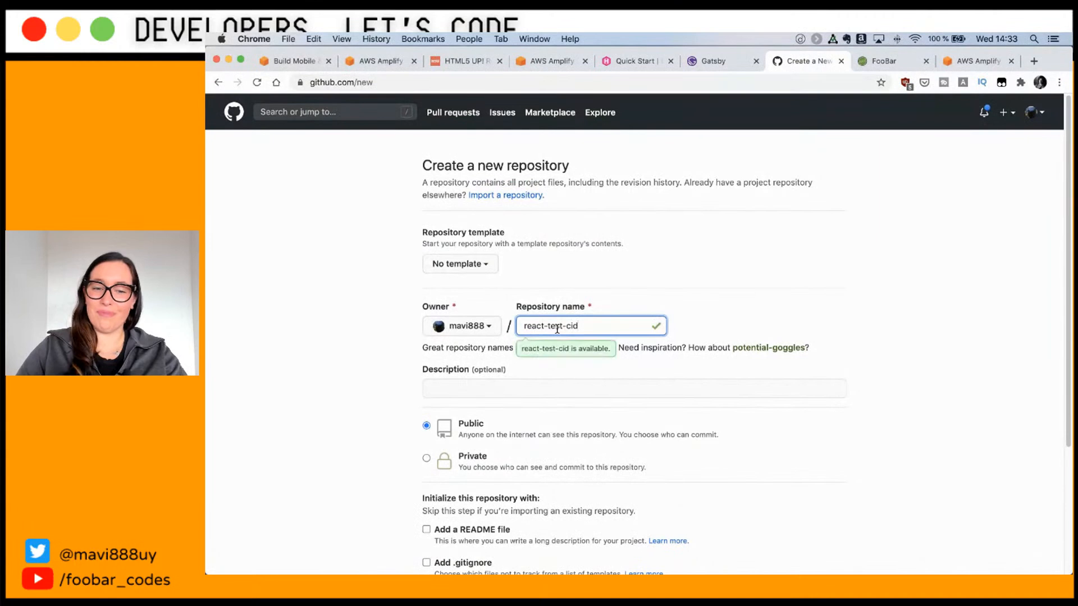
pyautogui.click(426, 458)
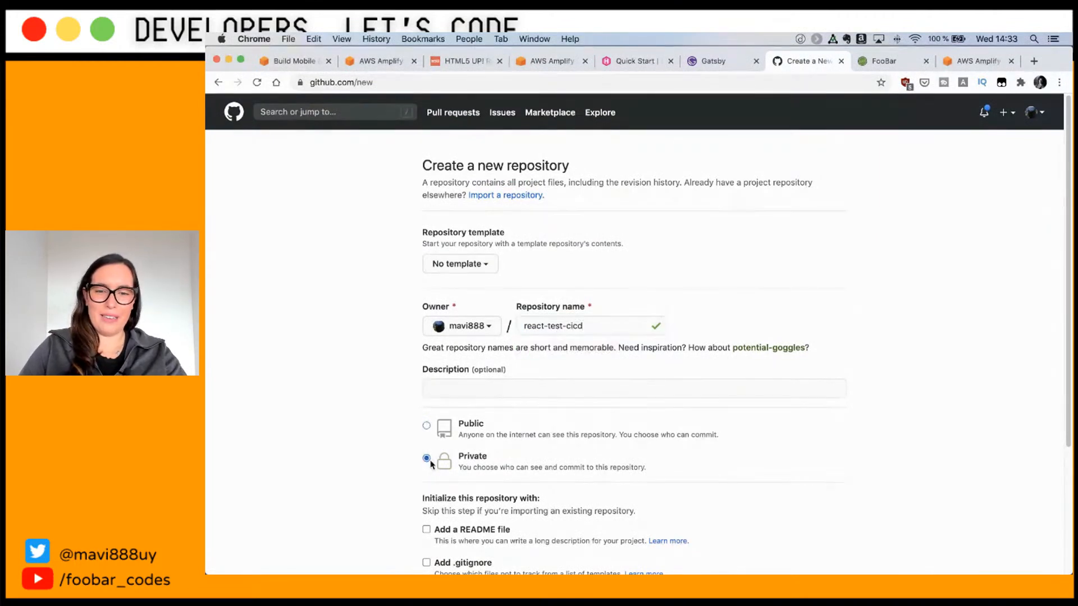
pyautogui.scroll(-3, 528, 451)
pyautogui.click(479, 475)
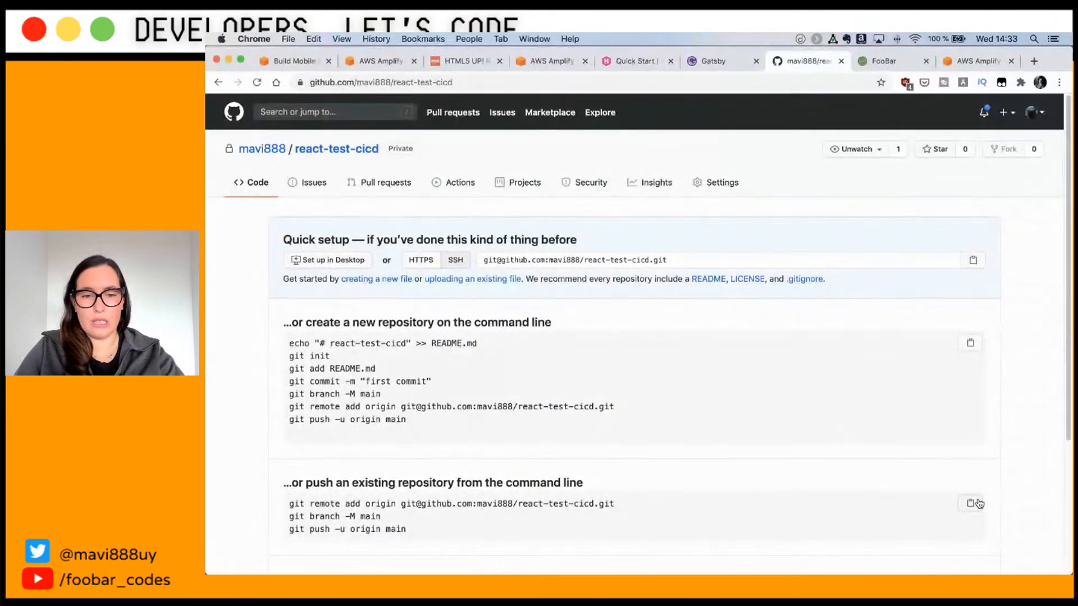
# Step: Paste GitHub's push-an-existing-repository commands into VS Code's terminal to push main
pyautogui.click(971, 505)
pyautogui.press('super+Tab')
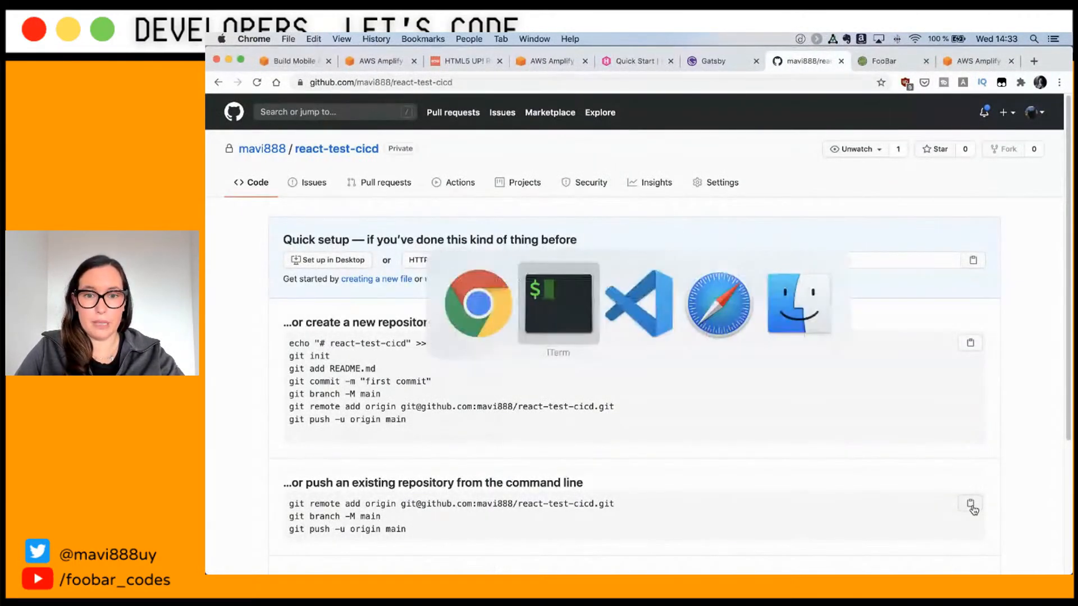
pyautogui.press('super+Tab')
pyautogui.press('super+Tab')
pyautogui.press('super+v')
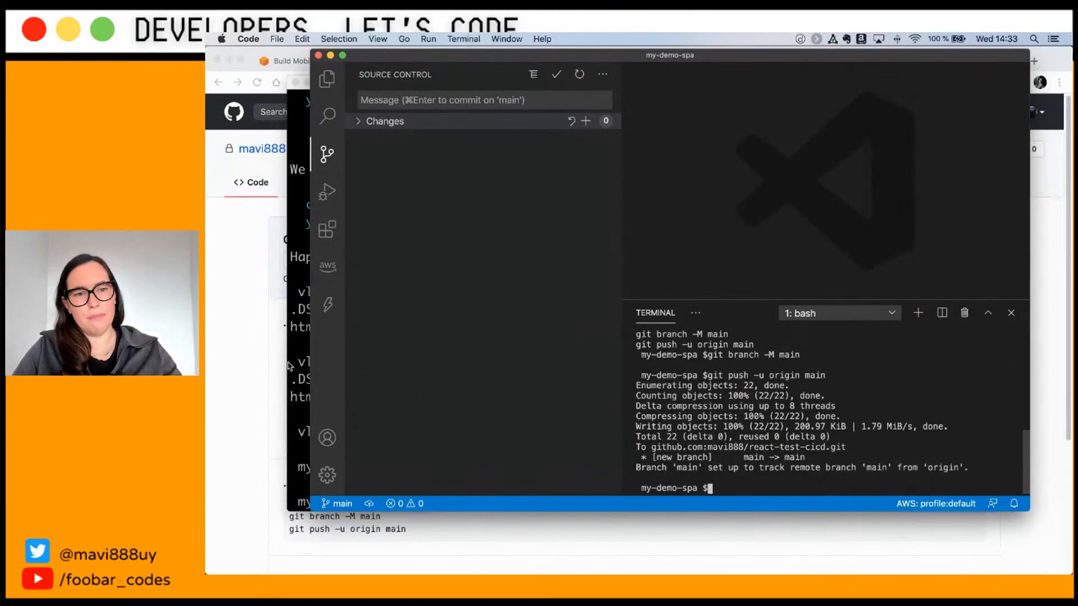
# Step: Reload the react-test-cicd GitHub page to confirm the code was pushed
pyautogui.click(251, 354)
pyautogui.click(365, 148)
pyautogui.scroll(-6, 434, 409)
pyautogui.scroll(7, 434, 410)
# Step: Start a new Amplify app from All apps with GitHub as the repository provider
pyautogui.click(379, 61)
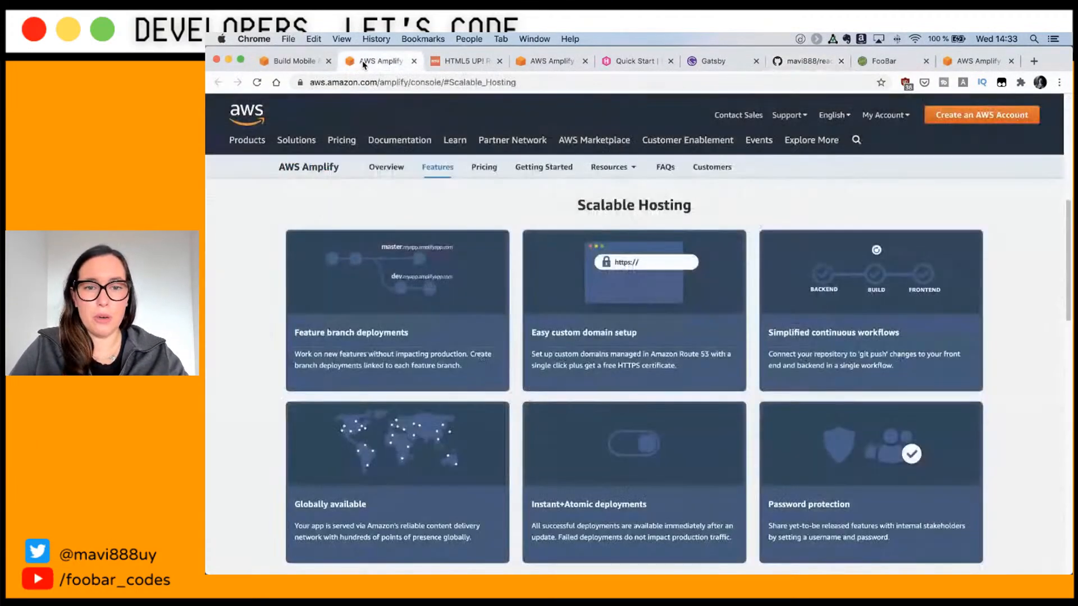
pyautogui.click(561, 62)
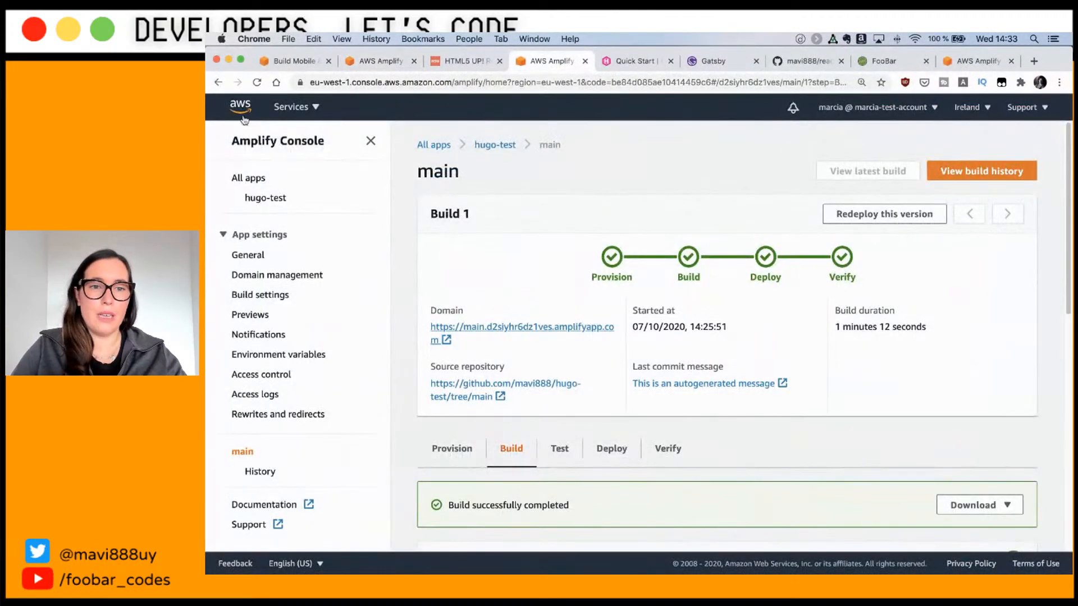
pyautogui.click(260, 176)
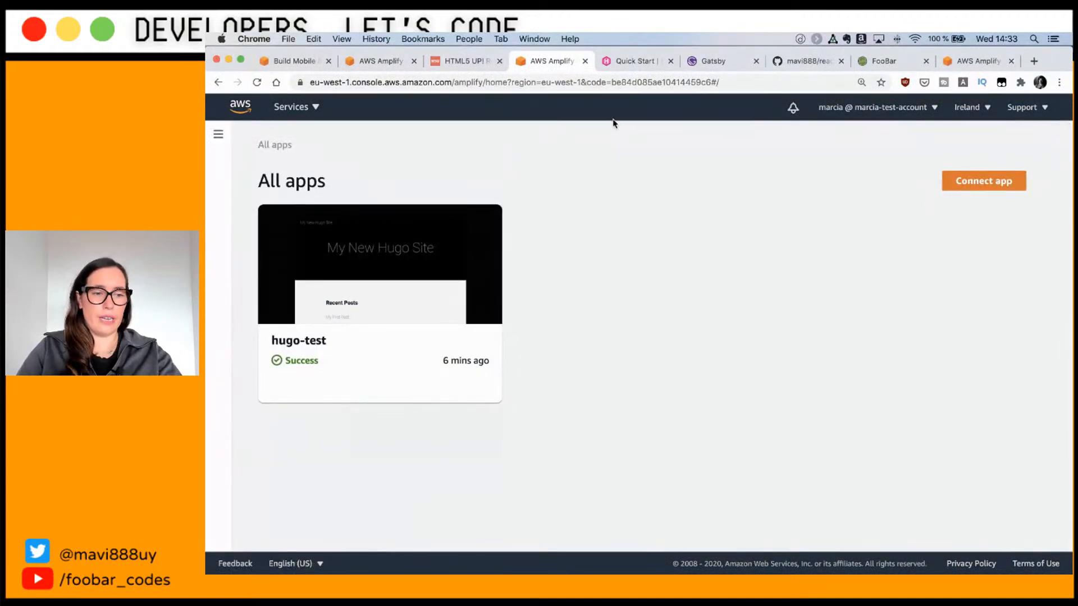
pyautogui.click(960, 180)
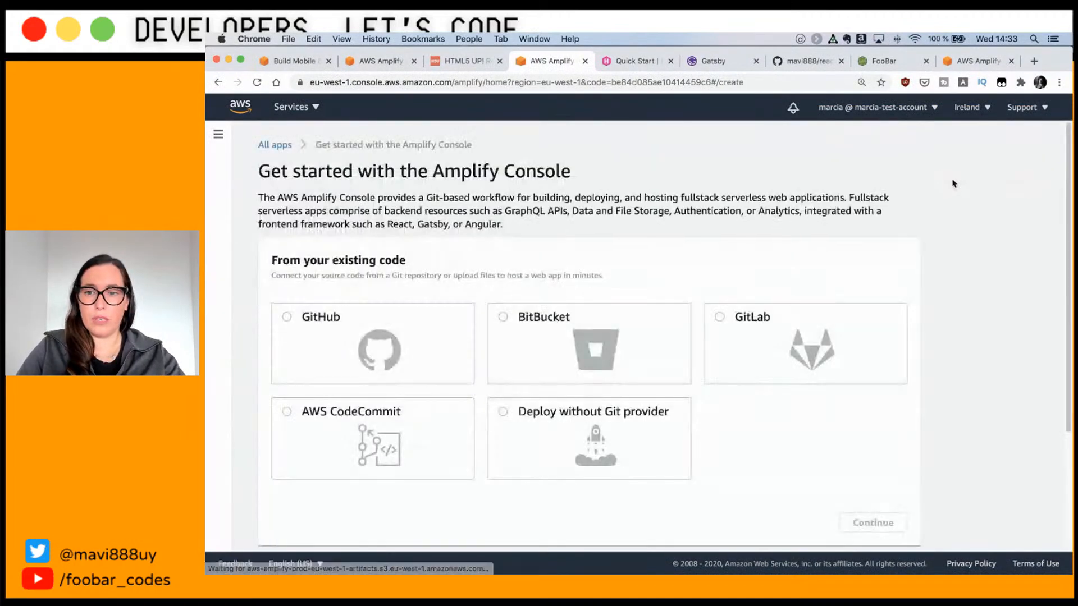
pyautogui.click(383, 326)
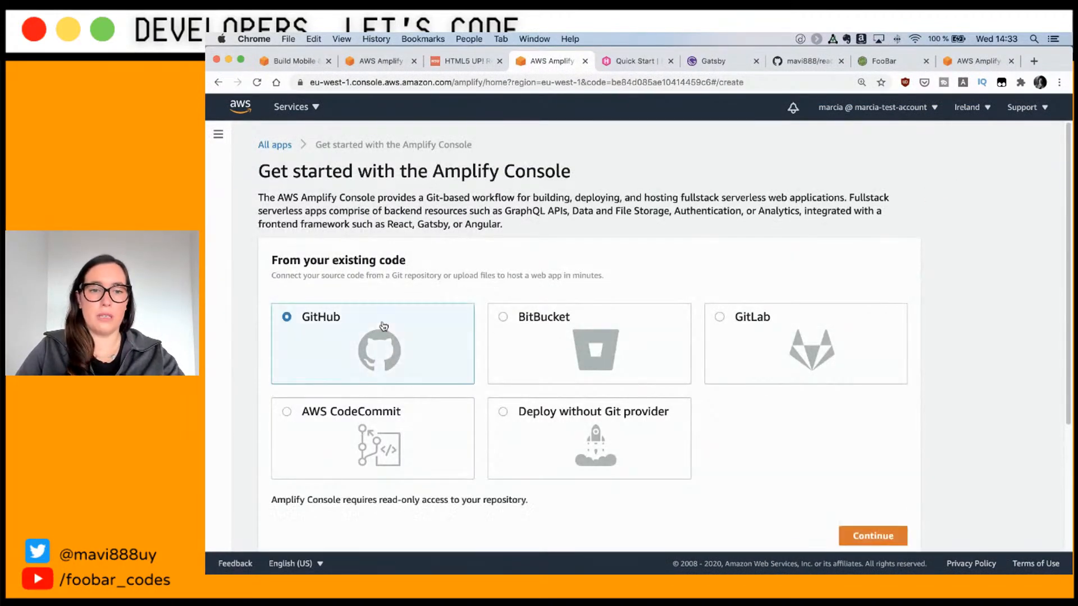
pyautogui.click(880, 535)
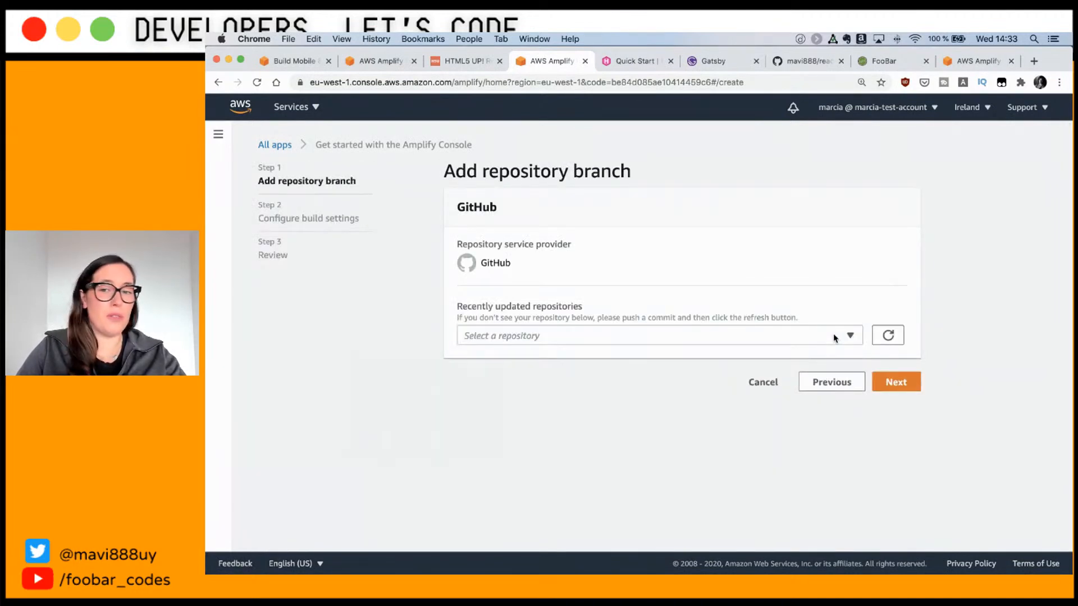
pyautogui.click(835, 338)
# Step: Choose react-test-cicd's main branch and open its yarn build spec for editing
pyautogui.click(638, 379)
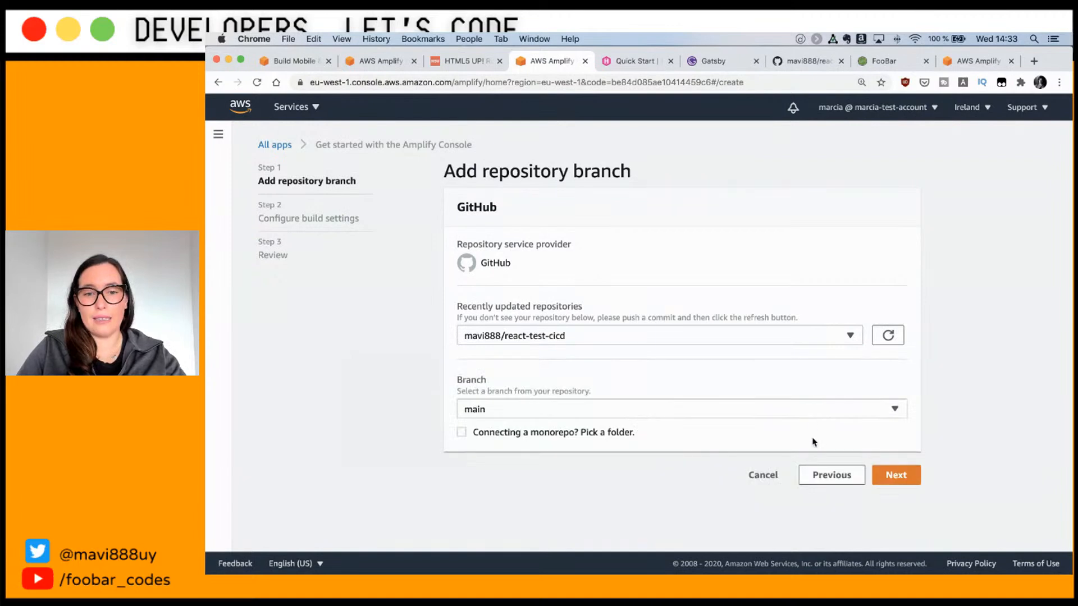
pyautogui.click(909, 481)
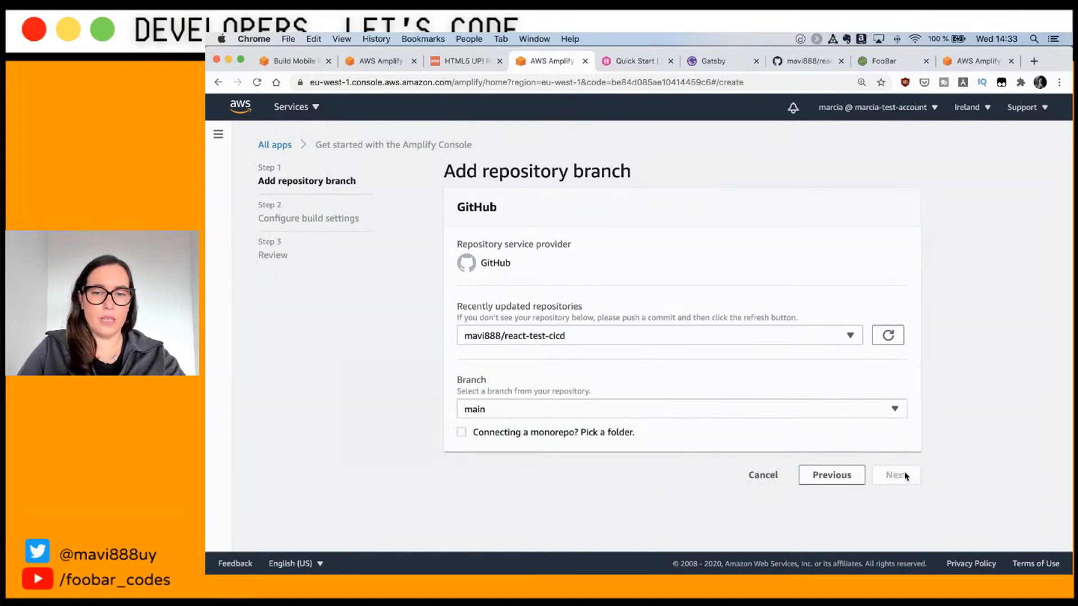
pyautogui.scroll(-2, 826, 429)
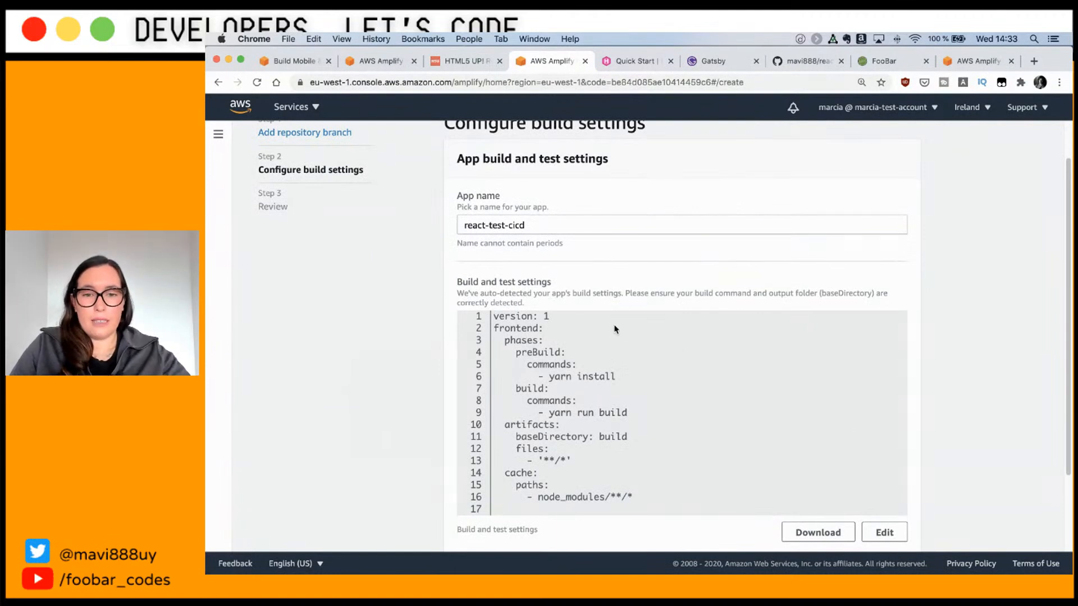
pyautogui.scroll(-2, 623, 358)
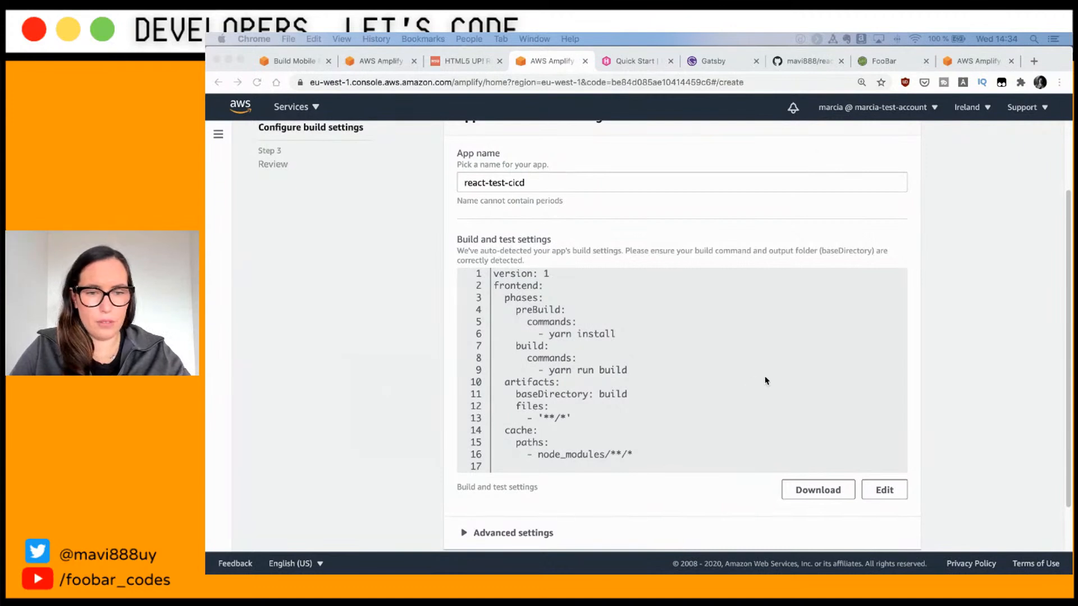
pyautogui.click(897, 489)
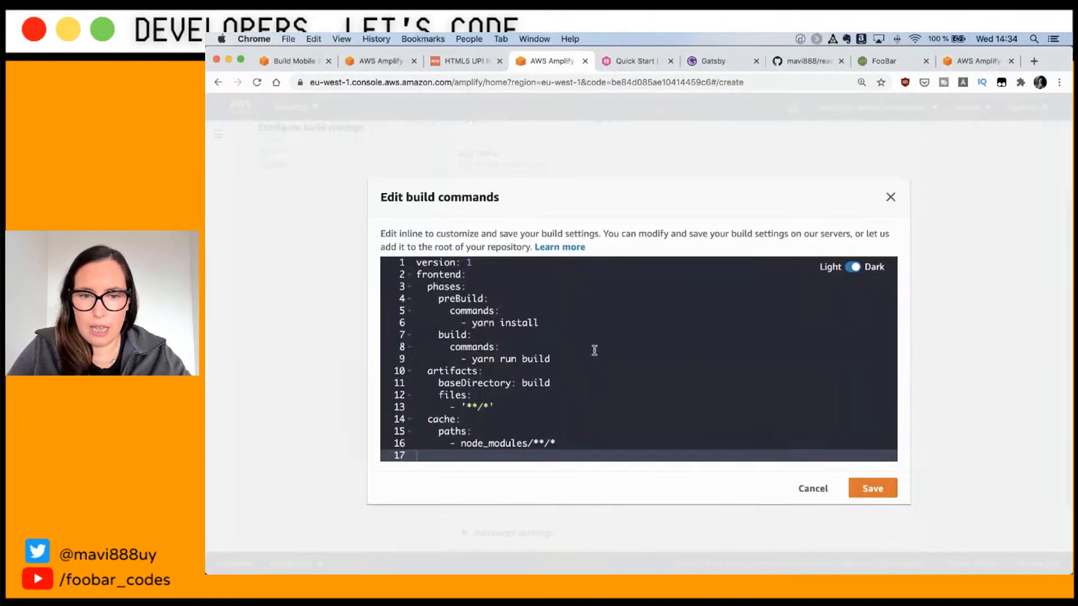
# Step: Add a CI=true yarn run test command before yarn run build in the build spec
pyautogui.click(553, 359)
pyautogui.moveTo(476, 358)
pyautogui.mouseDown()
pyautogui.moveTo(464, 346)
pyautogui.moveTo(462, 359)
pyautogui.mouseUp()
pyautogui.press('super+v')
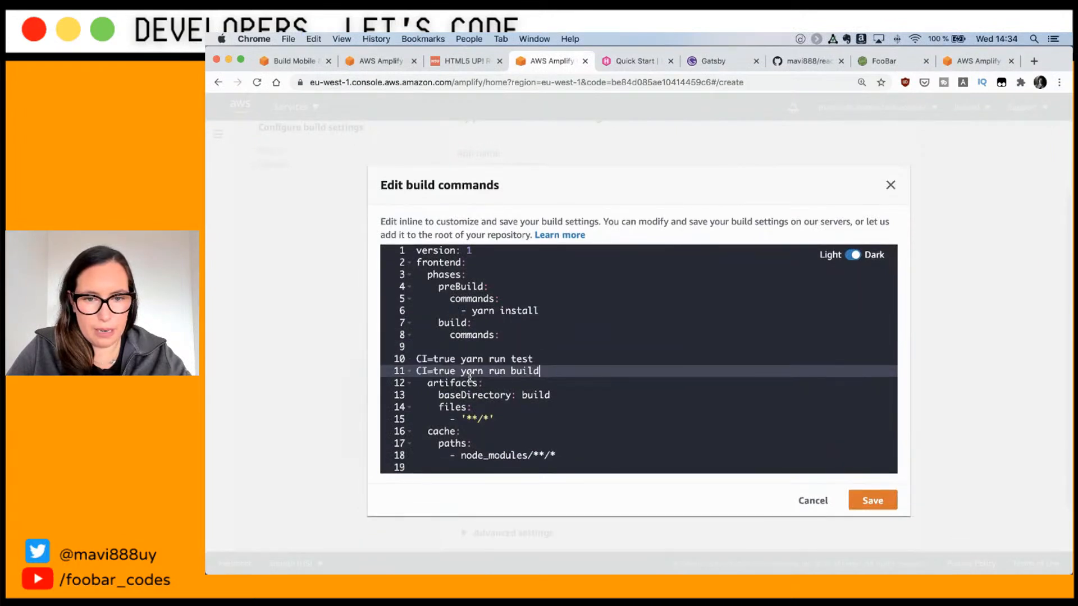
pyautogui.click(467, 348)
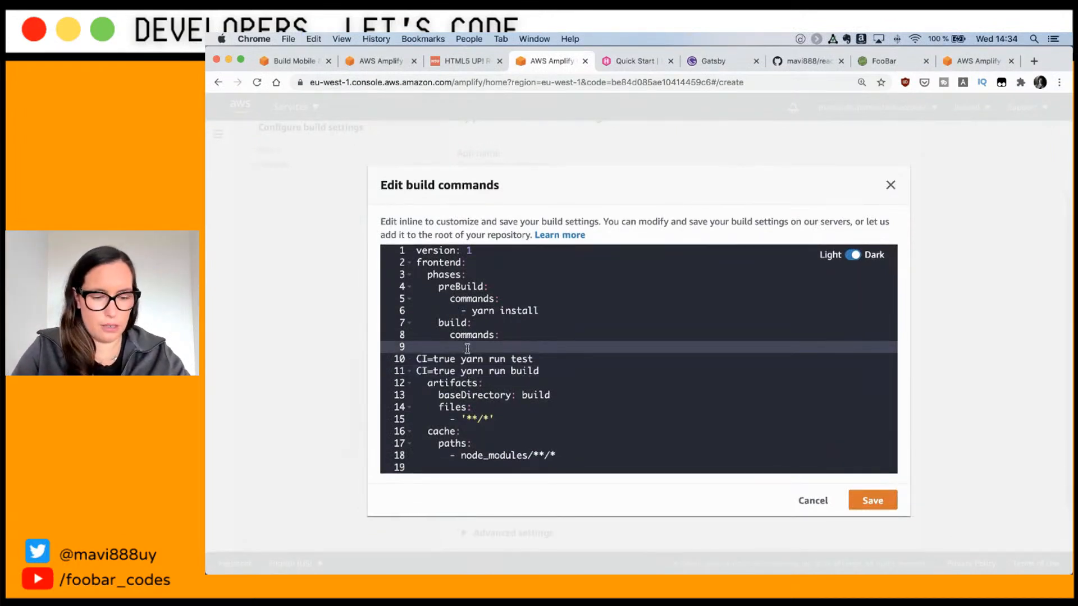
pyautogui.press('super+z')
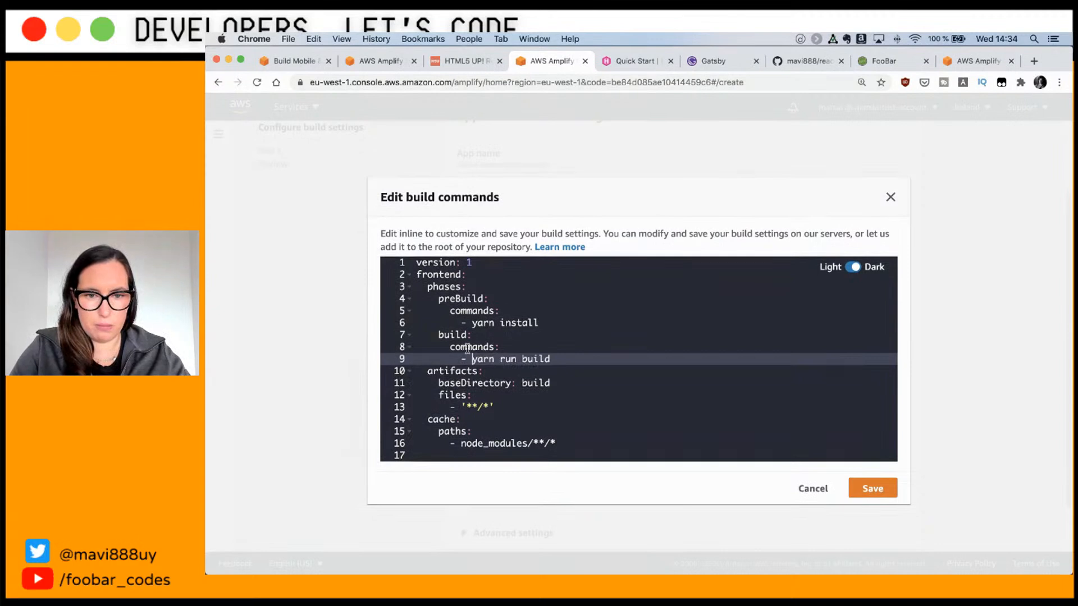
pyautogui.write('CI=true')
pyautogui.press('super+Right')
pyautogui.press('Return')
pyautogui.write('- CI=')
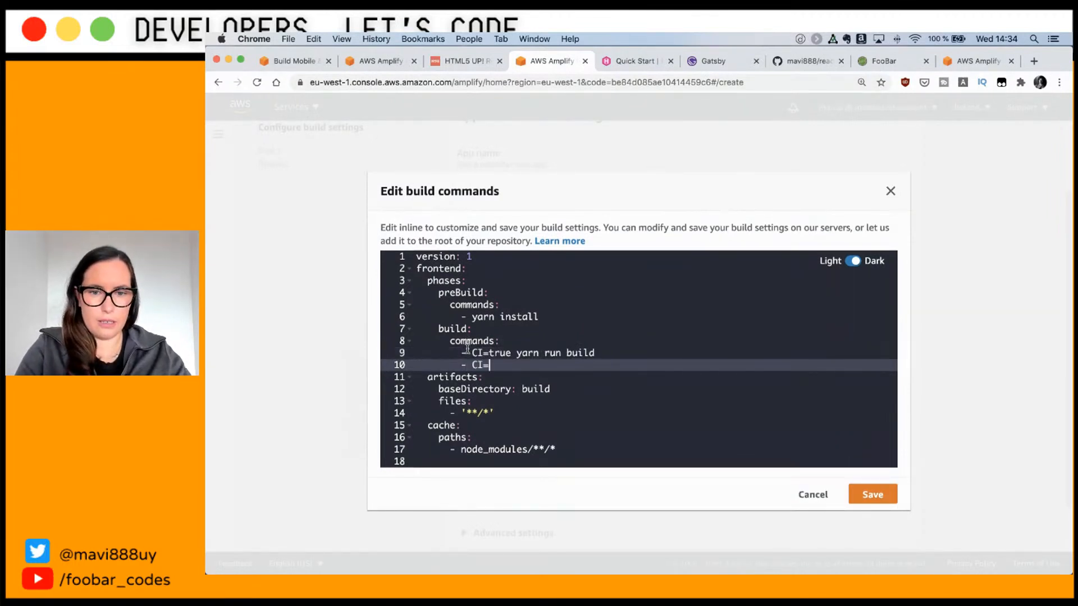
pyautogui.write('true yarn run test')
pyautogui.press('BackSpace')
pyautogui.press('BackSpace')
pyautogui.press('BackSpace')
pyautogui.press('BackSpace')
pyautogui.write('build')
pyautogui.press('Down')
pyautogui.press('Up')
pyautogui.press('Up')
pyautogui.press('BackSpace')
pyautogui.press('BackSpace')
pyautogui.press('BackSpace')
pyautogui.press('BackSpace')
pyautogui.press('BackSpace')
pyautogui.write('test')
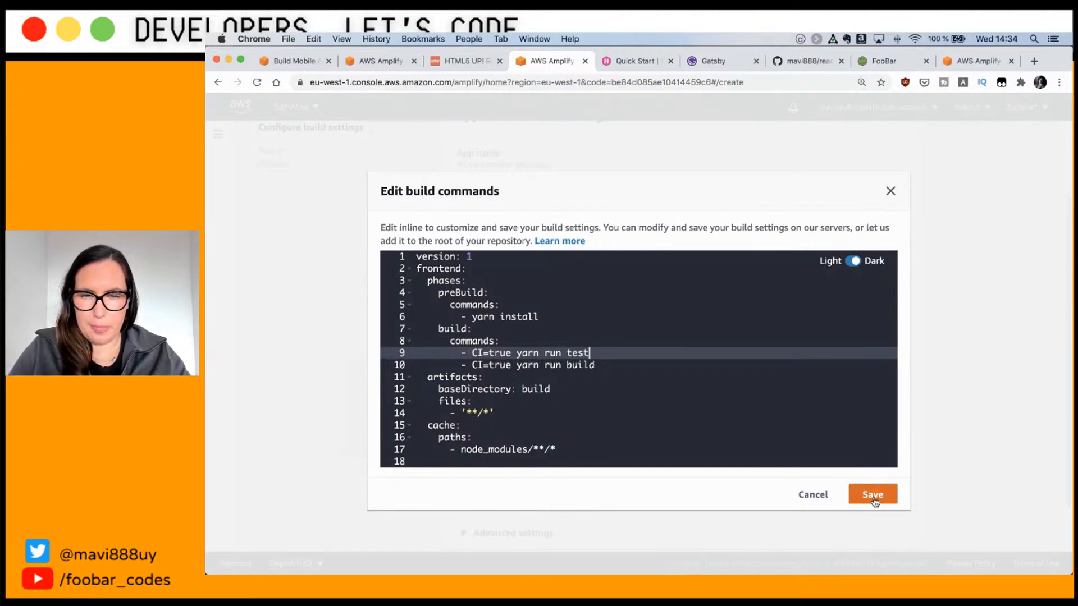
pyautogui.click(466, 364)
pyautogui.press('BackSpace')
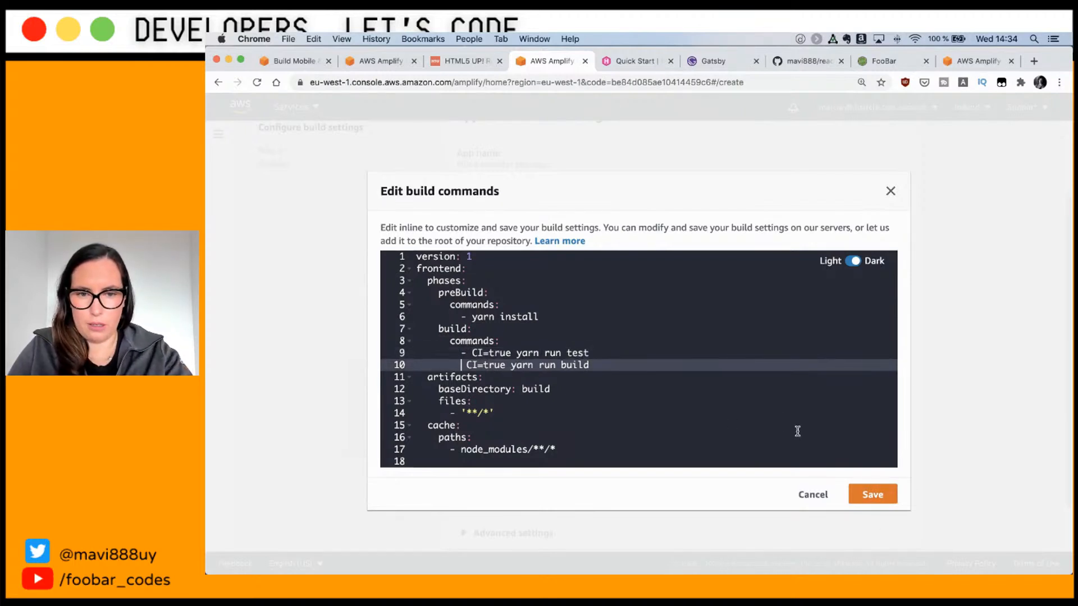
# Step: Save the build settings and Save and deploy react-test-cicd, then return to VS Code
pyautogui.click(868, 488)
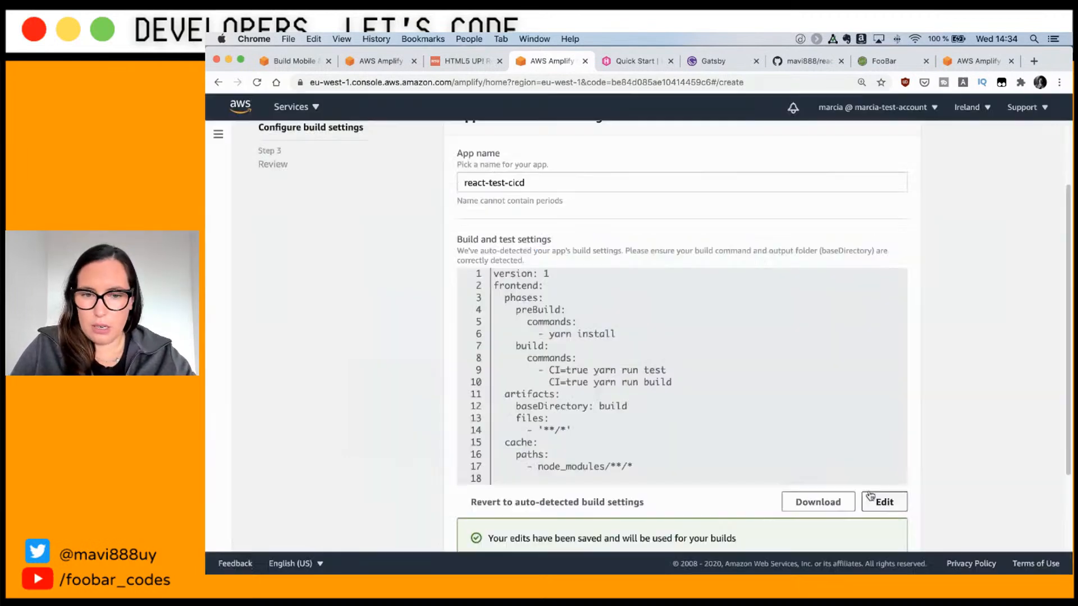
pyautogui.scroll(-3, 792, 411)
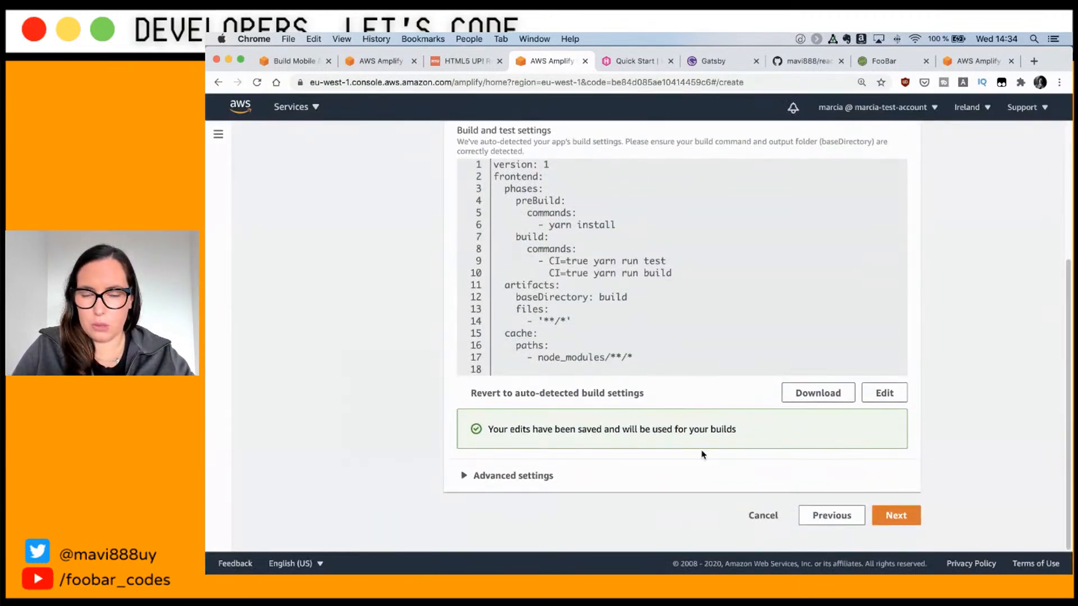
pyautogui.click(894, 515)
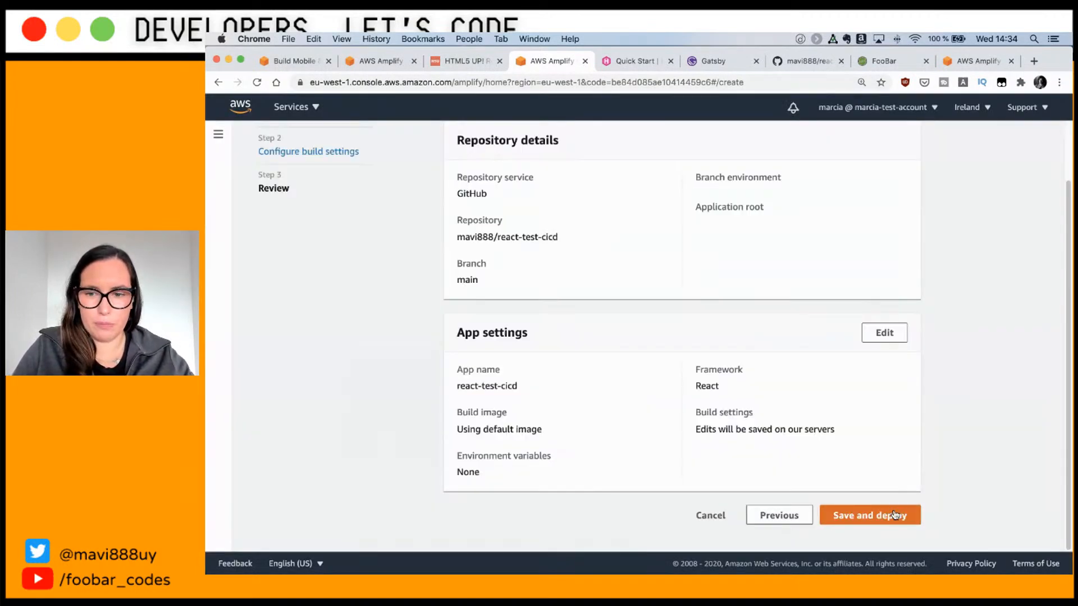
pyautogui.rightClick(865, 515)
pyautogui.click(844, 515)
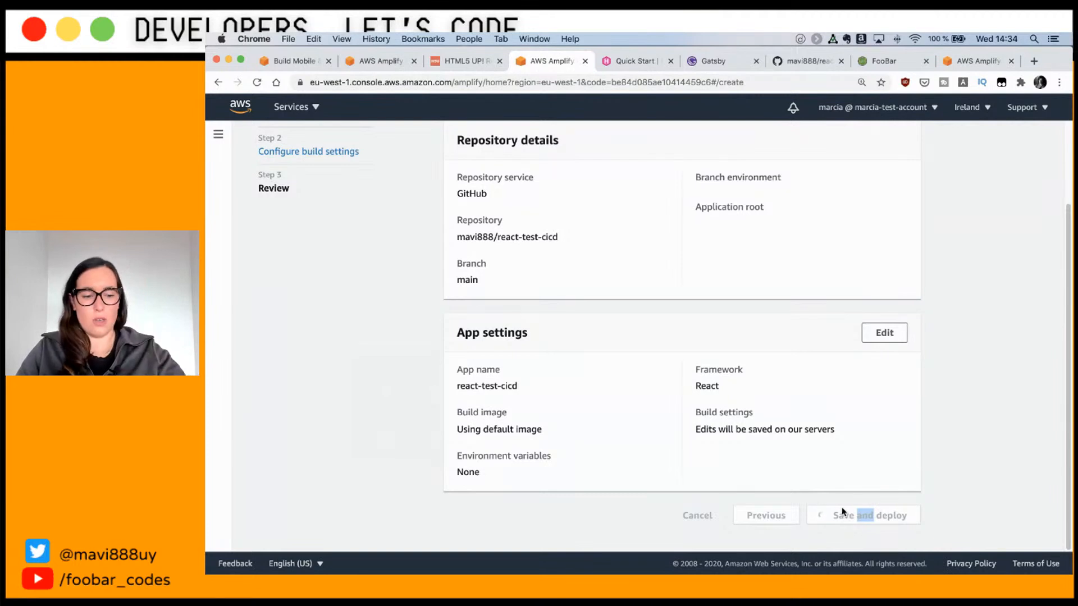
pyautogui.press('super+Tab')
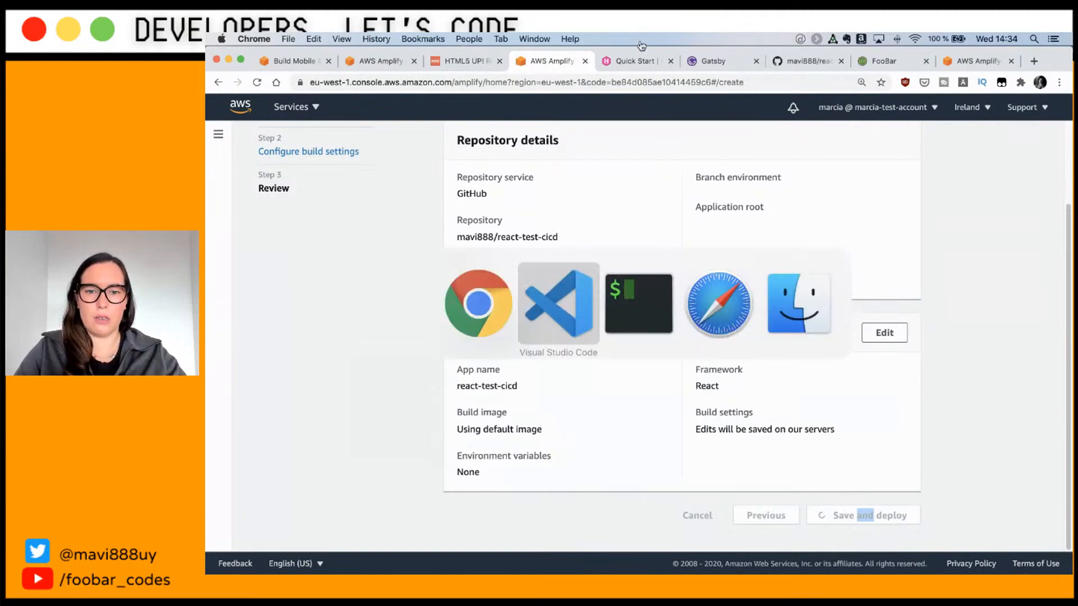
pyautogui.click(328, 80)
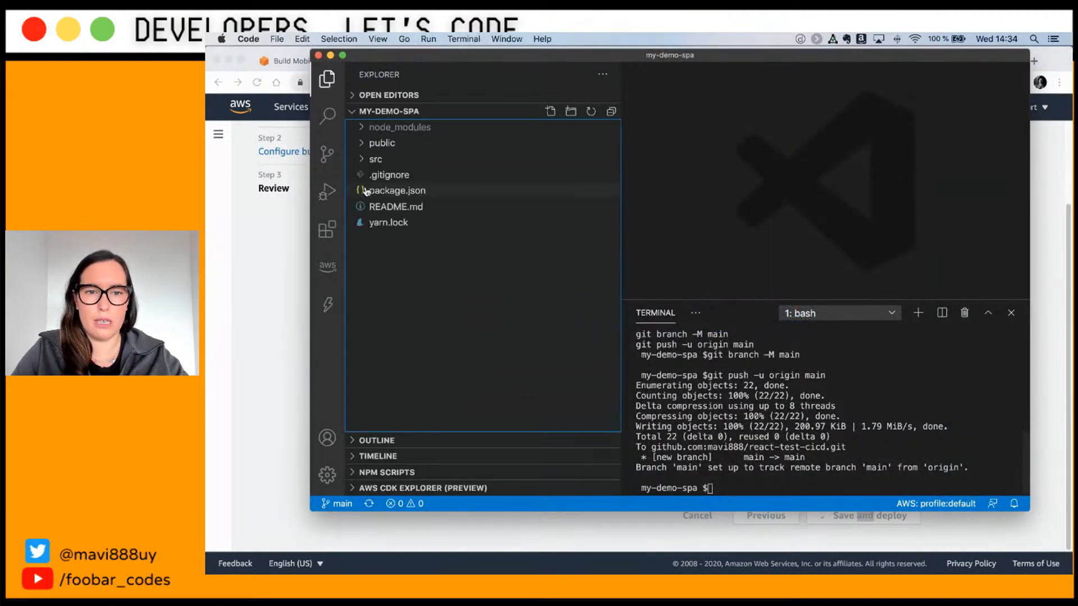
# Step: In VS Code, open src/App.test.js and select the /learn react/i pattern the test checks
pyautogui.click(372, 159)
pyautogui.click(393, 207)
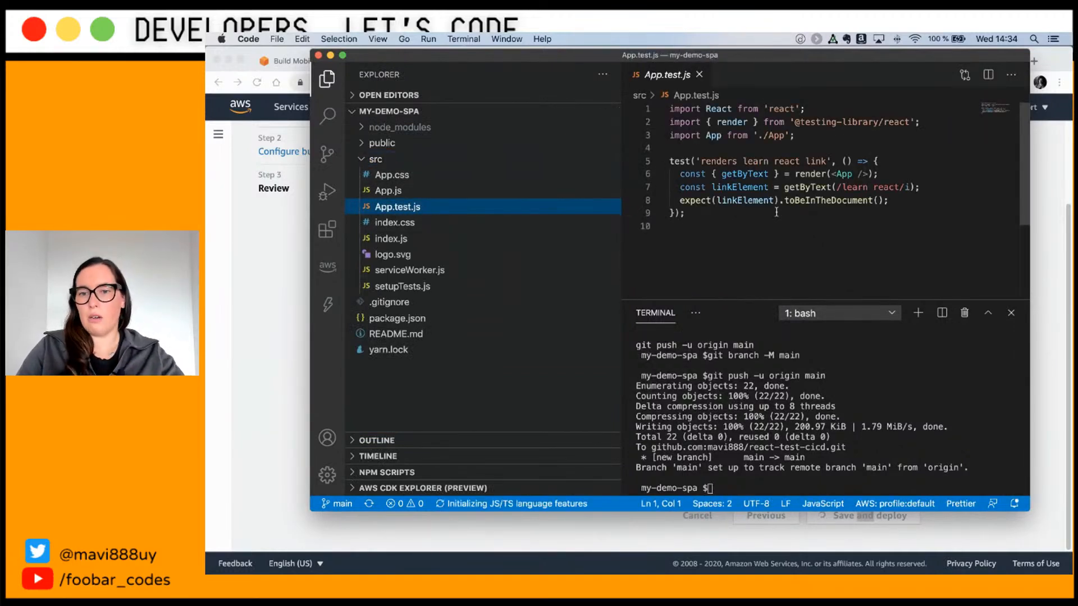
pyautogui.moveTo(915, 188); pyautogui.dragTo(829, 188)
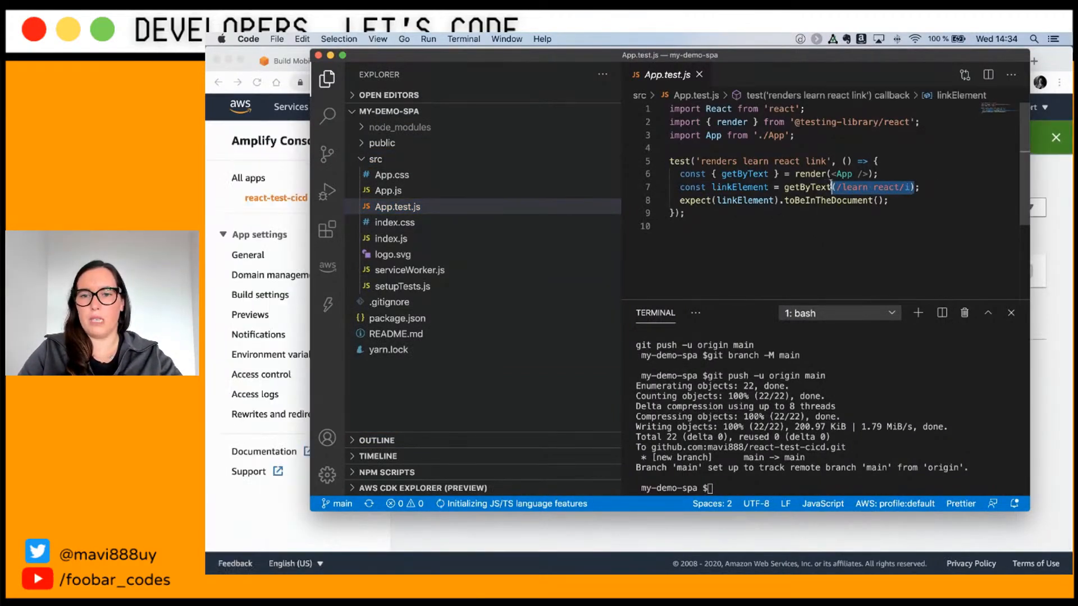
# Step: In App.js, select the Learn React link text, then return to the Amplify console
pyautogui.click(448, 194)
pyautogui.scroll(-3, 806, 205)
pyautogui.click(785, 234)
pyautogui.moveTo(779, 235); pyautogui.dragTo(719, 235)
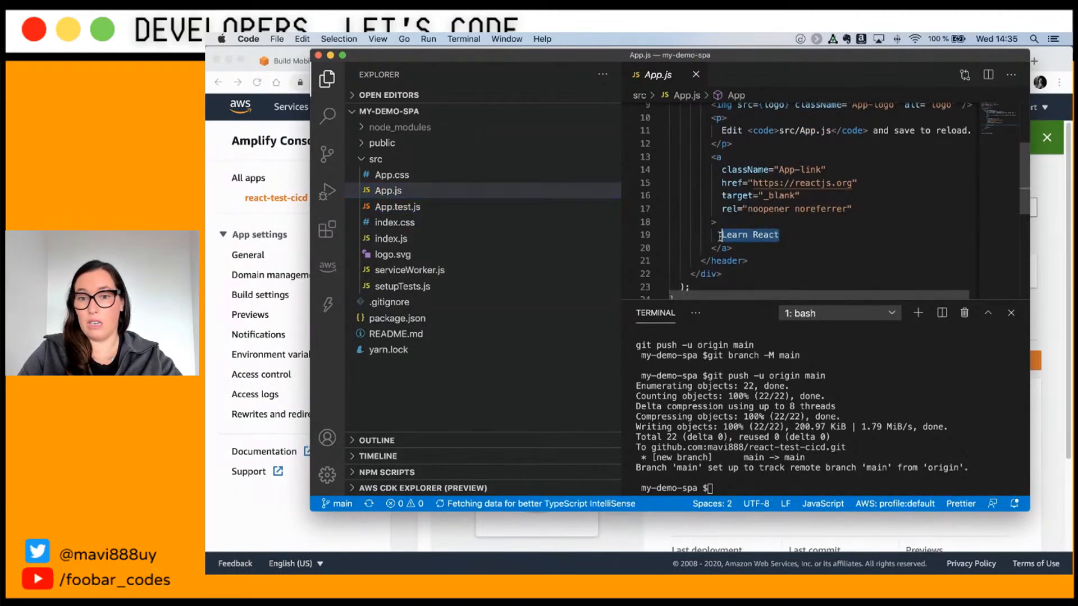
pyautogui.click(249, 522)
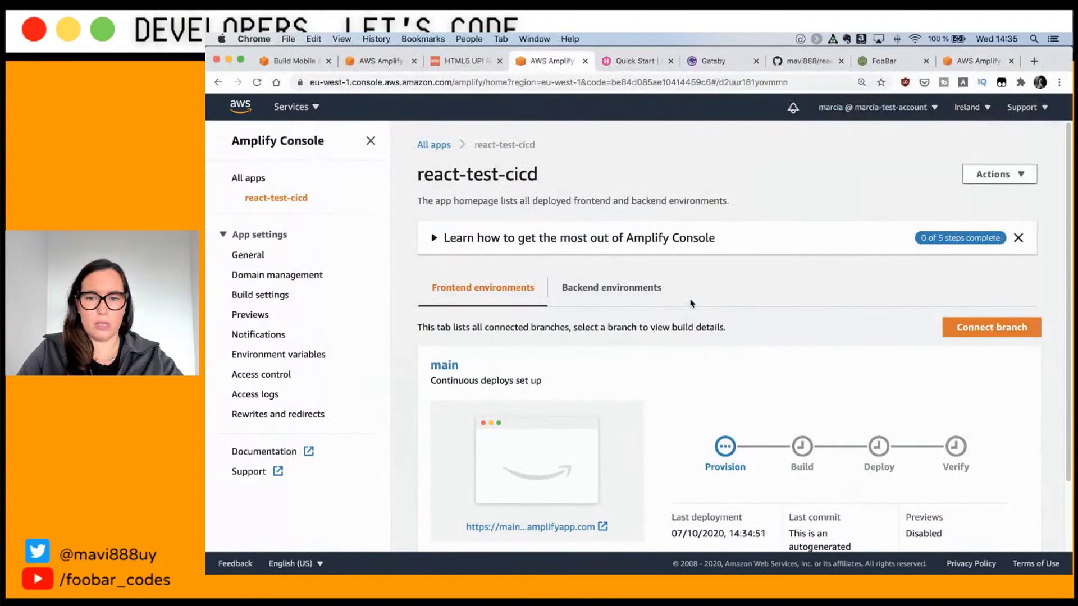
# Step: Open main's failed Build 1 and inspect its Frontend build log
pyautogui.scroll(-3, 771, 437)
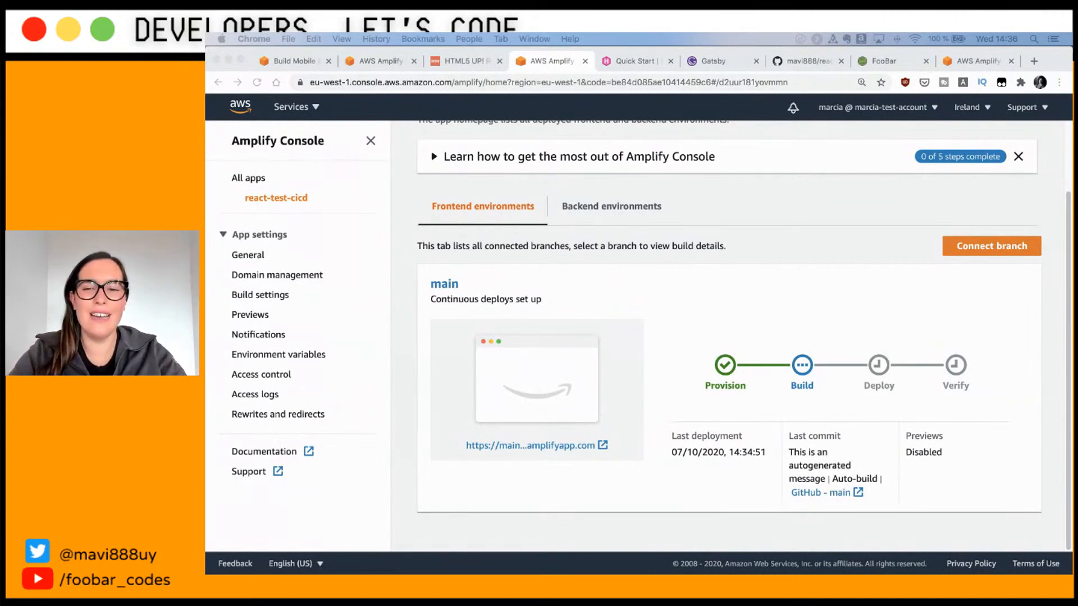
pyautogui.click(799, 369)
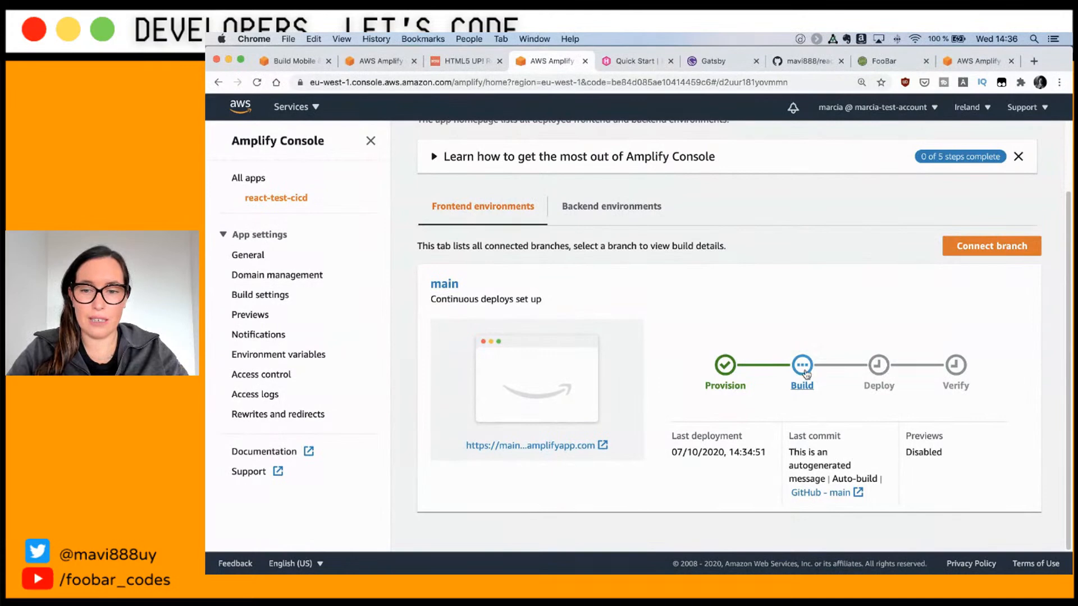
pyautogui.click(805, 371)
pyautogui.scroll(-2, 786, 374)
pyautogui.click(467, 493)
pyautogui.scroll(-7, 469, 493)
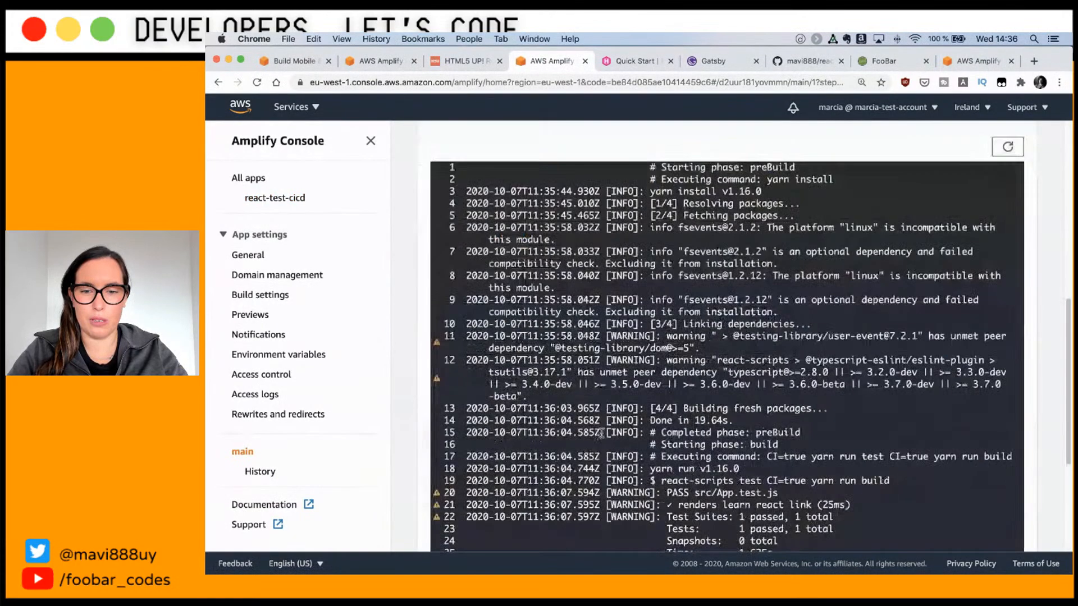
pyautogui.scroll(3, 741, 402)
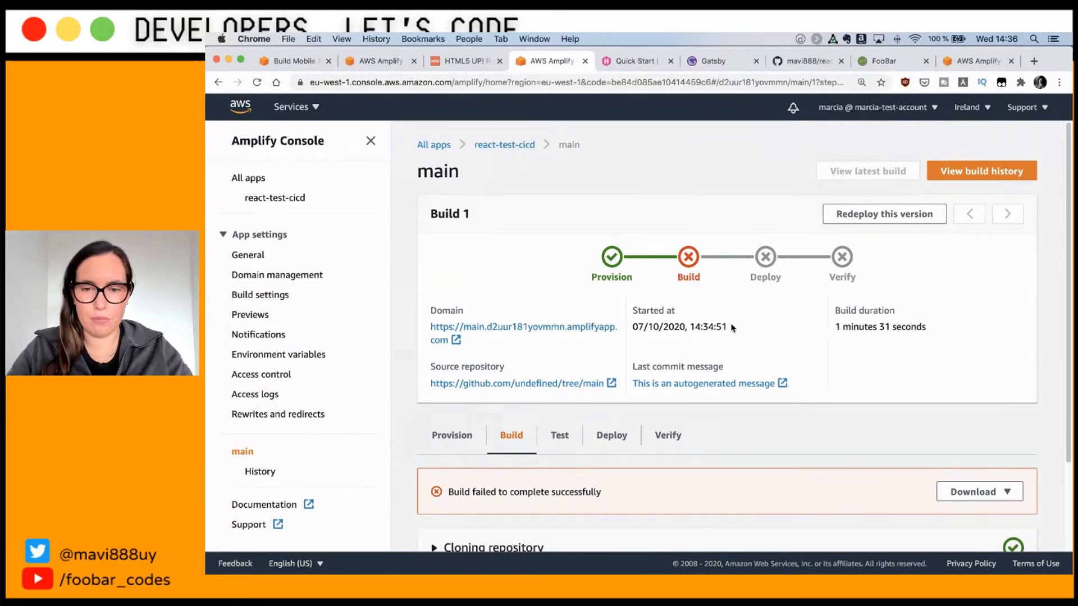
# Step: Edit amplify.yml so line 10 reads '- CI=true yarn run build', then save the spec
pyautogui.click(262, 295)
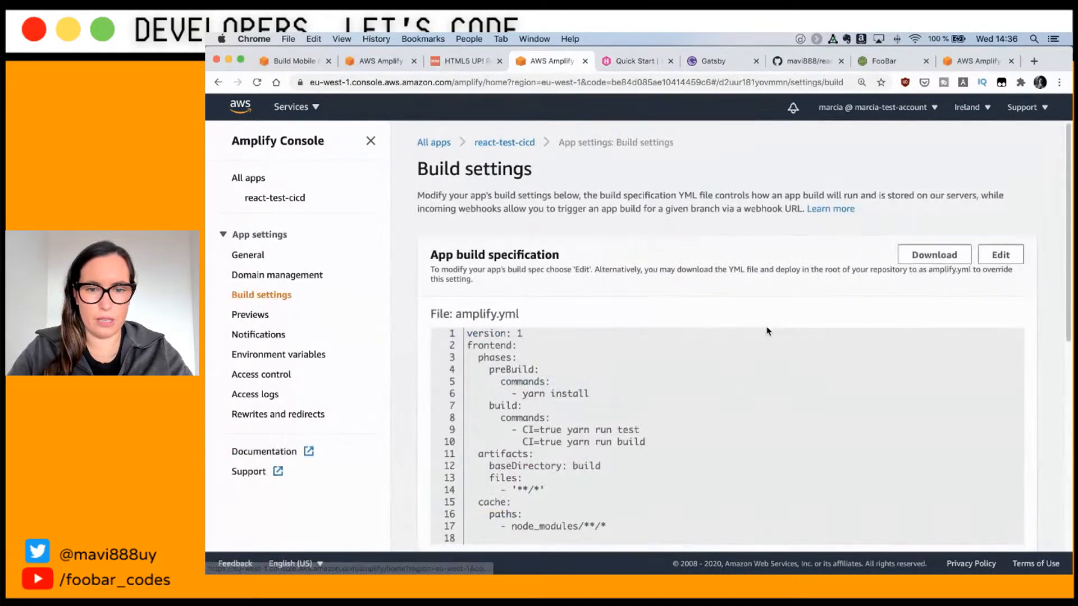
pyautogui.scroll(-2, 923, 463)
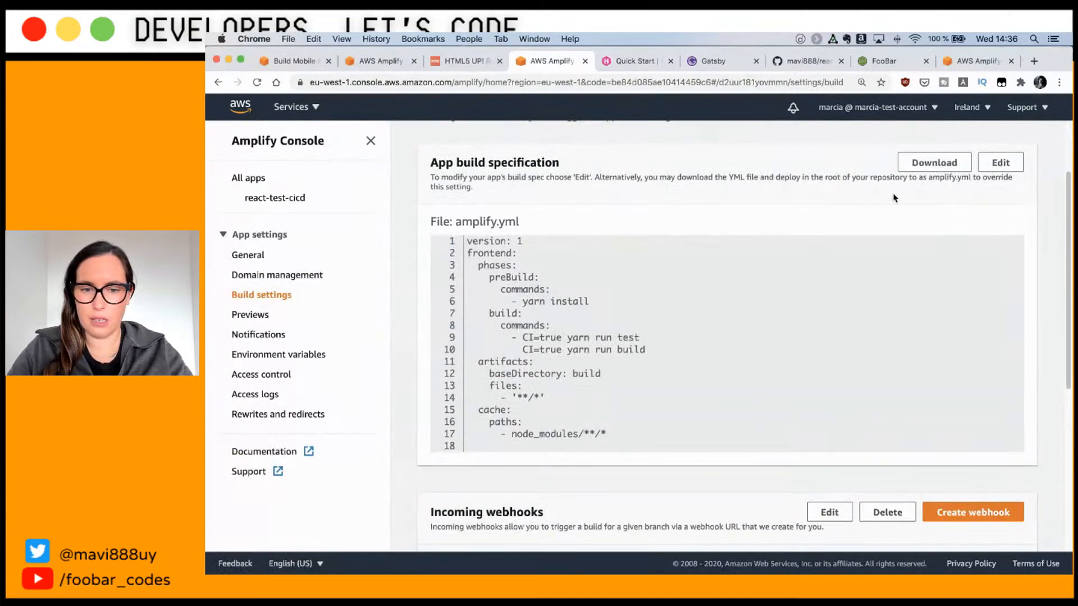
pyautogui.click(1000, 162)
pyautogui.click(473, 362)
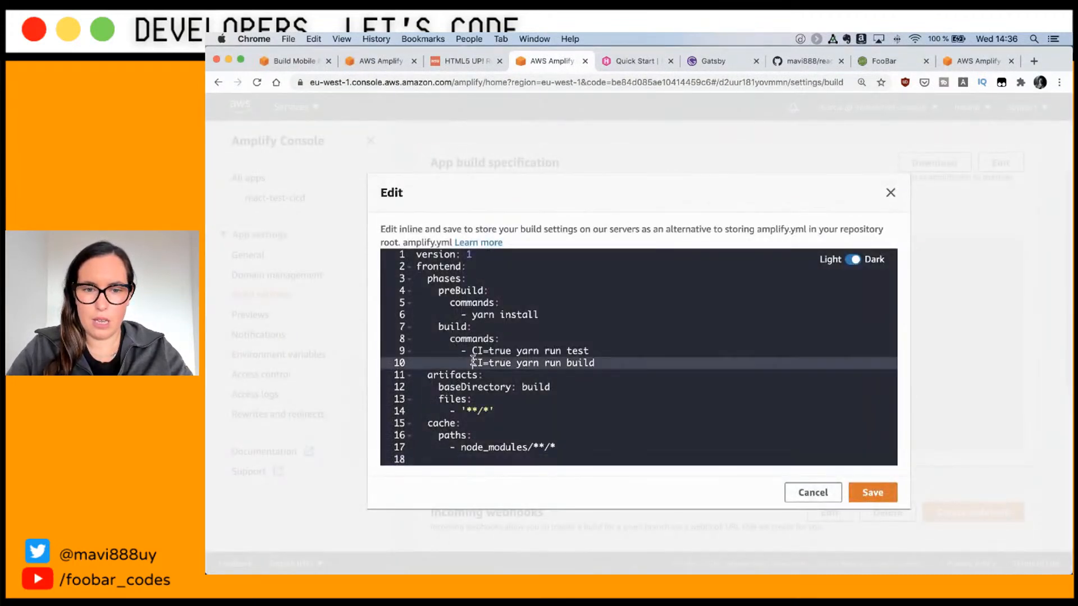
pyautogui.press('BackSpace')
pyautogui.write('-')
pyautogui.press('BackSpace')
pyautogui.press('BackSpace')
pyautogui.write('-')
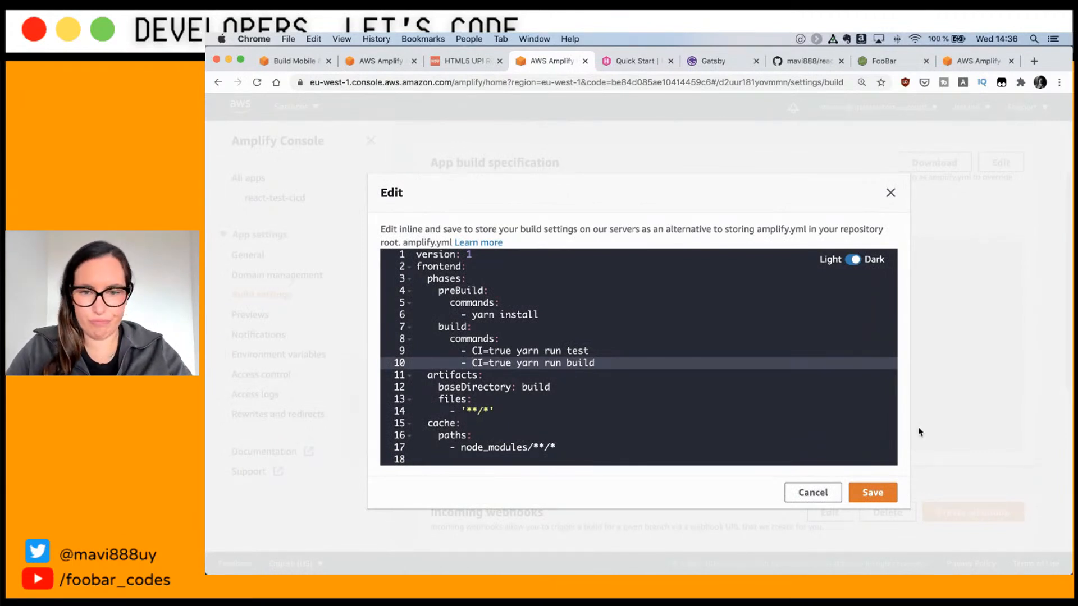
pyautogui.click(466, 351)
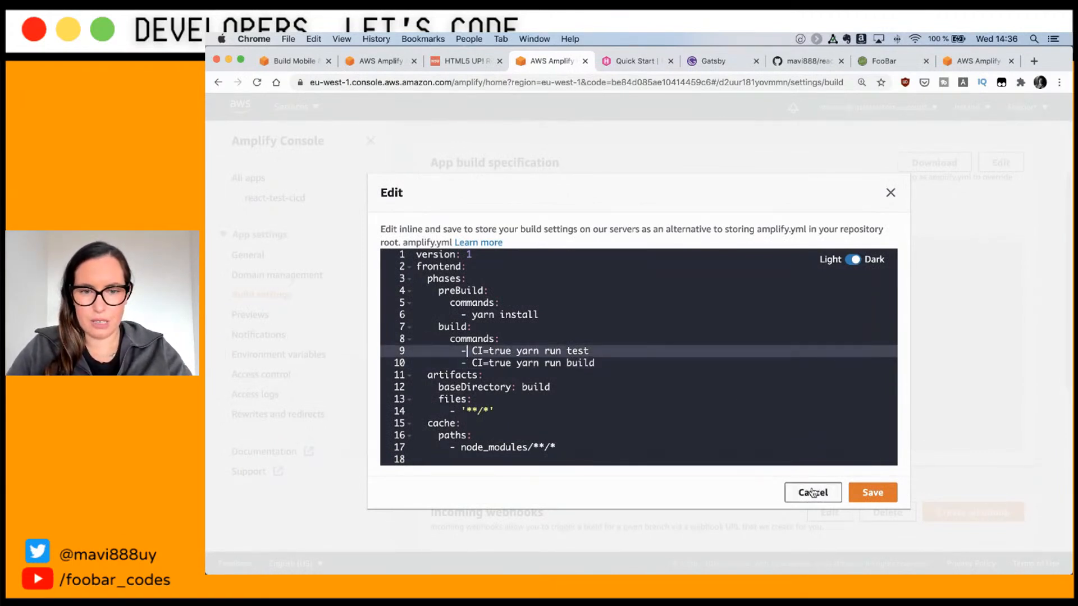
pyautogui.click(873, 493)
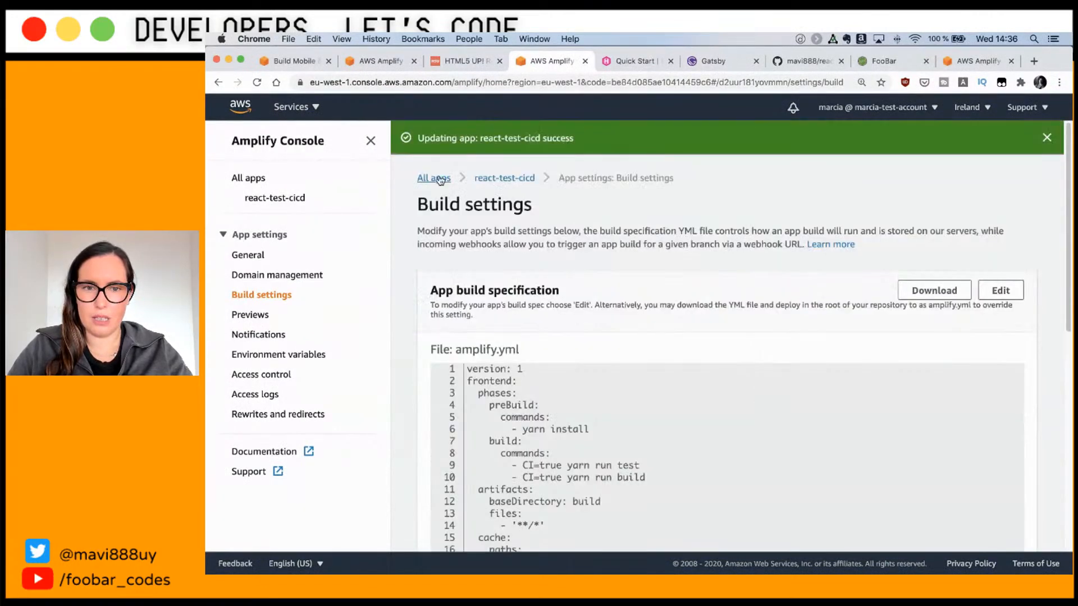
# Step: Redeploy the main branch from Build 1's page using the fixed build settings
pyautogui.click(505, 177)
pyautogui.scroll(-1, 913, 370)
pyautogui.scroll(-2, 912, 370)
pyautogui.click(802, 366)
pyautogui.click(884, 221)
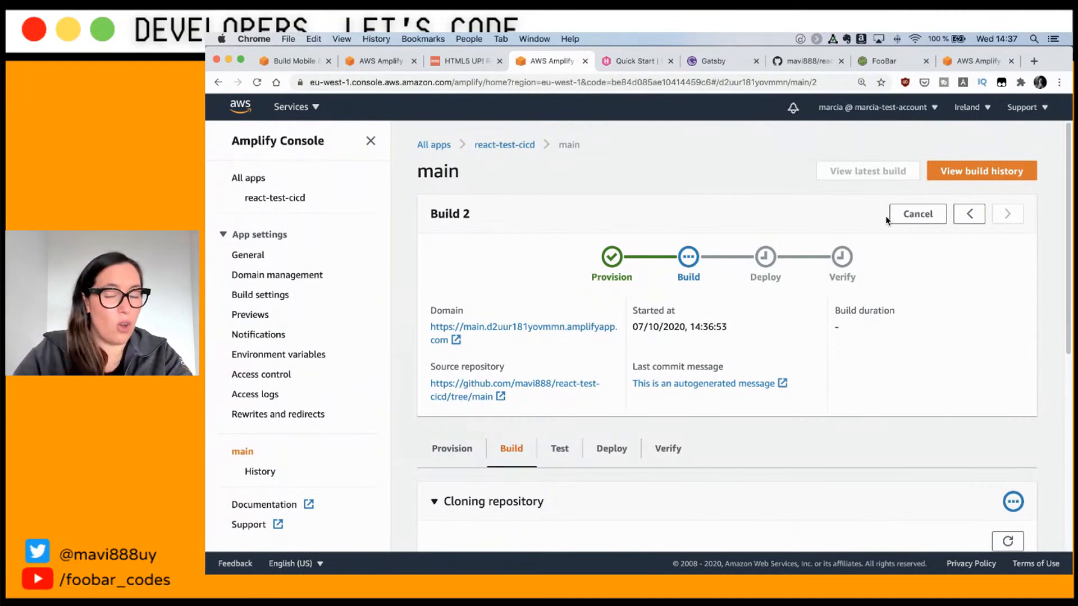
# Step: Follow Build 2's log as it runs, collapsing the cloning repository section
pyautogui.scroll(-6, 875, 448)
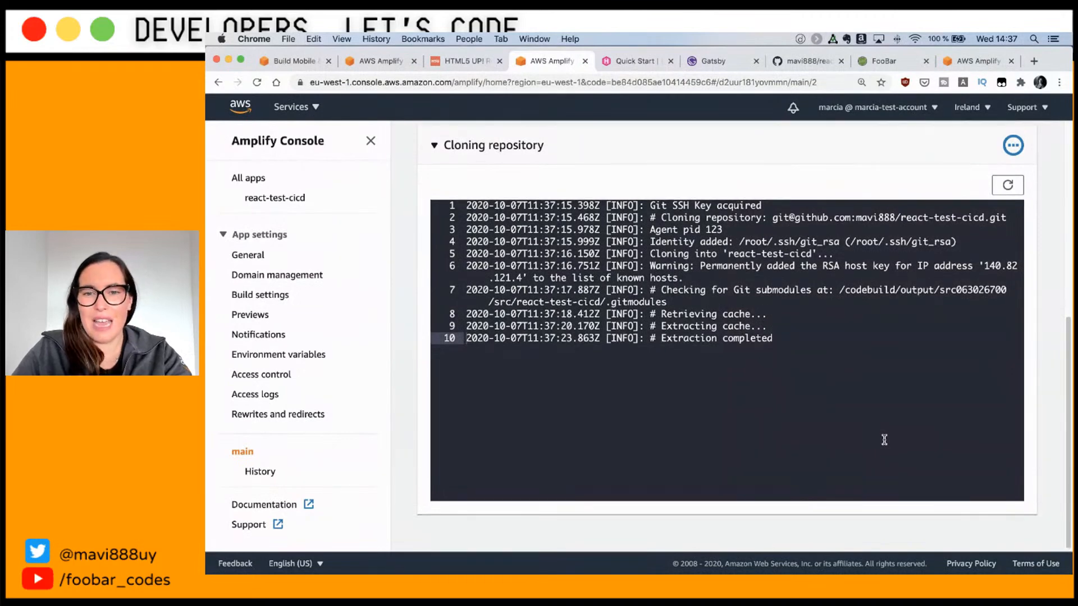
pyautogui.scroll(4, 884, 440)
pyautogui.scroll(-3, 884, 439)
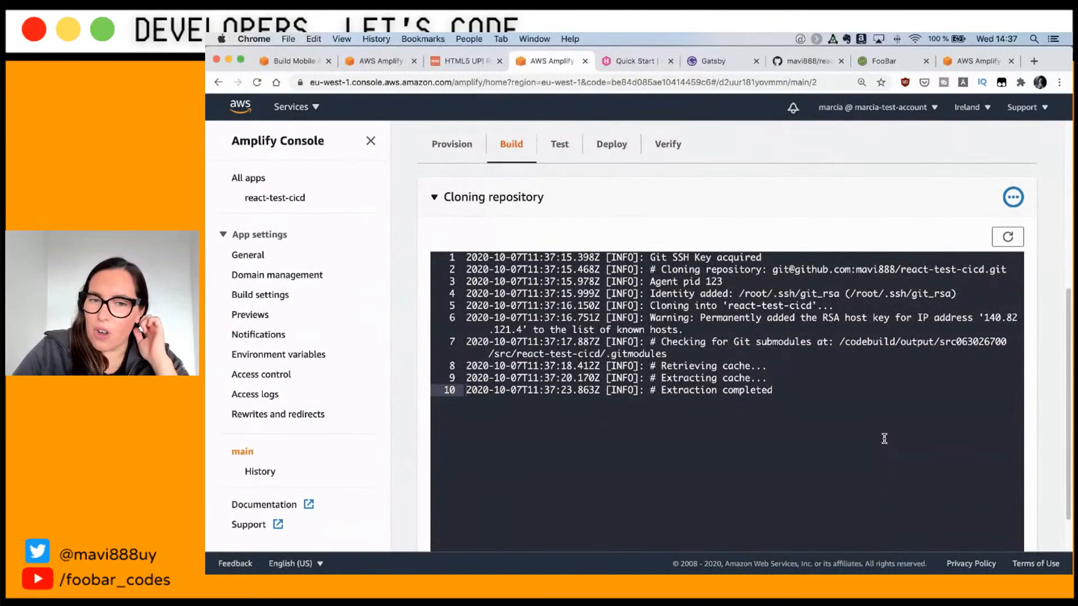
pyautogui.scroll(6, 864, 331)
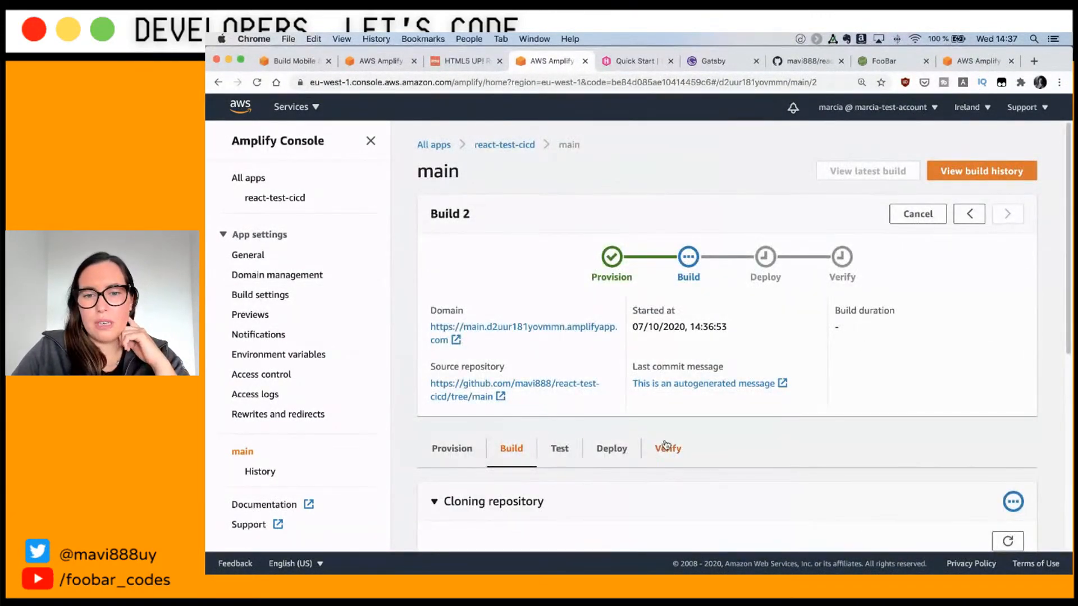
pyautogui.scroll(-1, 666, 445)
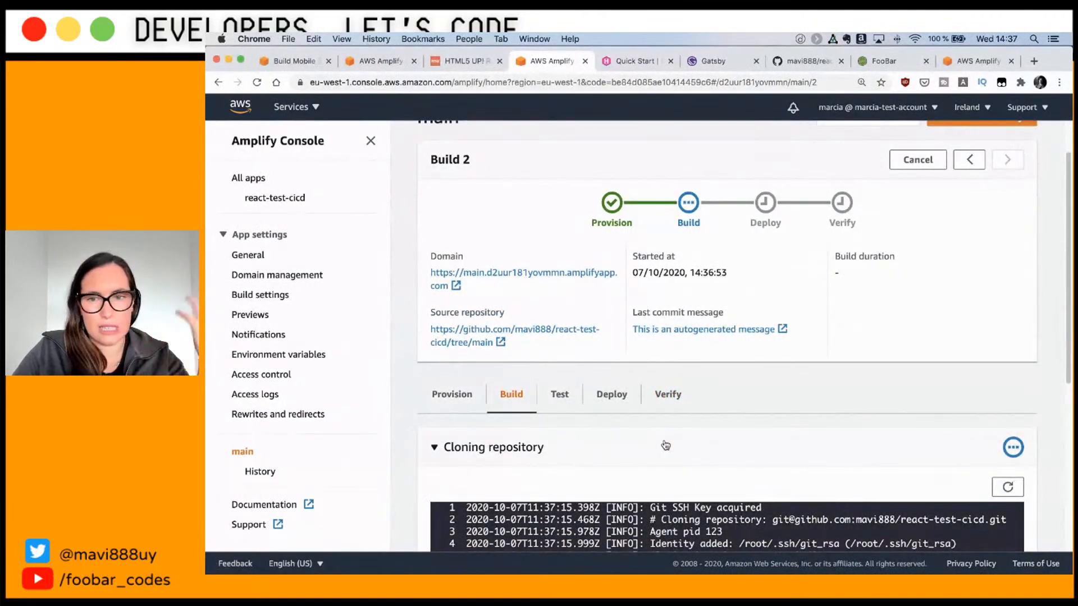
pyautogui.scroll(-1, 666, 445)
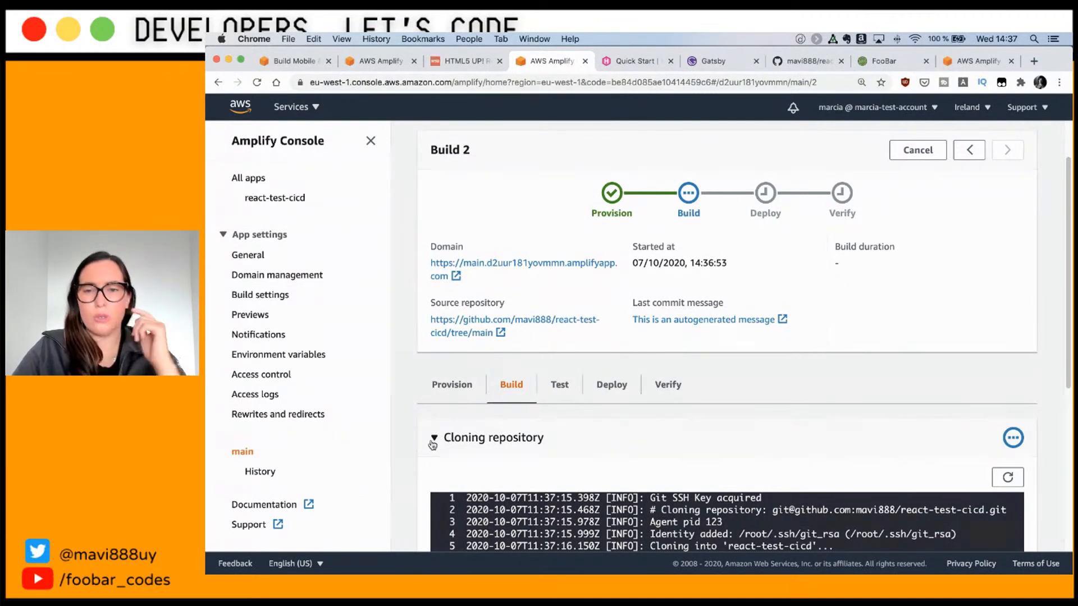
pyautogui.click(433, 440)
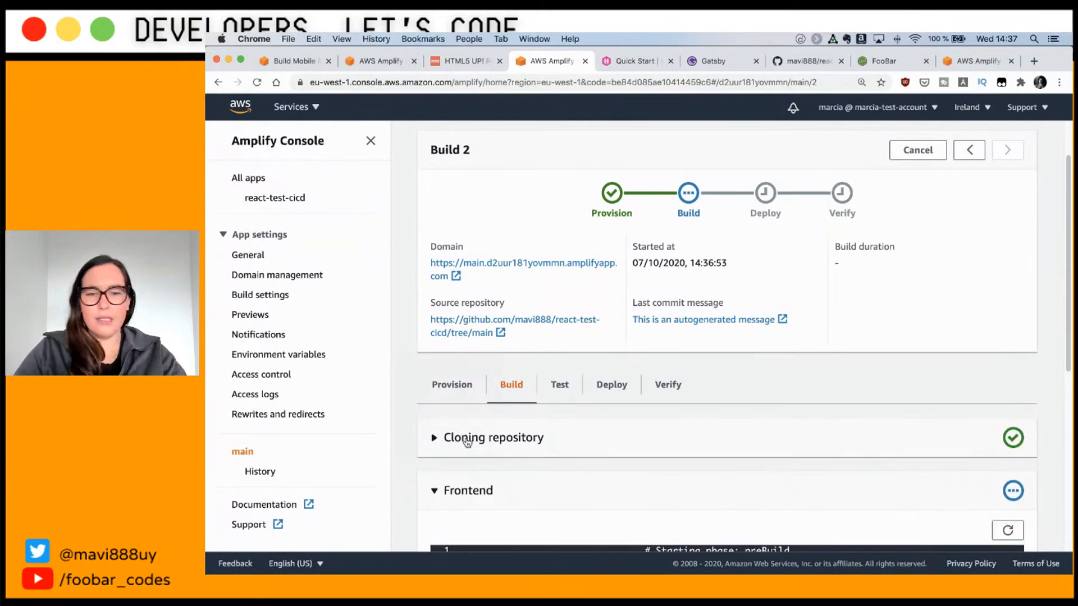
pyautogui.scroll(-5, 490, 452)
pyautogui.scroll(2, 483, 451)
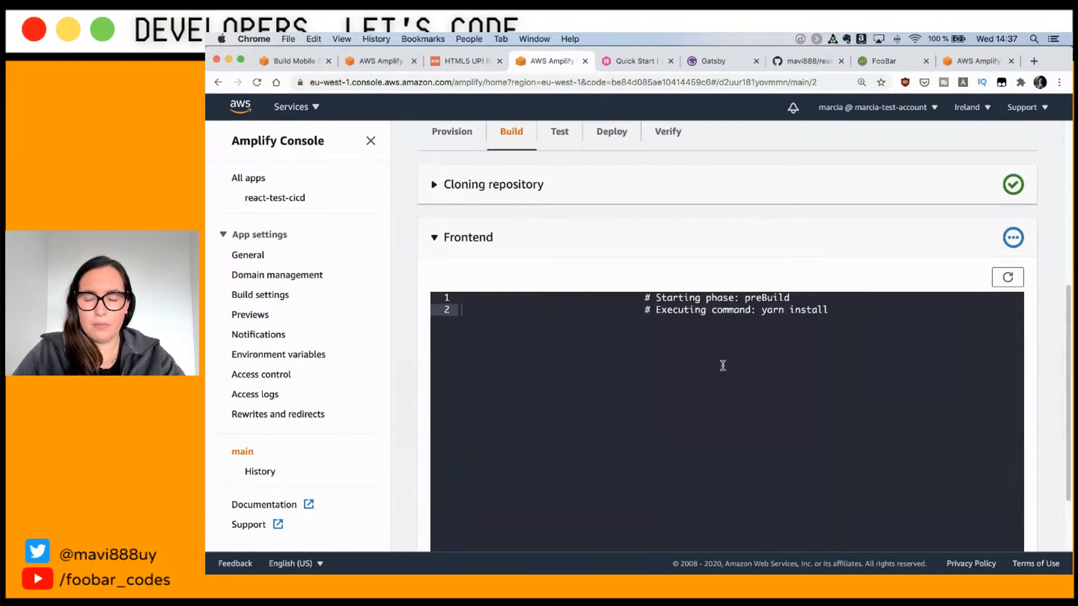
pyautogui.scroll(-2, 797, 370)
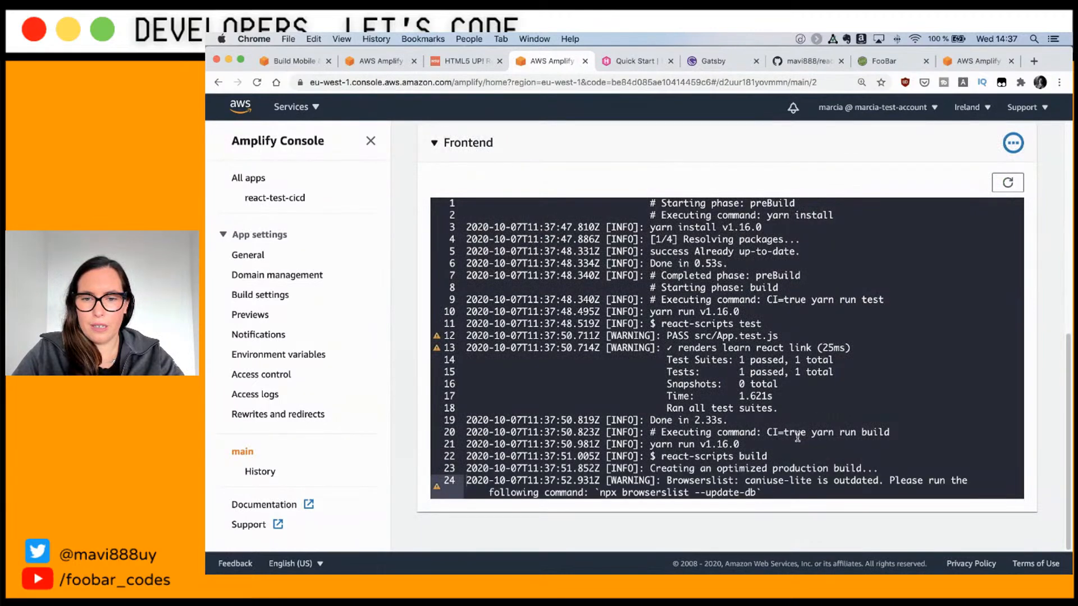
# Step: Highlight the yarn run build and yarn run test commands and the '1 passed' test summary
pyautogui.moveTo(773, 431); pyautogui.dragTo(894, 431)
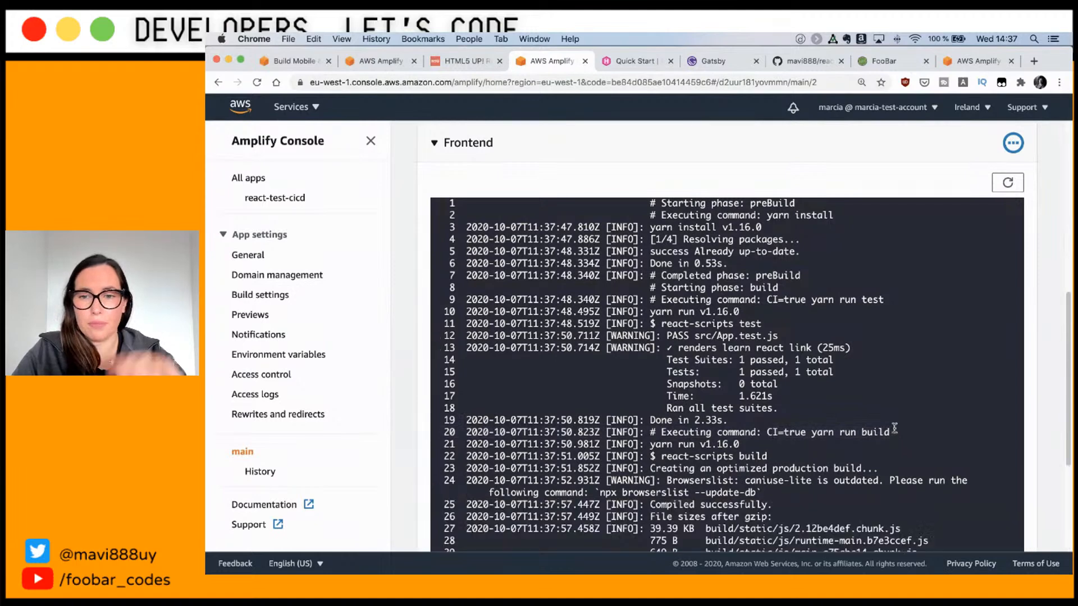
pyautogui.moveTo(763, 302); pyautogui.dragTo(891, 299)
pyautogui.press('Down')
pyautogui.press('Down')
pyautogui.press('Down')
pyautogui.press('Down')
pyautogui.press('Down')
pyautogui.press('Down')
pyautogui.press('Down')
pyautogui.press('Down')
pyautogui.press('Down')
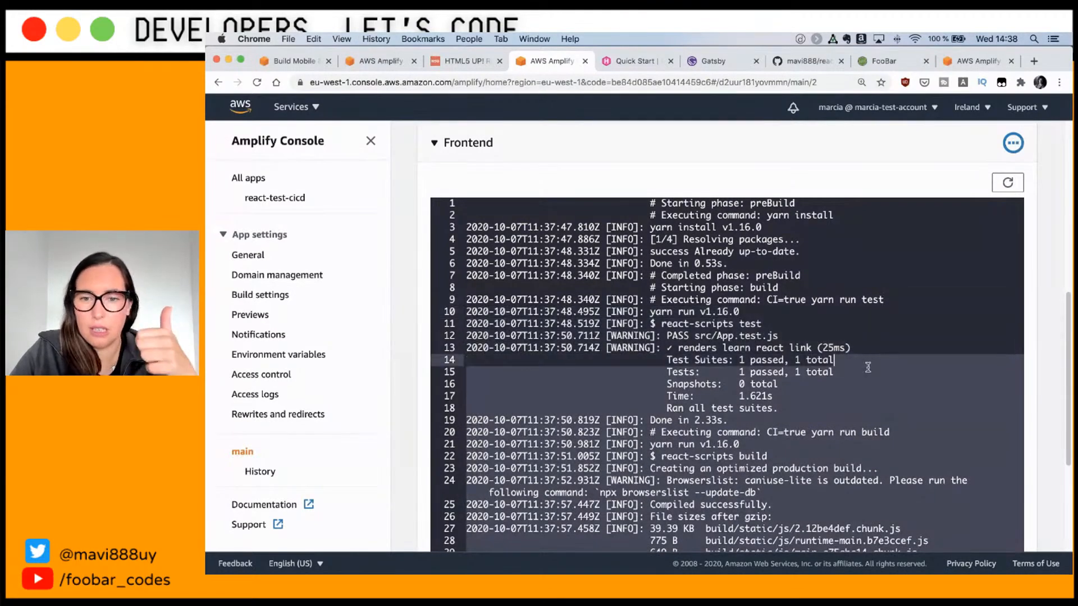
pyautogui.moveTo(780, 408); pyautogui.dragTo(667, 360)
pyautogui.scroll(-2, 716, 362)
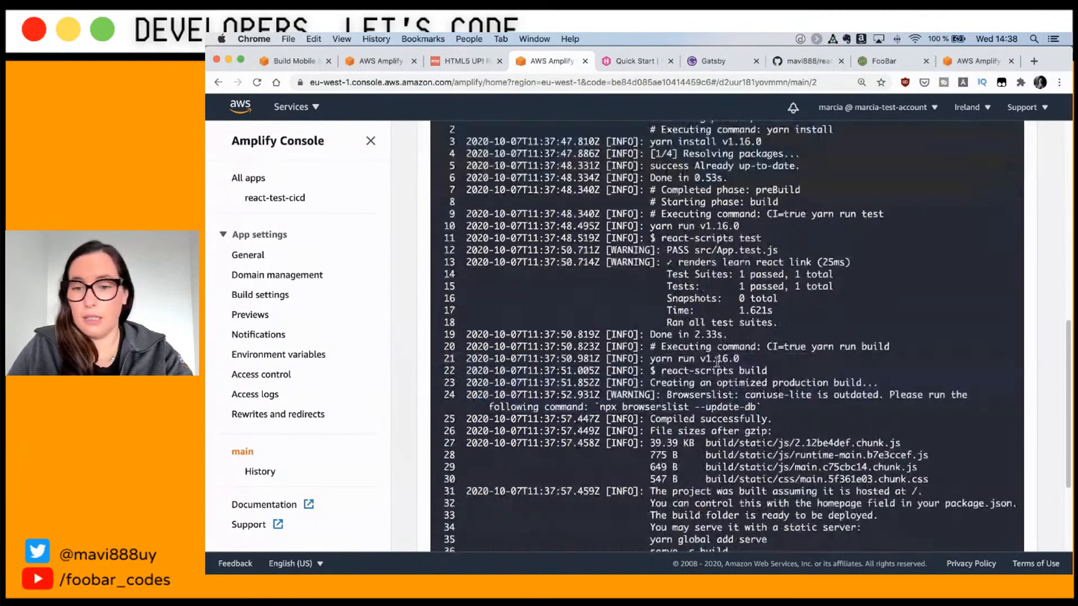
pyautogui.scroll(-3, 800, 382)
pyautogui.scroll(-1, 787, 391)
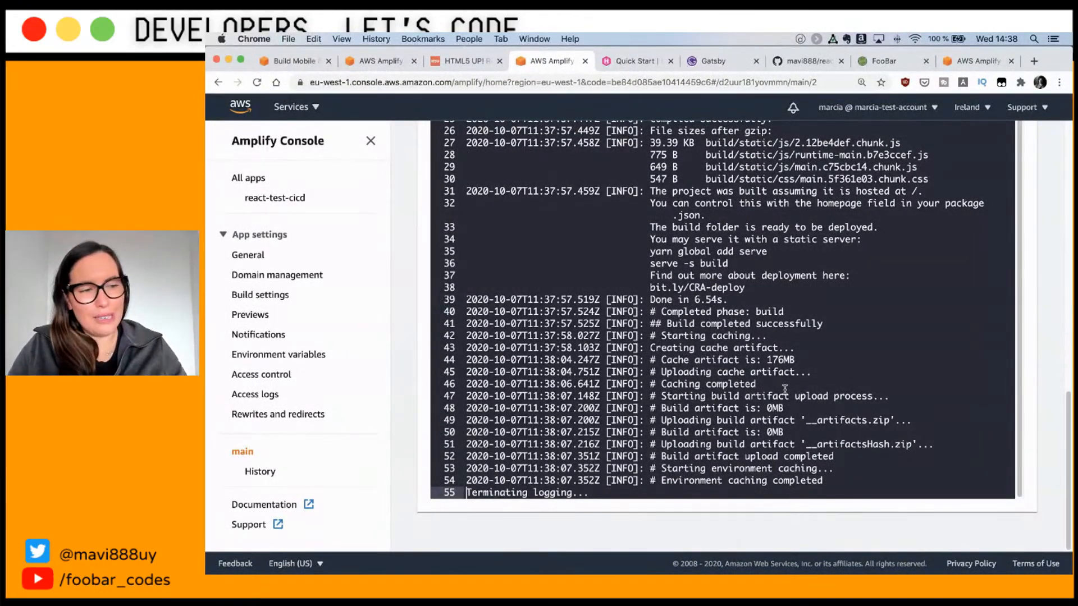
pyautogui.scroll(6, 785, 389)
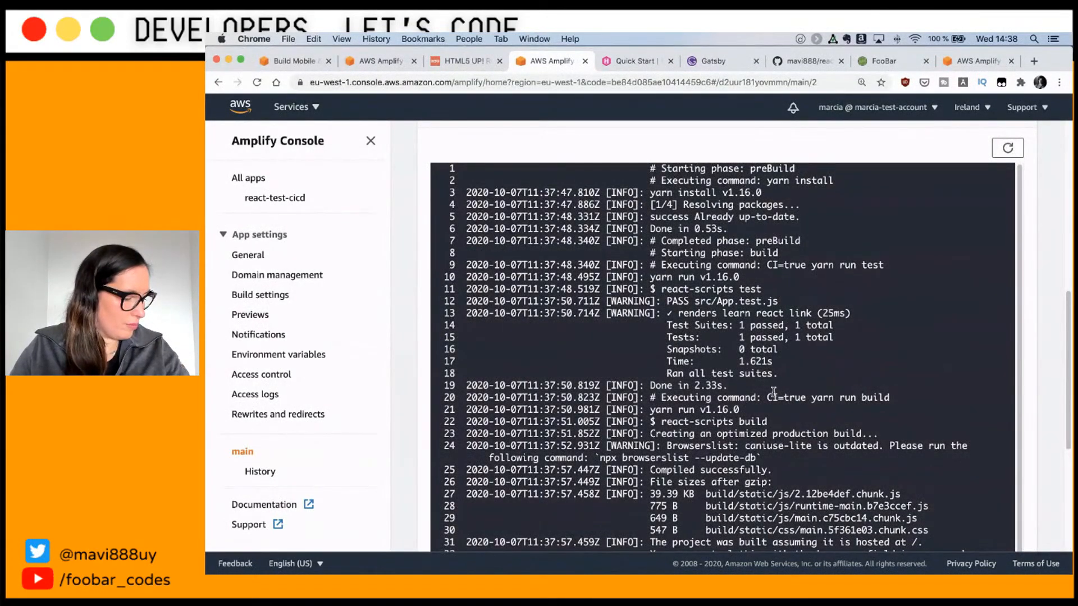
pyautogui.scroll(8, 774, 391)
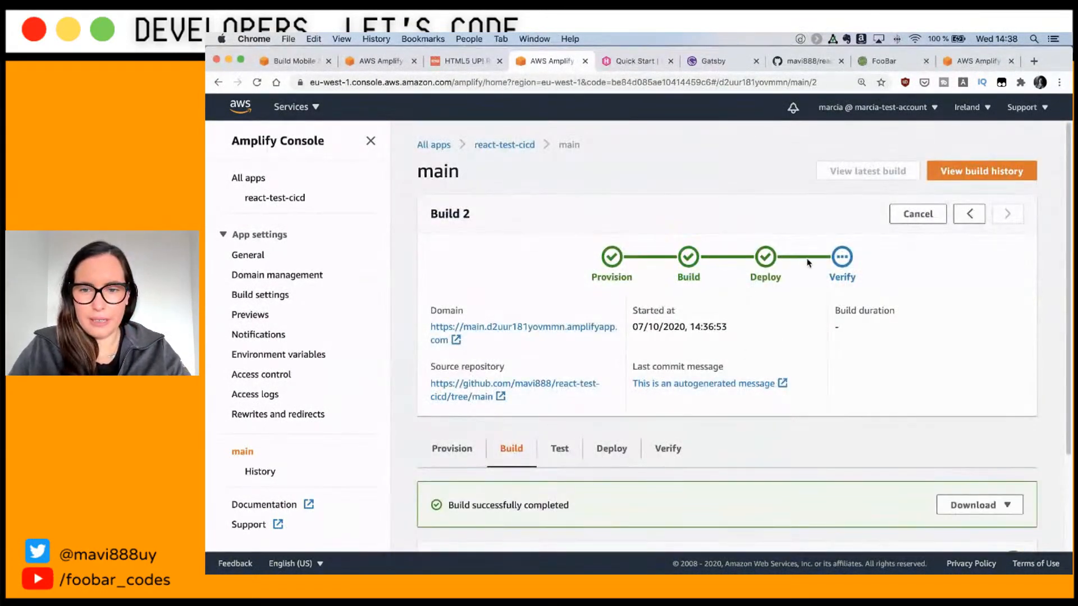
# Step: Review Build 2's test results, deployment log and the five mobile-device verification screenshots
pyautogui.scroll(-1, 722, 378)
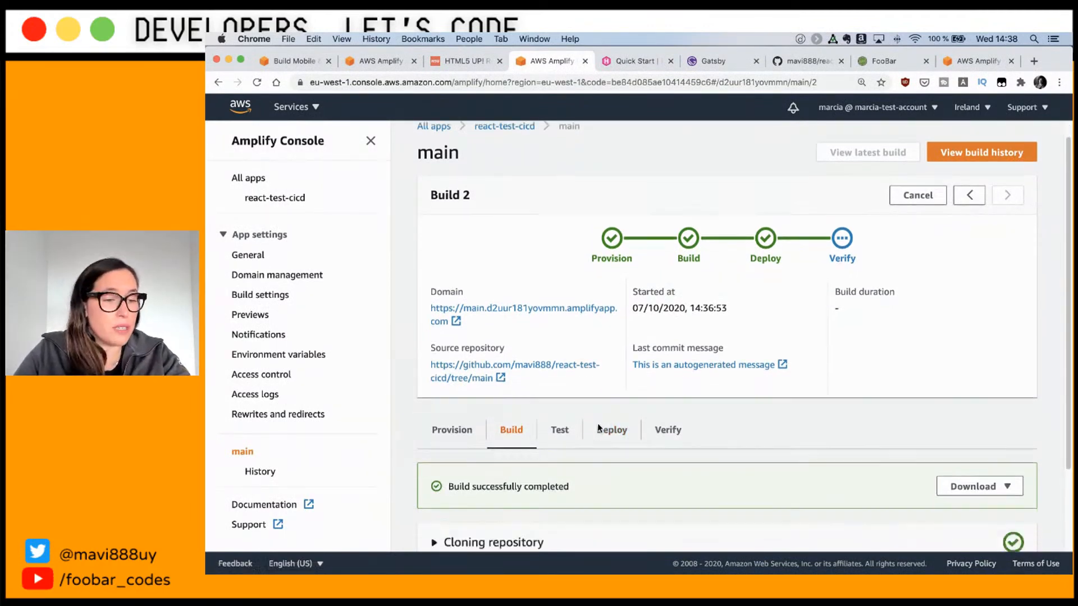
pyautogui.scroll(-2, 597, 422)
pyautogui.click(560, 335)
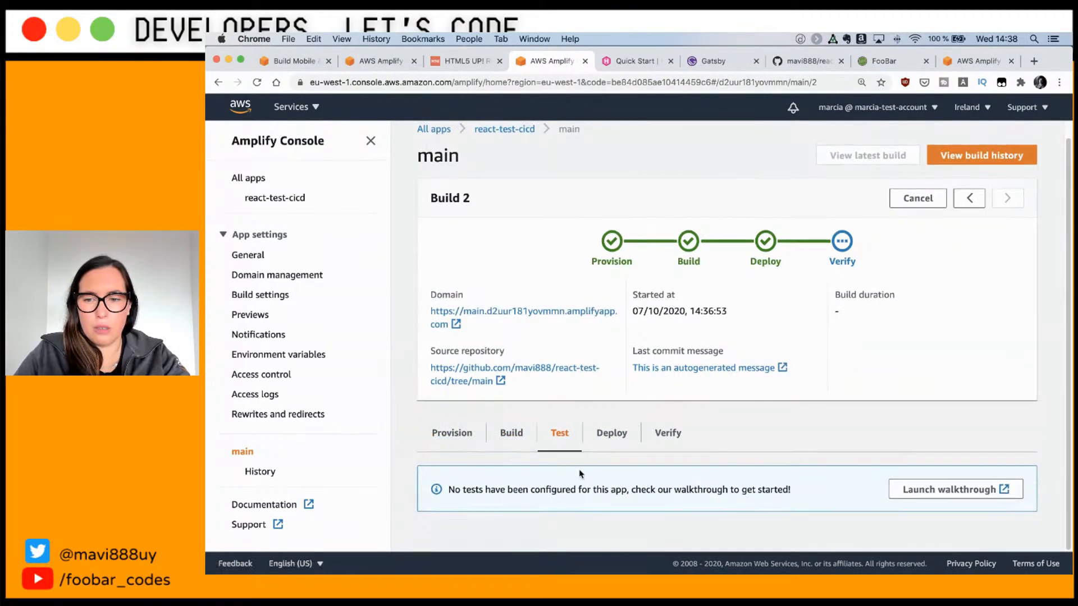
pyautogui.click(623, 439)
pyautogui.scroll(-5, 618, 393)
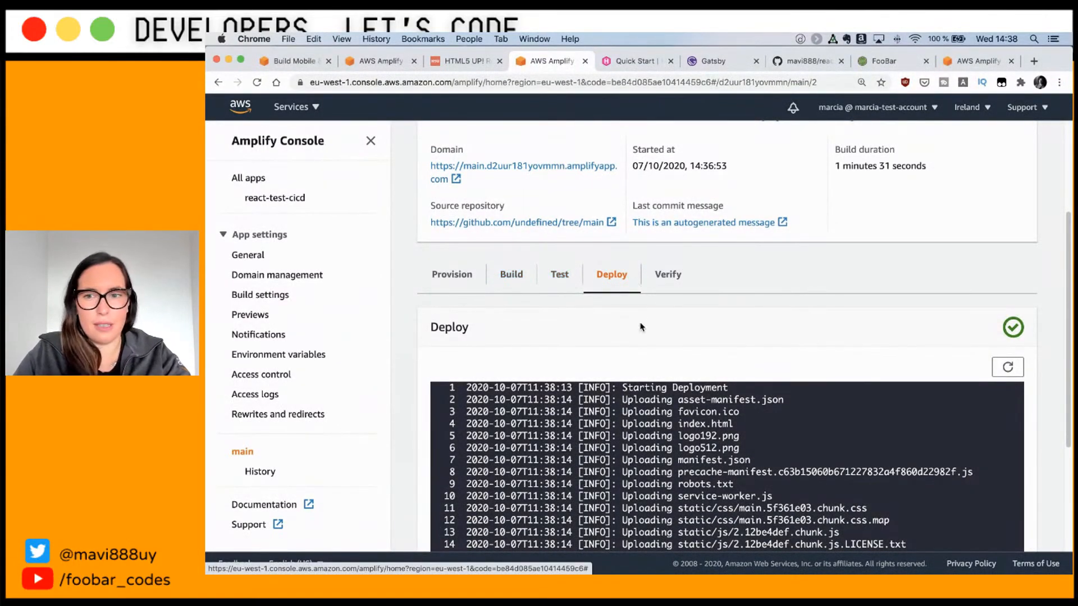
pyautogui.scroll(-5, 651, 354)
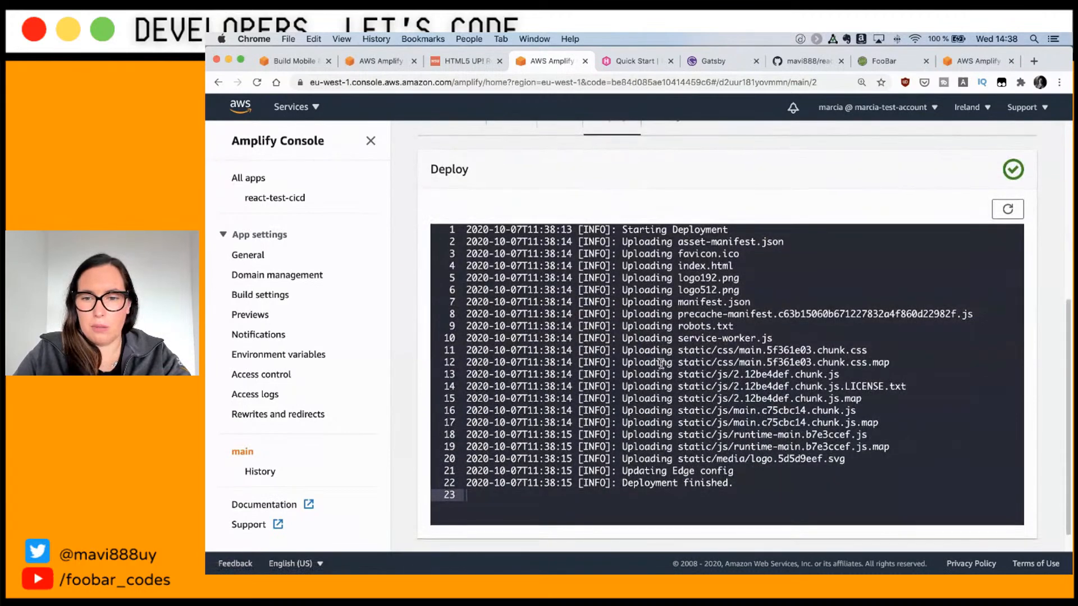
pyautogui.scroll(5, 662, 364)
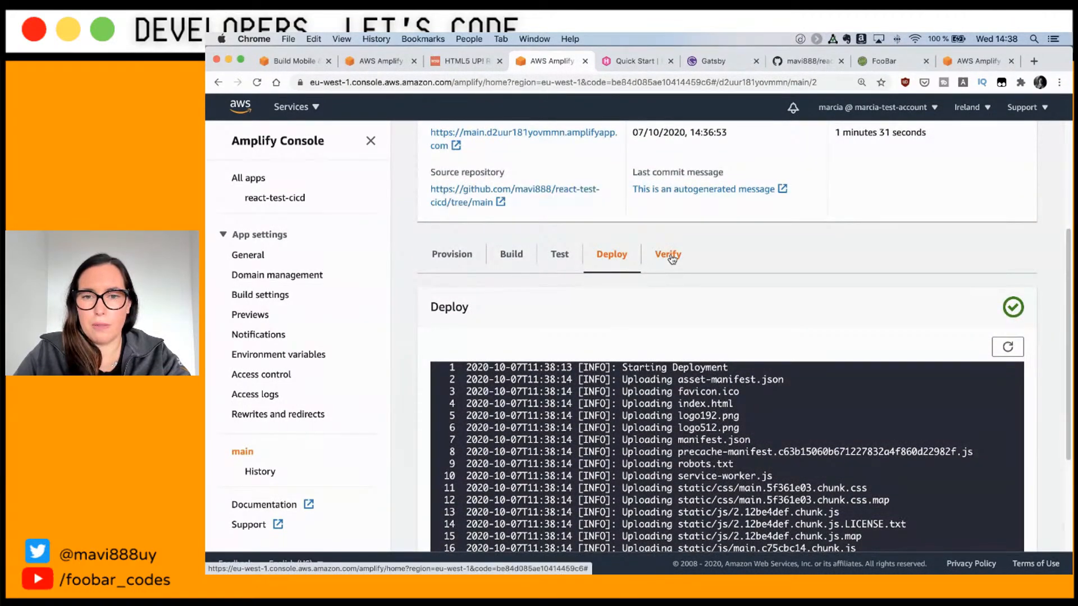
pyautogui.click(669, 255)
pyautogui.scroll(-2, 442, 420)
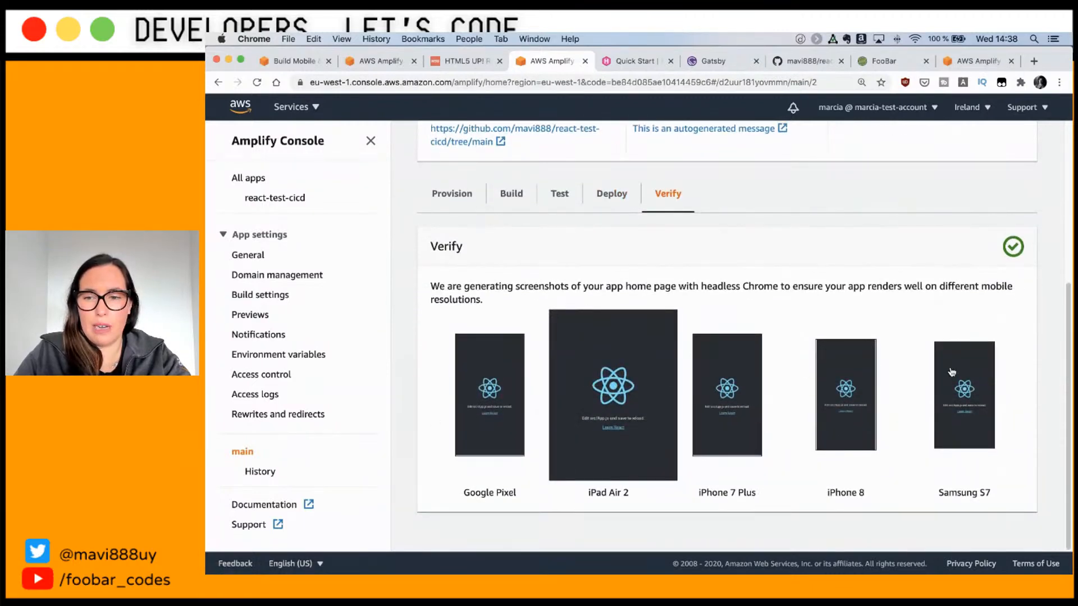
pyautogui.doubleClick(535, 288)
pyautogui.click(975, 393)
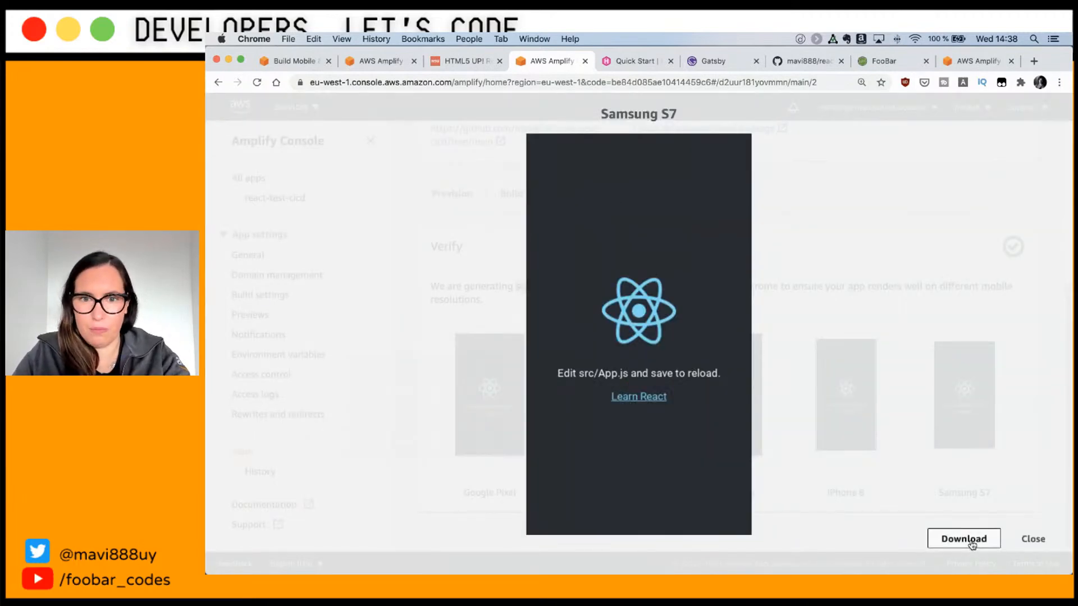
pyautogui.click(309, 135)
pyautogui.click(715, 425)
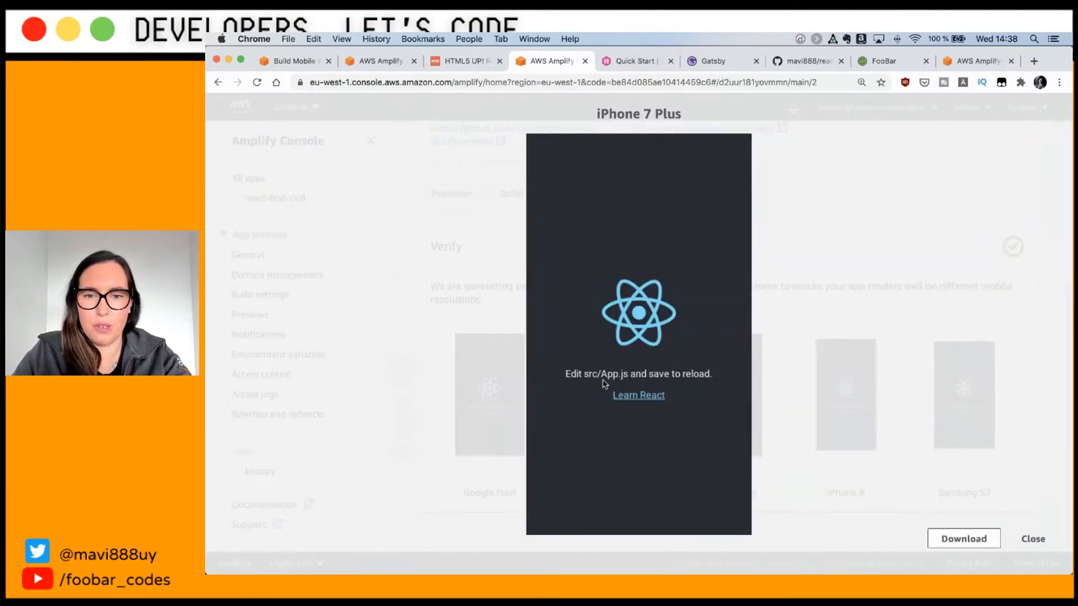
pyautogui.click(426, 363)
pyautogui.click(582, 364)
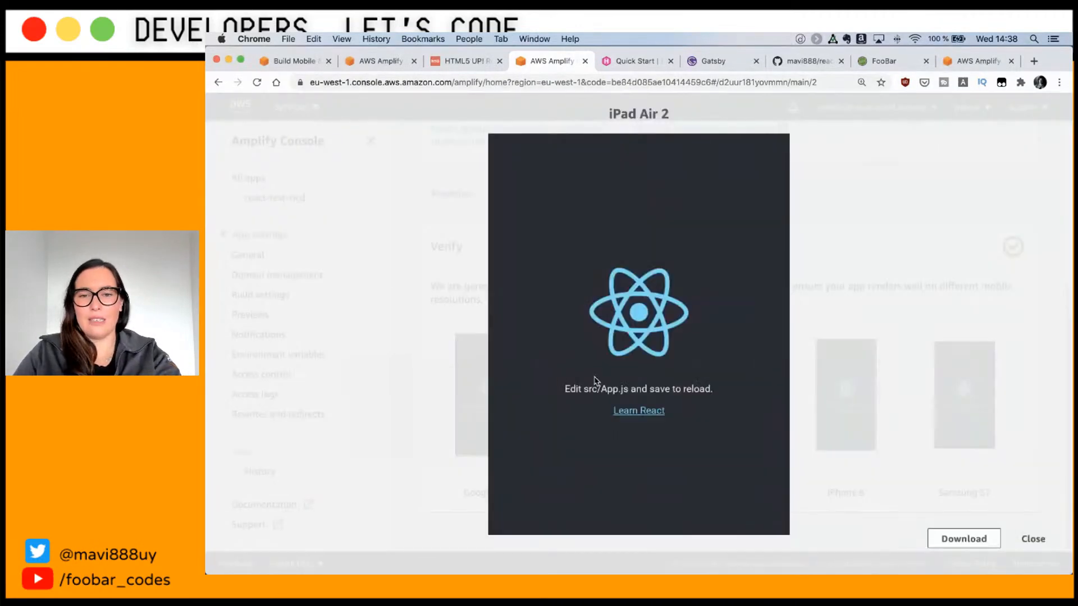
pyautogui.click(380, 354)
pyautogui.click(510, 399)
pyautogui.click(375, 352)
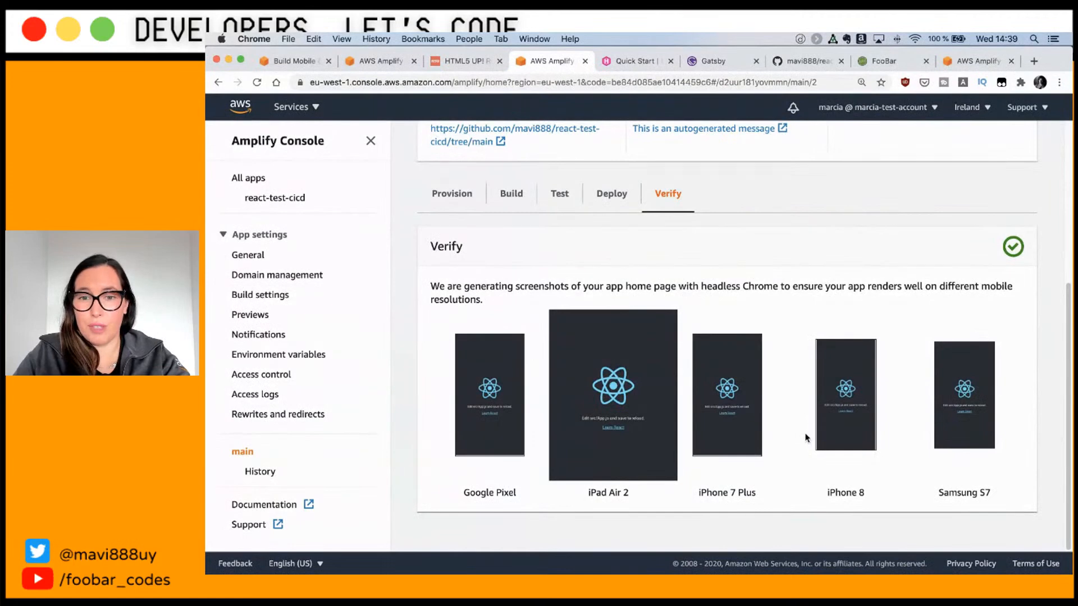
pyautogui.scroll(5, 807, 440)
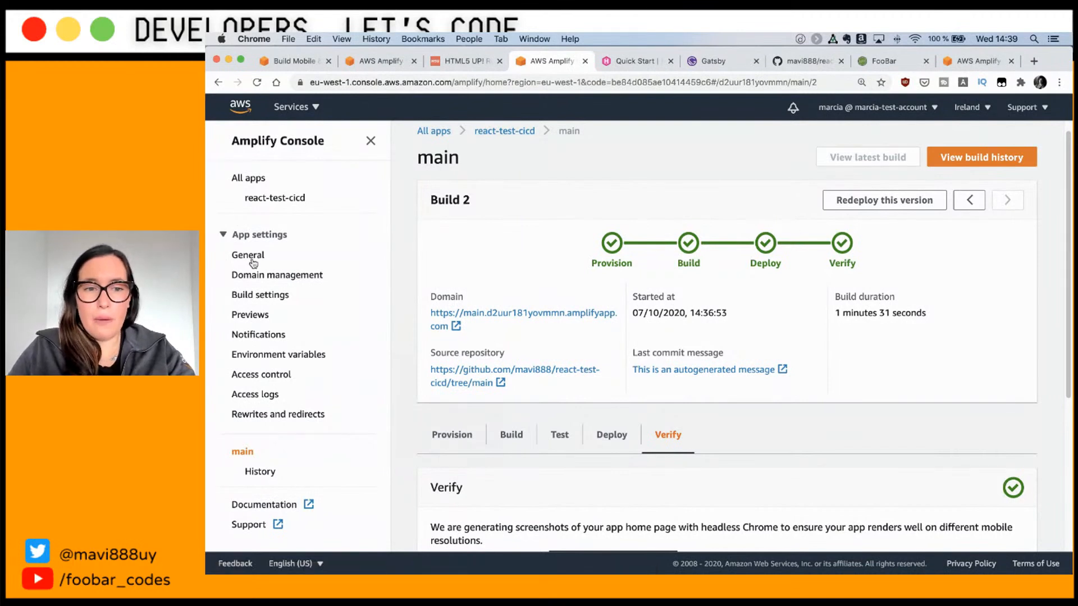
# Step: Look over the app's amplify.yml in Build settings
pyautogui.click(272, 294)
pyautogui.scroll(-5, 584, 364)
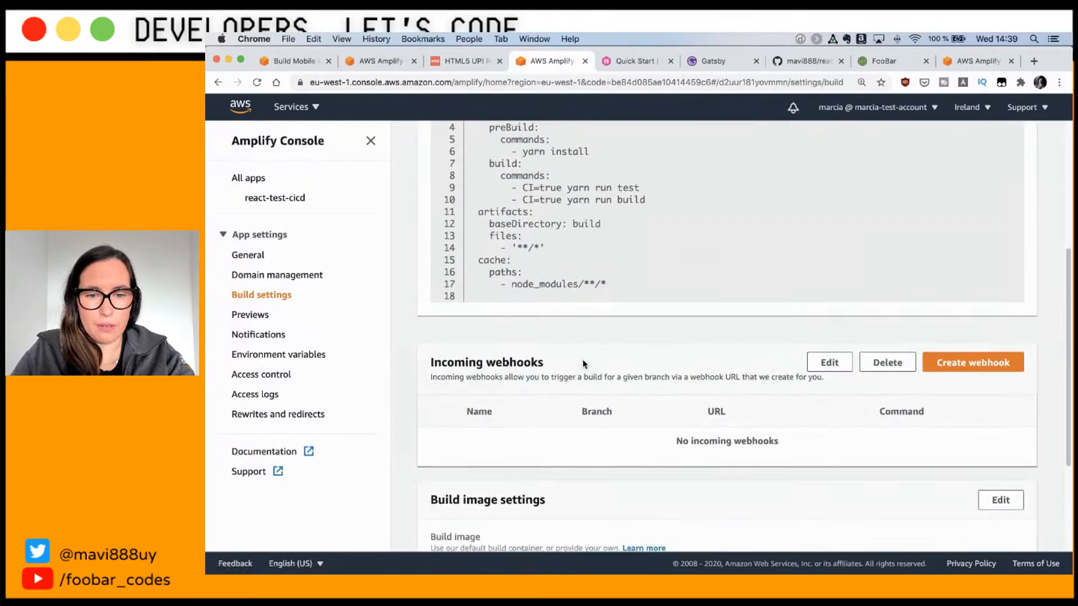
pyautogui.scroll(-3, 584, 364)
pyautogui.scroll(4, 583, 361)
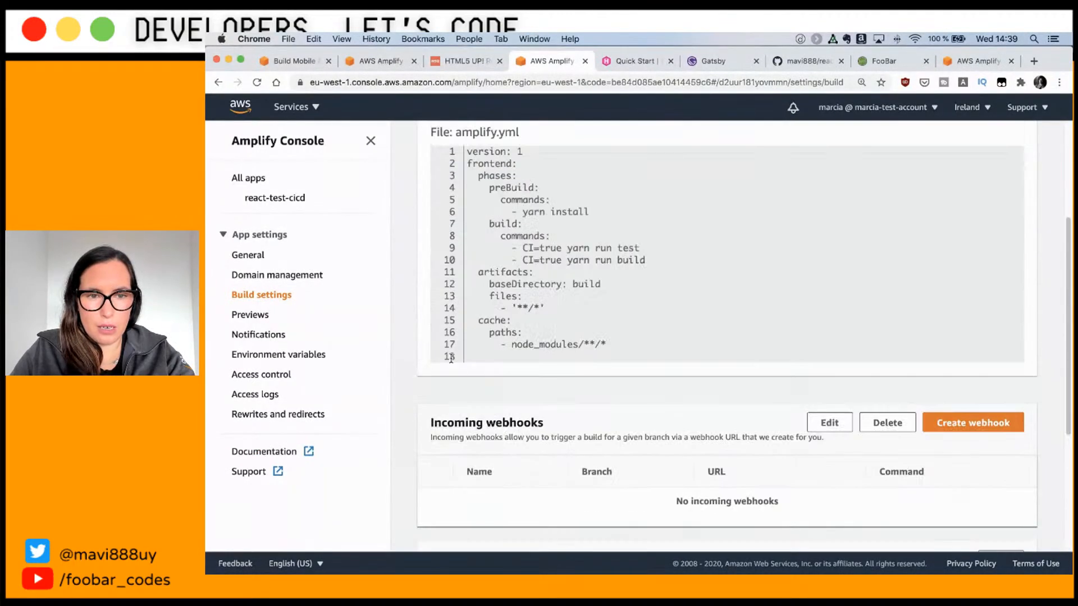
# Step: Open react-test-cicd's General settings and make the App details editable
pyautogui.click(245, 256)
pyautogui.scroll(1, 481, 399)
pyautogui.scroll(3, 481, 399)
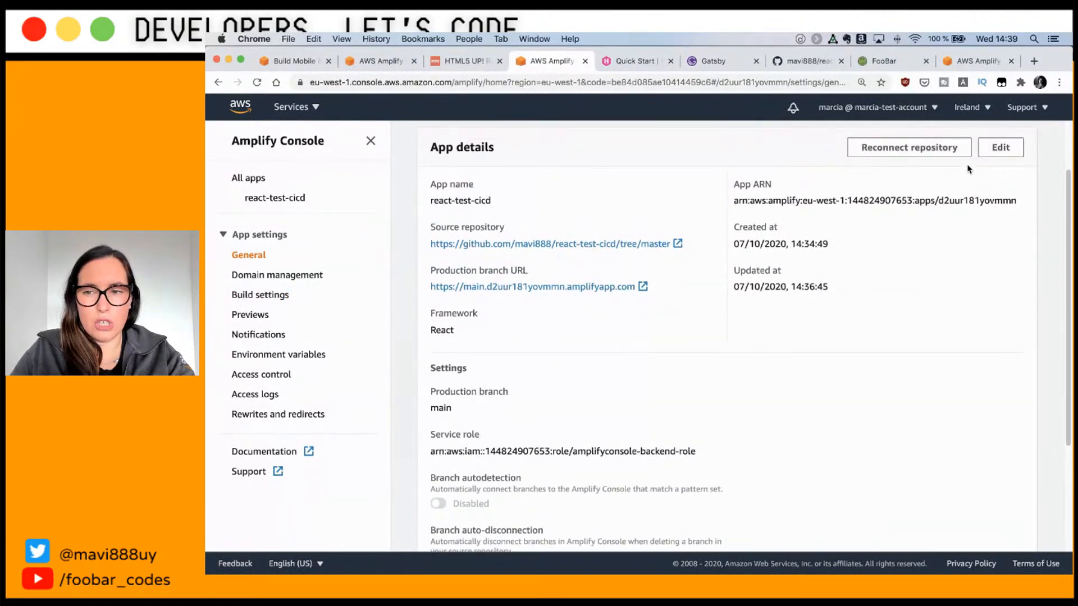
pyautogui.click(988, 152)
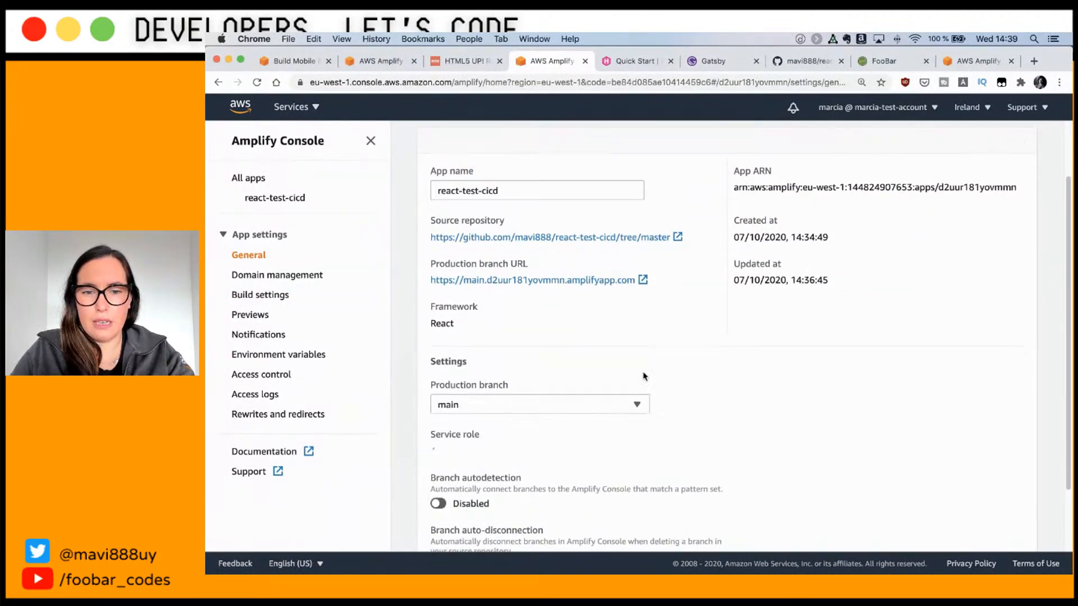
pyautogui.scroll(-3, 644, 376)
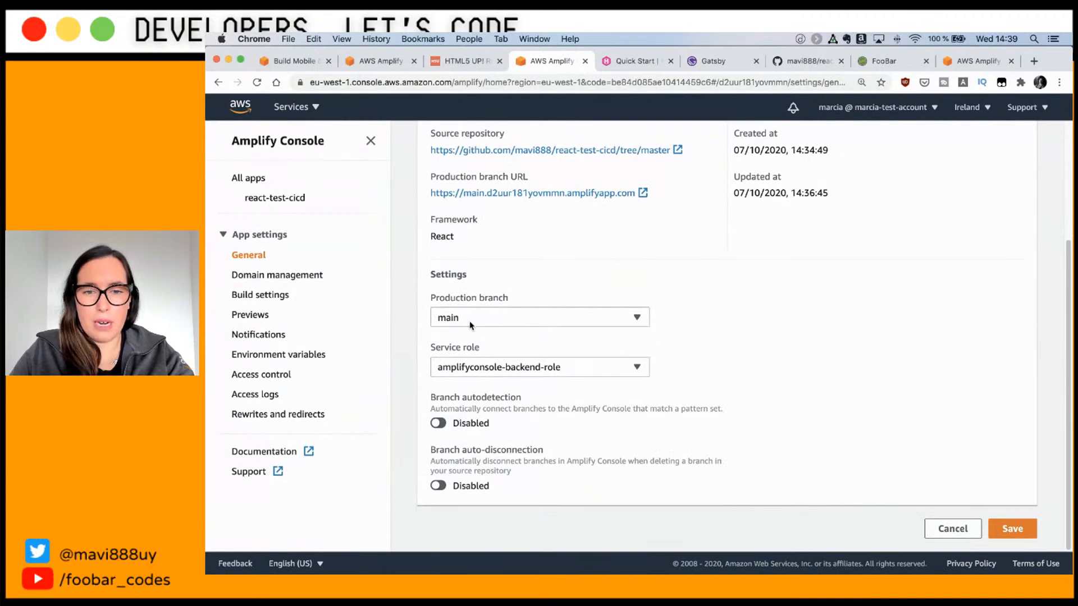
# Step: Turn on Branch autodetection and enter feature/** as the branch pattern
pyautogui.click(438, 425)
pyautogui.click(460, 489)
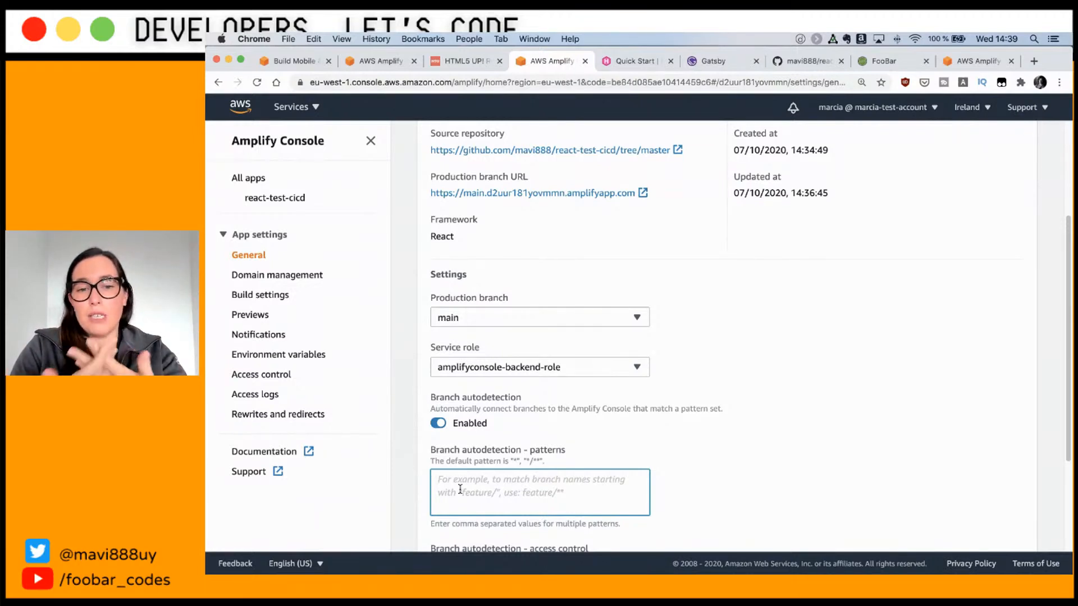
pyautogui.write('feature')
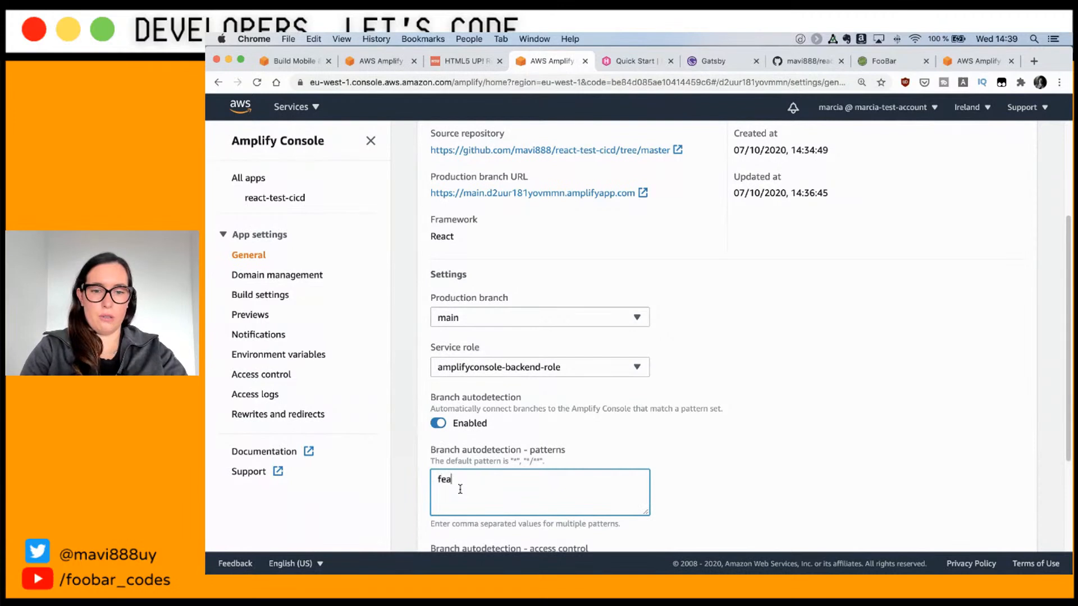
pyautogui.press('BackSpace')
pyautogui.press('BackSpace')
pyautogui.press('BackSpace')
pyautogui.press('BackSpace')
pyautogui.press('BackSpace')
pyautogui.press('BackSpace')
pyautogui.press('BackSpace')
pyautogui.press('BackSpace')
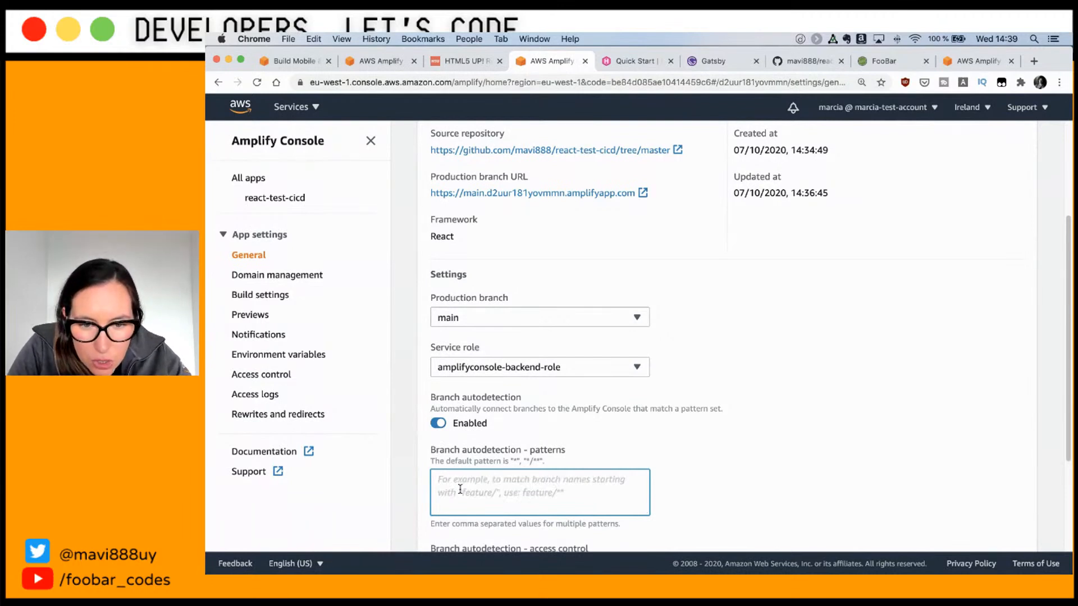
pyautogui.write('fea')
pyautogui.press('BackSpace')
pyautogui.press('BackSpace')
pyautogui.press('BackSpace')
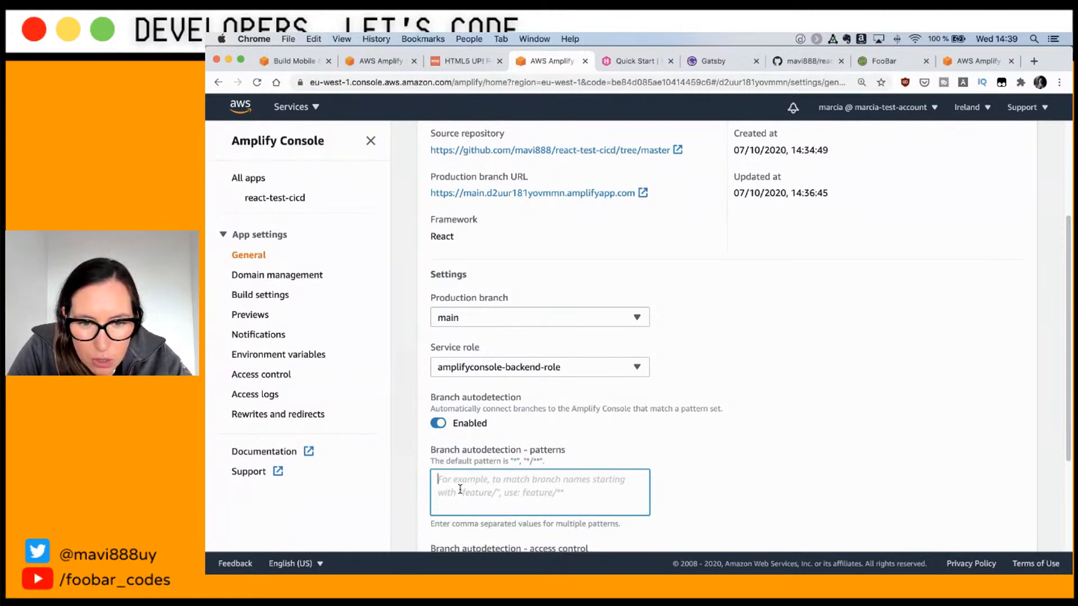
pyautogui.write('feature/**')
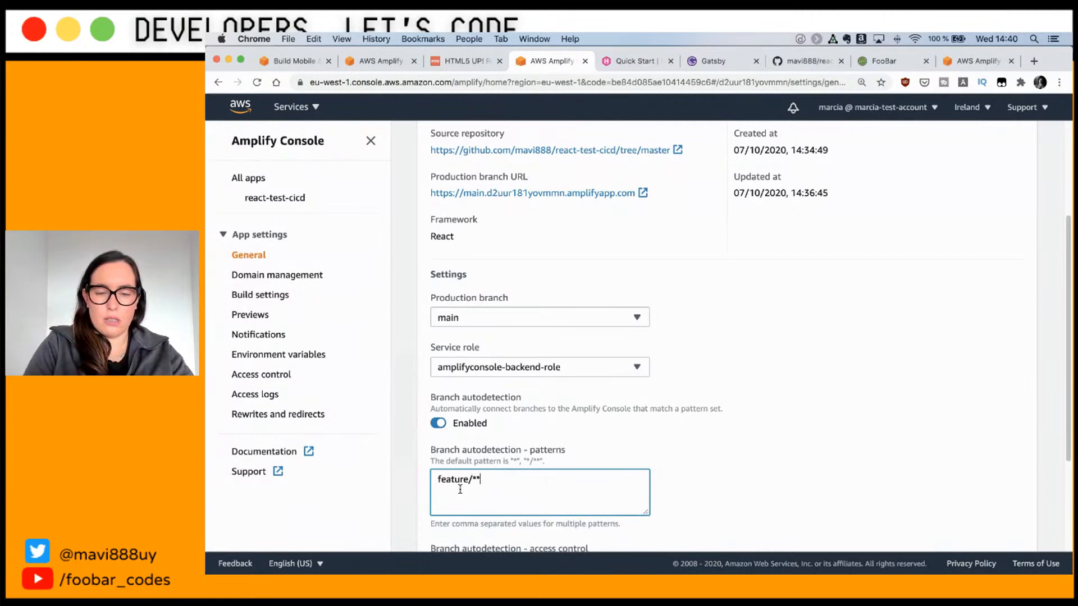
pyautogui.moveTo(510, 486); pyautogui.dragTo(397, 488)
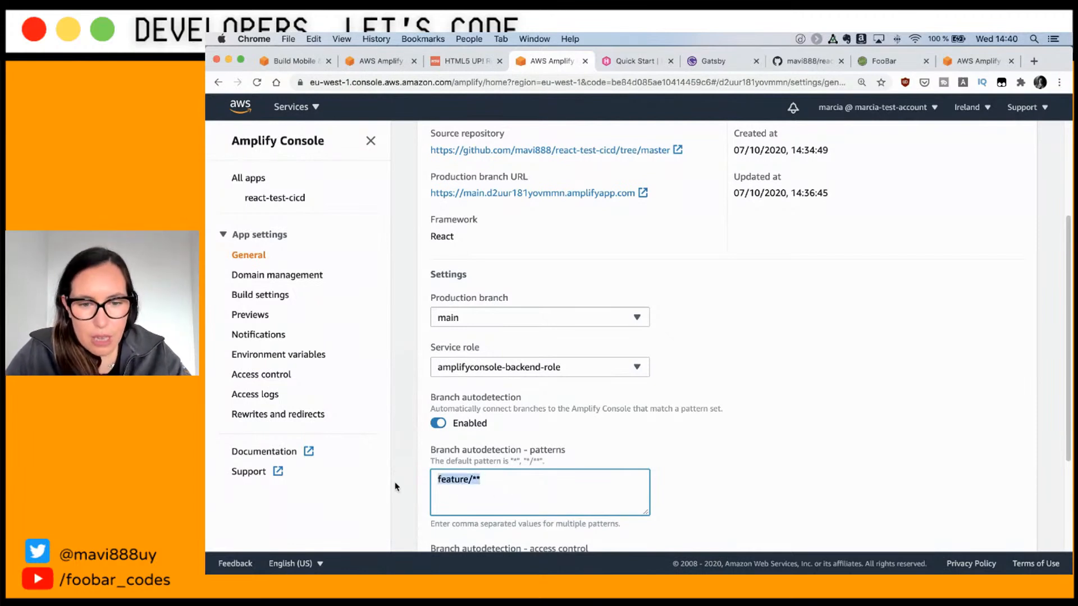
pyautogui.scroll(-3, 606, 461)
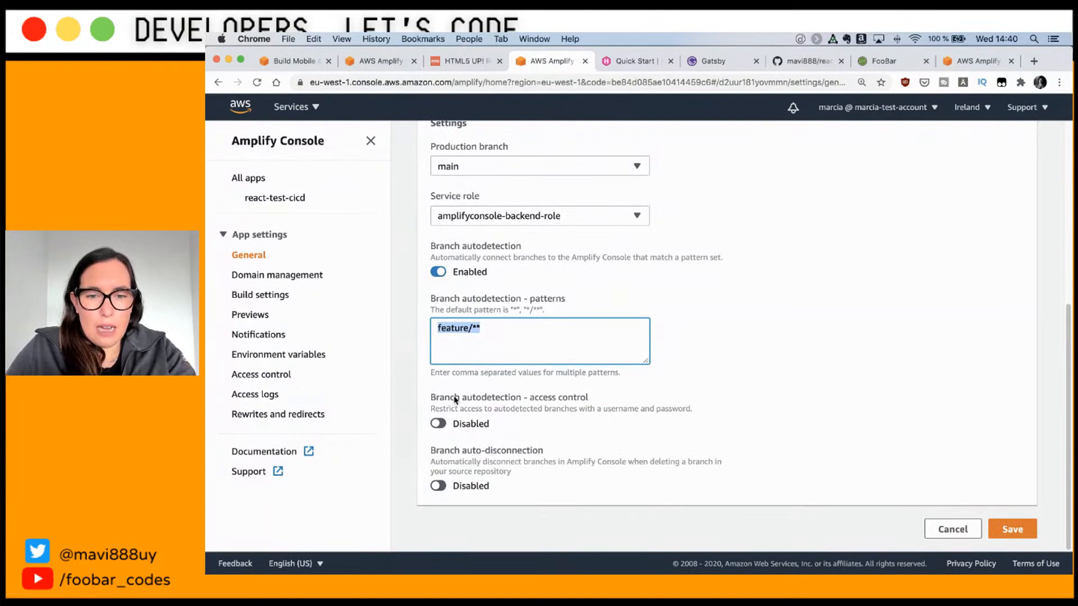
# Step: Enable access control for autodetected branches, entering a username, password and password confirmation
pyautogui.click(438, 424)
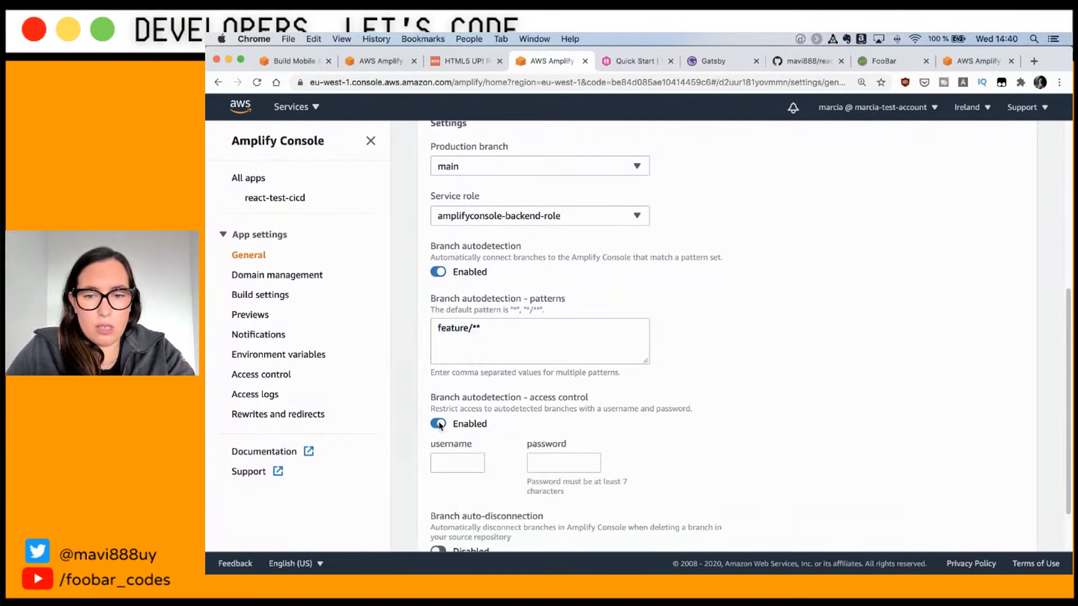
pyautogui.click(448, 458)
pyautogui.write('marcia')
pyautogui.press('Tab')
pyautogui.write('••')
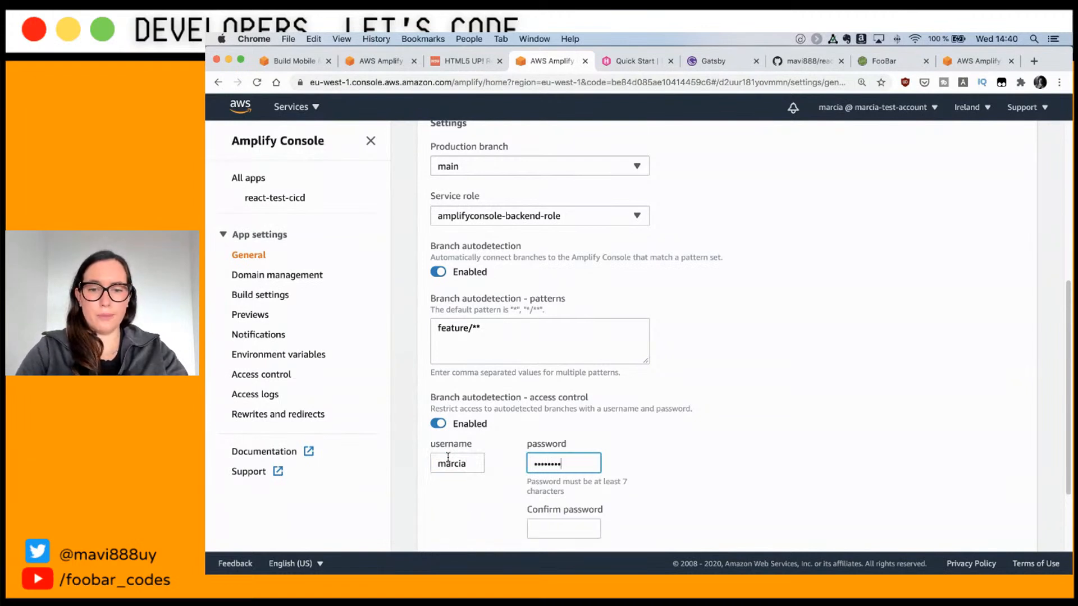
pyautogui.click(531, 519)
pyautogui.write('••••••')
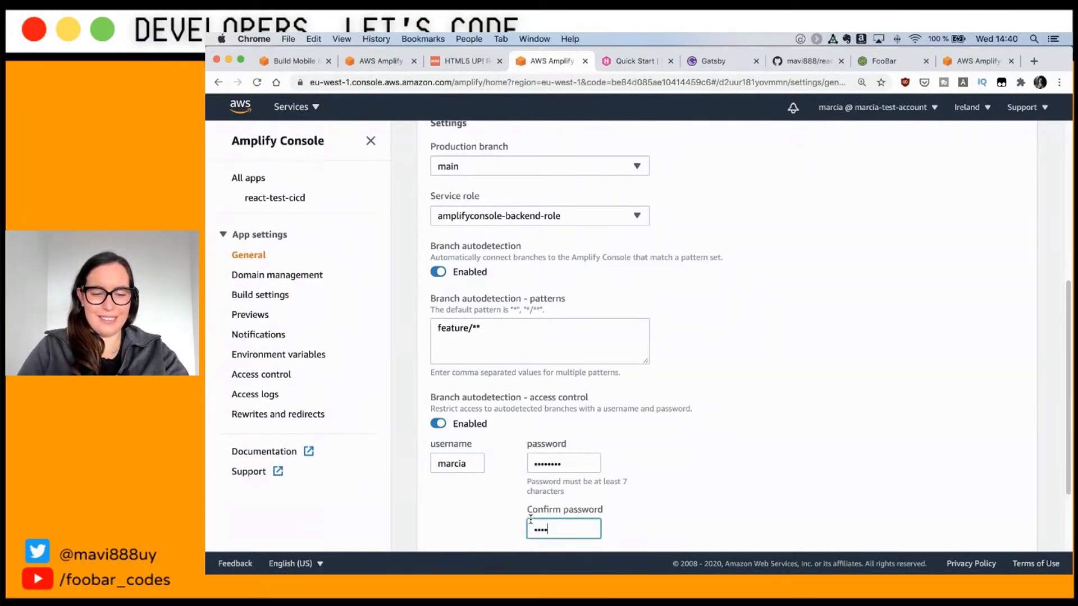
pyautogui.write('••')
# Step: Turn on Branch auto-disconnection and save the app settings
pyautogui.scroll(-2, 505, 505)
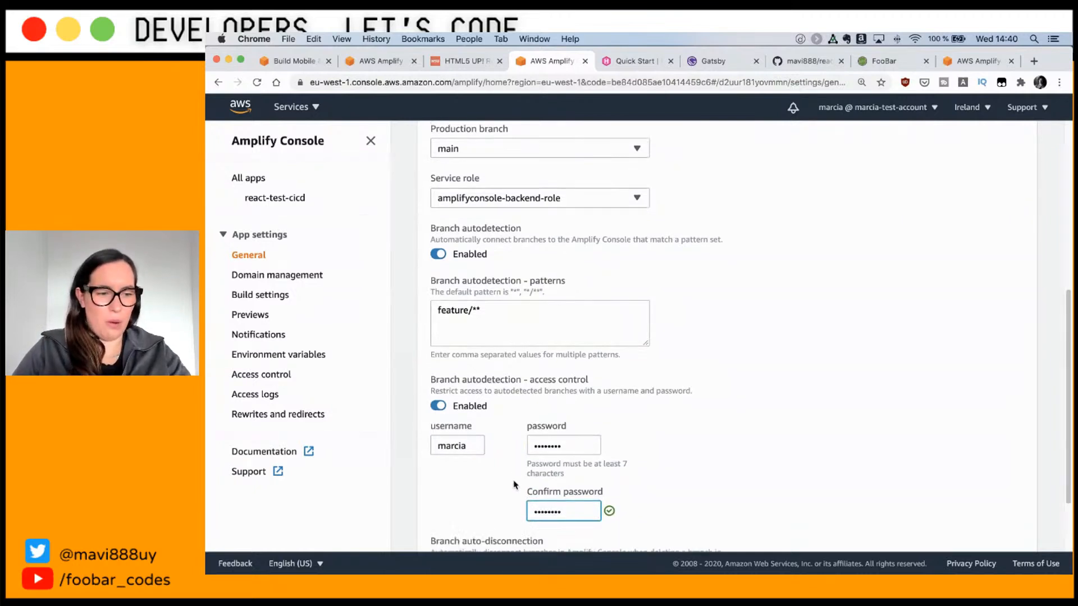
pyautogui.scroll(-2, 475, 522)
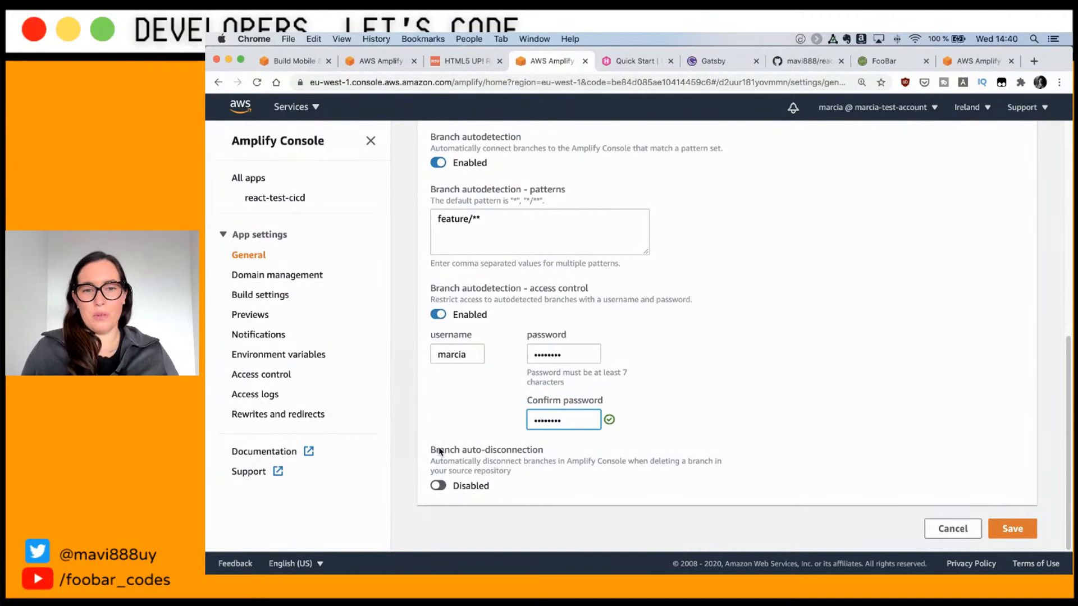
pyautogui.click(439, 487)
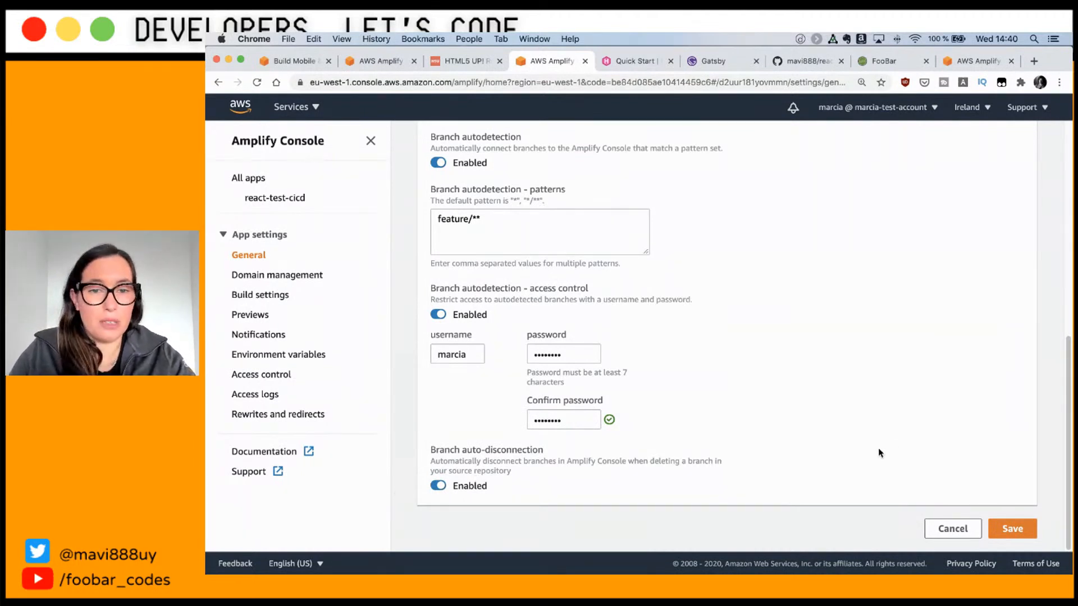
pyautogui.scroll(6, 878, 453)
pyautogui.scroll(-5, 878, 453)
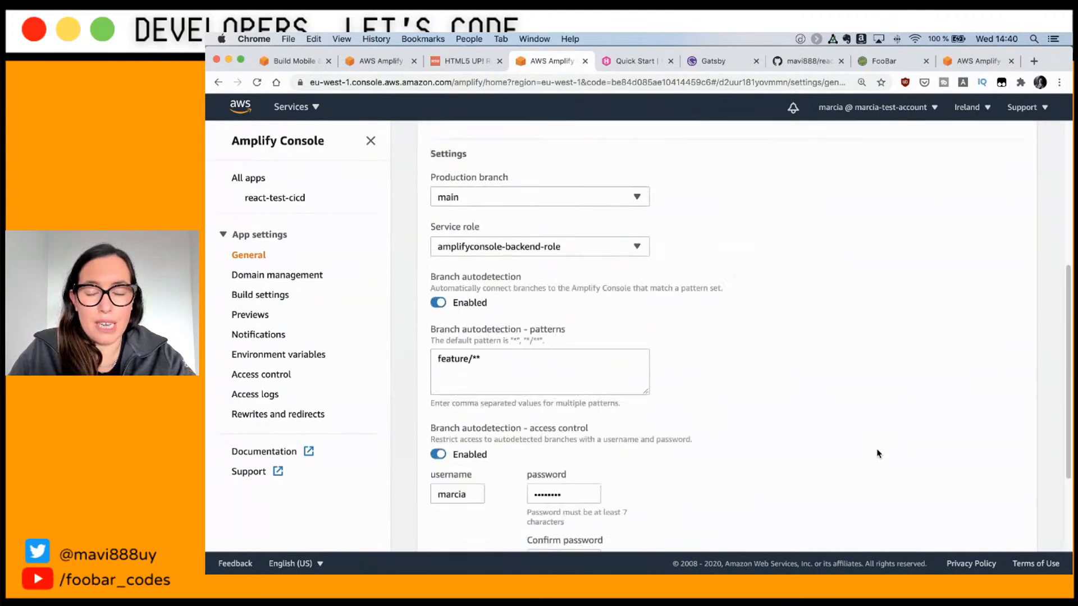
pyautogui.scroll(-3, 879, 453)
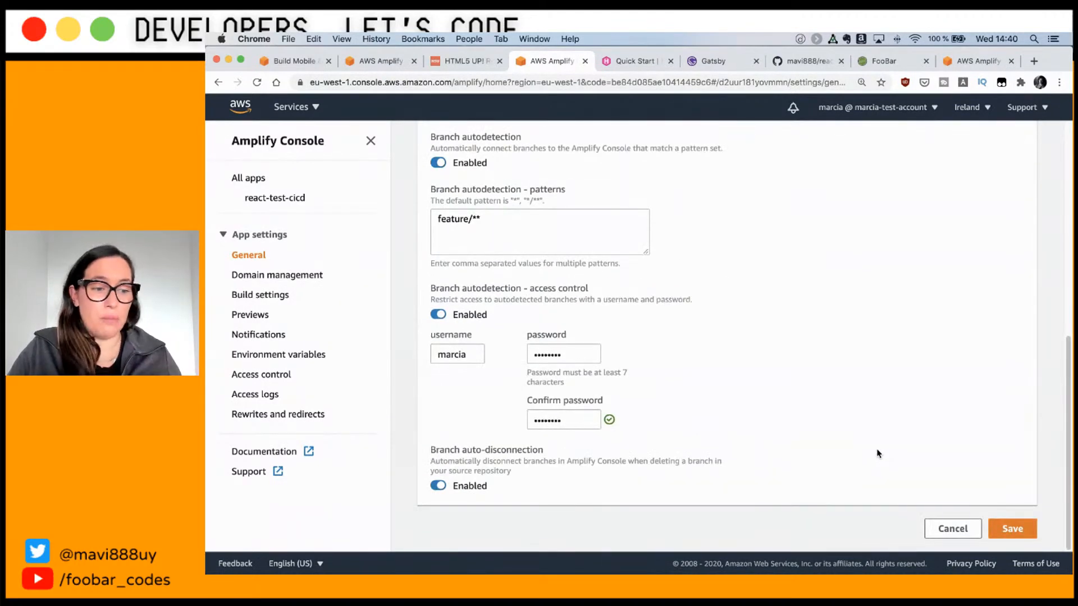
pyautogui.click(1009, 530)
pyautogui.scroll(4, 895, 470)
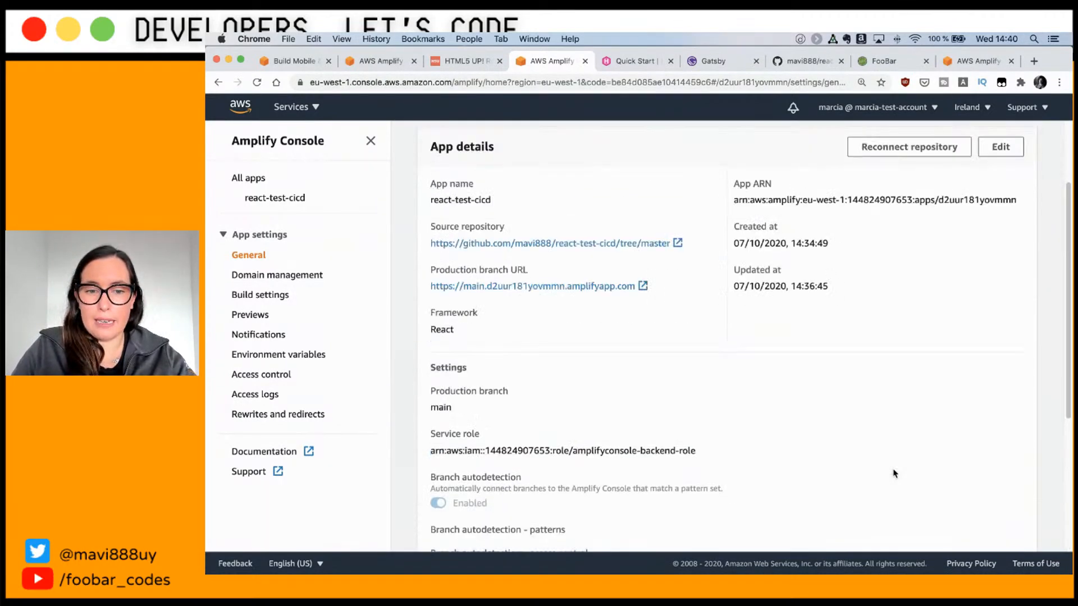
pyautogui.scroll(-4, 895, 474)
pyautogui.scroll(6, 895, 474)
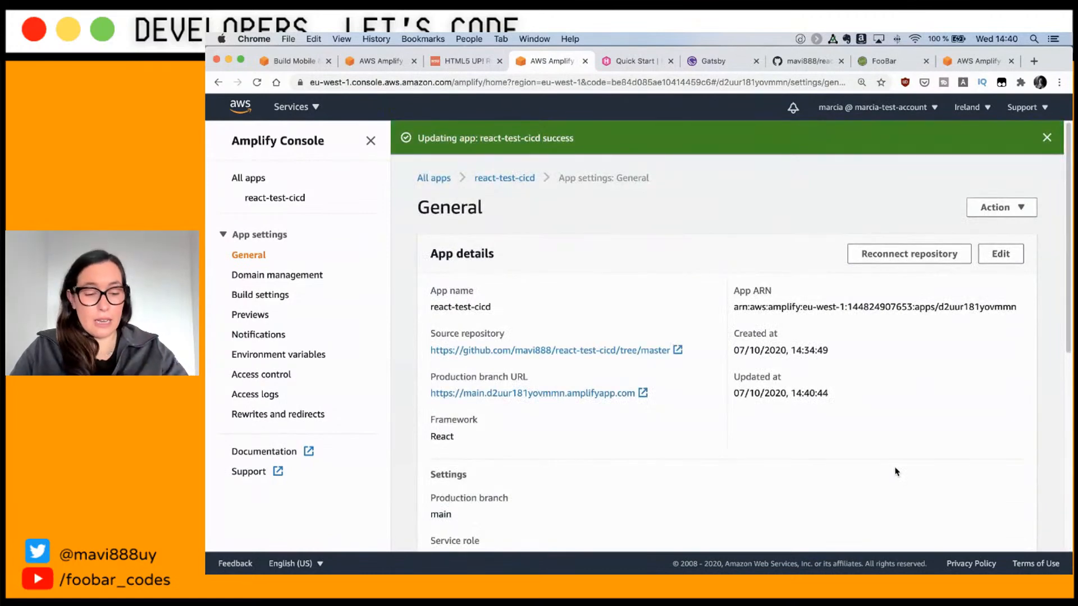
# Step: In the VS Code terminal, clear the output and run git checkout -b feature_test_test
pyautogui.press('super+Tab')
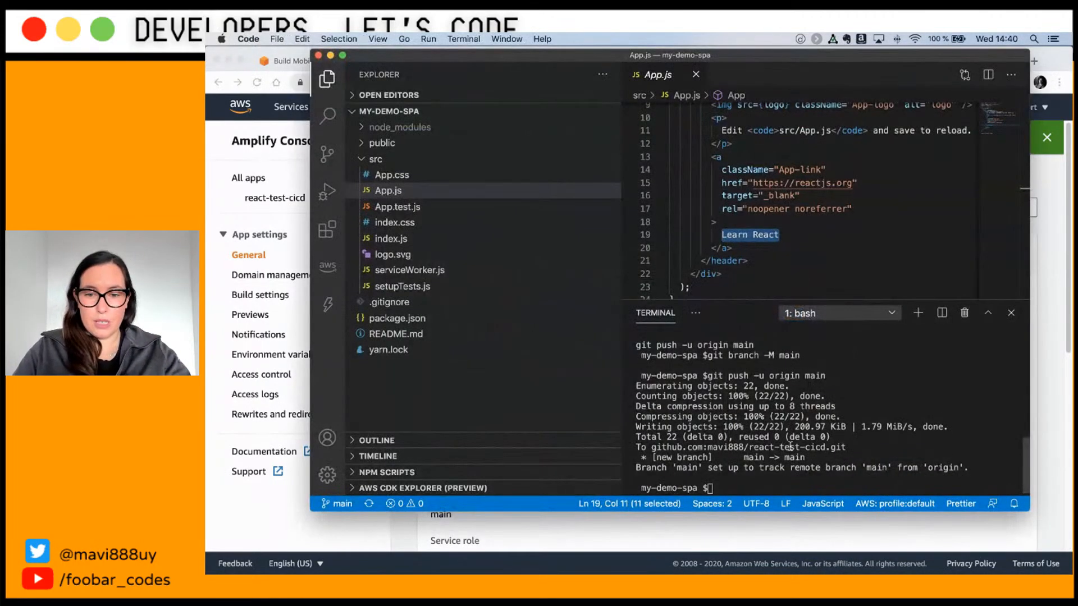
pyautogui.write('clea')
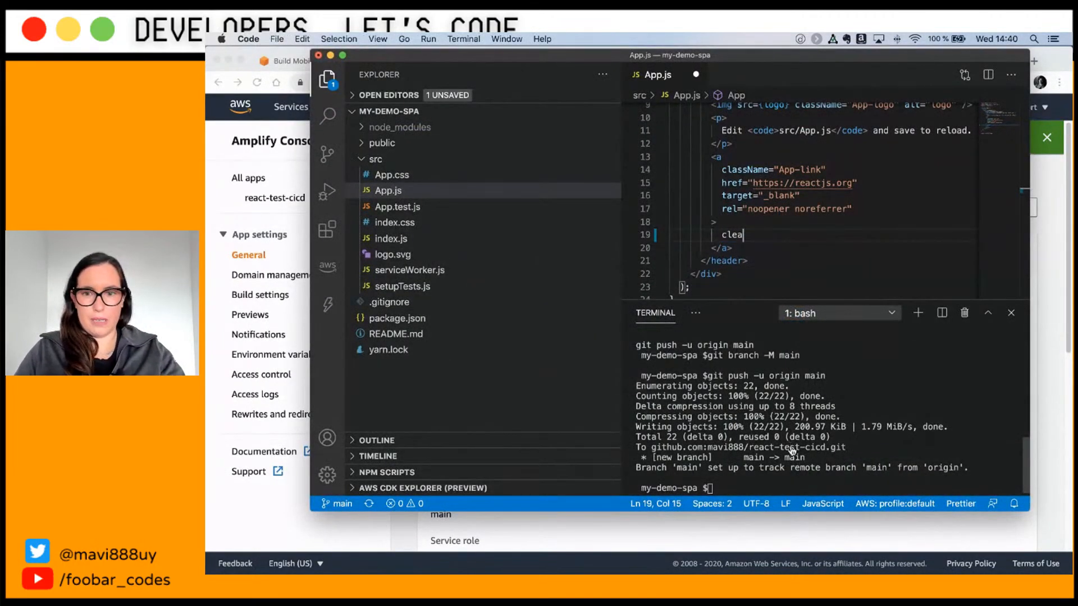
pyautogui.press('super+z')
pyautogui.write('lear')
pyautogui.press('Return')
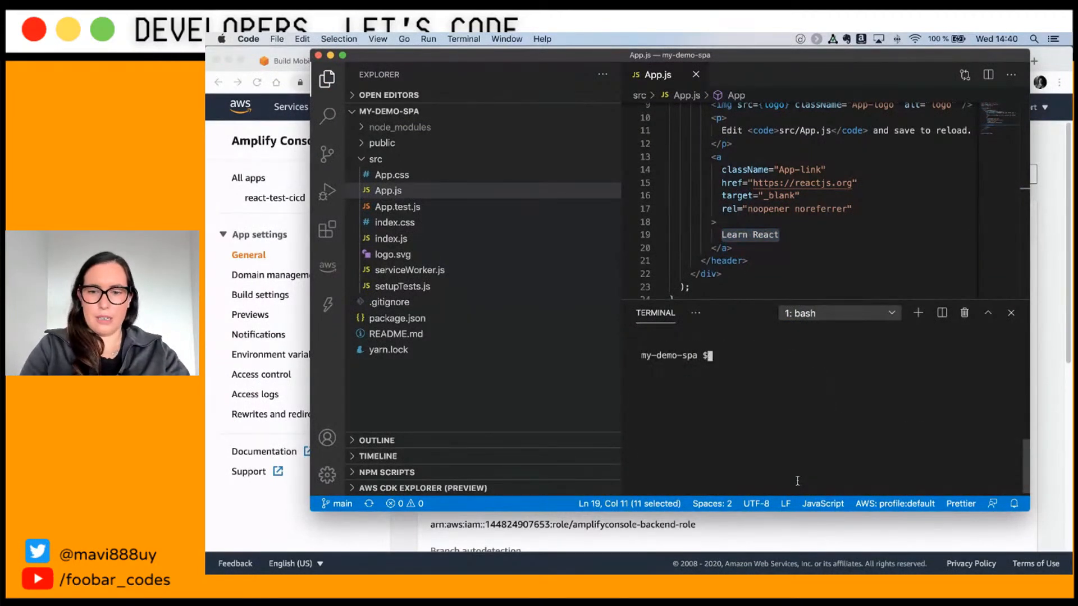
pyautogui.write('gti ')
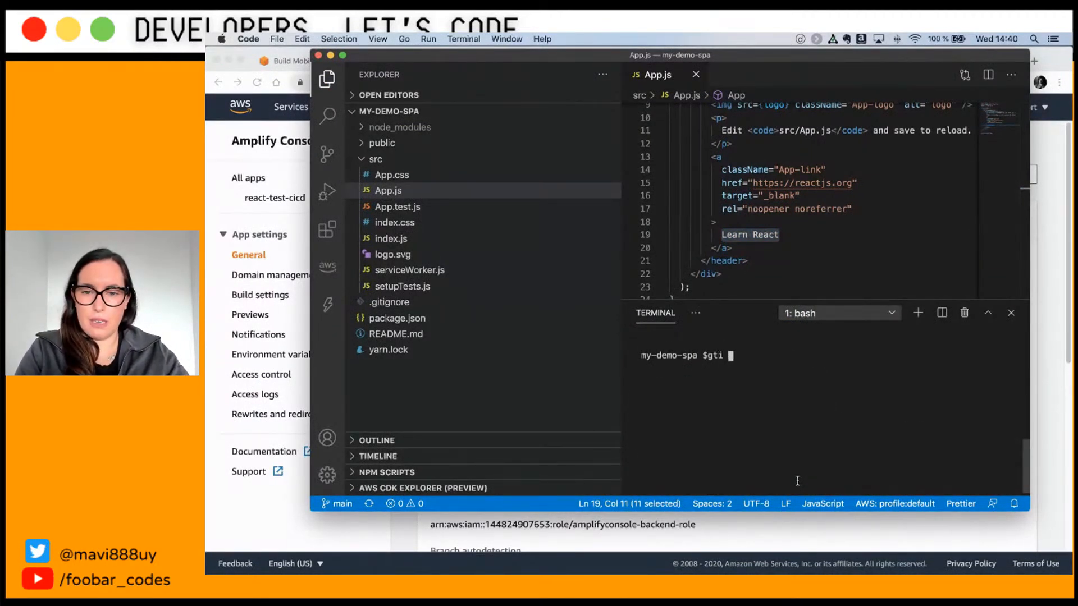
pyautogui.write(' c')
pyautogui.press('BackSpace')
pyautogui.press('BackSpace')
pyautogui.press('BackSpace')
pyautogui.press('BackSpace')
pyautogui.write('it checko')
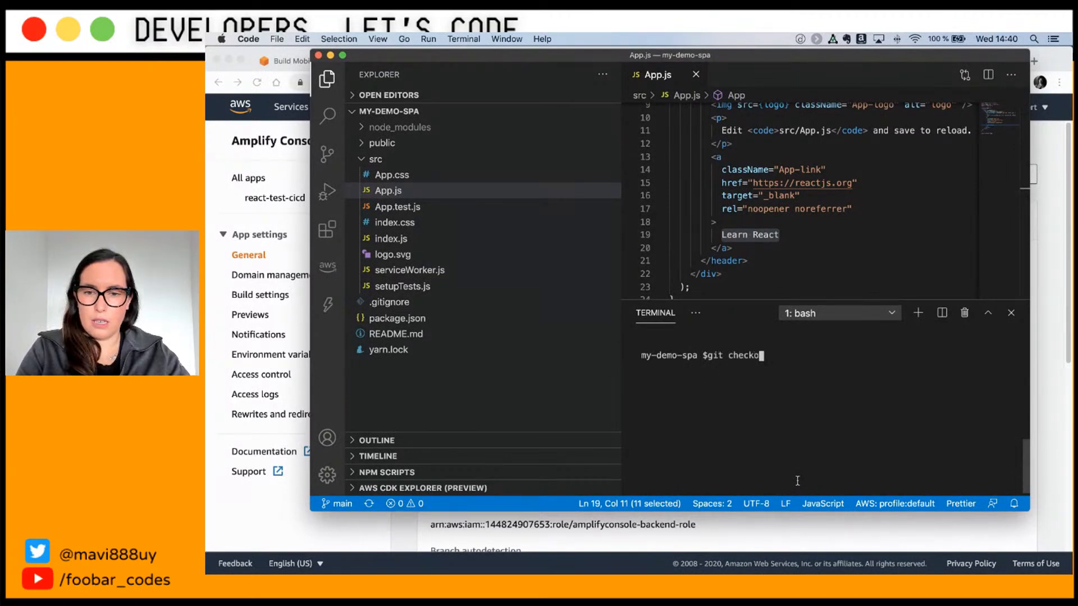
pyautogui.write('ut -b fe')
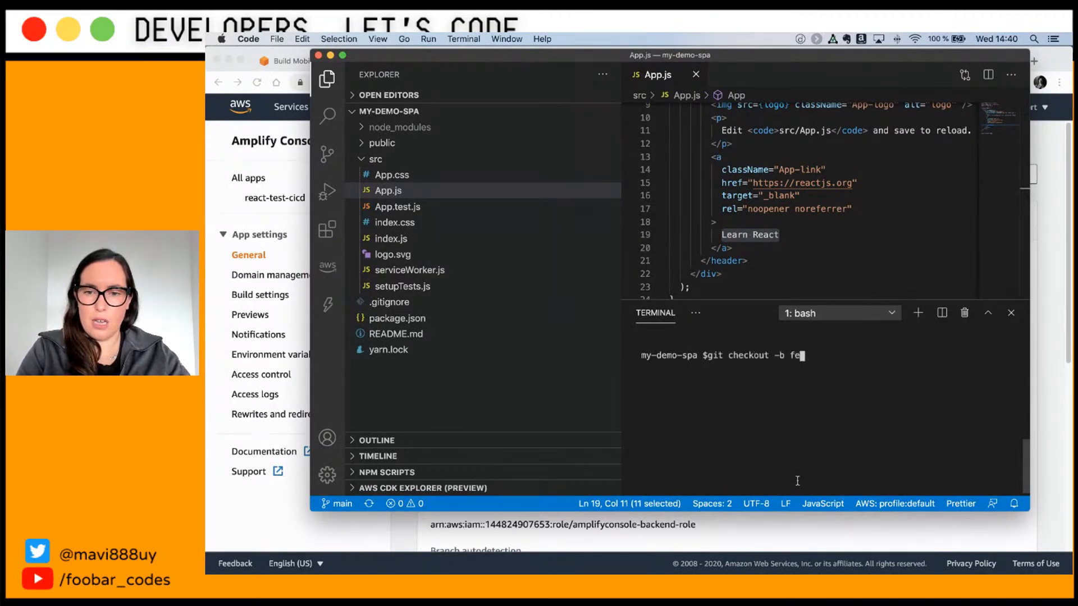
pyautogui.write('ature_test_test')
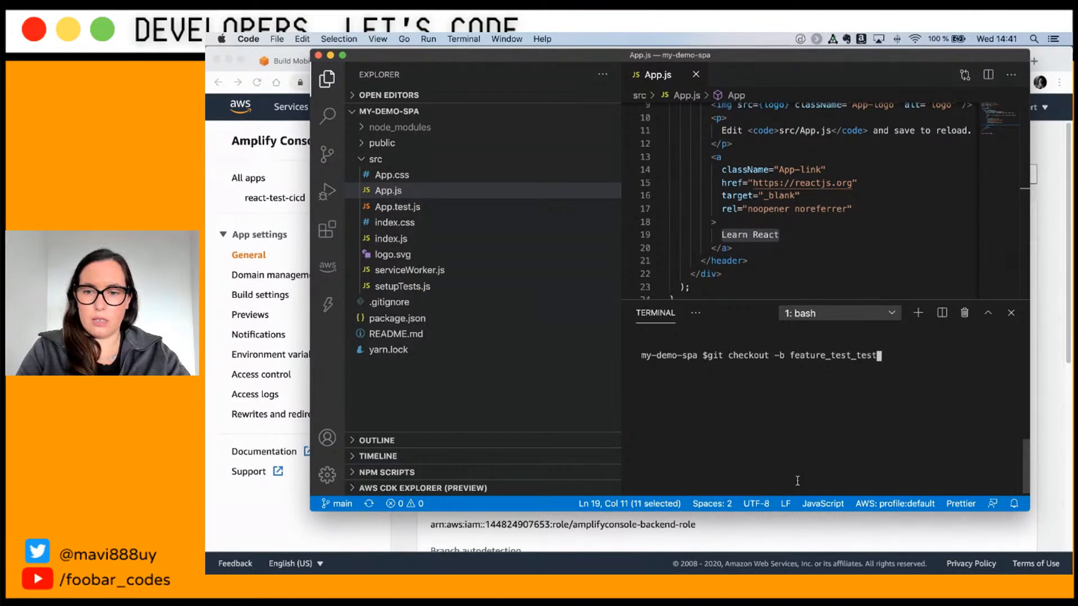
pyautogui.press('Return')
# Step: List branches with git branch and push feature_test_test to origin
pyautogui.write('git branch')
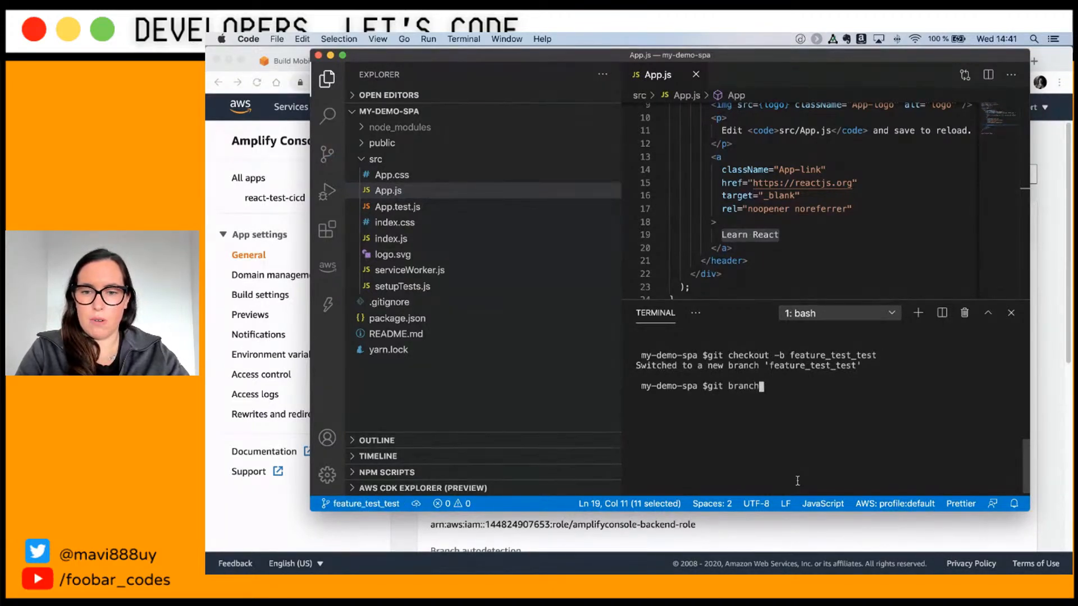
pyautogui.press('Return')
pyautogui.write('git push origin ')
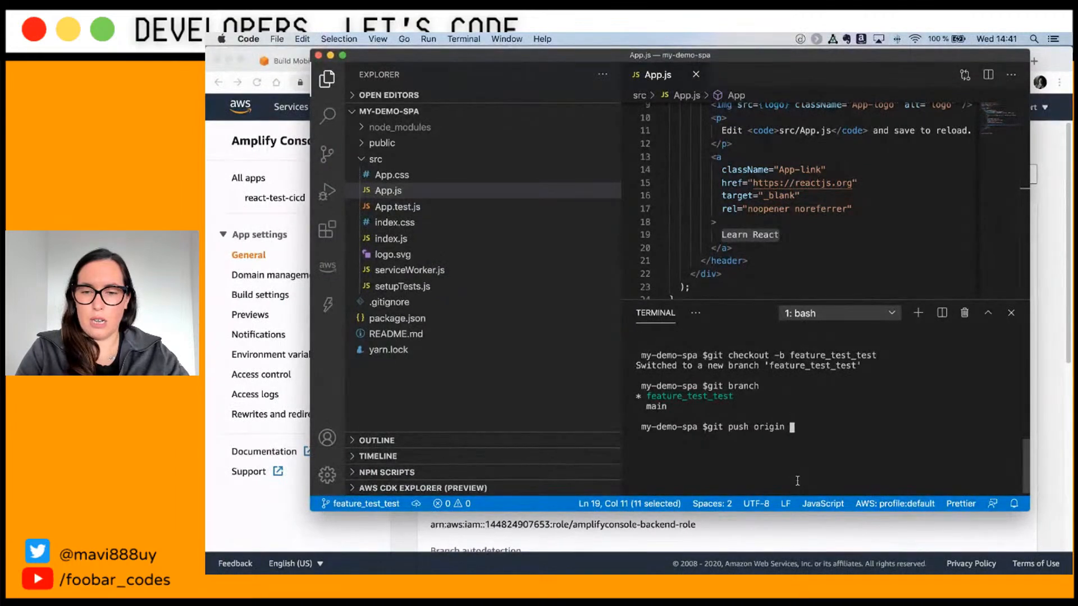
pyautogui.write('feature')
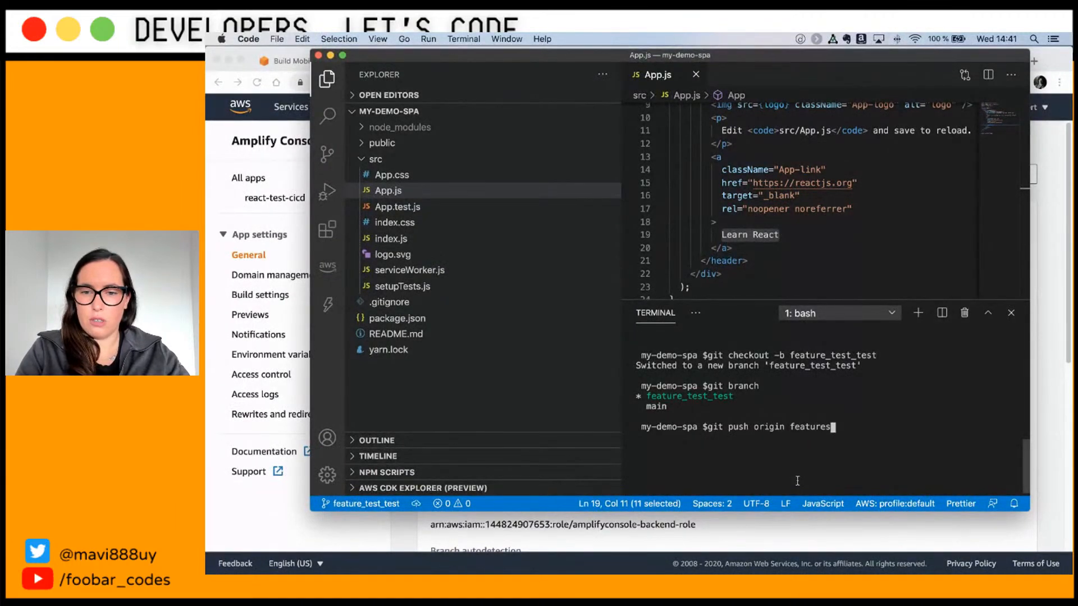
pyautogui.write('_test_test')
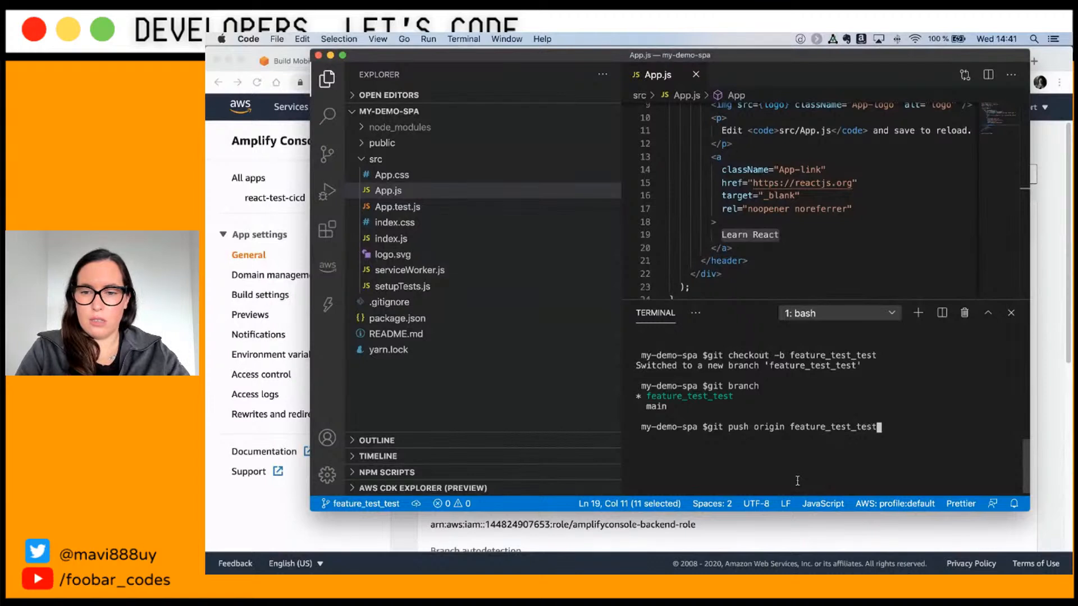
pyautogui.press('Return')
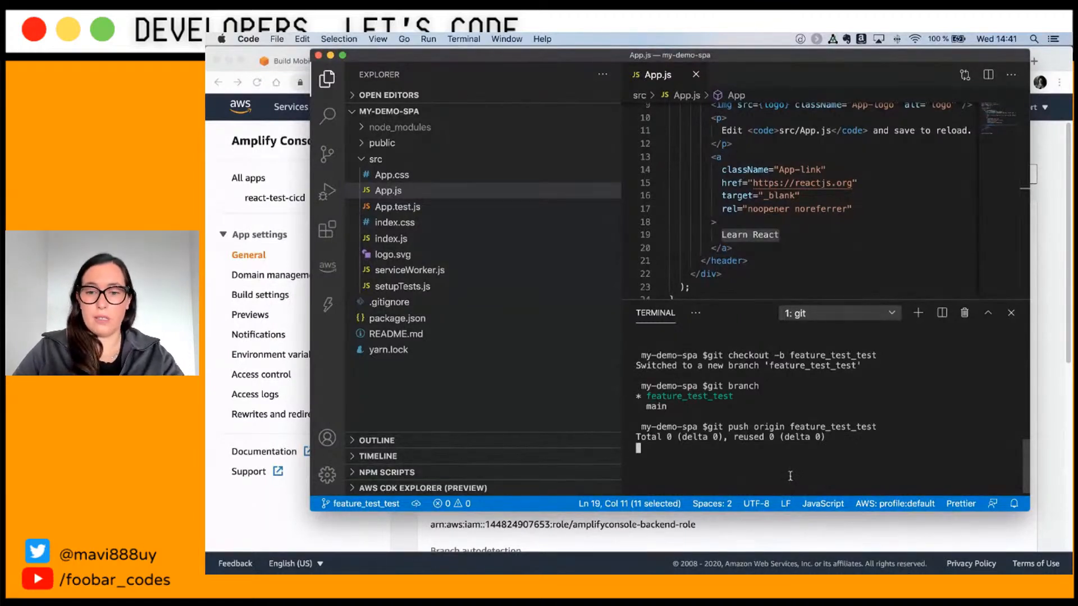
pyautogui.press('super+Tab')
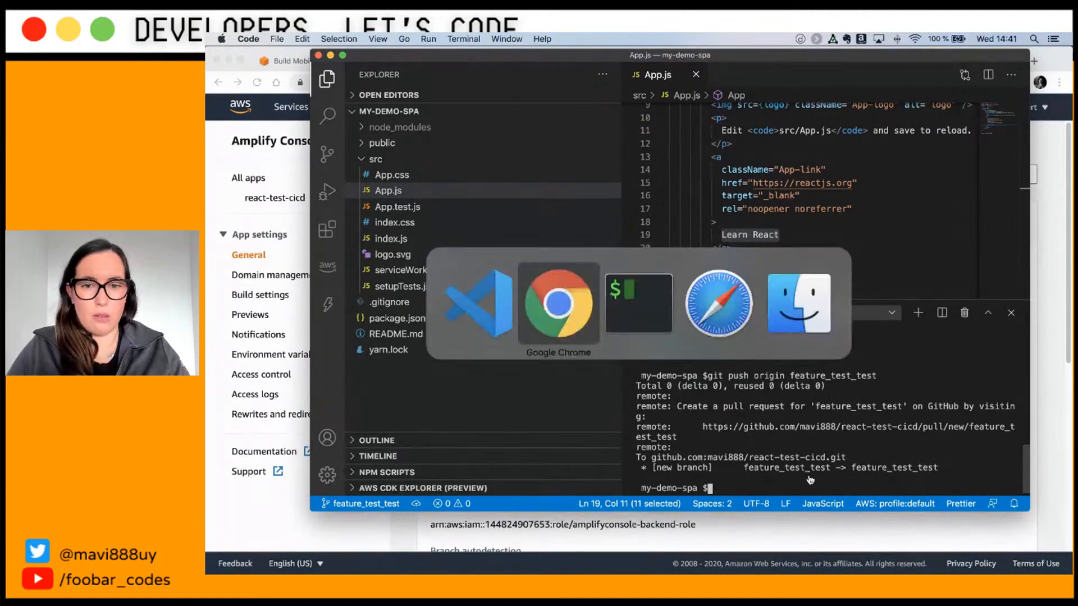
# Step: Reload the GitHub react-test-cicd repo to confirm main and feature_test_test branches, then return to Amplify
pyautogui.click(796, 61)
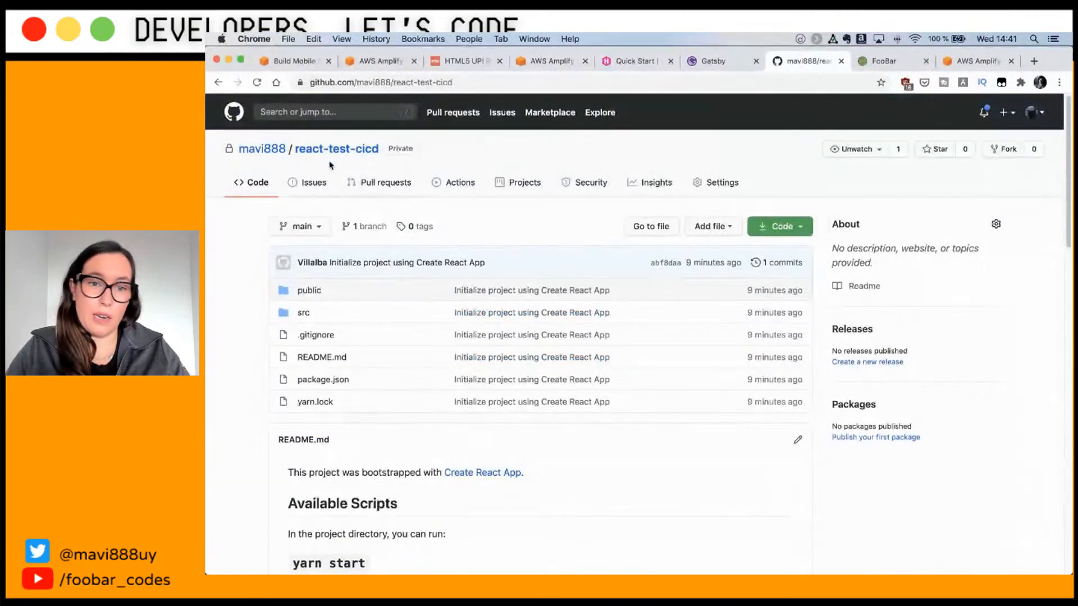
pyautogui.click(343, 150)
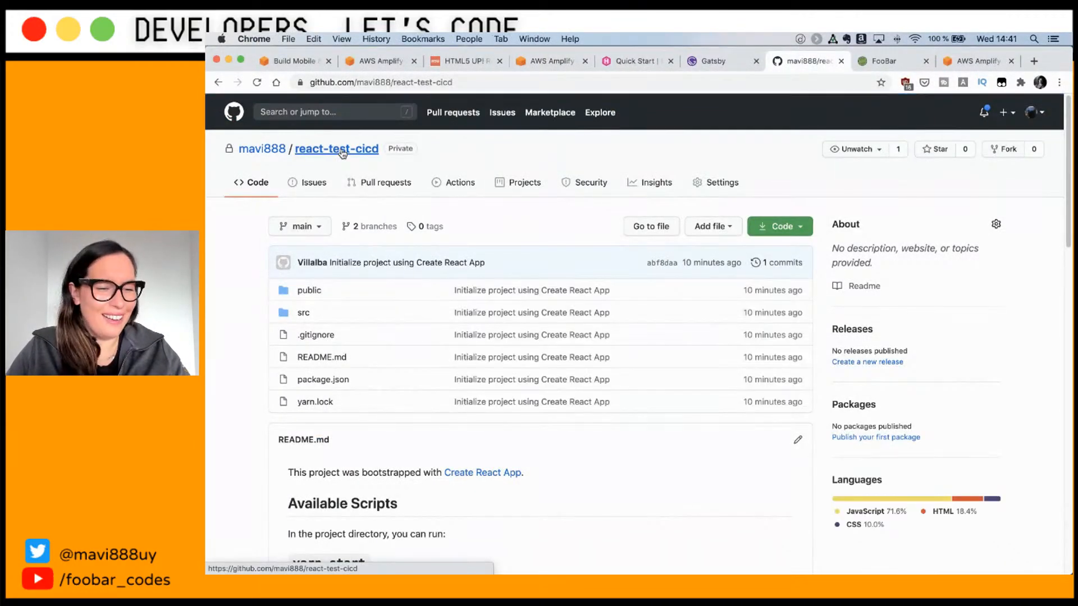
pyautogui.click(361, 227)
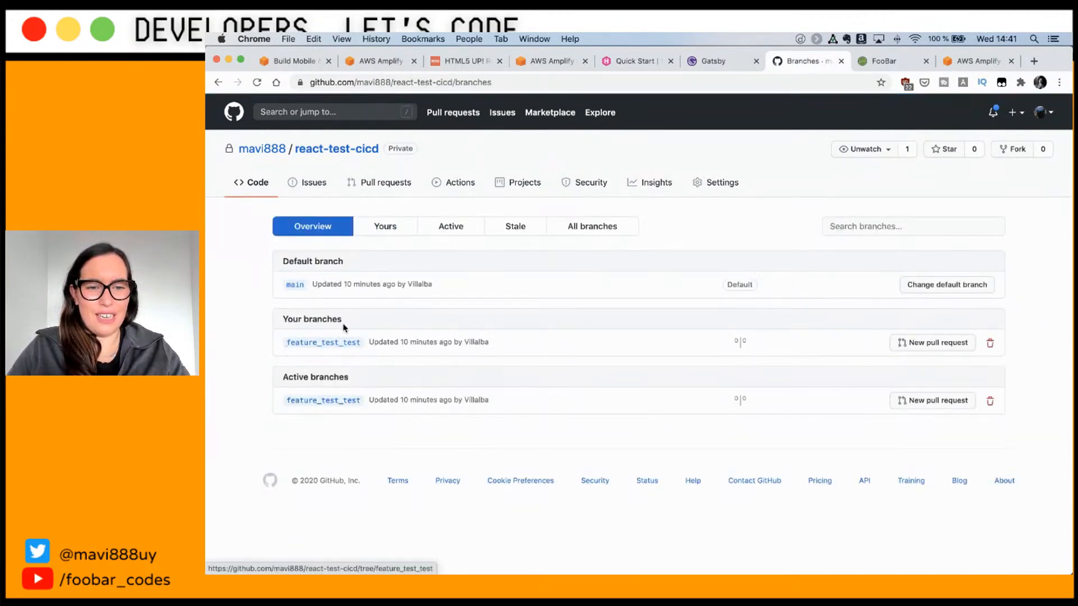
pyautogui.click(541, 62)
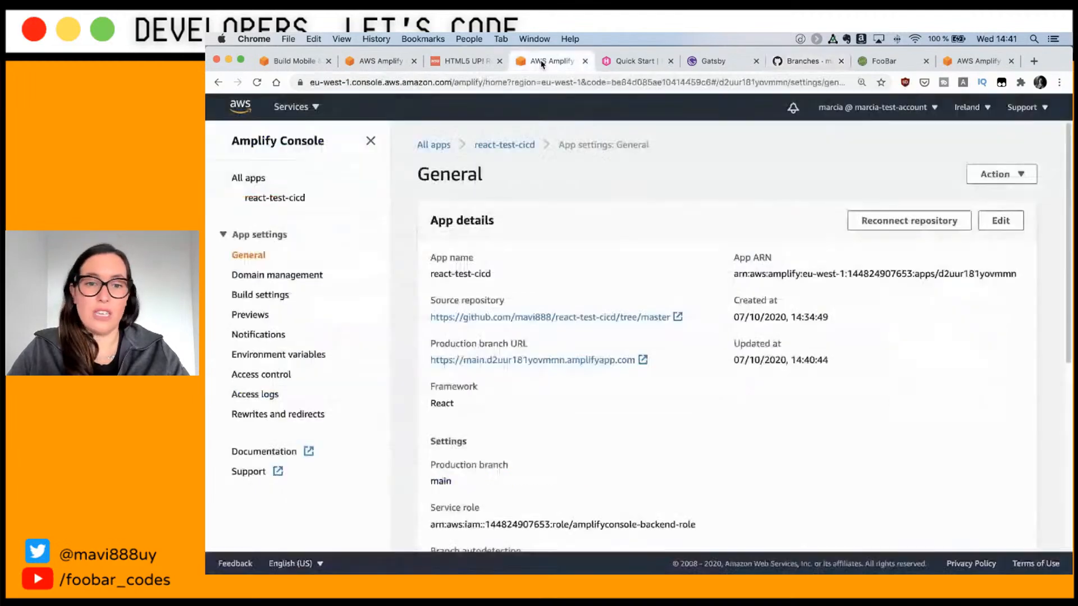
pyautogui.click(282, 199)
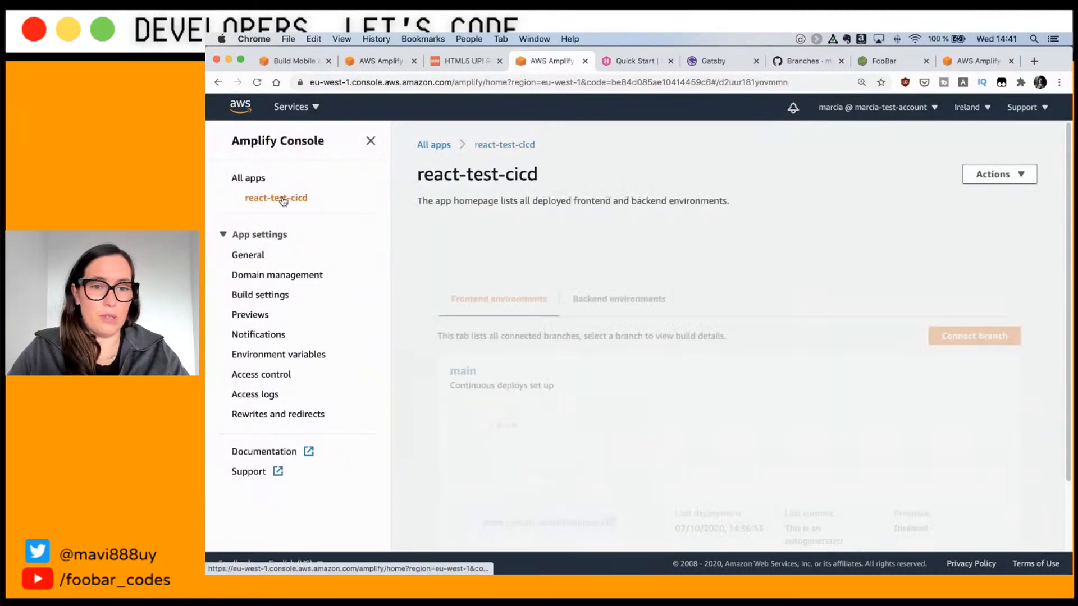
pyautogui.scroll(-3, 617, 355)
pyautogui.click(616, 355)
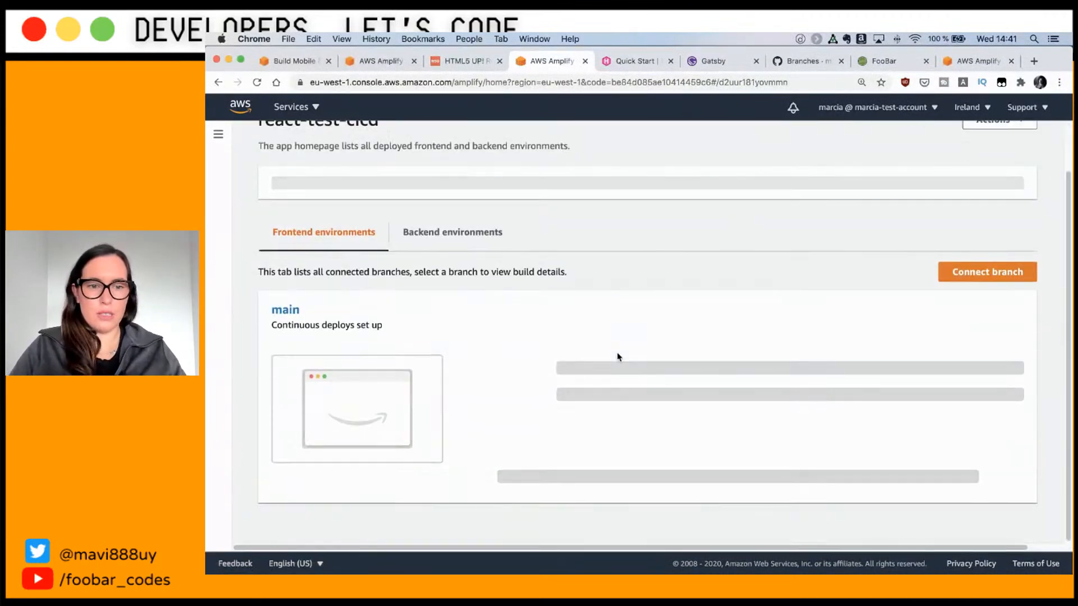
pyautogui.scroll(-2, 618, 355)
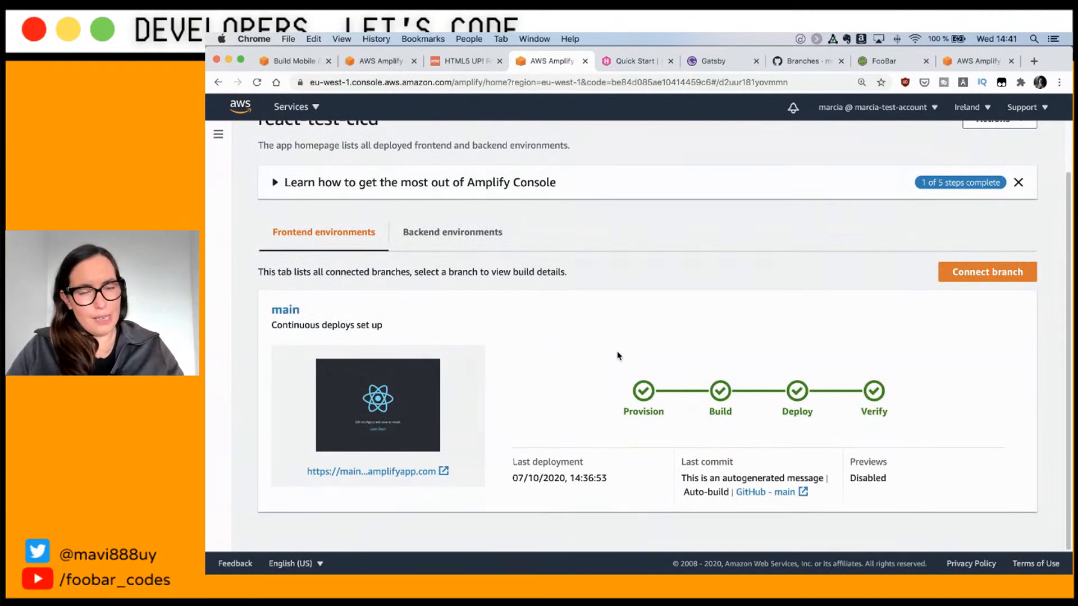
pyautogui.scroll(2, 617, 356)
pyautogui.press('super+r')
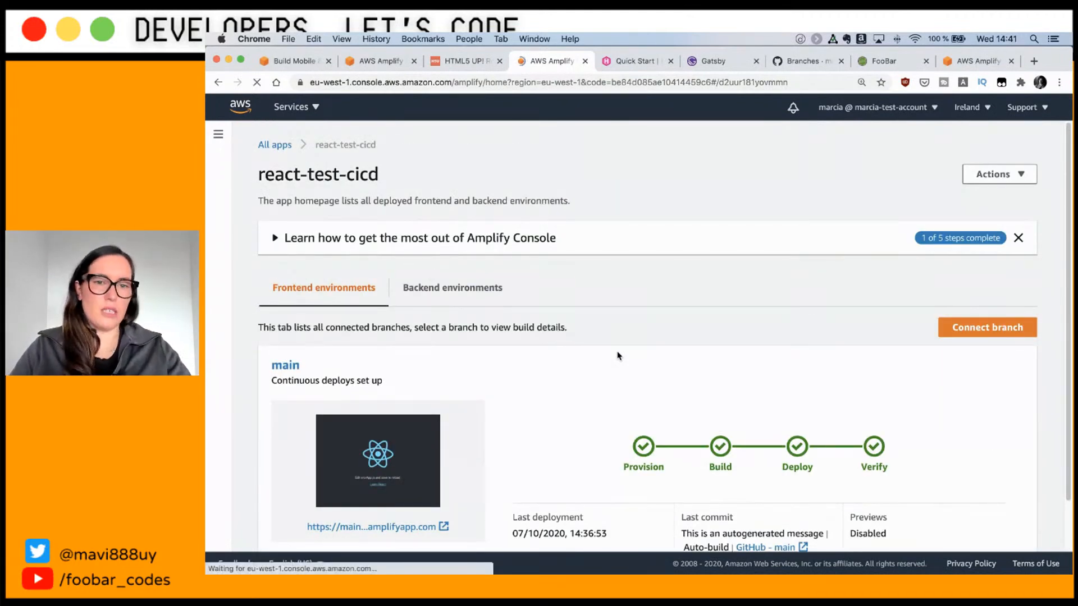
pyautogui.scroll(-2, 619, 355)
pyautogui.scroll(2, 619, 355)
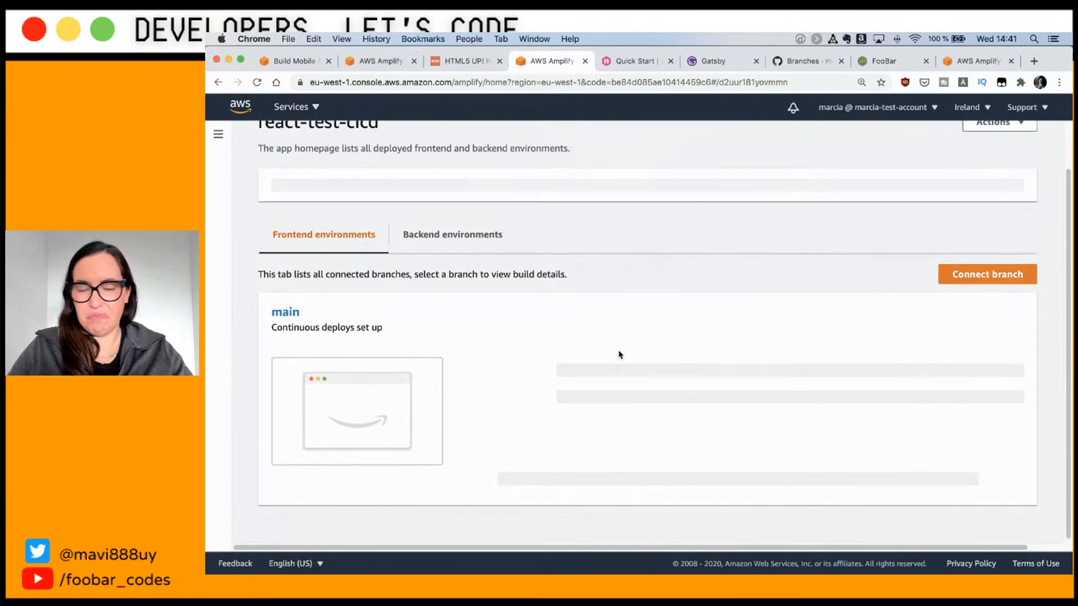
pyautogui.scroll(-2, 620, 355)
pyautogui.press('super+r')
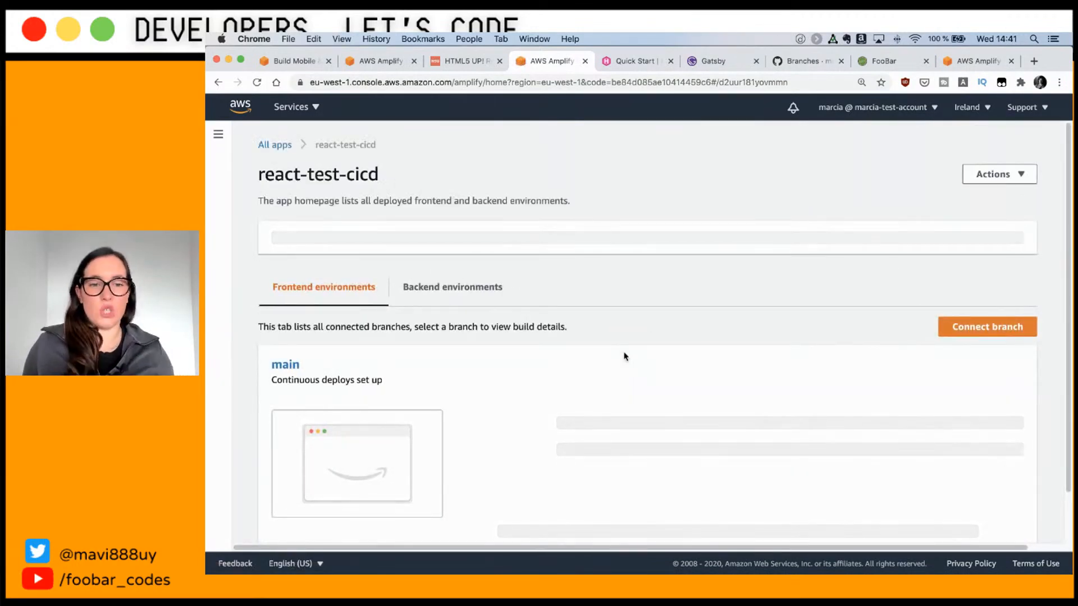
pyautogui.scroll(-2, 642, 354)
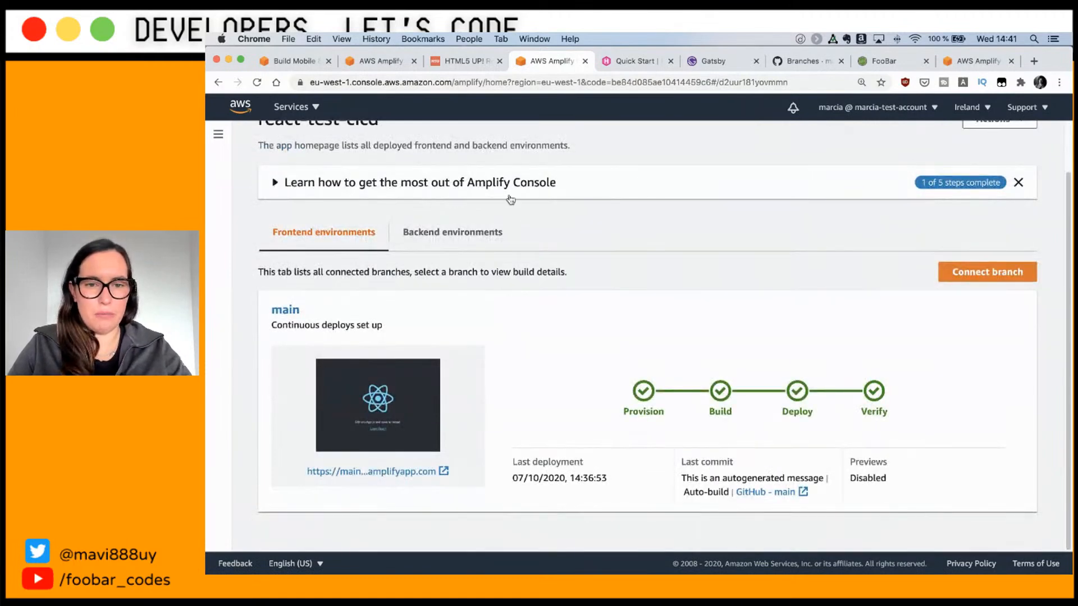
pyautogui.scroll(2, 539, 263)
pyautogui.press('super+r')
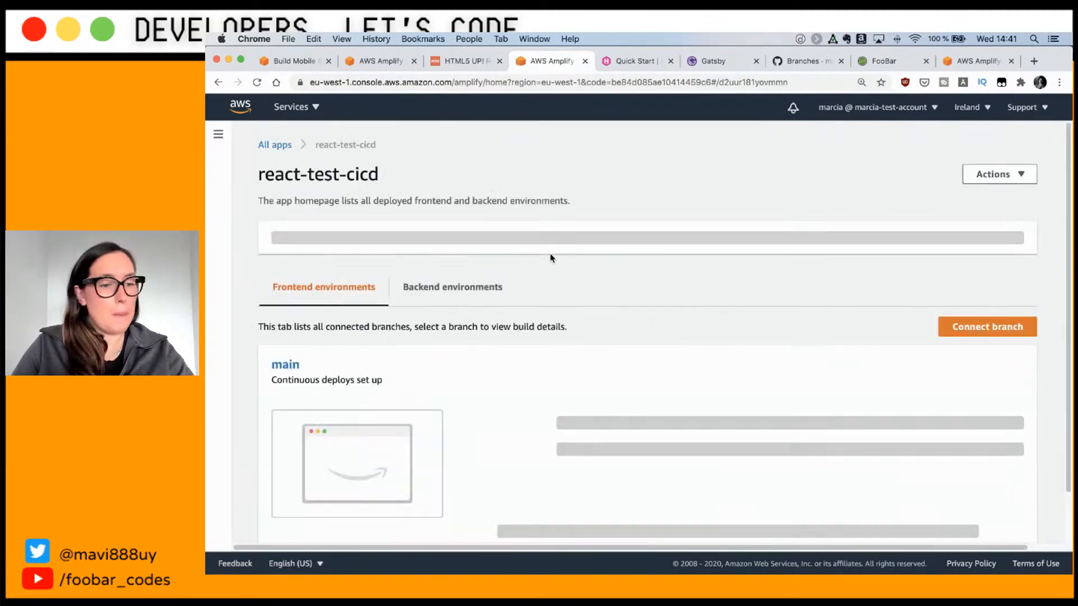
pyautogui.scroll(-2, 552, 257)
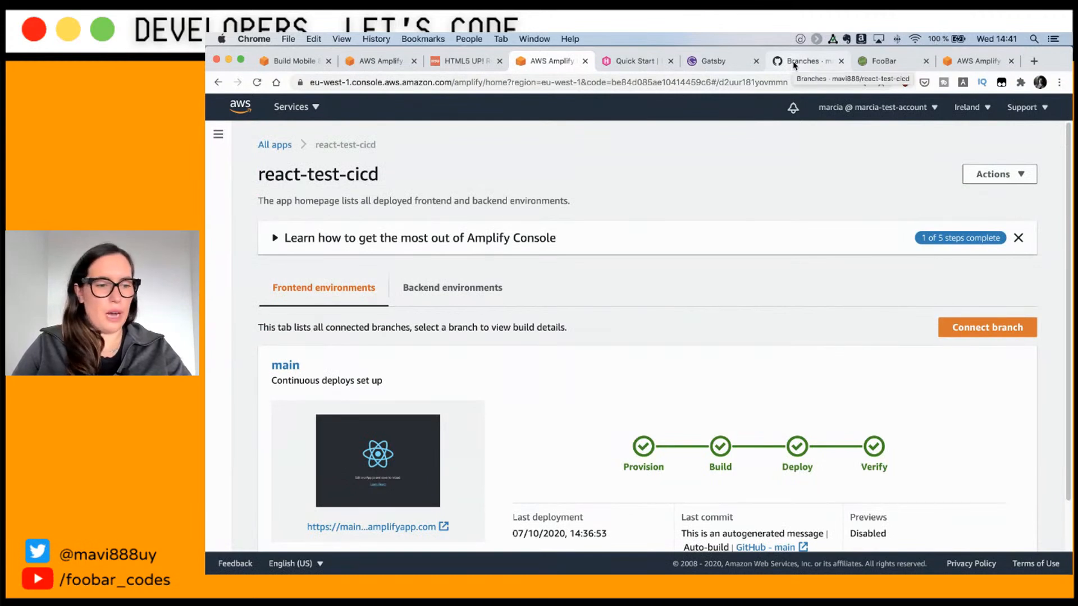
pyautogui.scroll(-2, 554, 350)
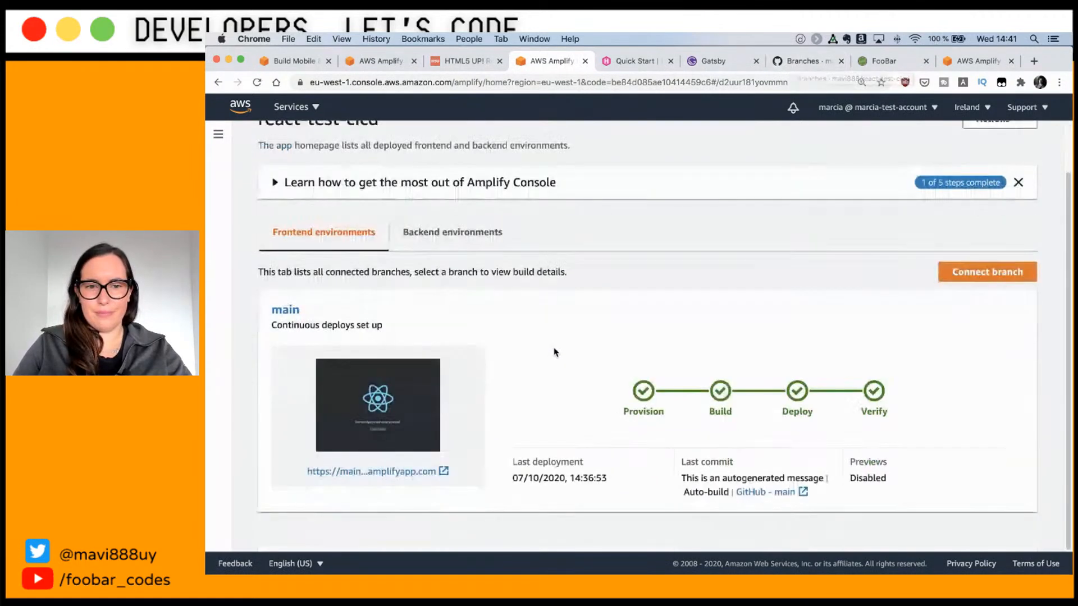
pyautogui.press('super+r')
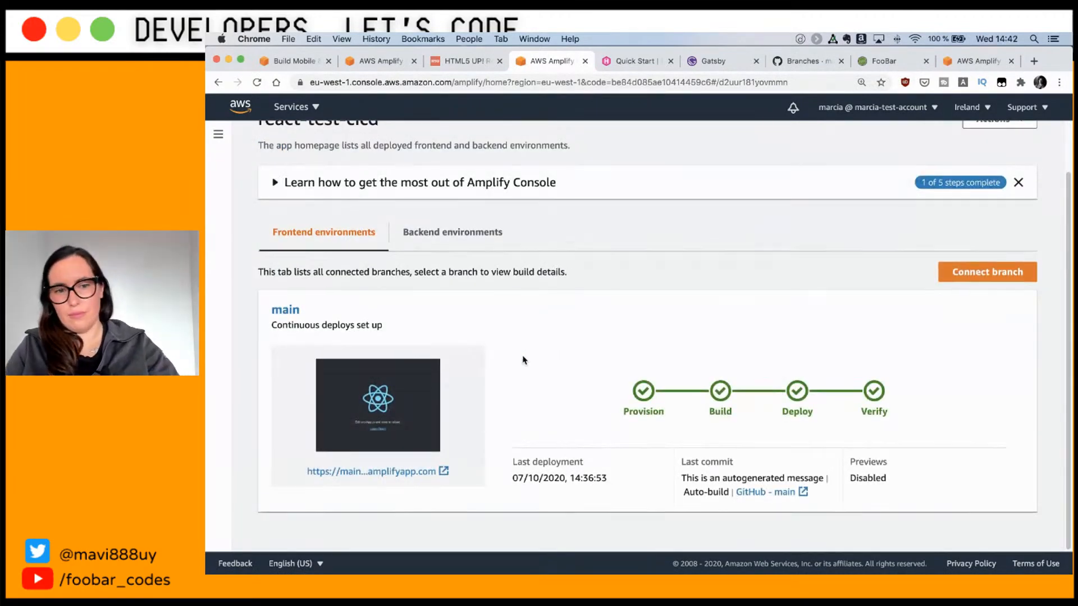
pyautogui.scroll(2, 496, 278)
# Step: View react-test-cicd's Build settings
pyautogui.click(218, 134)
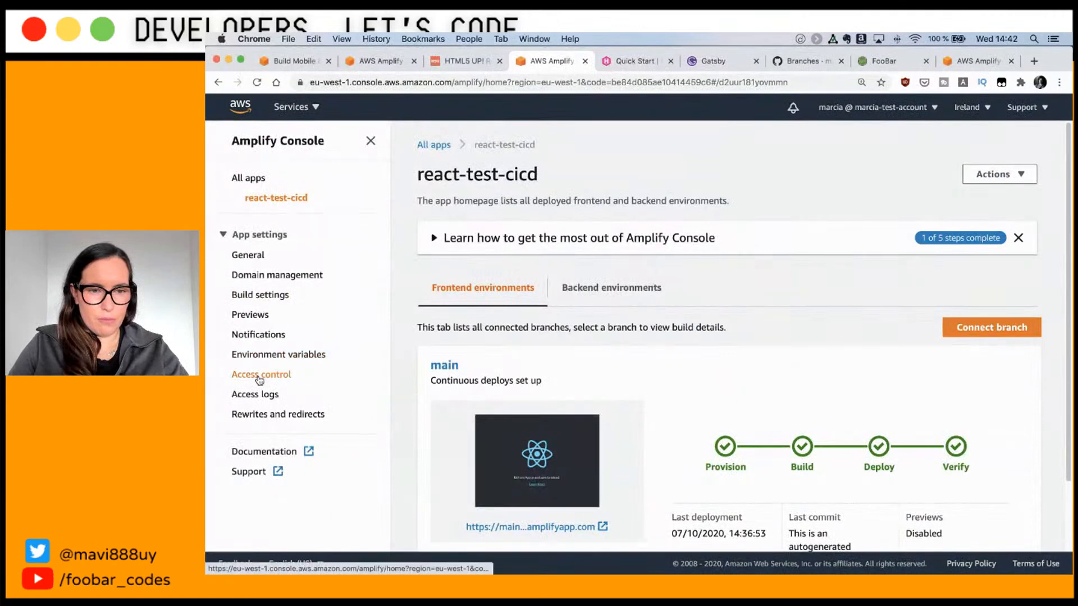
pyautogui.click(261, 295)
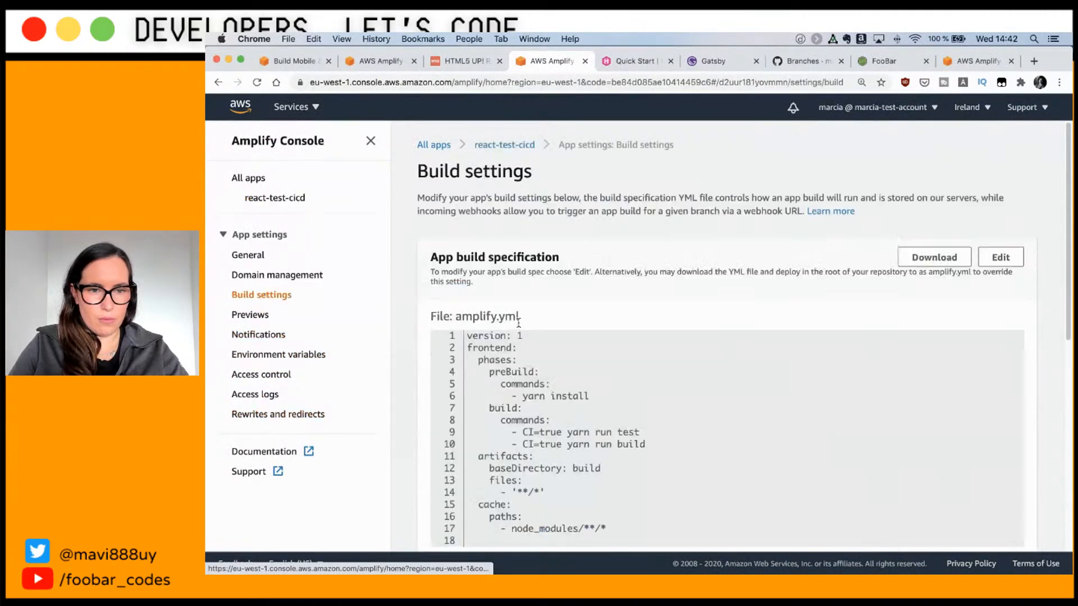
pyautogui.scroll(-8, 518, 323)
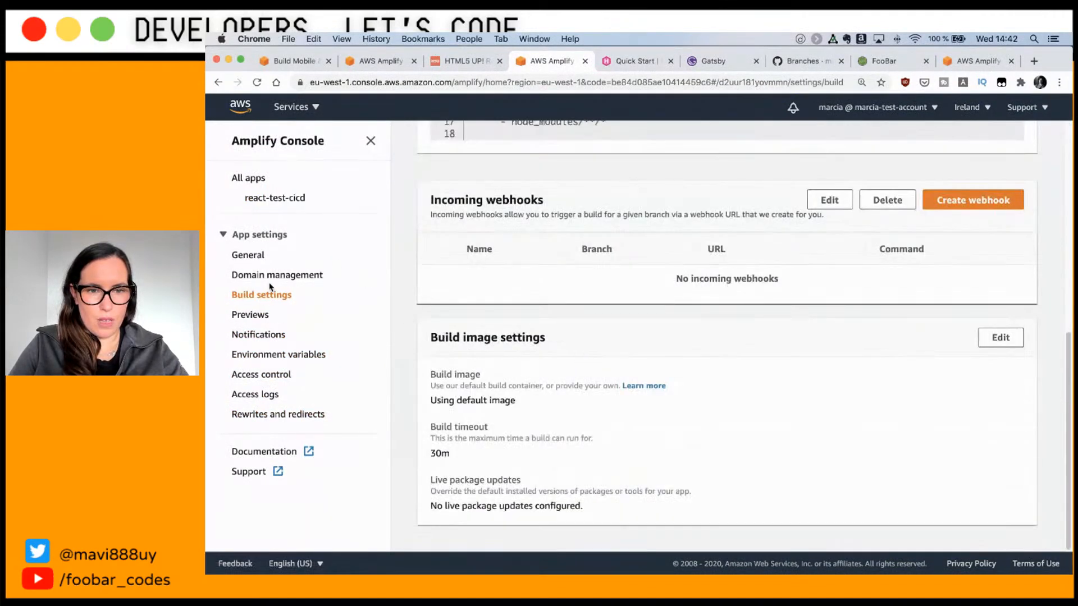
# Step: Return to General settings and scroll up to App details showing the feature/** pattern
pyautogui.click(248, 256)
pyautogui.scroll(1, 532, 319)
pyautogui.press('super+Tab')
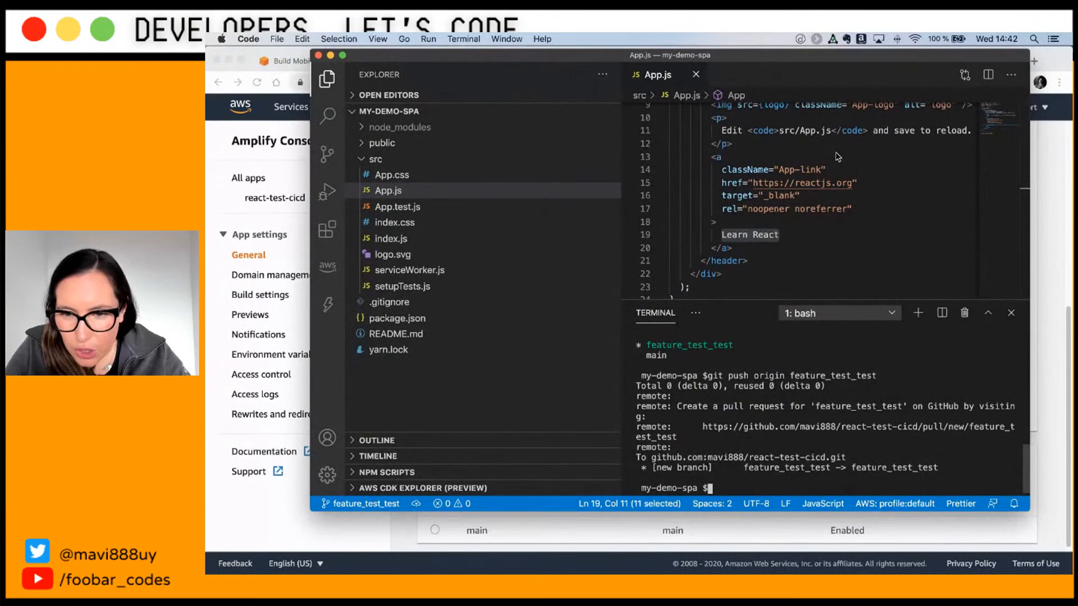
pyautogui.press('super+Tab')
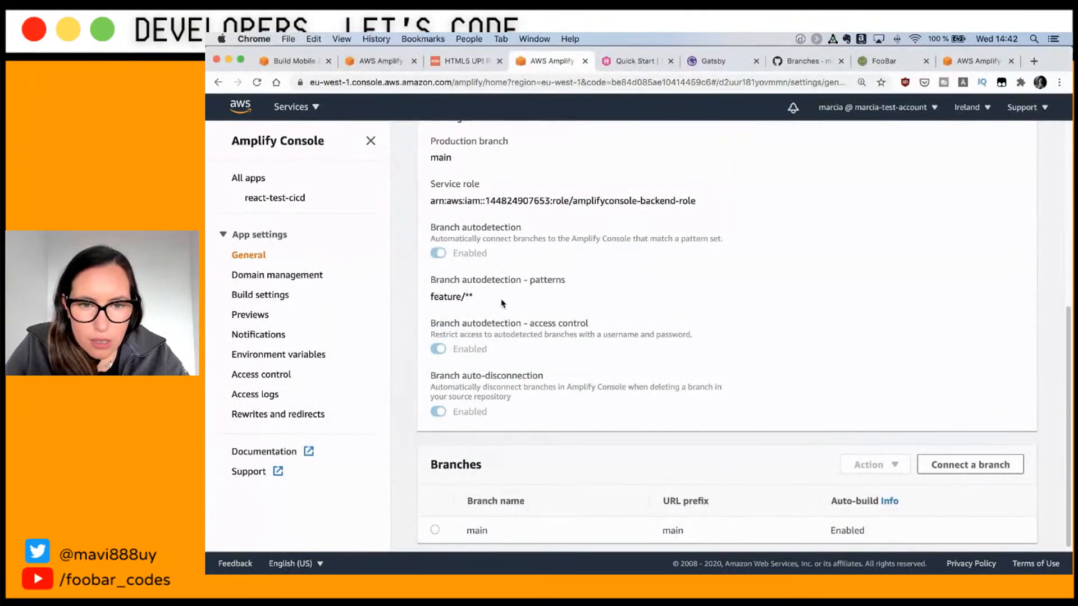
pyautogui.scroll(6, 502, 303)
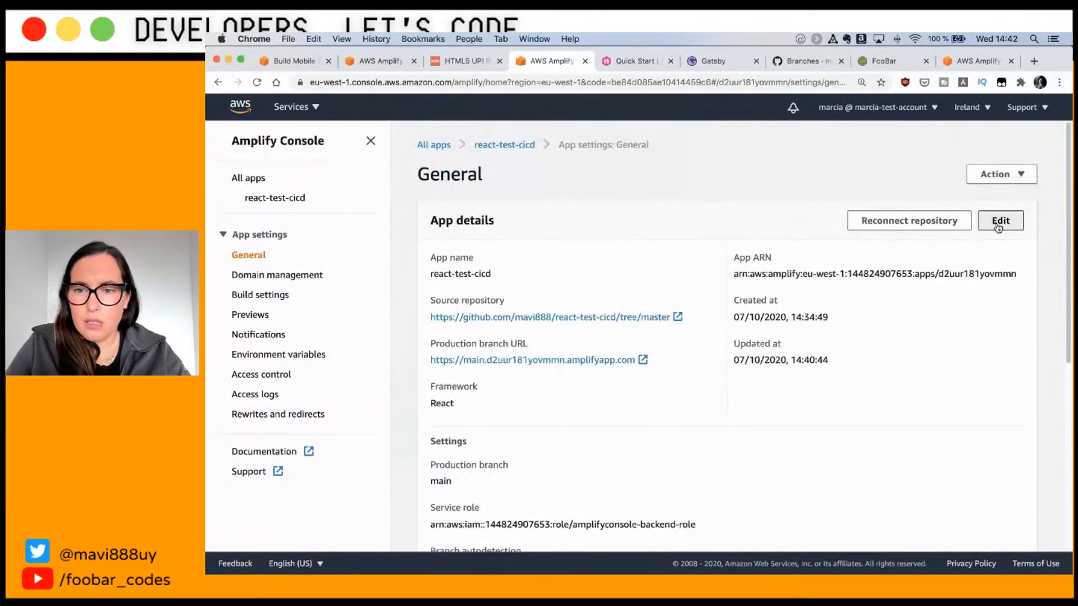
# Step: Change the branch autodetection pattern from feature/** to feature** and save the app details
pyautogui.click(999, 221)
pyautogui.scroll(-6, 680, 399)
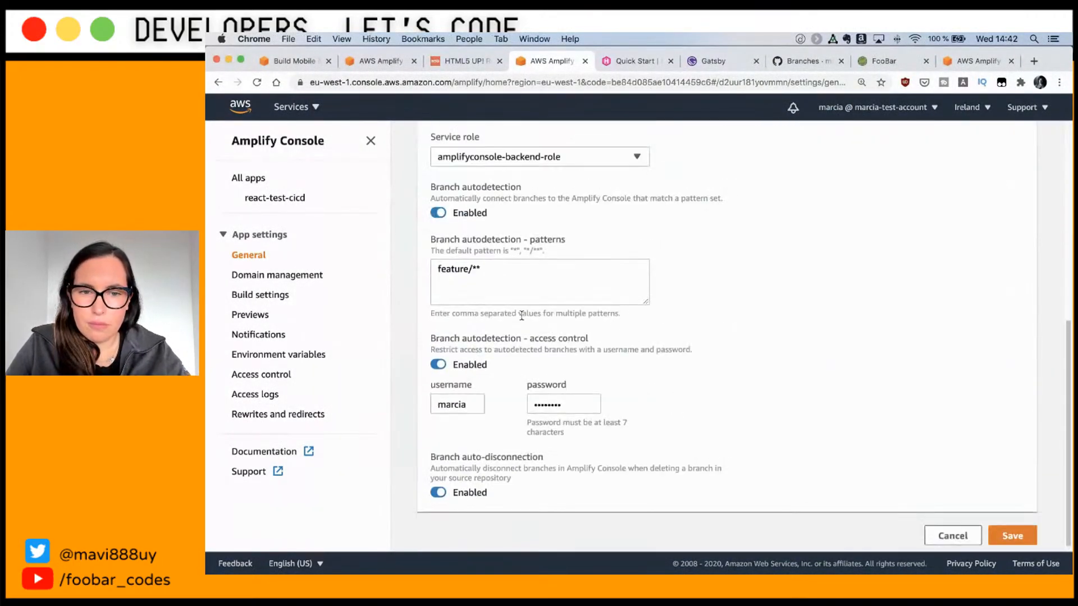
pyautogui.tripleClick(478, 315)
pyautogui.click(475, 273)
pyautogui.press('super+a')
pyautogui.press('super+x')
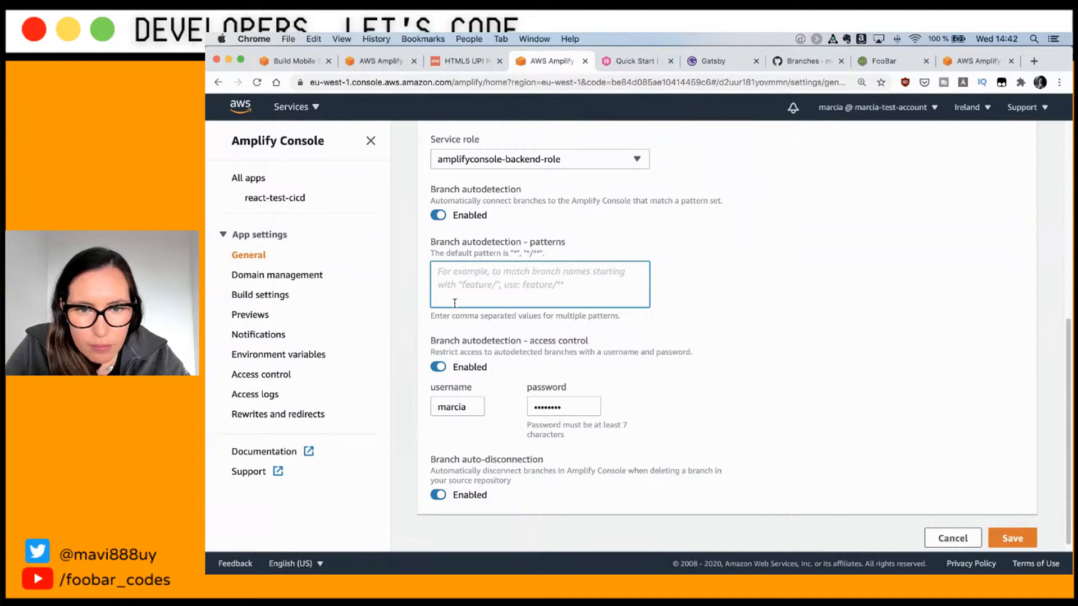
pyautogui.press('super+v')
pyautogui.write('**')
pyautogui.press('BackSpace')
pyautogui.press('BackSpace')
pyautogui.press('BackSpace')
pyautogui.write('**')
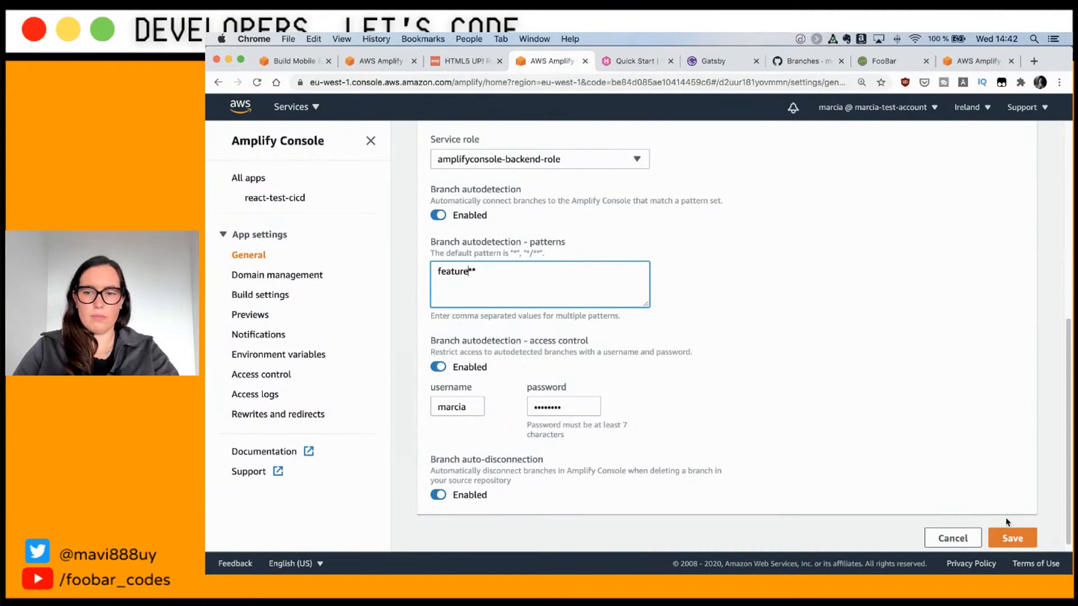
pyautogui.click(1009, 534)
pyautogui.scroll(7, 543, 348)
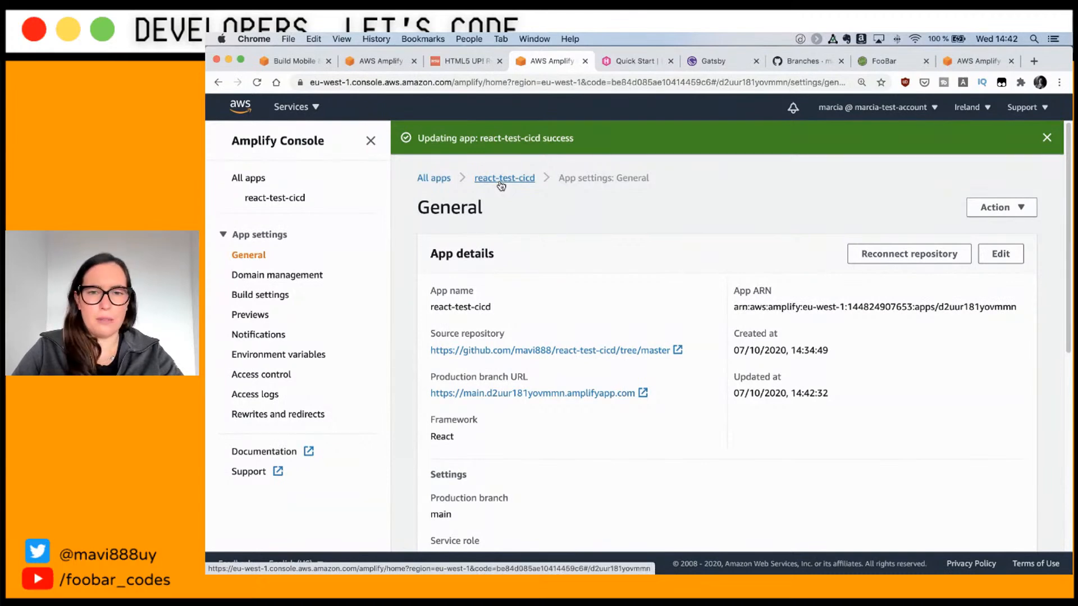
pyautogui.click(504, 146)
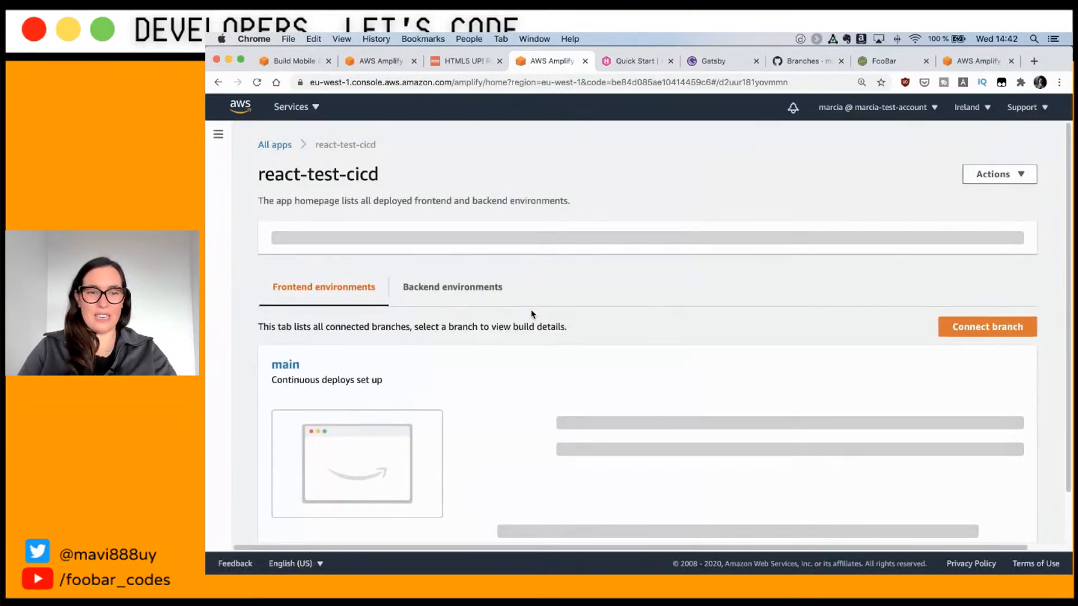
# Step: Check that main's Provision, Build, Deploy and Verify have all passed on the app homepage
pyautogui.scroll(-2, 532, 315)
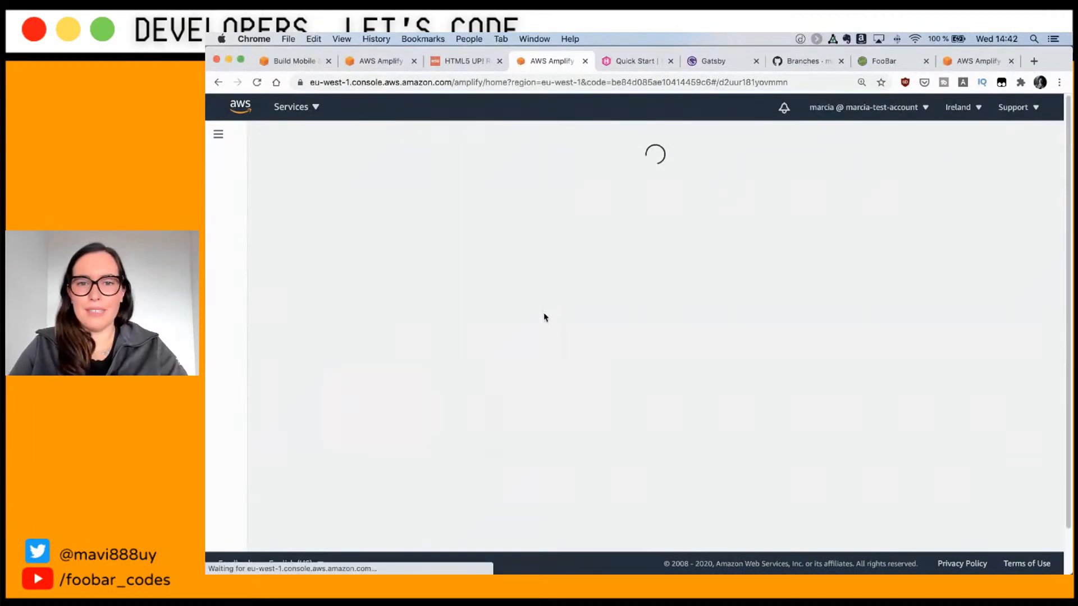
pyautogui.scroll(-2, 579, 285)
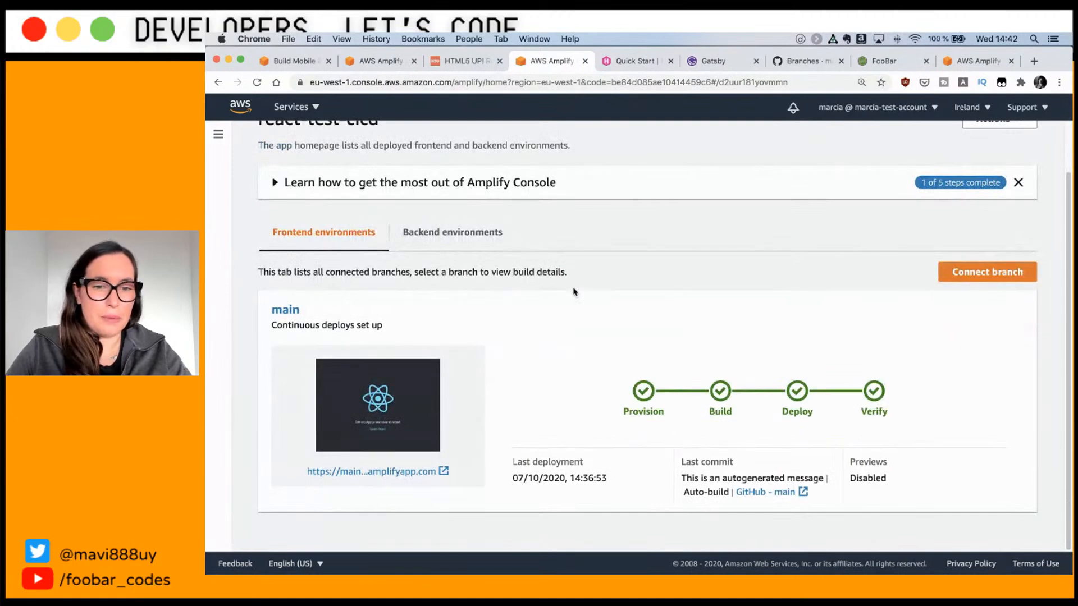
pyautogui.press('super+Tab')
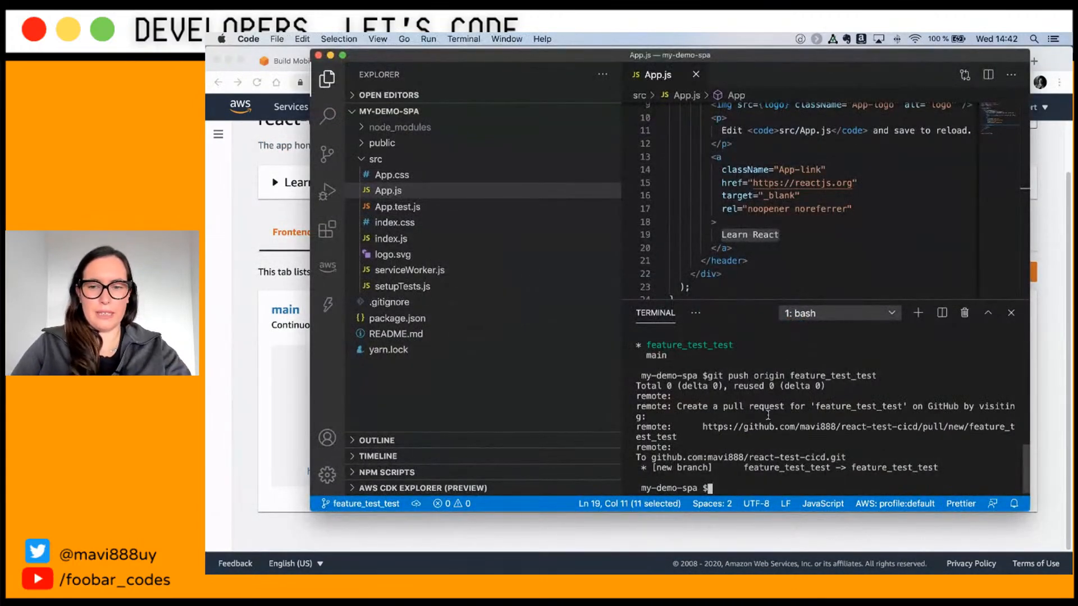
# Step: Create branch feature_test_test2 with git checkout -b and push it to origin
pyautogui.write('git push')
pyautogui.press('Up')
pyautogui.press('Up')
pyautogui.press('Up')
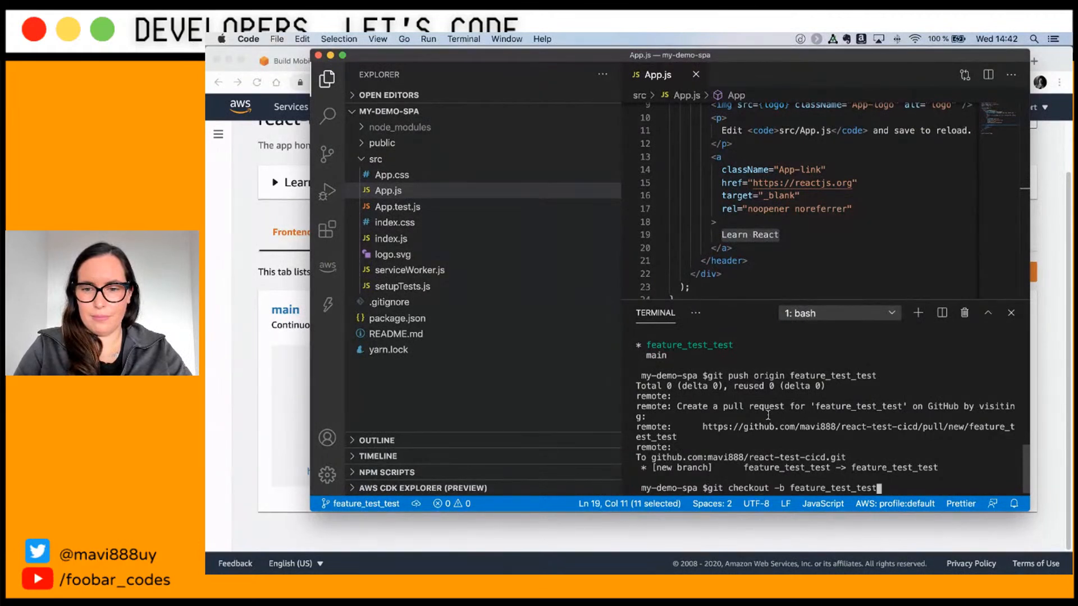
pyautogui.write('2')
pyautogui.press('Return')
pyautogui.press('Up')
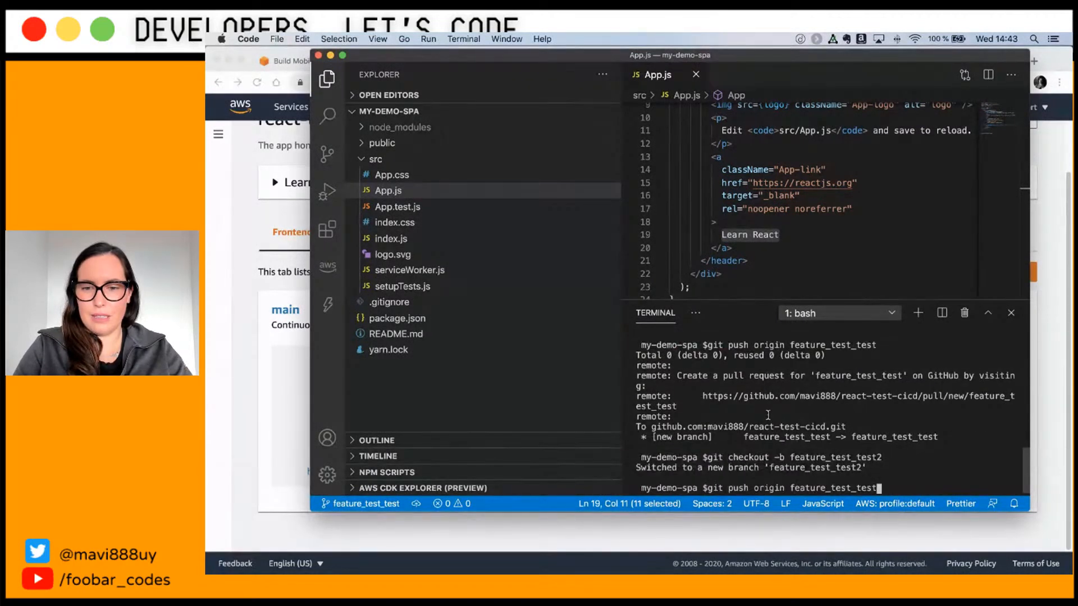
pyautogui.press('Return')
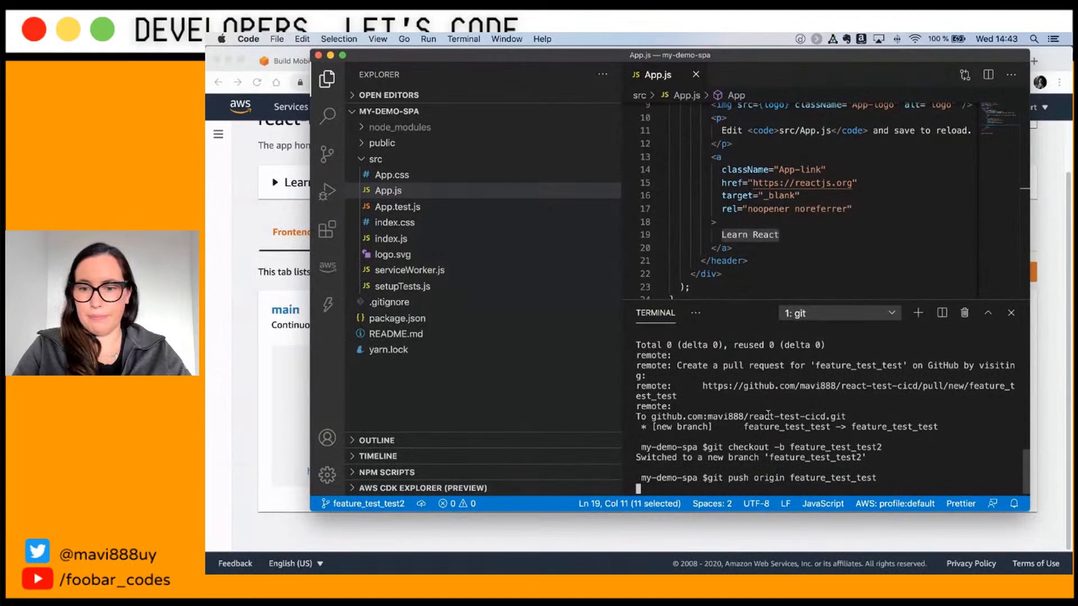
pyautogui.press('Up')
pyautogui.press('Up')
pyautogui.press('Down')
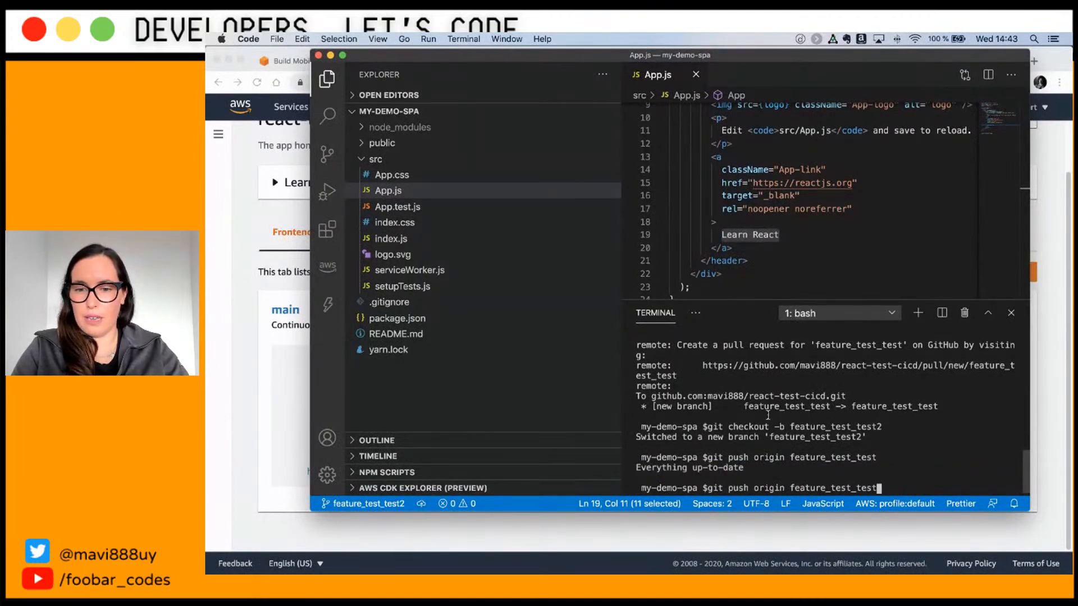
pyautogui.write('2')
pyautogui.press('Return')
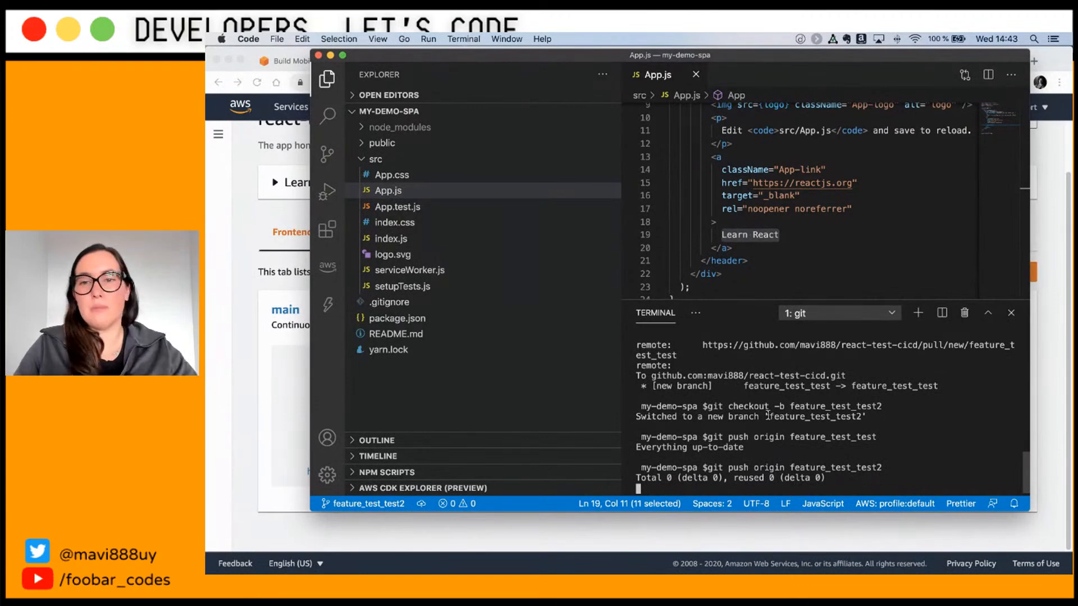
pyautogui.click(246, 292)
# Step: Reload the app homepage to see the new branch and preview main's deployed React site
pyautogui.press('super+r')
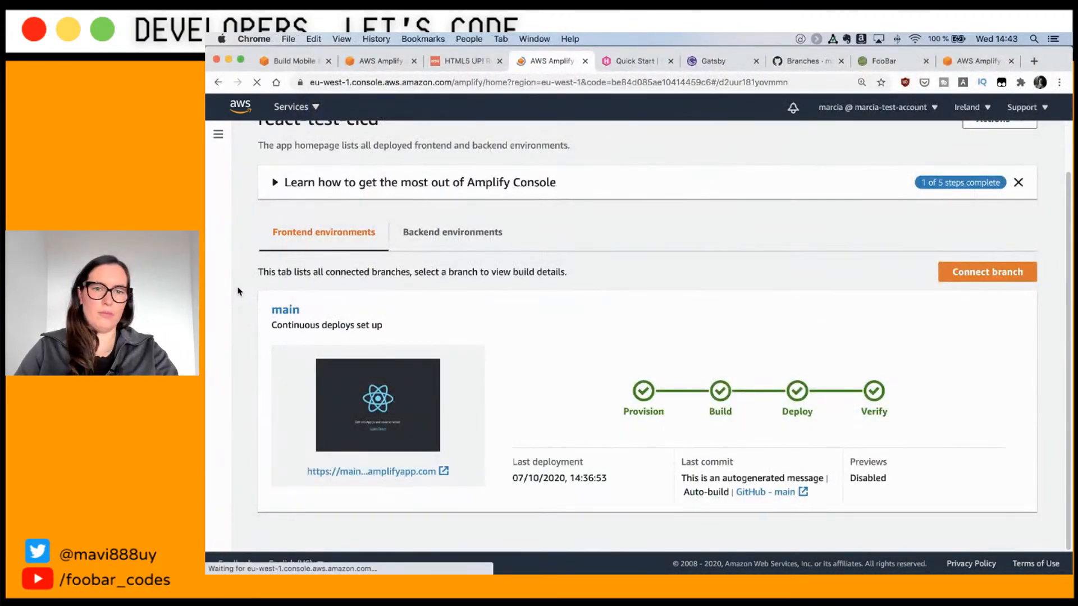
pyautogui.scroll(-5, 381, 315)
pyautogui.scroll(5, 381, 315)
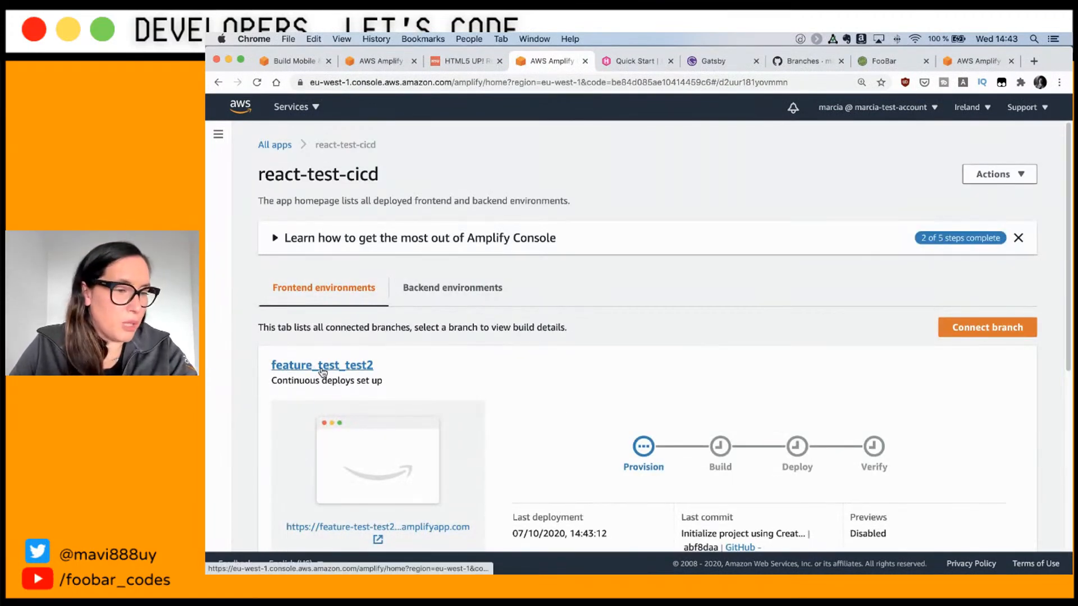
pyautogui.scroll(-3, 354, 365)
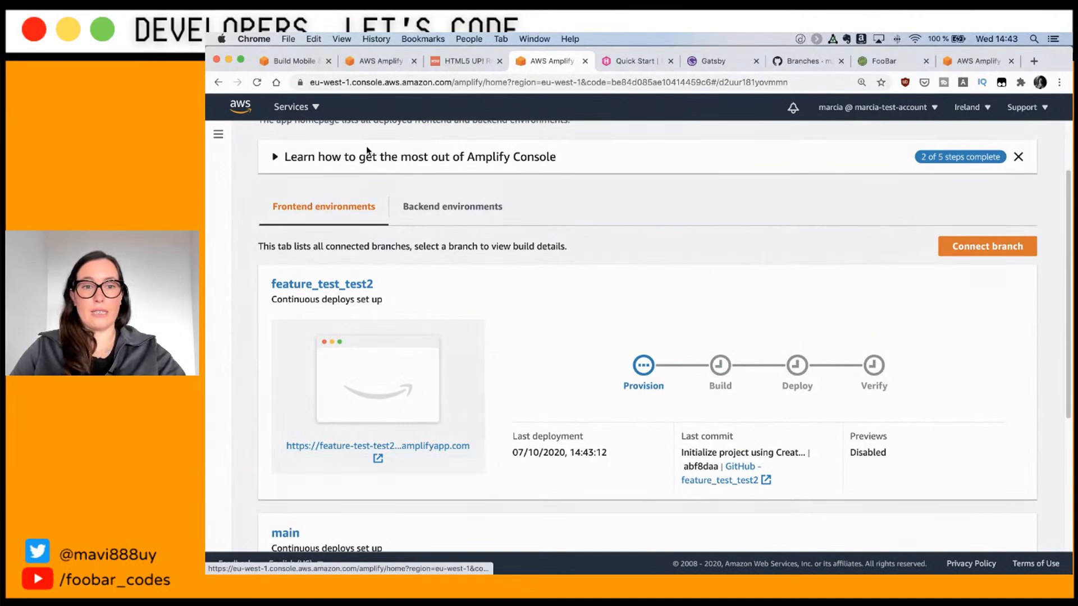
pyautogui.scroll(-5, 353, 466)
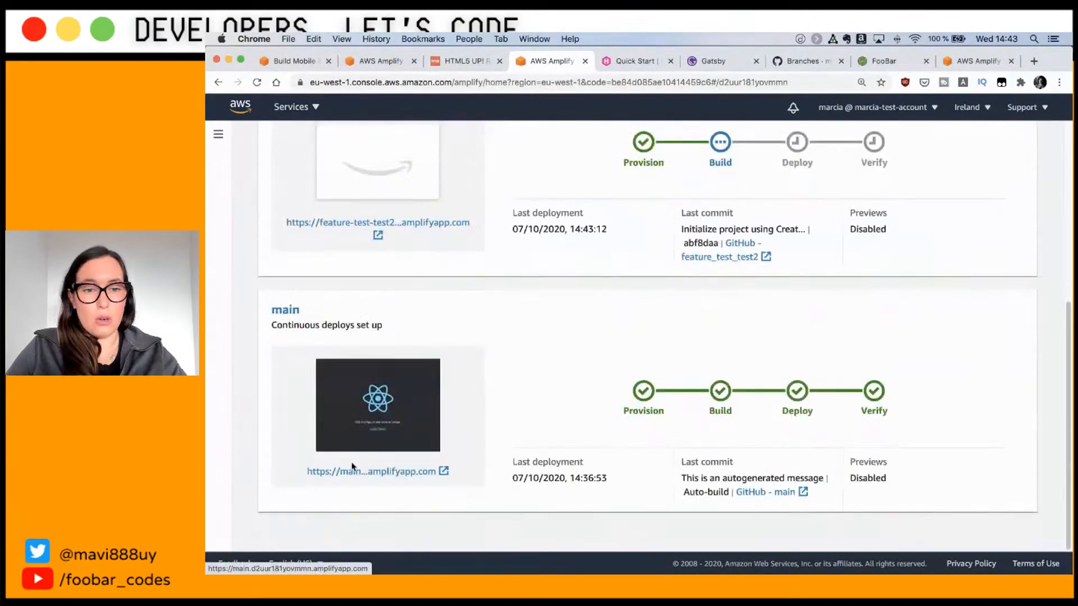
pyautogui.click(397, 472)
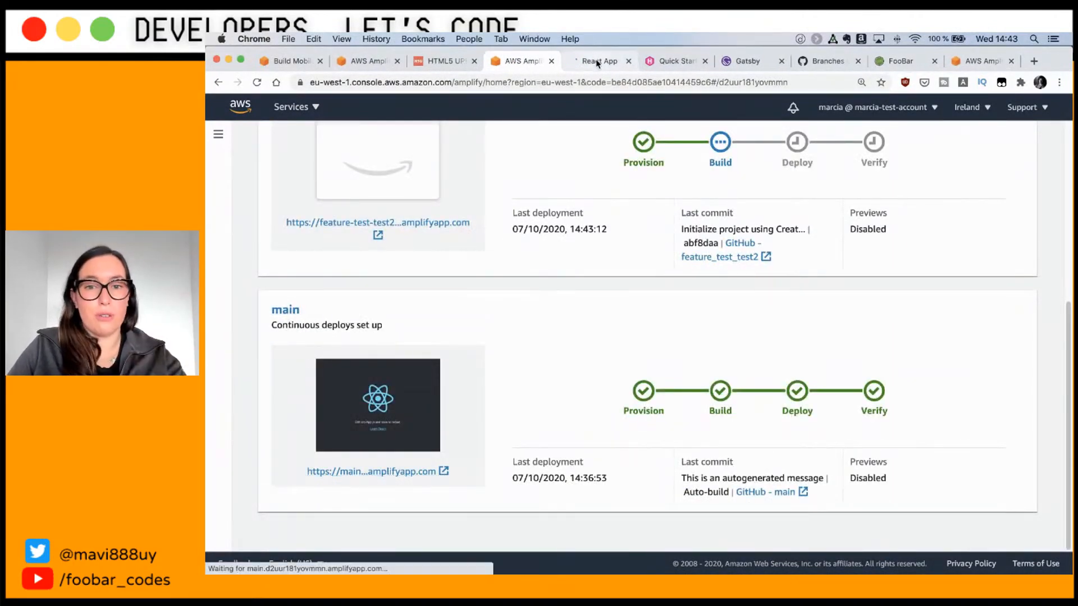
pyautogui.click(595, 60)
pyautogui.press('super+w')
# Step: Review the Branches table in General settings, then open Access control
pyautogui.scroll(2, 423, 287)
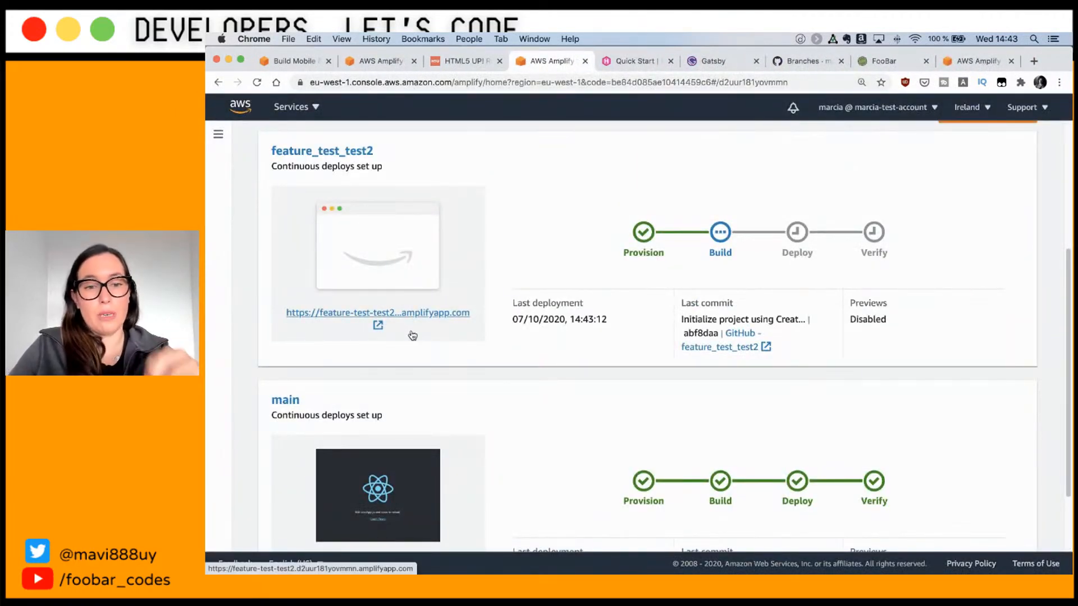
pyautogui.scroll(1, 414, 335)
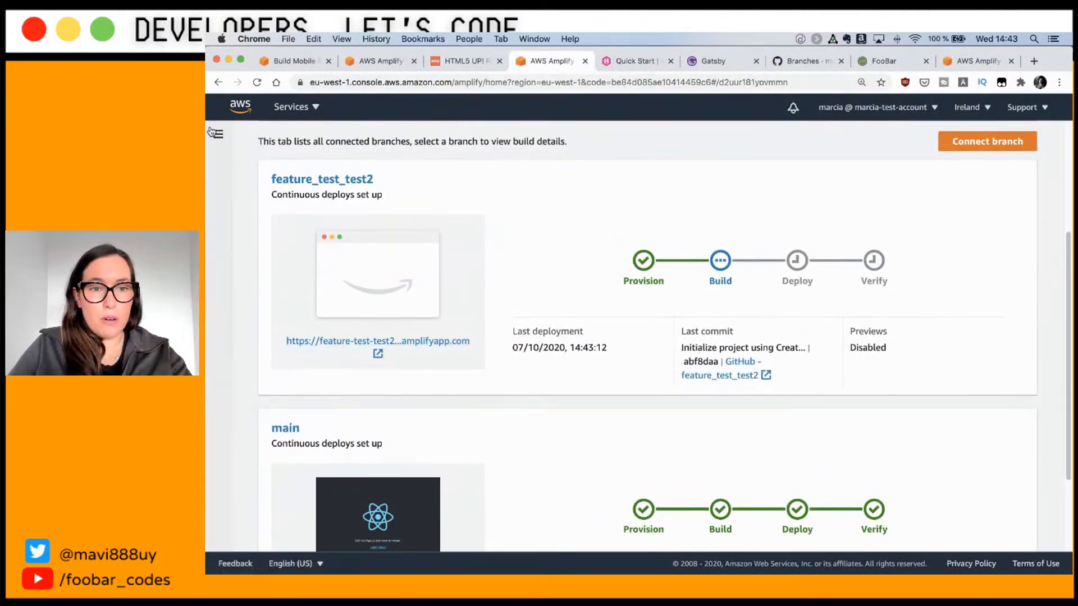
pyautogui.click(216, 135)
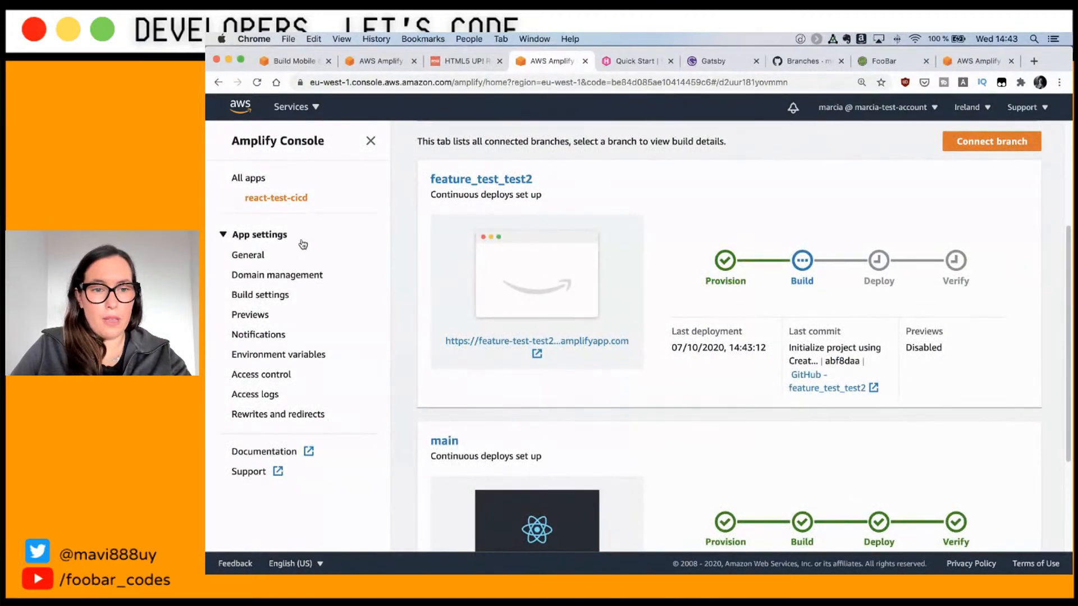
pyautogui.click(247, 261)
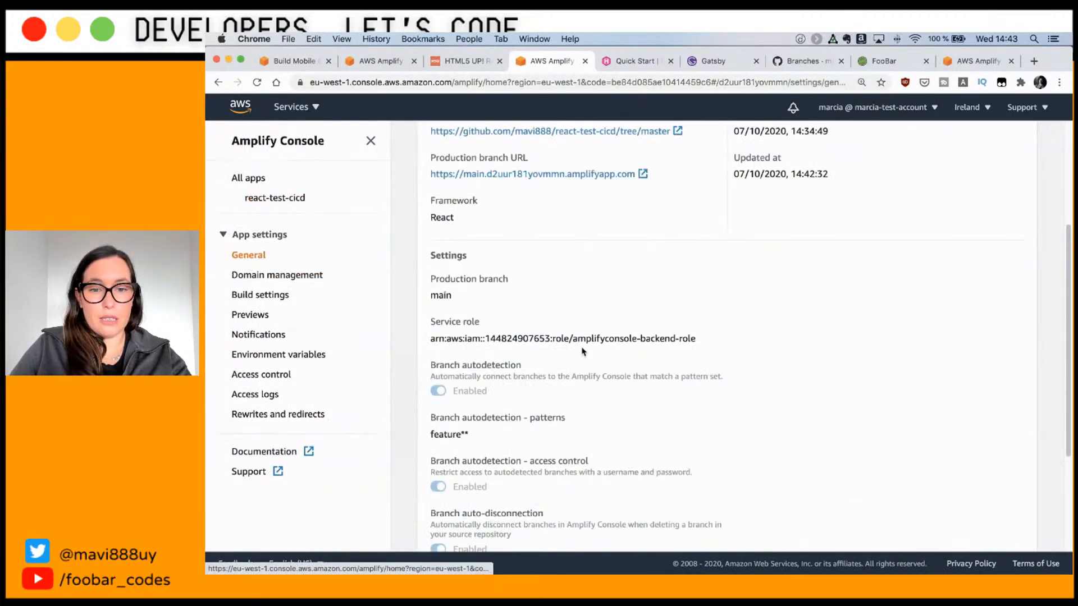
pyautogui.scroll(-5, 581, 351)
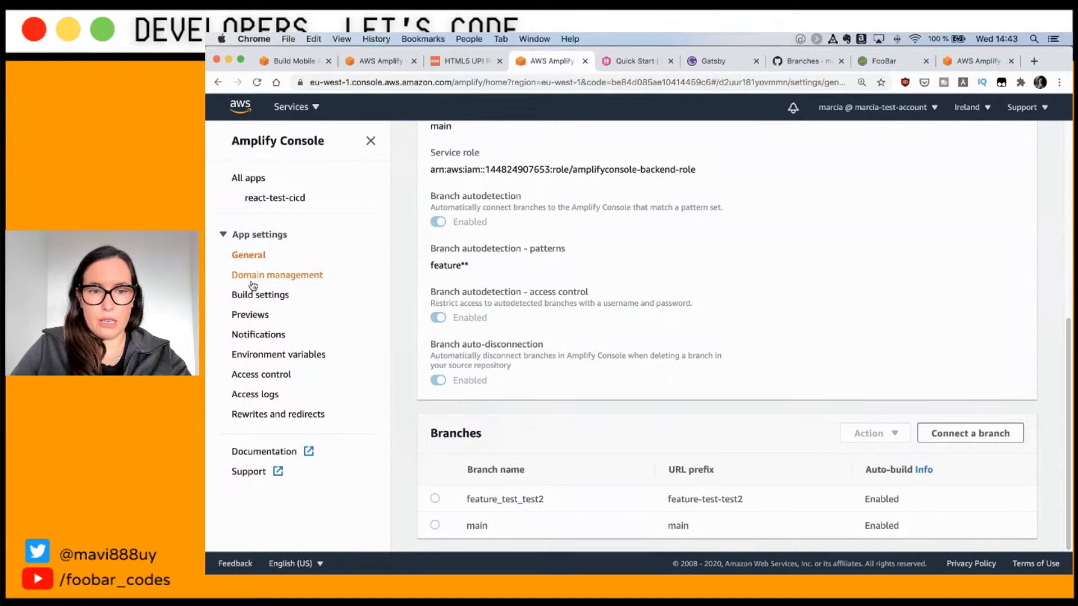
pyautogui.click(254, 375)
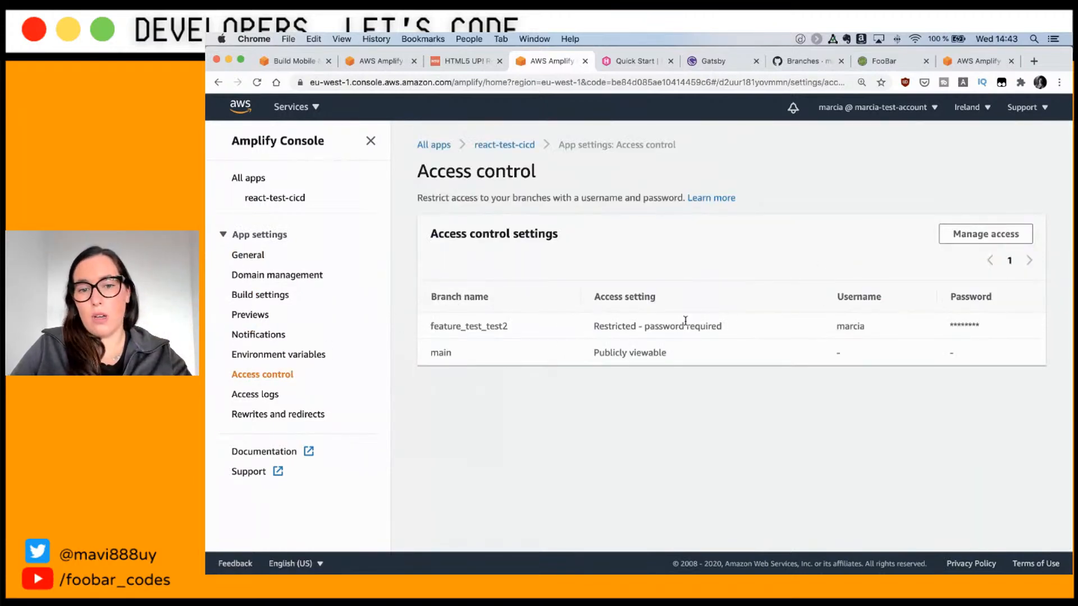
# Step: Confirm feature_test_test2 is password-restricted, then open the Previews settings
pyautogui.moveTo(433, 327); pyautogui.dragTo(566, 332)
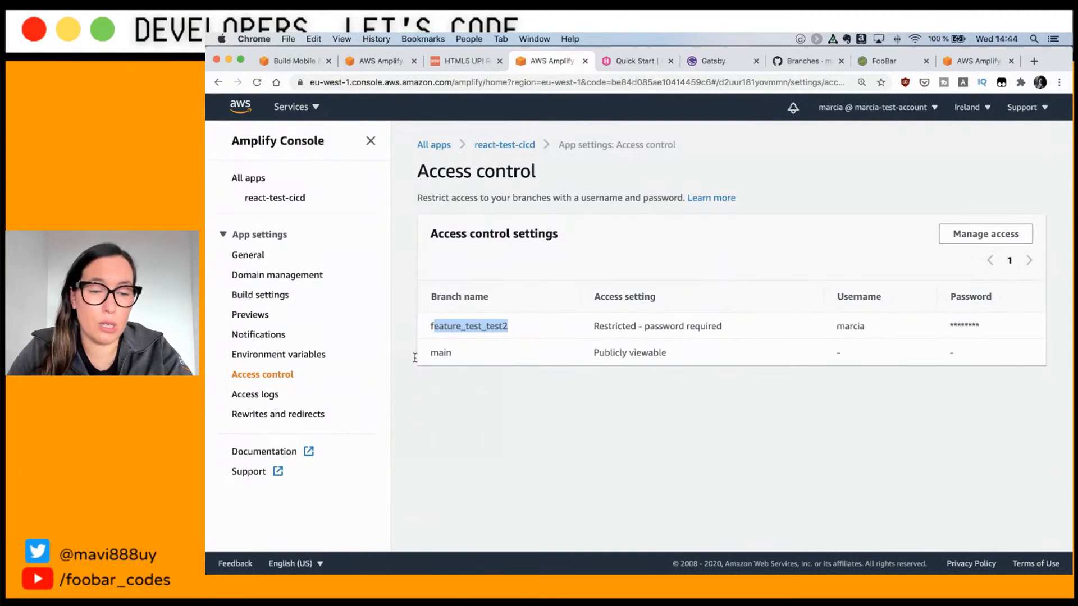
pyautogui.click(259, 318)
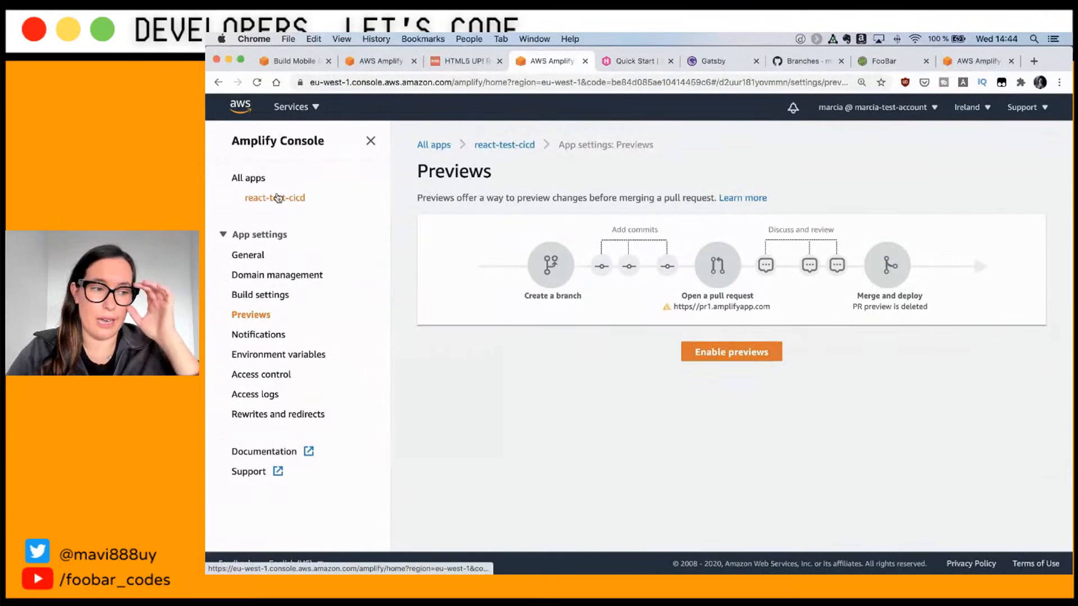
# Step: Check on the app overview that feature_test_test2 is still building, then switch to VS Code
pyautogui.click(277, 198)
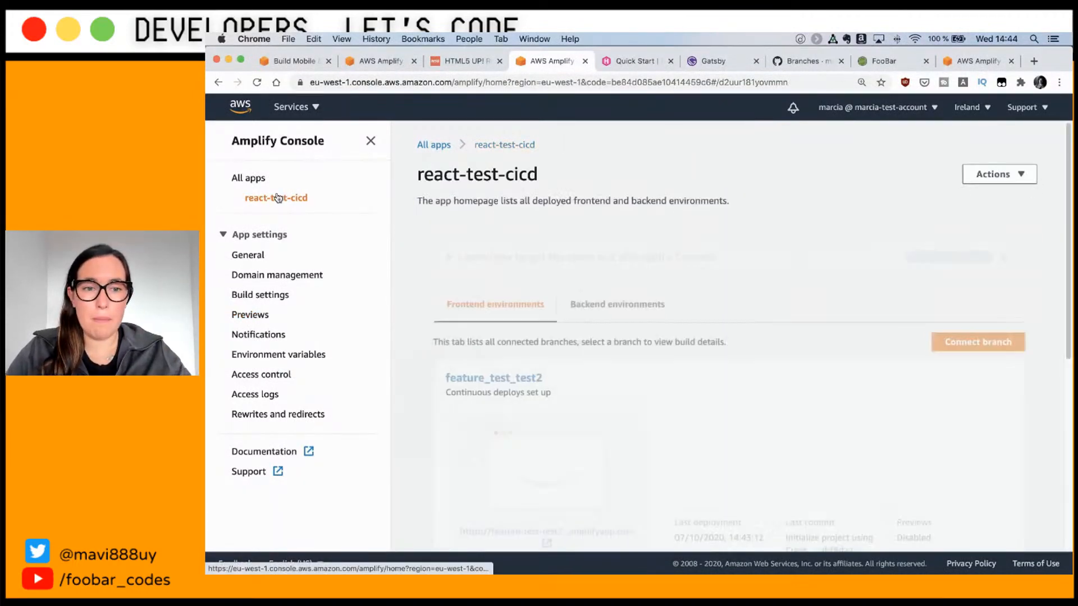
pyautogui.scroll(-5, 461, 236)
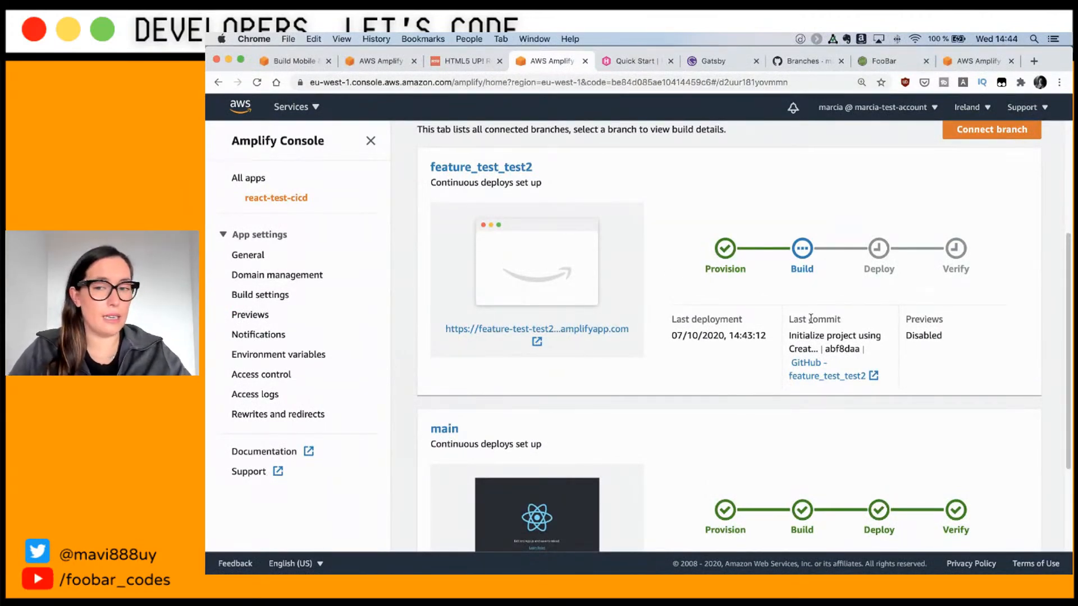
pyautogui.press('super+Tab')
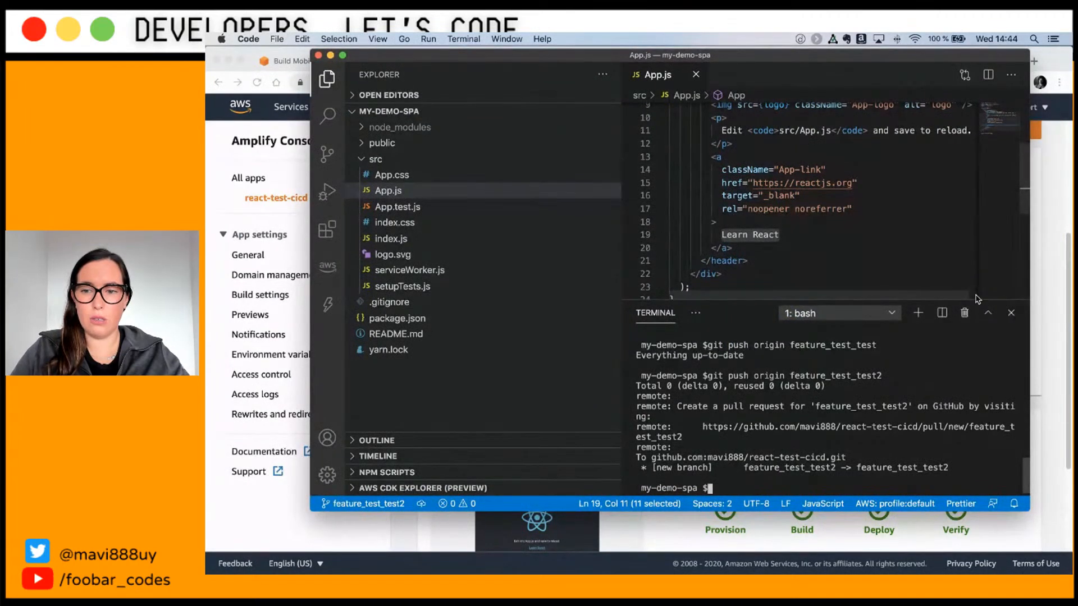
# Step: Resize the editor panels and inspect the 'learn' query in App.test.js
pyautogui.moveTo(975, 300); pyautogui.dragTo(975, 414)
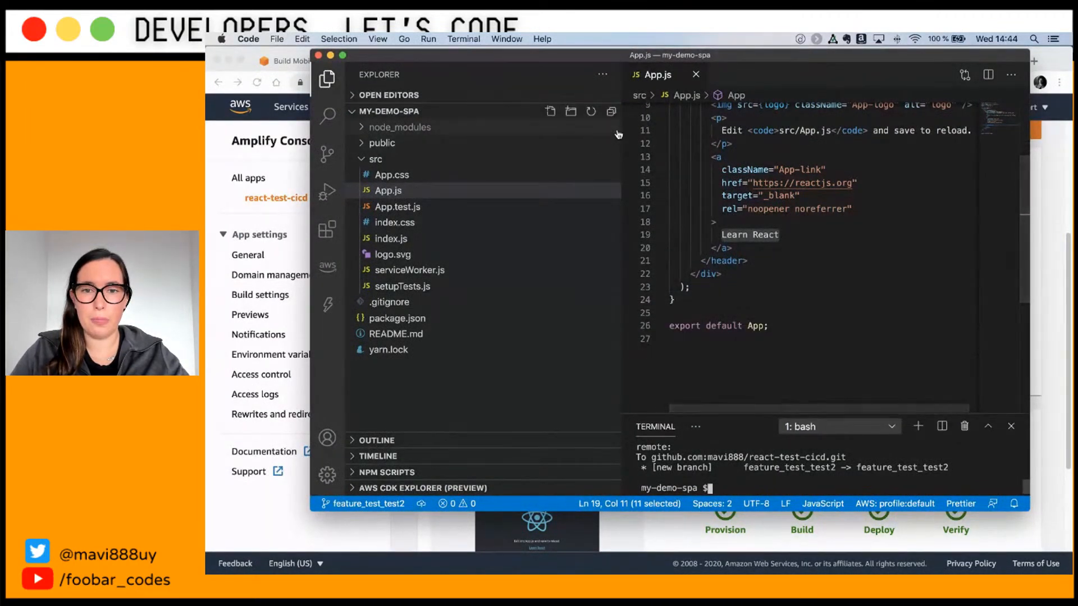
pyautogui.moveTo(620, 130); pyautogui.dragTo(486, 130)
pyautogui.click(398, 206)
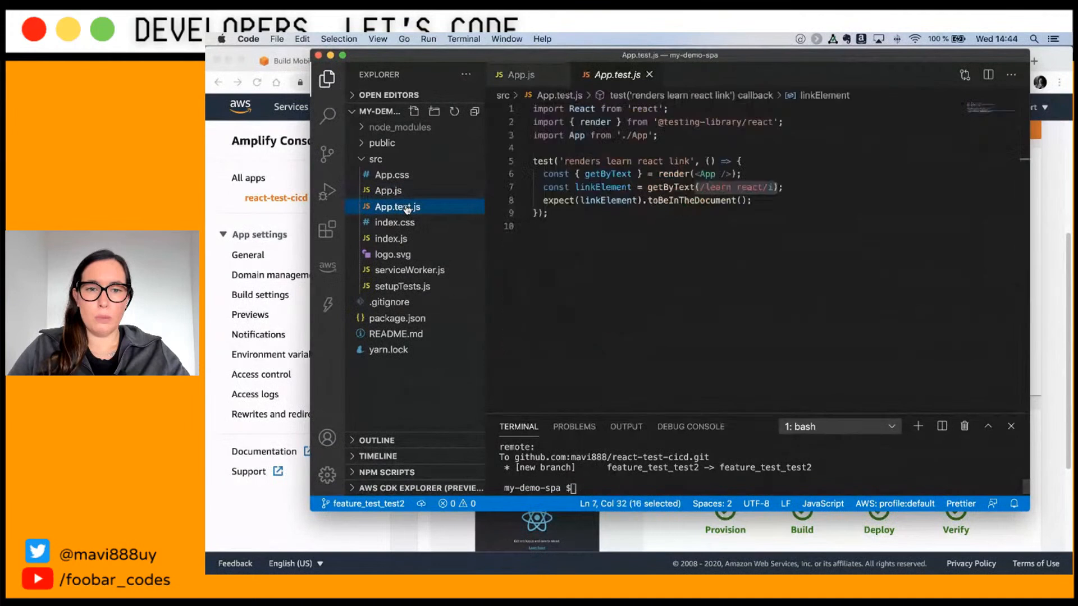
pyautogui.click(723, 197)
pyautogui.doubleClick(716, 185)
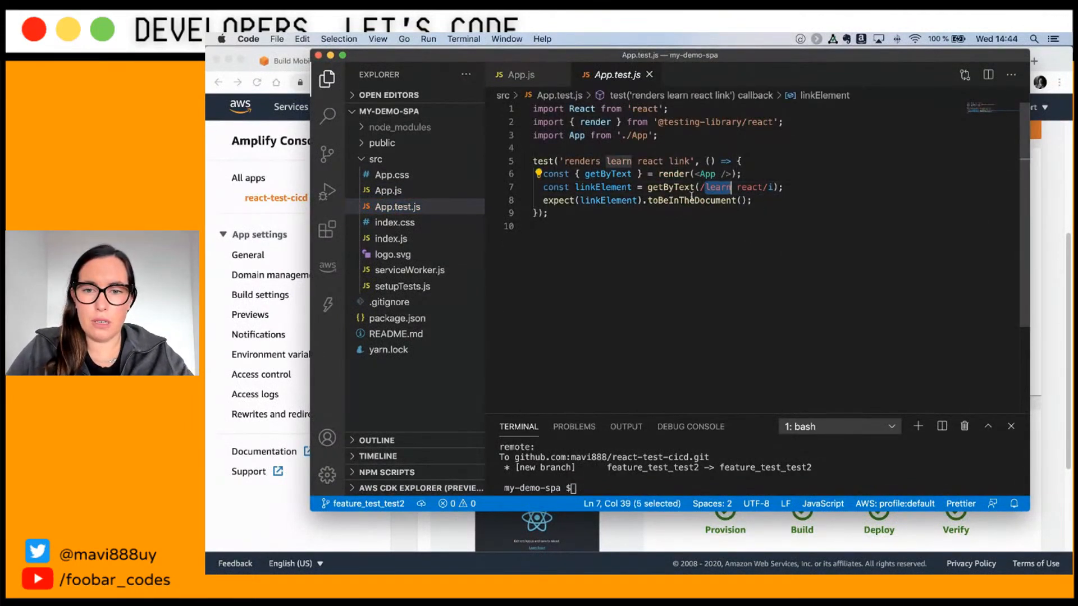
# Step: Replace 'Learn React' with 'Learn Amplify' on App.js line 19 and save
pyautogui.click(520, 77)
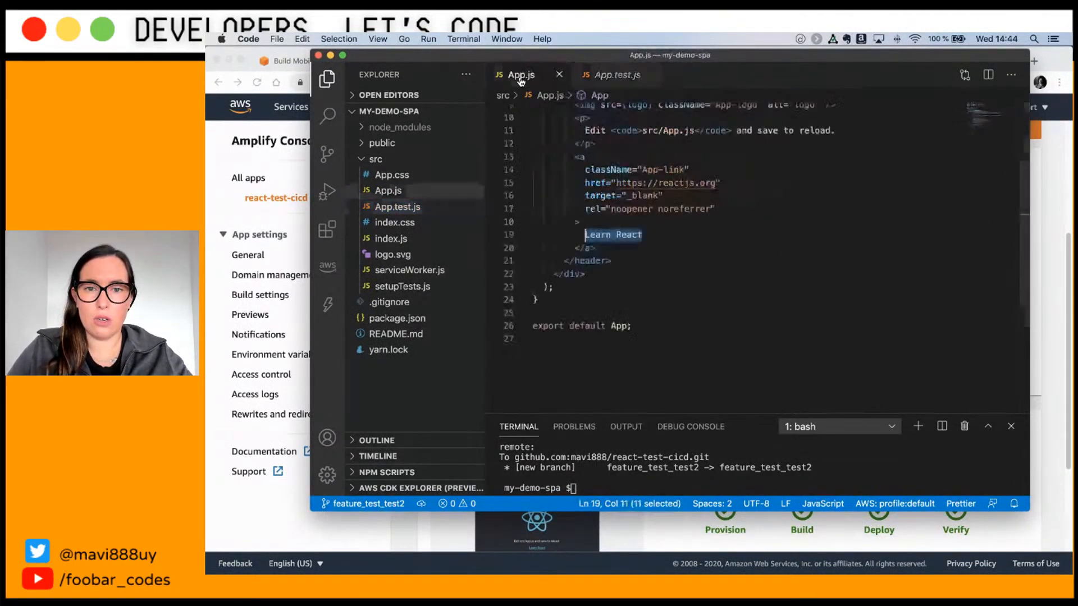
pyautogui.click(642, 234)
pyautogui.doubleClick(597, 232)
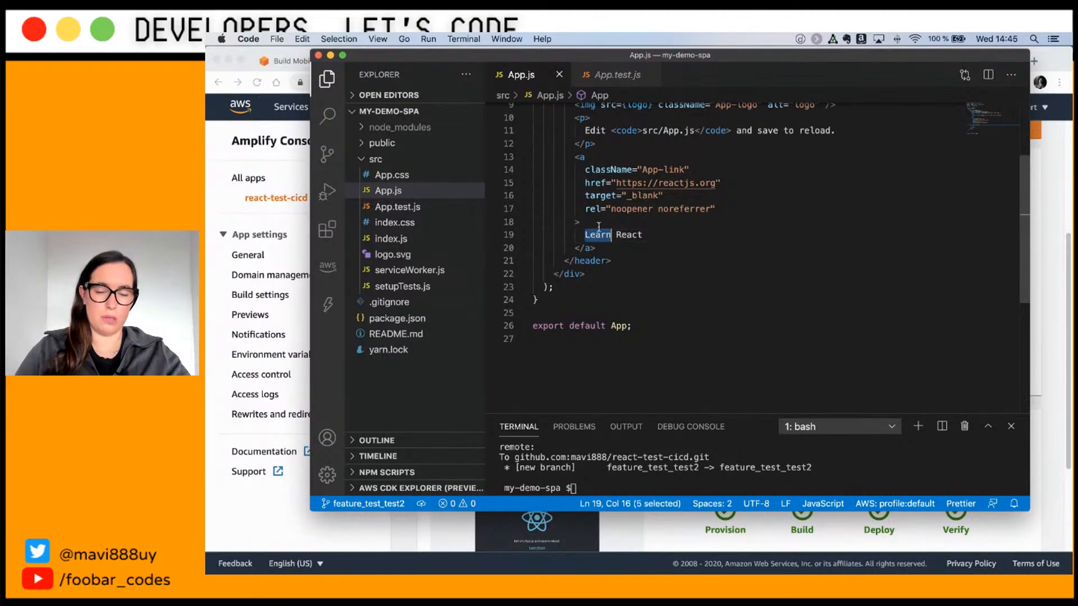
pyautogui.press('BackSpace')
pyautogui.press('Delete')
pyautogui.doubleClick(597, 234)
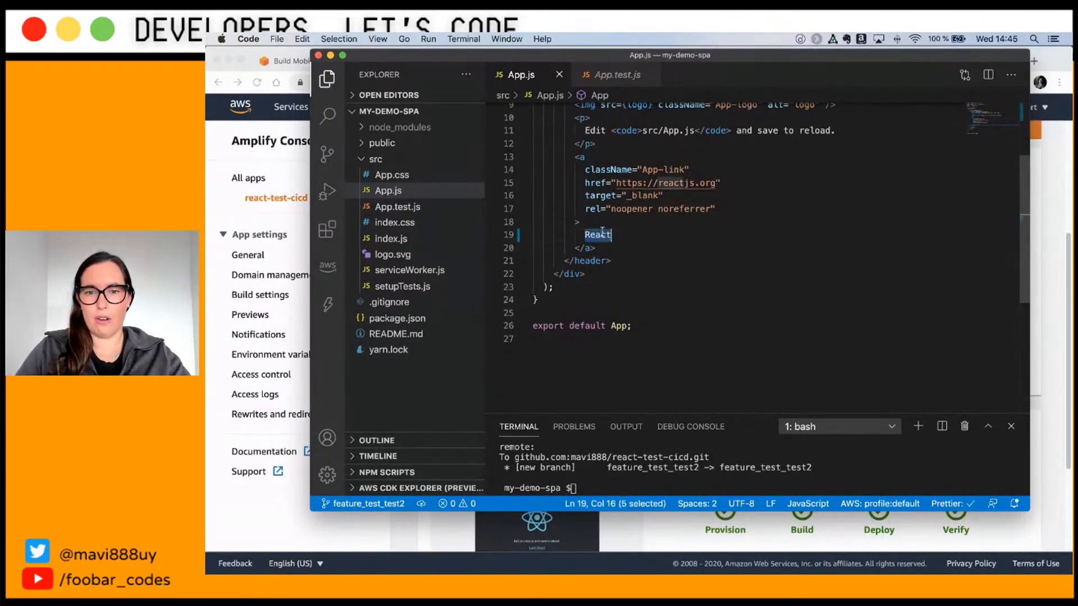
pyautogui.write('Learn Amplify')
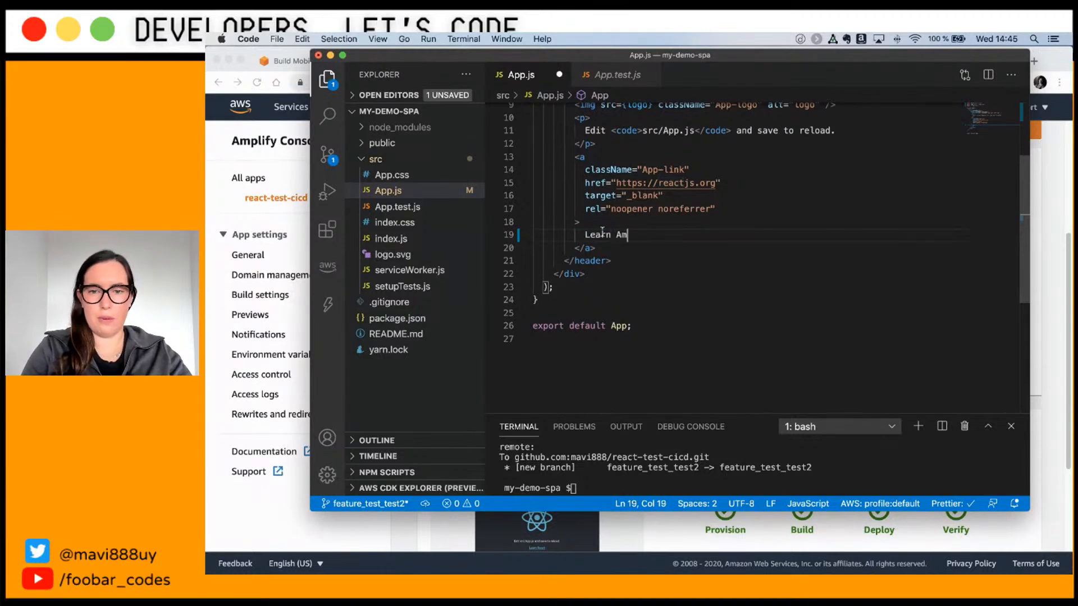
pyautogui.press('cmd+s')
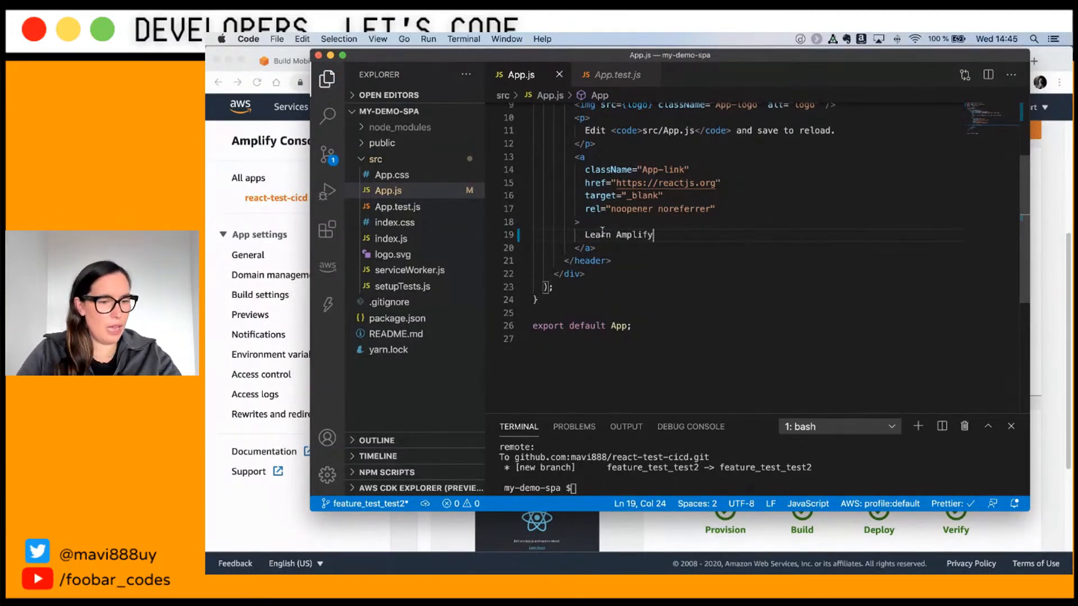
# Step: Open the App.js diff from Source Control
pyautogui.click(323, 152)
pyautogui.click(386, 137)
pyautogui.scroll(-3, 803, 265)
pyautogui.scroll(3, 803, 265)
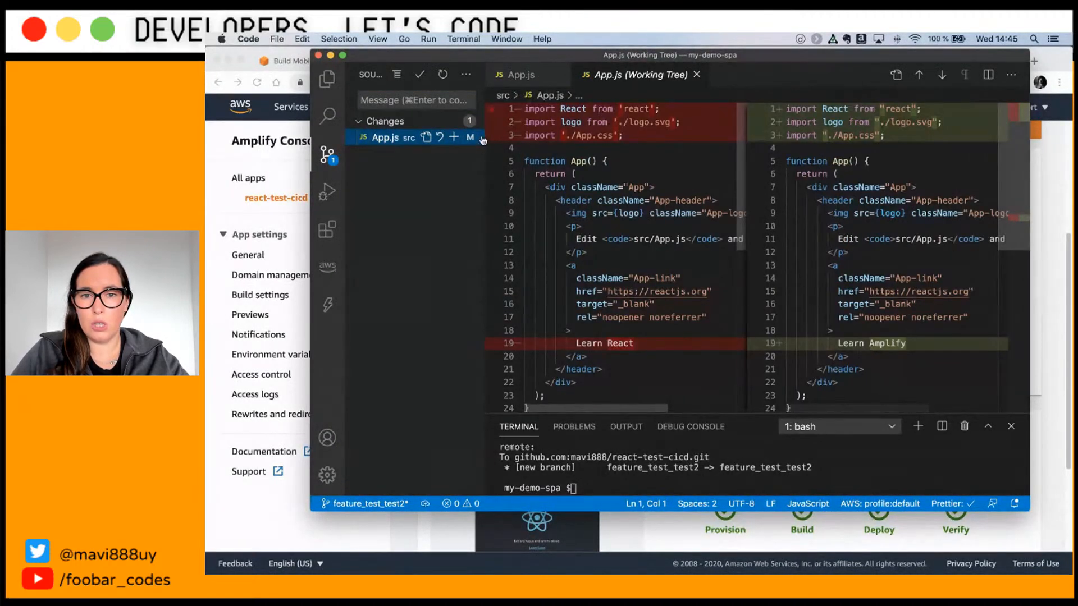
# Step: Stage App.js and commit it with the message 'break the test'
pyautogui.click(454, 137)
pyautogui.click(435, 101)
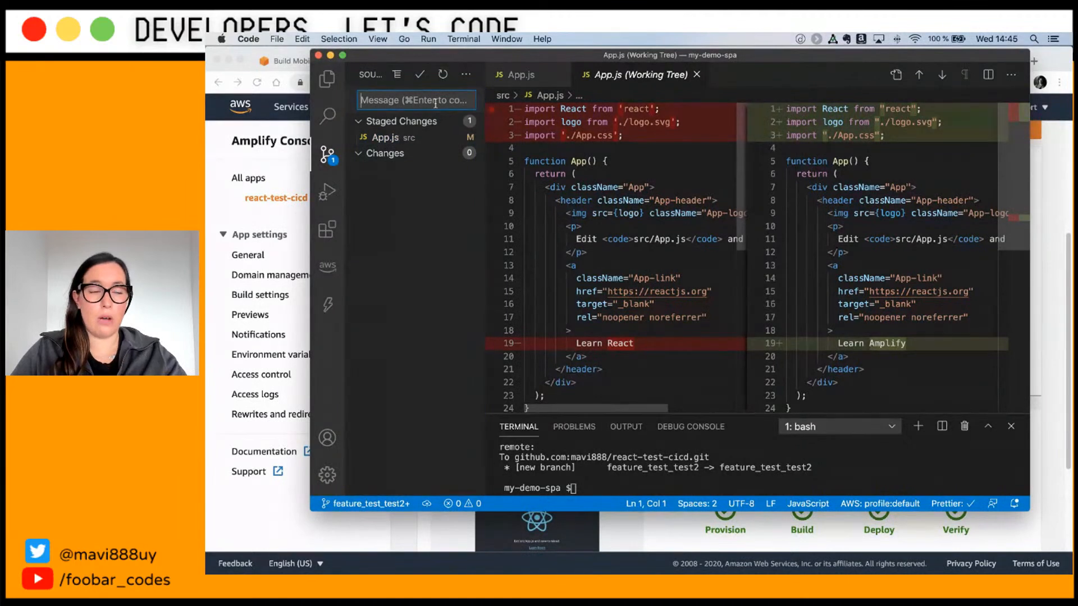
pyautogui.write('break the ')
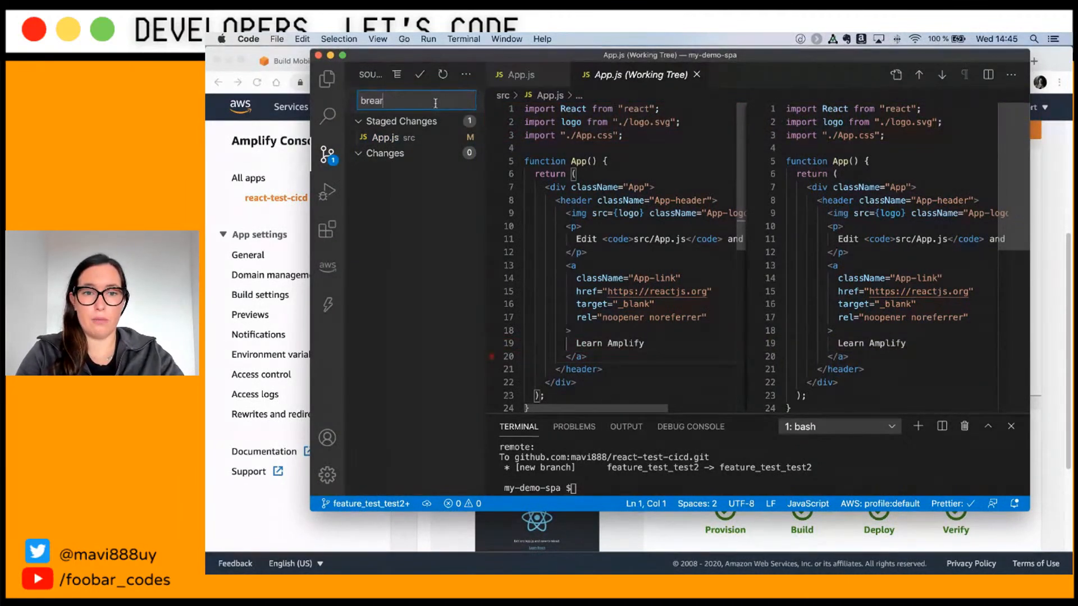
pyautogui.write('test')
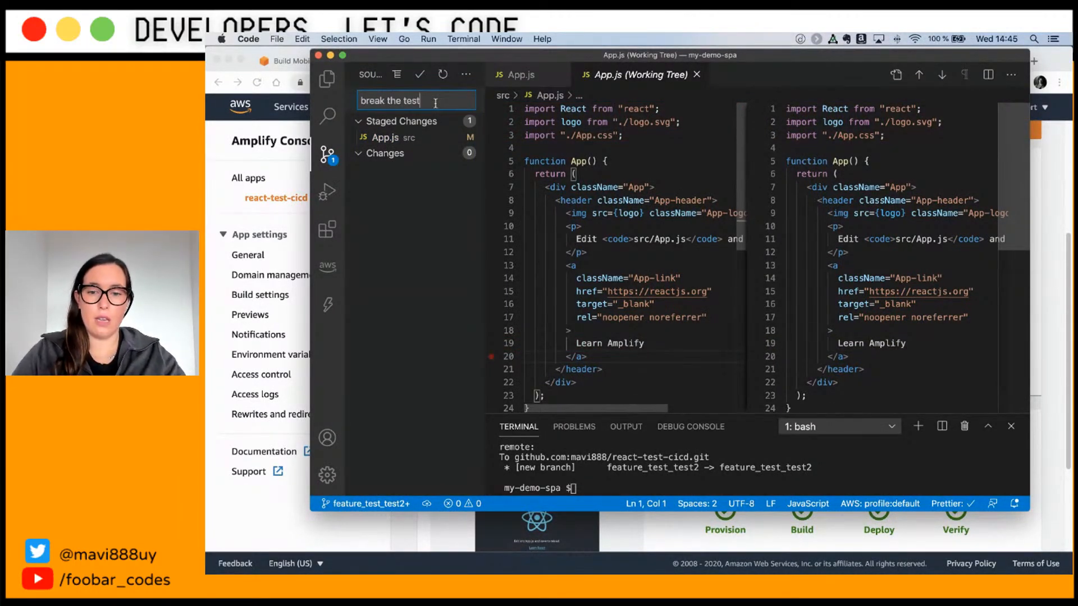
pyautogui.click(419, 74)
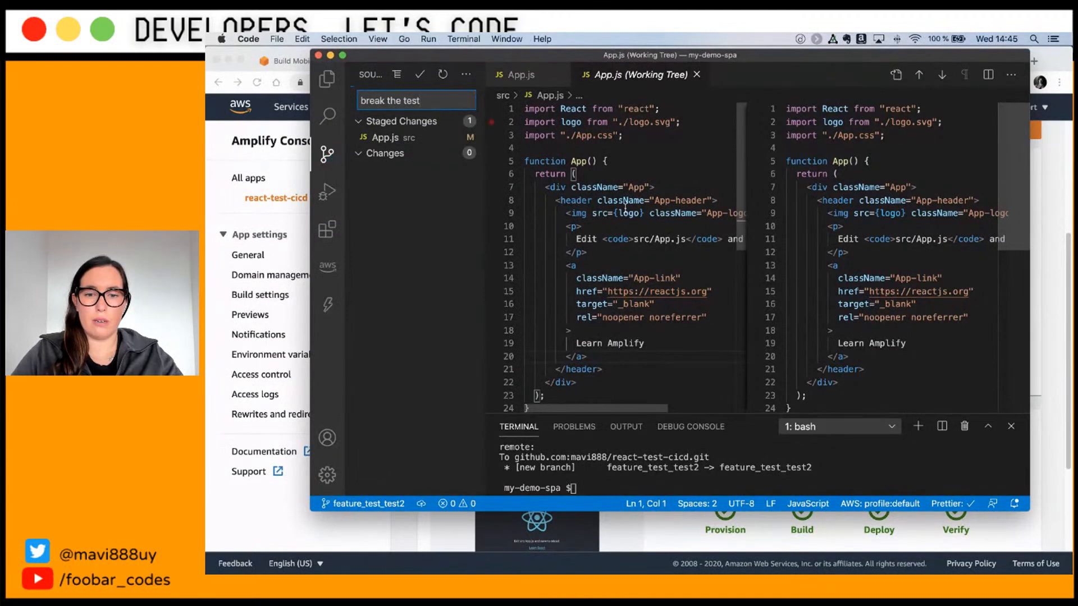
pyautogui.click(631, 468)
# Step: Run npm test in the terminal, then quit Jest watch mode
pyautogui.write('npm test')
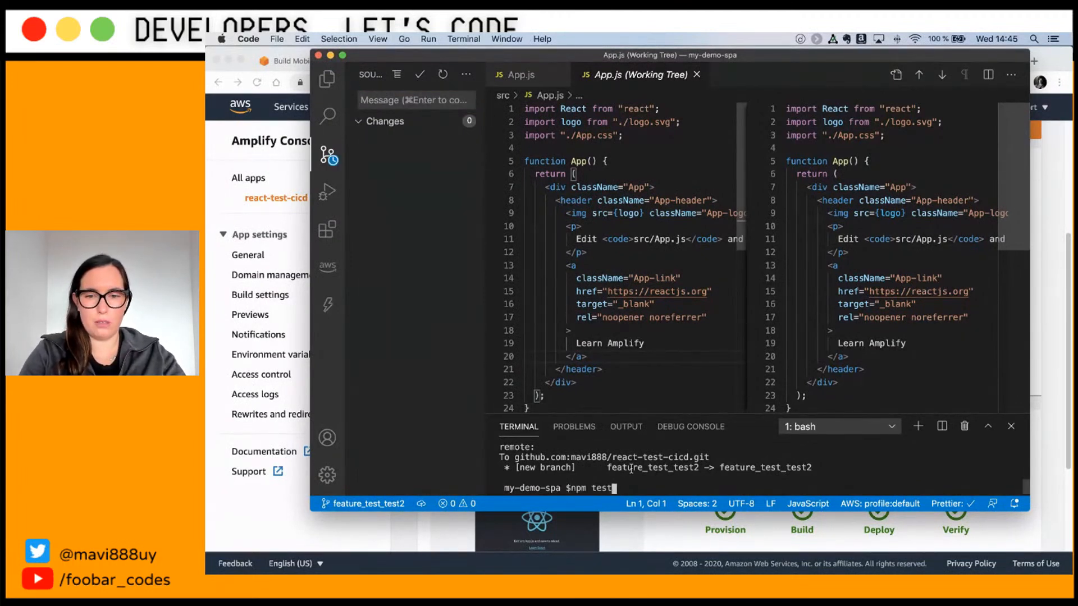
pyautogui.press('Return')
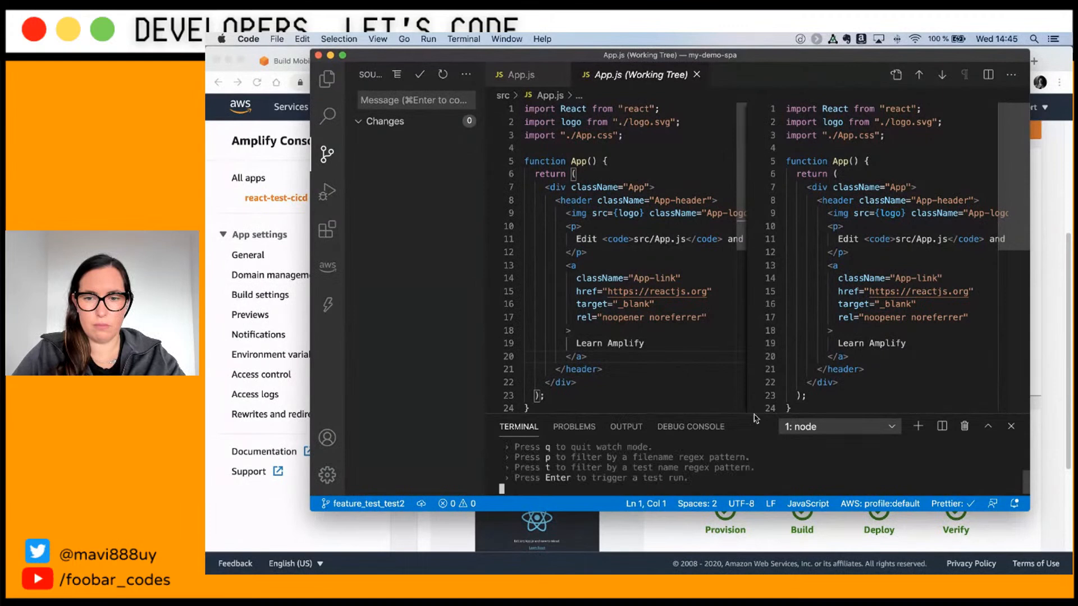
pyautogui.click(697, 74)
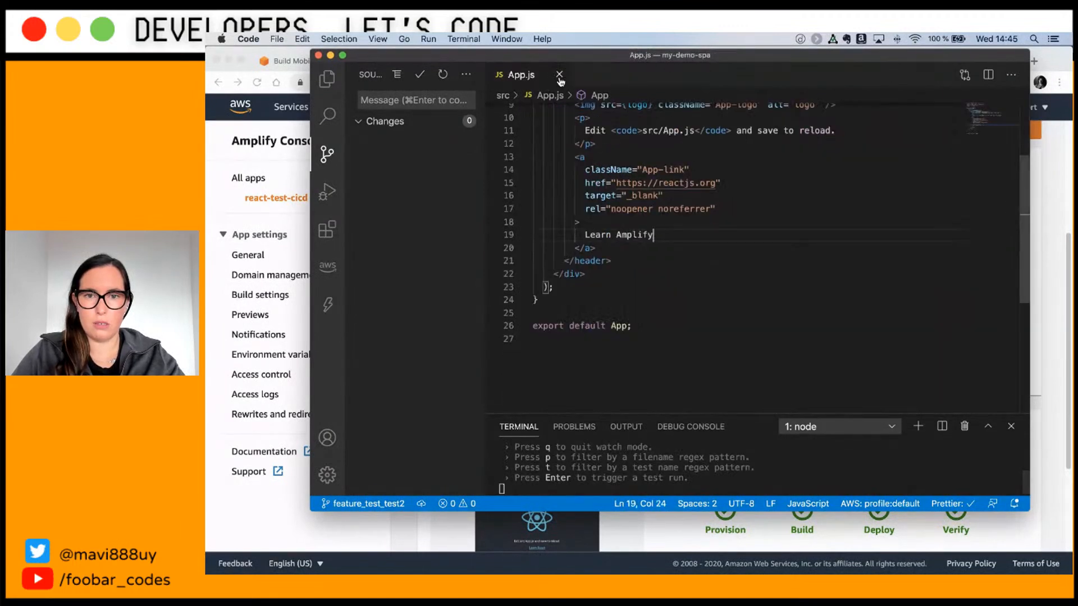
pyautogui.click(561, 75)
pyautogui.moveTo(695, 415); pyautogui.dragTo(674, 341)
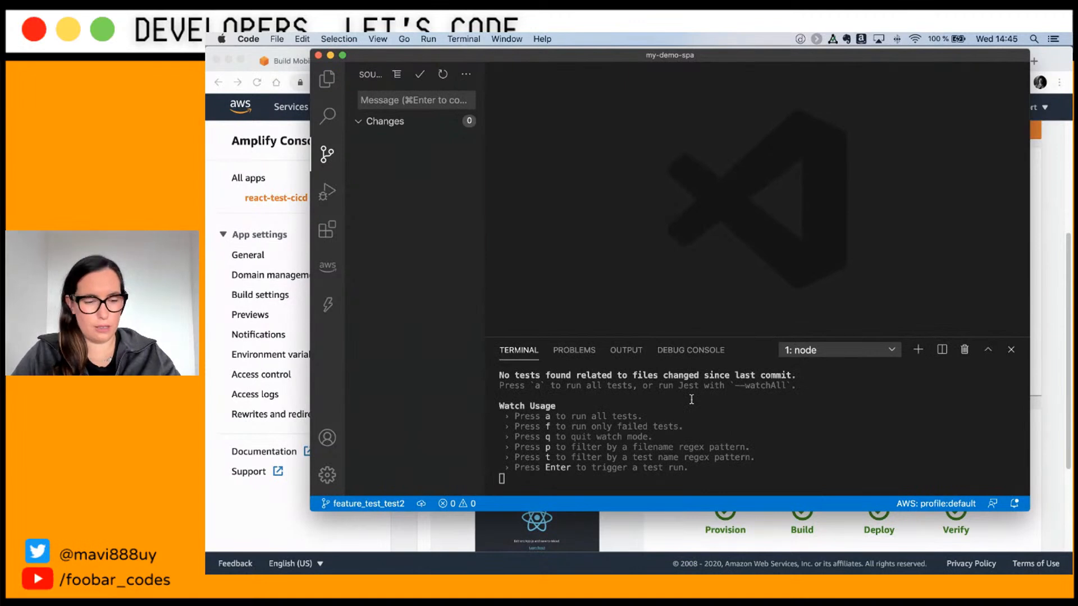
pyautogui.click(680, 432)
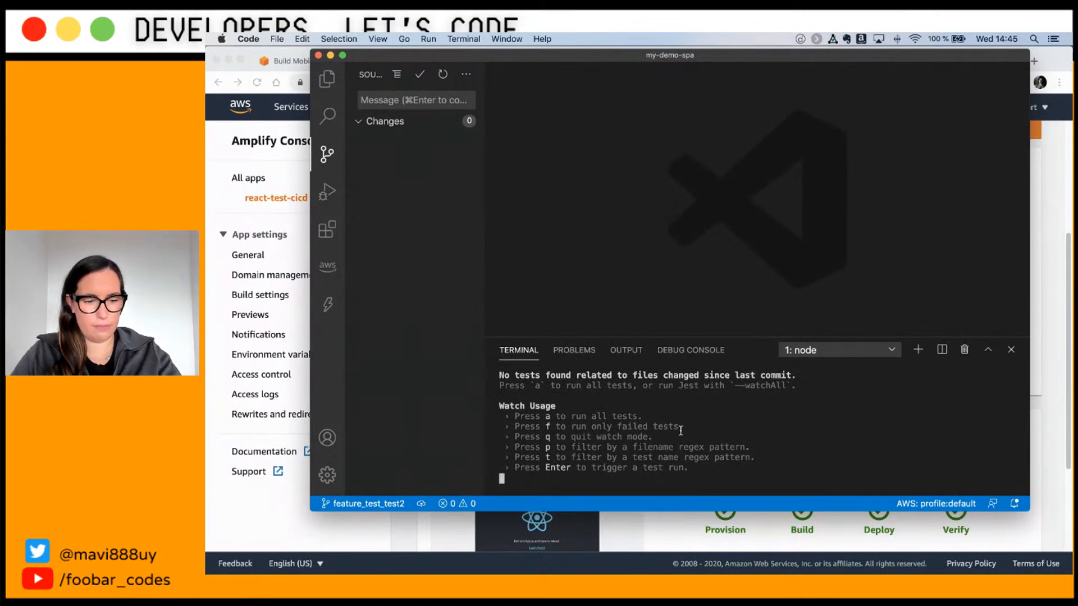
pyautogui.press('q')
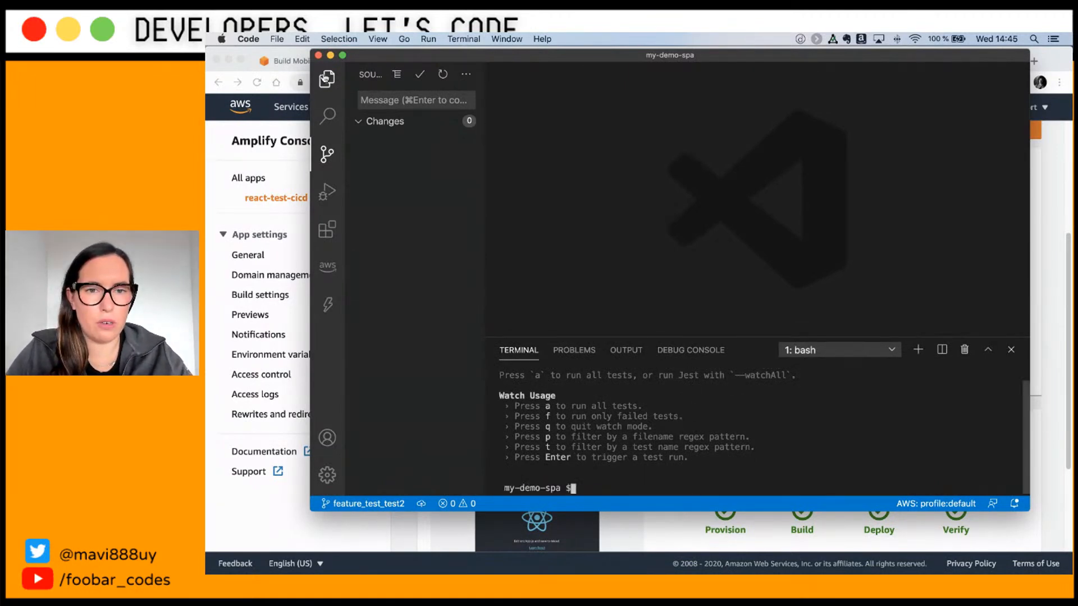
# Step: Open package.json to find the test script
pyautogui.click(326, 78)
pyautogui.click(396, 334)
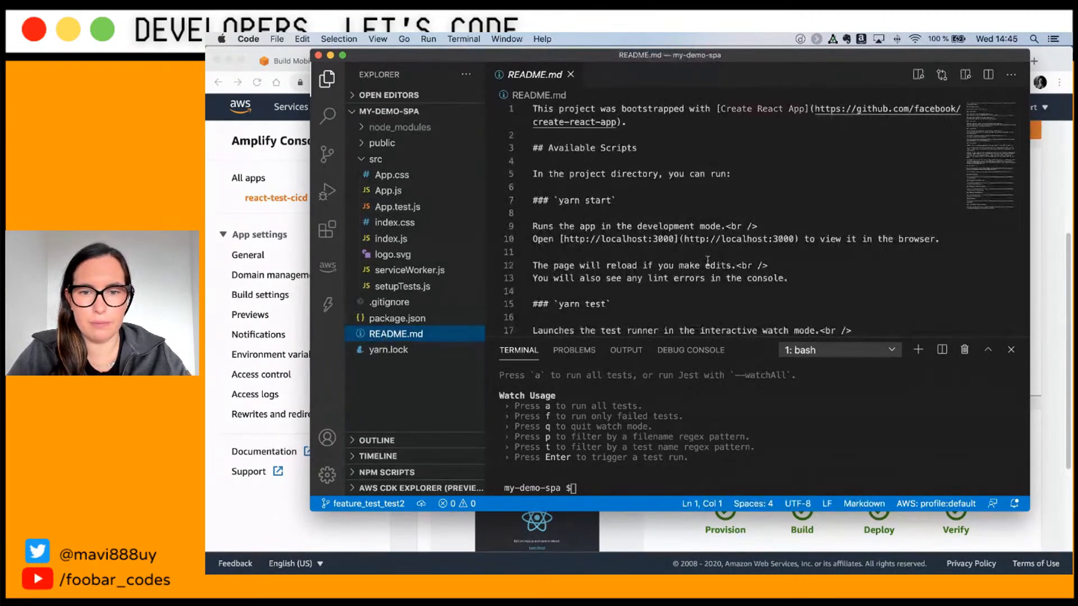
pyautogui.click(390, 318)
pyautogui.scroll(-5, 691, 222)
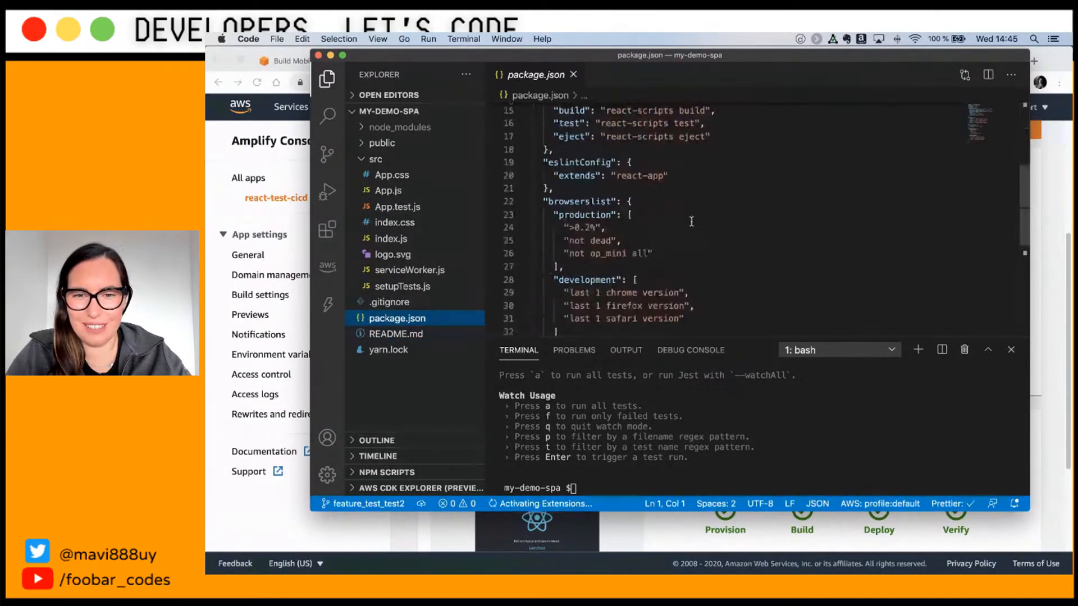
pyautogui.scroll(2, 691, 221)
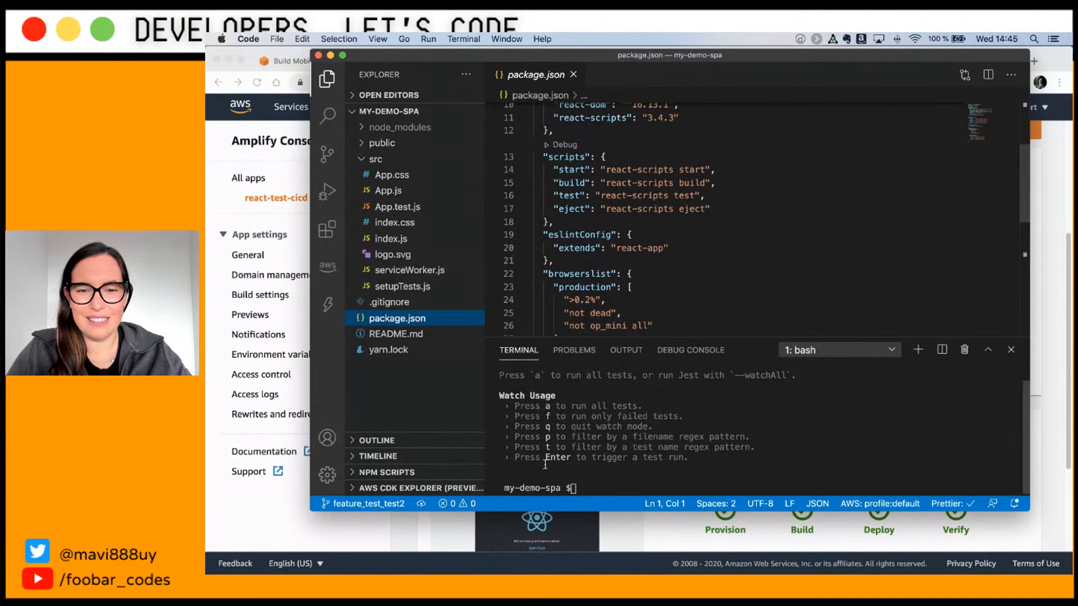
# Step: Run the copied react-scripts test command in the terminal and see it fail with command not found
pyautogui.click(558, 461)
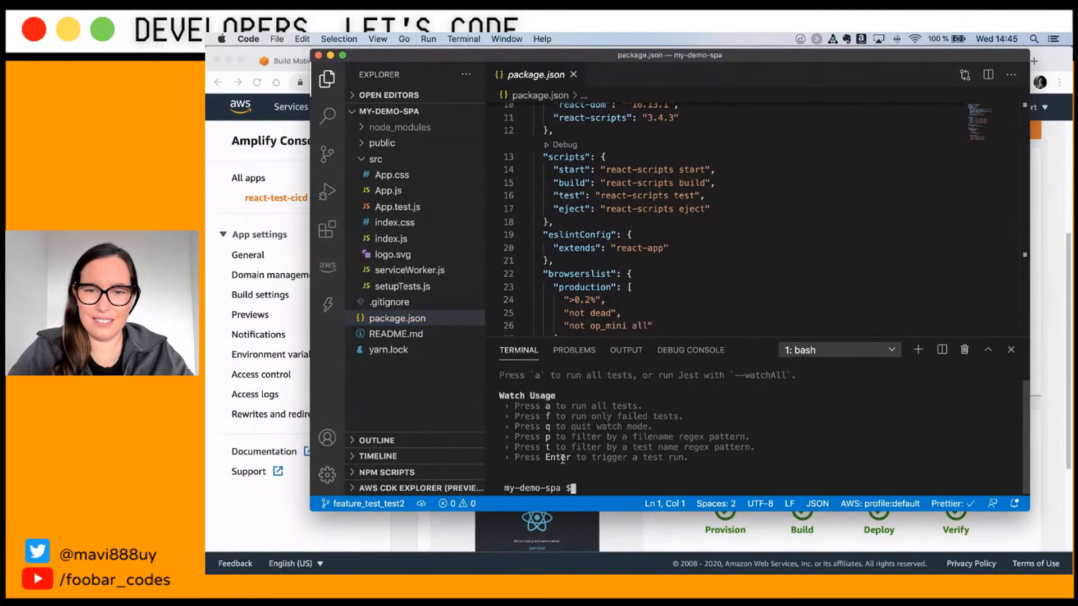
pyautogui.moveTo(700, 196); pyautogui.dragTo(597, 196)
pyautogui.click(596, 195)
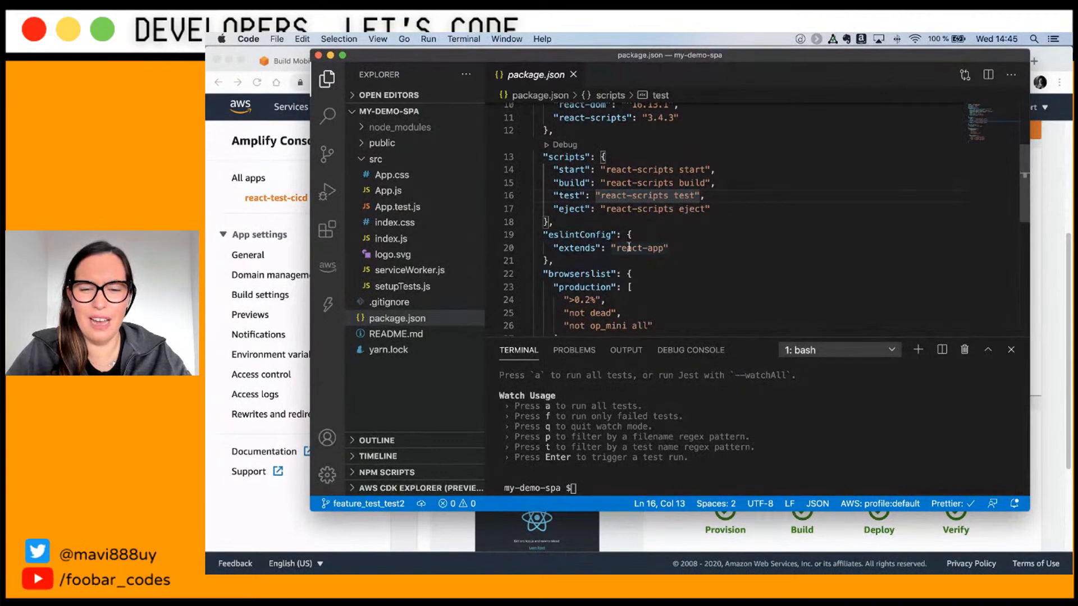
pyautogui.moveTo(700, 196); pyautogui.dragTo(600, 196)
pyautogui.press('super+c')
pyautogui.click(691, 414)
pyautogui.press('super+v')
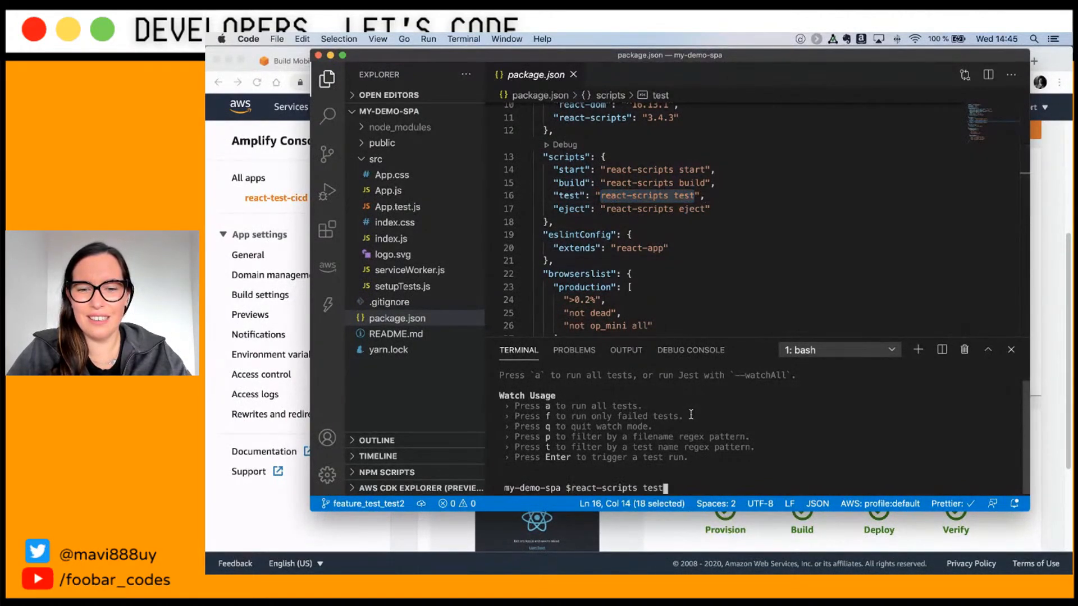
pyautogui.press('Return')
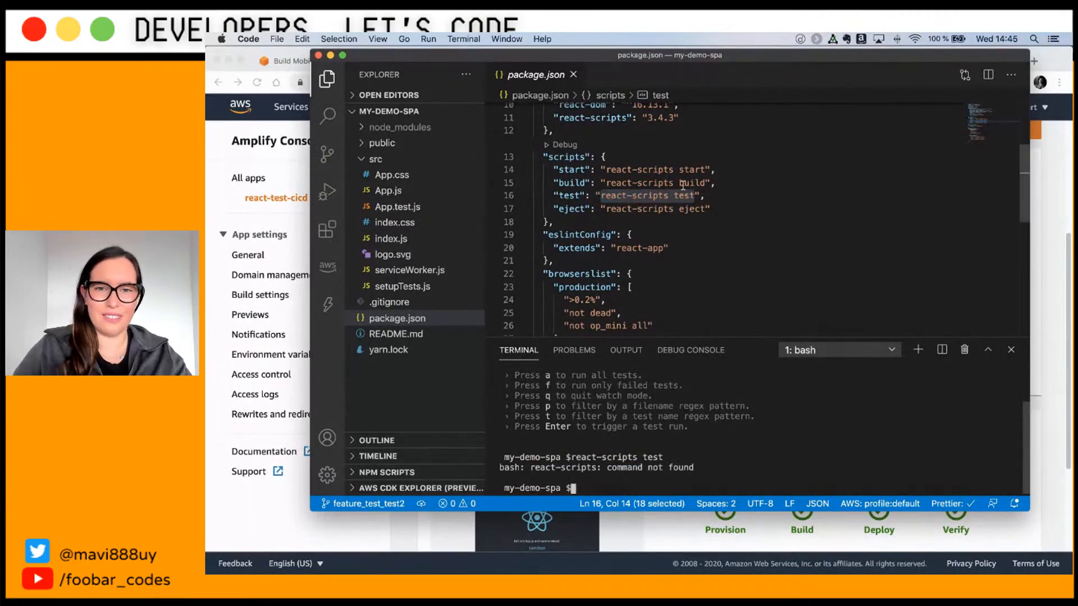
pyautogui.scroll(5, 684, 189)
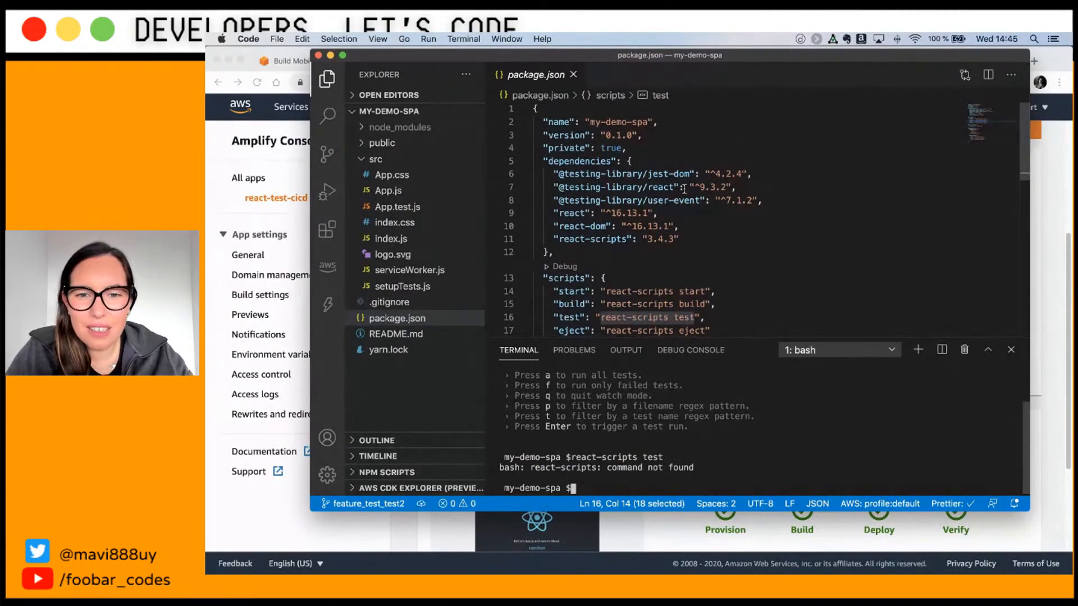
pyautogui.scroll(-6, 683, 188)
pyautogui.scroll(2, 684, 188)
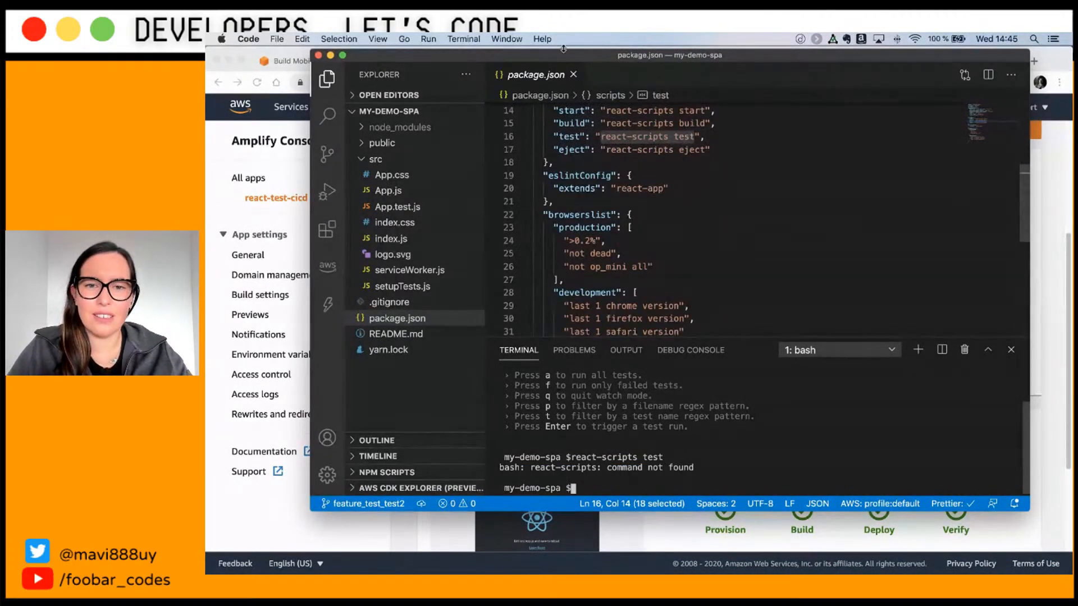
pyautogui.press('super+Tab')
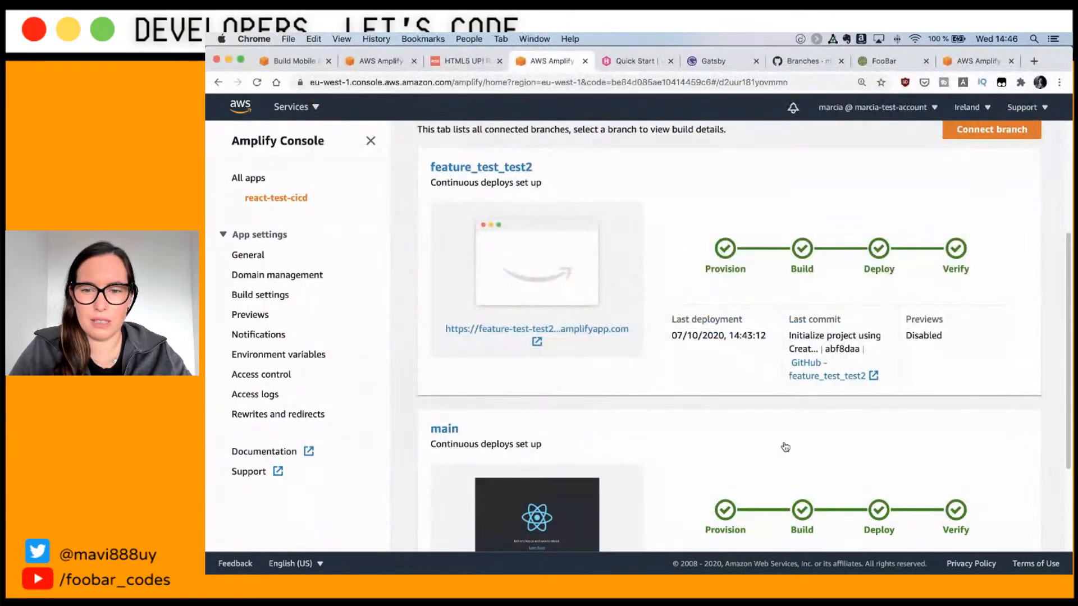
# Step: Open the feature_test_test2 deployed site and sign in with the username and password
pyautogui.scroll(-3, 730, 461)
pyautogui.scroll(5, 702, 405)
pyautogui.click(472, 417)
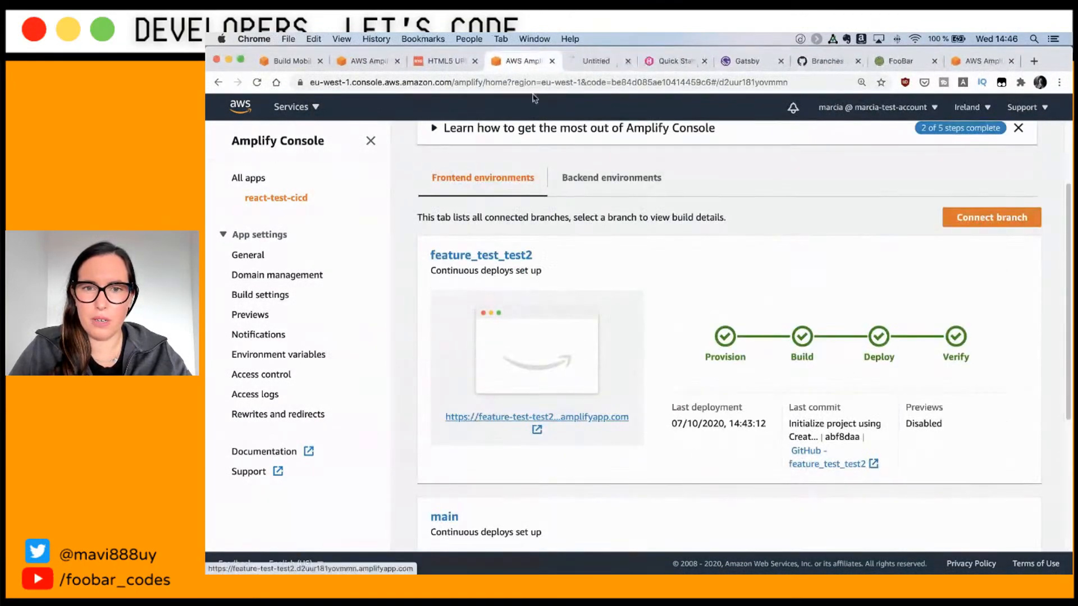
pyautogui.write('marcia')
pyautogui.press('Tab')
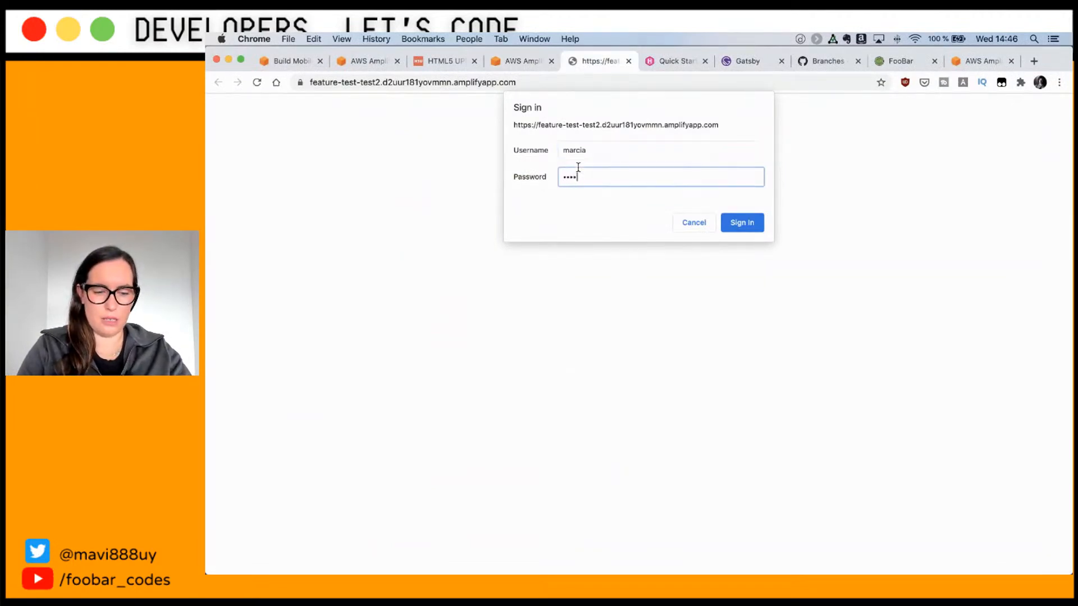
pyautogui.press('Return')
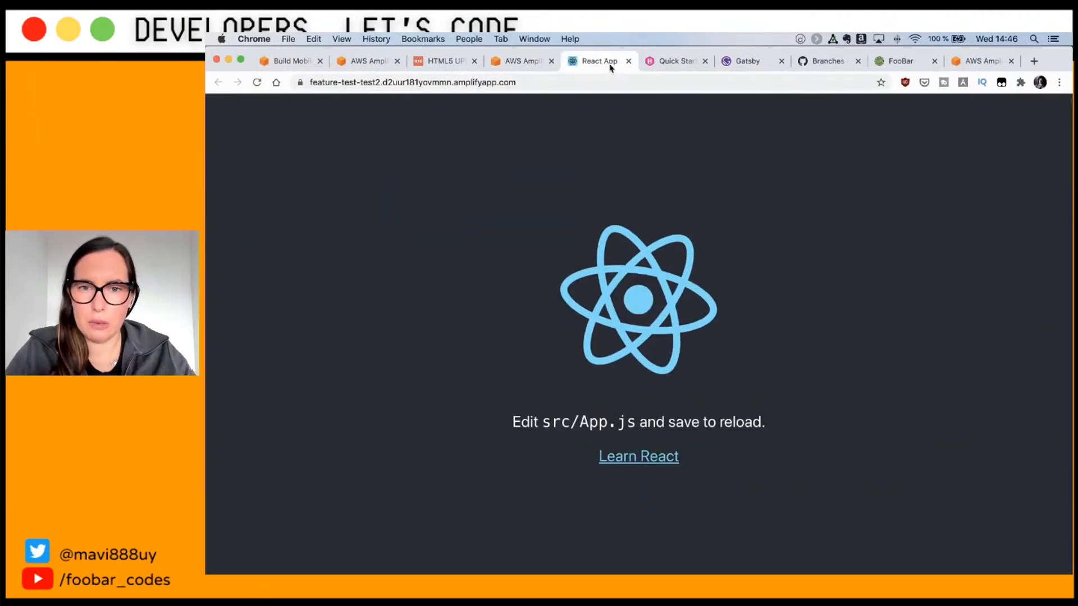
# Step: In the VS Code terminal, list the local branches with git branch
pyautogui.press('super+Tab')
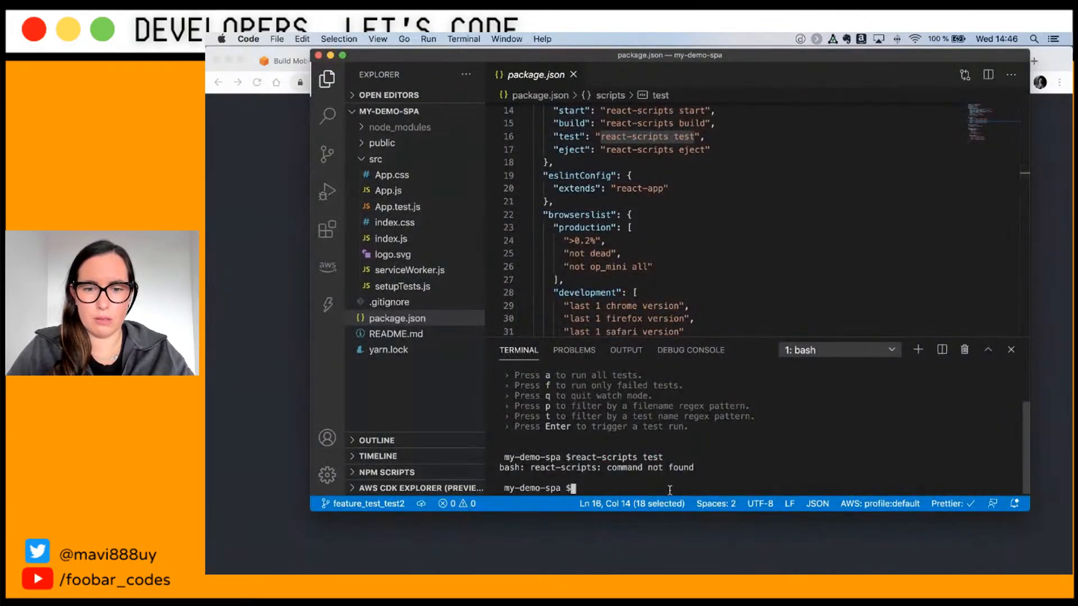
pyautogui.press('Up')
pyautogui.press('Up')
pyautogui.press('Up')
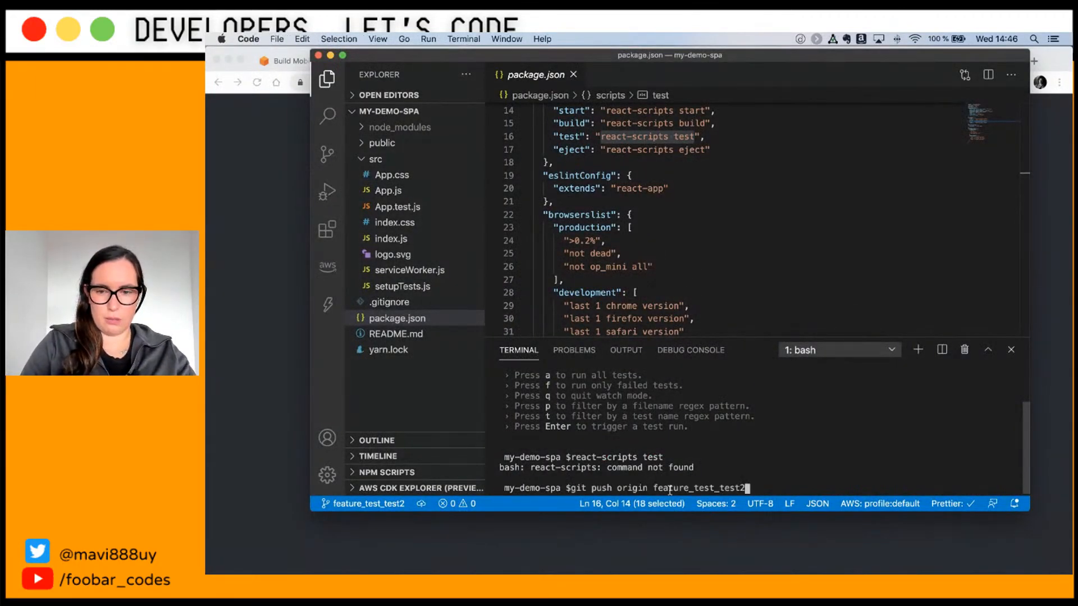
pyautogui.press('Down')
pyautogui.press('Down')
pyautogui.write('git ')
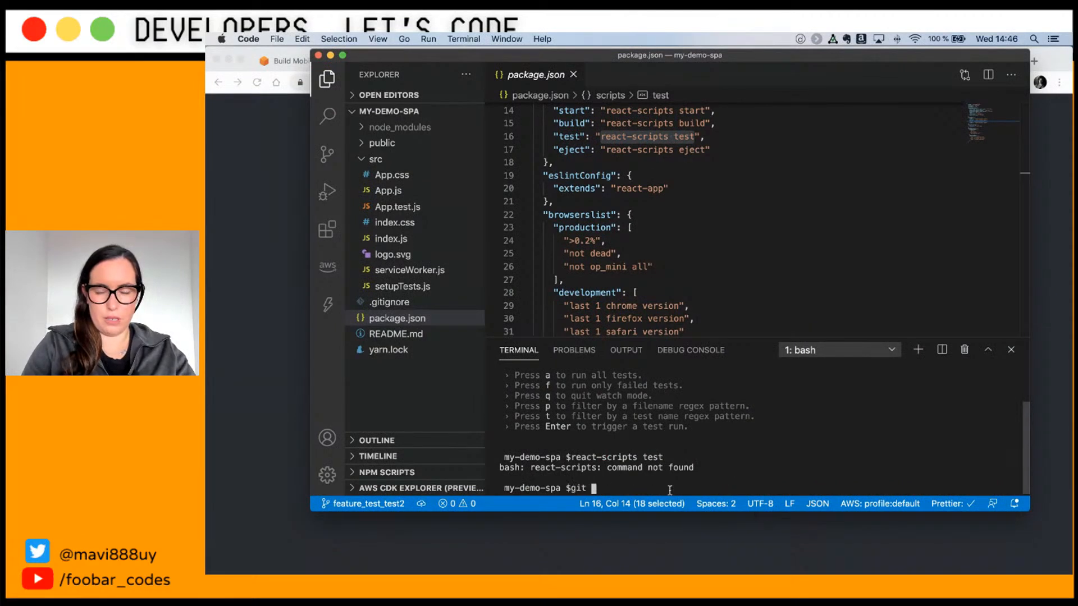
pyautogui.write('branch')
pyautogui.press('Return')
# Step: Push the 'break the test' commit with git push origin feature_test_test2
pyautogui.write('git puhs')
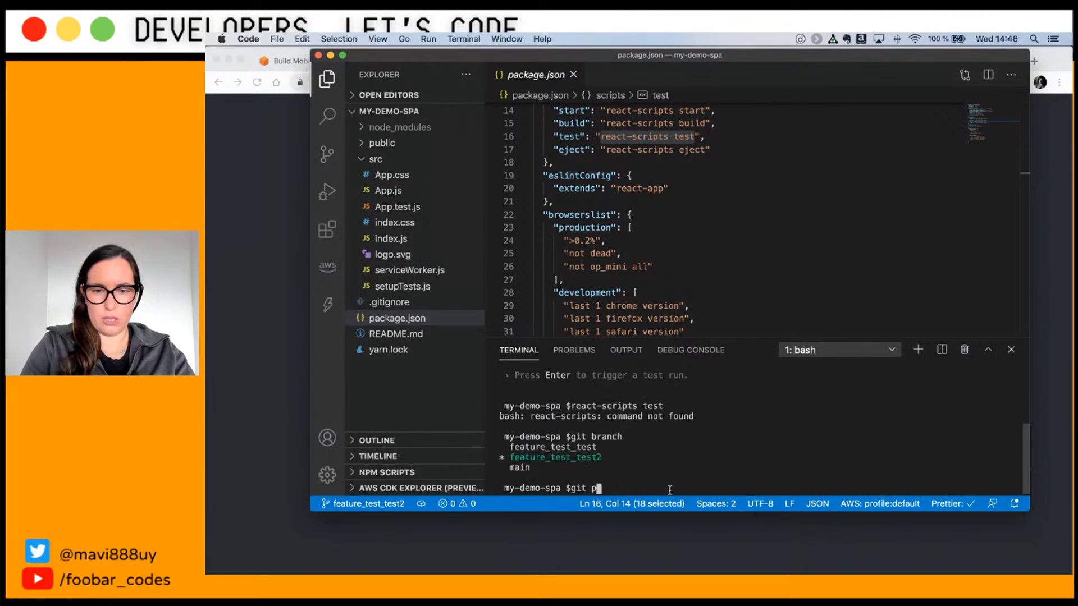
pyautogui.press('BackSpace')
pyautogui.press('BackSpace')
pyautogui.press('BackSpace')
pyautogui.press('BackSpace')
pyautogui.press('Up')
pyautogui.press('Up')
pyautogui.press('Up')
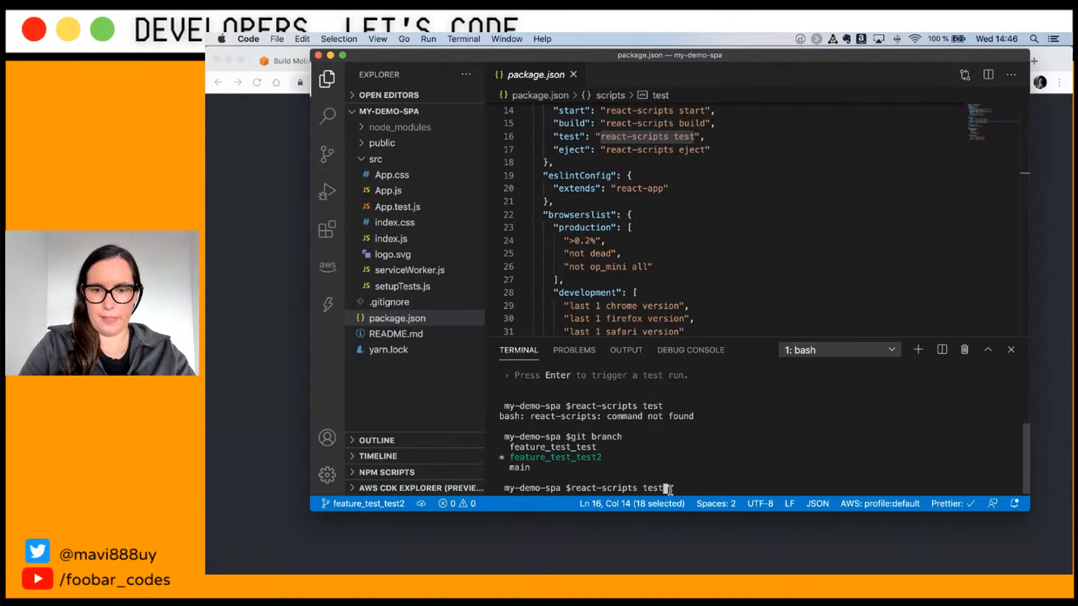
pyautogui.press('Up')
pyautogui.press('Return')
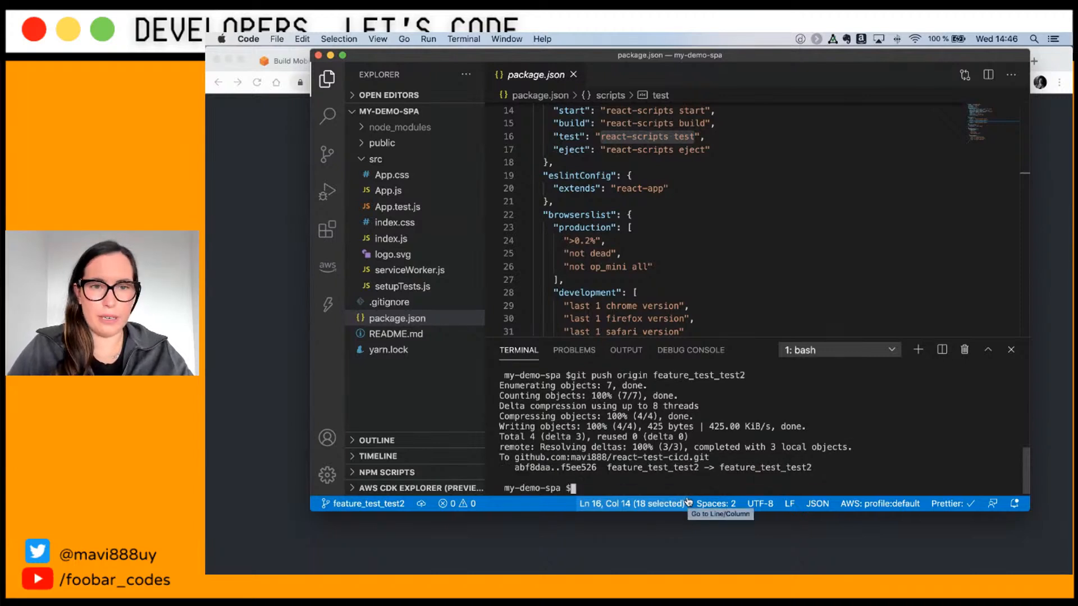
pyautogui.click(279, 237)
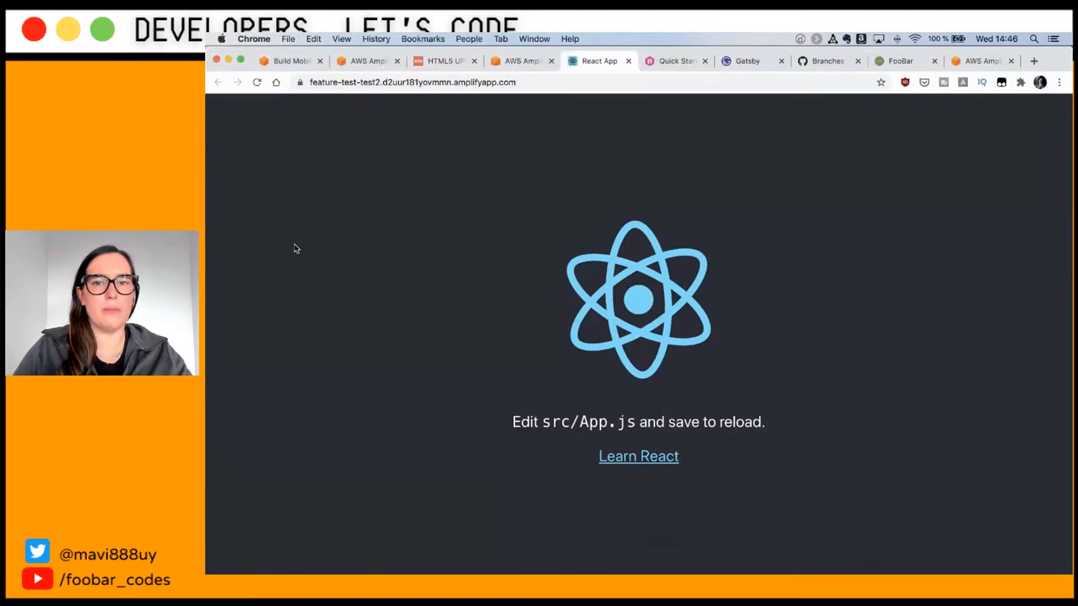
# Step: Open the new feature_test_test2 'break the test' build and expand its Cloning repository log
pyautogui.click(514, 62)
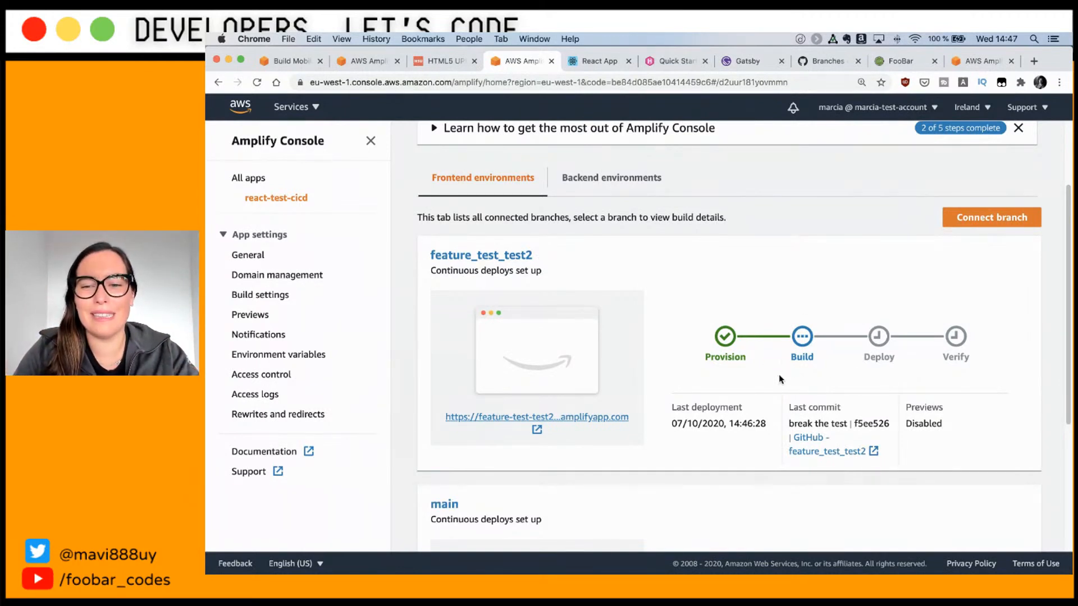
pyautogui.click(802, 338)
pyautogui.click(437, 493)
pyautogui.scroll(-6, 469, 486)
pyautogui.scroll(3, 484, 463)
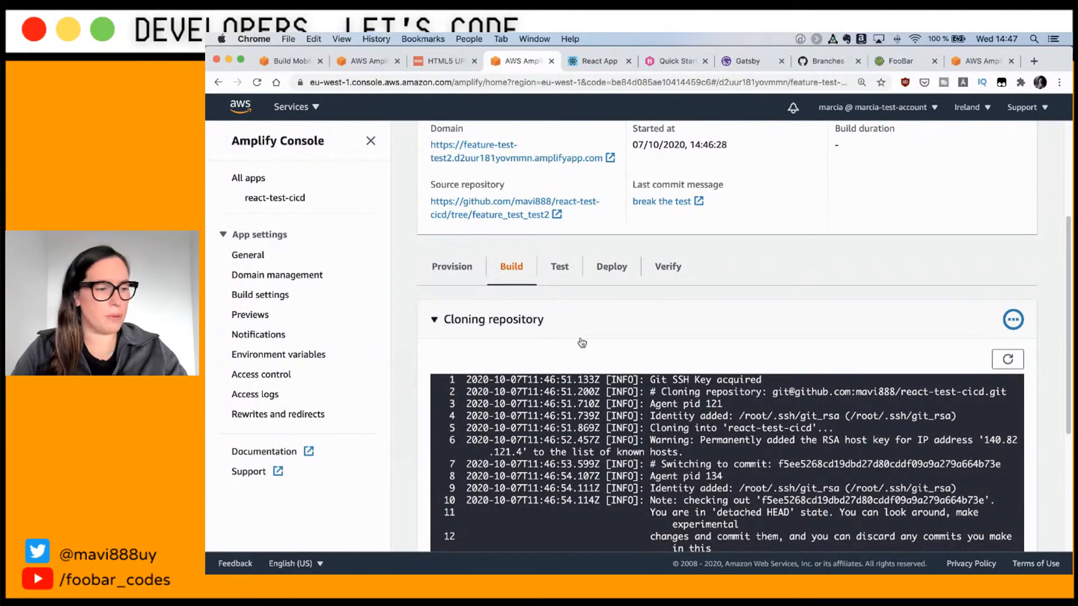
pyautogui.scroll(-5, 583, 348)
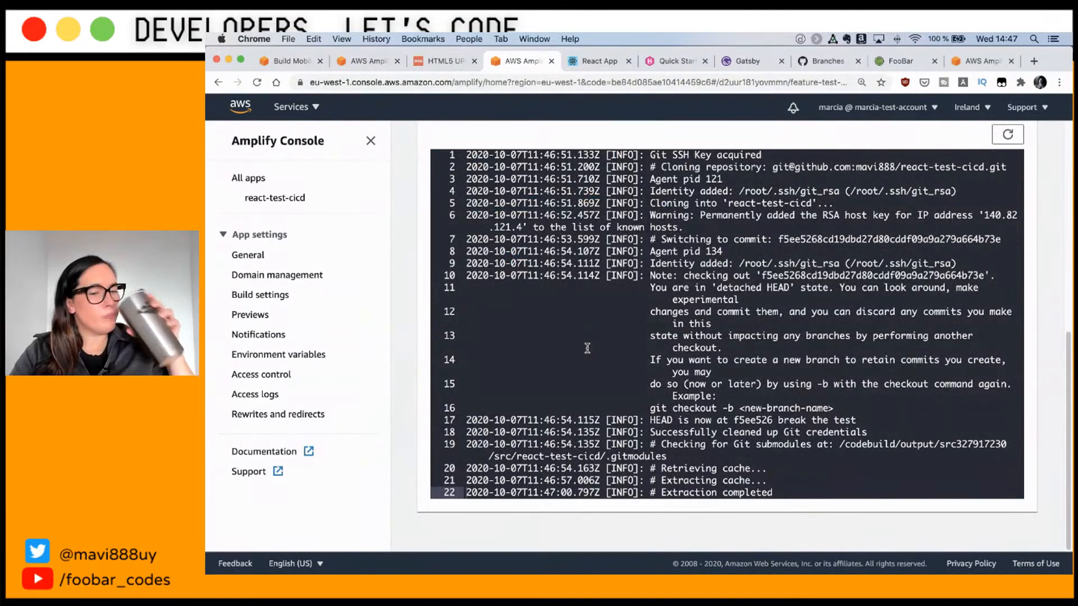
pyautogui.scroll(8, 587, 348)
pyautogui.scroll(-8, 466, 343)
pyautogui.scroll(5, 462, 341)
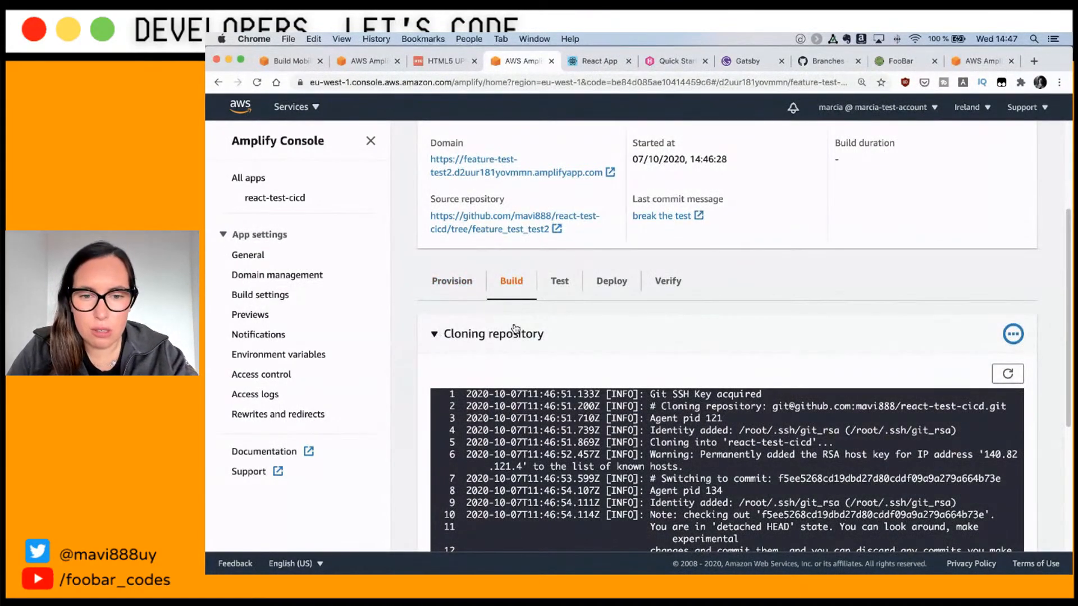
pyautogui.scroll(-5, 516, 328)
pyautogui.scroll(6, 515, 327)
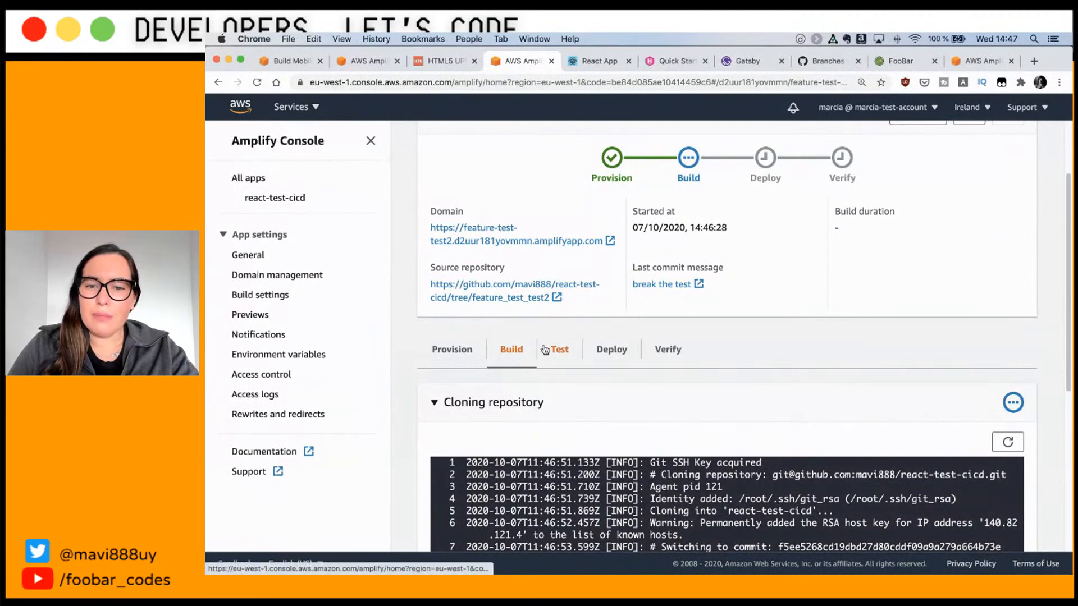
# Step: Read the failed test summary in the build log, then return to the react-test-cicd overview
pyautogui.click(433, 403)
pyautogui.scroll(-5, 433, 402)
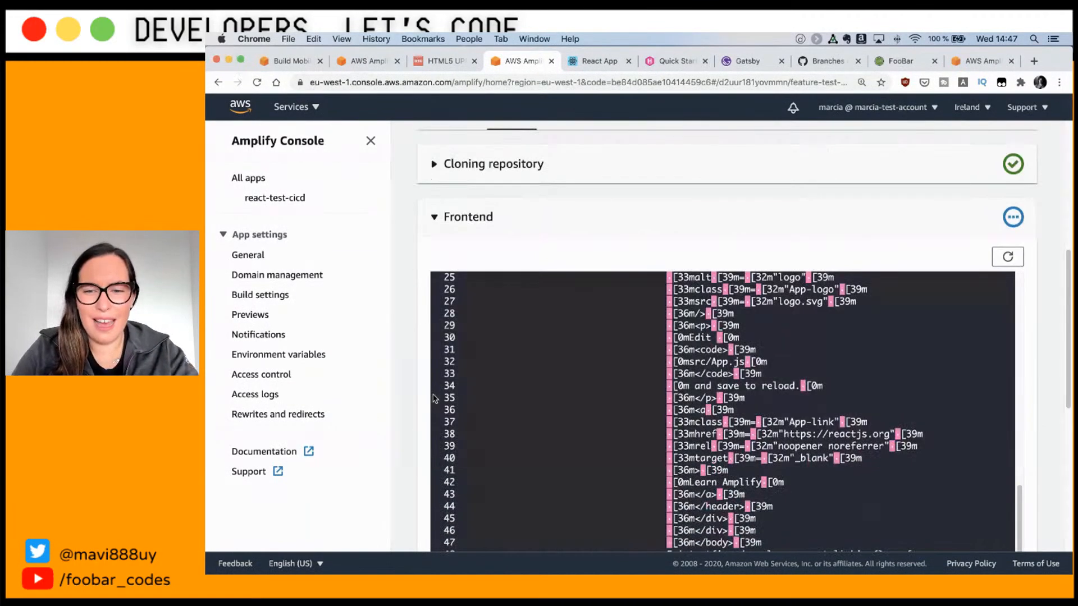
pyautogui.scroll(-15, 558, 385)
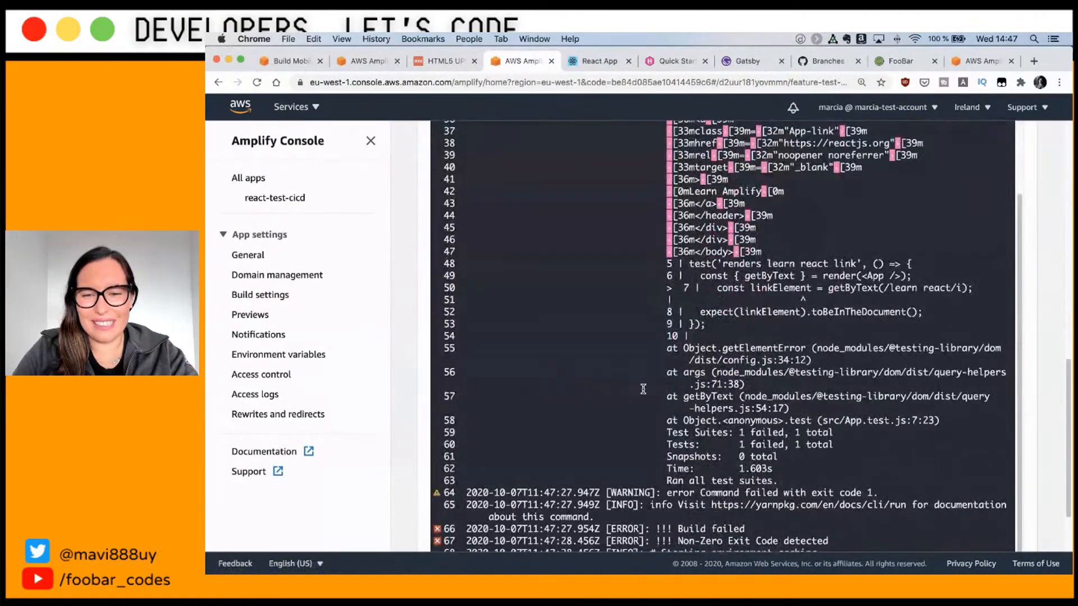
pyautogui.scroll(8, 656, 403)
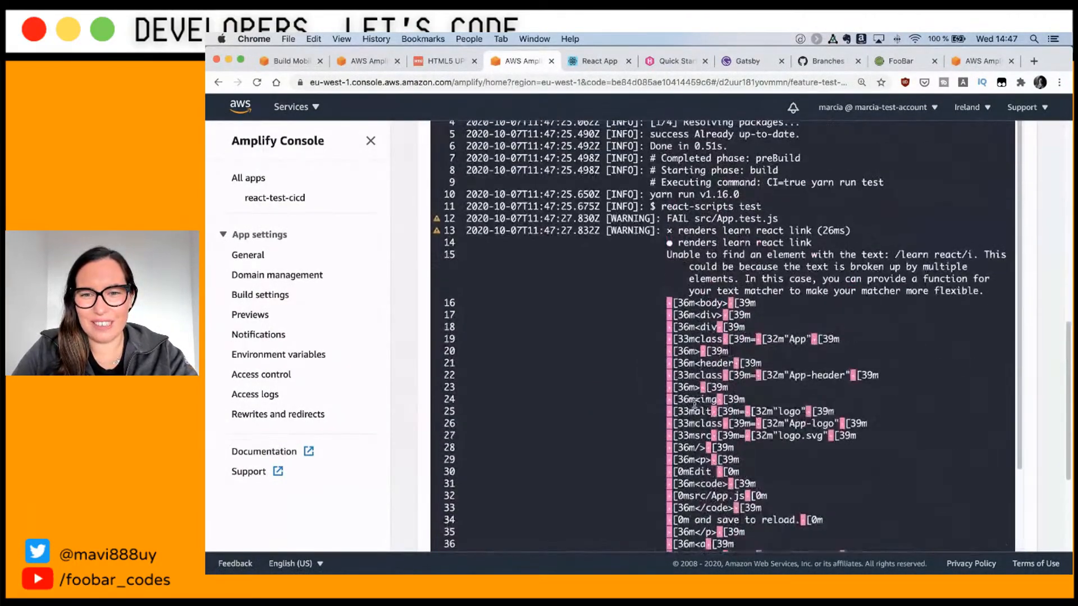
pyautogui.scroll(-8, 695, 334)
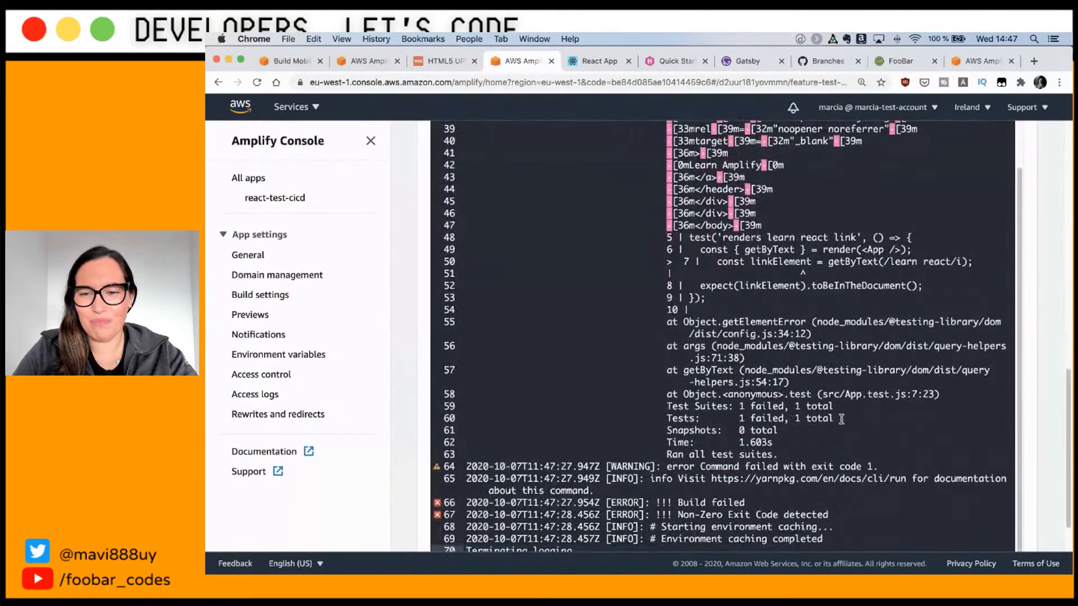
pyautogui.moveTo(833, 418); pyautogui.dragTo(684, 397)
pyautogui.scroll(7, 685, 398)
pyautogui.scroll(-8, 693, 403)
pyautogui.scroll(14, 694, 408)
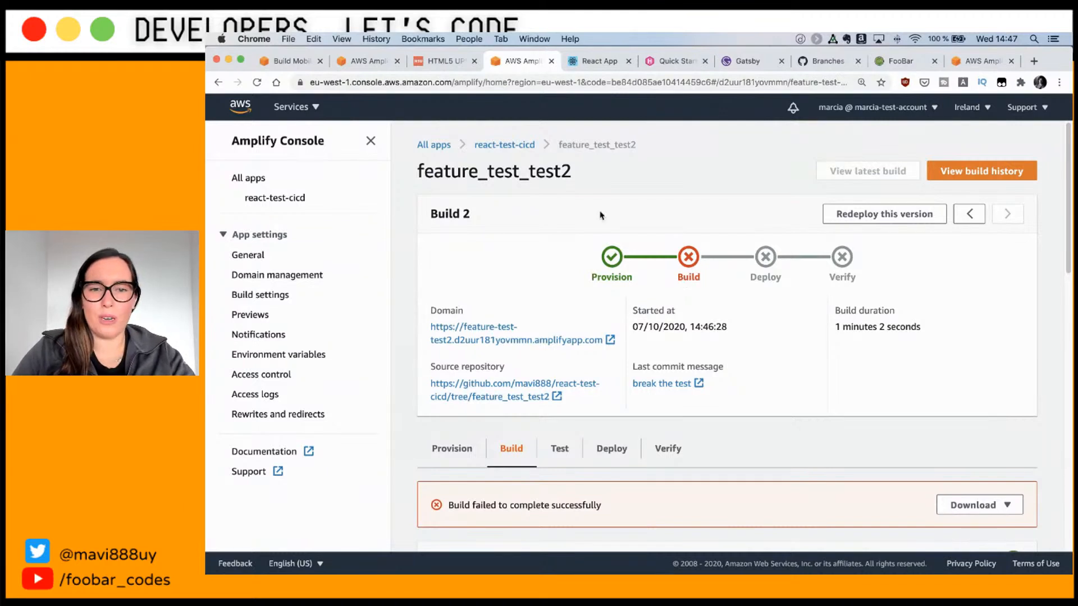
pyautogui.click(501, 146)
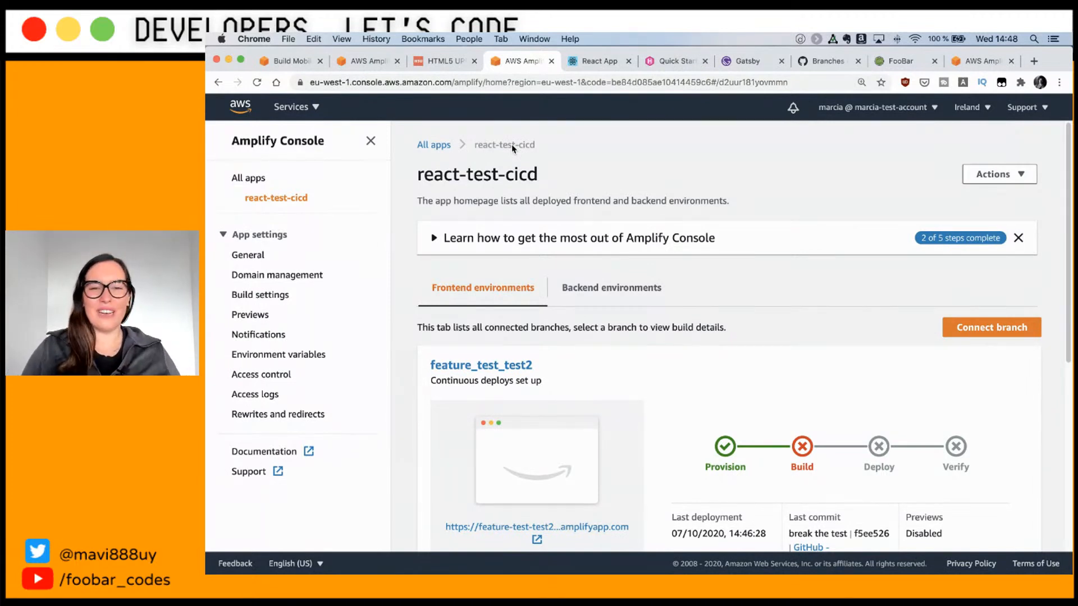
pyautogui.click(435, 146)
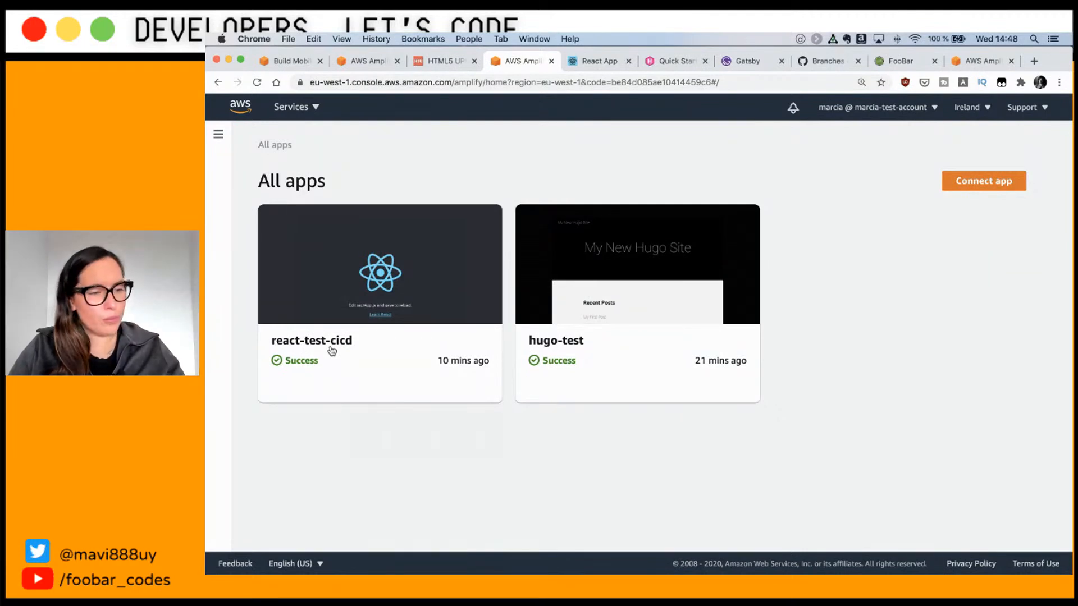
pyautogui.click(741, 63)
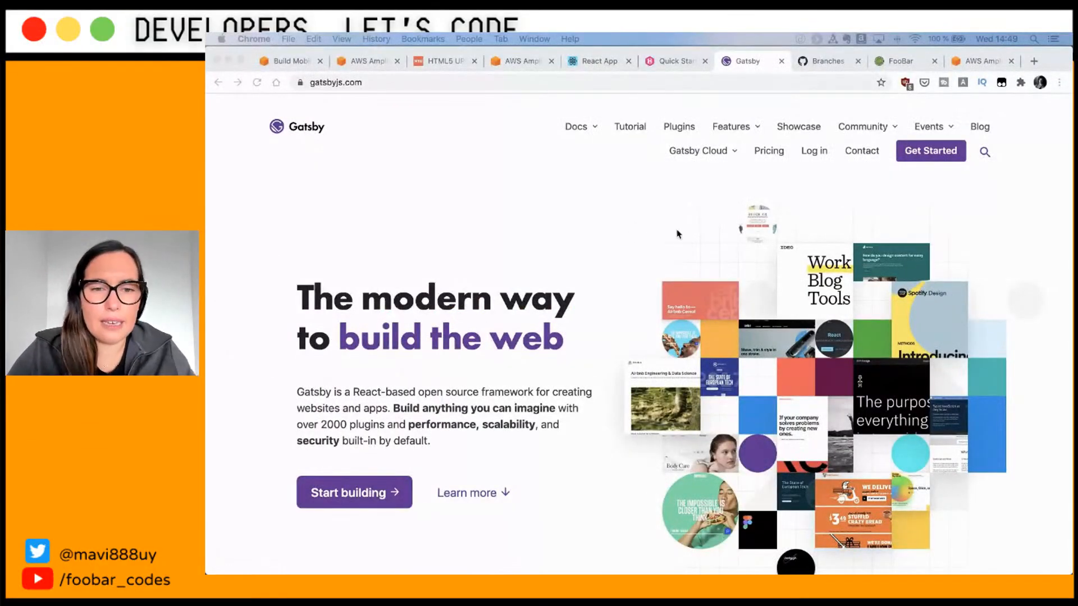
pyautogui.click(509, 63)
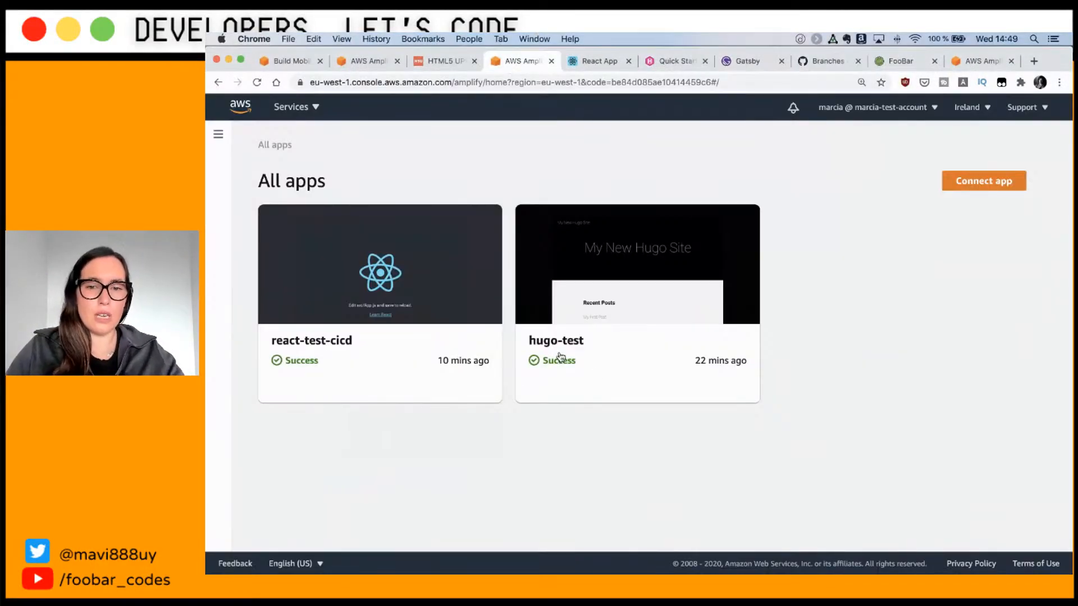
pyautogui.click(332, 347)
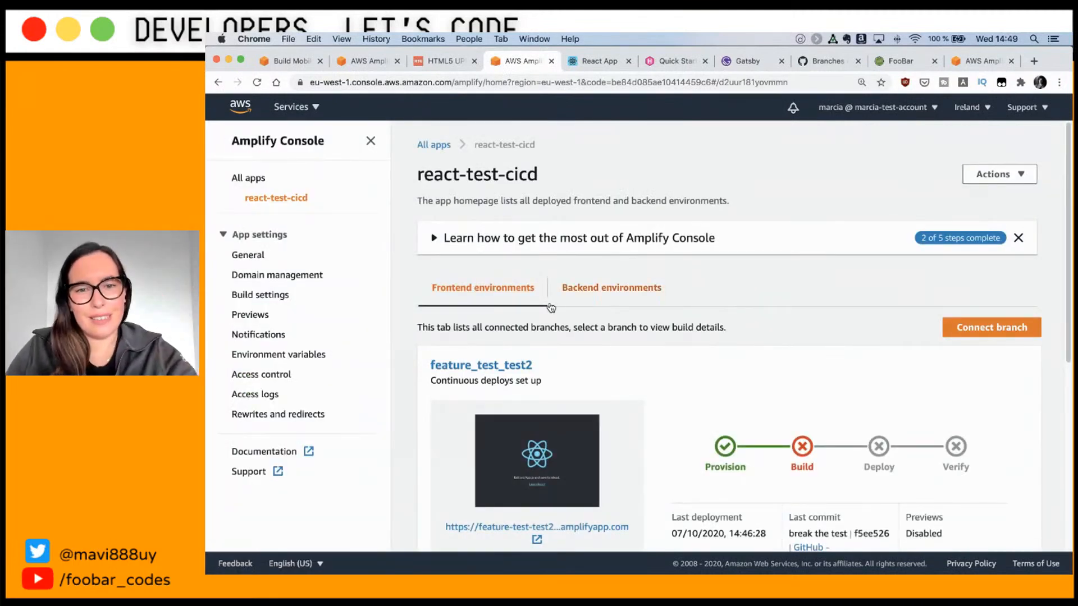
# Step: From Domain management, start adding a custom domain and enter foobarcodes.cloud as root domain
pyautogui.click(289, 277)
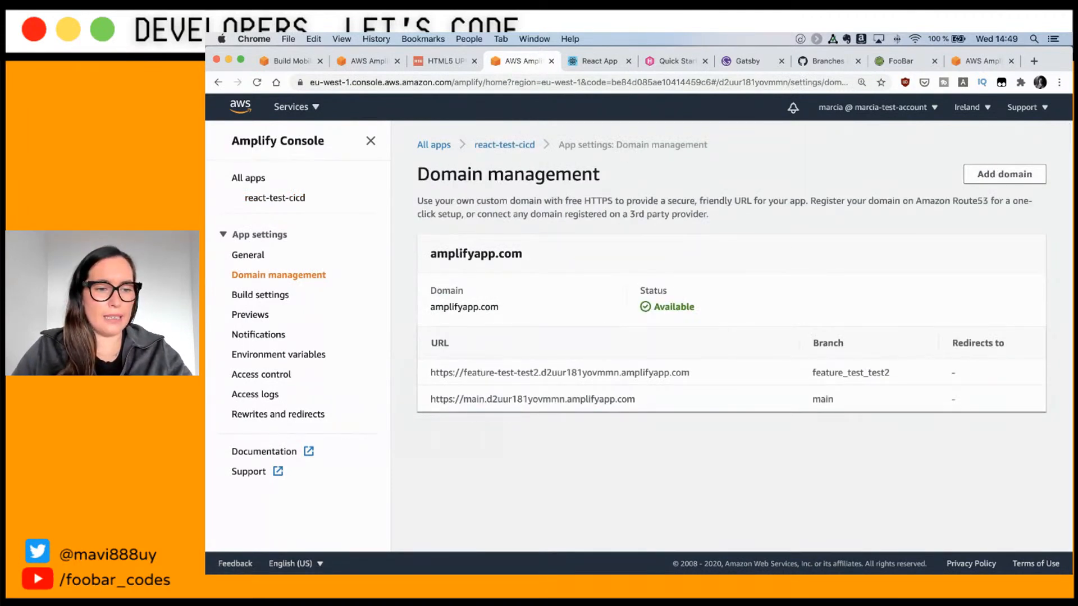
pyautogui.click(998, 172)
pyautogui.click(541, 322)
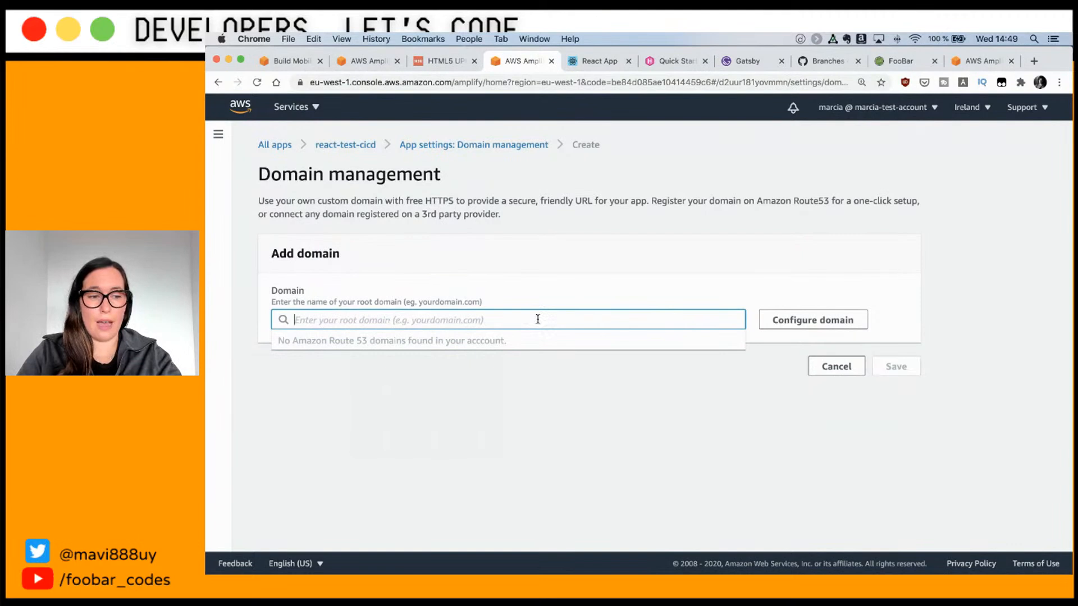
pyautogui.click(784, 324)
pyautogui.click(638, 323)
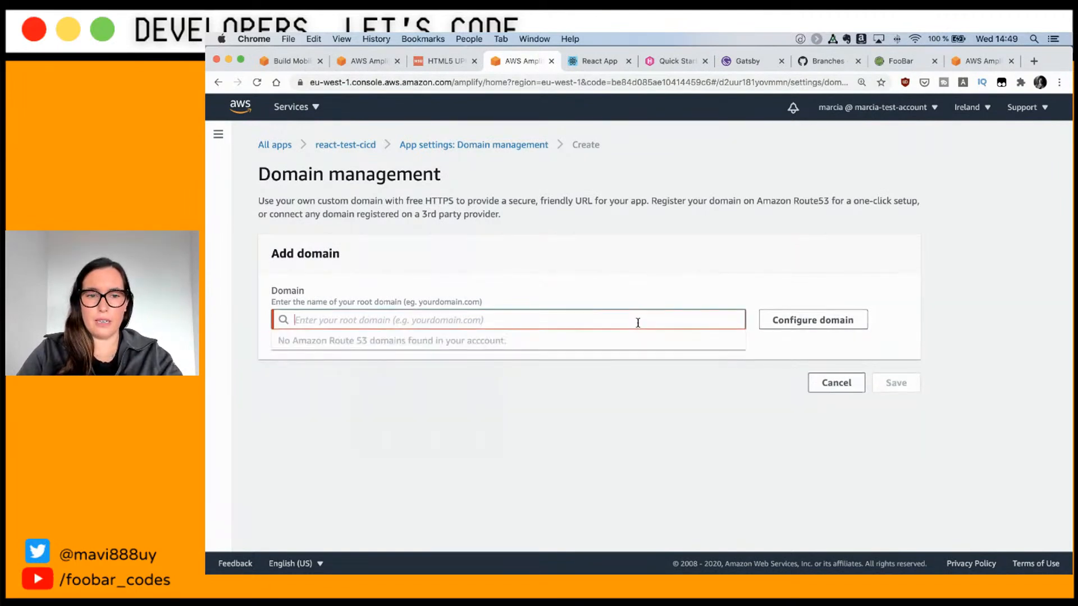
pyautogui.write('foobar')
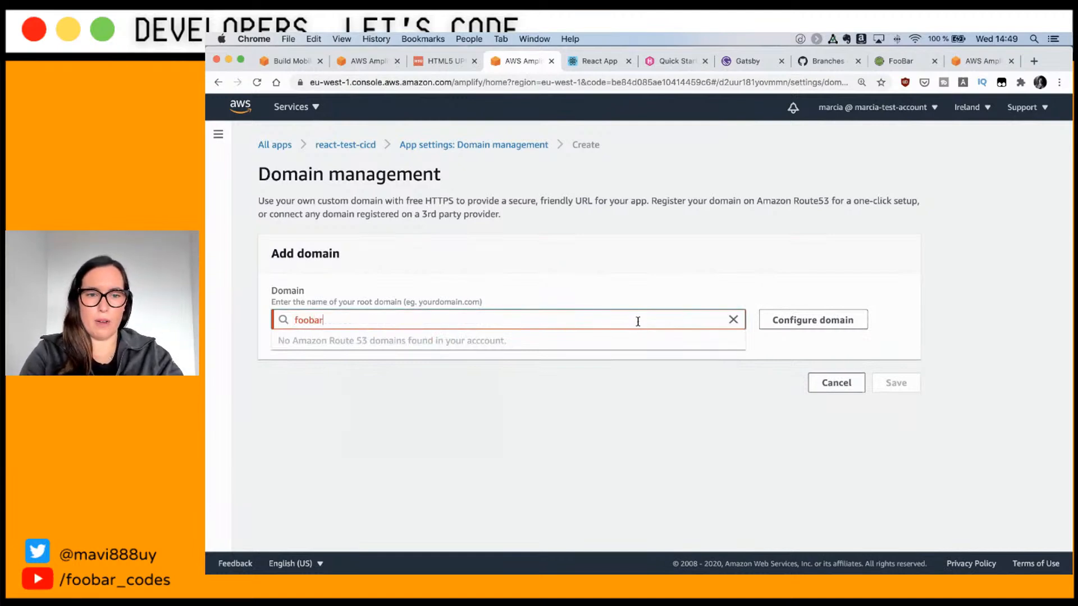
pyautogui.write('codes.cloud')
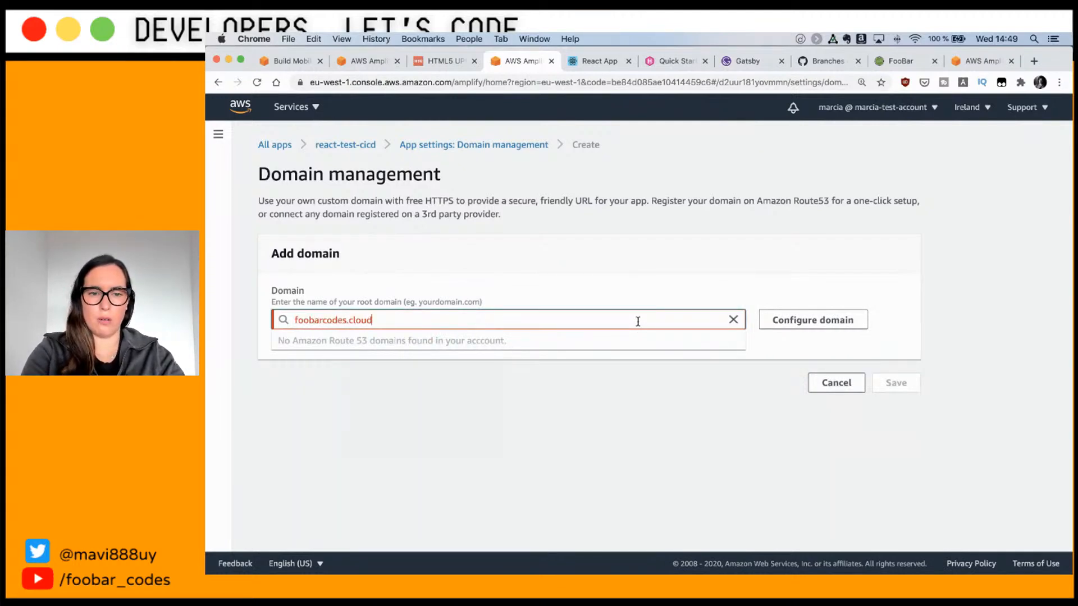
pyautogui.press('super+Tab')
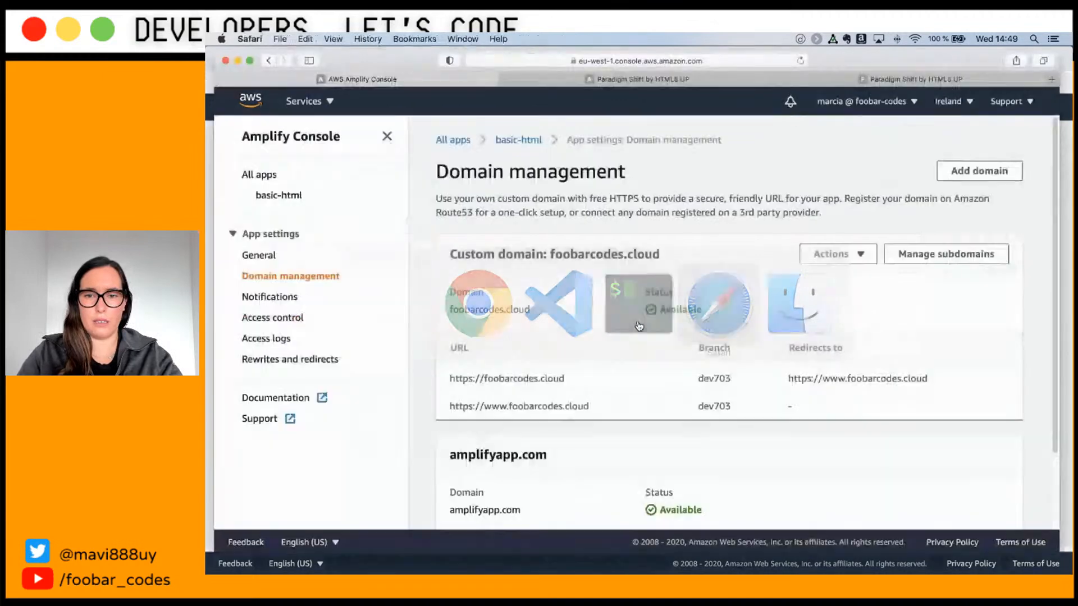
# Step: Copy the .foobarcodes.cloud domain part from the live site's address in Safari
pyautogui.click(724, 84)
pyautogui.hotkey('ctrl', 'Tab')
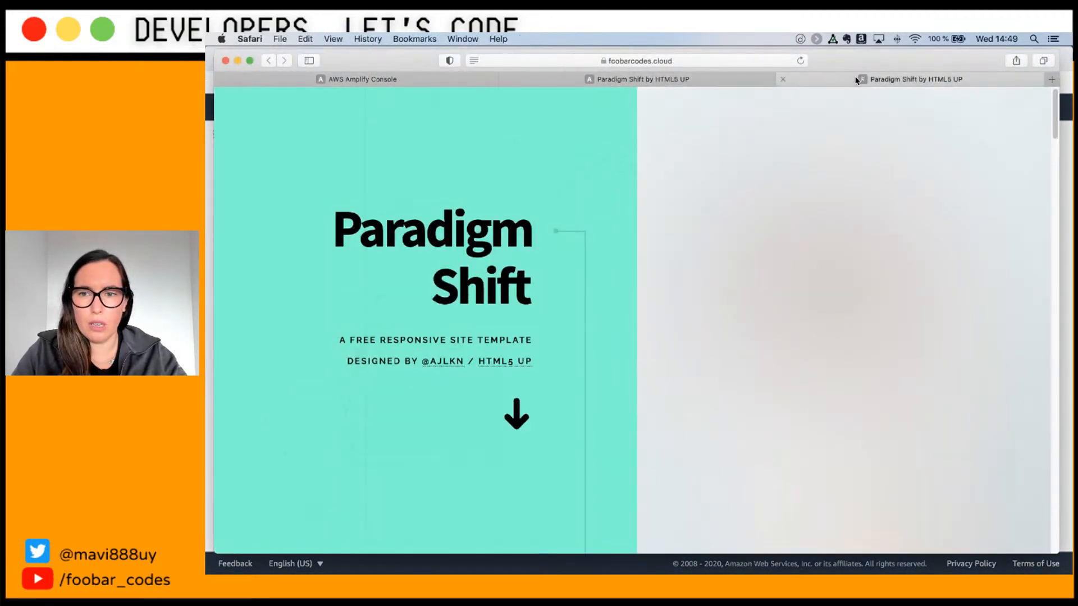
pyautogui.click(600, 62)
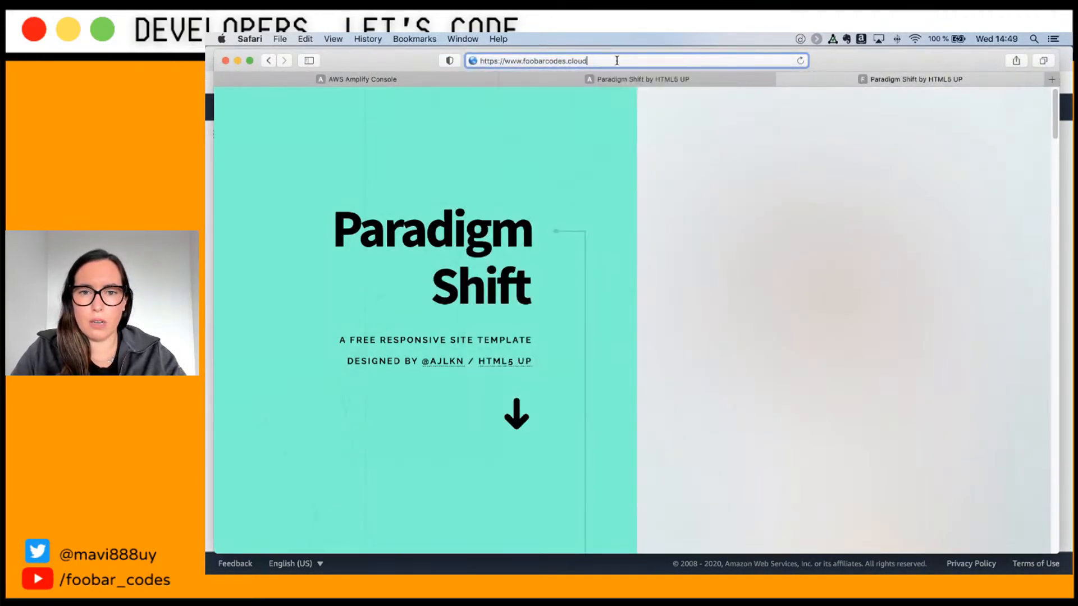
pyautogui.keyDown('shift'); pyautogui.click(521, 65); pyautogui.keyUp('shift')
pyautogui.press('super+c')
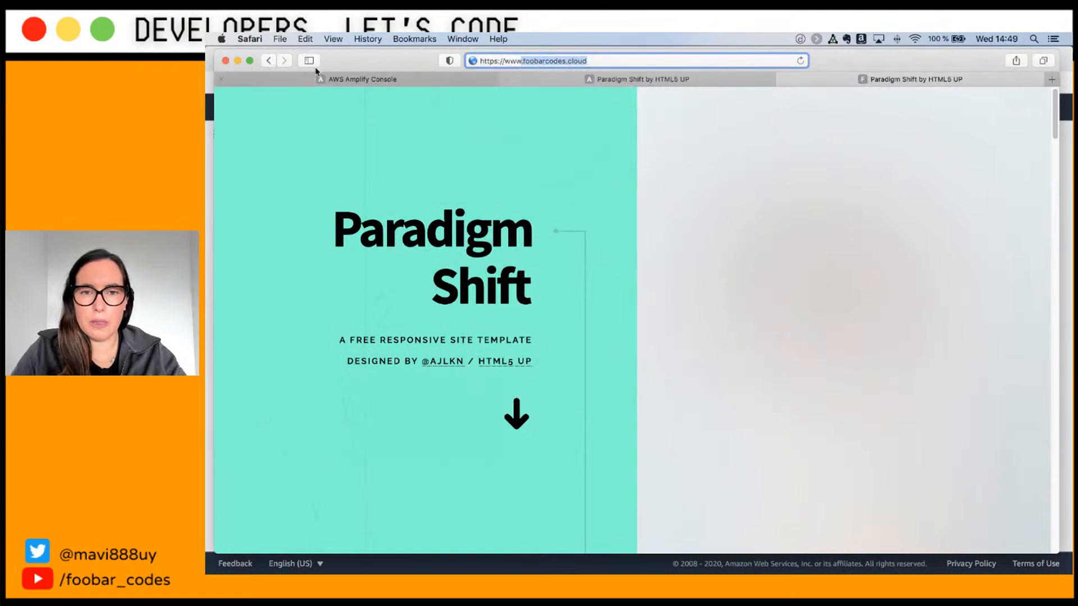
pyautogui.click(208, 61)
# Step: Enter foobarcodes.cloud as the root domain and configure it
pyautogui.tripleClick(373, 315)
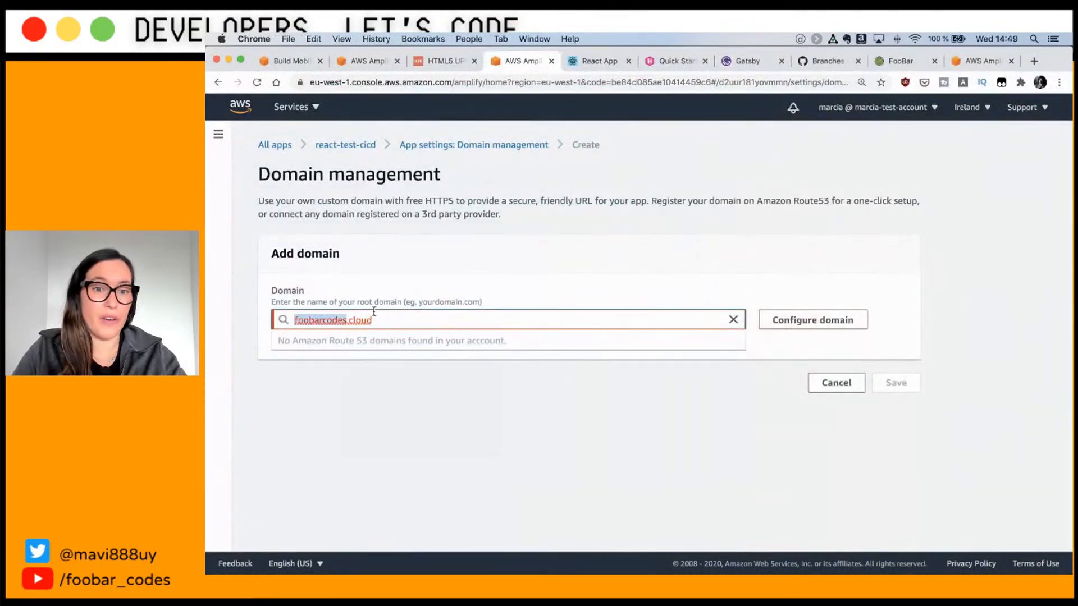
pyautogui.press('super+v')
pyautogui.press('super+Left')
pyautogui.press('Delete')
pyautogui.press('BackSpace')
pyautogui.click(864, 365)
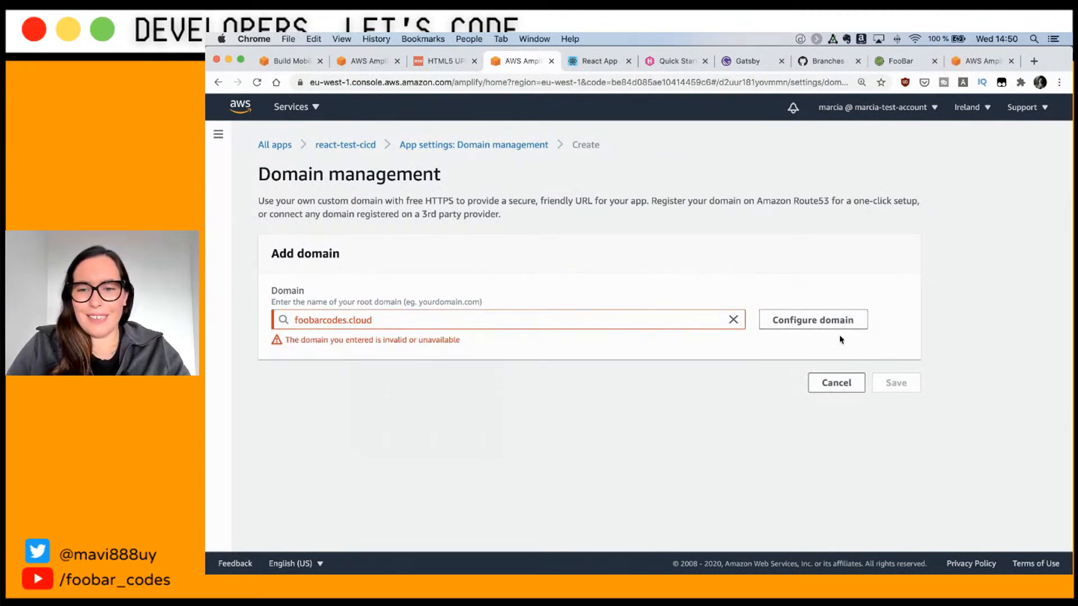
pyautogui.click(375, 318)
pyautogui.press('super+a')
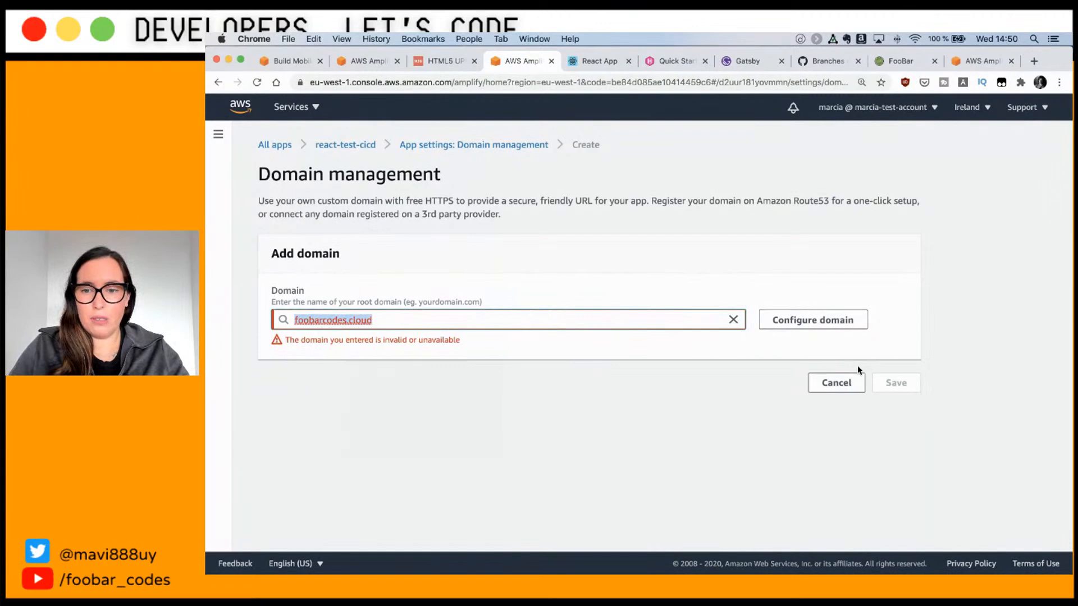
pyautogui.click(480, 321)
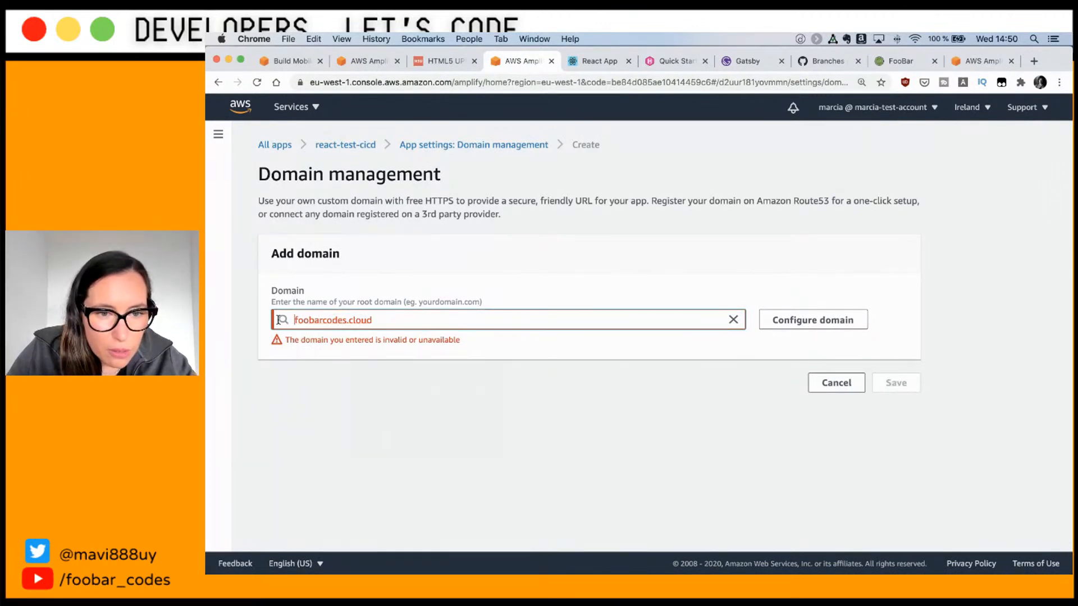
pyautogui.press('super+a')
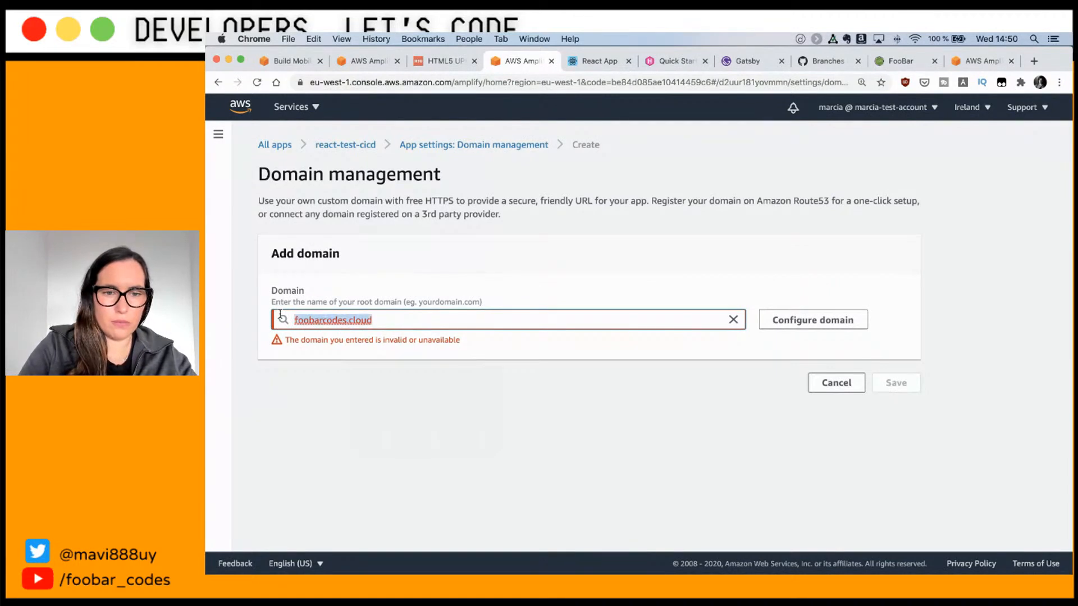
pyautogui.write('foobarcode')
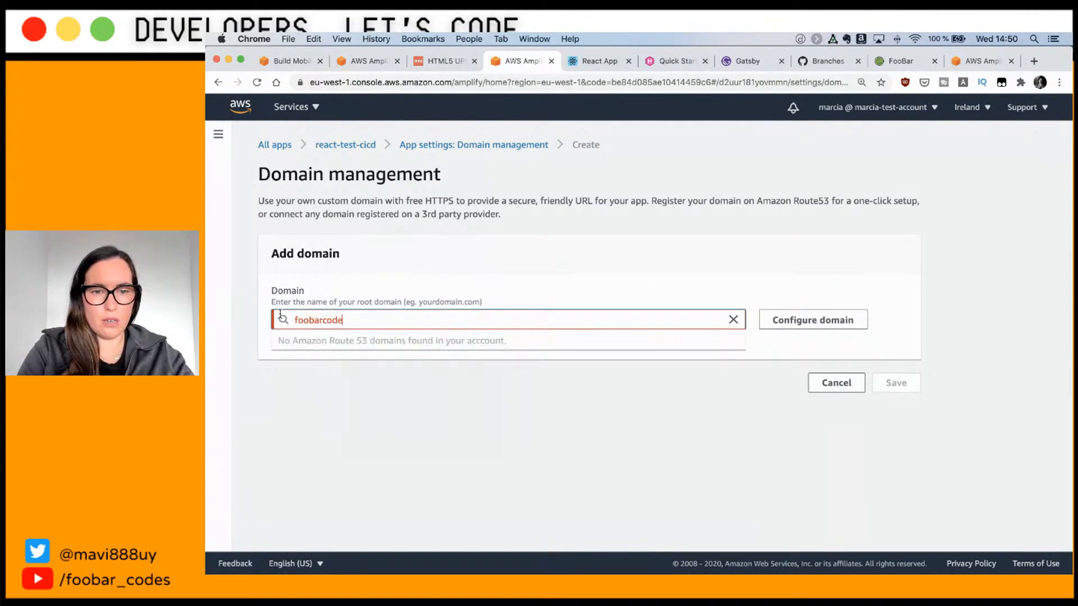
pyautogui.write('s.cloud')
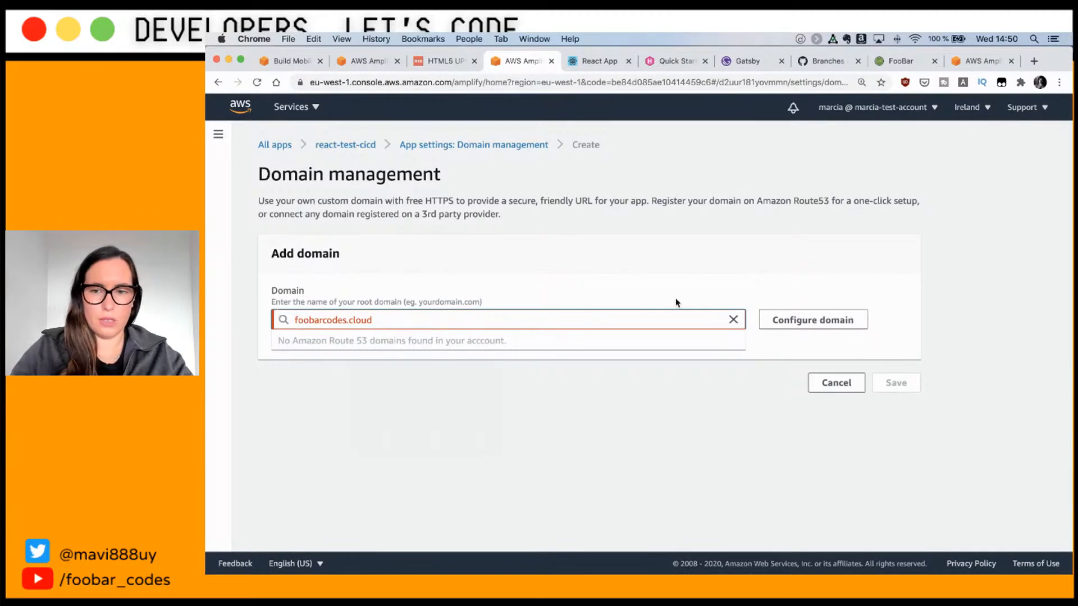
pyautogui.click(811, 321)
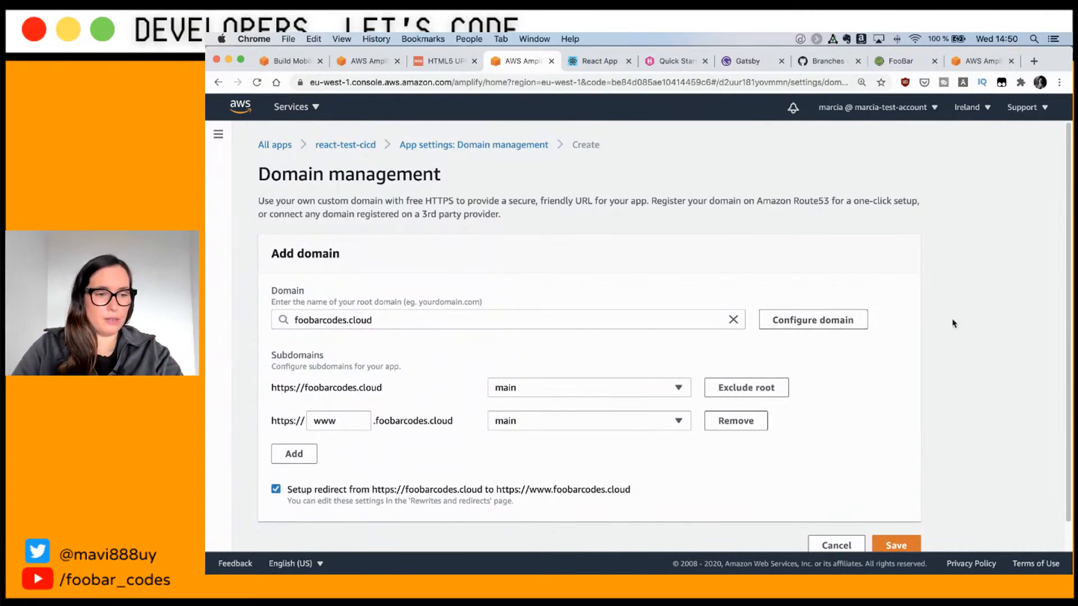
# Step: Exclude the root domain, rename the www subdomain to react for main, and save
pyautogui.scroll(-1, 362, 372)
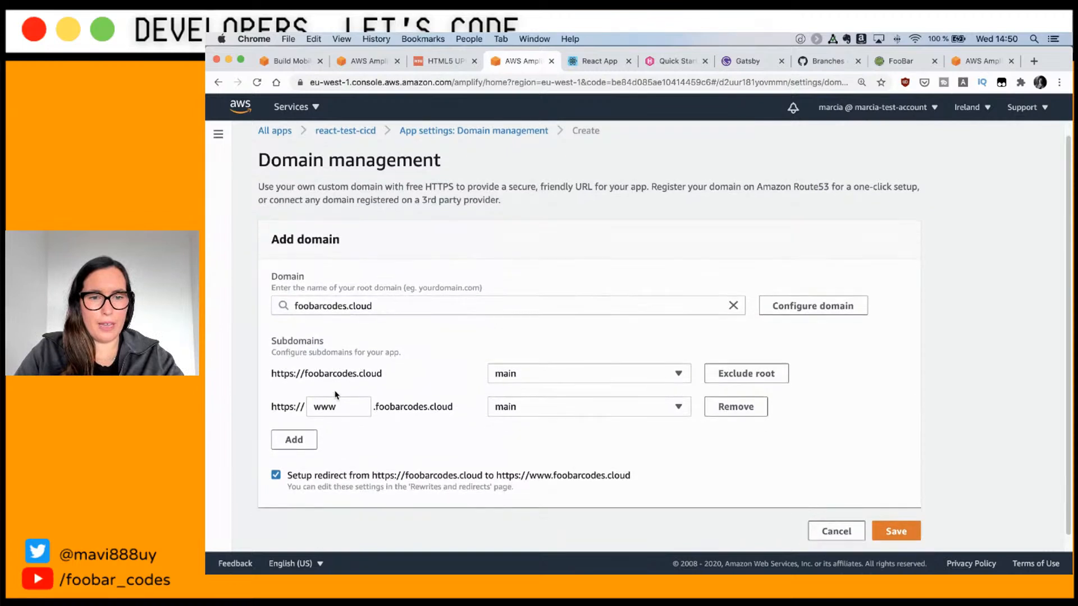
pyautogui.click(528, 373)
pyautogui.click(768, 354)
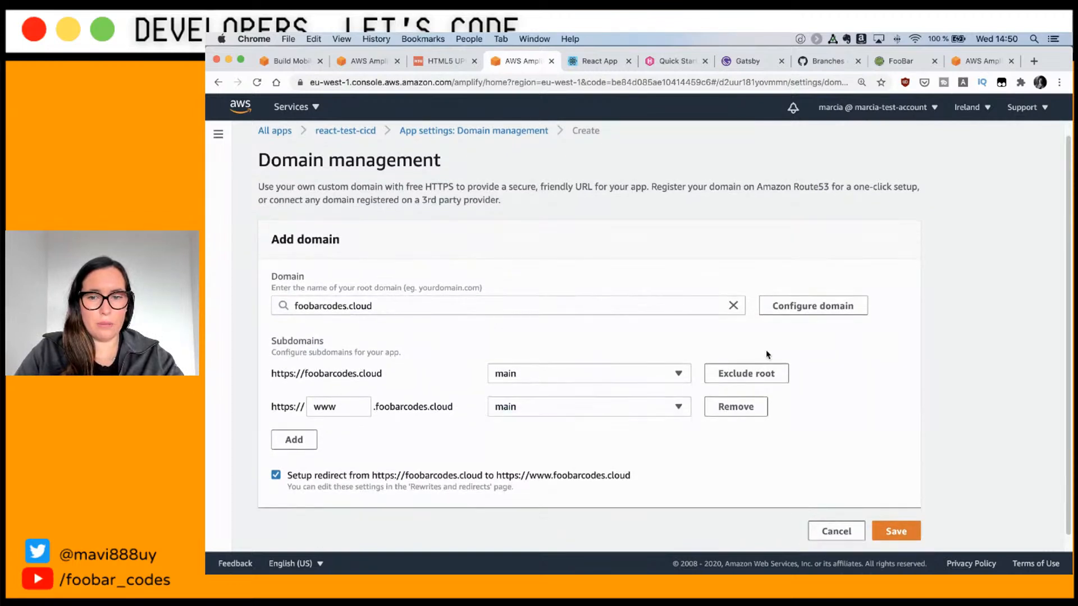
pyautogui.click(746, 375)
pyautogui.doubleClick(323, 405)
pyautogui.write('react')
pyautogui.click(444, 483)
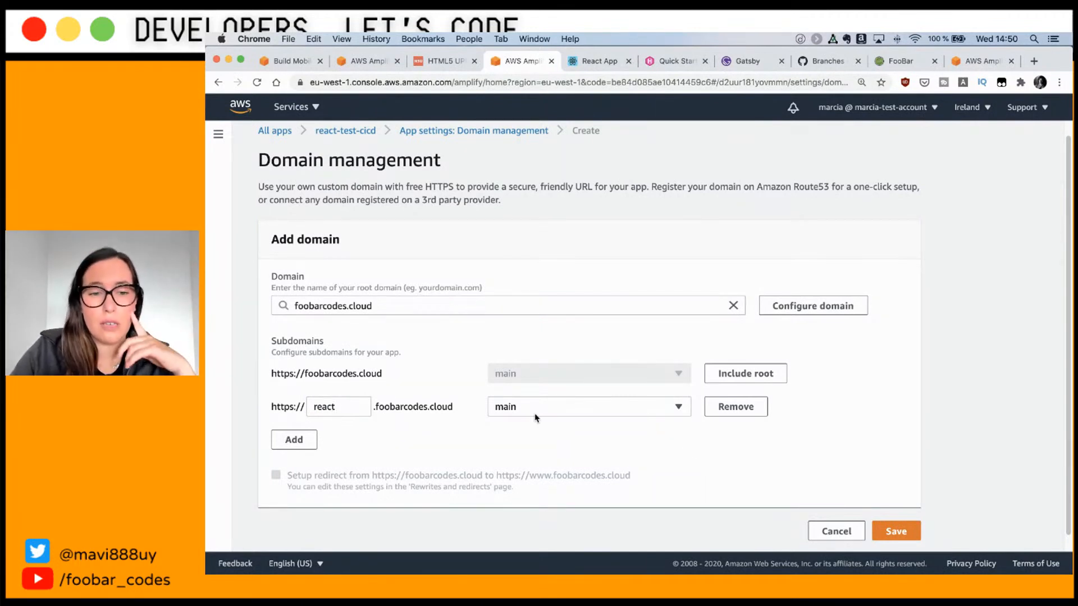
pyautogui.click(888, 532)
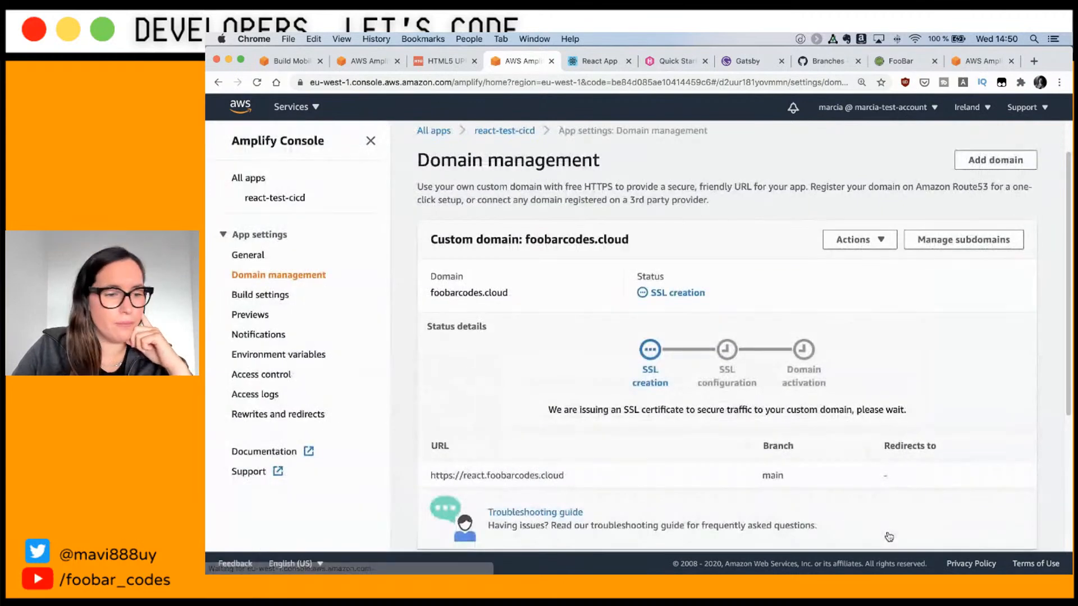
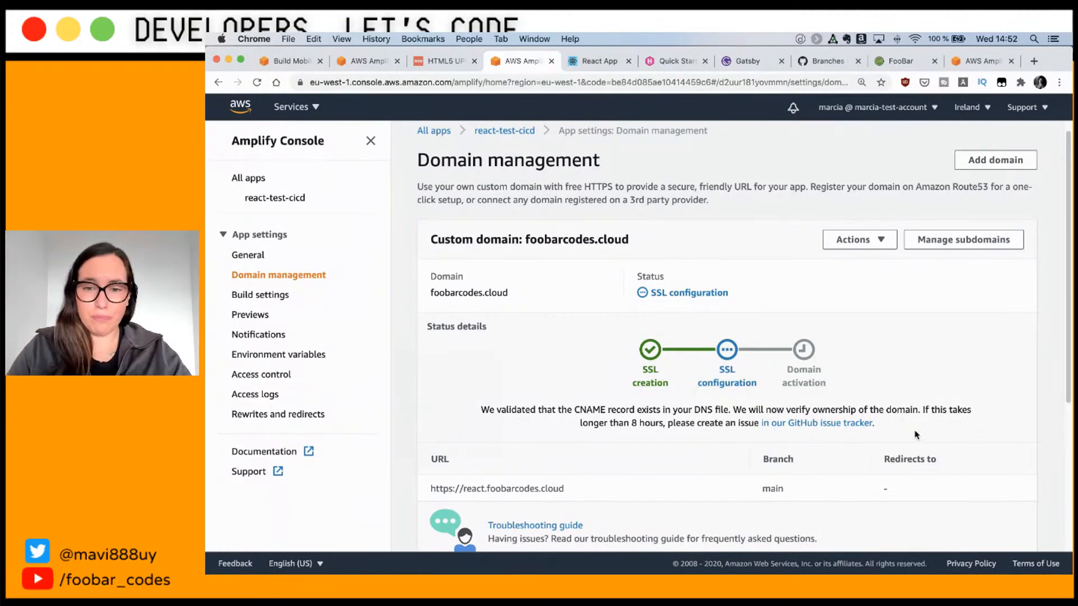
# Step: Check the Domain management message confirming the CNAME was validated
pyautogui.scroll(-1, 721, 375)
pyautogui.moveTo(483, 392); pyautogui.dragTo(931, 391)
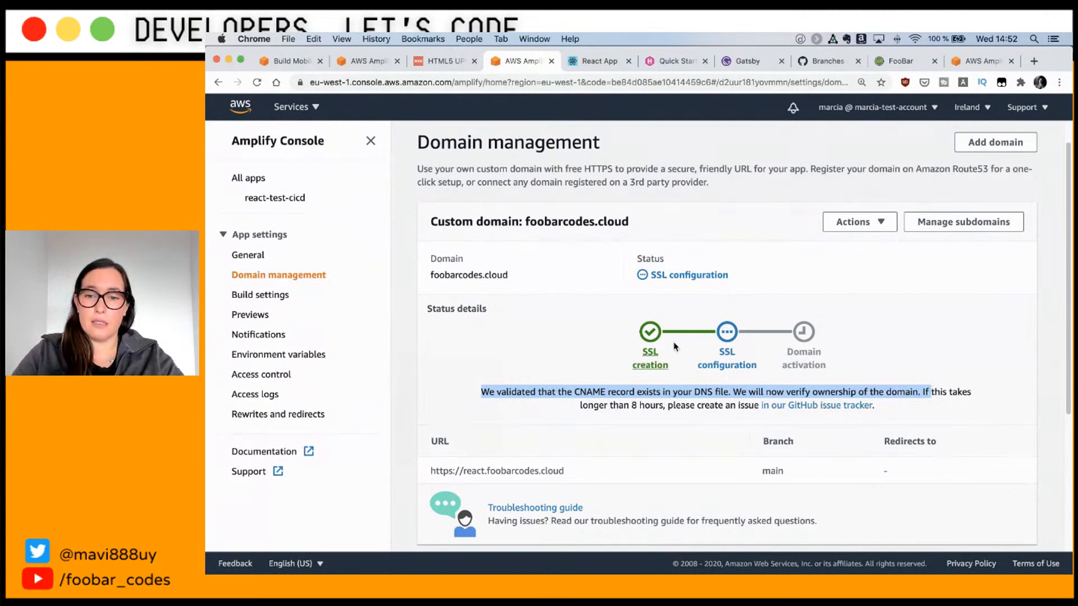
pyautogui.scroll(-1, 728, 372)
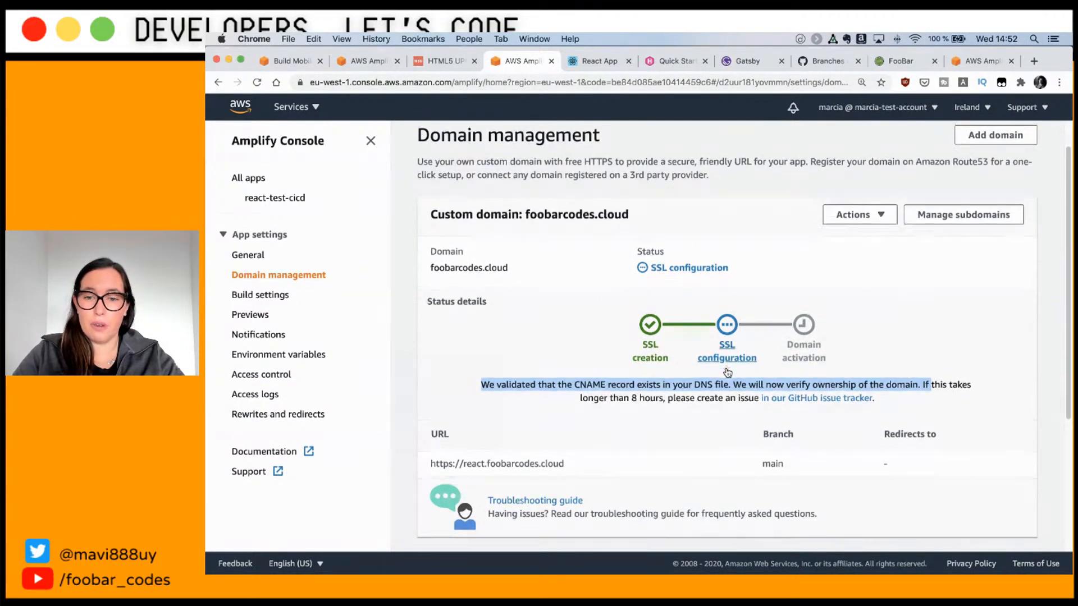
pyautogui.scroll(-1, 727, 372)
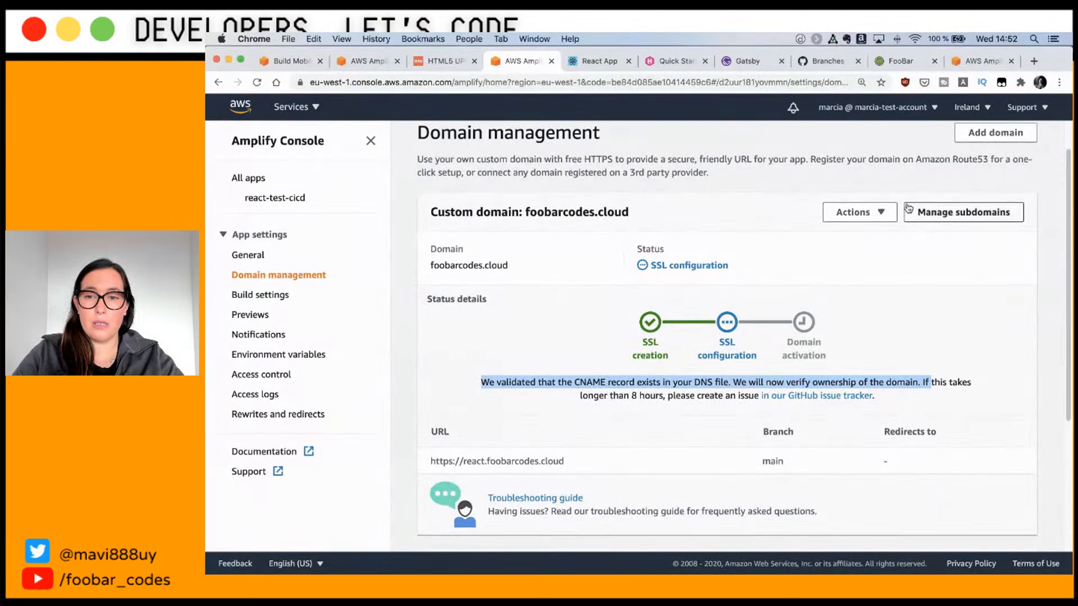
# Step: Show the DNS records for foobarcodes.cloud and select the verification CNAME name
pyautogui.click(888, 212)
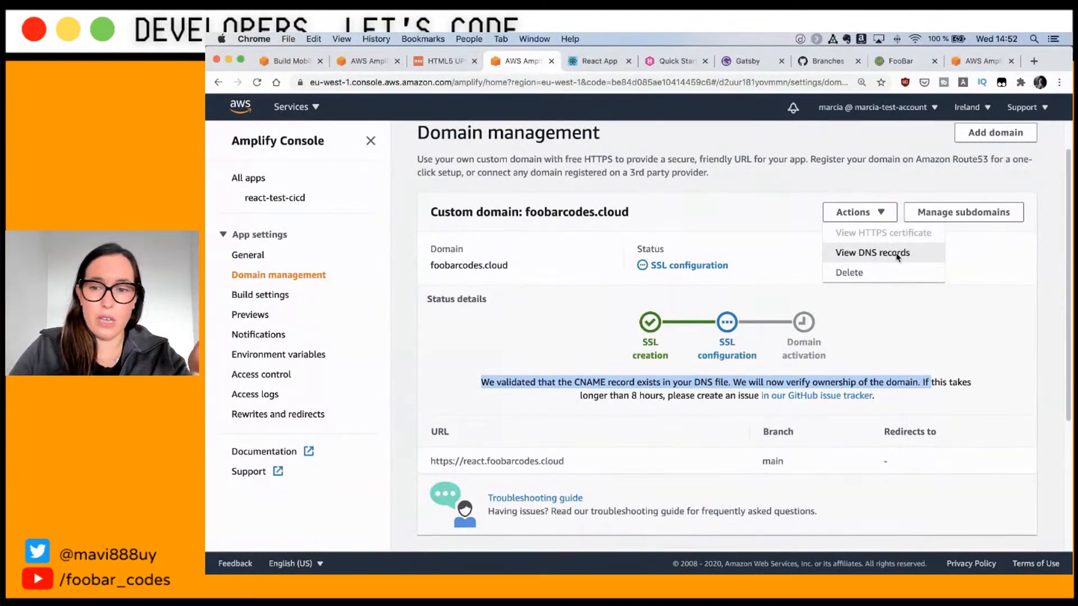
pyautogui.click(897, 255)
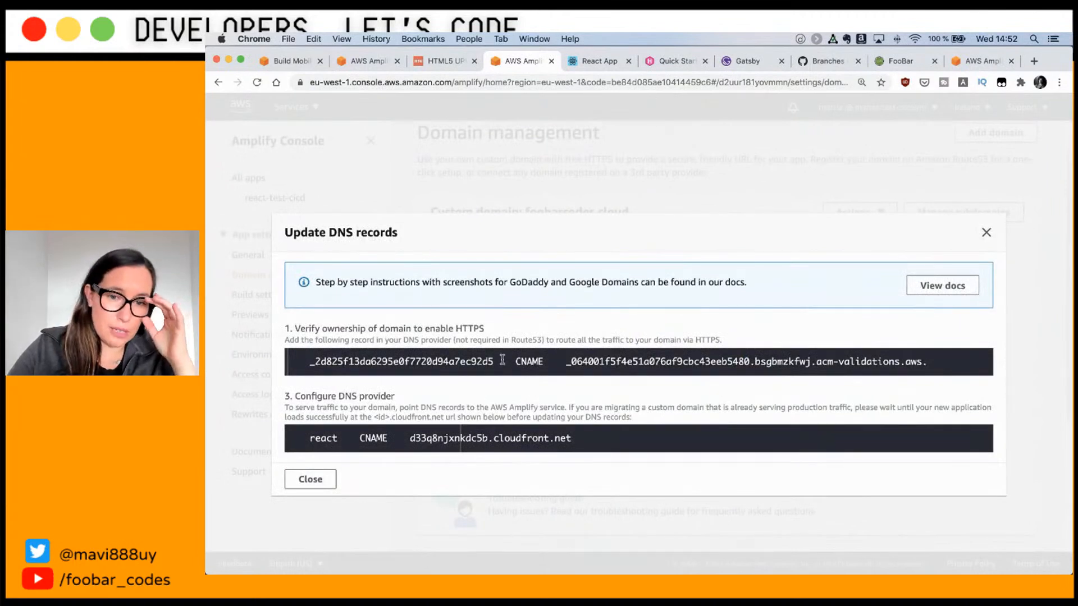
pyautogui.moveTo(495, 362); pyautogui.dragTo(306, 362)
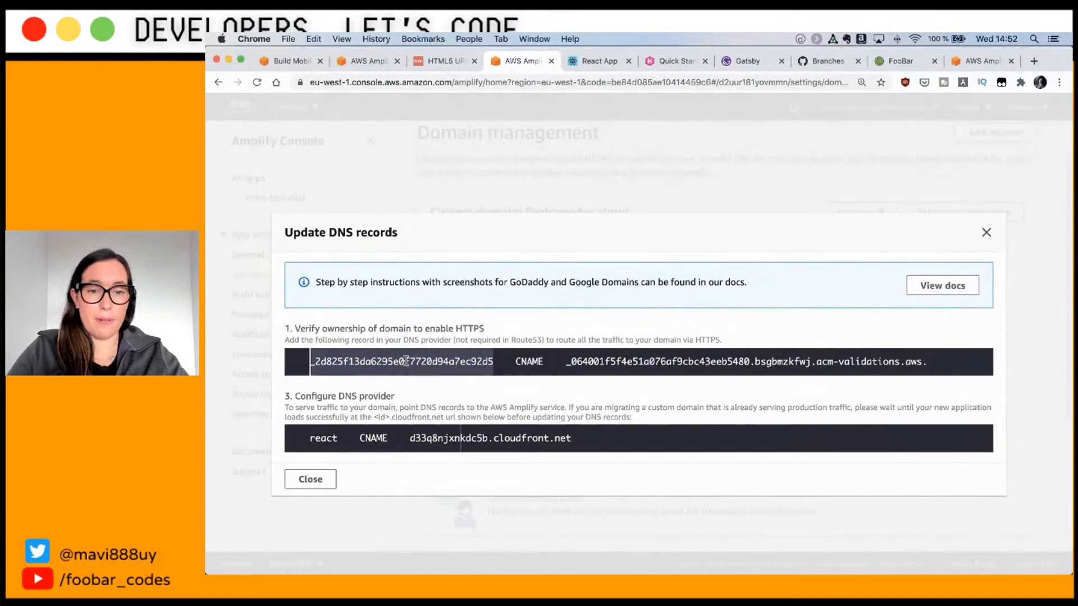
pyautogui.press('super+Tab')
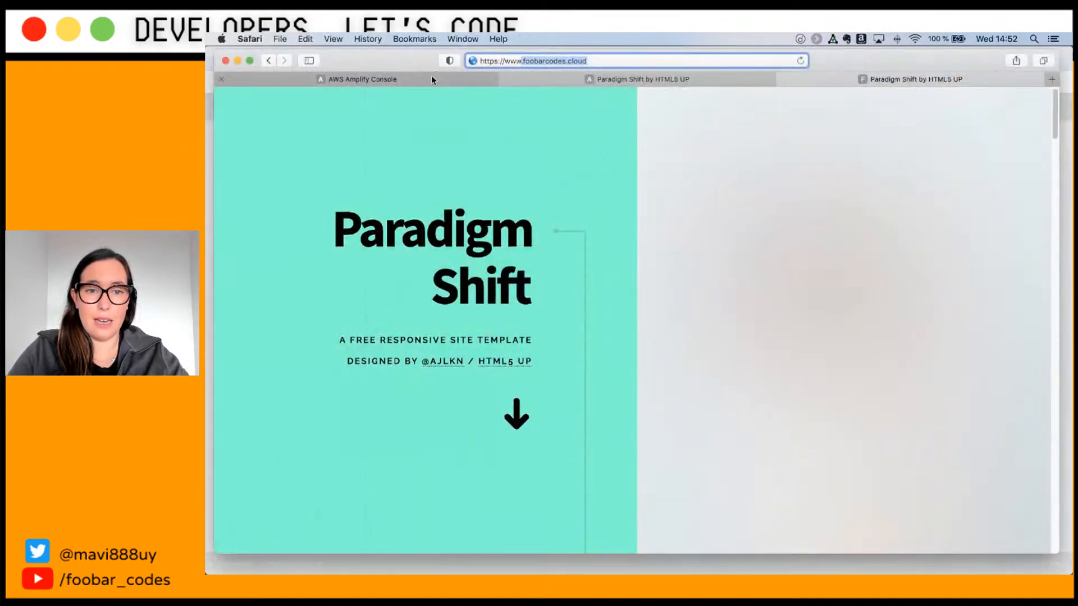
# Step: Open Route 53 and view the registered domain foobarcodes.cloud
pyautogui.click(432, 79)
pyautogui.click(321, 106)
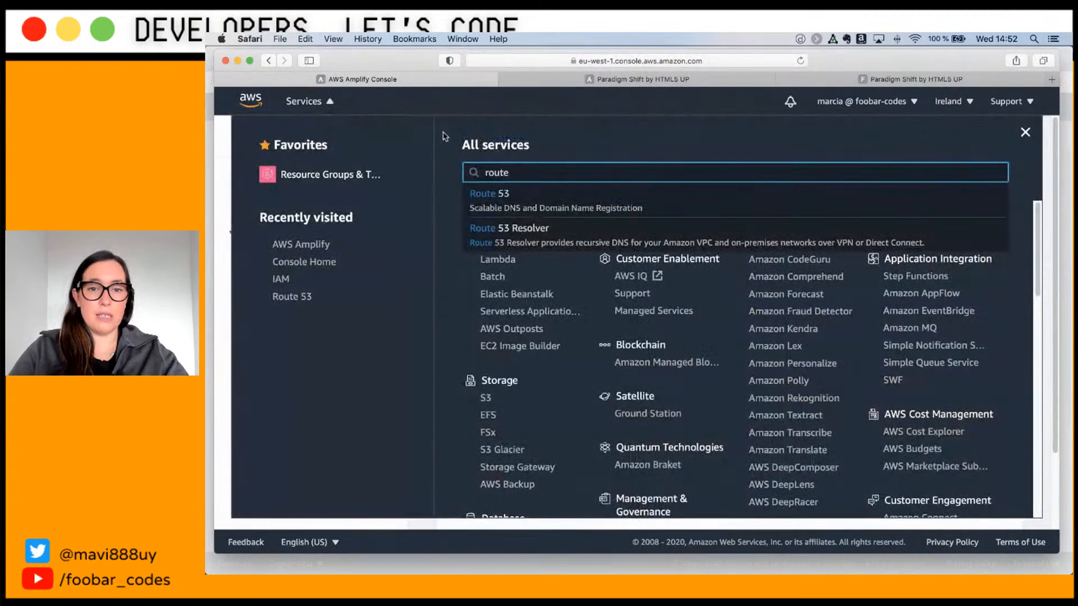
pyautogui.click(516, 201)
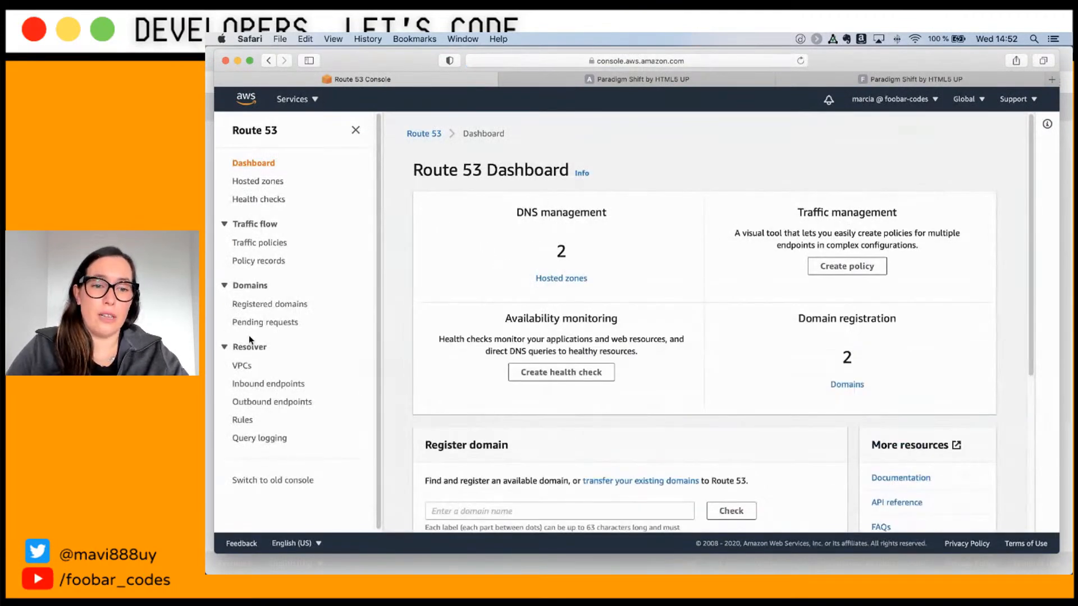
pyautogui.click(262, 306)
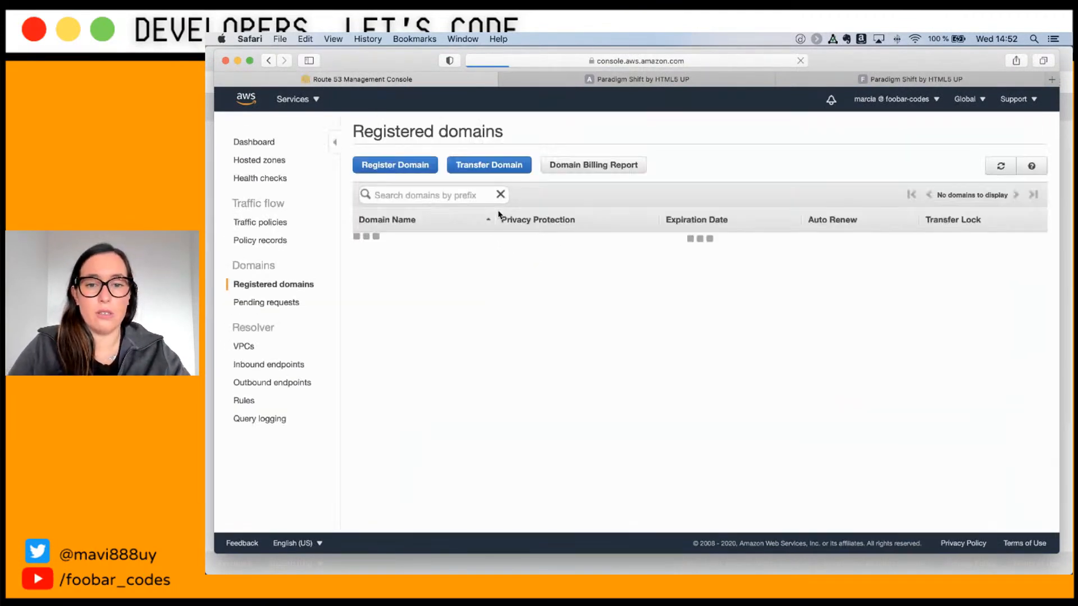
pyautogui.click(405, 244)
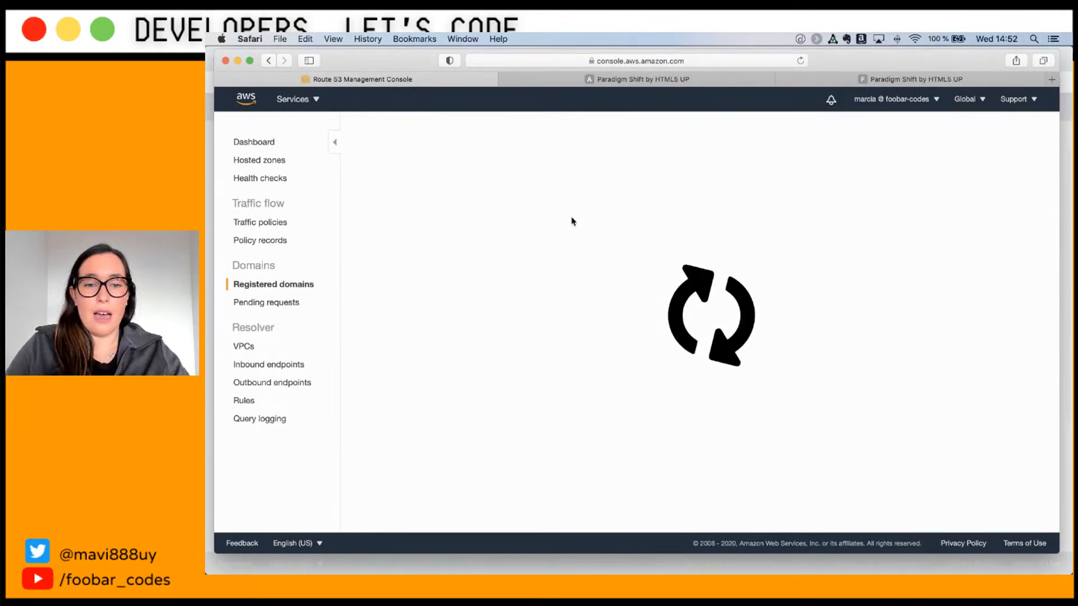
# Step: Open the foobarcodes.cloud hosted zone and start a new record with Simple routing
pyautogui.moveTo(610, 192)
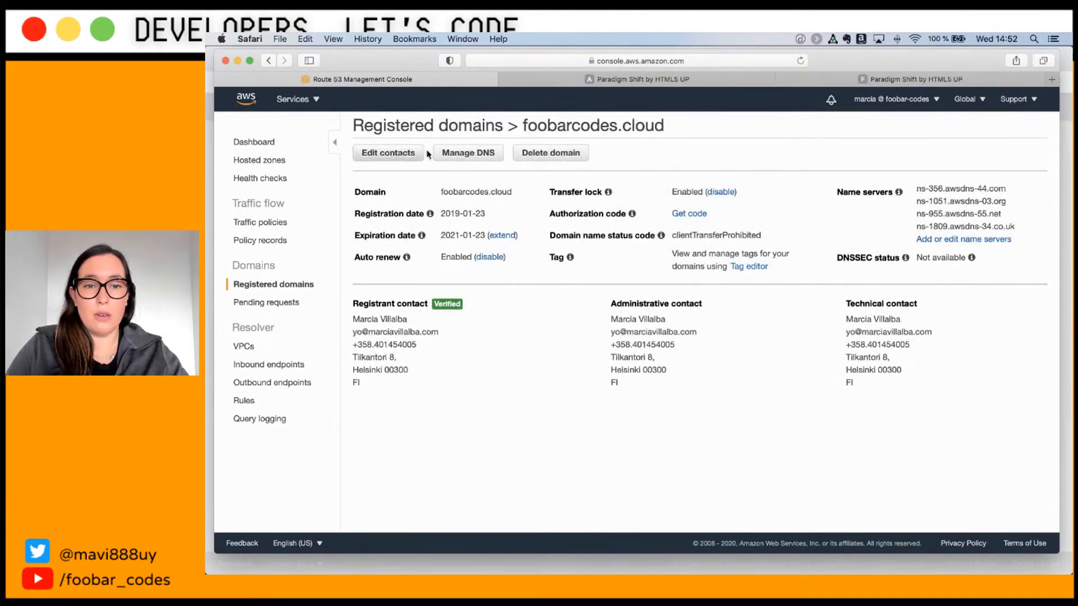
pyautogui.click(477, 157)
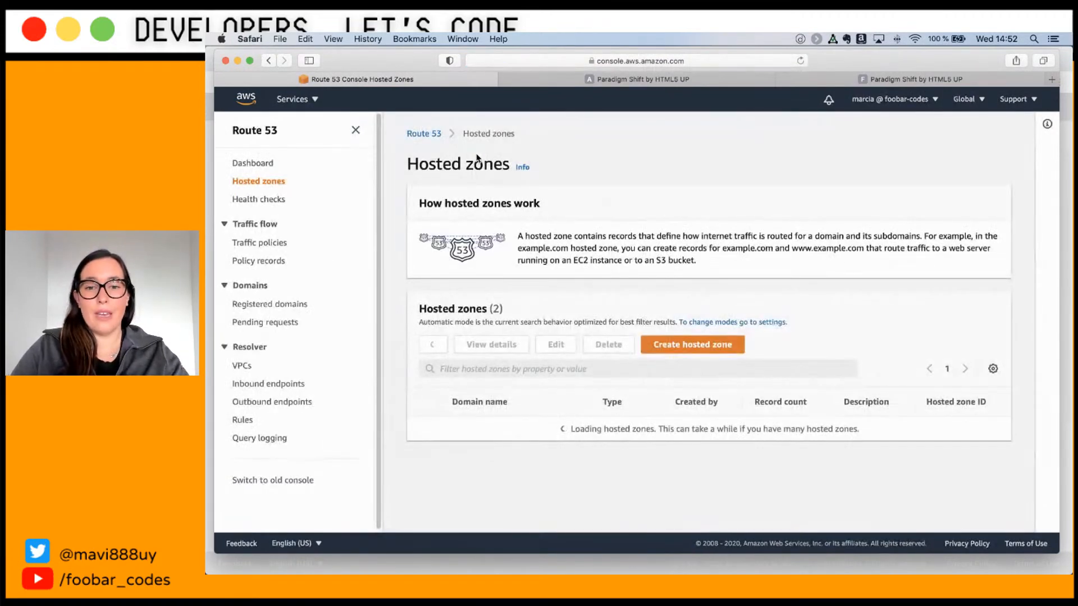
pyautogui.scroll(-1, 689, 273)
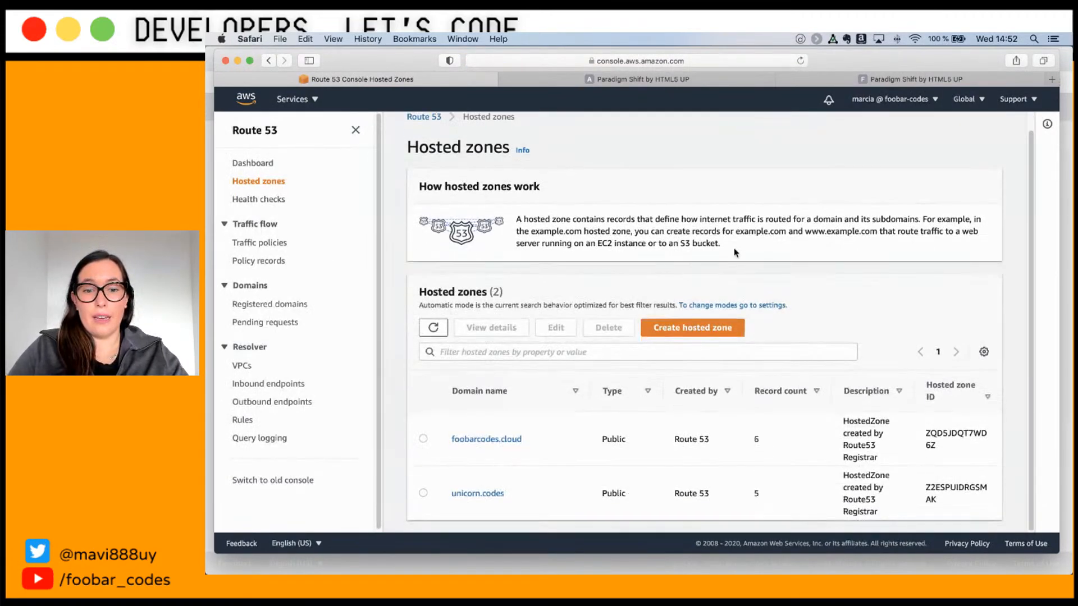
pyautogui.click(484, 439)
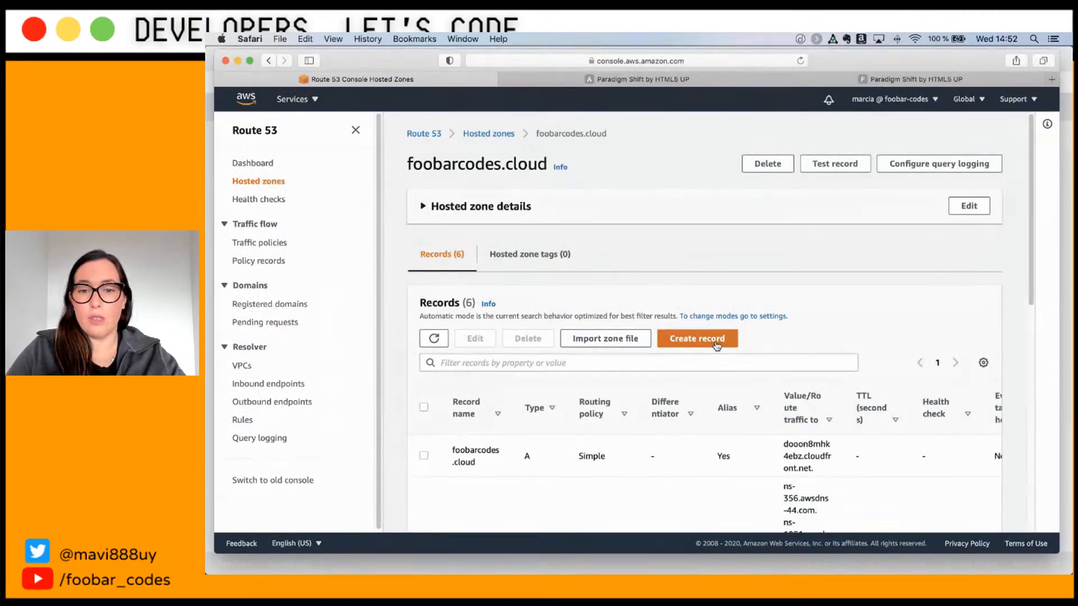
pyautogui.click(696, 339)
pyautogui.scroll(-2, 867, 469)
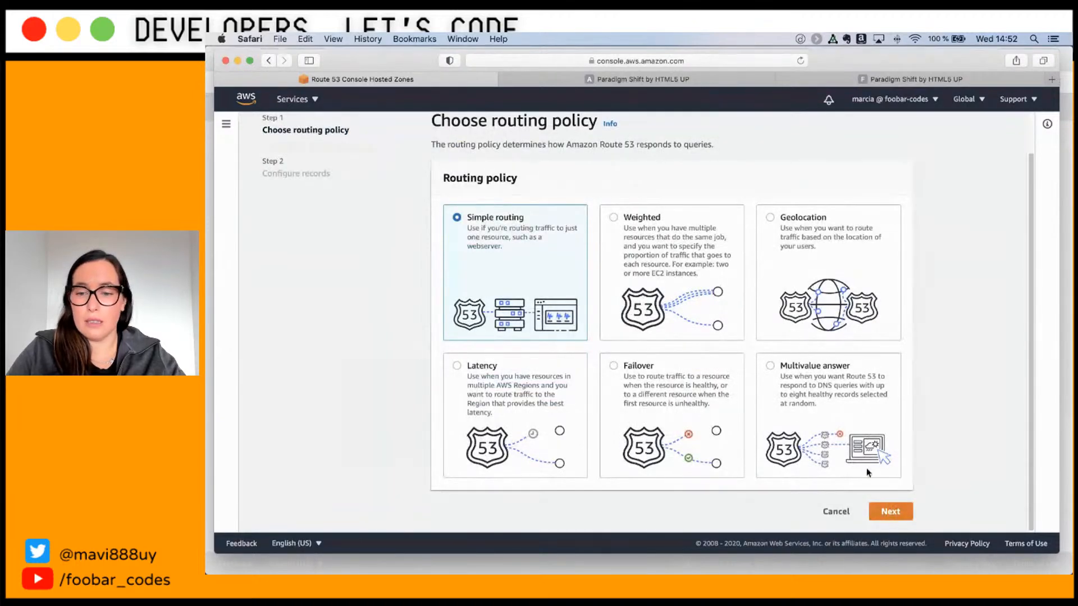
# Step: Start a simple record and paste the Amplify verification CNAME name as its record name
pyautogui.click(897, 511)
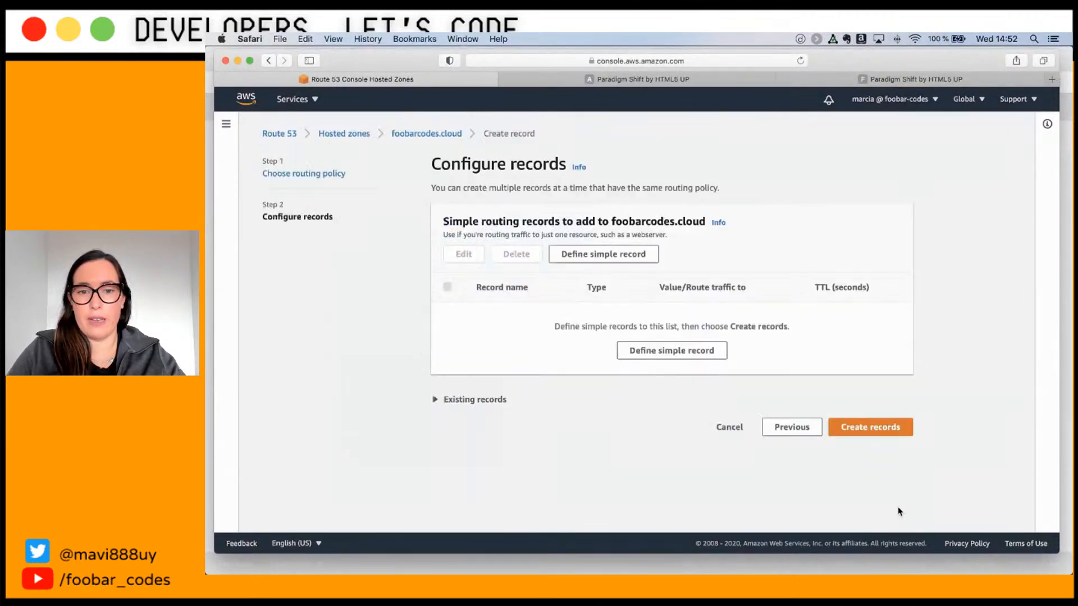
pyautogui.click(577, 253)
pyautogui.press('super+Tab')
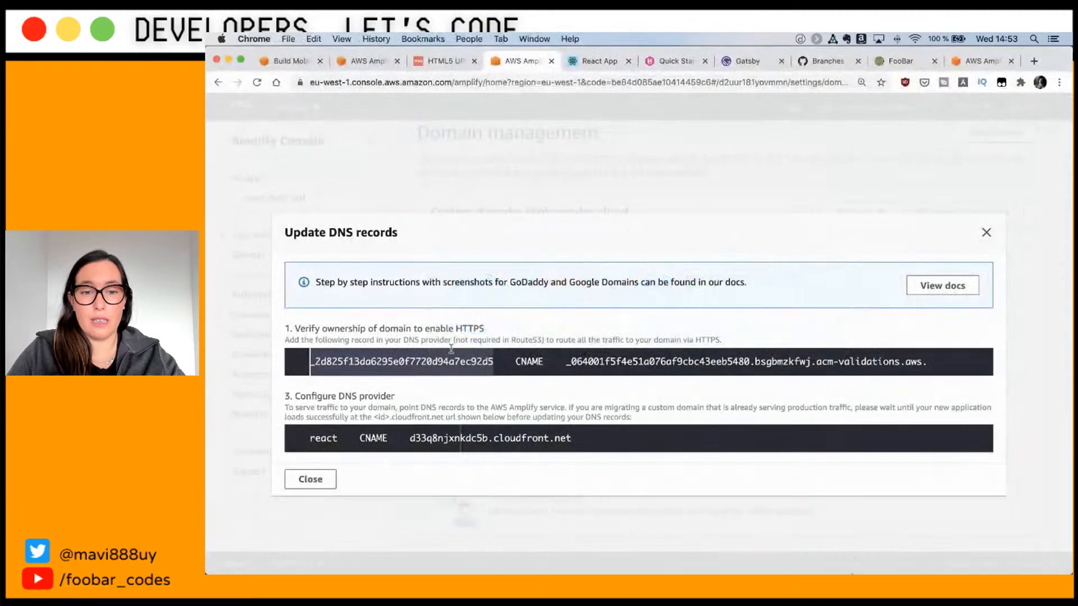
pyautogui.click(384, 361)
pyautogui.click(489, 362)
pyautogui.moveTo(493, 361); pyautogui.dragTo(305, 362)
pyautogui.press('super+c')
pyautogui.press('super+Tab')
pyautogui.write('_')
pyautogui.press('super+v')
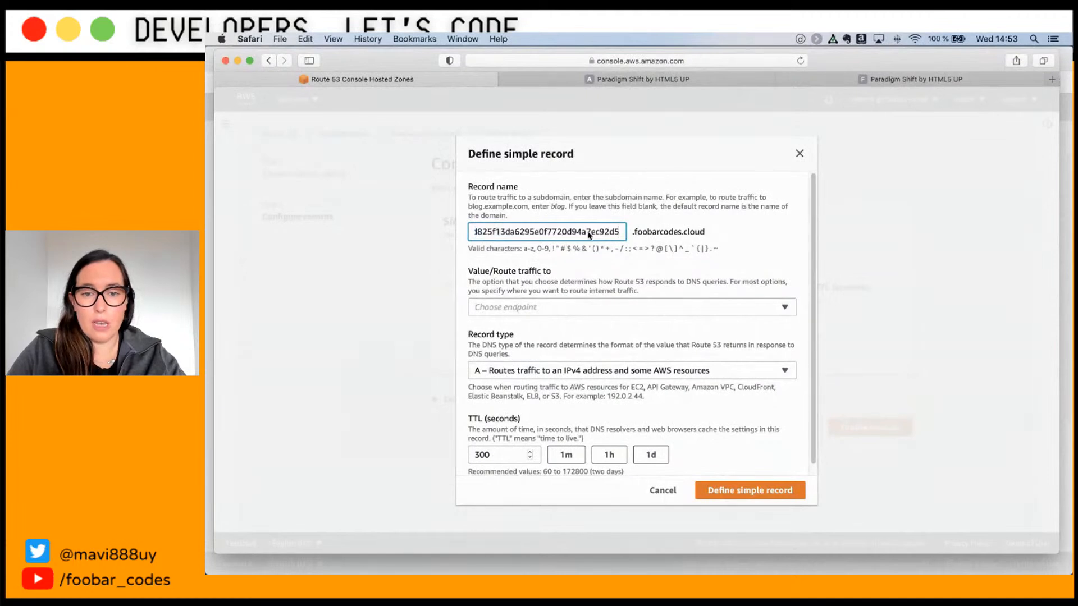
# Step: Make it a CNAME to the copied ACM validation value and add it to the queued records
pyautogui.press('super+Tab')
pyautogui.doubleClick(527, 362)
pyautogui.doubleClick(588, 362)
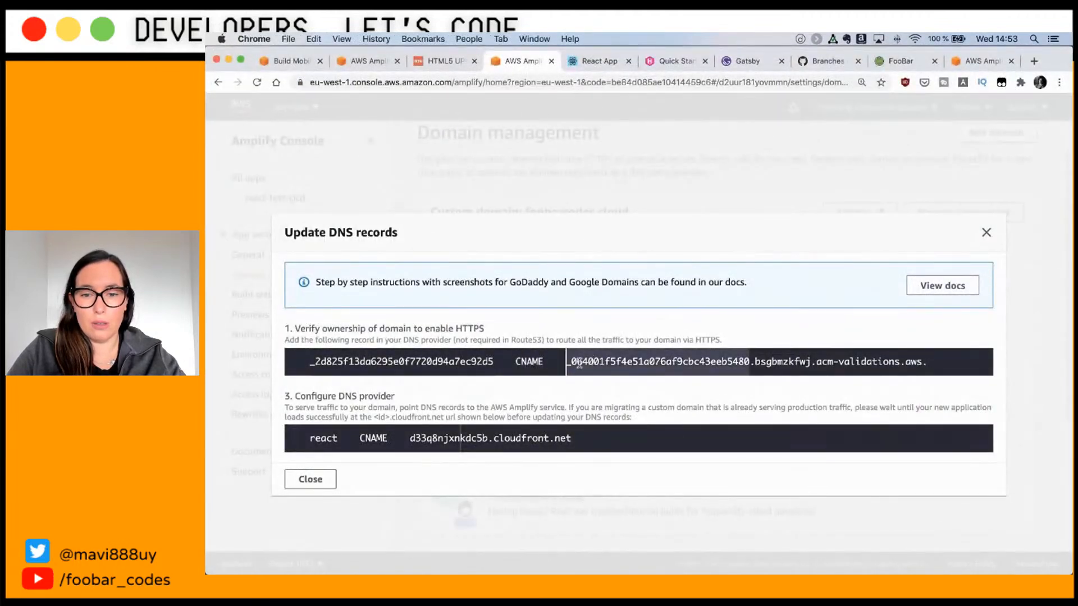
pyautogui.moveTo(567, 362); pyautogui.dragTo(929, 362)
pyautogui.press('super+c')
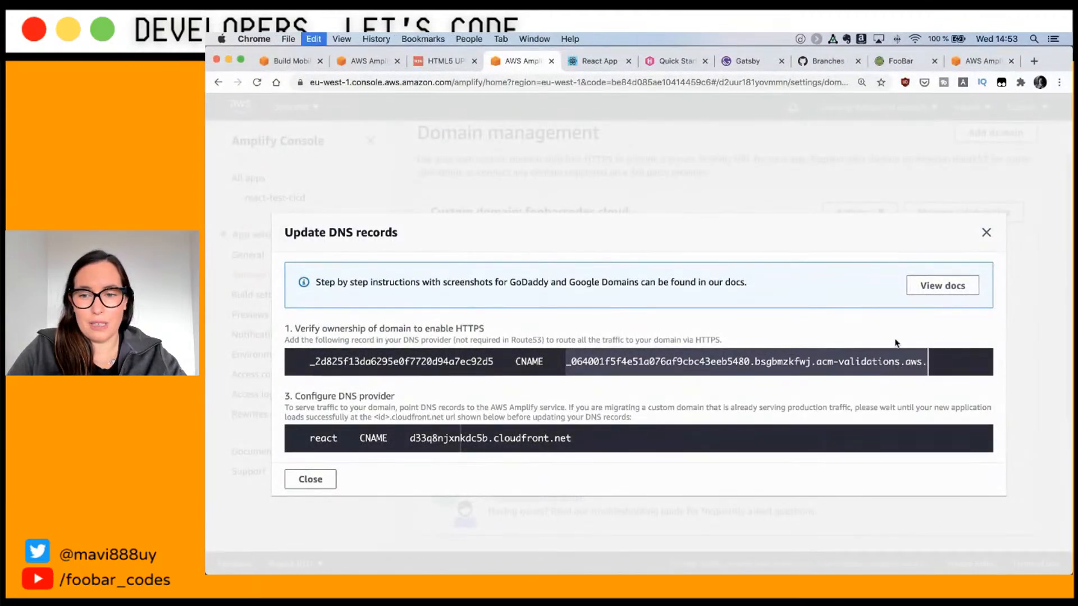
pyautogui.press('super+Tab')
pyautogui.click(544, 371)
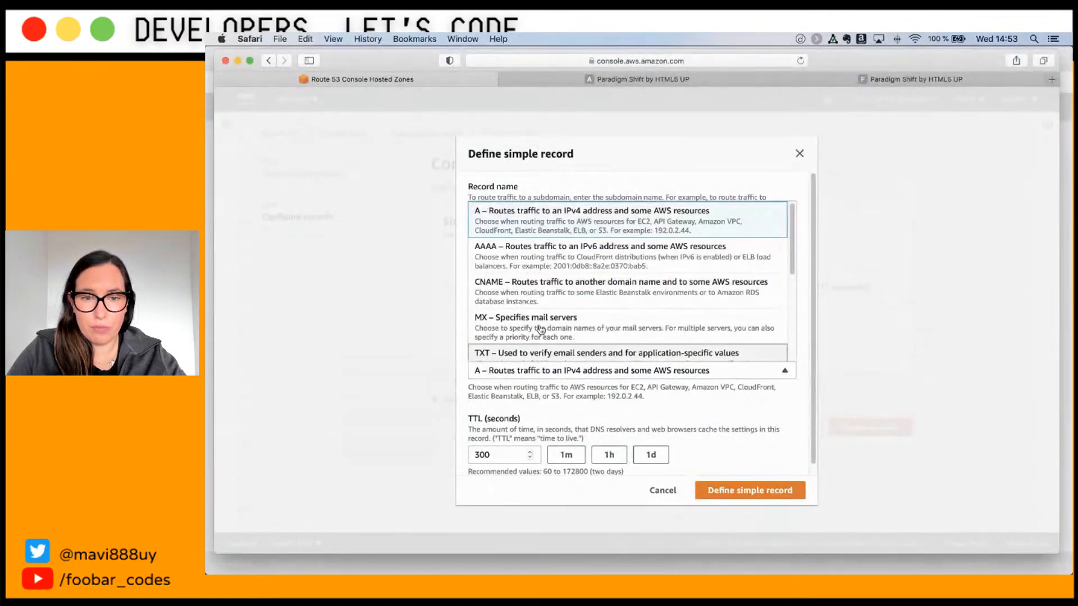
pyautogui.click(546, 291)
pyautogui.click(536, 308)
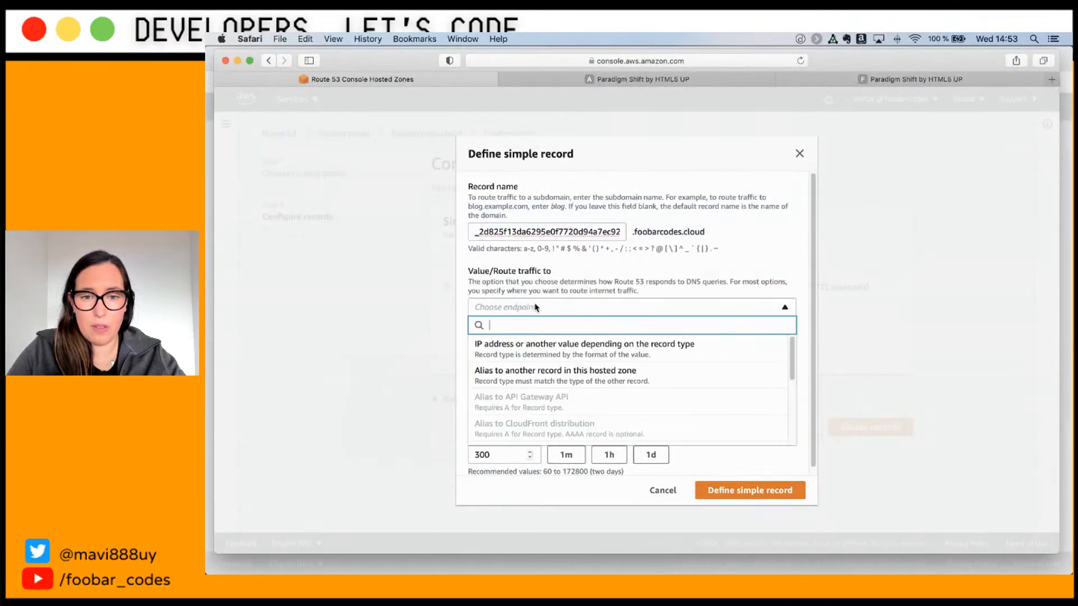
pyautogui.click(526, 357)
pyautogui.click(534, 343)
pyautogui.press('super+v')
pyautogui.scroll(-3, 561, 334)
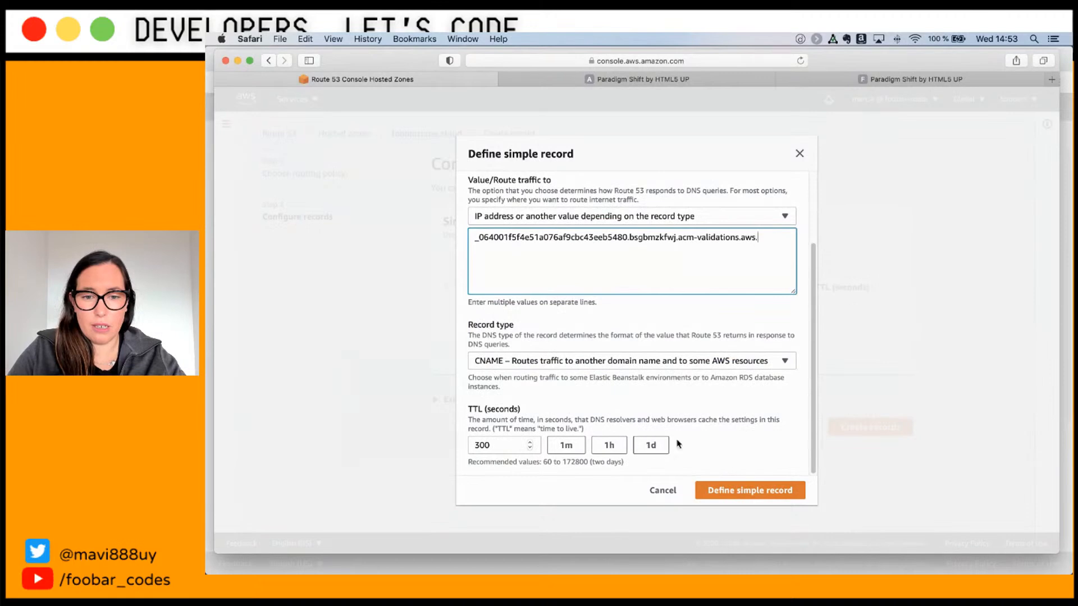
pyautogui.click(746, 490)
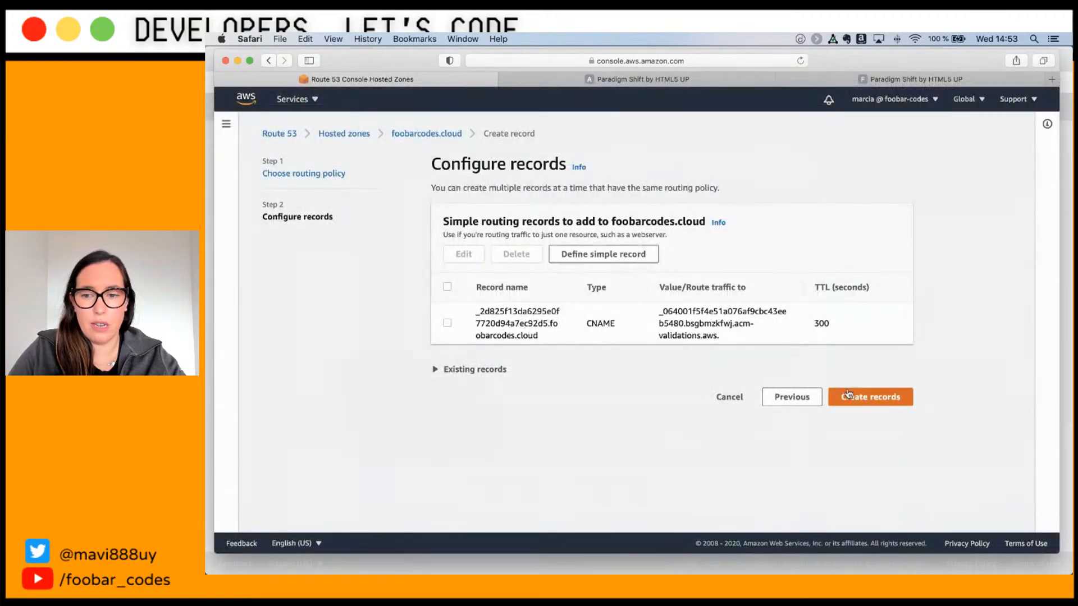
# Step: Define a new simple record named react and copy the CloudFront target domain from Amplify
pyautogui.click(585, 256)
pyautogui.press('super+Tab')
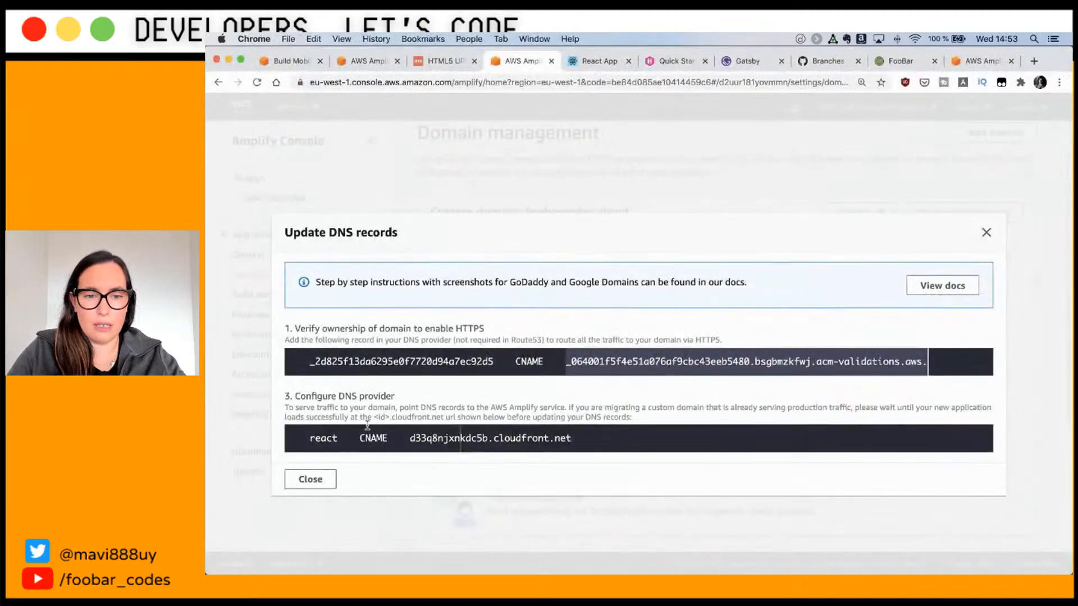
pyautogui.doubleClick(325, 439)
pyautogui.press('super+Tab')
pyautogui.press('super+v')
pyautogui.press('super+Tab')
pyautogui.moveTo(408, 435); pyautogui.dragTo(573, 433)
pyautogui.press('super+c')
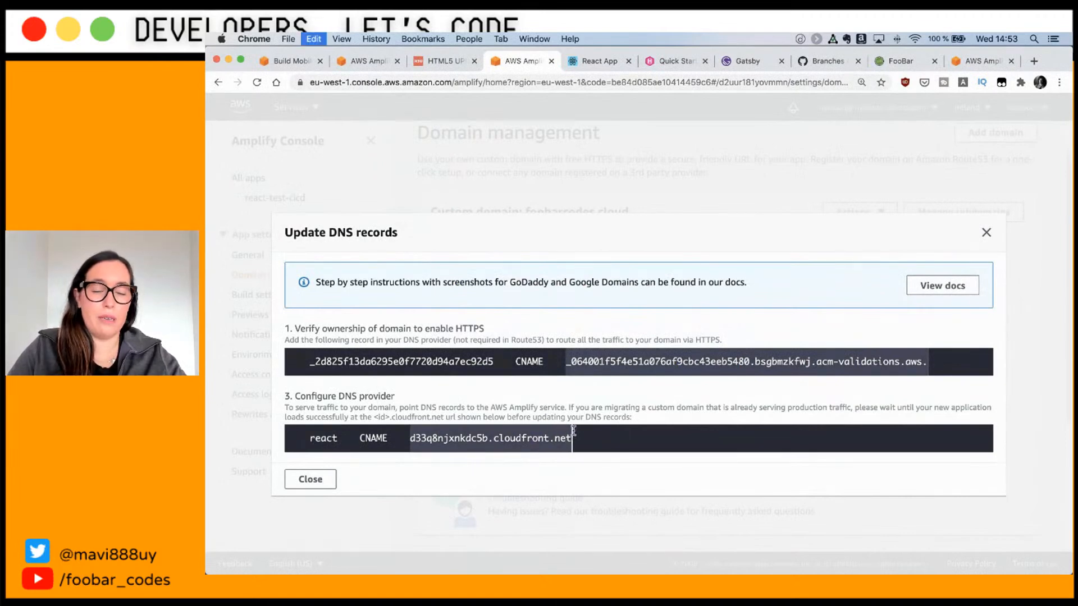
pyautogui.press('super+Tab')
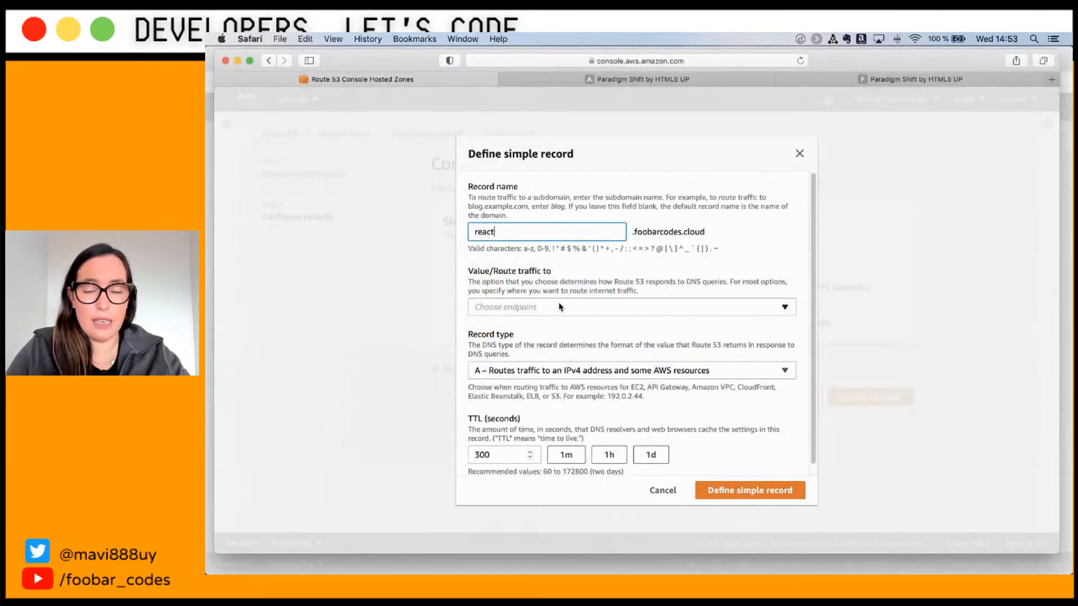
# Step: Make react a CNAME to d33q8njxnkdc5b.cloudfront.net and create the records, which fails on the existing validation record
pyautogui.click(559, 303)
pyautogui.click(548, 346)
pyautogui.click(550, 346)
pyautogui.press('super+v')
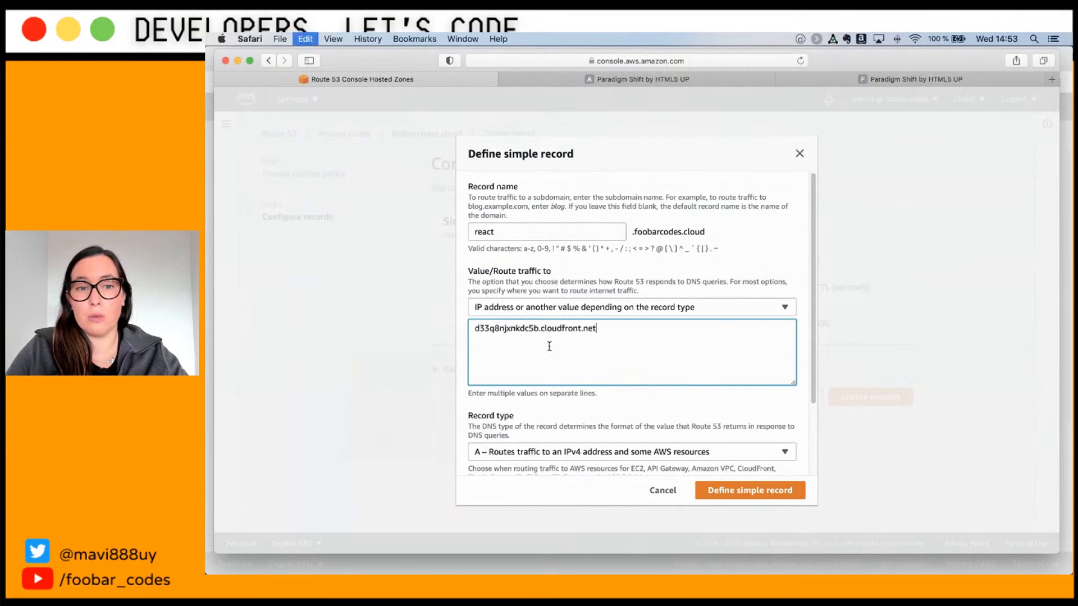
pyautogui.click(554, 453)
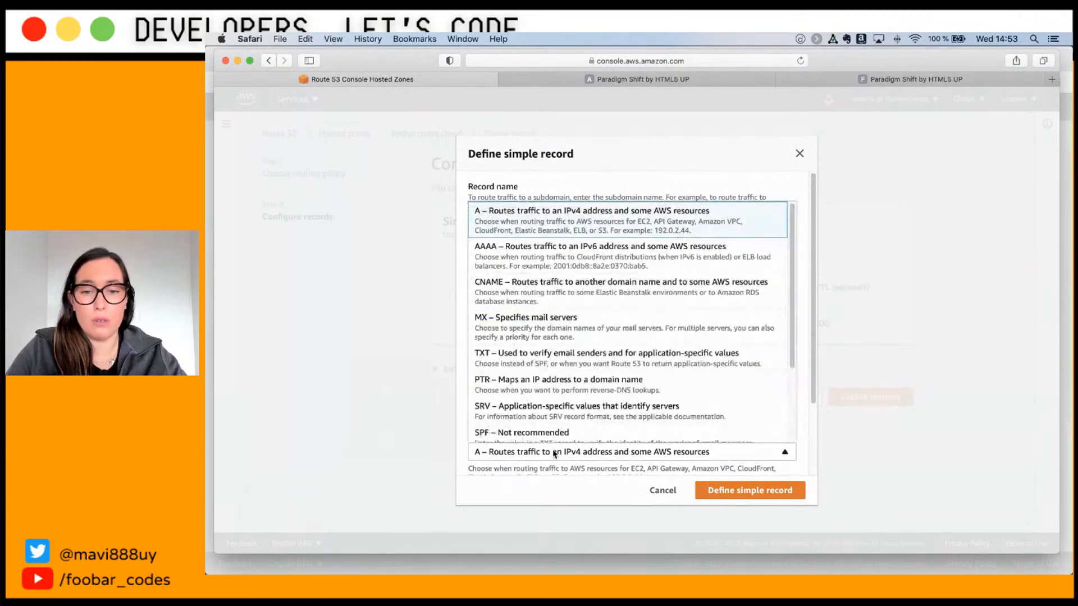
pyautogui.click(548, 292)
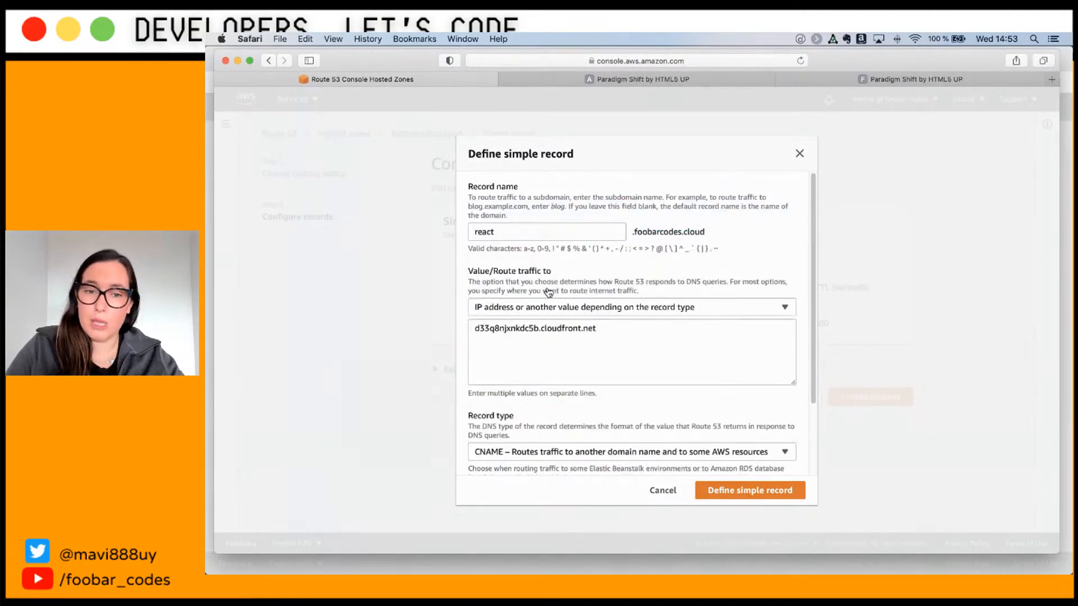
pyautogui.click(750, 490)
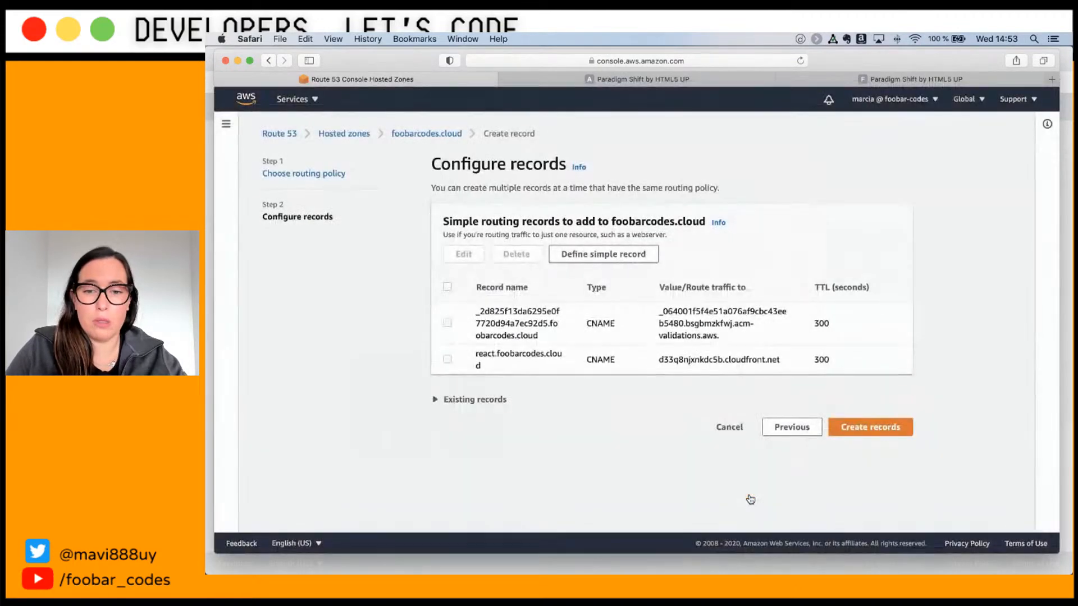
pyautogui.click(850, 430)
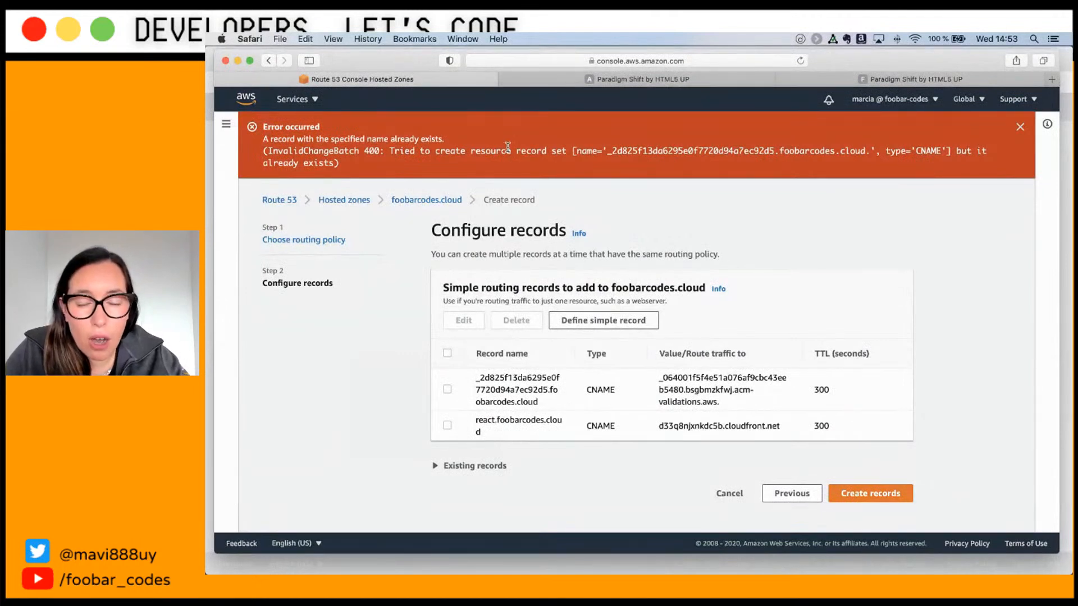
pyautogui.doubleClick(513, 379)
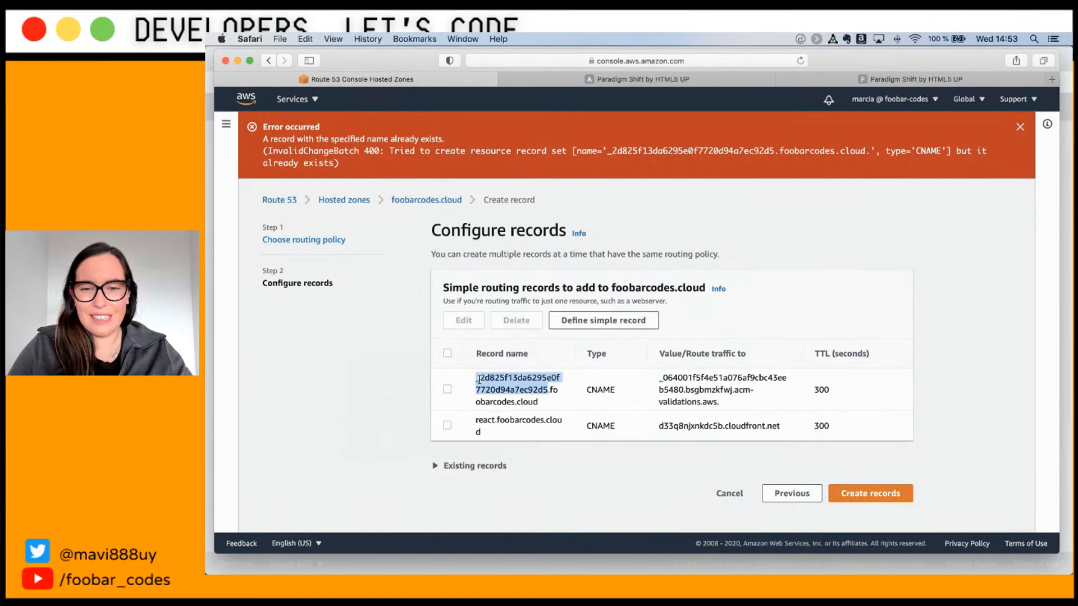
# Step: Find the existing validation CNAME in the foobarcodes.cloud hosted zone and delete it
pyautogui.click(404, 201)
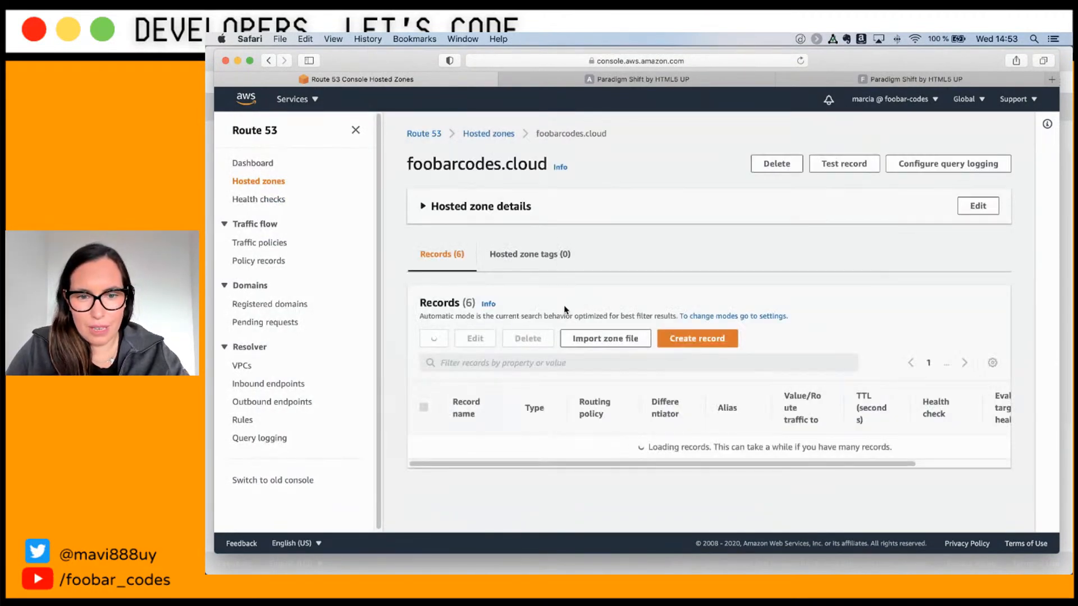
pyautogui.scroll(-3, 542, 404)
pyautogui.scroll(-5, 542, 404)
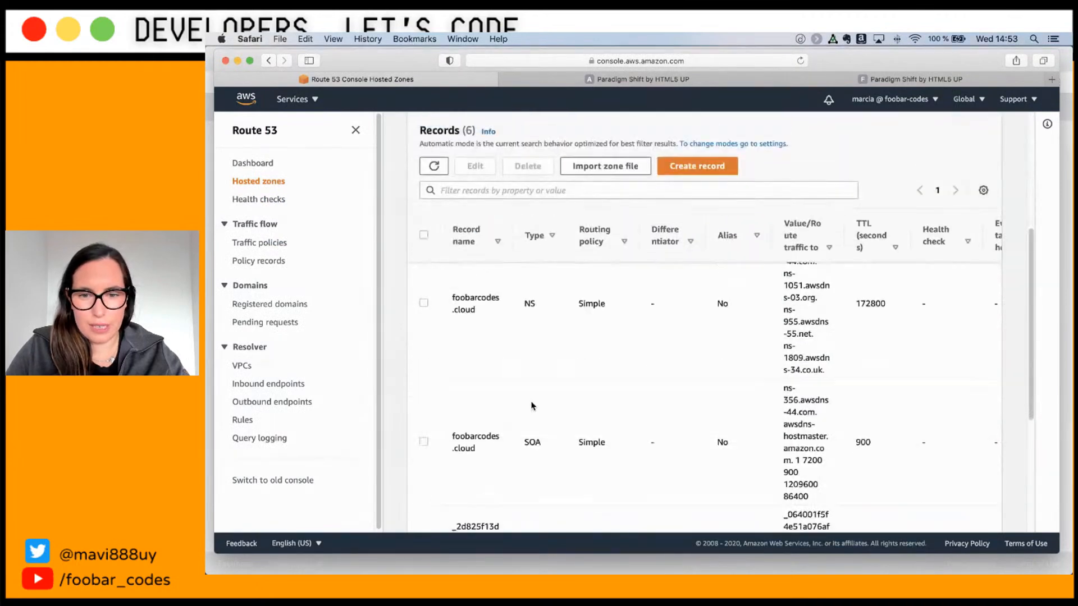
pyautogui.press('super+f')
pyautogui.press('super+v')
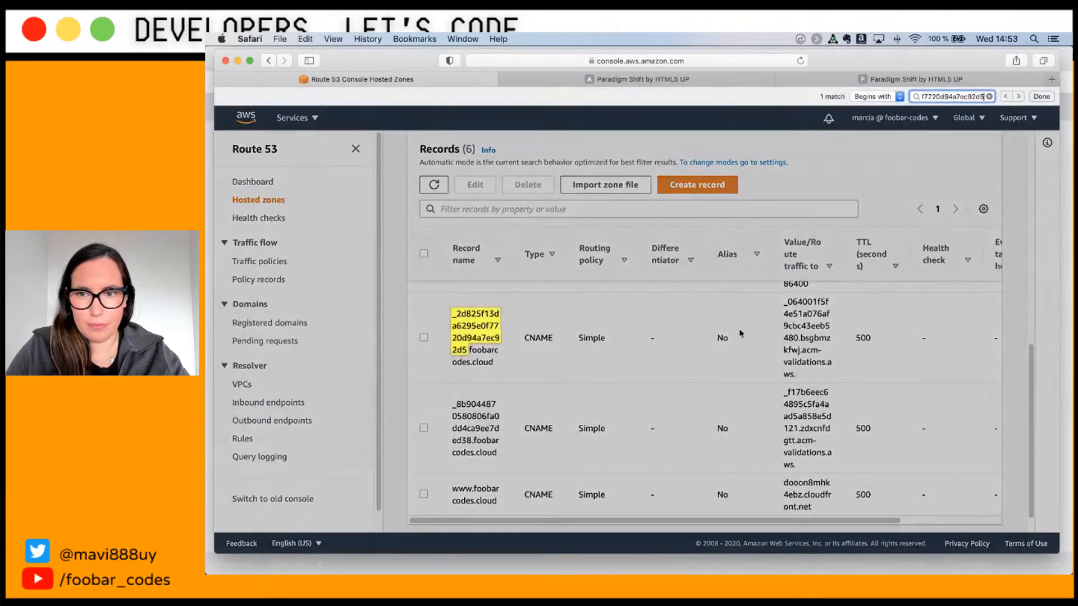
pyautogui.click(424, 337)
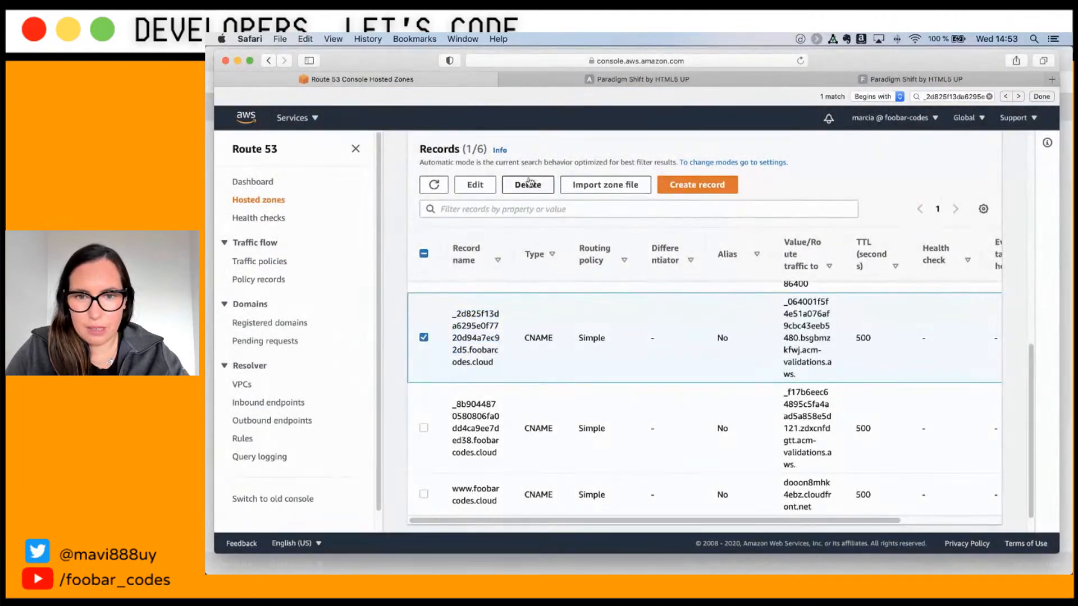
pyautogui.click(517, 190)
pyautogui.click(777, 372)
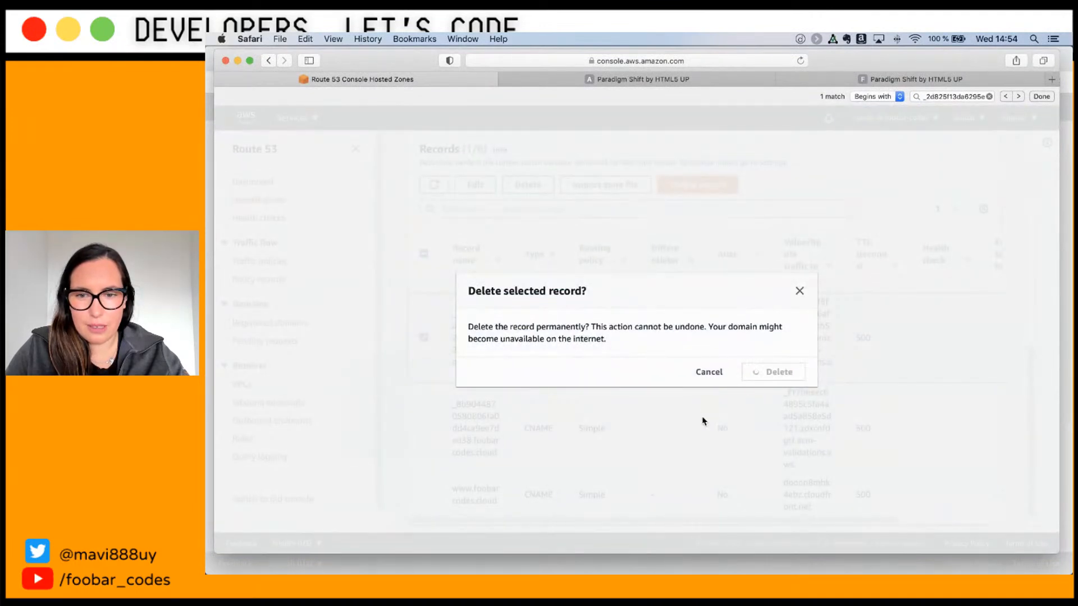
# Step: Start a new record with Simple routing and begin defining a simple record
pyautogui.scroll(3, 664, 413)
pyautogui.click(697, 387)
pyautogui.scroll(-2, 926, 472)
pyautogui.click(892, 512)
pyautogui.click(602, 272)
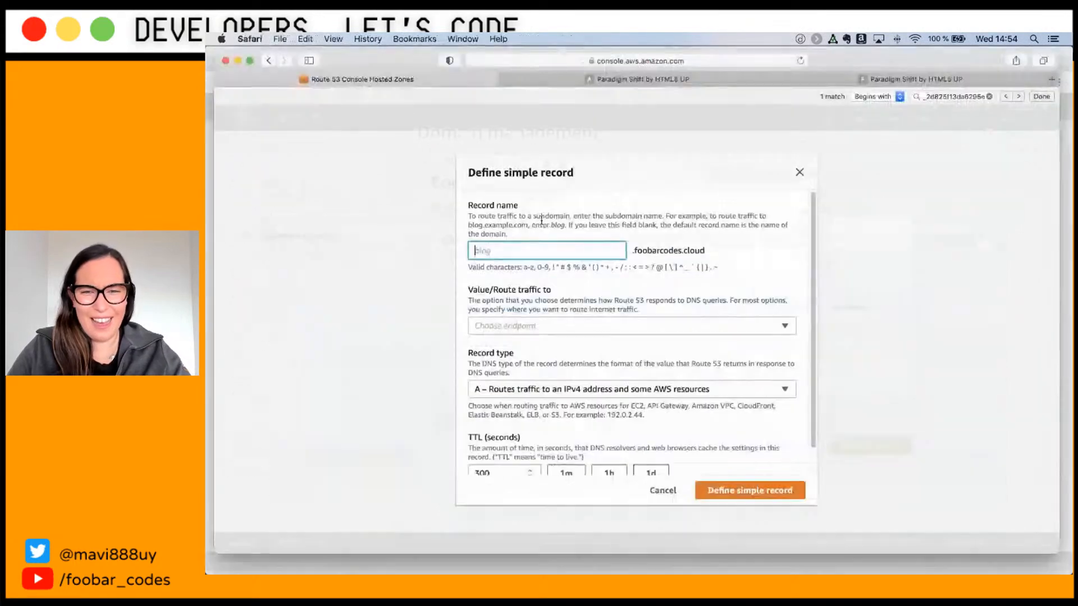
# Step: Recreate the verification CNAME pointing to the copied ACM validation value and create it
pyautogui.press('super+v')
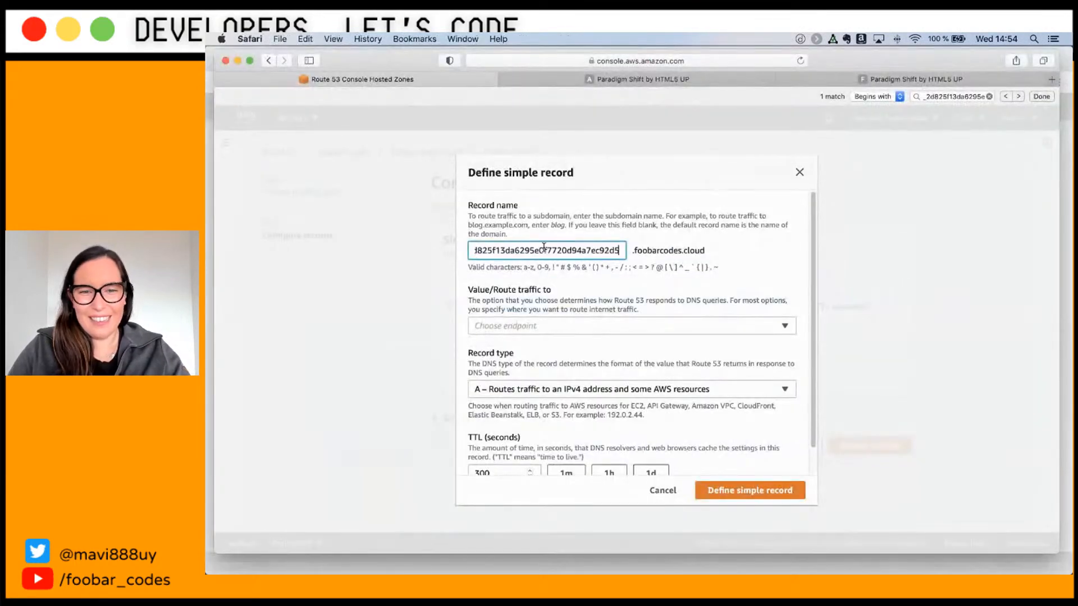
pyautogui.press('super+Tab')
pyautogui.doubleClick(616, 353)
pyautogui.moveTo(928, 362); pyautogui.dragTo(565, 353)
pyautogui.press('super+c')
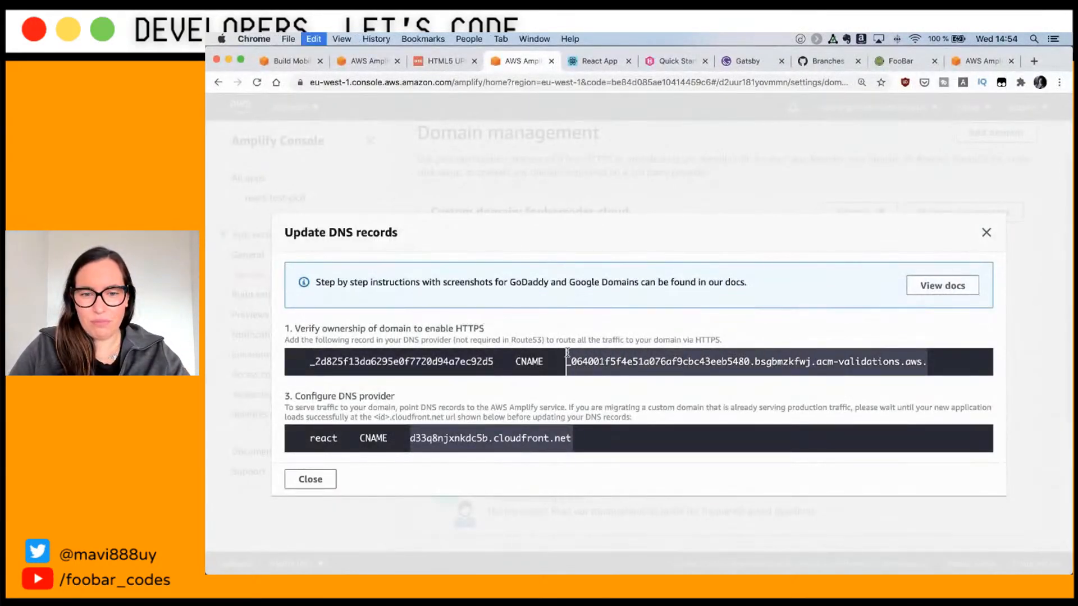
pyautogui.press('super+Tab')
pyautogui.click(517, 388)
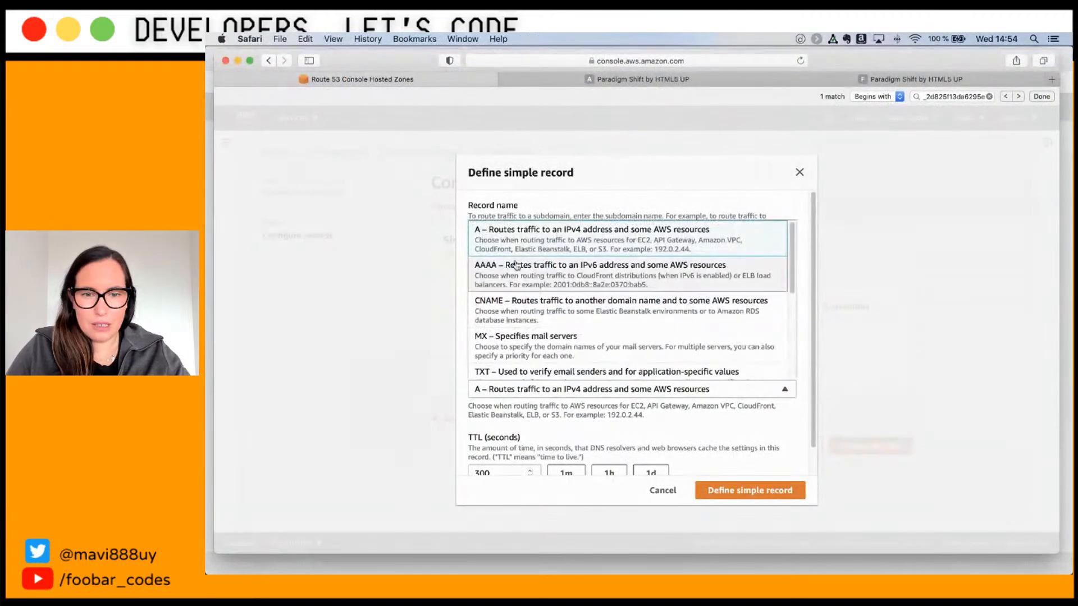
pyautogui.click(520, 302)
pyautogui.click(534, 326)
pyautogui.click(537, 364)
pyautogui.click(550, 368)
pyautogui.press('super+v')
pyautogui.click(737, 491)
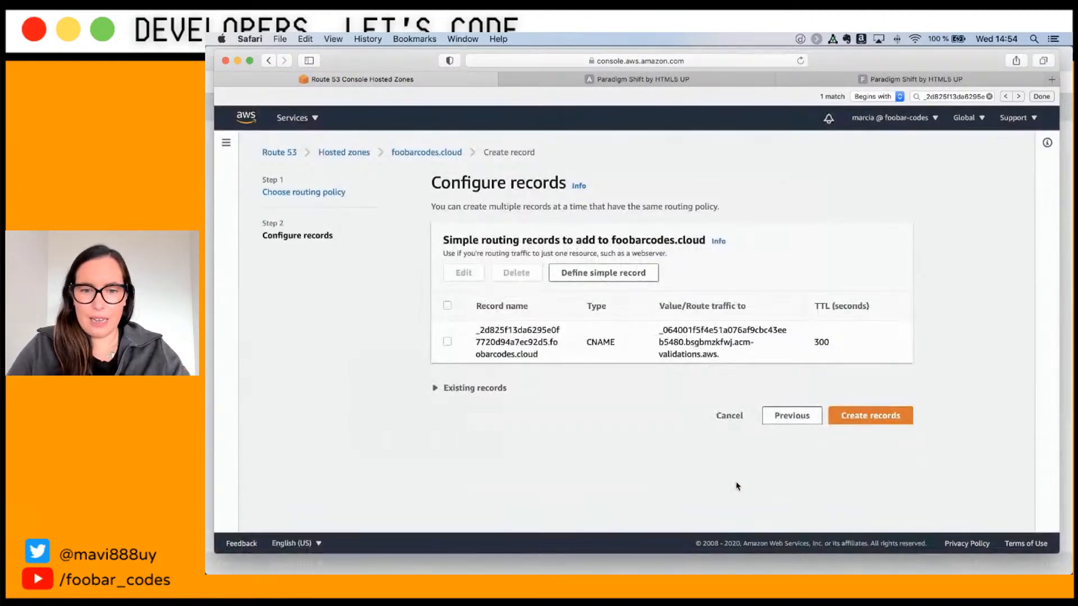
pyautogui.click(863, 416)
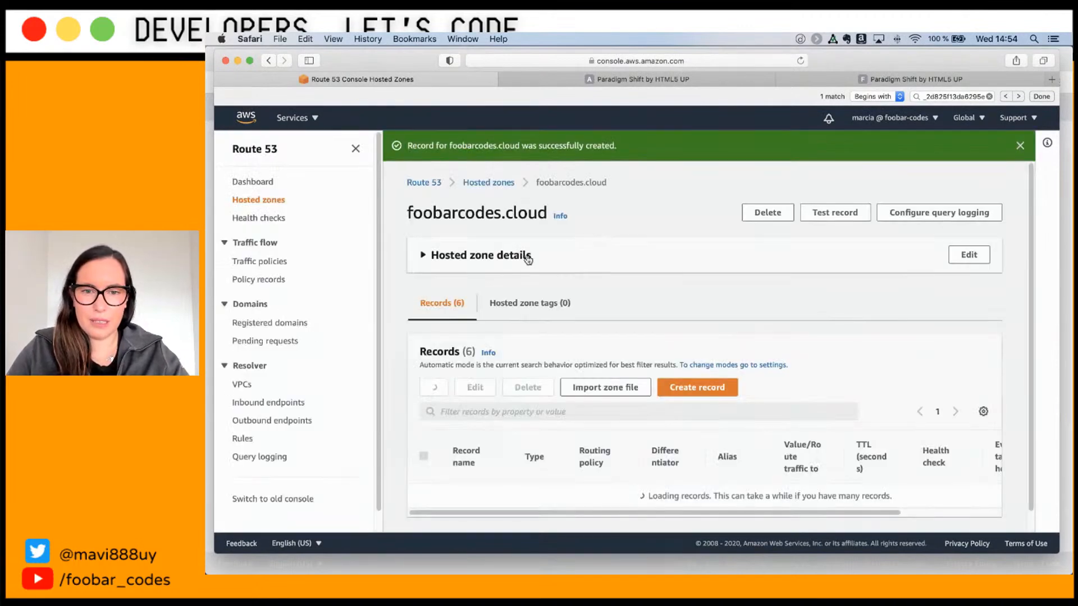
# Step: Start another simple-routing record and pick up the react name from Amplify
pyautogui.click(720, 387)
pyautogui.scroll(-3, 617, 337)
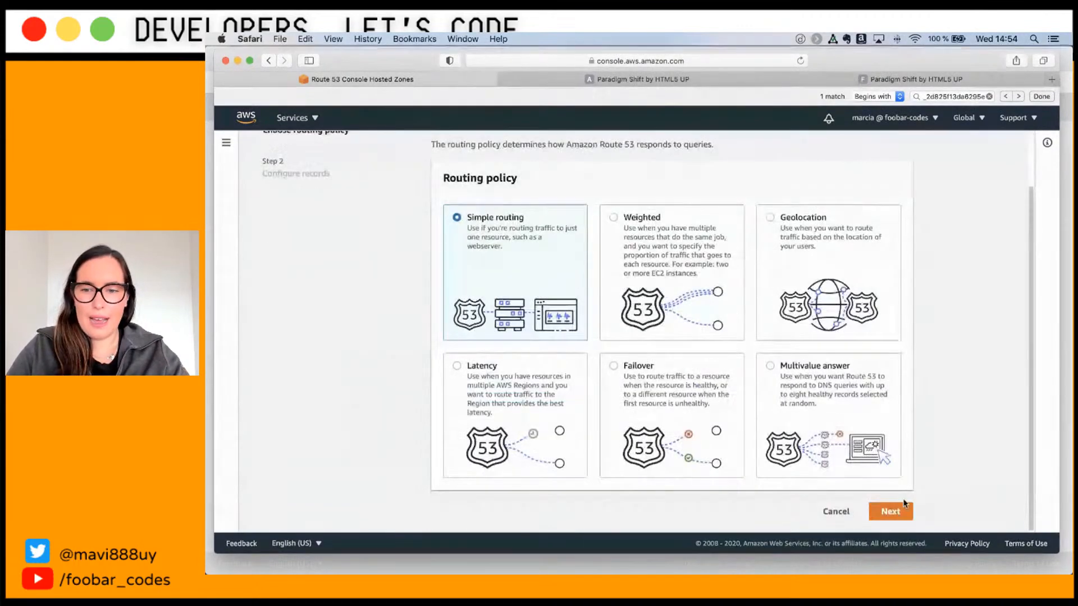
pyautogui.click(892, 511)
pyautogui.press('super+Tab')
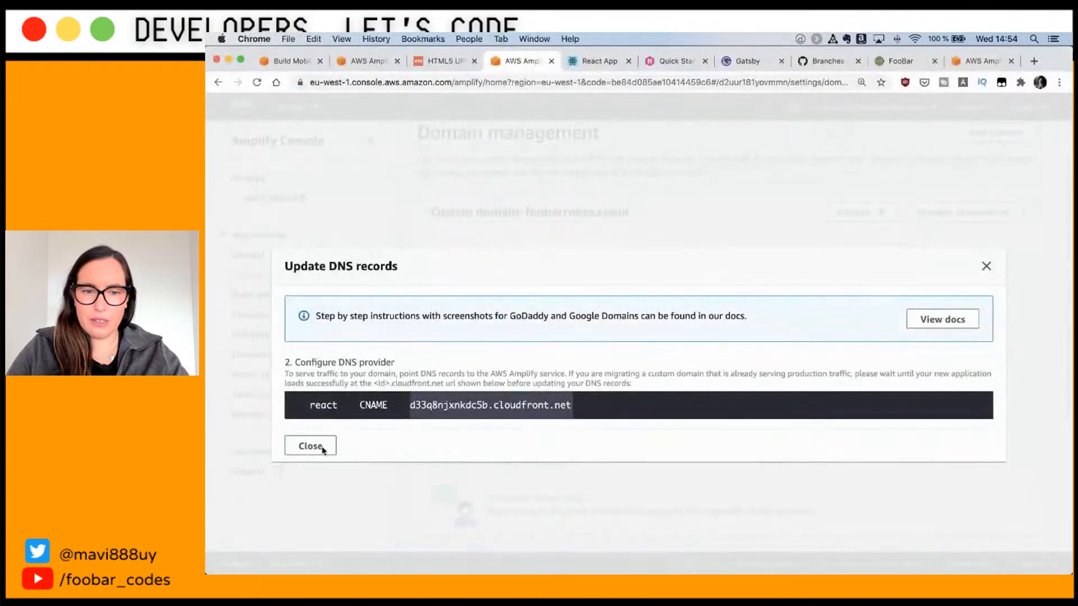
pyautogui.doubleClick(326, 404)
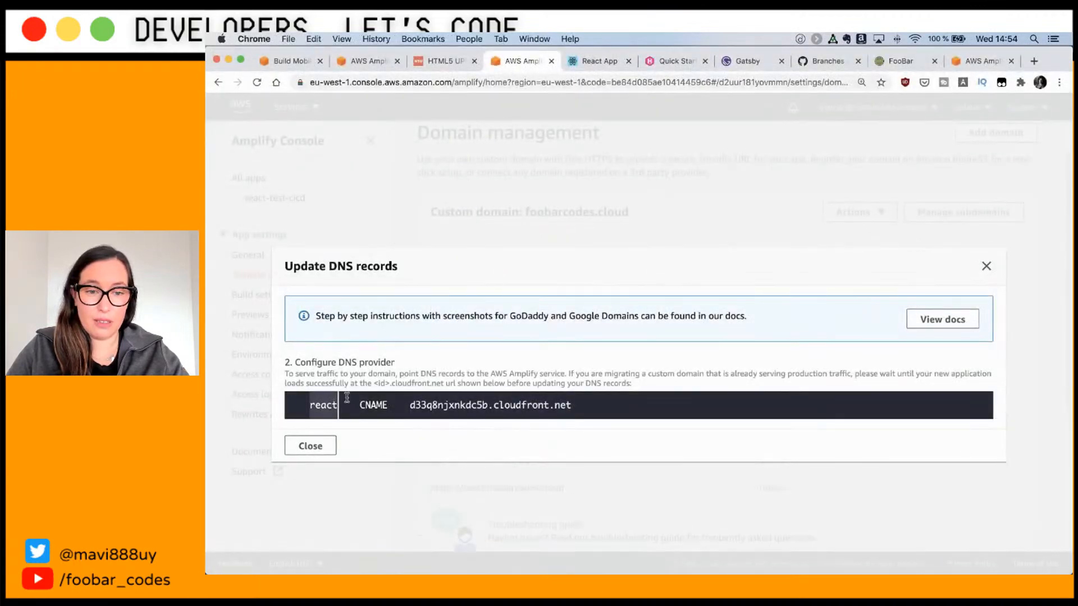
pyautogui.press('super+Tab')
pyautogui.click(590, 274)
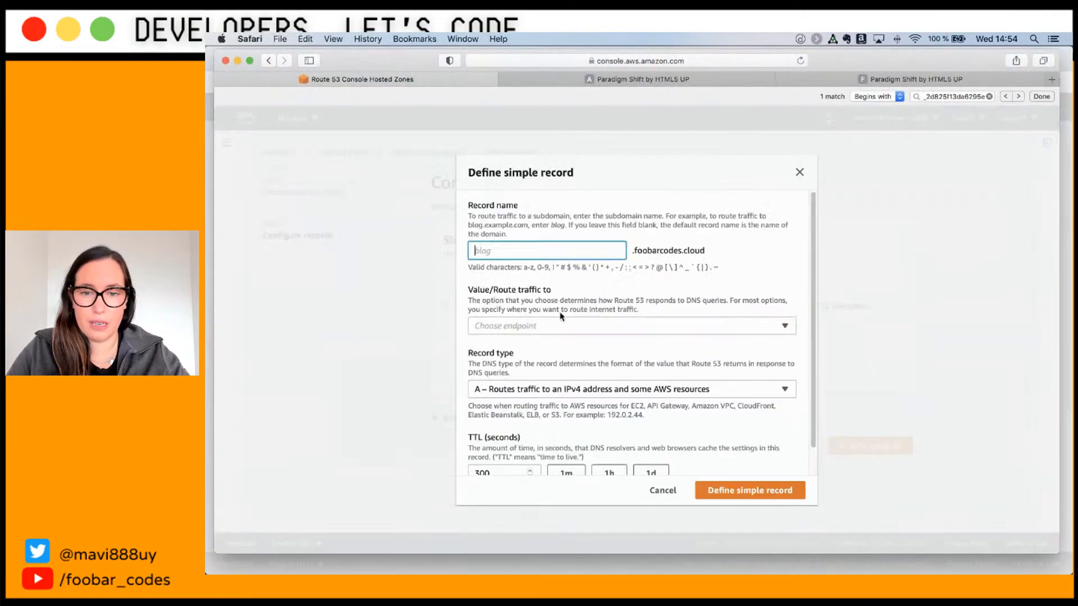
# Step: Make react a CNAME to d33q8njxnkdc5b.cloudfront.net and create it in the hosted zone
pyautogui.press('super+Tab')
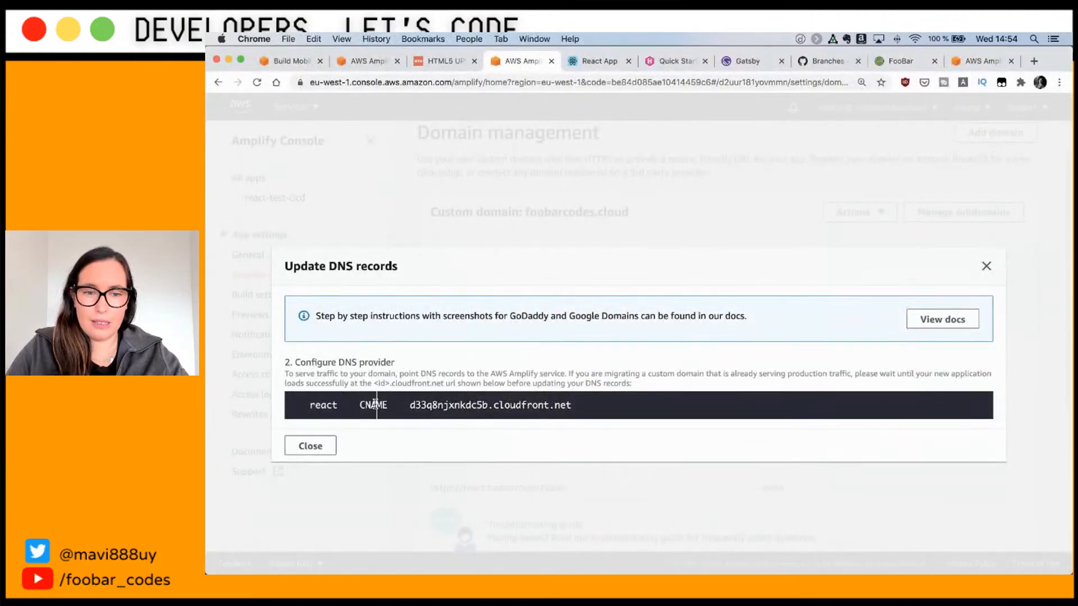
pyautogui.moveTo(413, 404); pyautogui.dragTo(574, 396)
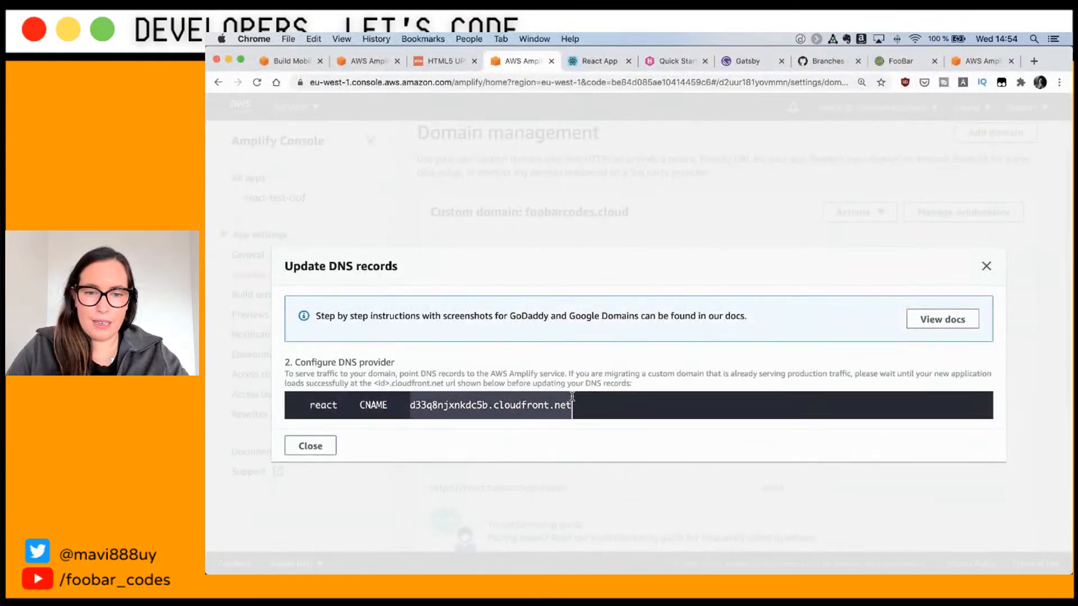
pyautogui.press('super+Tab')
pyautogui.click(537, 329)
pyautogui.click(522, 373)
pyautogui.click(517, 378)
pyautogui.press('super+v')
pyautogui.scroll(-3, 528, 404)
pyautogui.click(524, 362)
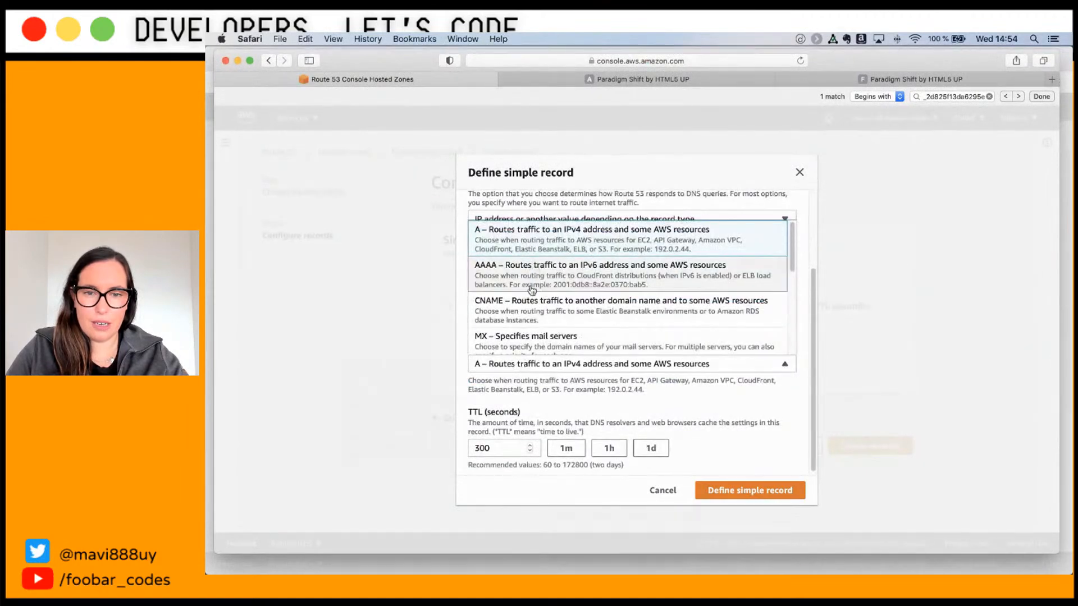
pyautogui.click(567, 309)
pyautogui.click(740, 497)
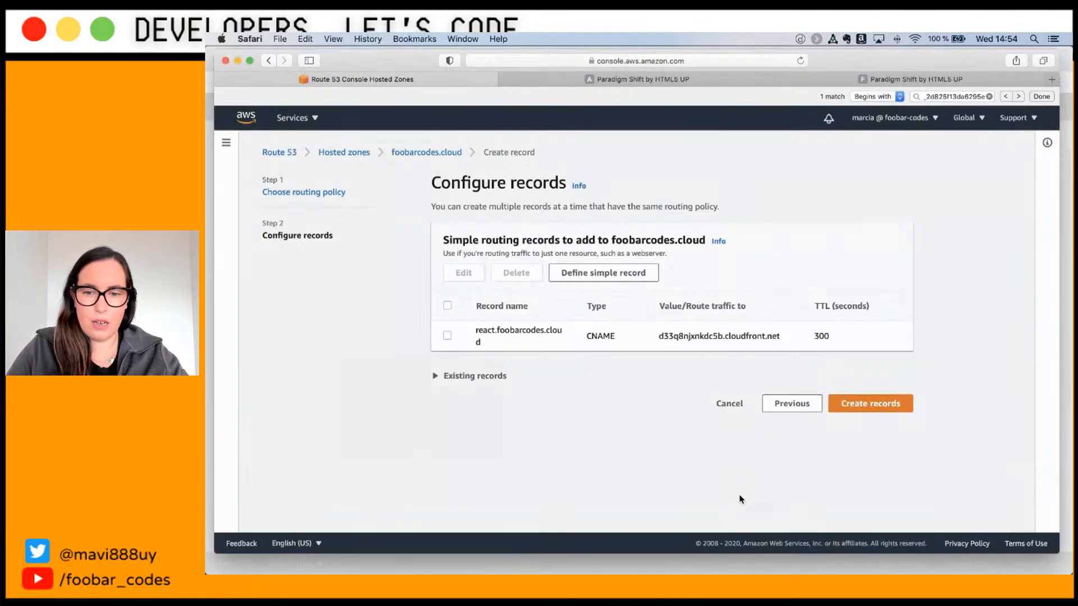
pyautogui.click(866, 407)
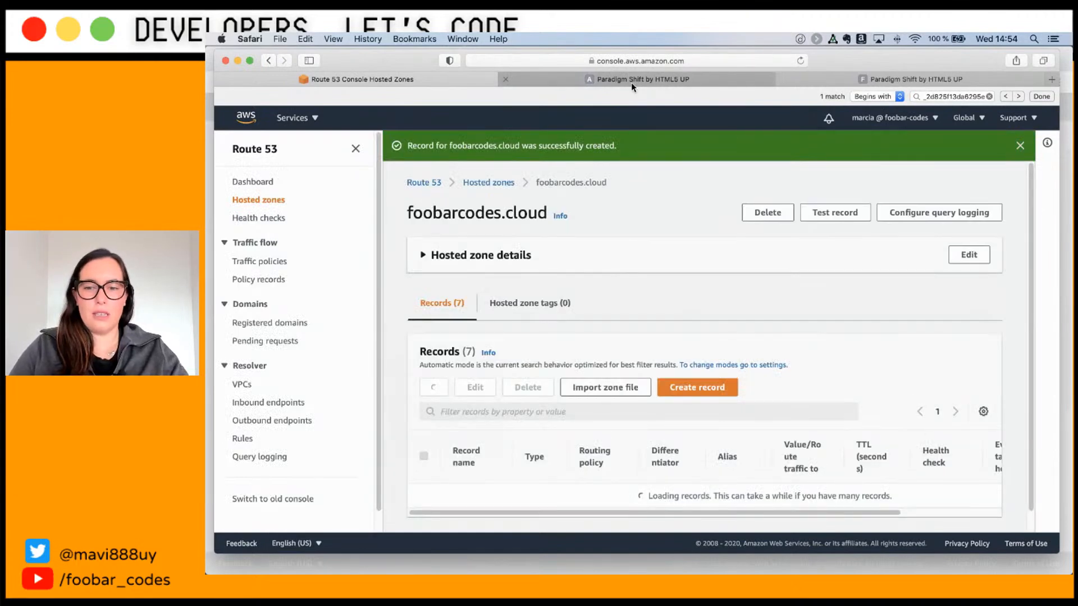
# Step: Close Amplify's DNS records dialog, recheck the required records, then close it again
pyautogui.moveTo(631, 82)
pyautogui.press('super+Tab')
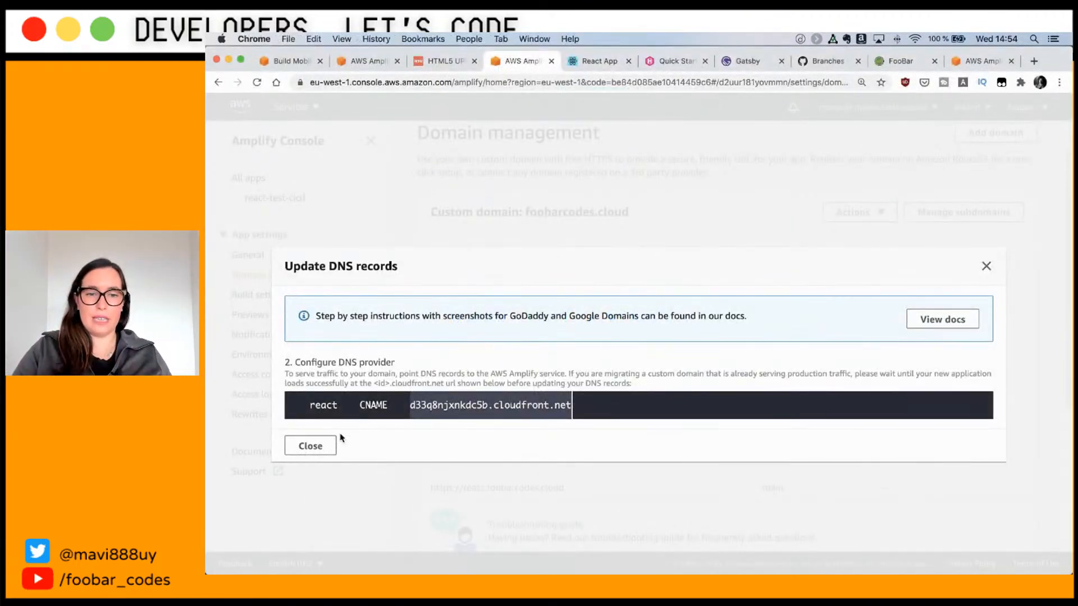
pyautogui.click(313, 444)
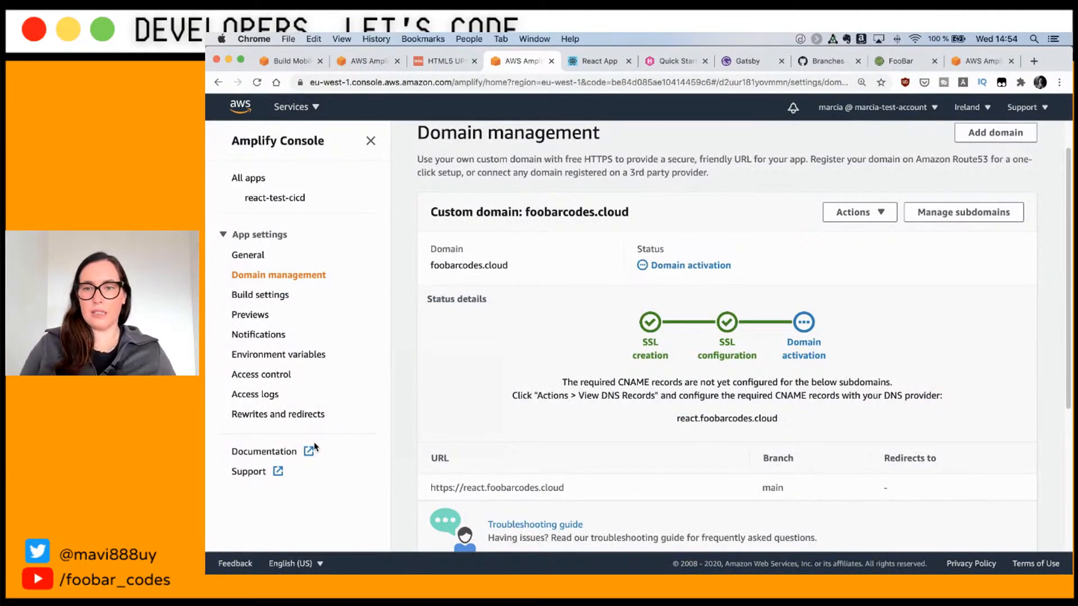
pyautogui.scroll(-2, 802, 372)
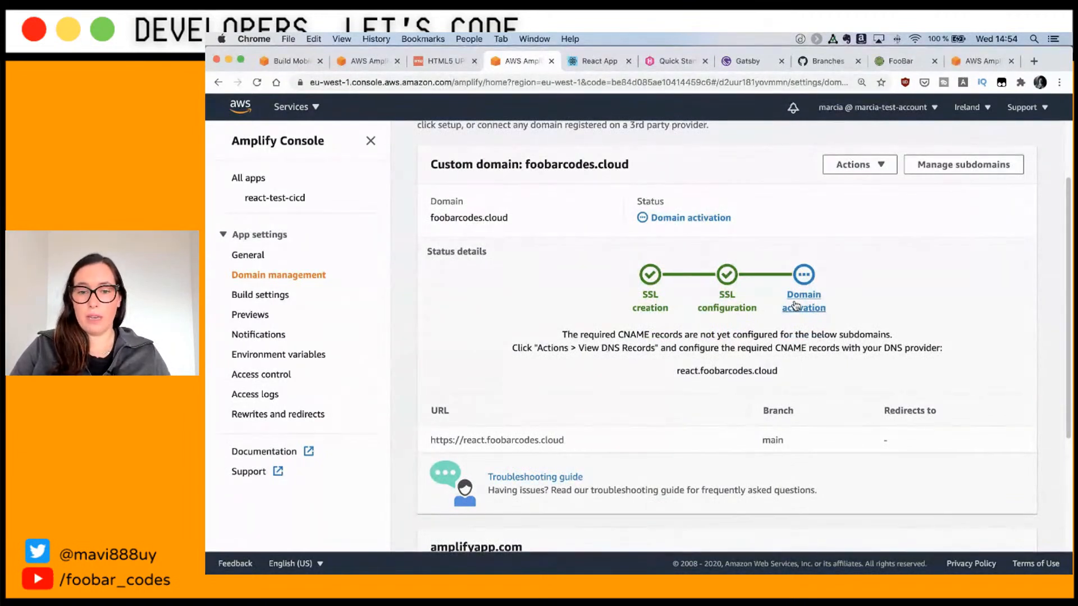
pyautogui.click(859, 164)
pyautogui.click(884, 205)
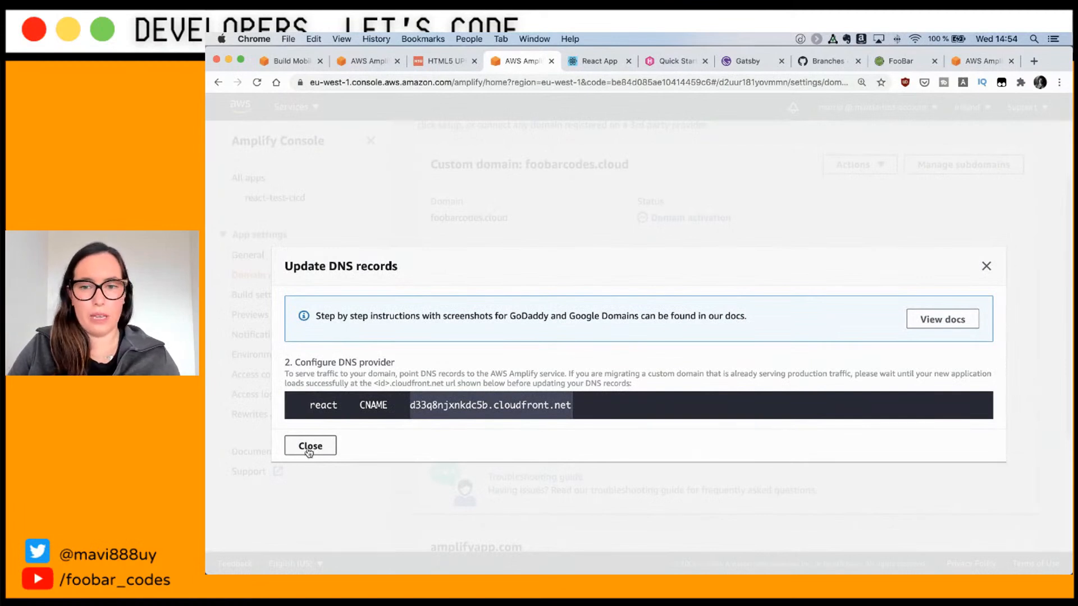
pyautogui.moveTo(325, 316); pyautogui.dragTo(785, 313)
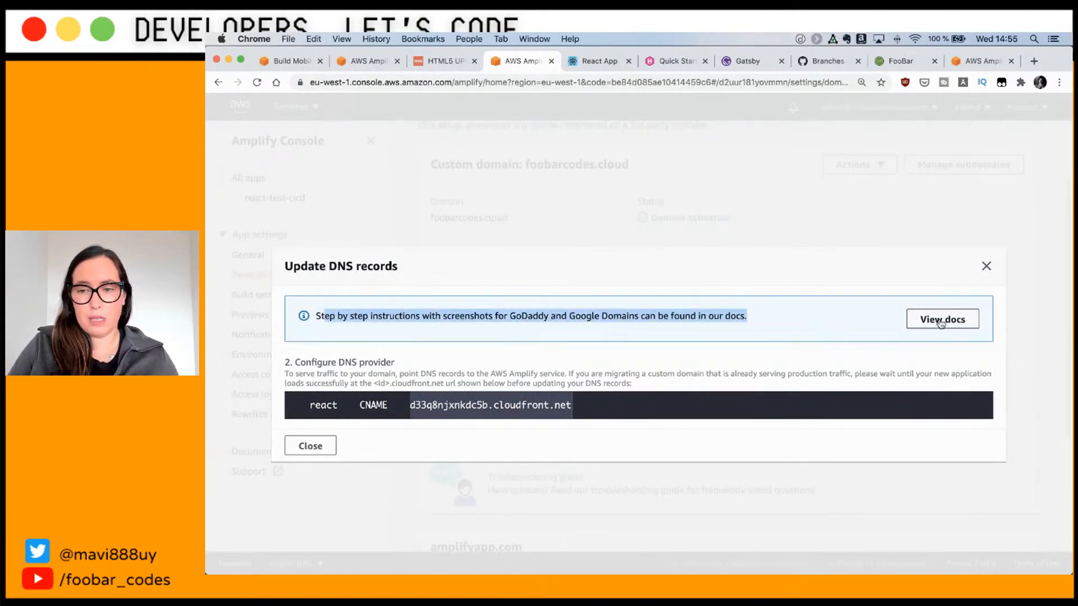
pyautogui.click(635, 372)
pyautogui.click(311, 446)
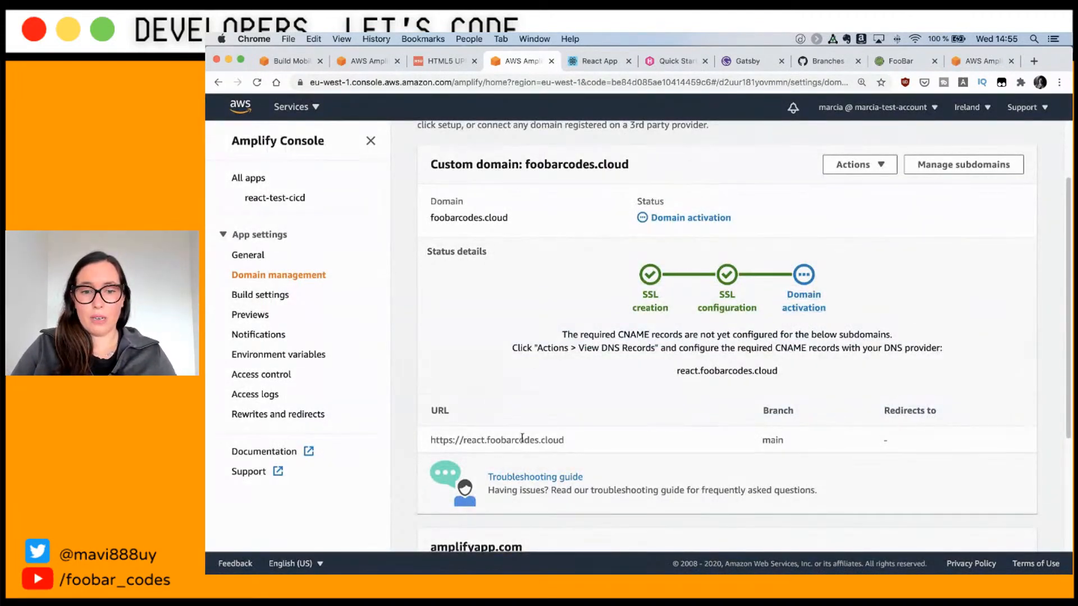
pyautogui.moveTo(569, 443); pyautogui.dragTo(424, 442)
pyautogui.press('super+c')
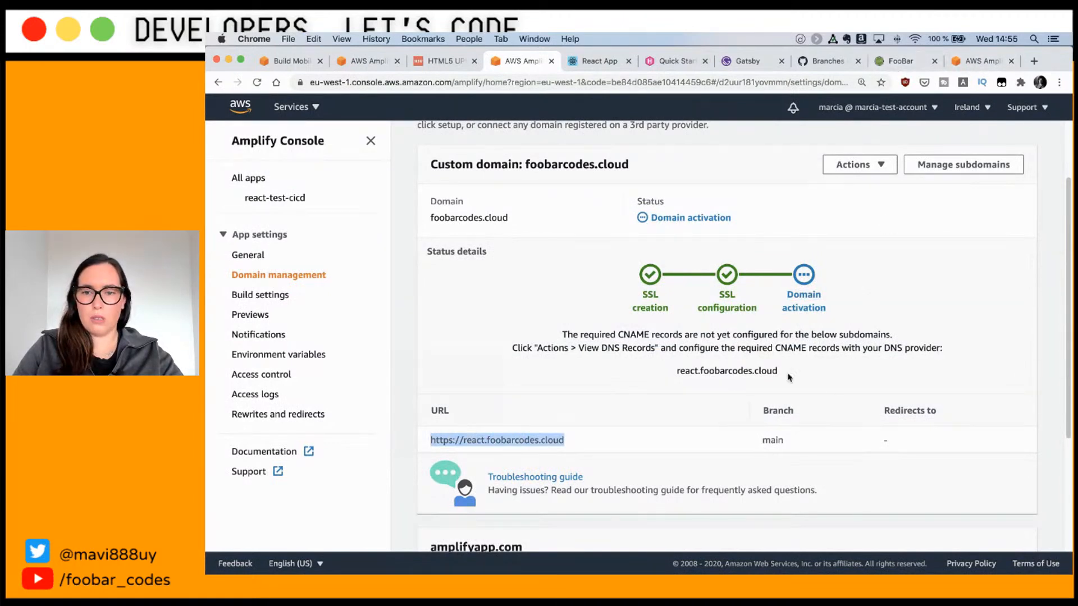
pyautogui.click(603, 61)
pyautogui.click(593, 85)
pyautogui.press('super+v')
pyautogui.press('Return')
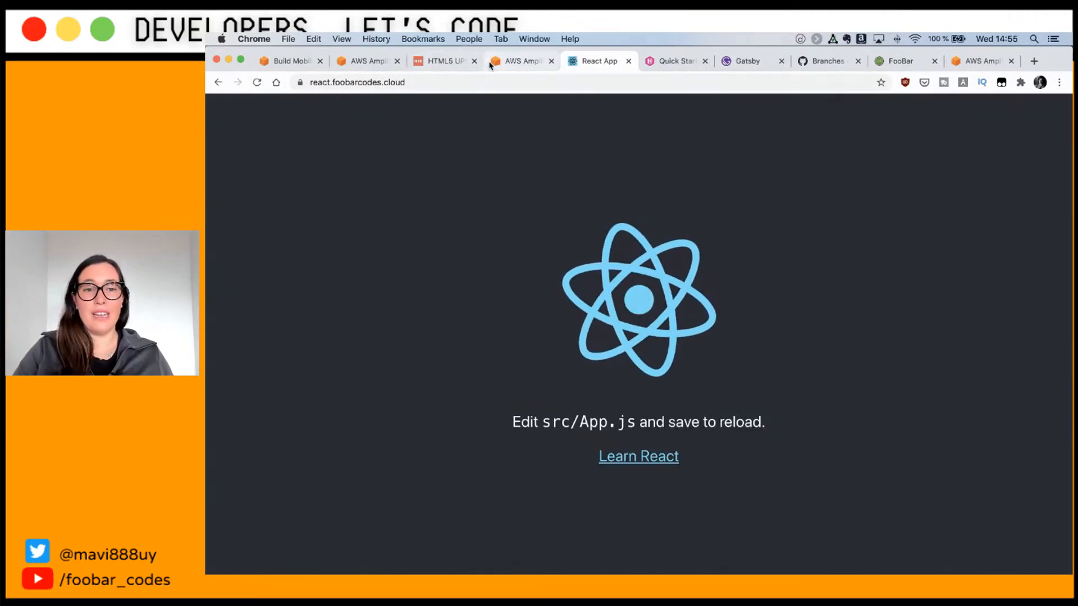
# Step: Open foobarcodes.cloud in a new tab, then switch back through the tabs to Amplify
pyautogui.moveTo(331, 82); pyautogui.dragTo(442, 81)
pyautogui.press('super+c')
pyautogui.press('super+t')
pyautogui.press('super+v')
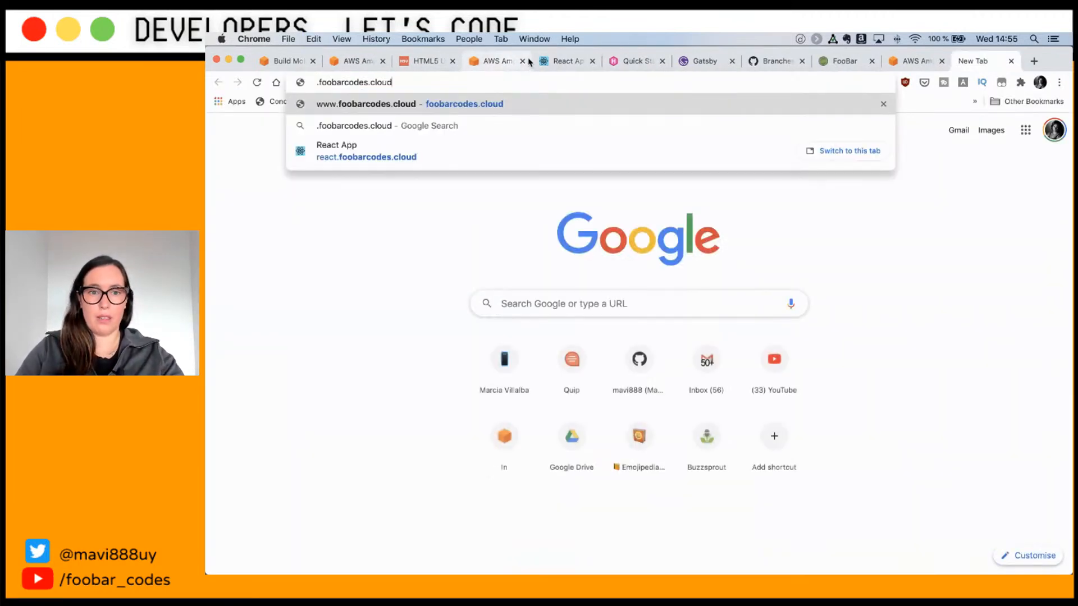
pyautogui.press('BackSpace')
pyautogui.press('Return')
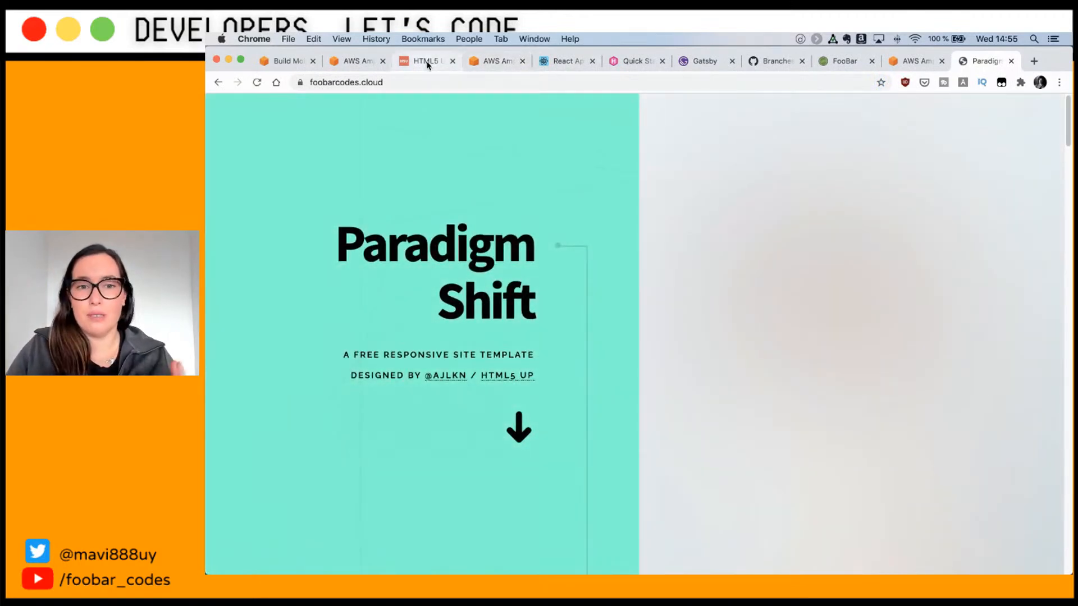
pyautogui.click(427, 65)
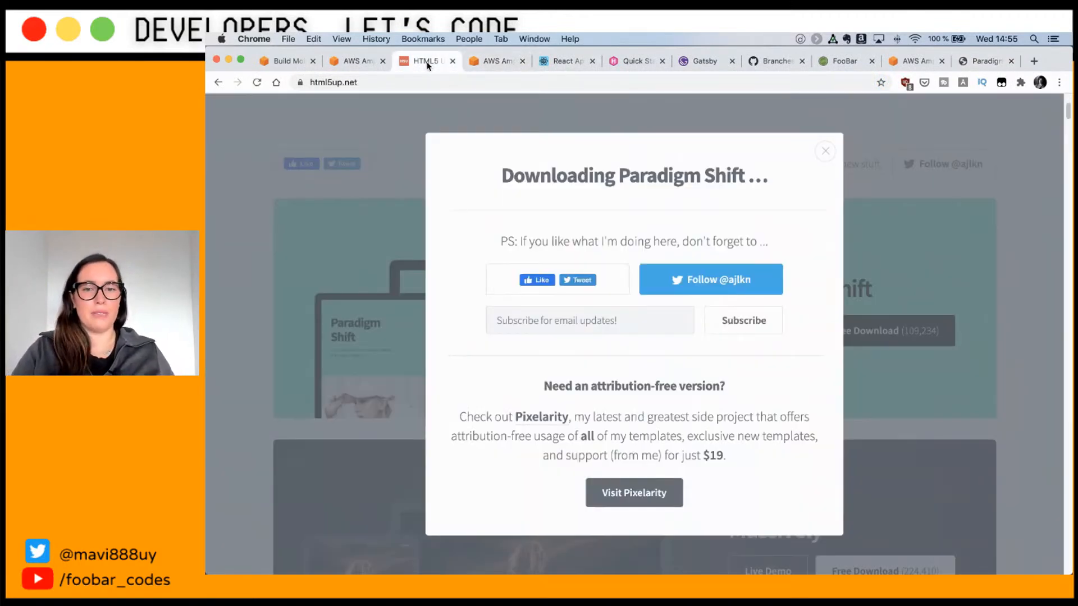
pyautogui.click(499, 64)
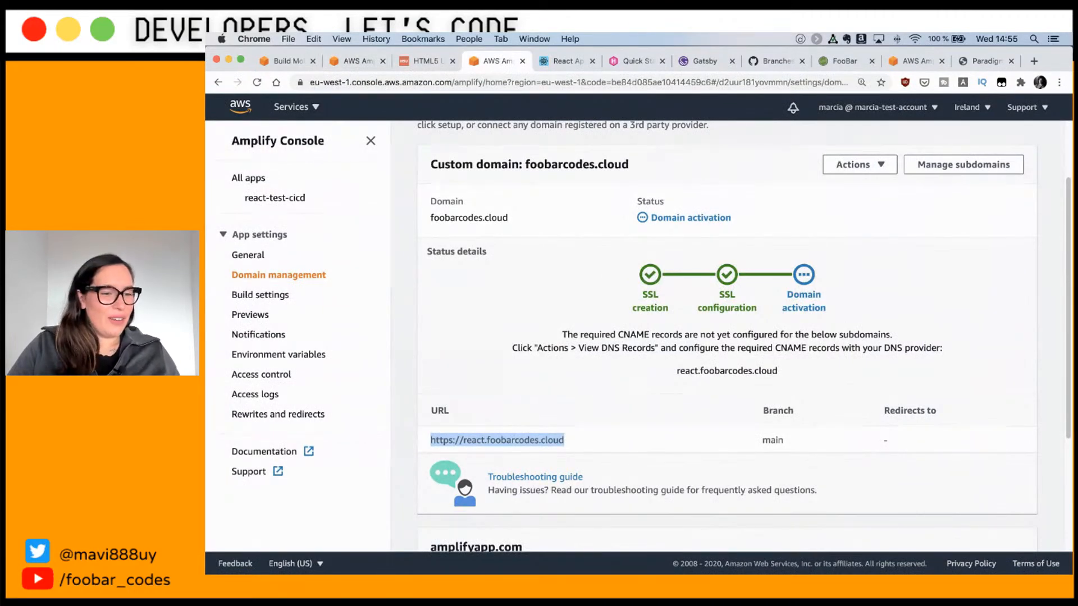